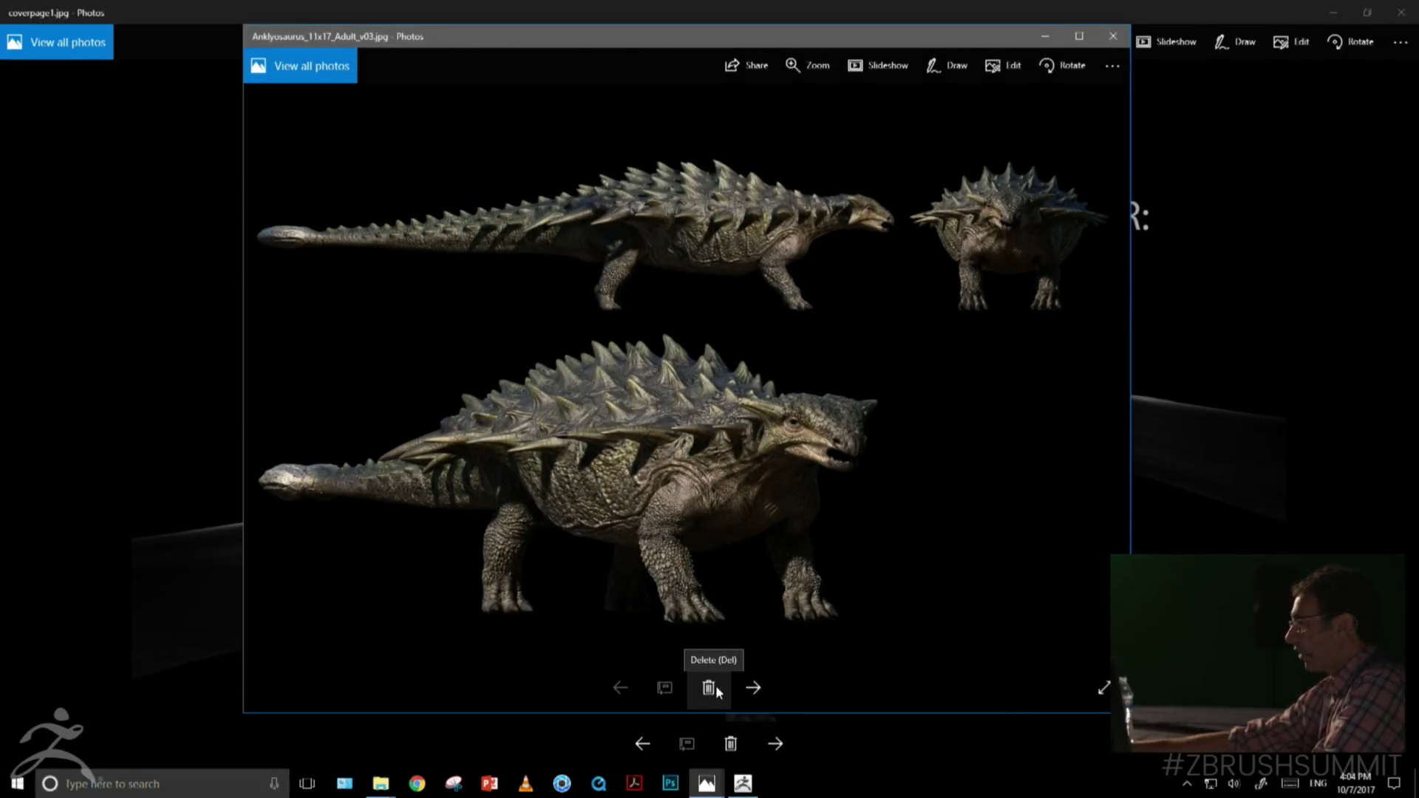
Page through the dinosaur renders up to rap_render1.jpg, widening the image window, and return to the Anklyosaurus image
click(755, 688)
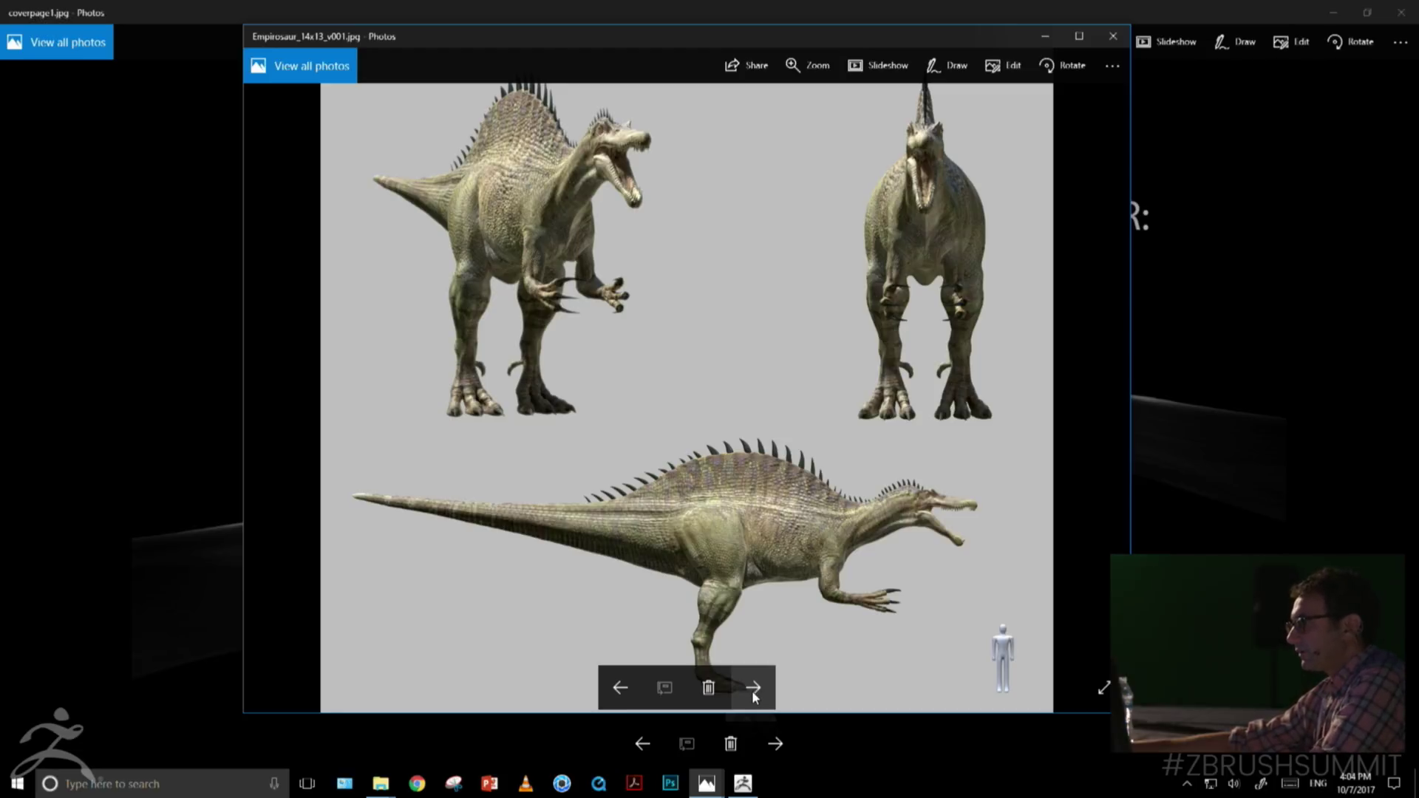
click(752, 690)
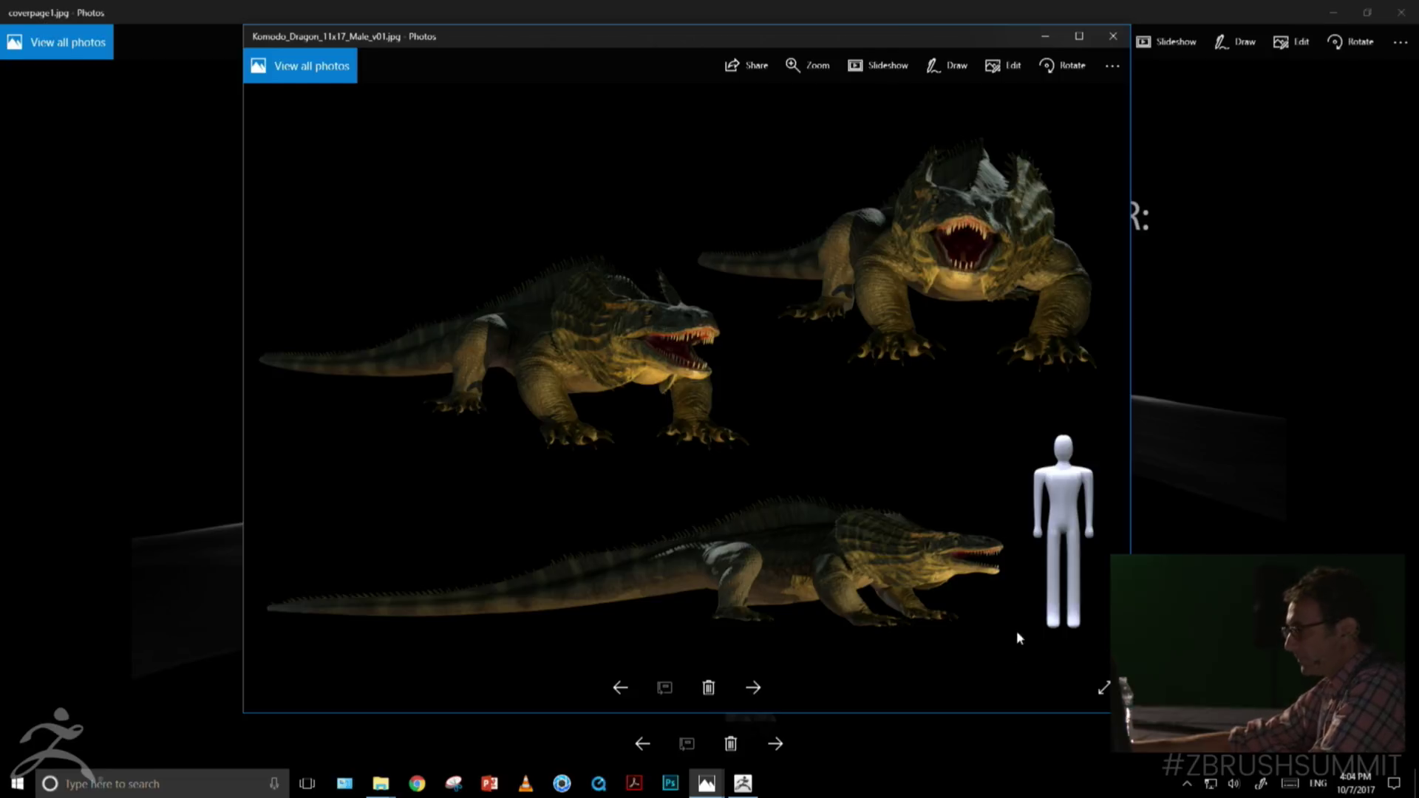
drag(1131, 429, 1418, 414)
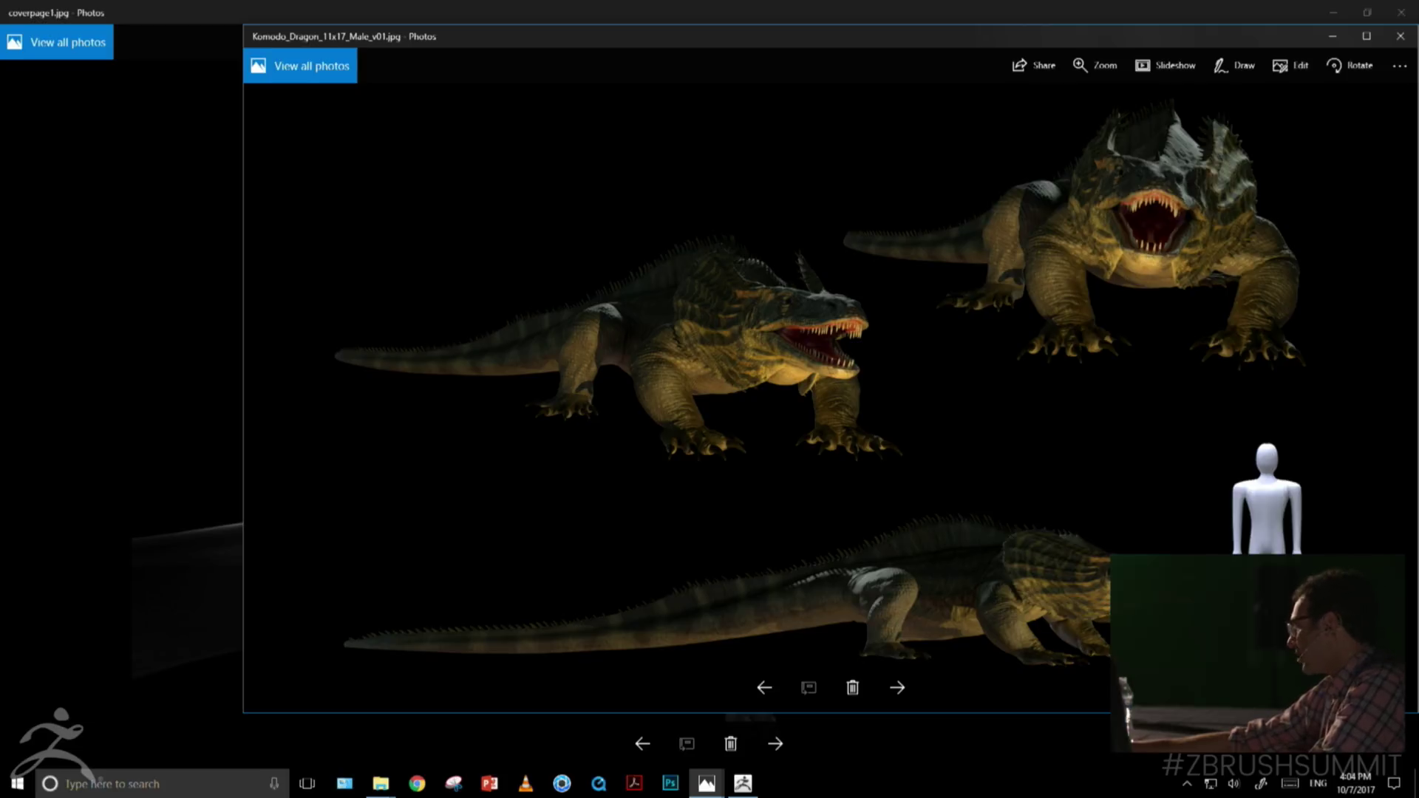
click(896, 690)
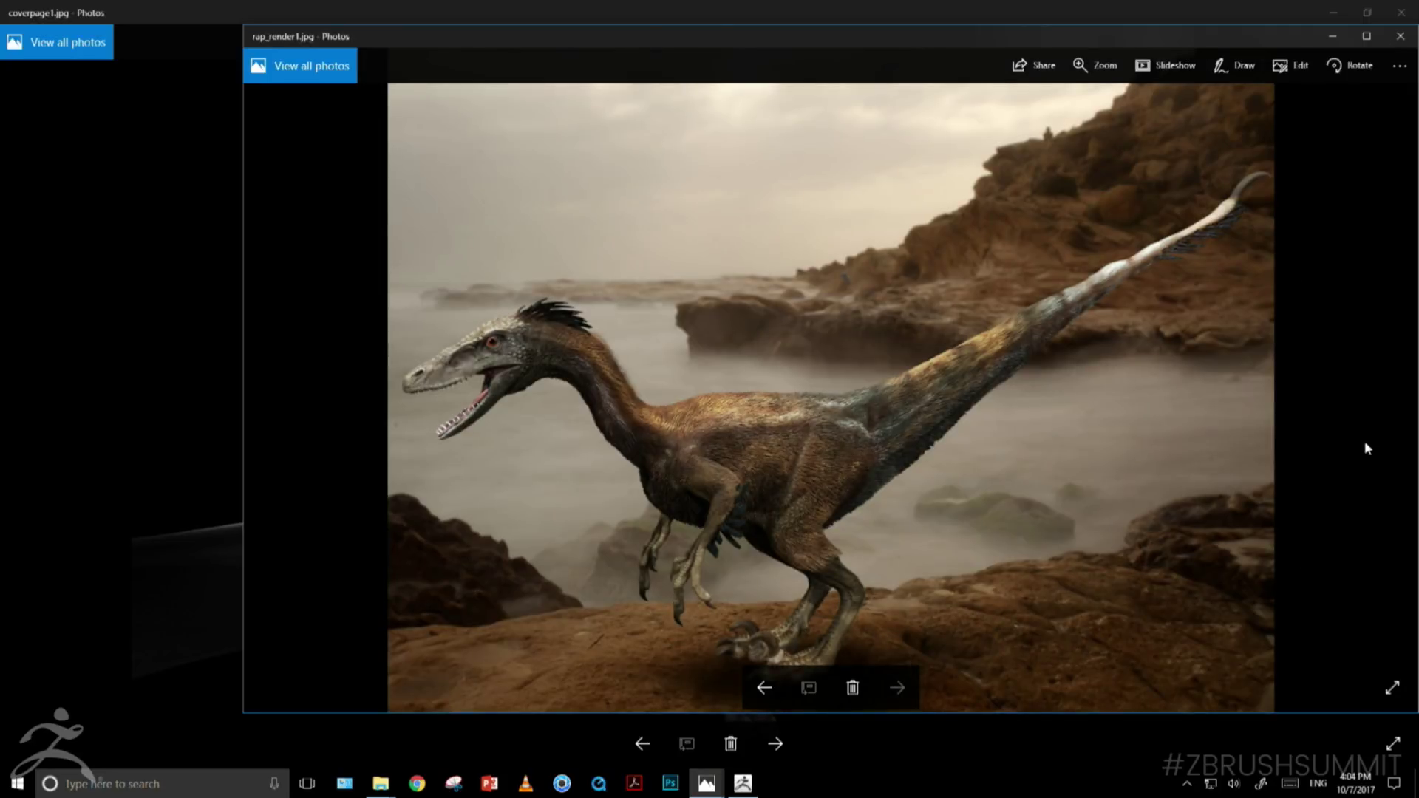
click(761, 691)
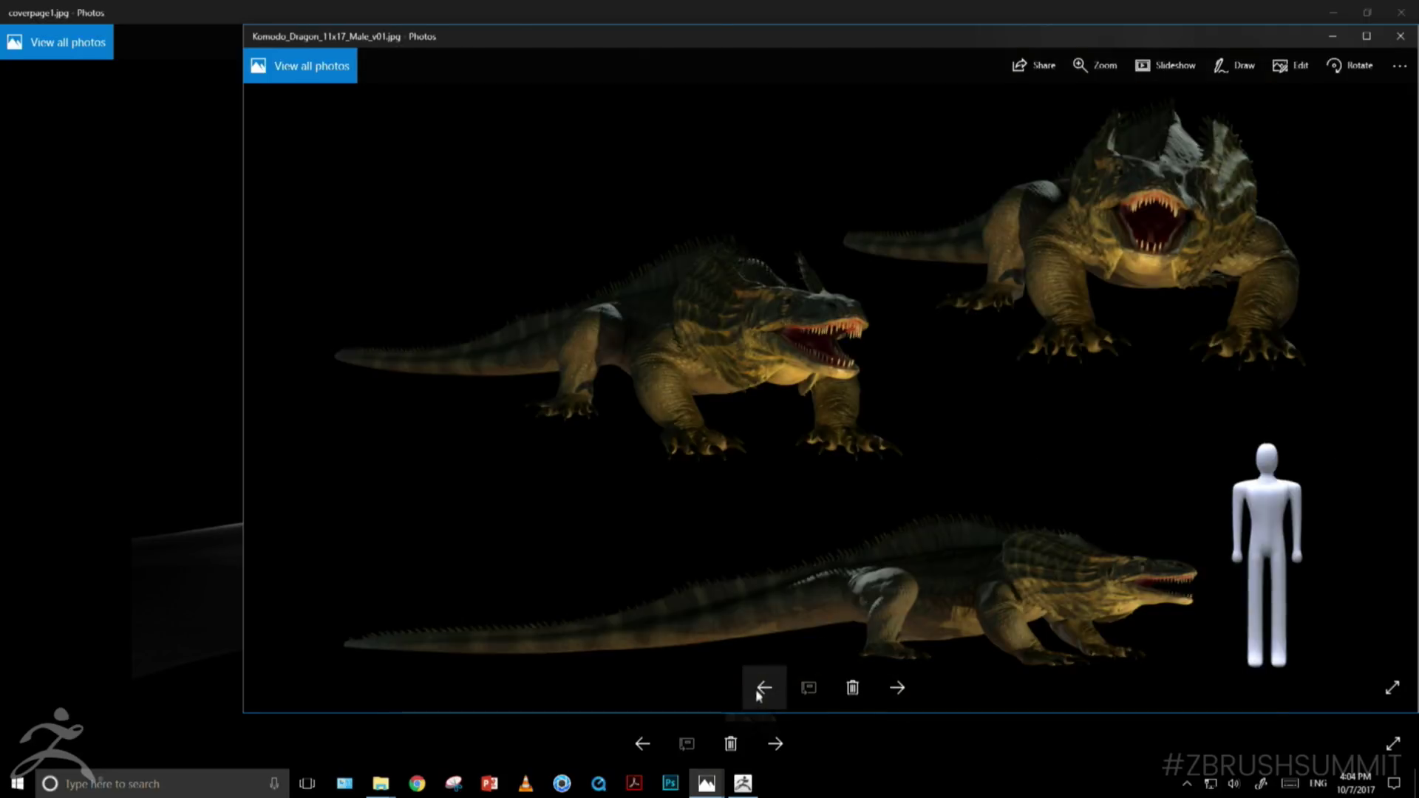
click(756, 687)
click(759, 683)
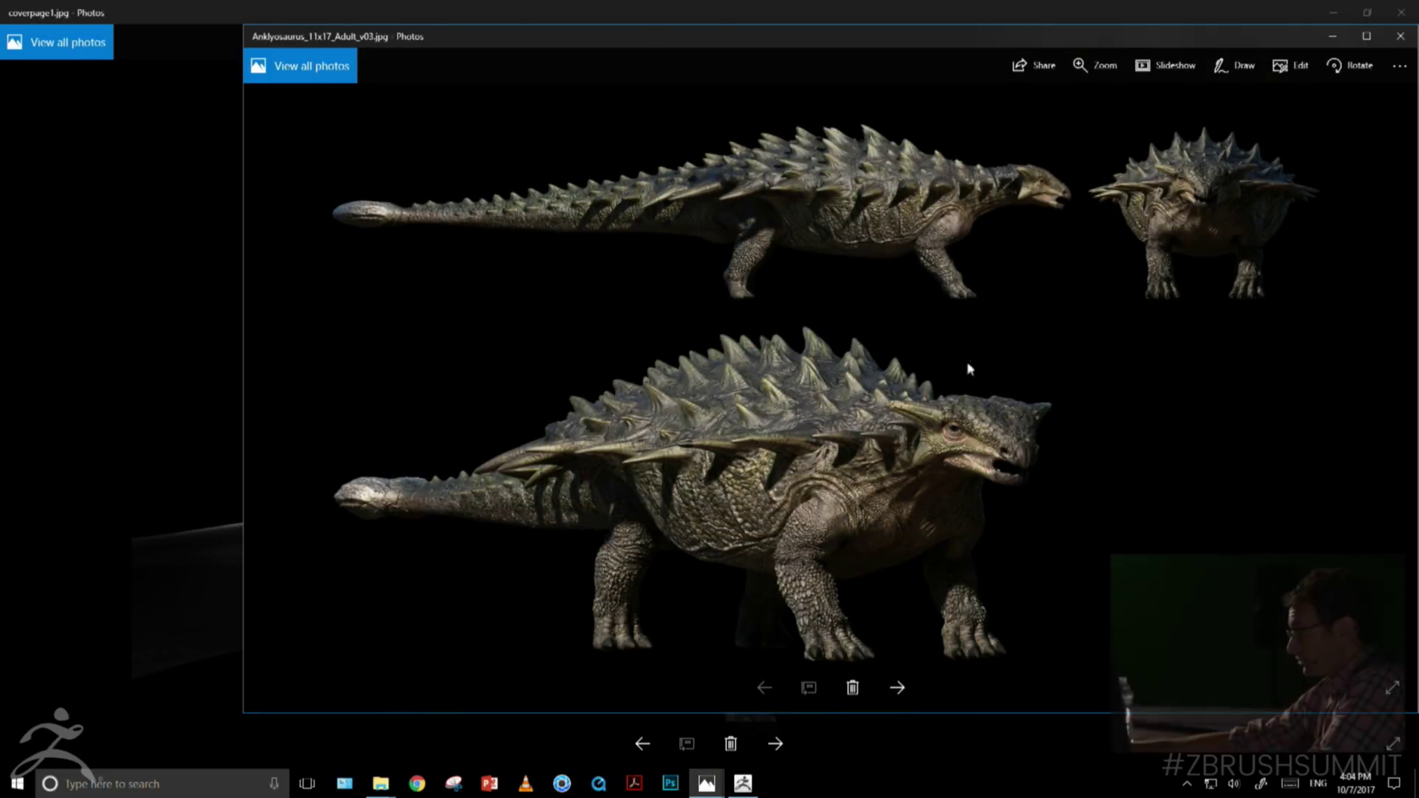
Move the cover page image window out of the way and maximize the Anklyosaurus image window
drag(1258, 16, 736, 586)
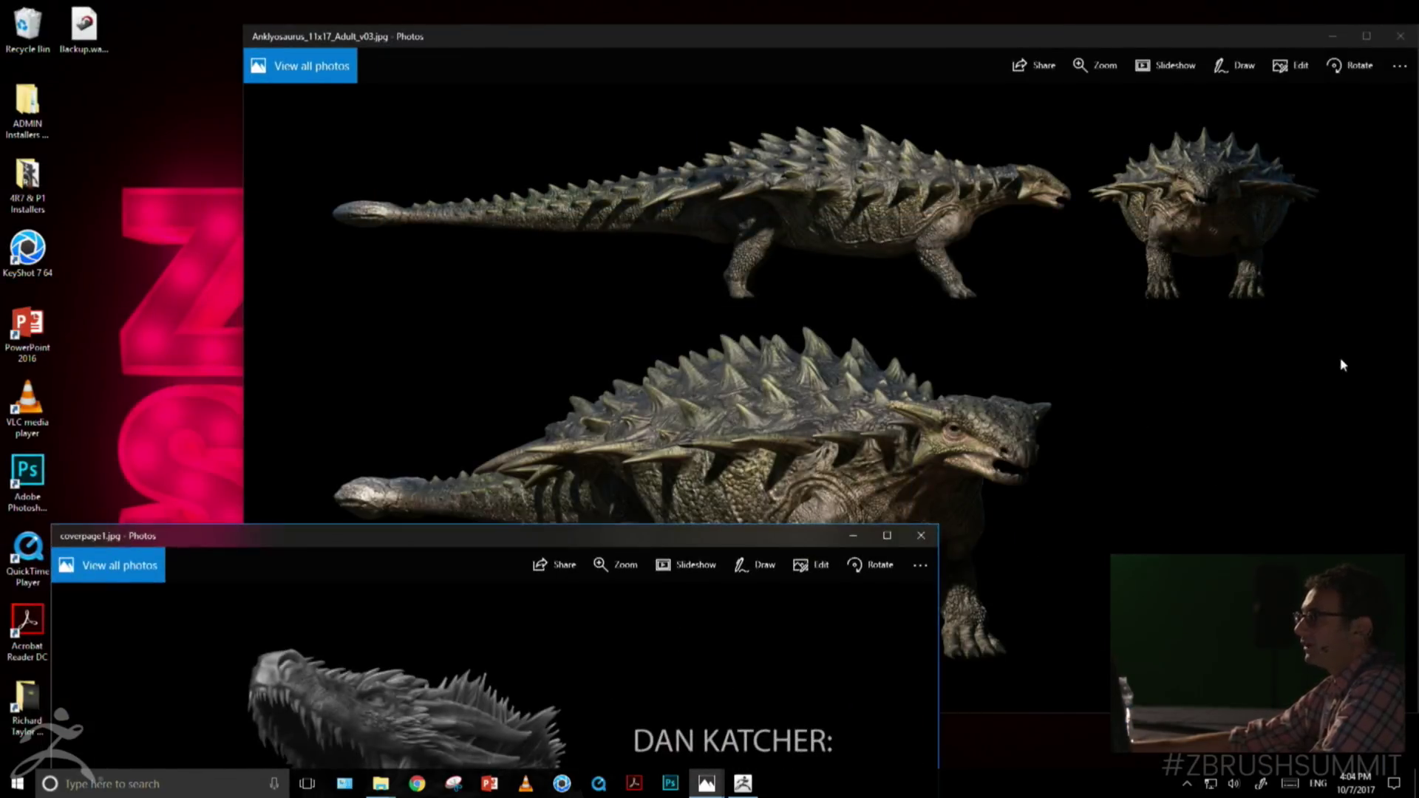
click(1307, 327)
click(1366, 37)
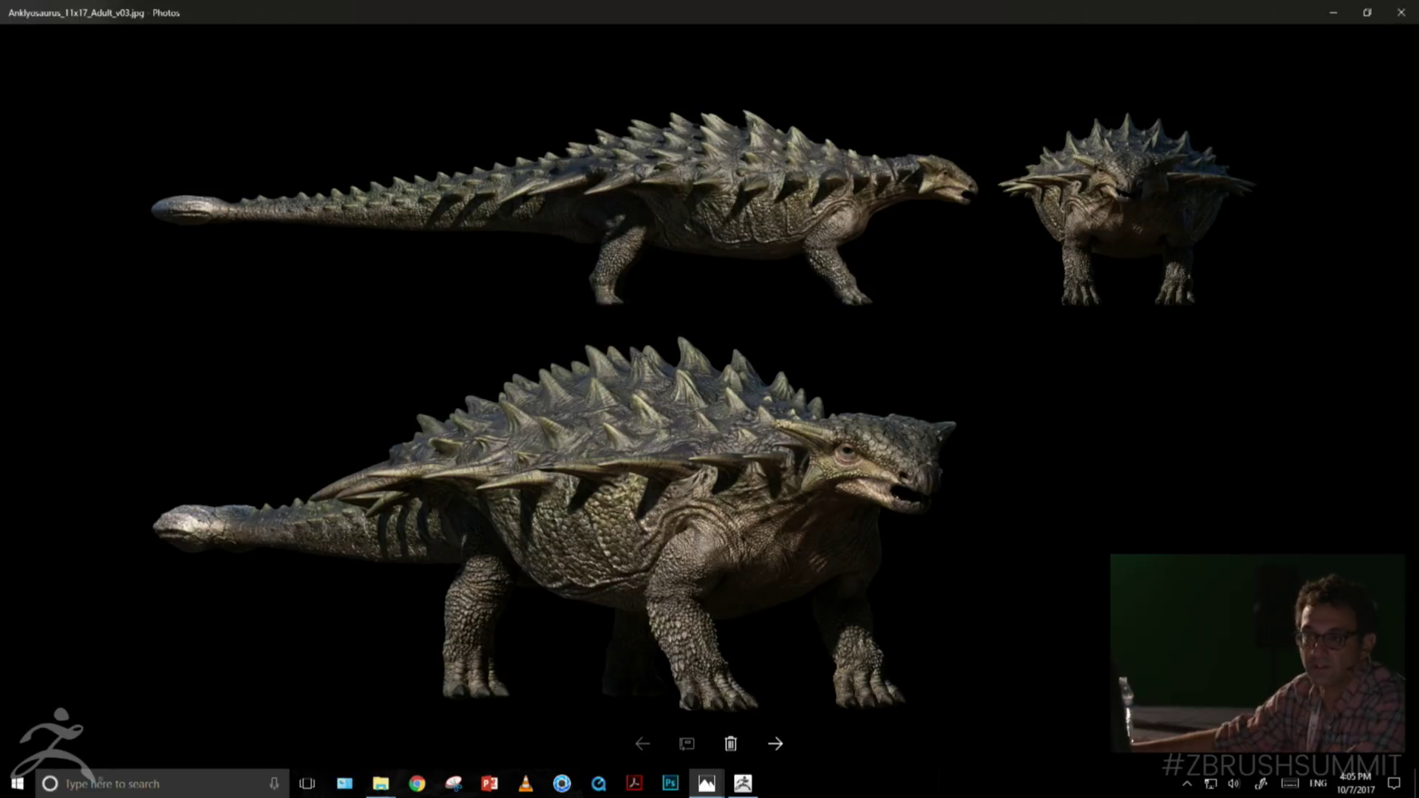
Switch to the winged monkey sculpture photos, page through monkey_1 to monkey_4, and close their window
key(alt+Tab)
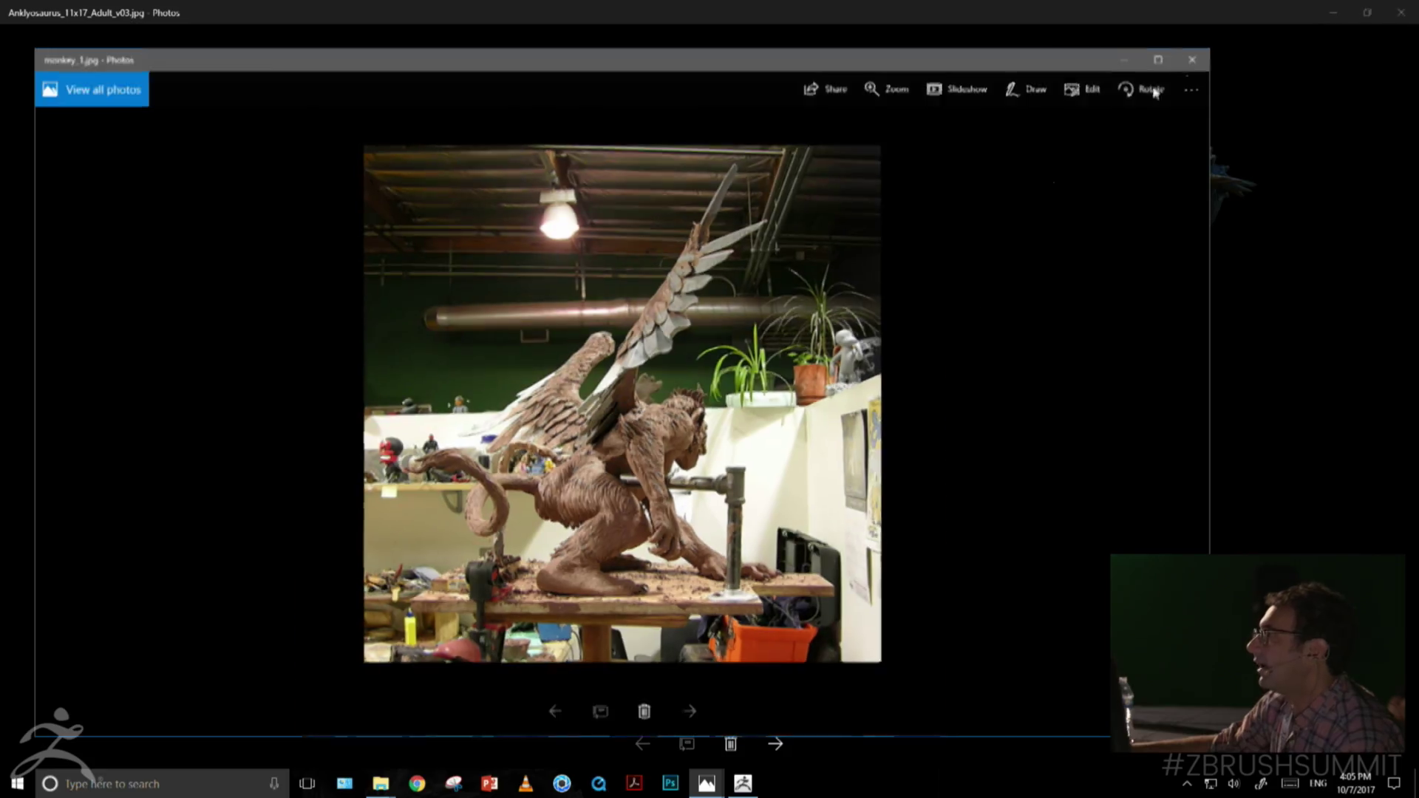
click(690, 714)
click(691, 714)
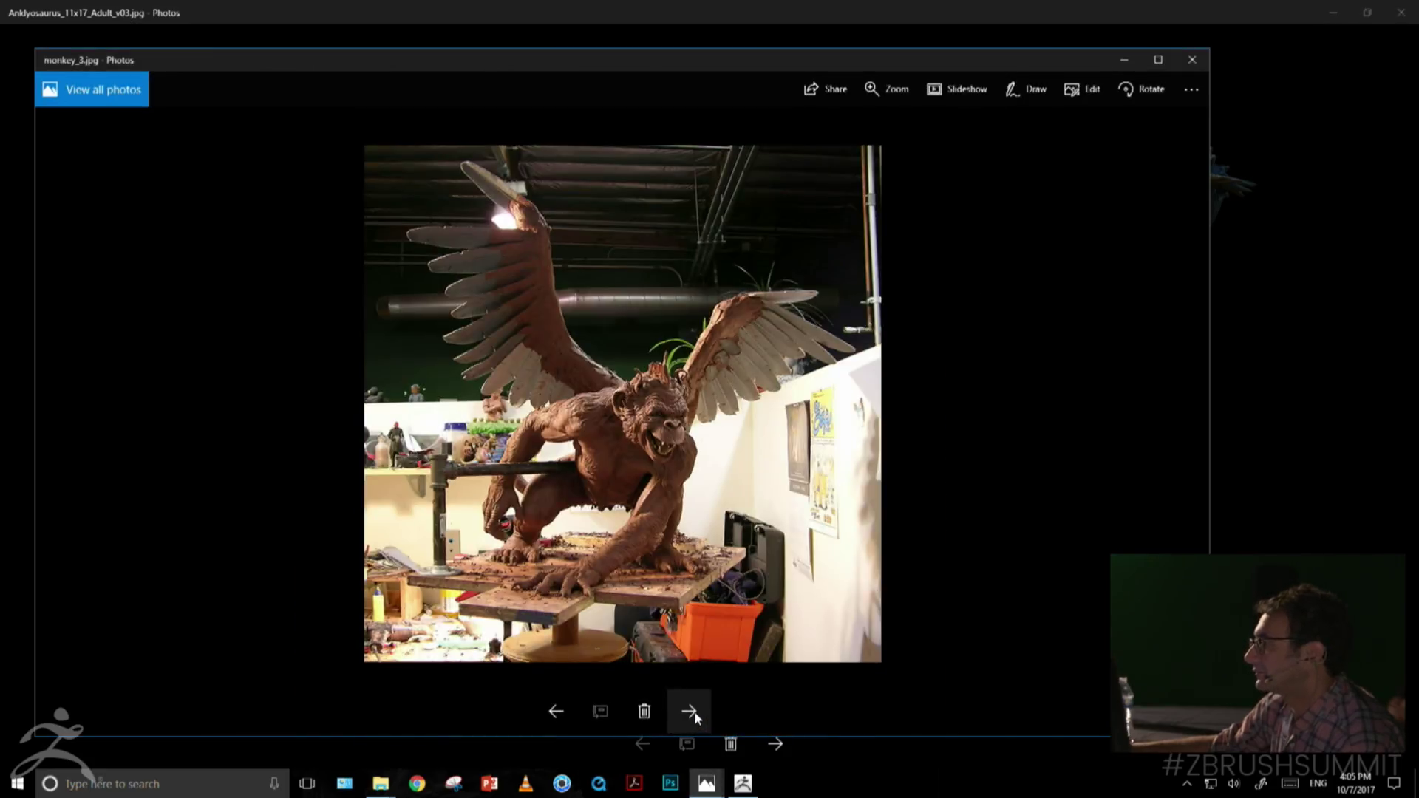
click(691, 715)
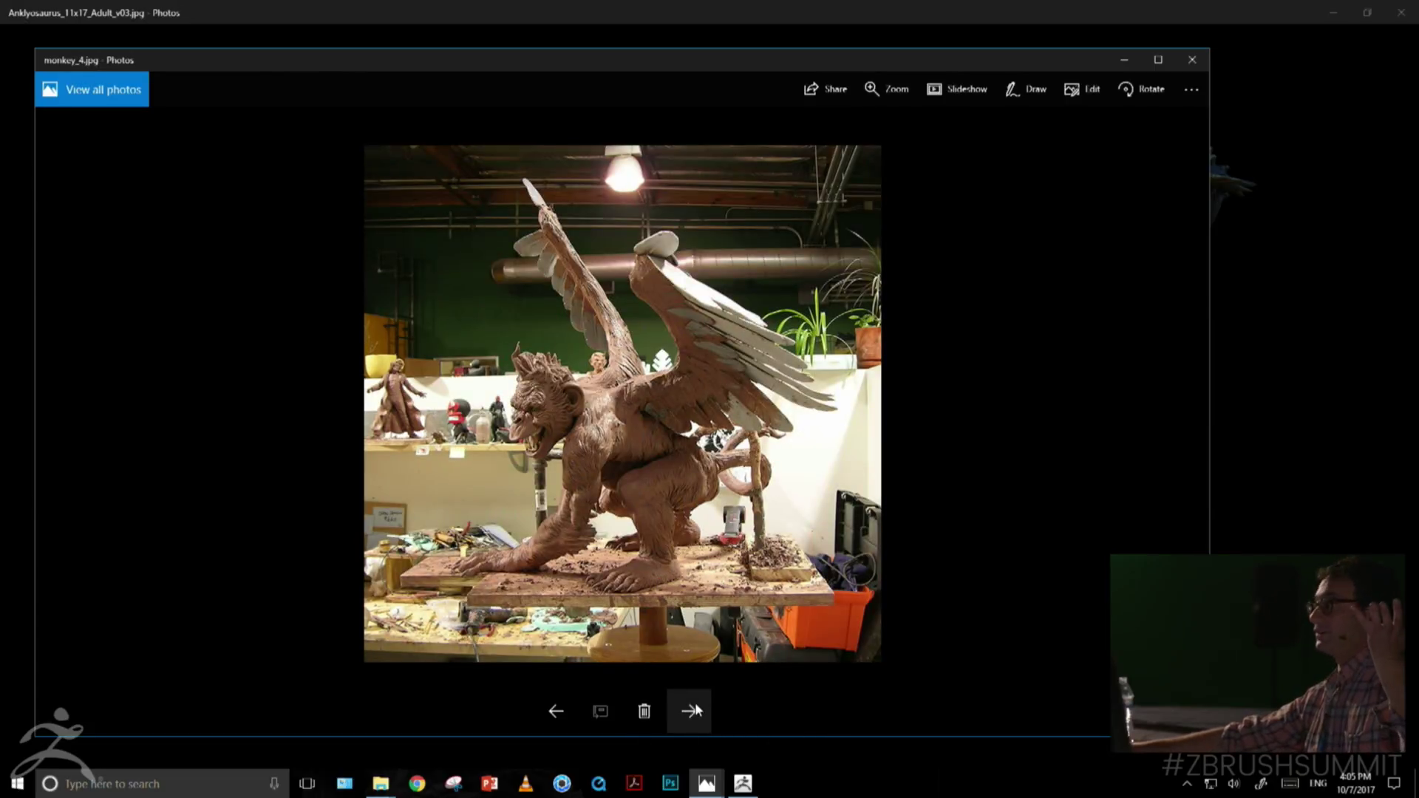
click(690, 713)
click(690, 713)
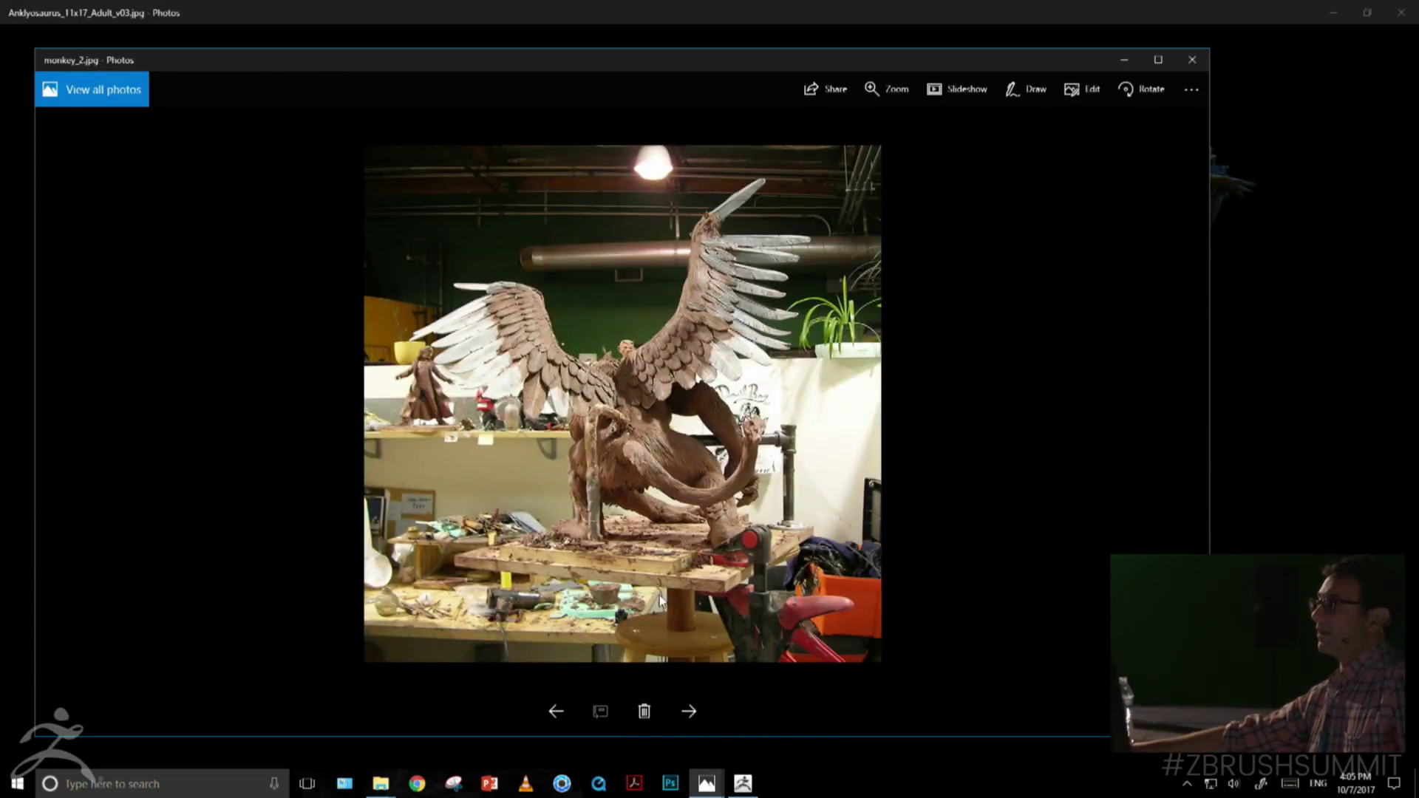
click(690, 713)
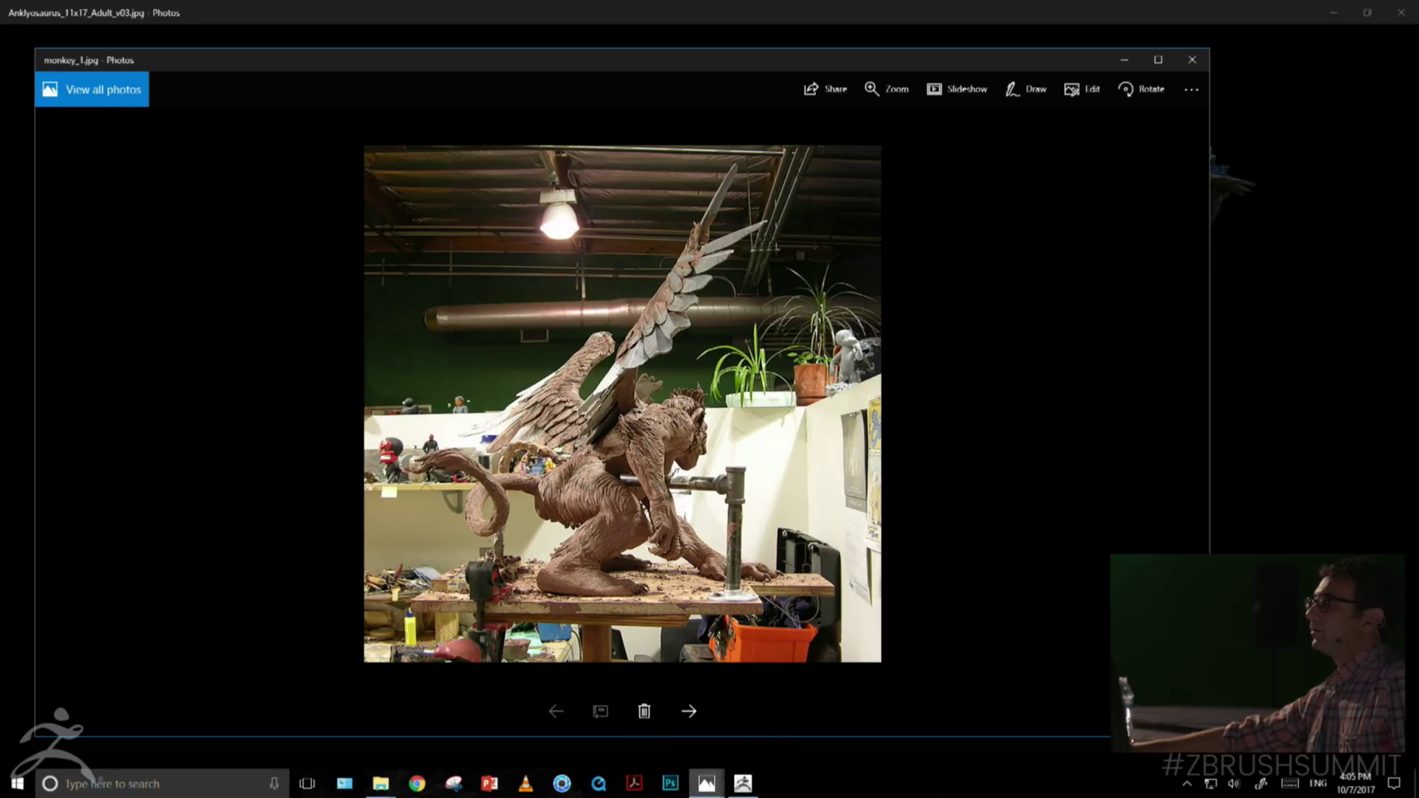
click(689, 711)
click(688, 712)
click(689, 712)
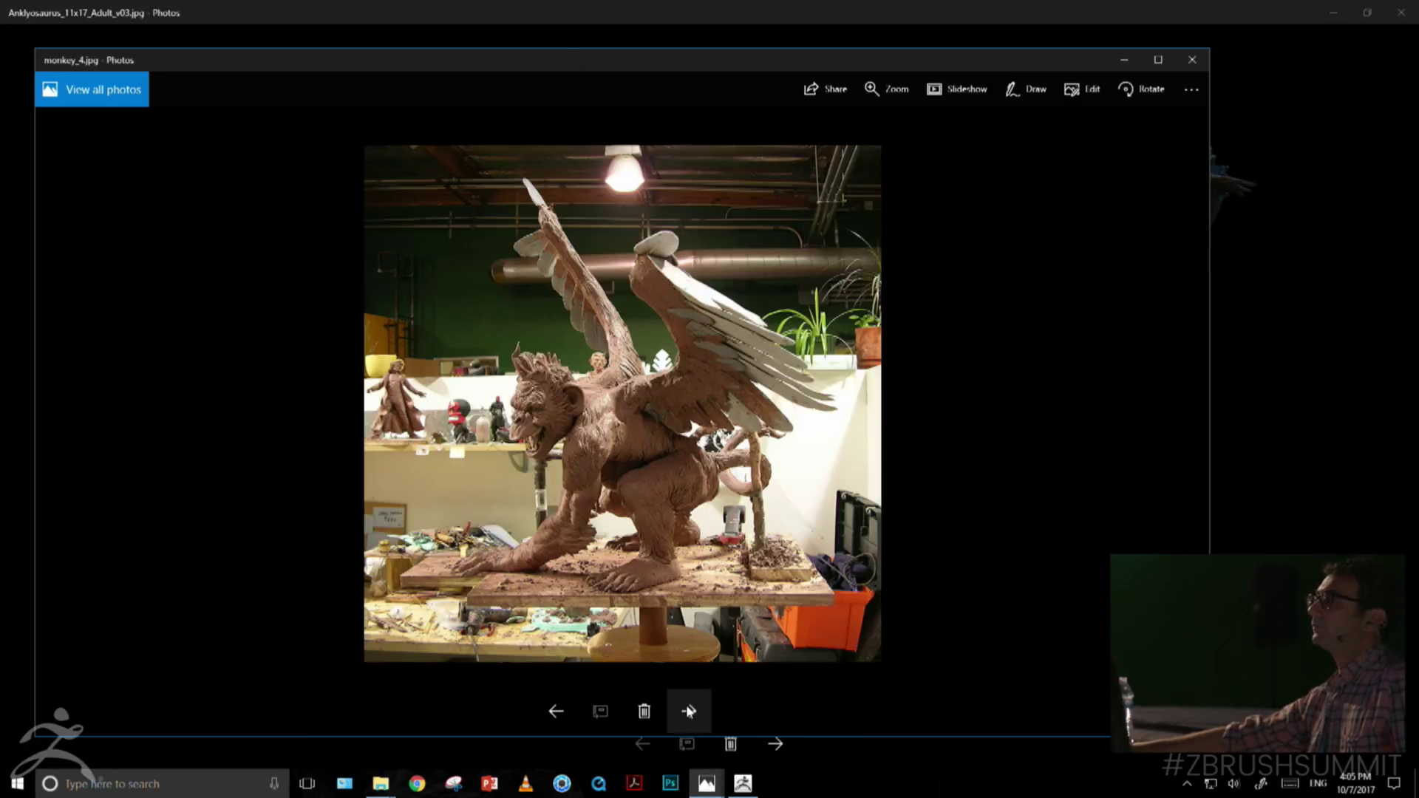
click(1193, 60)
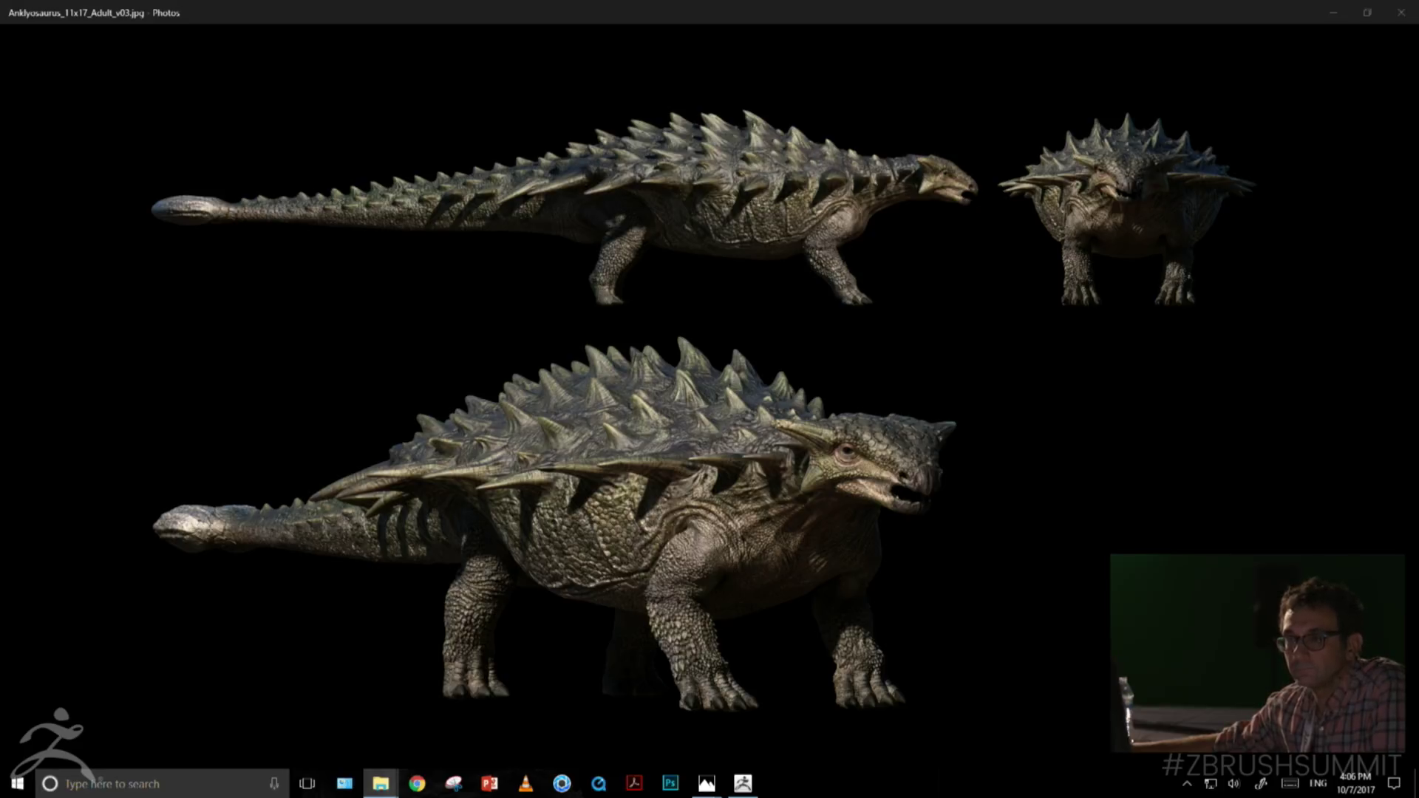
Bring up the Hulk sculpture photo close_01.jpg and page through the set to close_04.jpg
click(706, 783)
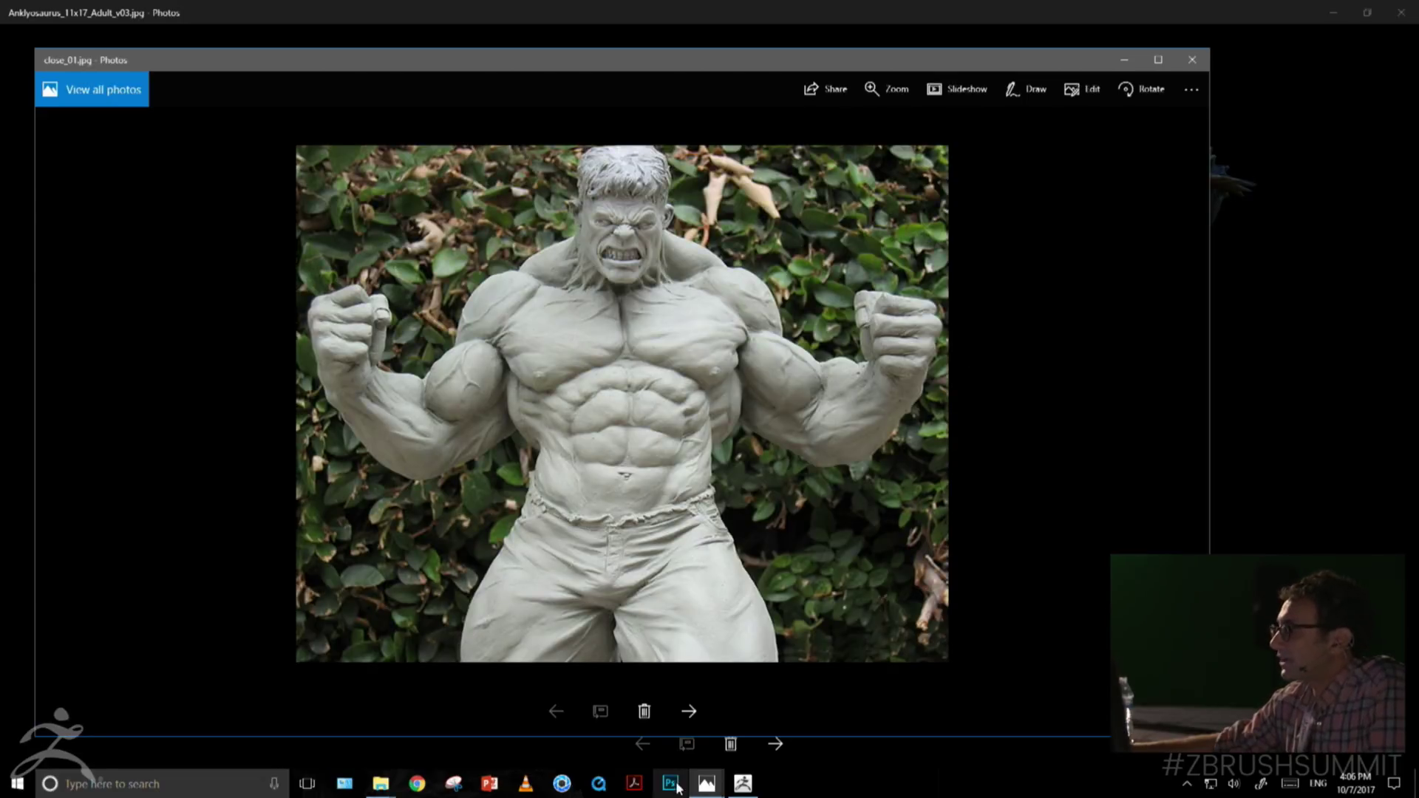
click(688, 712)
click(687, 711)
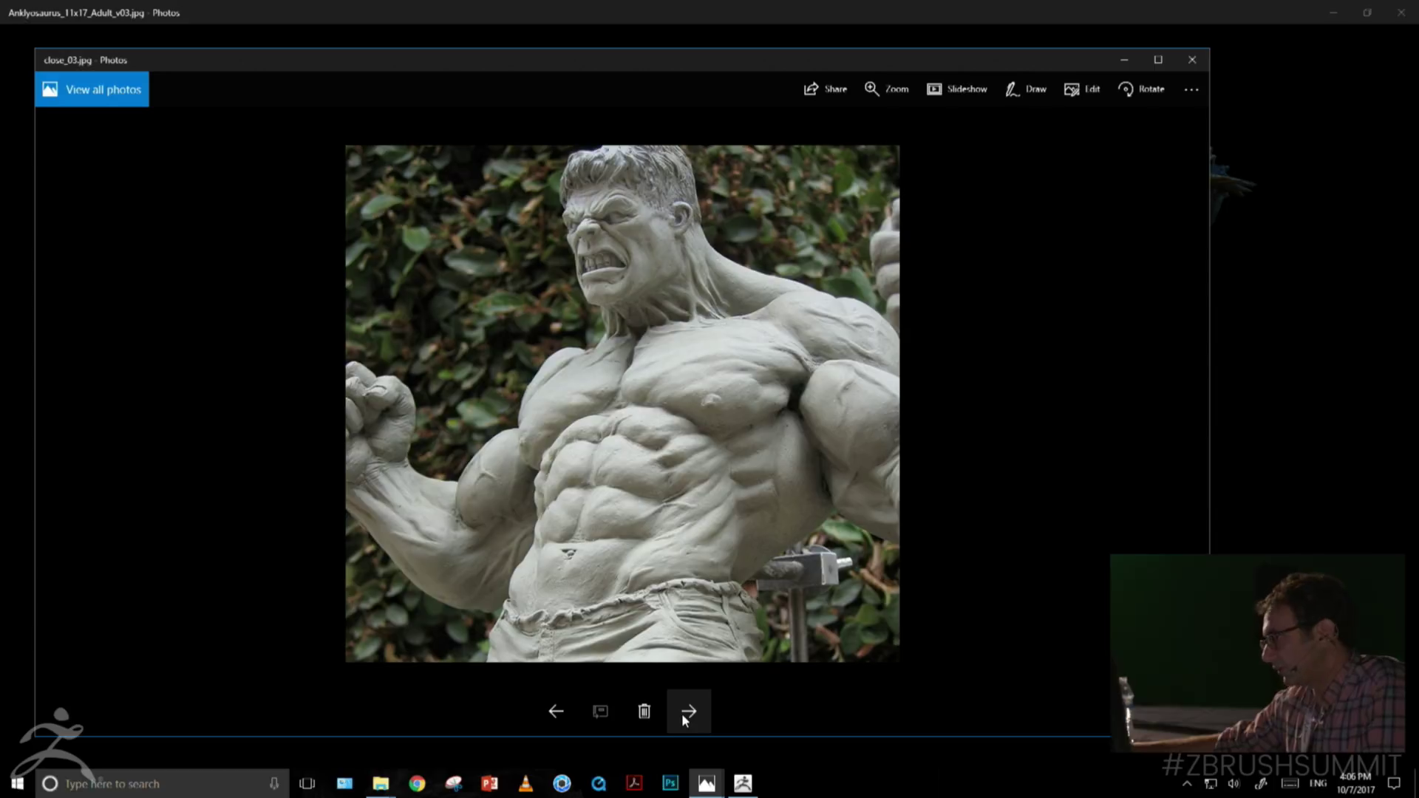
click(683, 714)
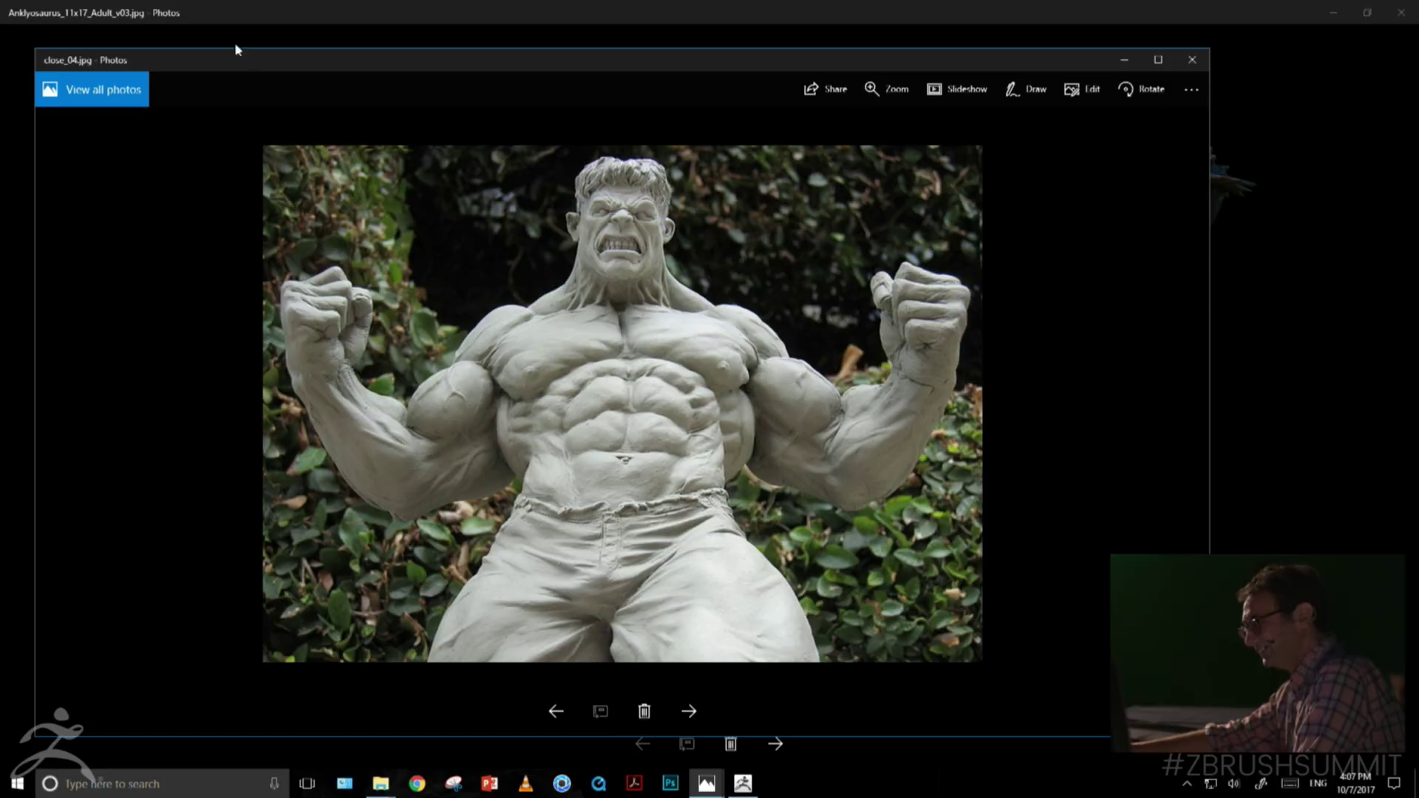
Switch to File Explorer for more images, and move the zombie horse image window lower before closing it
click(380, 783)
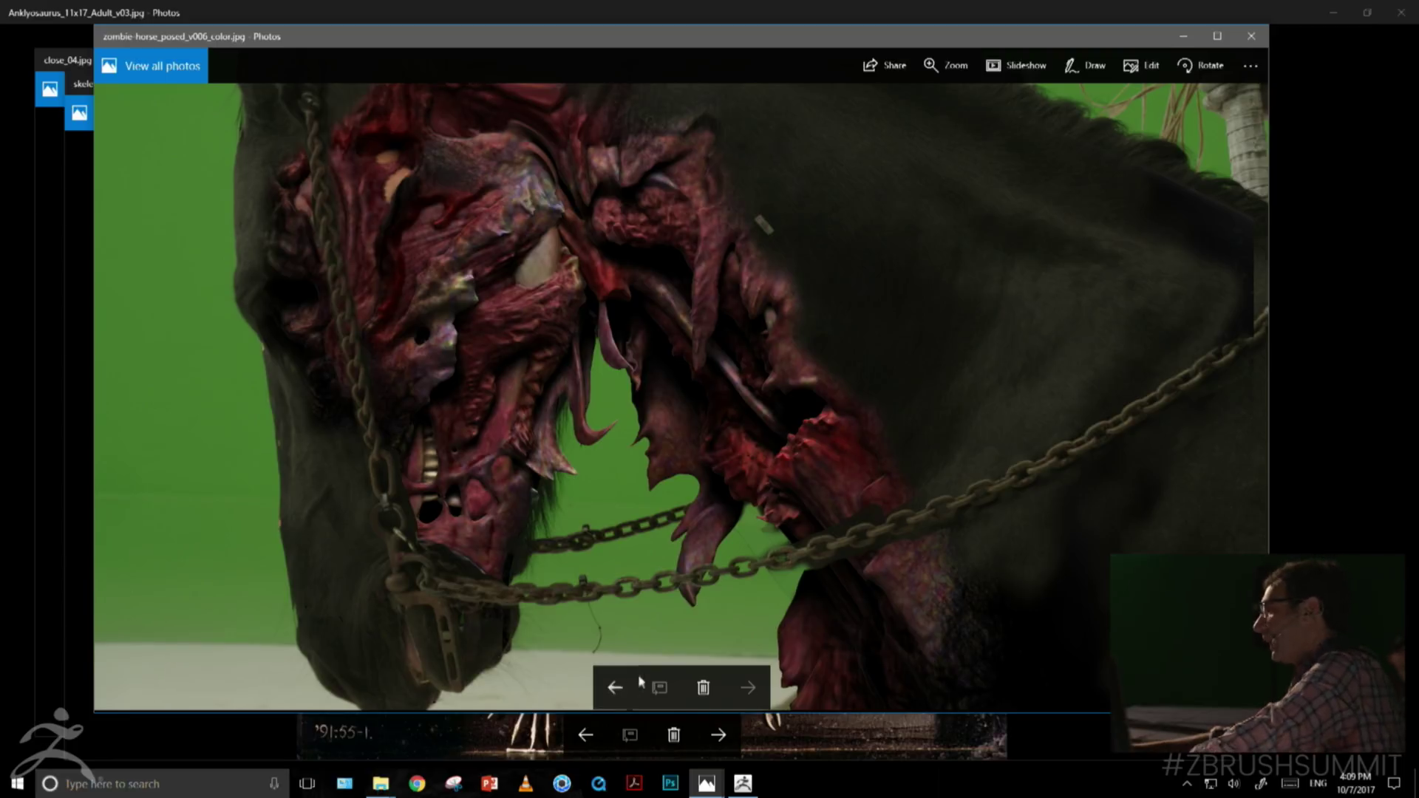
drag(459, 45, 493, 218)
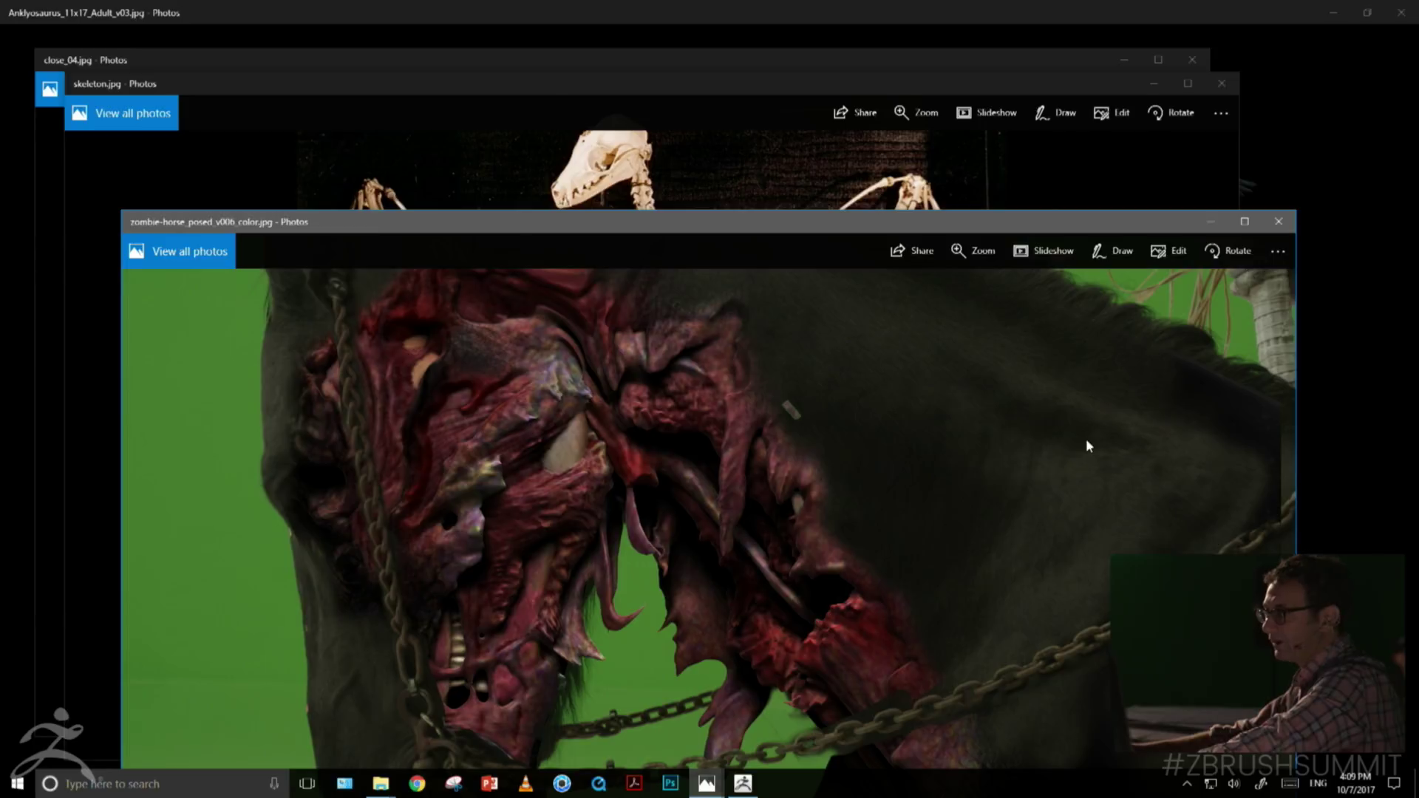
click(1279, 221)
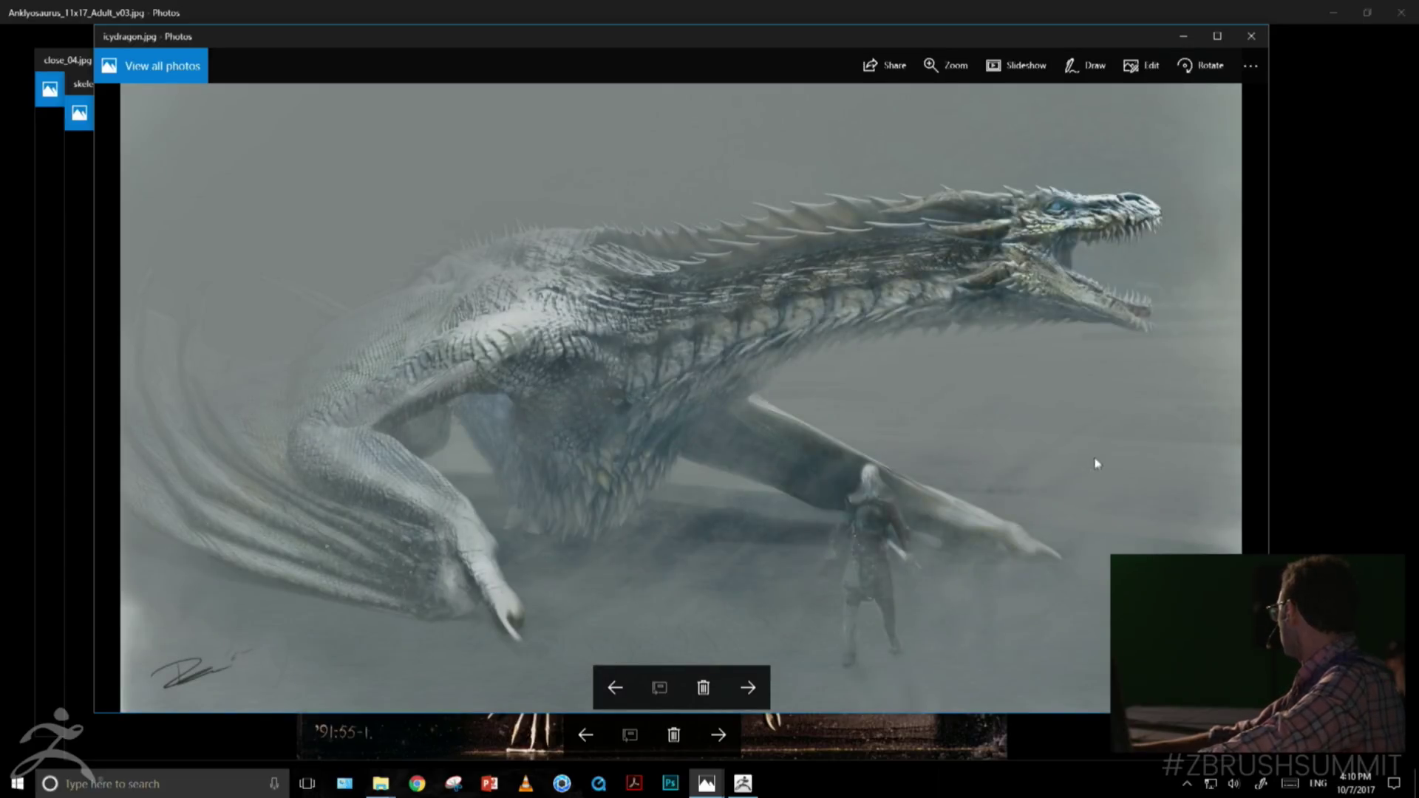
Enlarge the icydragon.jpg window and page through the dragon references and models up to whitedragon_raw.jpg
drag(1268, 713, 1418, 797)
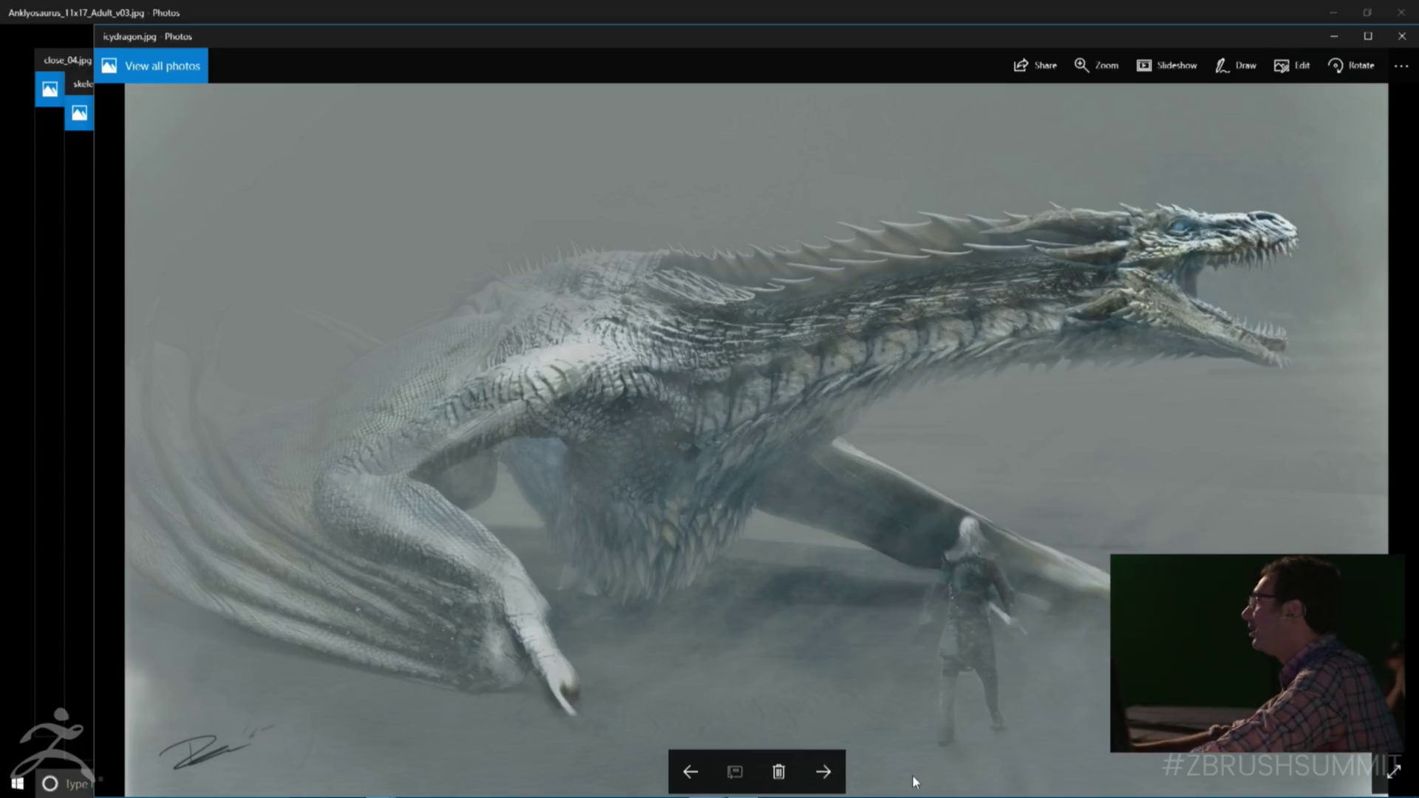
click(826, 772)
click(826, 773)
click(825, 772)
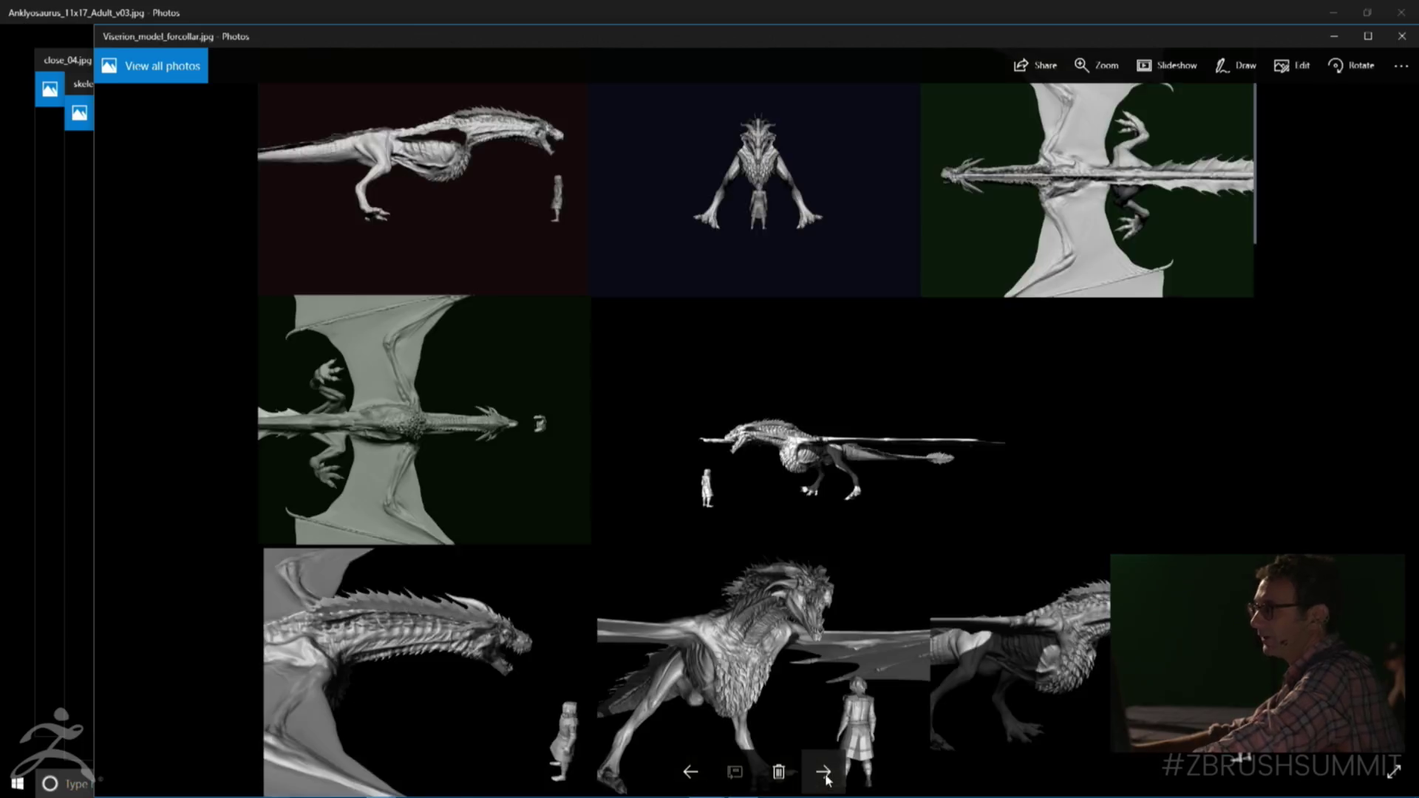
click(826, 772)
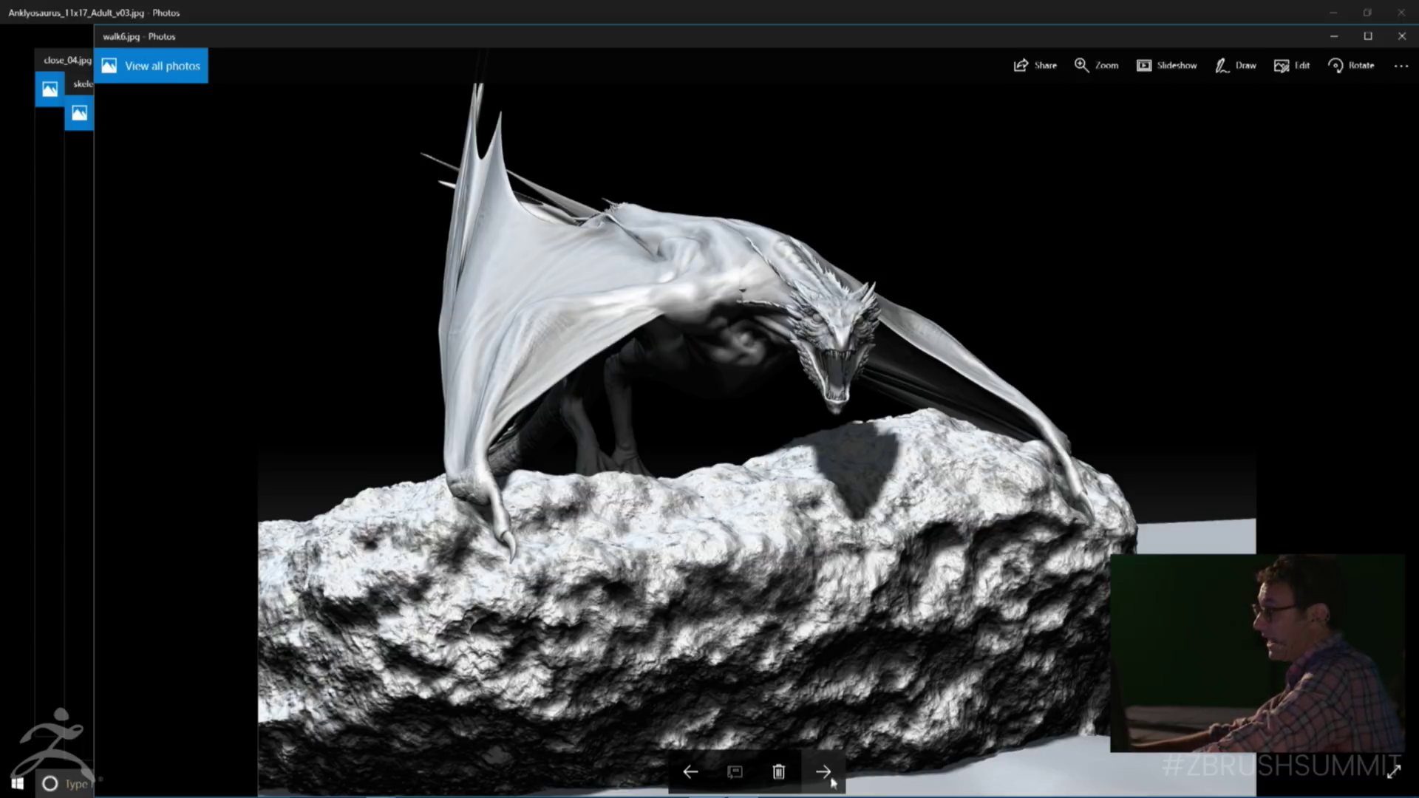
key(Right)
key(Left)
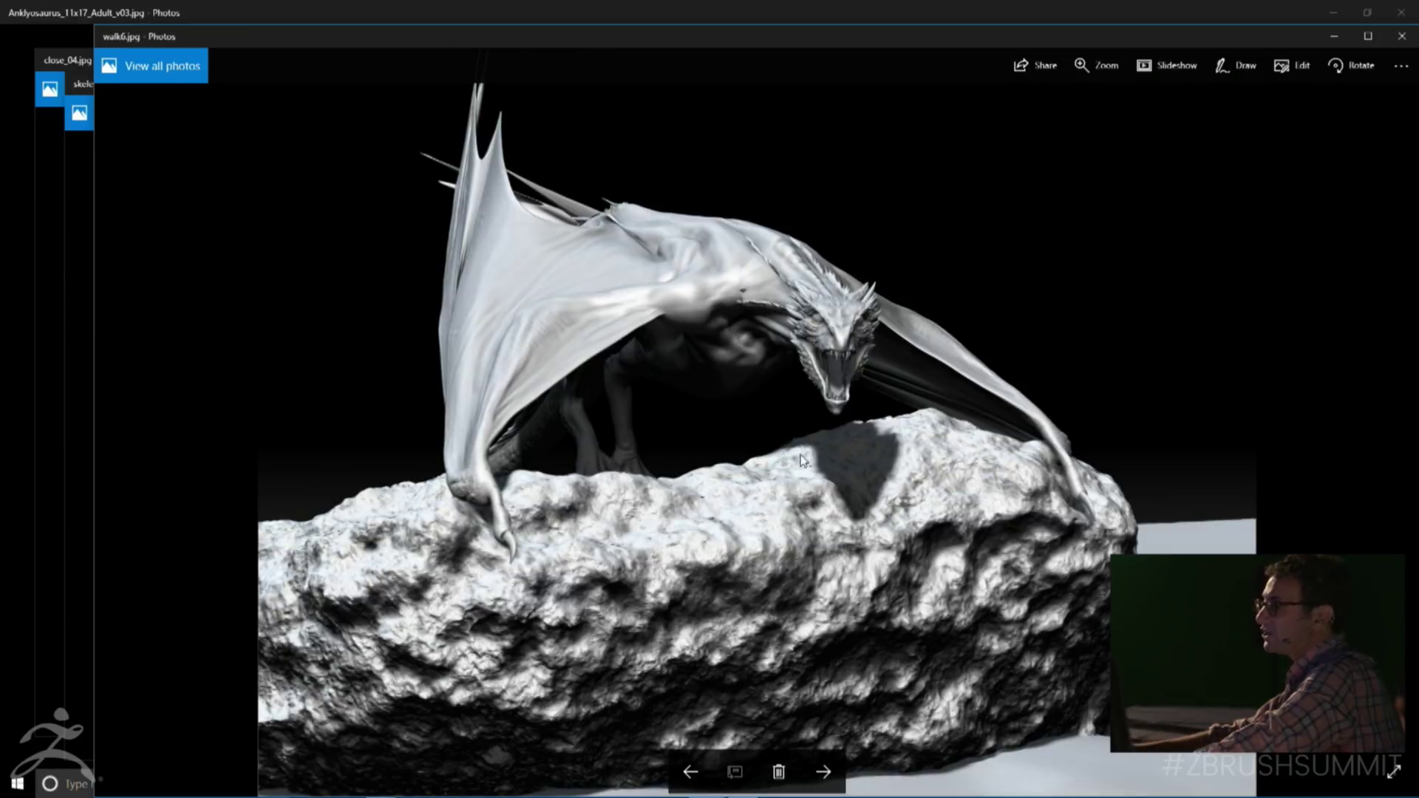
click(832, 779)
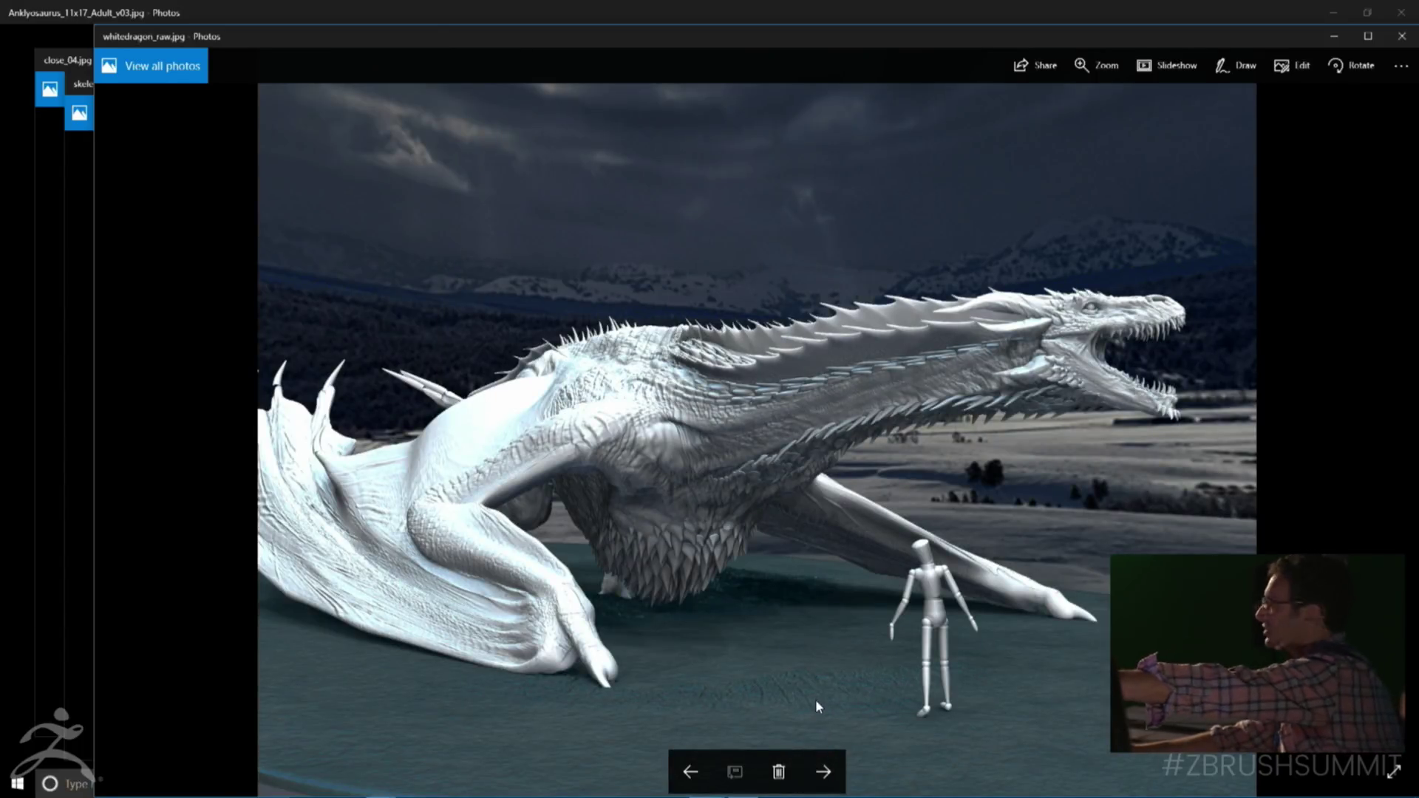
Page back from the white dragon render to the icydragon.jpg concept painting
click(695, 776)
click(697, 776)
click(697, 775)
click(699, 773)
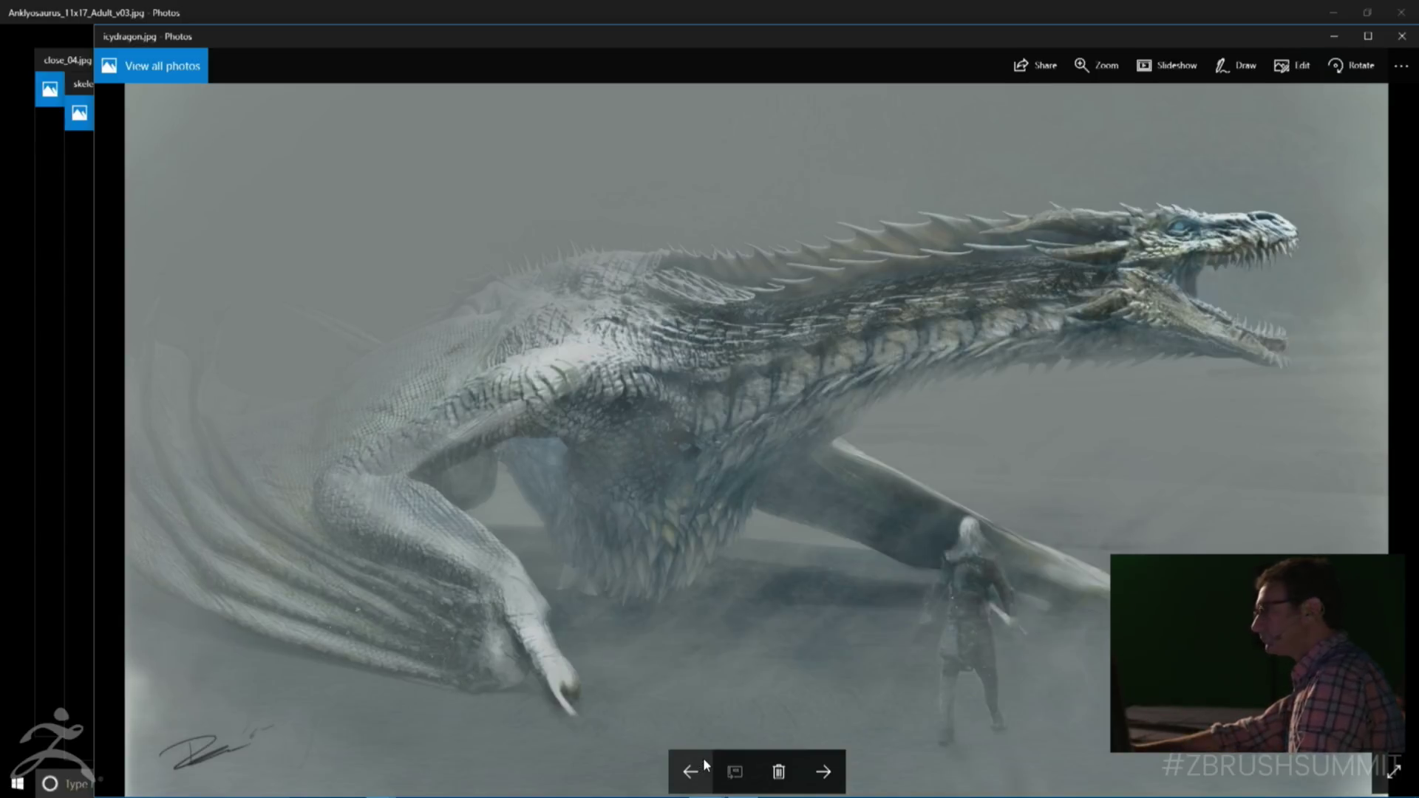
Page forward past the bat skeleton and dragon models to the zombie horse image
click(834, 768)
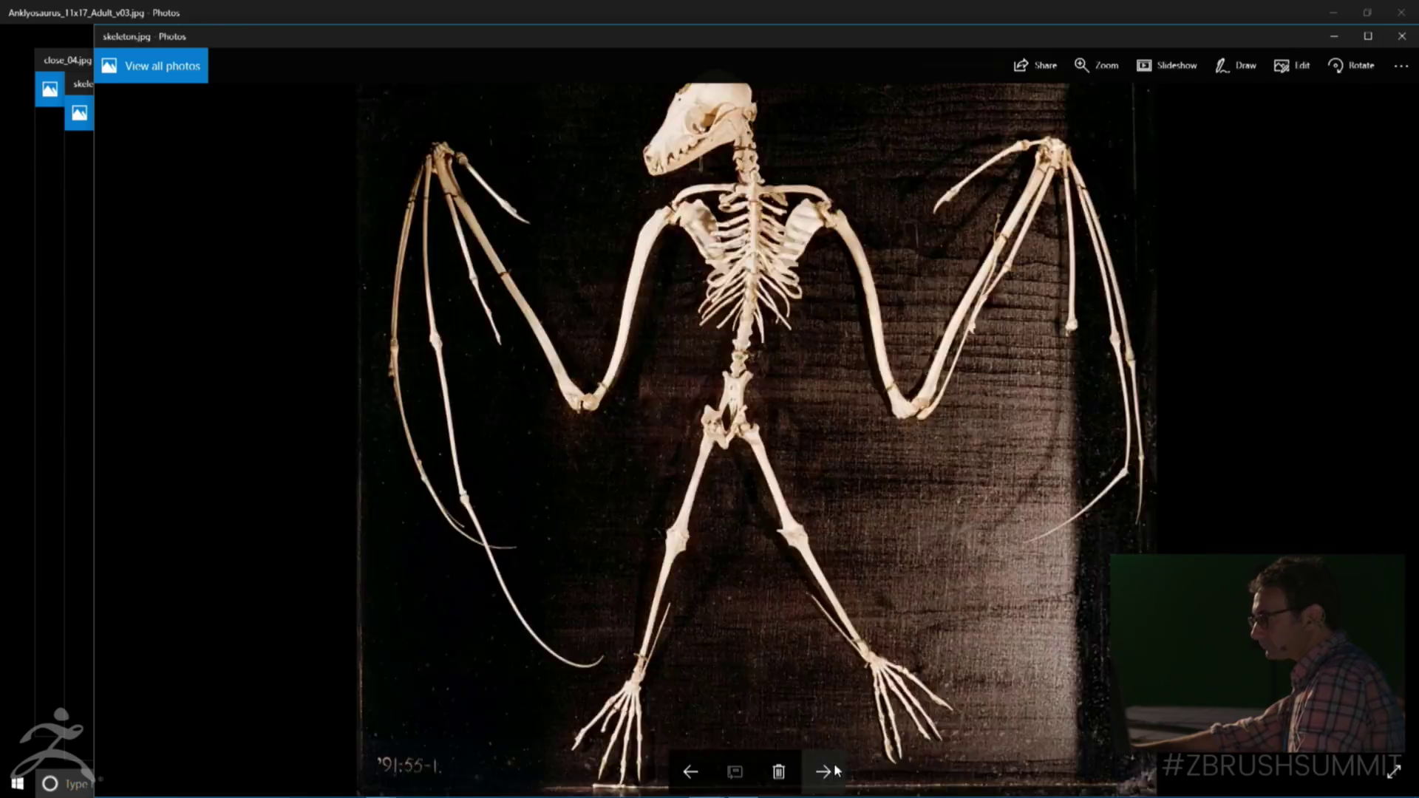
click(833, 769)
click(835, 769)
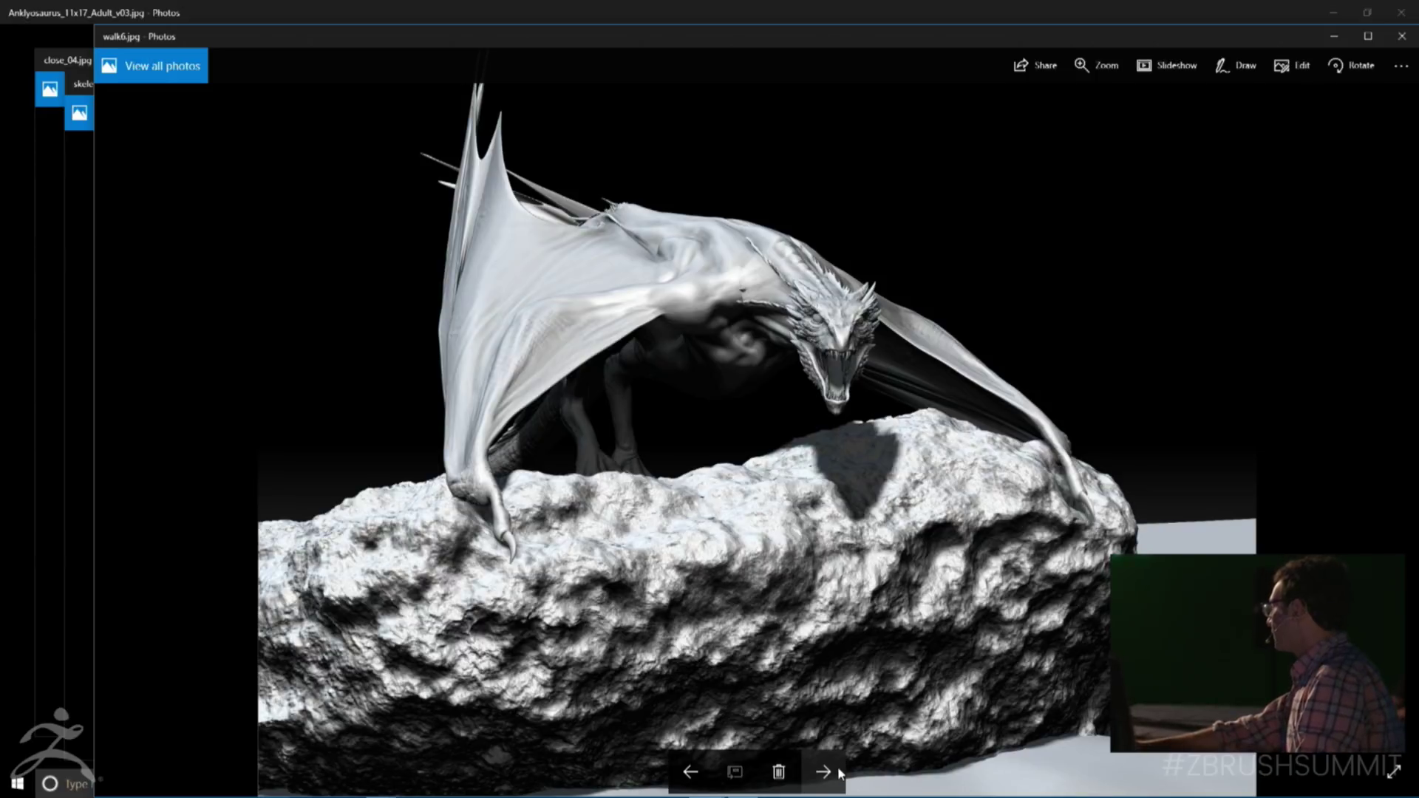
click(839, 773)
click(840, 773)
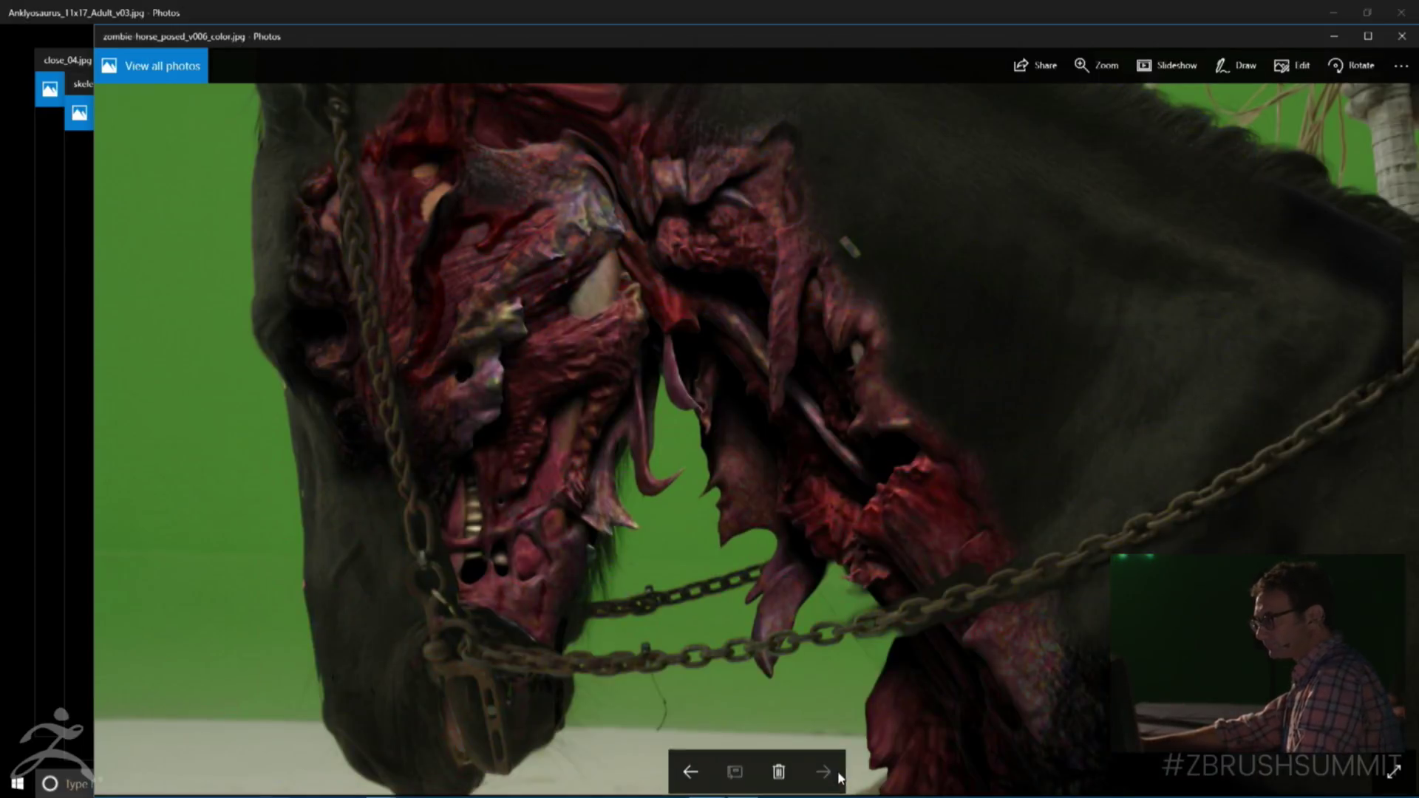
Page back through the dragon renders to the multi-view sheet Viserion_model_forcollar.jpg
click(691, 772)
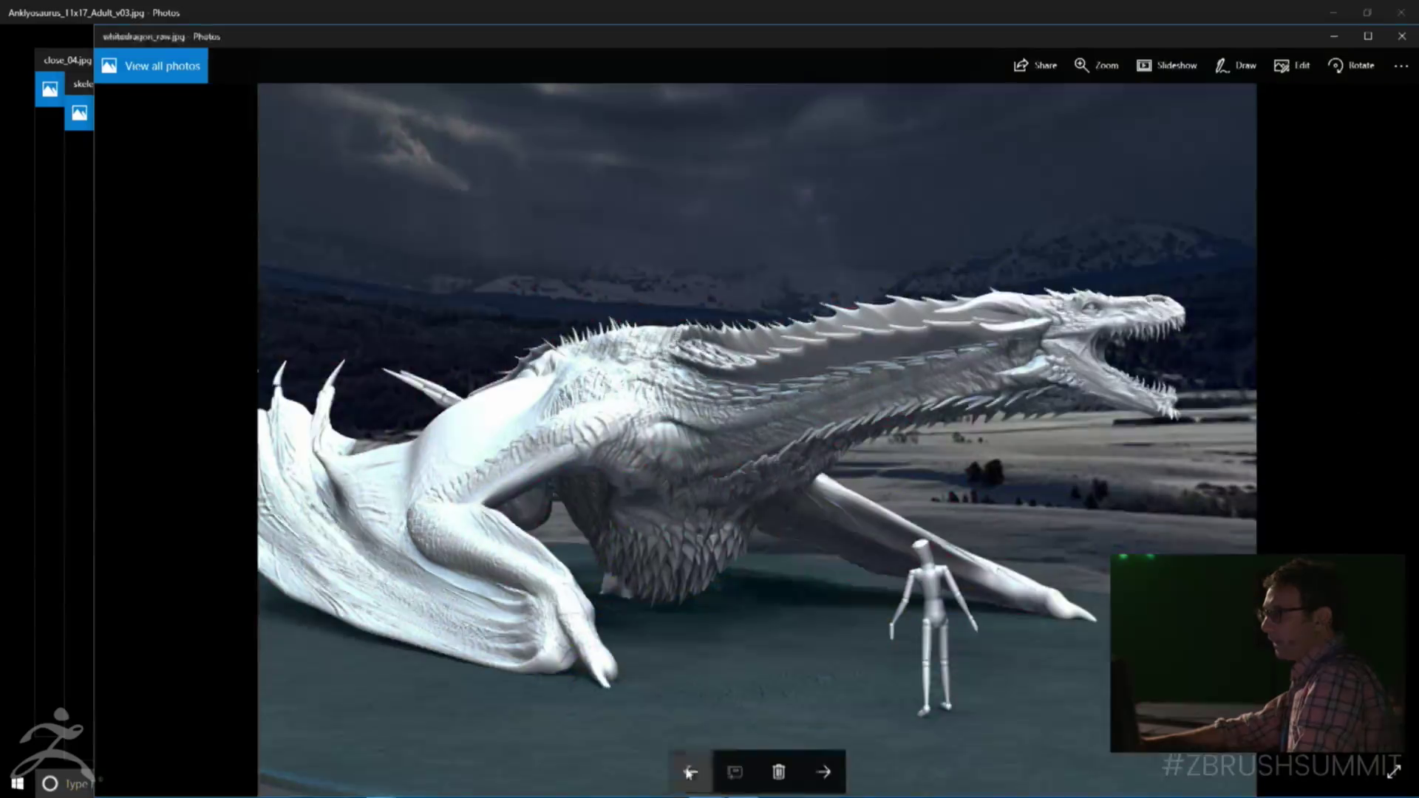
click(692, 773)
click(693, 774)
click(695, 776)
click(823, 773)
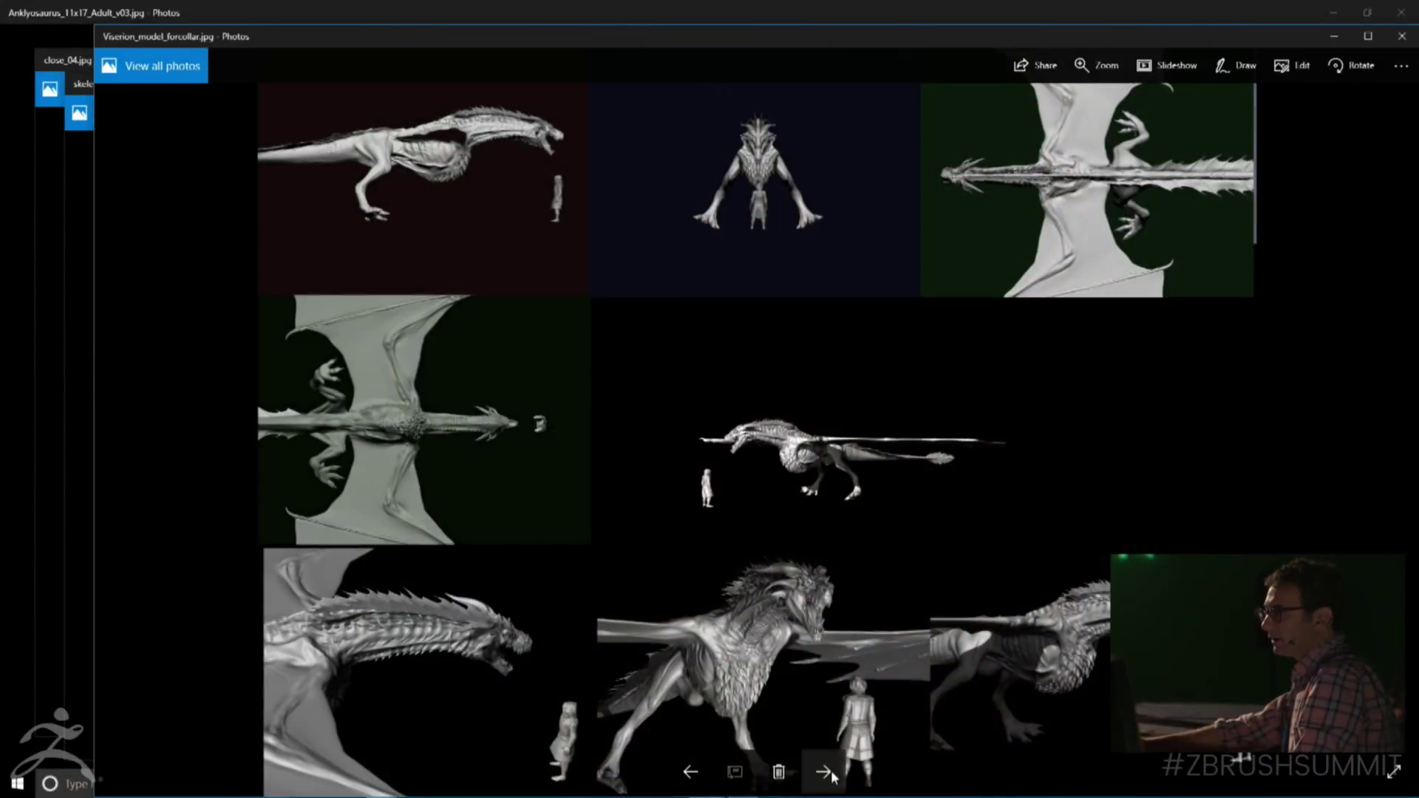
Go back past icydragon.jpg to the video got6_tt_rhaegal-dungeon_comp_v005.mov and play it
click(691, 771)
click(692, 772)
click(694, 773)
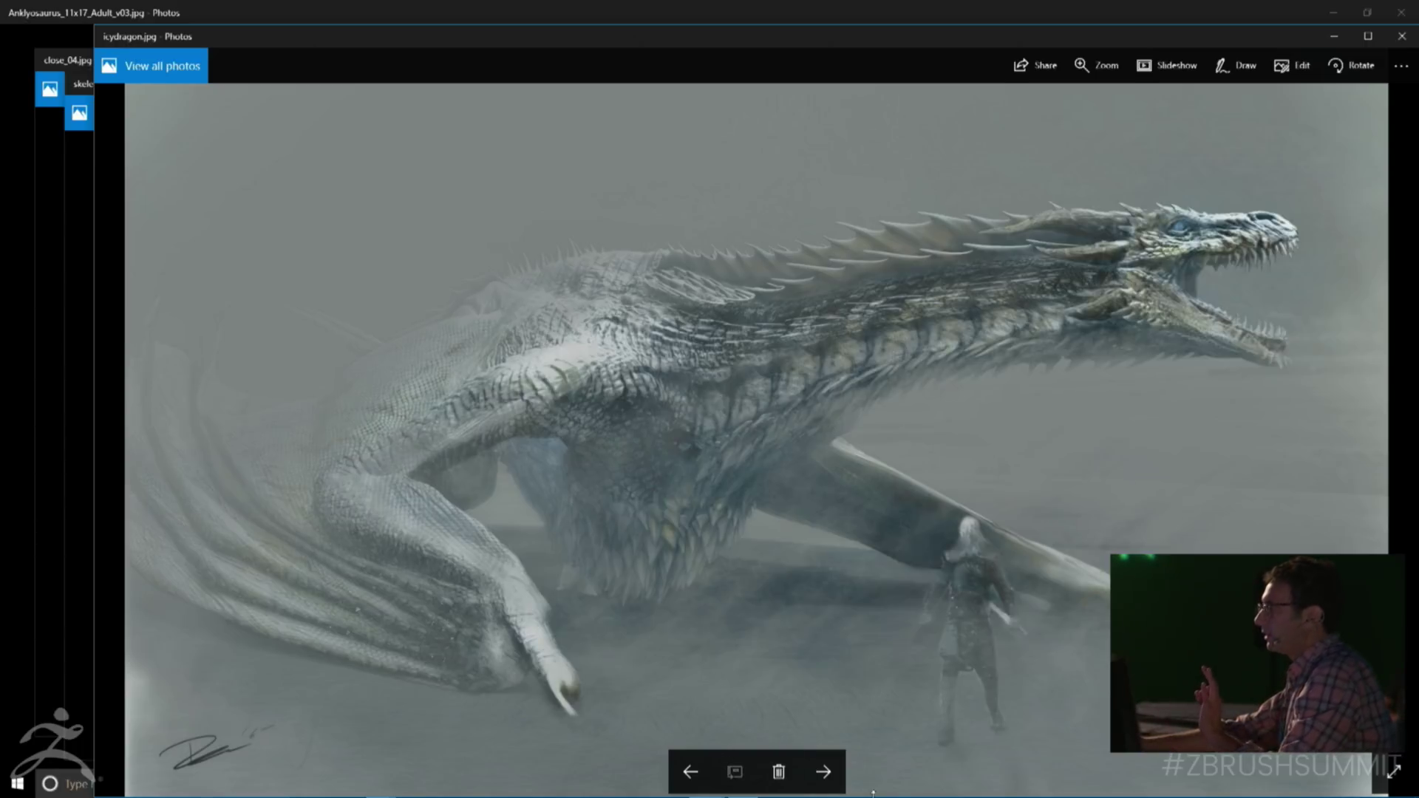
click(690, 772)
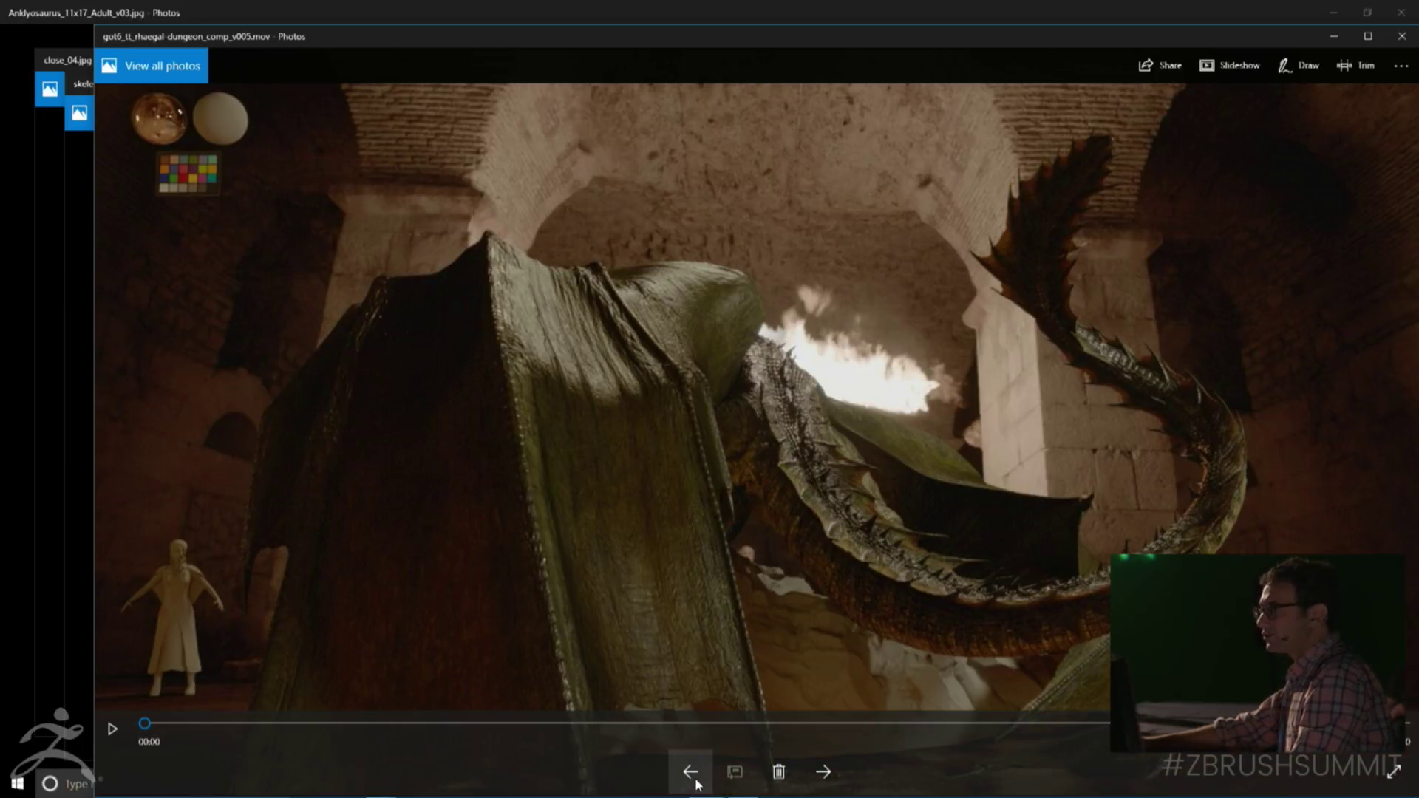
click(111, 730)
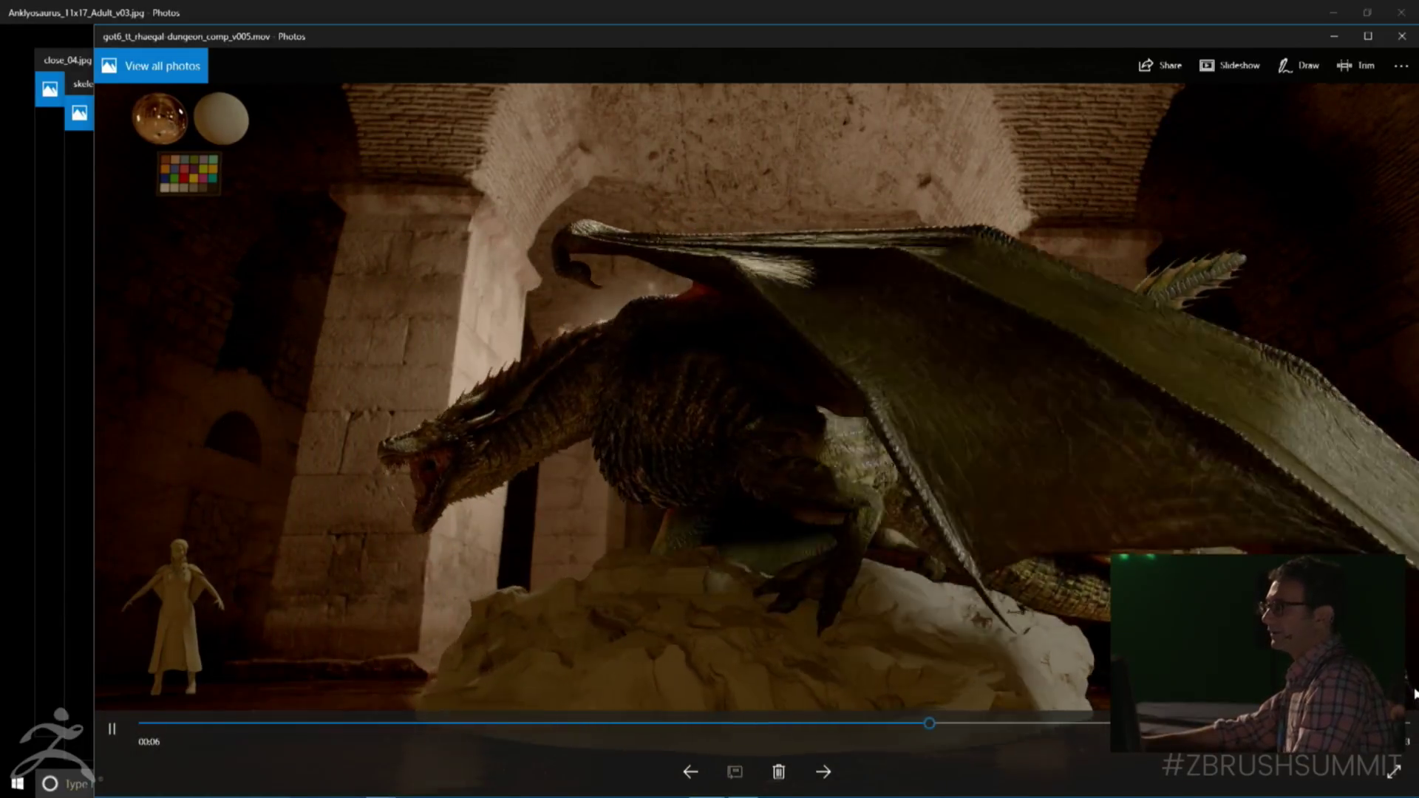
Page forward past GOT_s3_quater_text_JOE RESIZE_.jpg, return to the video got6_tt_rhaegal-dungeon_comp_v005.mov and play it again
key(Right)
key(Right)
key(Right)
key(Right)
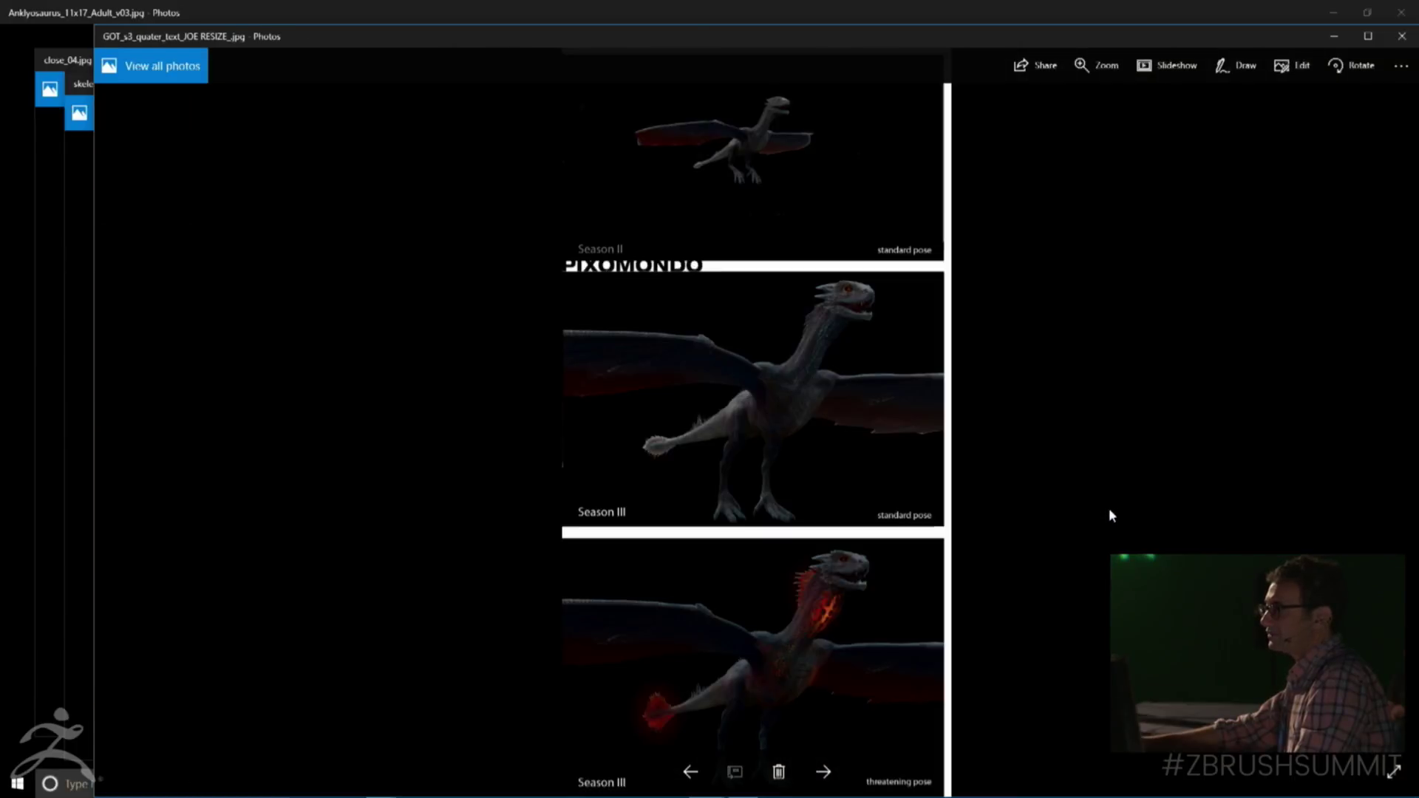
key(Right)
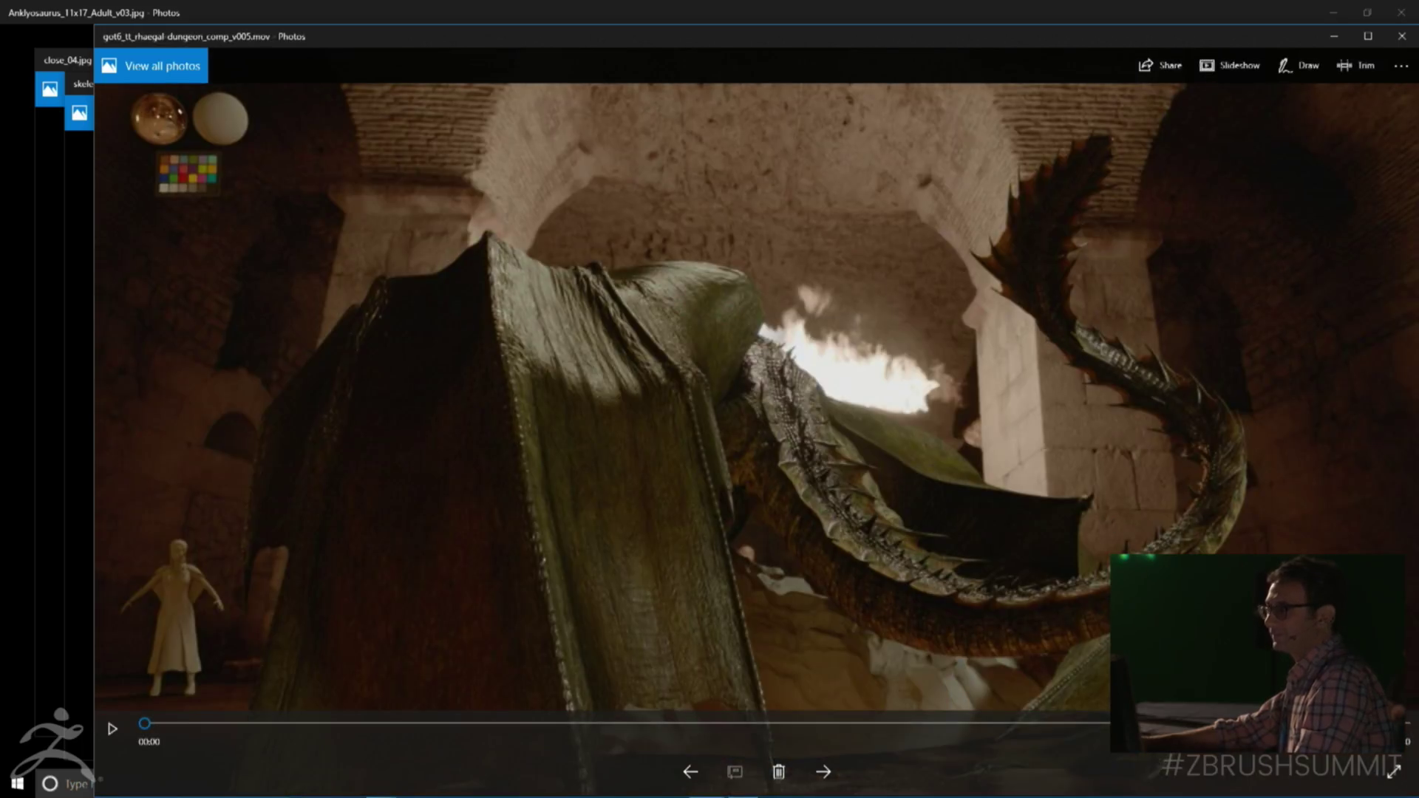
click(112, 729)
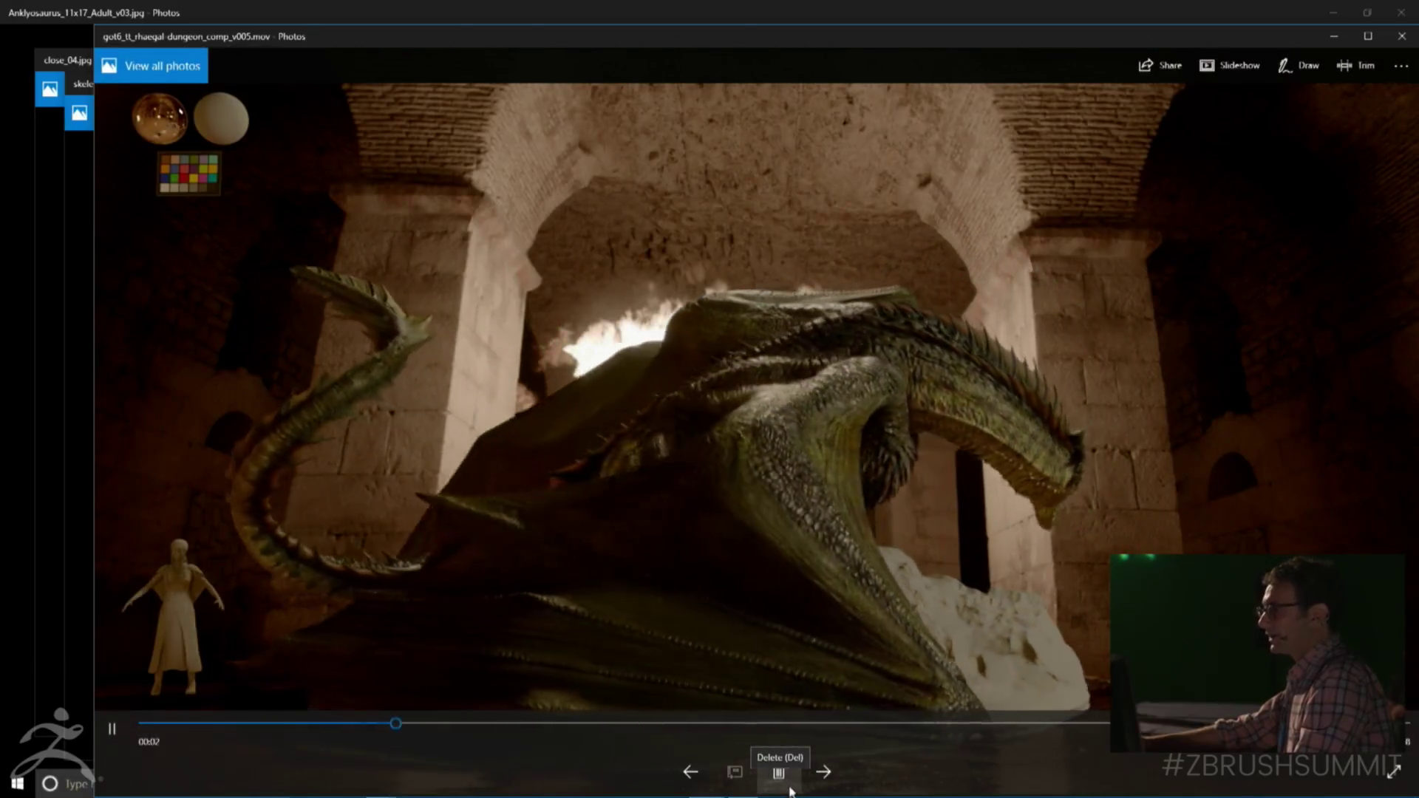
Close the dragon dungeon video and the Anklyosaurus_11x17_Adult_v03.jpg image window
click(1409, 40)
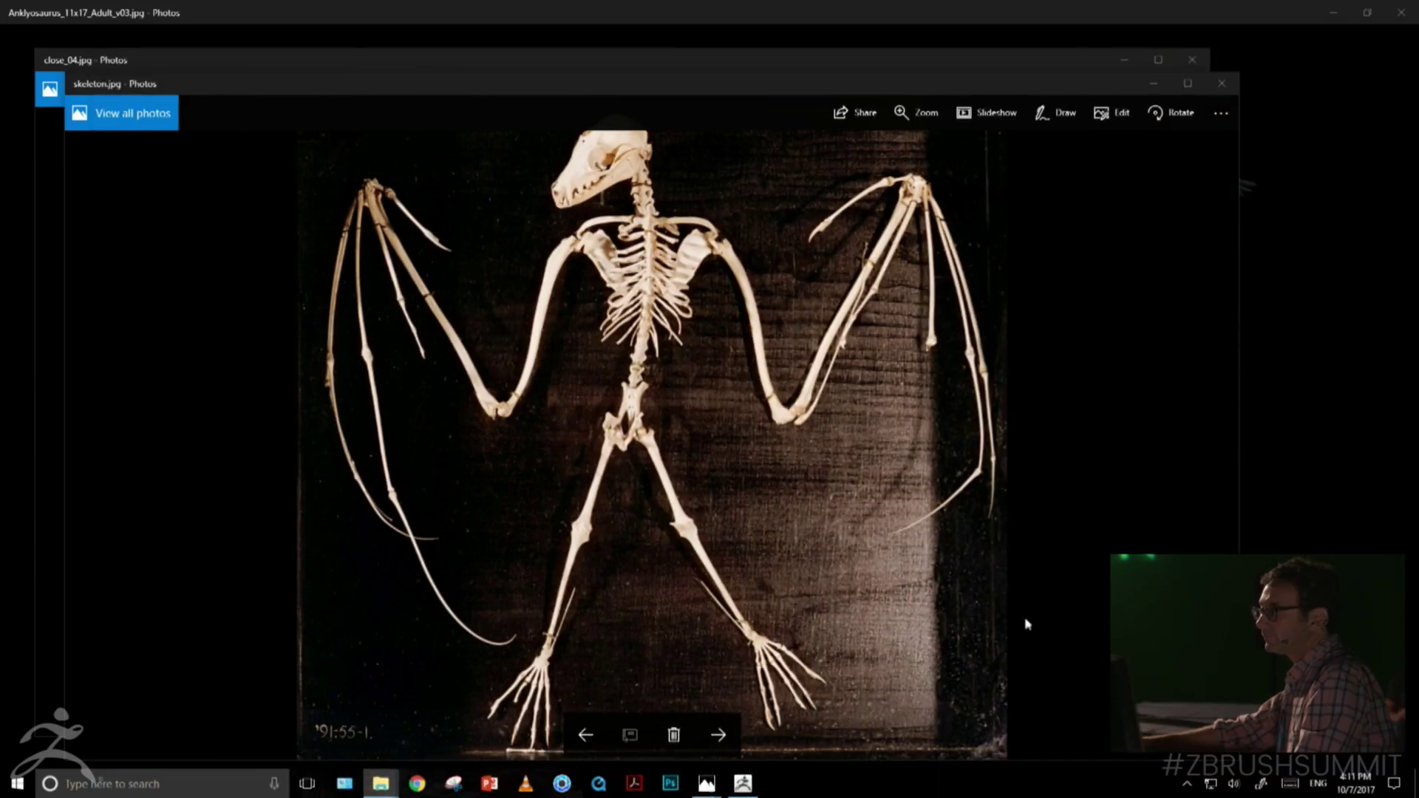
click(1399, 17)
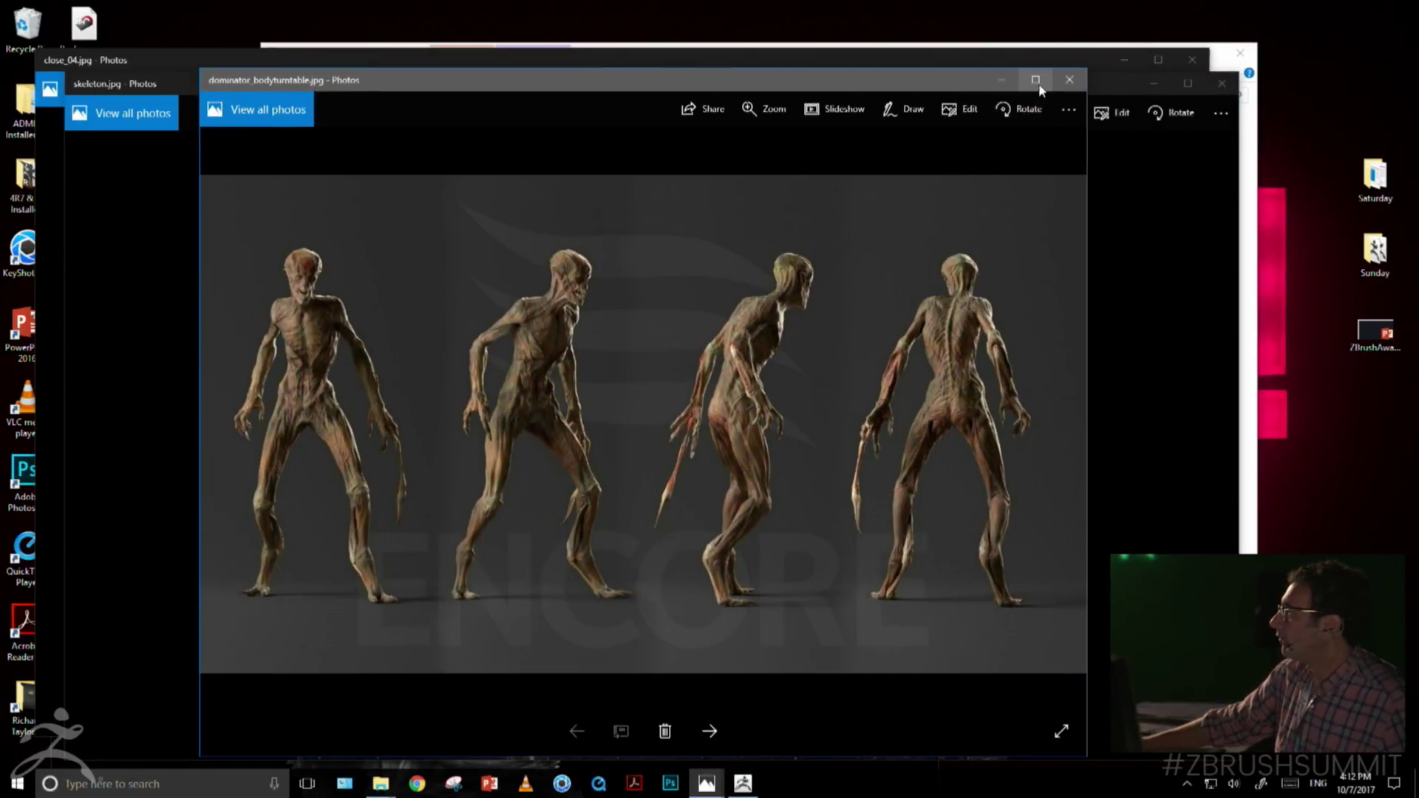
Maximize the dominator_bodyturntable.jpg window and page forward to the head views in dominator_Headturntable.jpg
click(1036, 82)
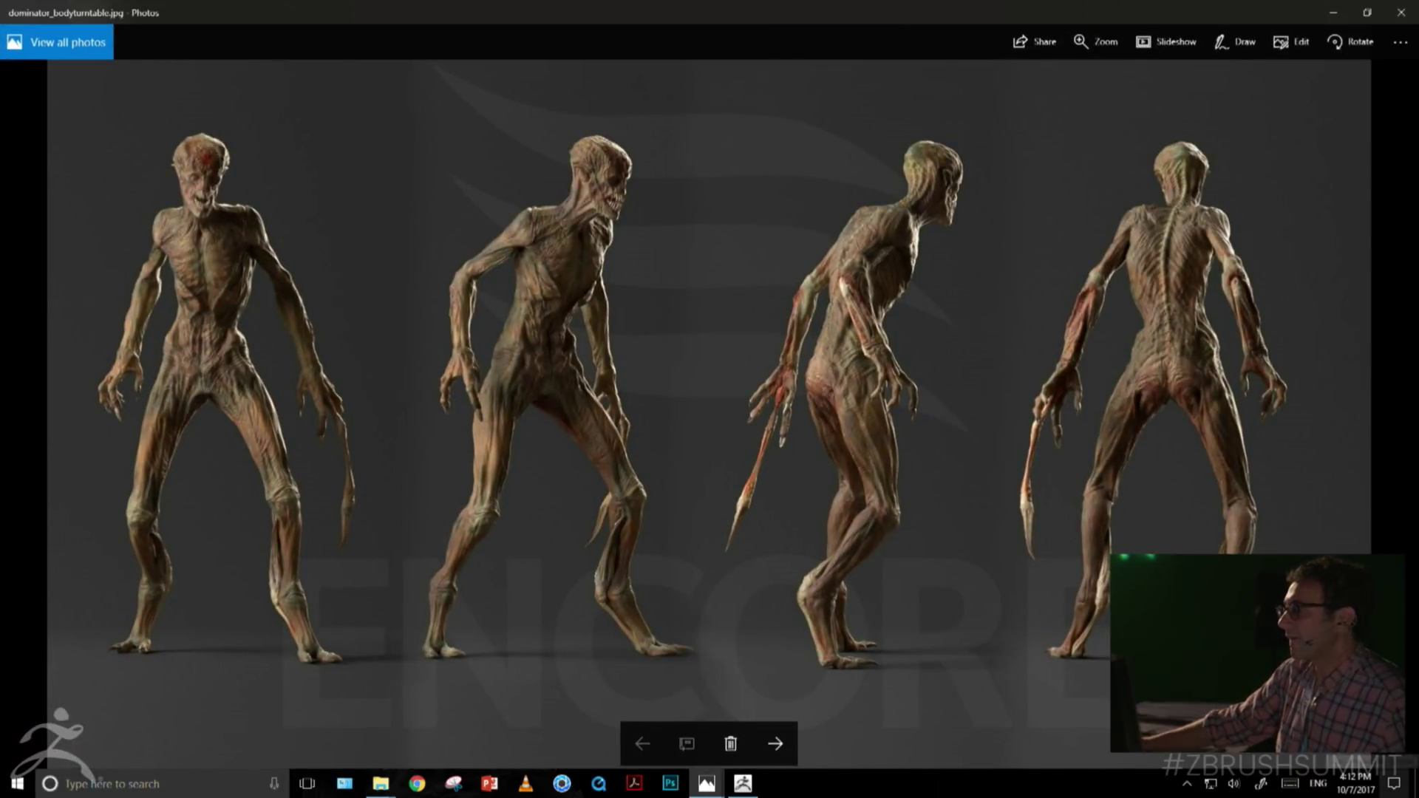
click(776, 744)
key(Left)
key(Right)
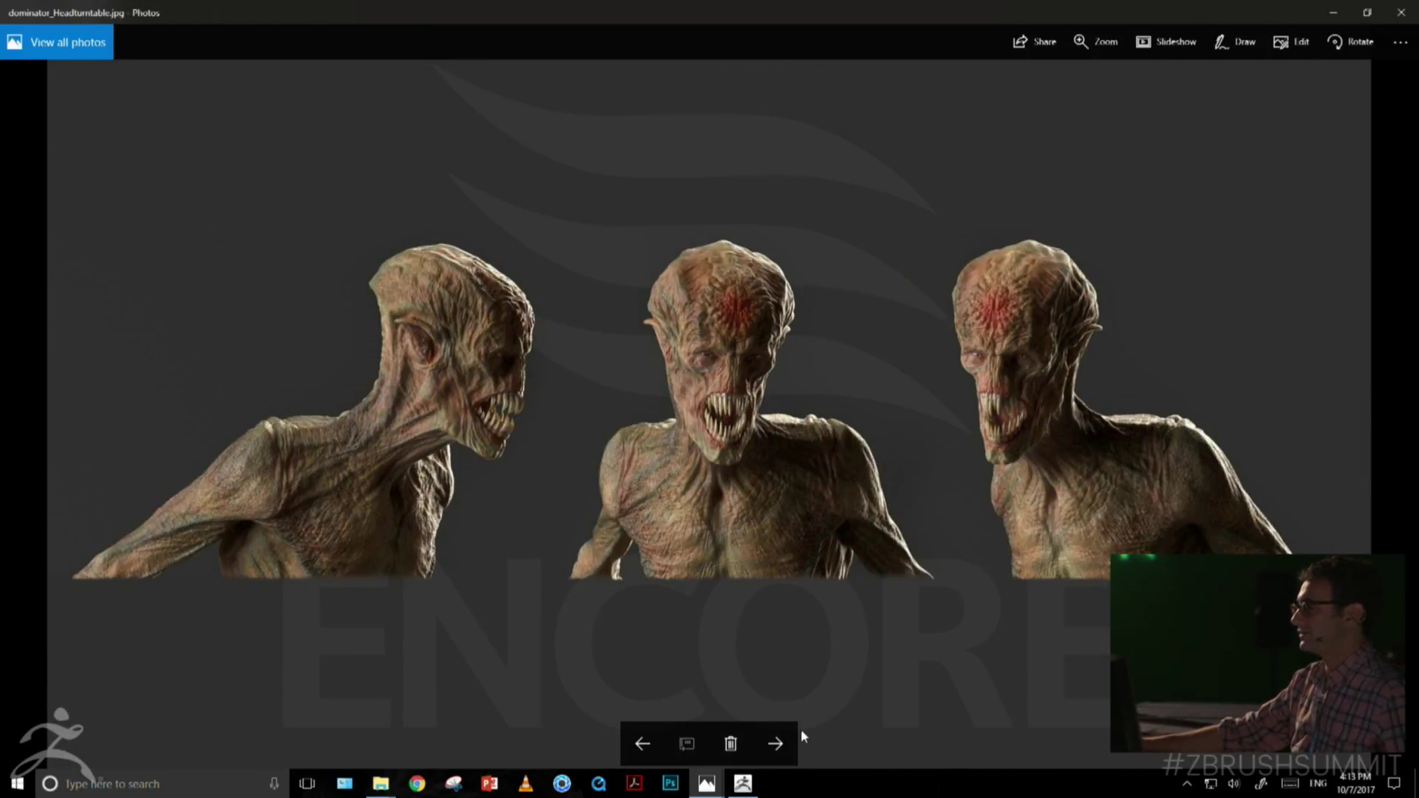
Page forward through the three Flash_monster renders and solovar_bigturnaround.jpg to the gorilla sculpt sheet solovar_wip_8_22_16.jpg
click(773, 746)
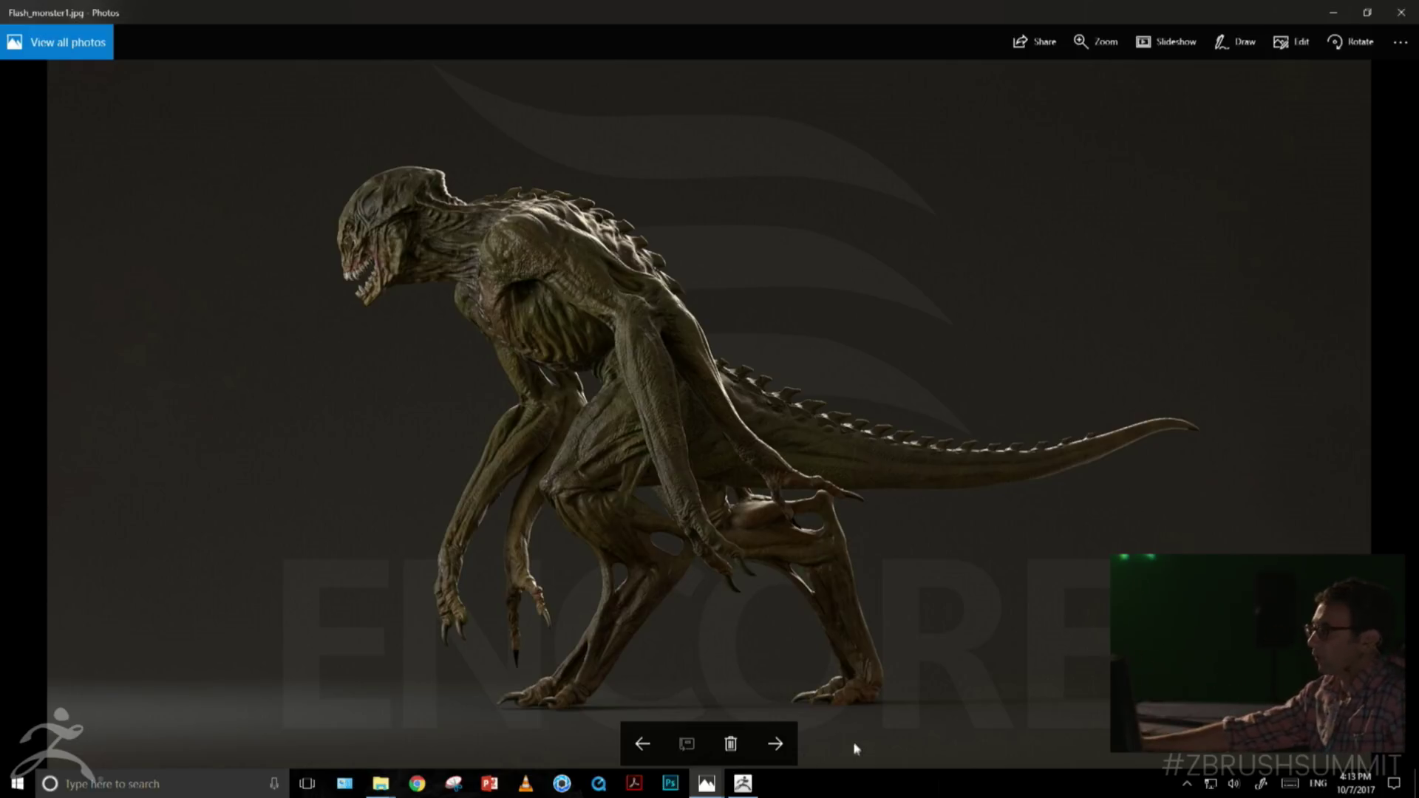
click(774, 744)
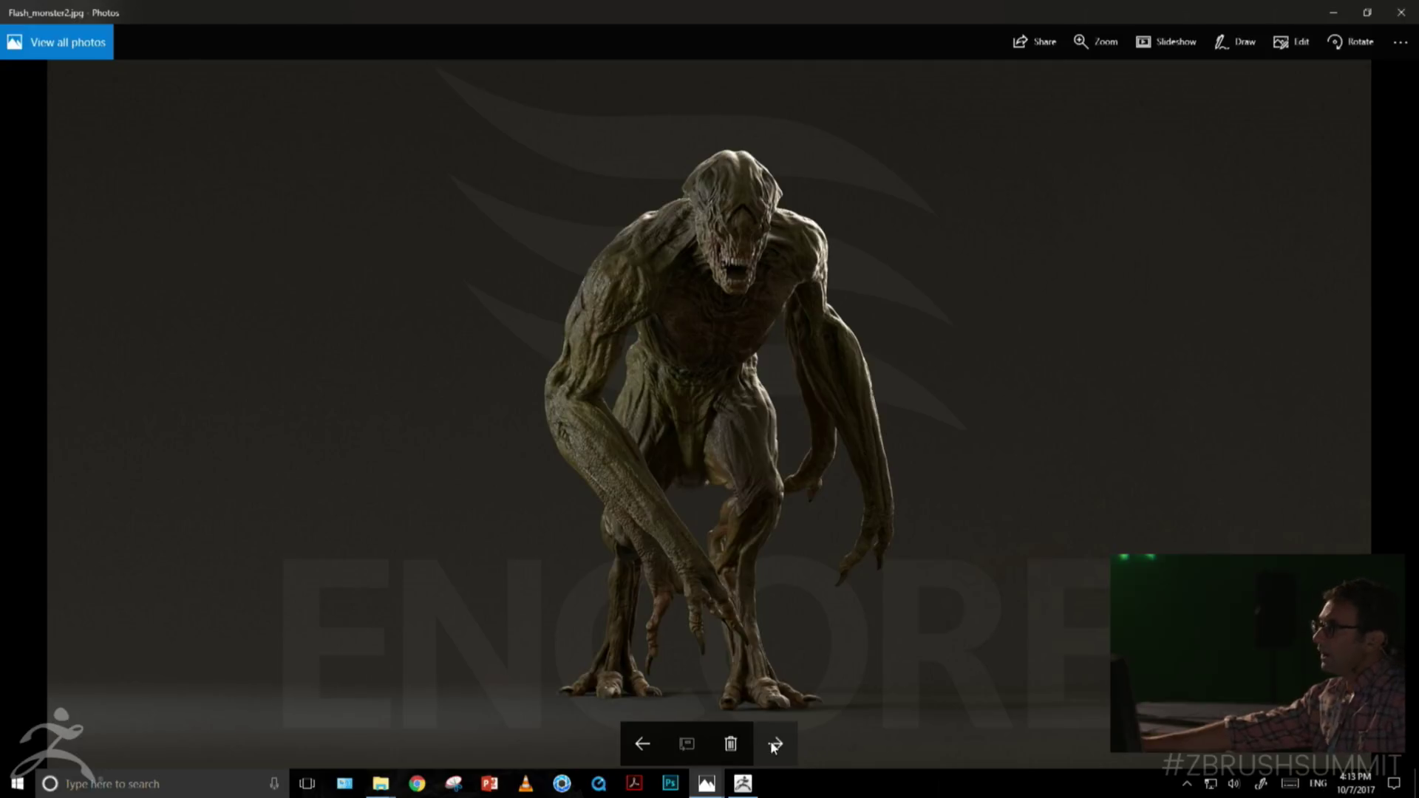
click(783, 741)
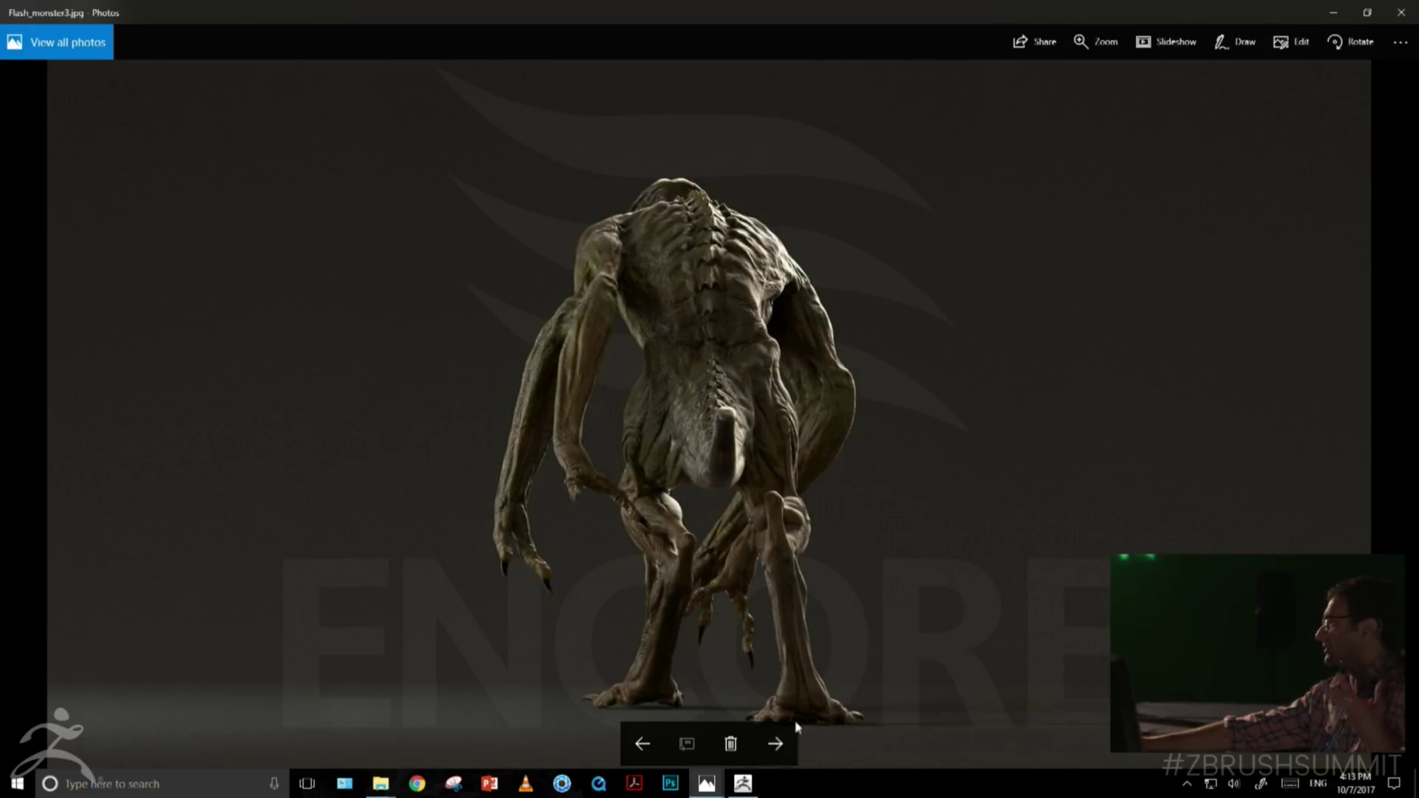
click(788, 745)
click(788, 743)
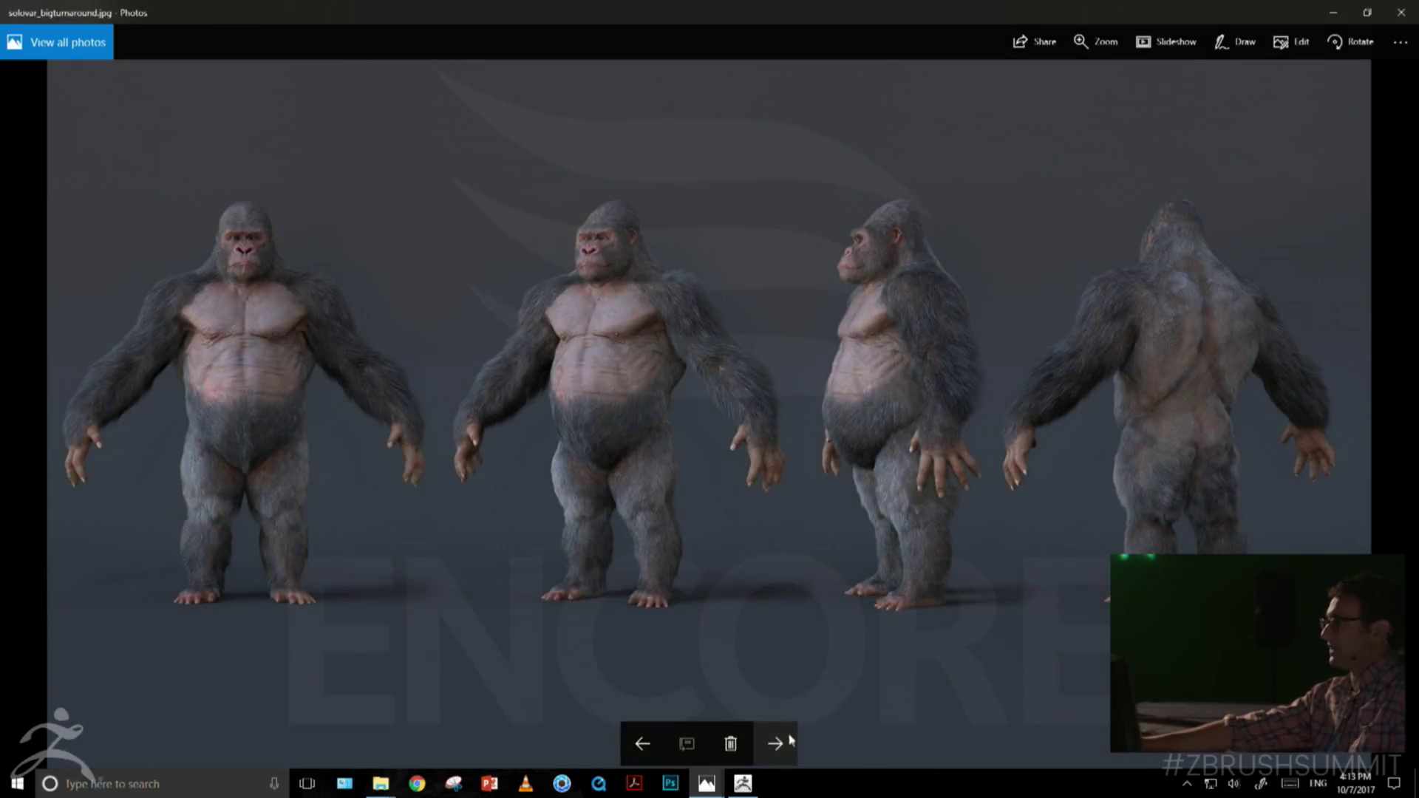
click(782, 734)
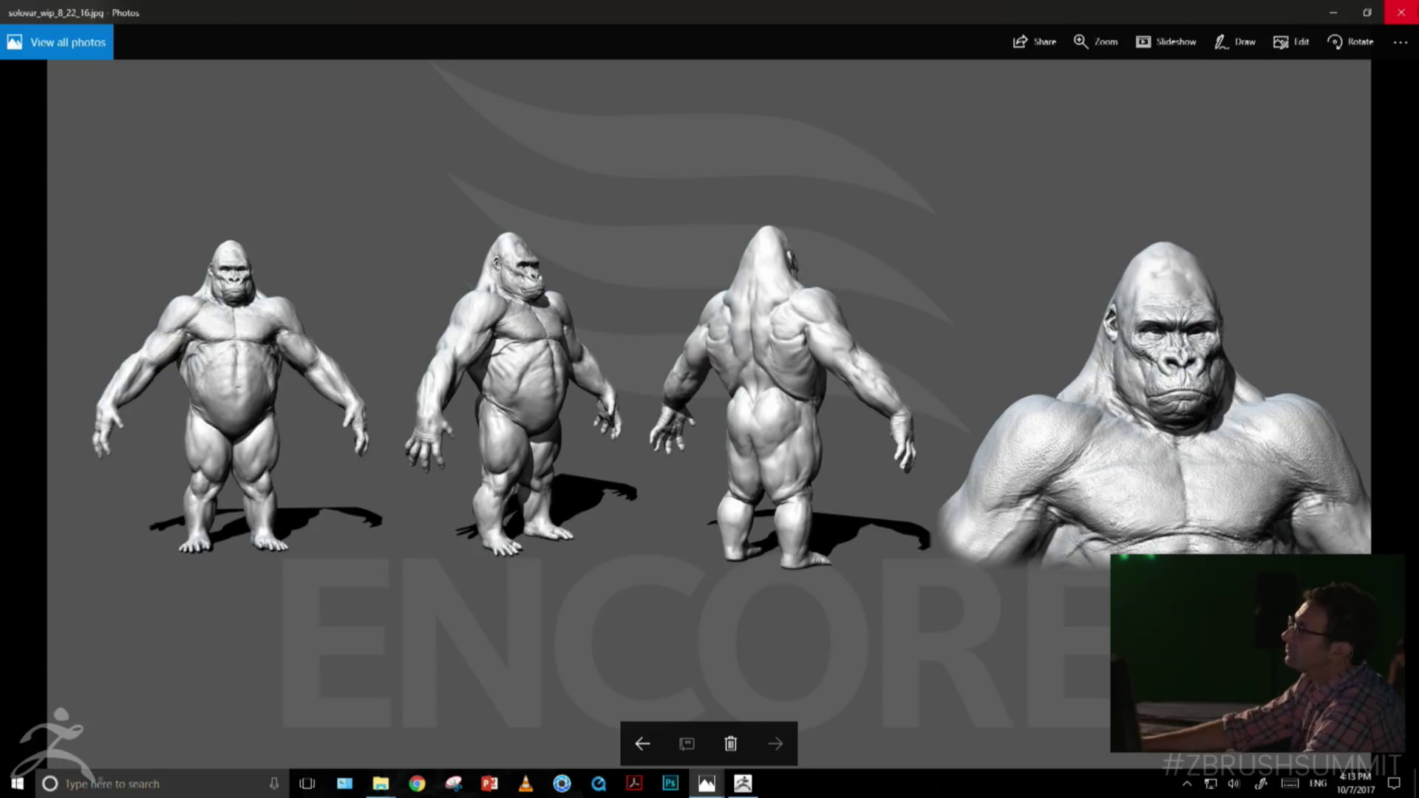
Close the gorilla, skeleton.jpg and close_04.jpg windows, and move the coverpage1.jpg window up so it sits fully on the desktop
click(1401, 13)
click(1222, 83)
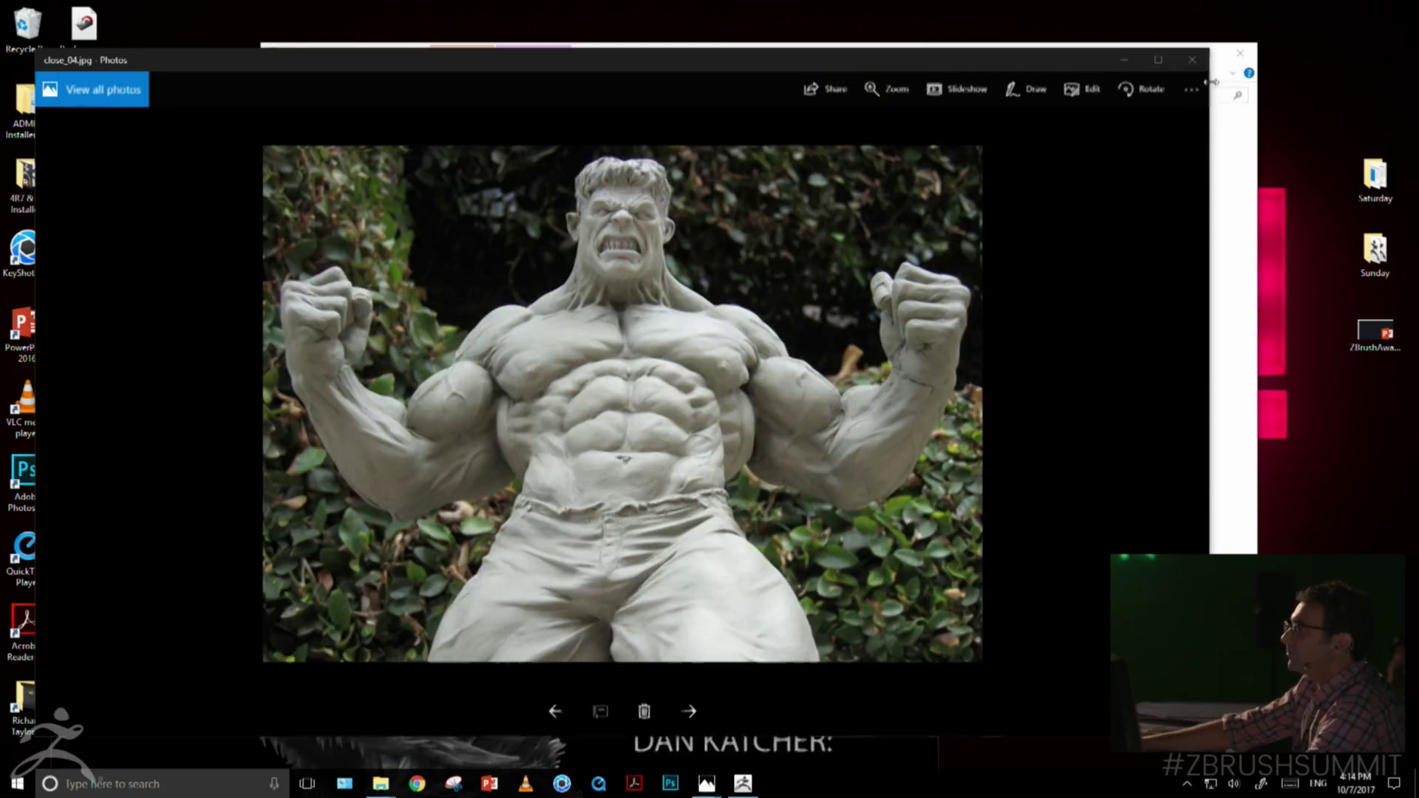
click(1192, 60)
click(1412, 8)
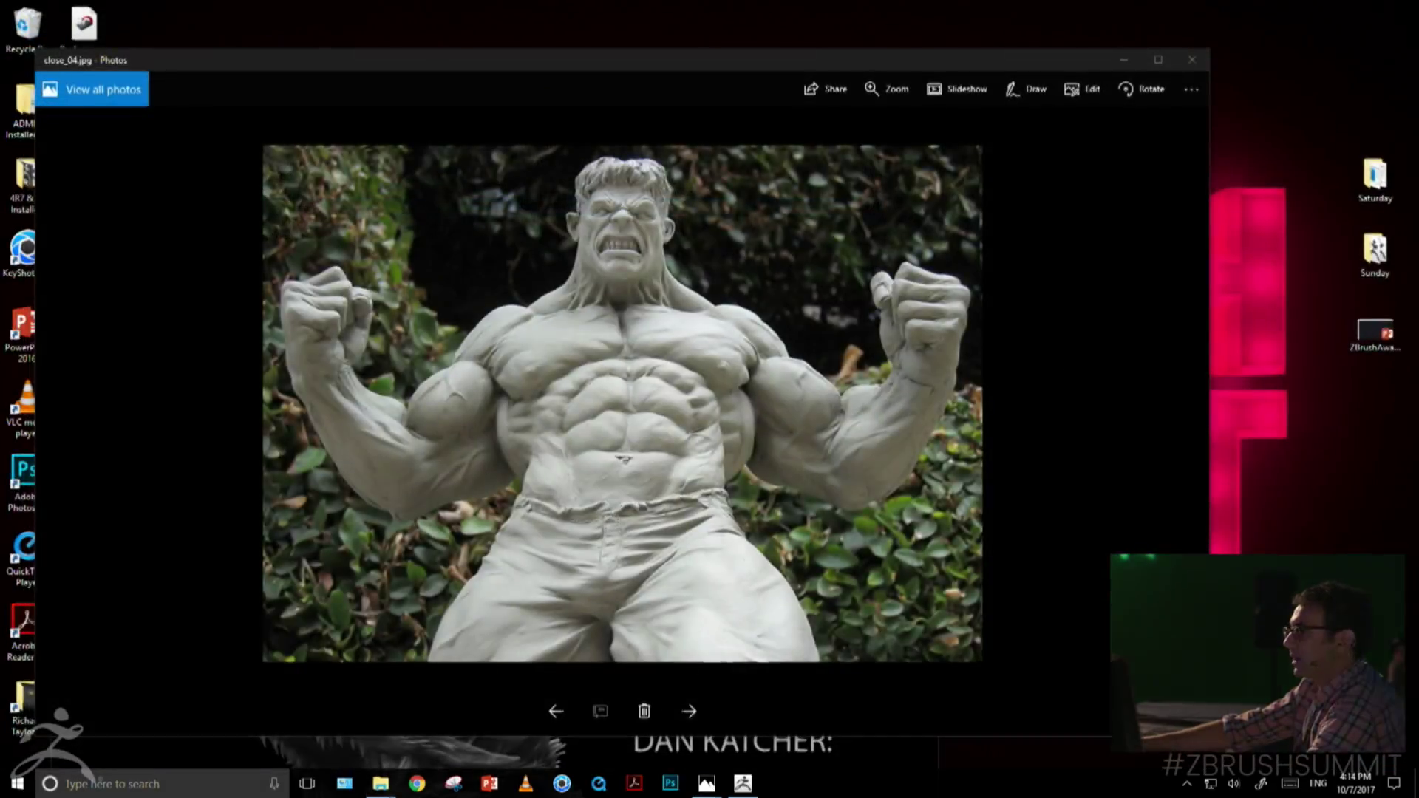
click(1192, 60)
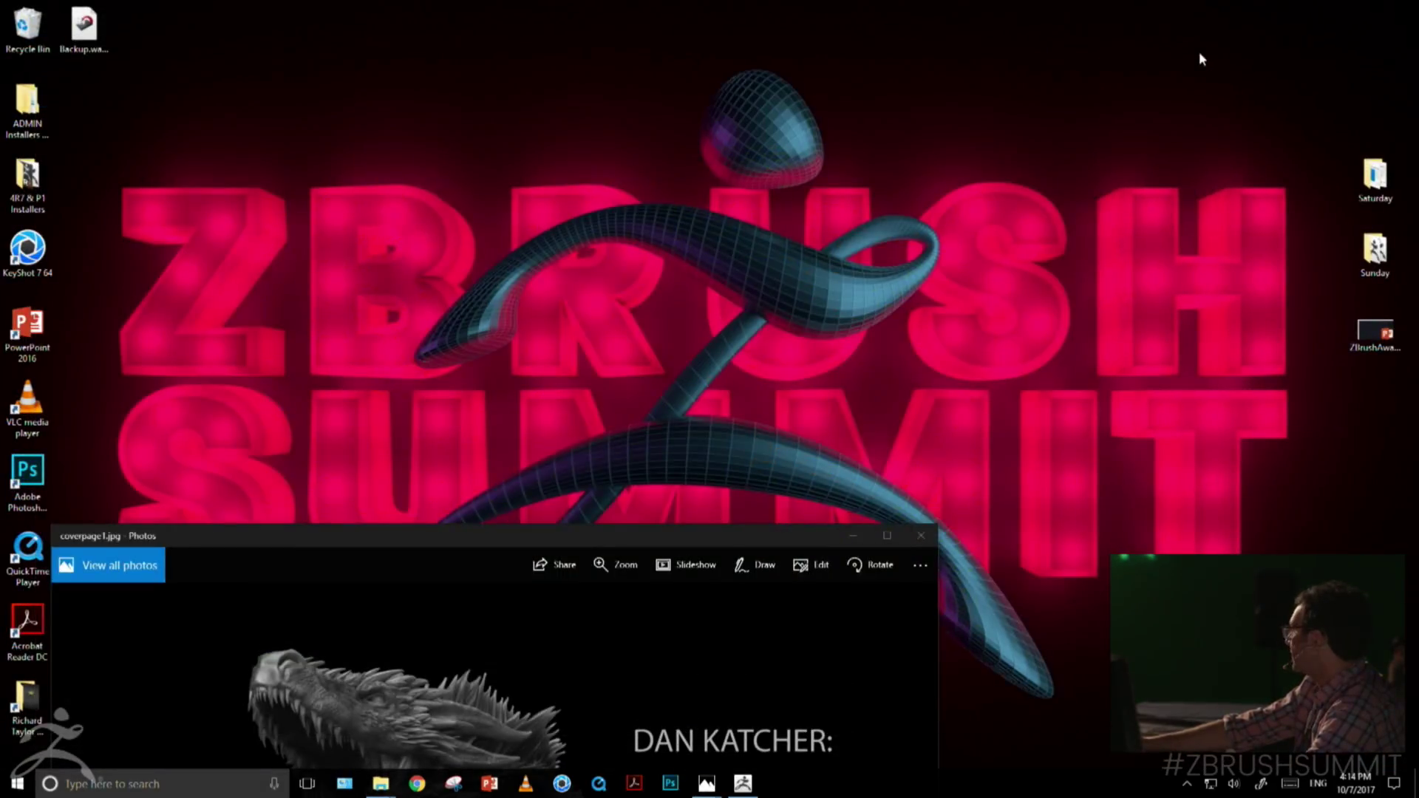
drag(438, 546, 868, 50)
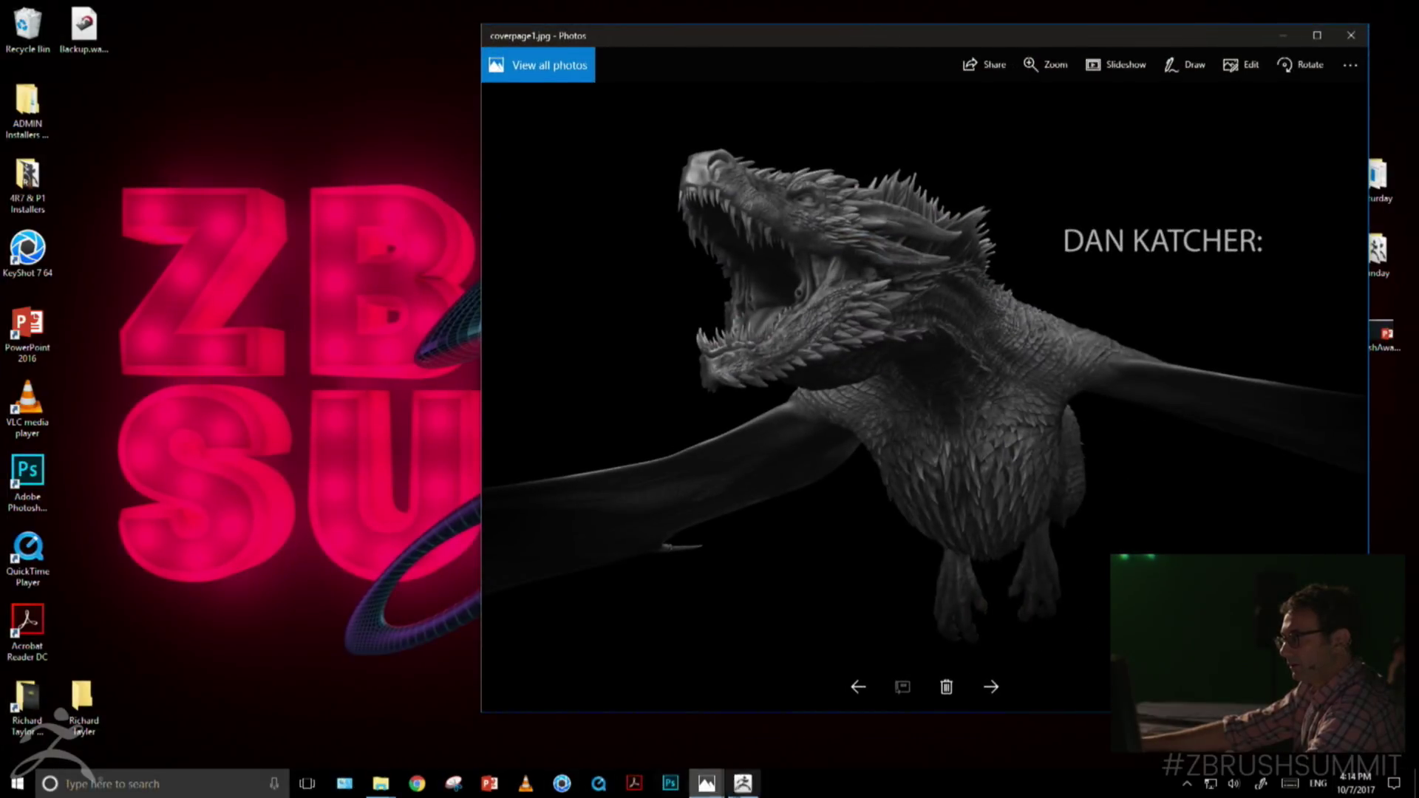
Switch to ZBrush and examine the dragon head sculpt up close, from the snout and teeth to the scales around the eye
click(743, 784)
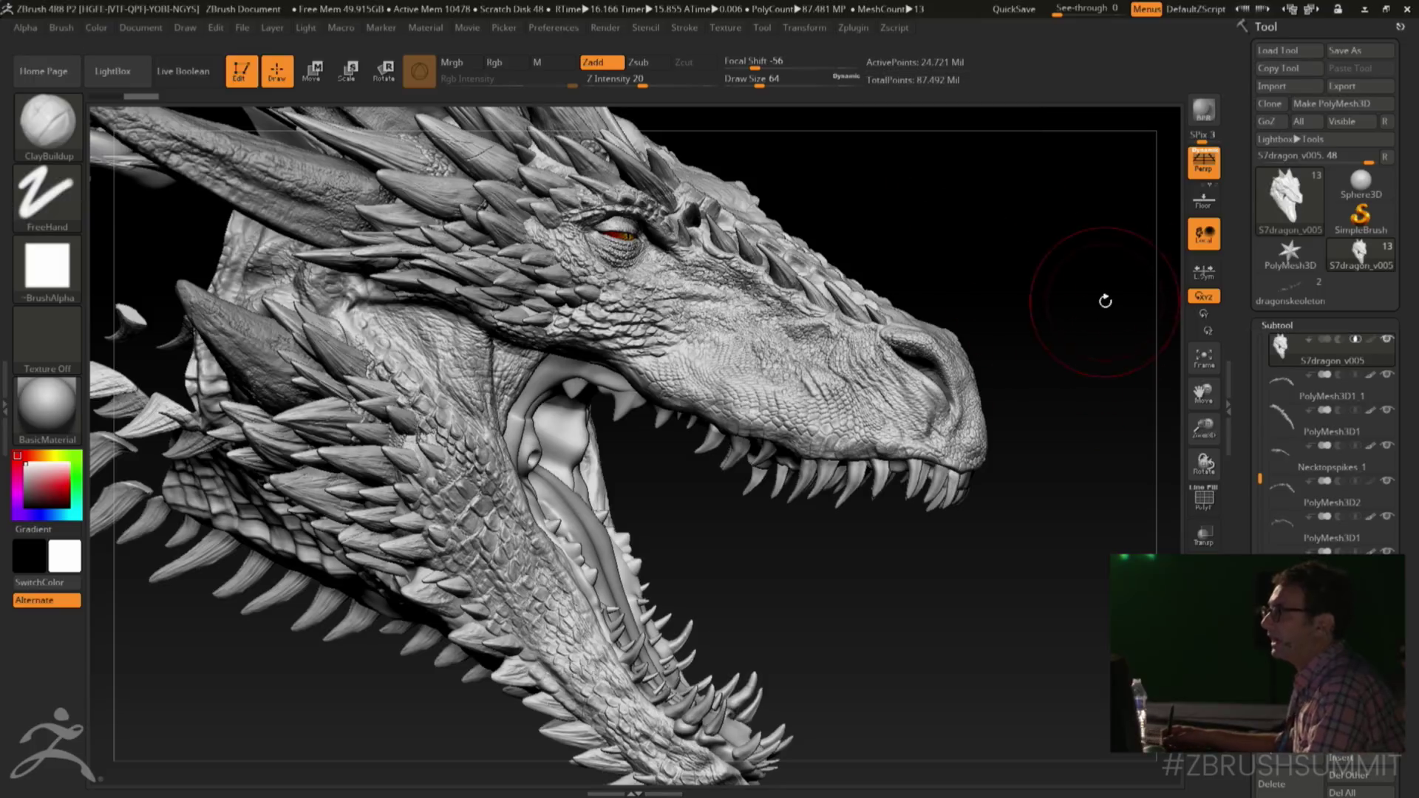
drag(1106, 301, 1077, 209)
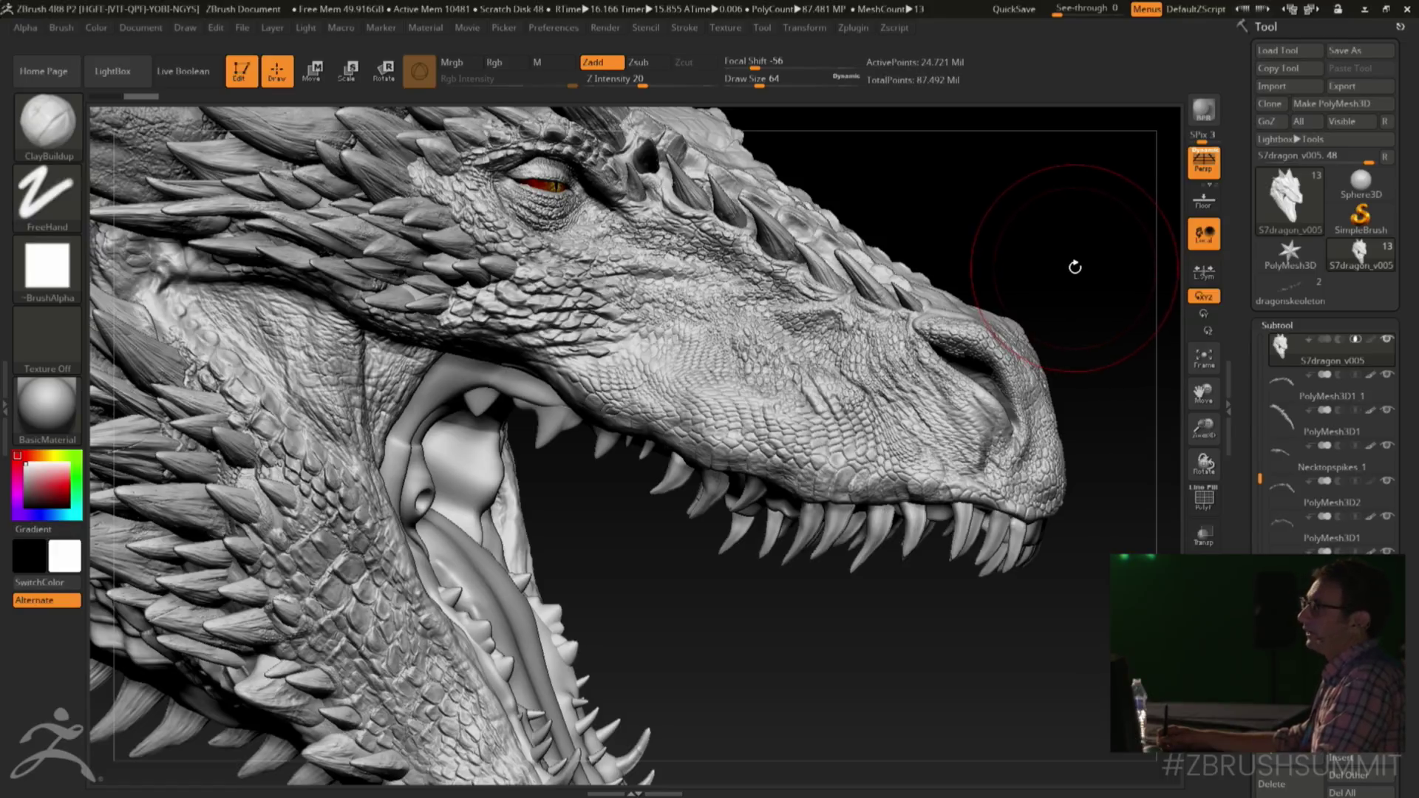
mouse_move(1075, 270)
mouse_down()
mouse_move(1061, 267)
mouse_move(1076, 269)
mouse_up()
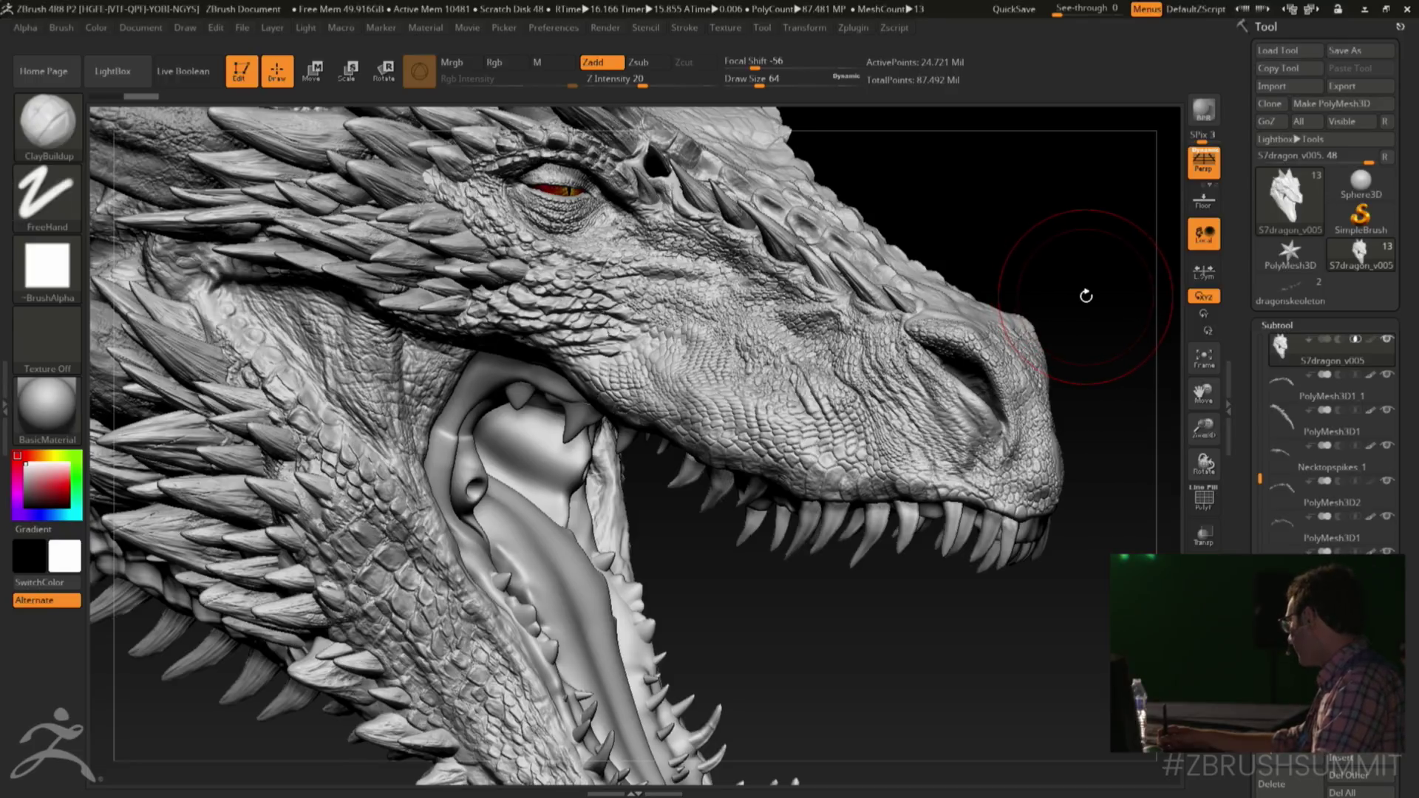
drag(1106, 193, 1077, 276)
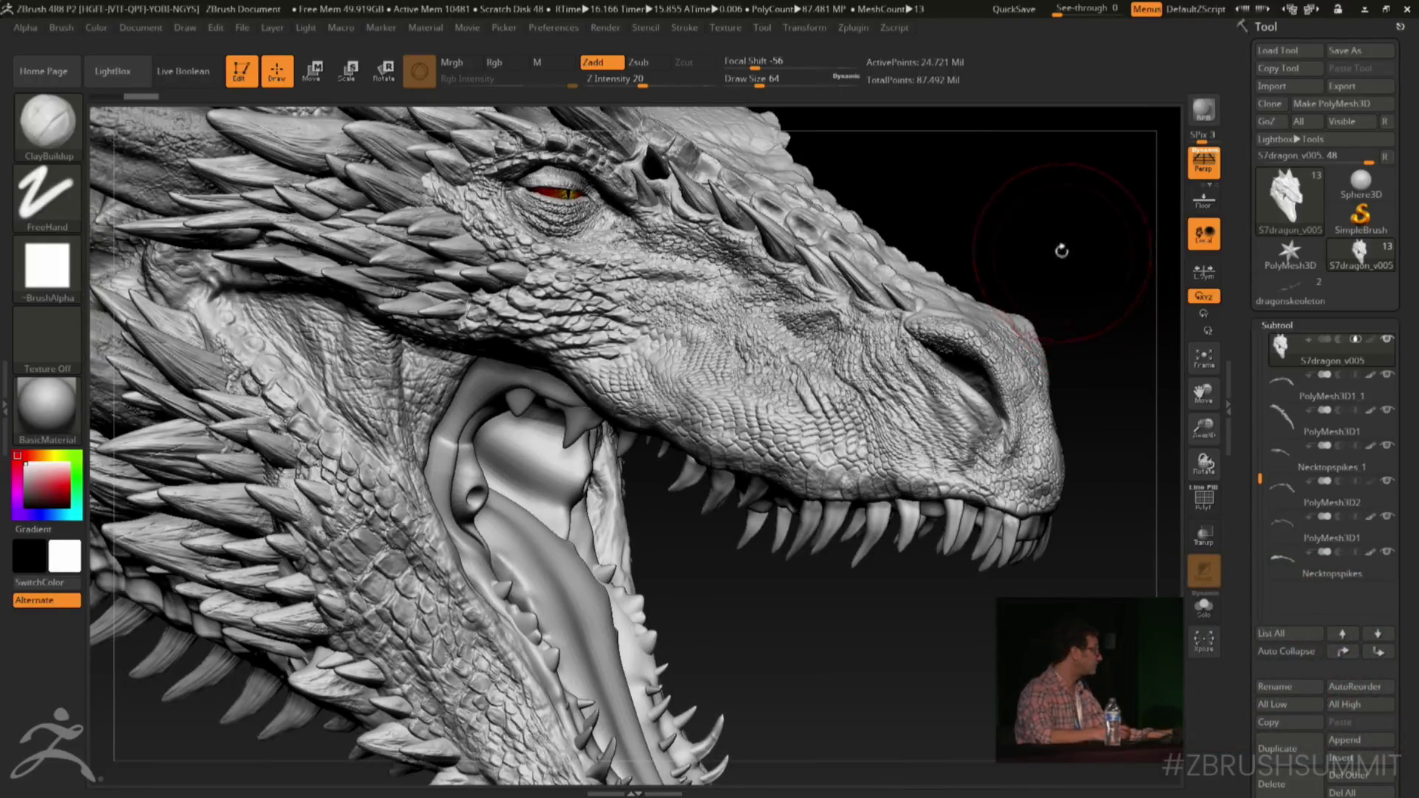
drag(1061, 251, 1091, 264)
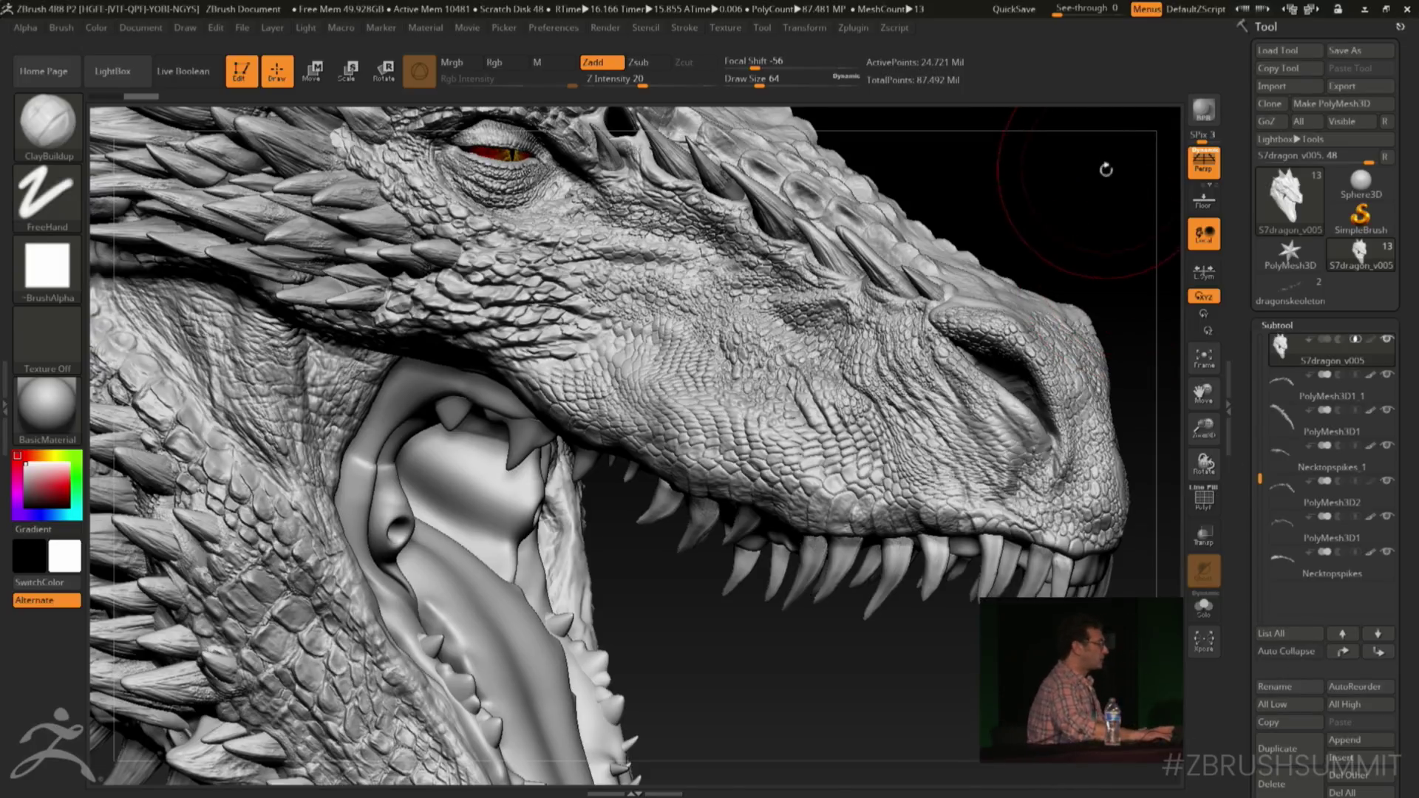
drag(1105, 165, 1134, 224)
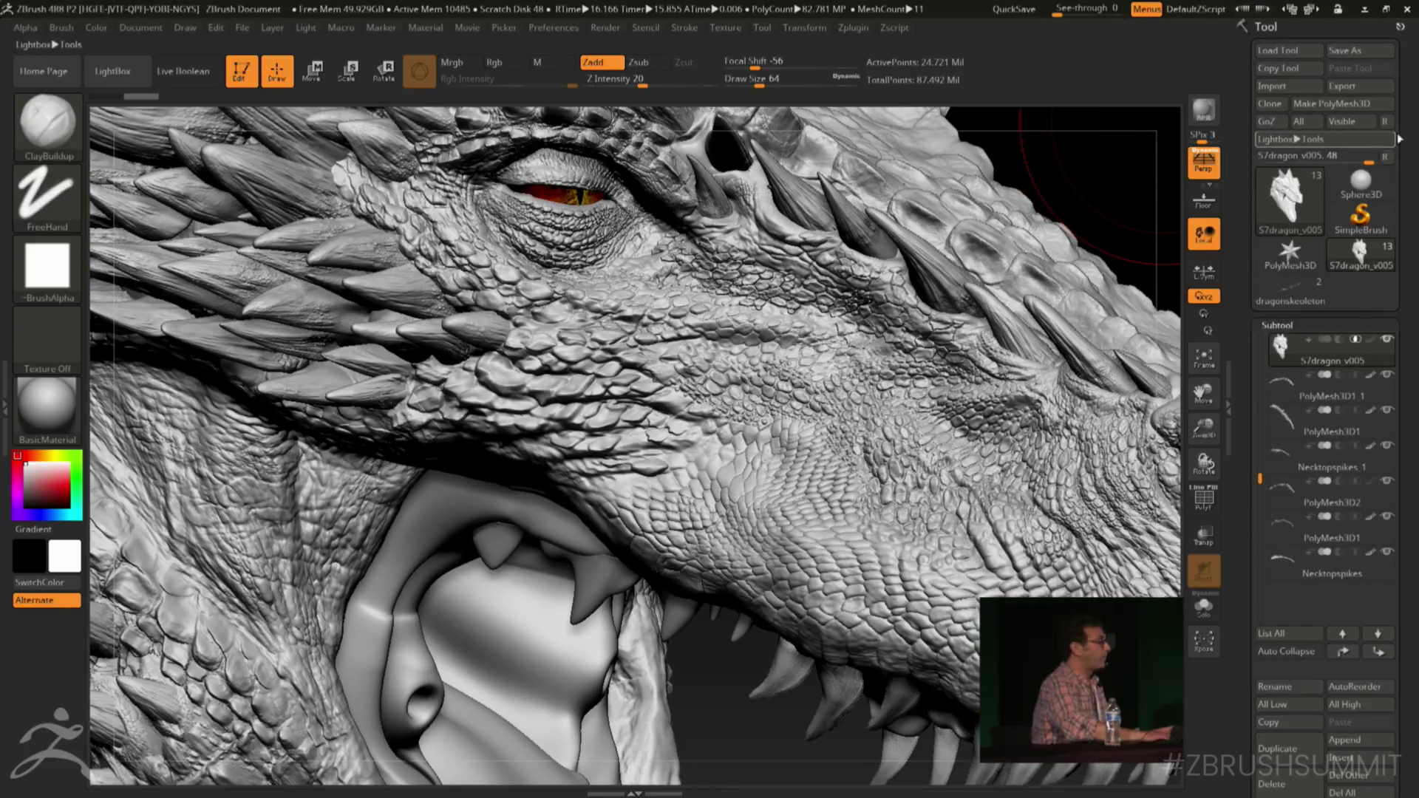
Switch the active tool to the two-subtool dragon skeleton and frame the whole model
click(1305, 296)
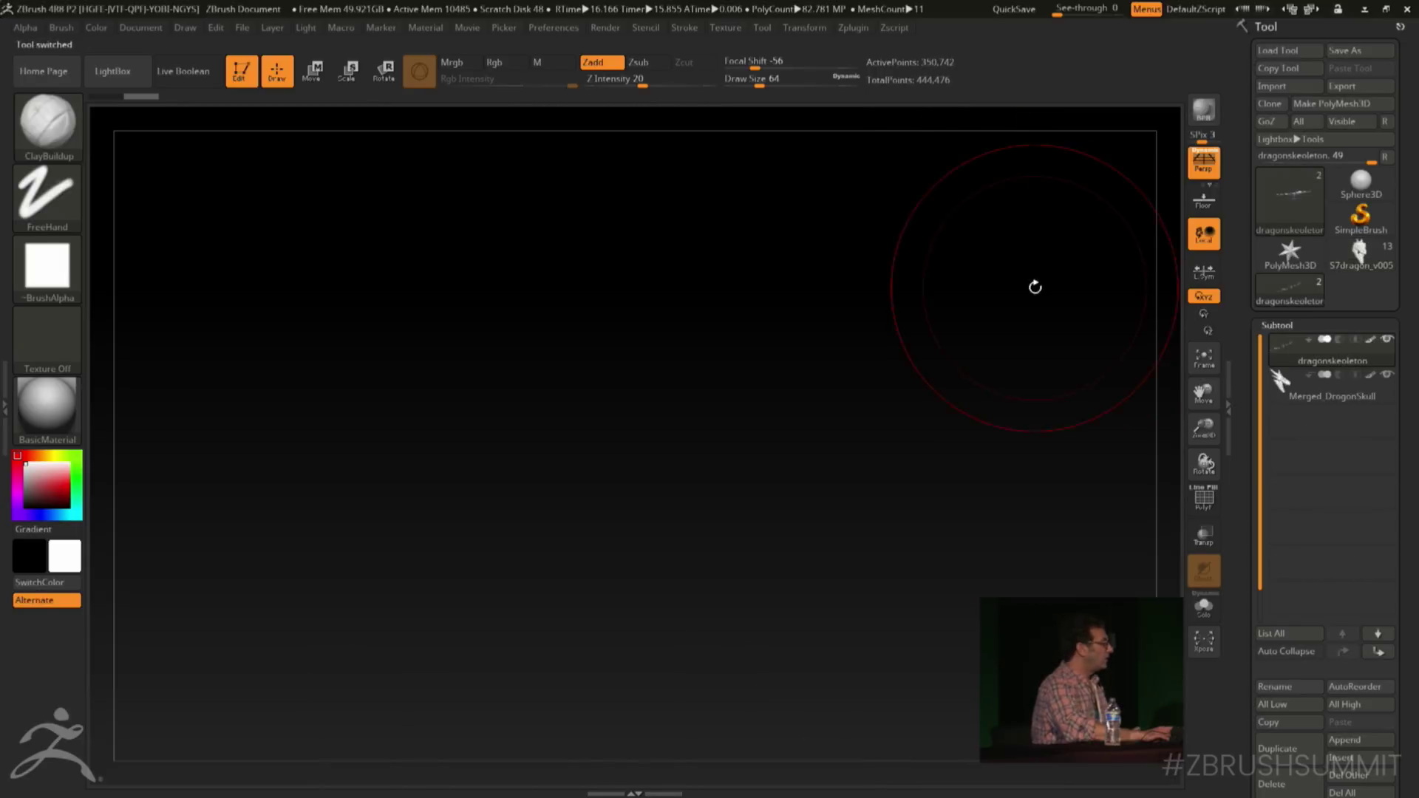
click(1200, 360)
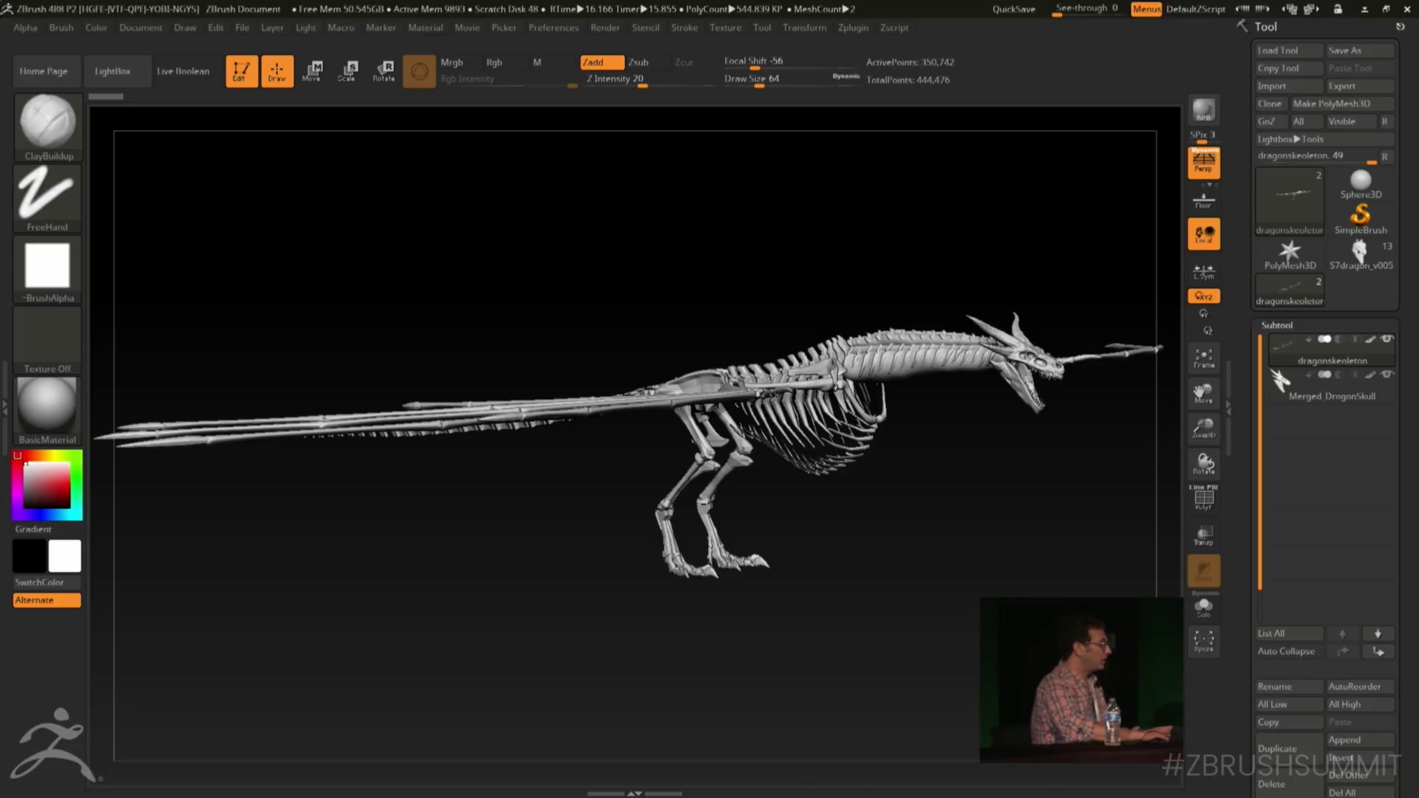
Examine the dragon skeleton's overall proportions, wing bones and tail from above, behind and the front
drag(473, 532, 1025, 417)
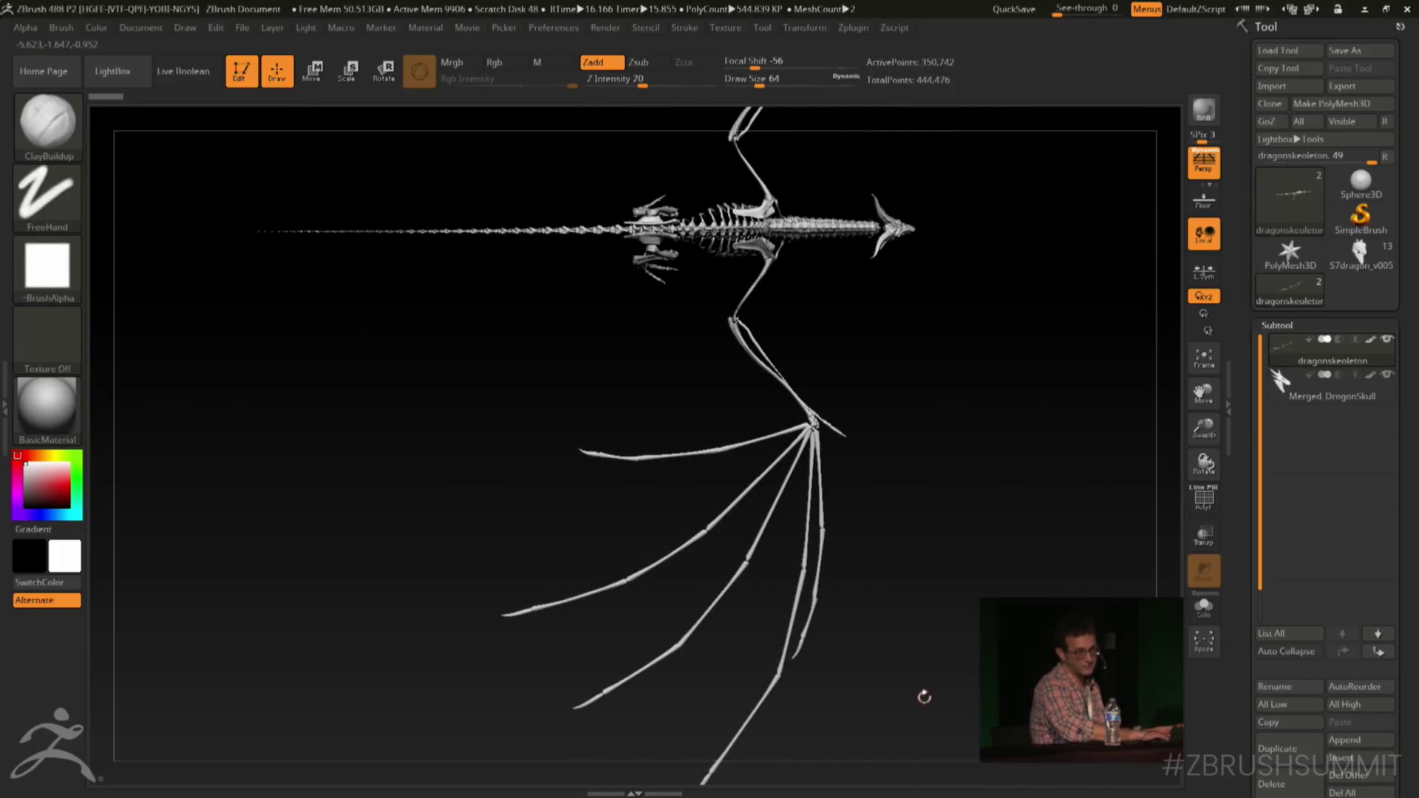
drag(915, 504, 973, 473)
drag(1065, 554, 929, 586)
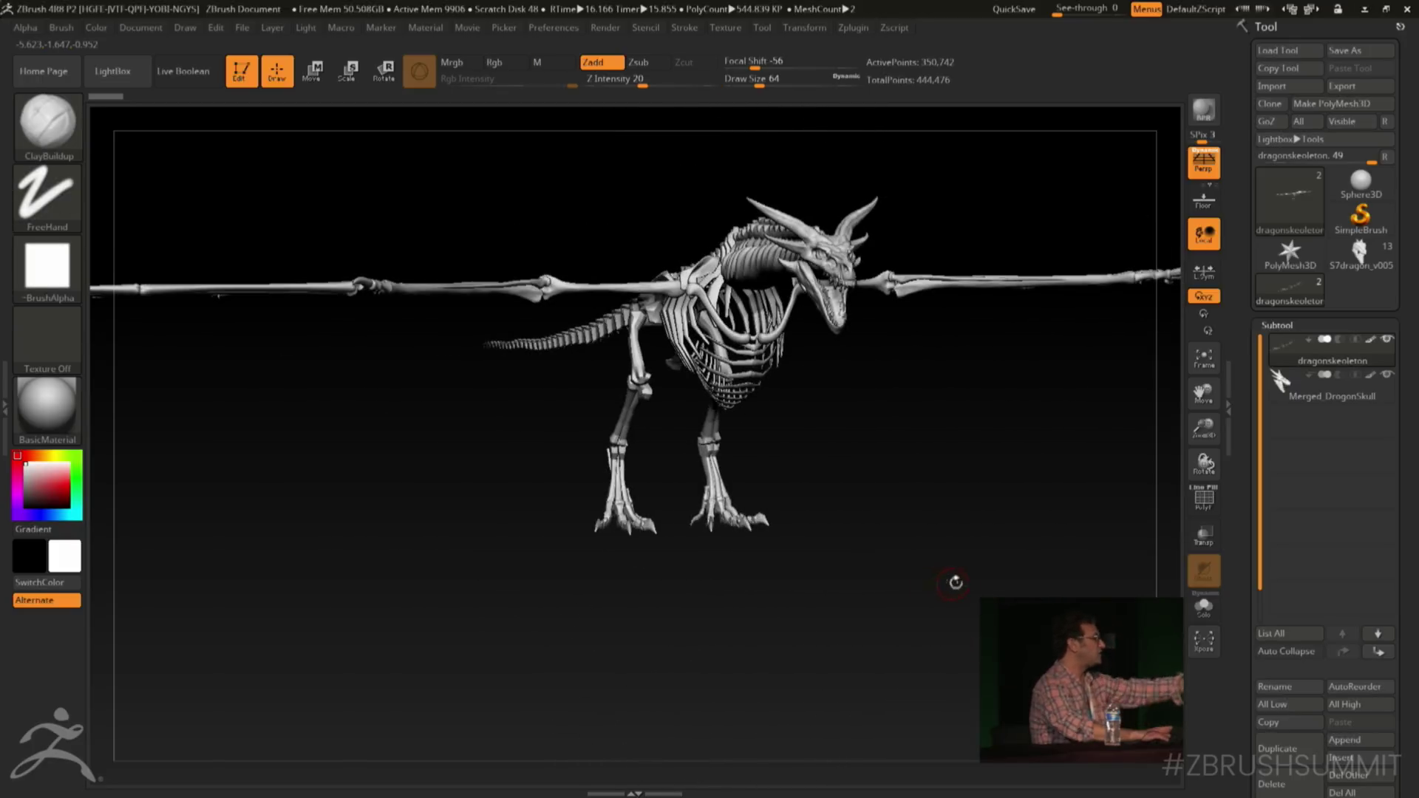
mouse_move(934, 513)
mouse_down()
mouse_move(954, 539)
mouse_move(933, 468)
mouse_move(954, 547)
mouse_move(887, 473)
mouse_move(939, 532)
mouse_up()
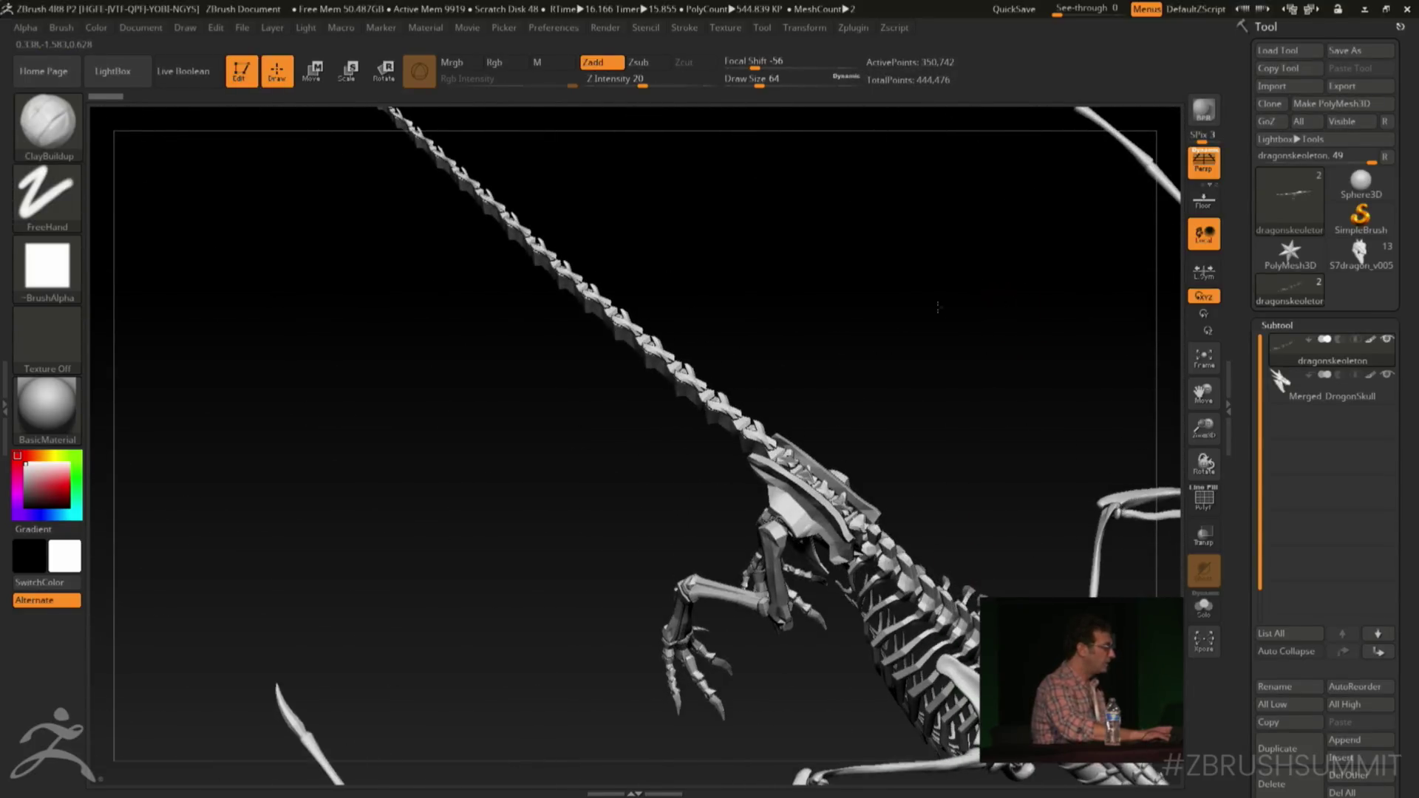
shift+drag(1021, 382, 895, 384)
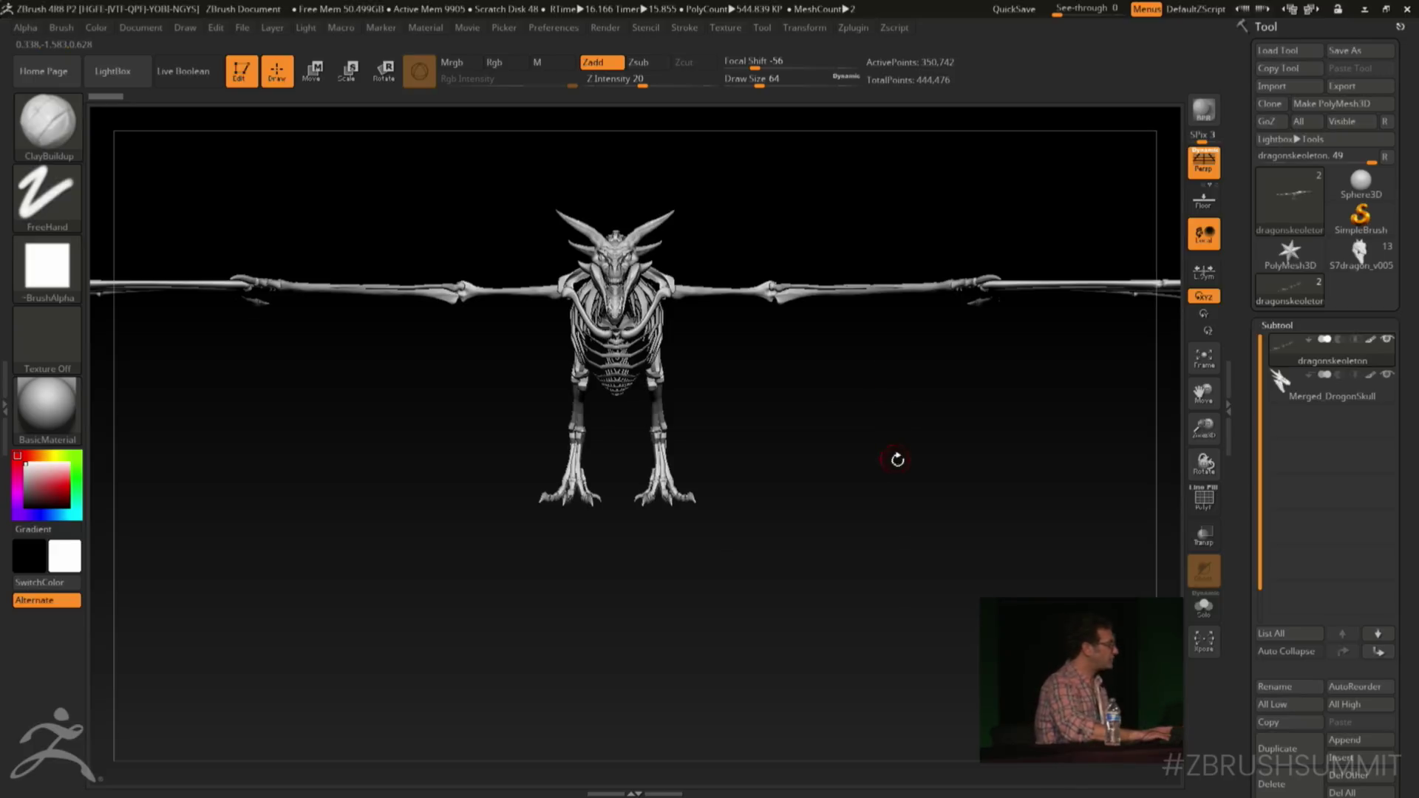
Inspect the skeleton's neck, skull, rib cage, shoulder blades, pelvis and hind legs from several close angles
drag(898, 460, 882, 556)
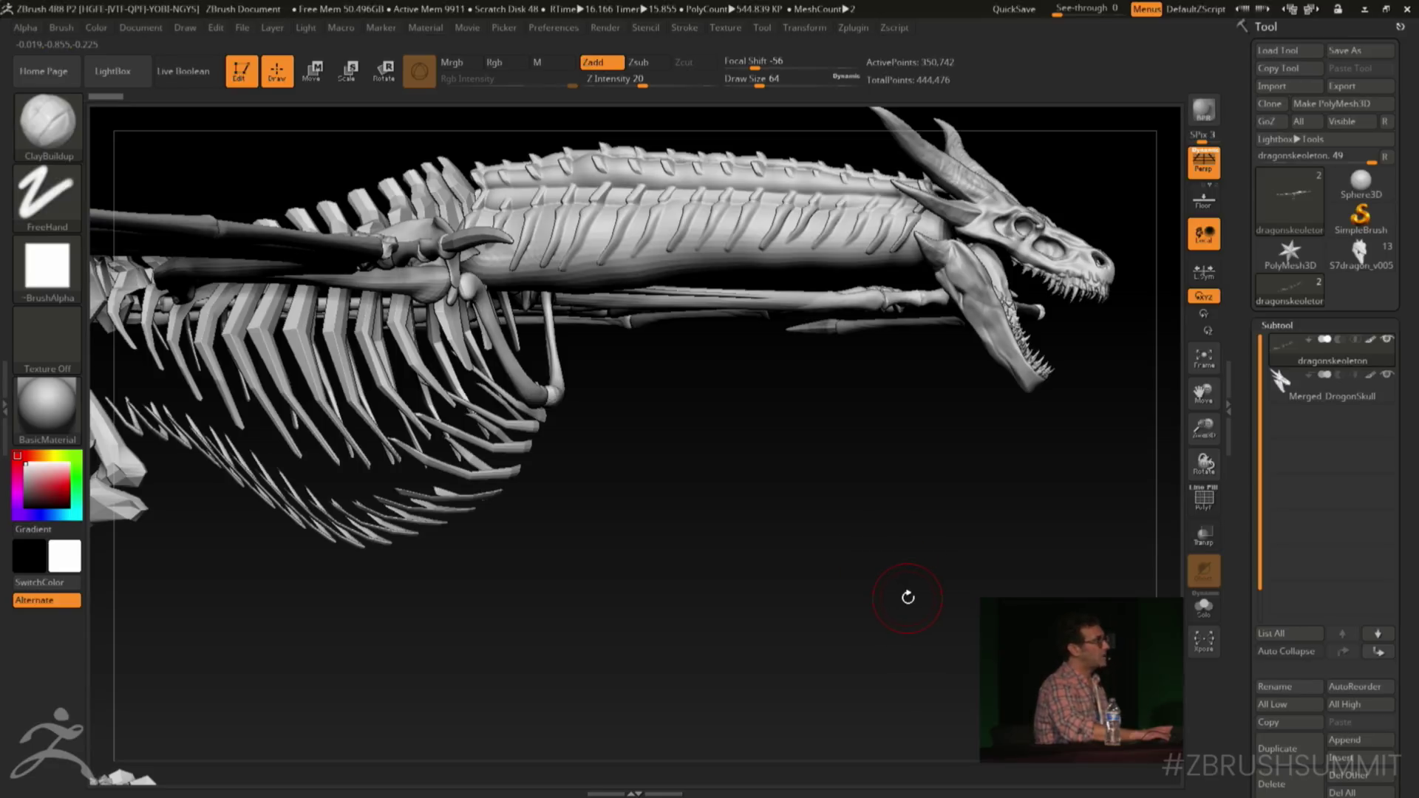
drag(820, 542, 973, 604)
drag(824, 586, 997, 533)
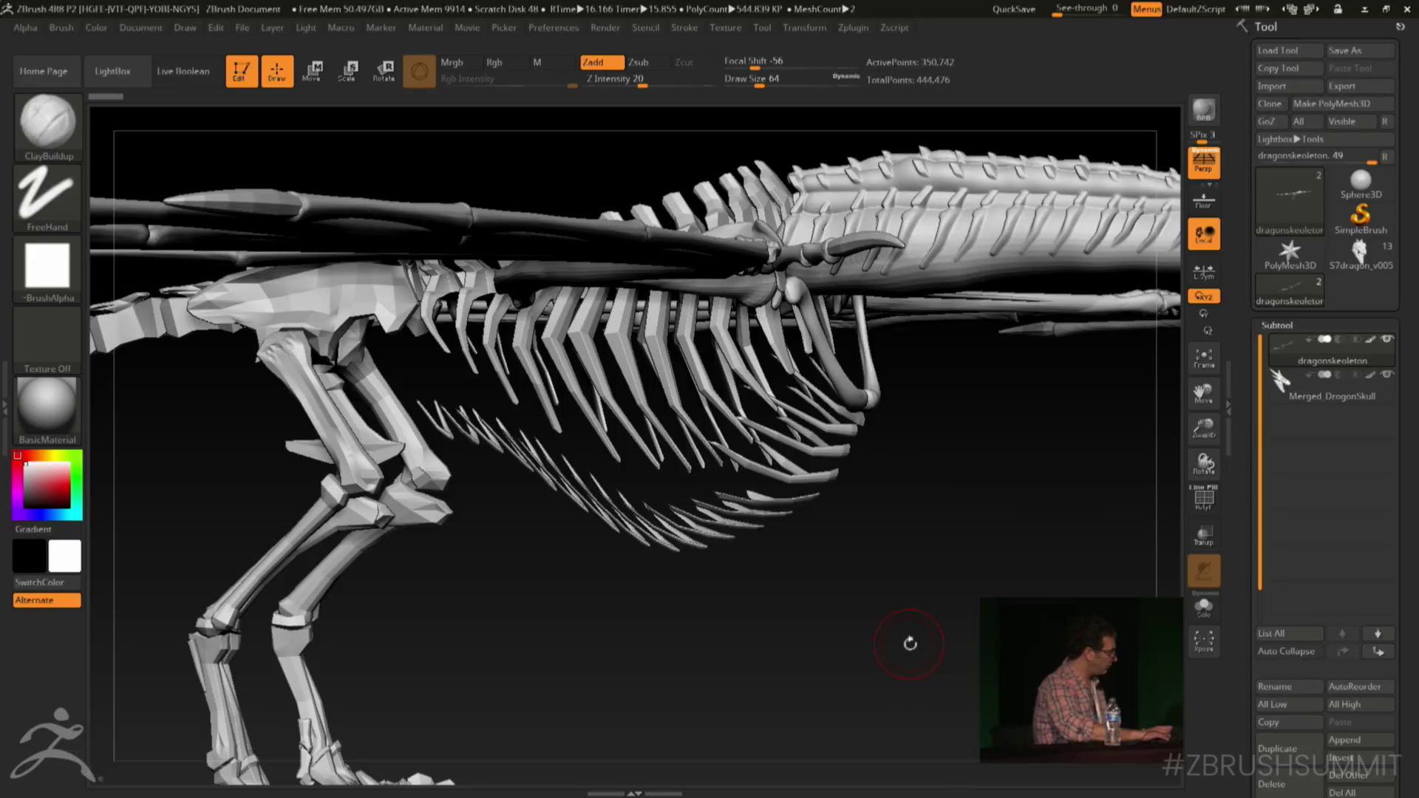
mouse_move(910, 643)
mouse_down()
mouse_move(754, 629)
mouse_move(756, 555)
mouse_up()
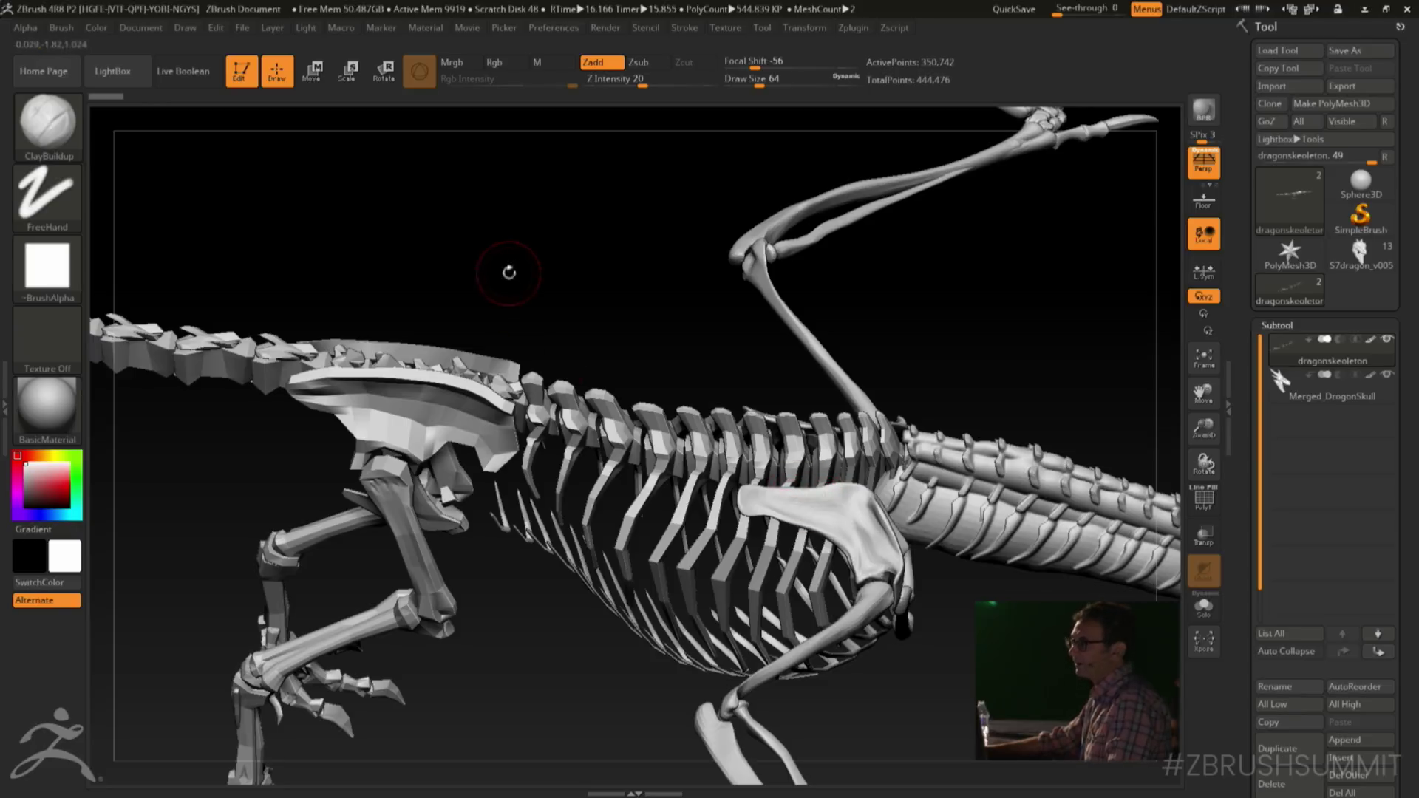
drag(564, 293, 880, 569)
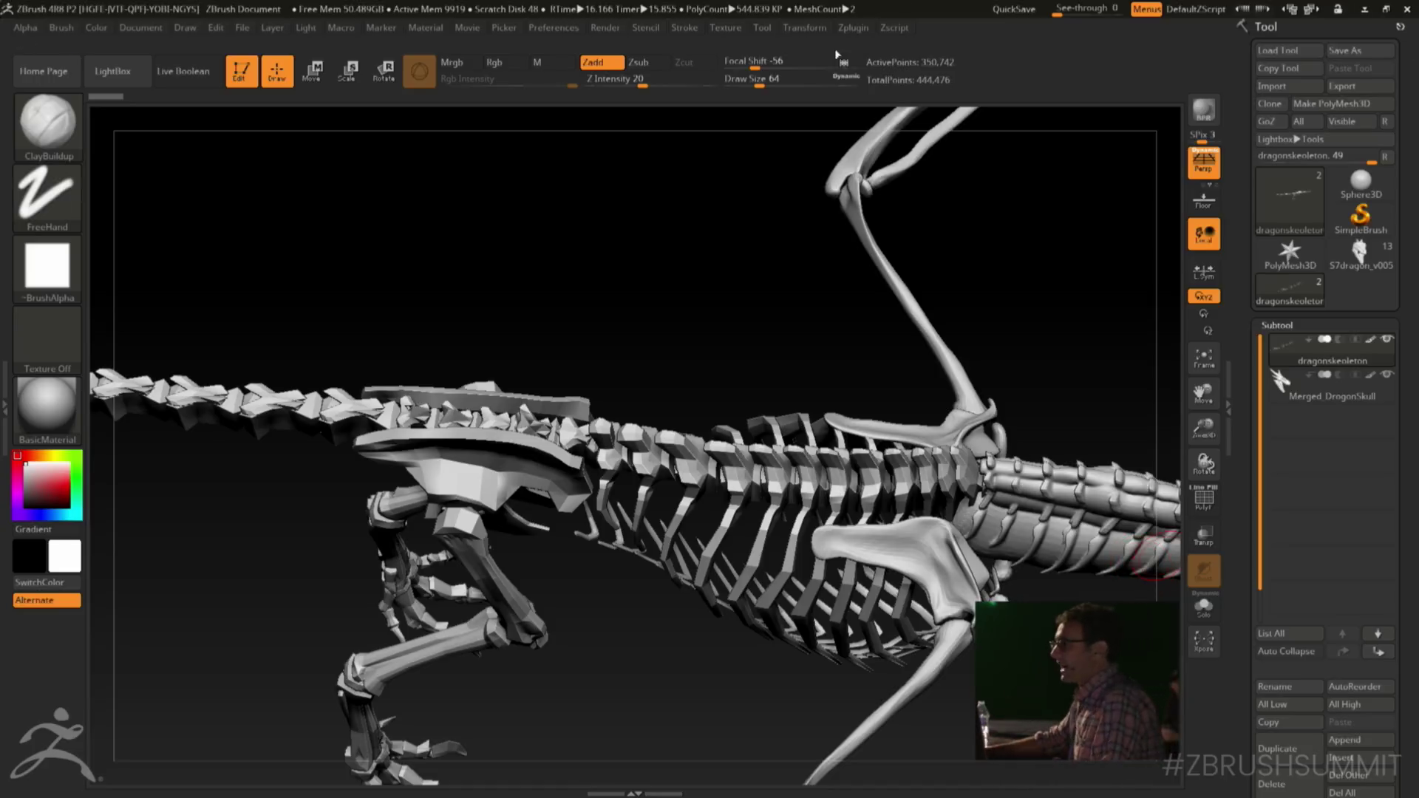
key(shift)
drag(988, 295, 1038, 290)
key(shift)
alt+drag(1035, 665, 903, 604)
Load the IMM Dragon Bones brush from the Insert-IMM folder of Lightbox's brush library and choose its Horn2 mesh
click(47, 122)
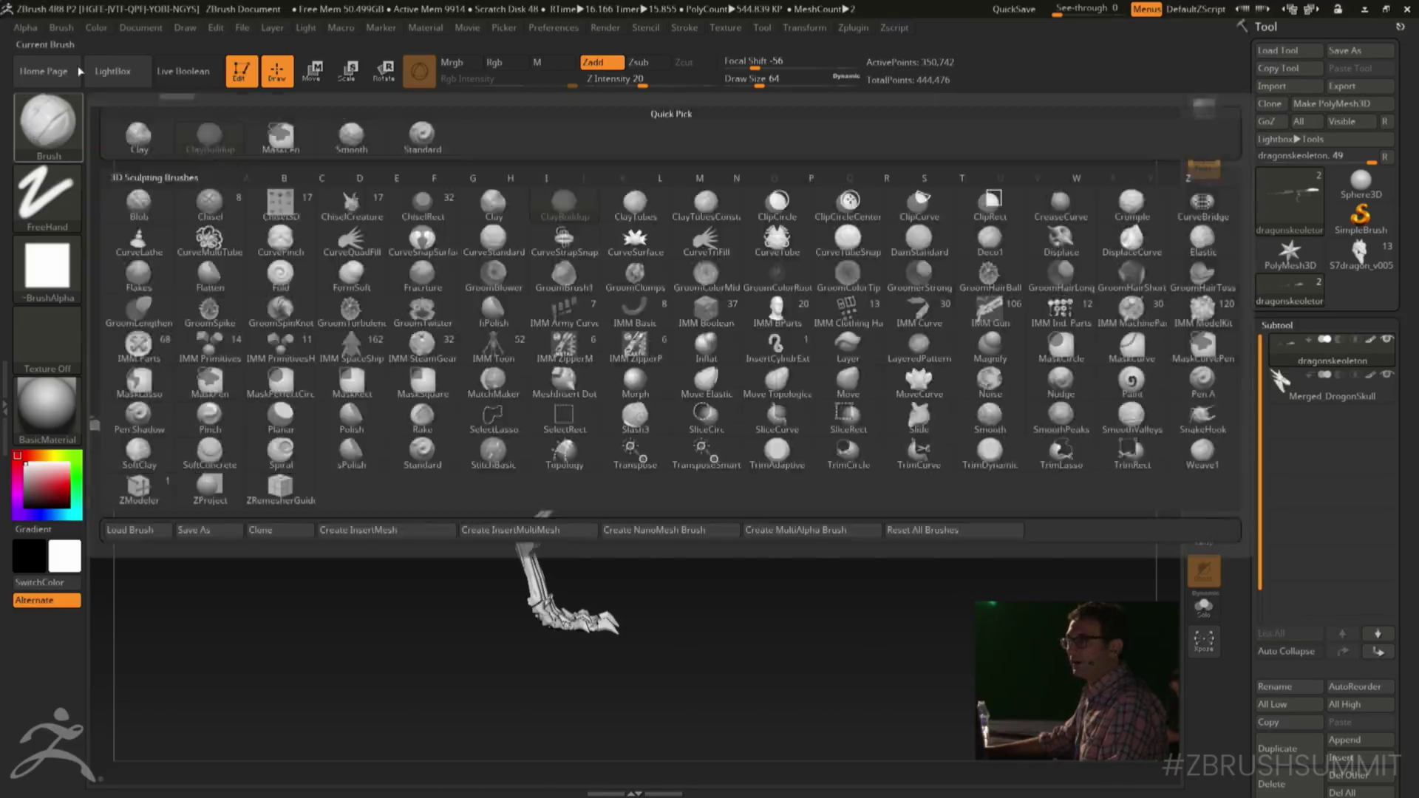
click(133, 80)
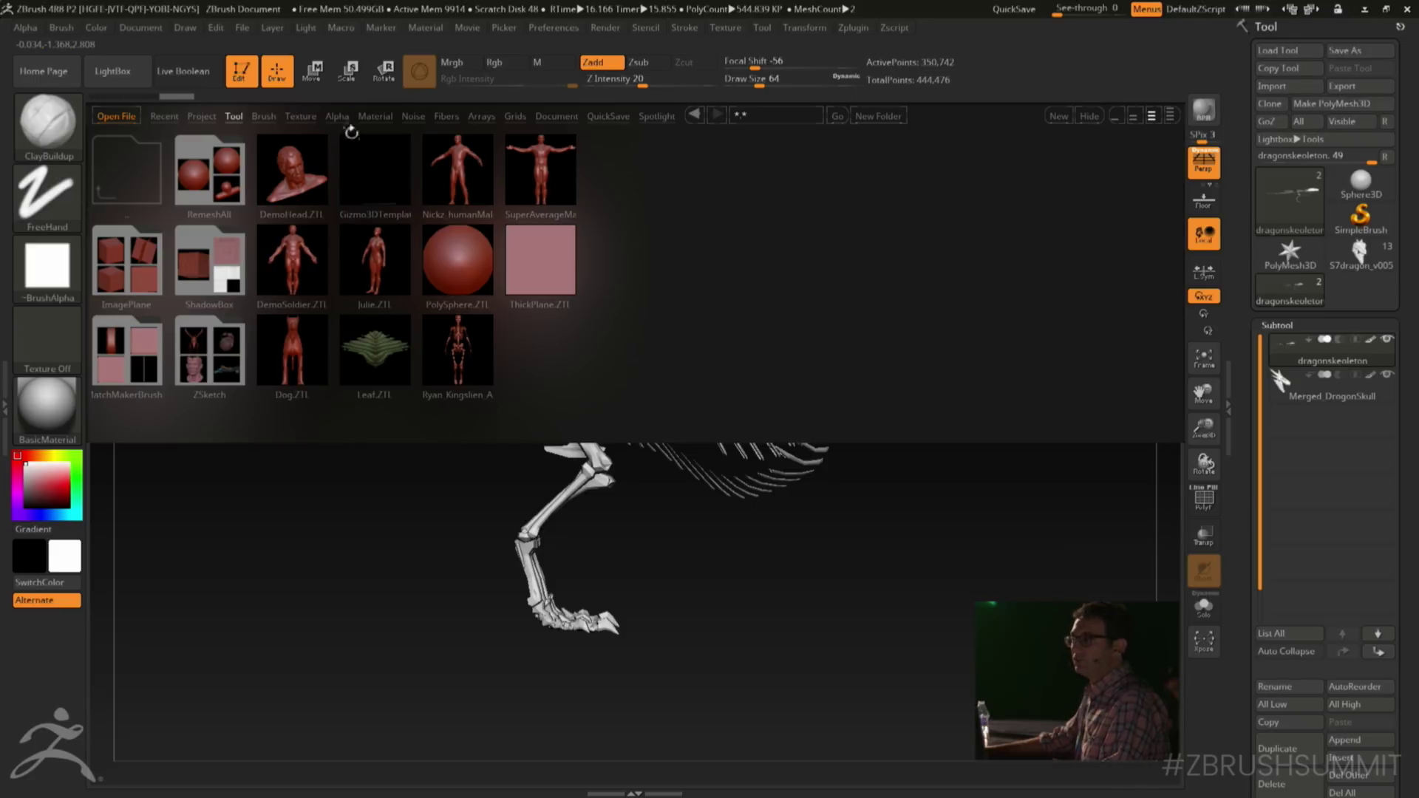
click(264, 116)
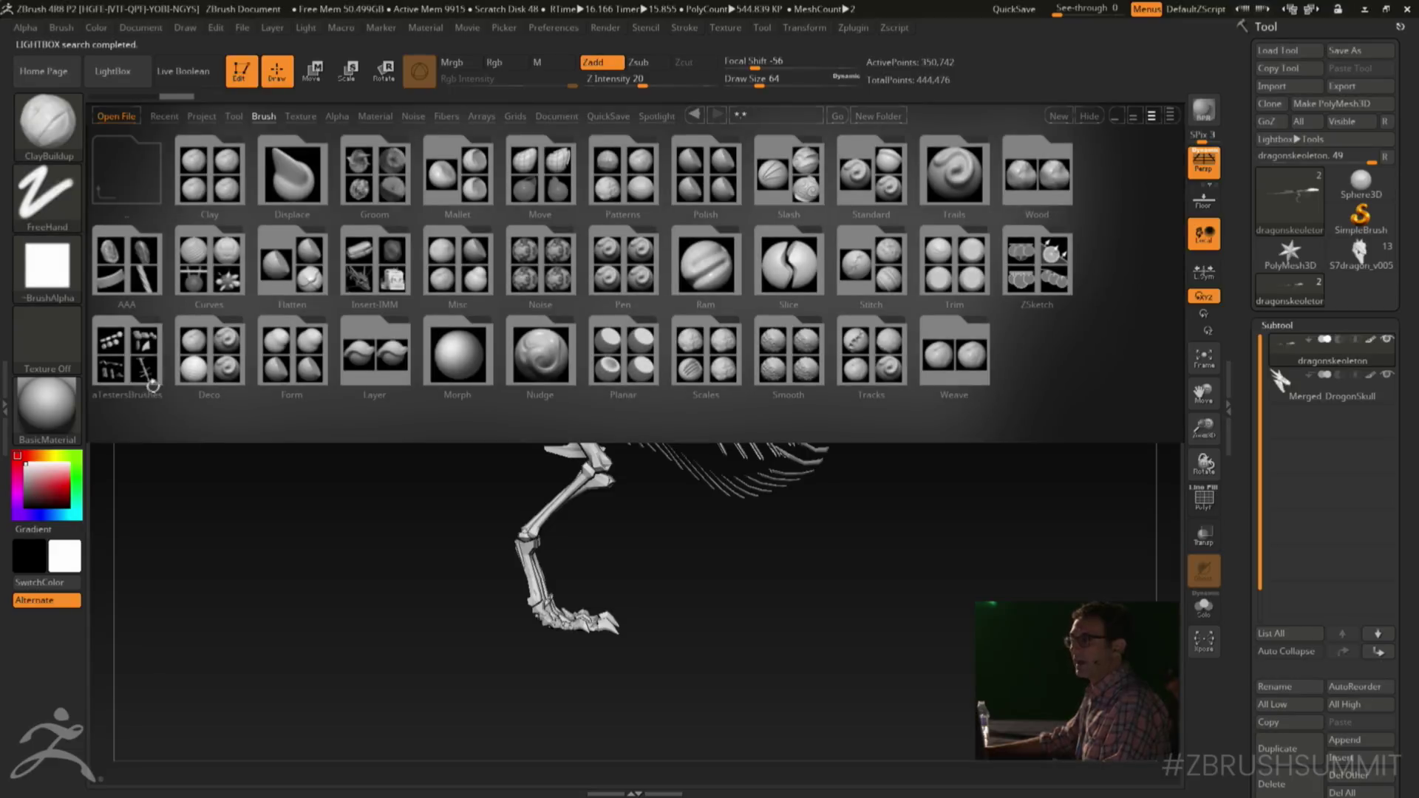
click(374, 255)
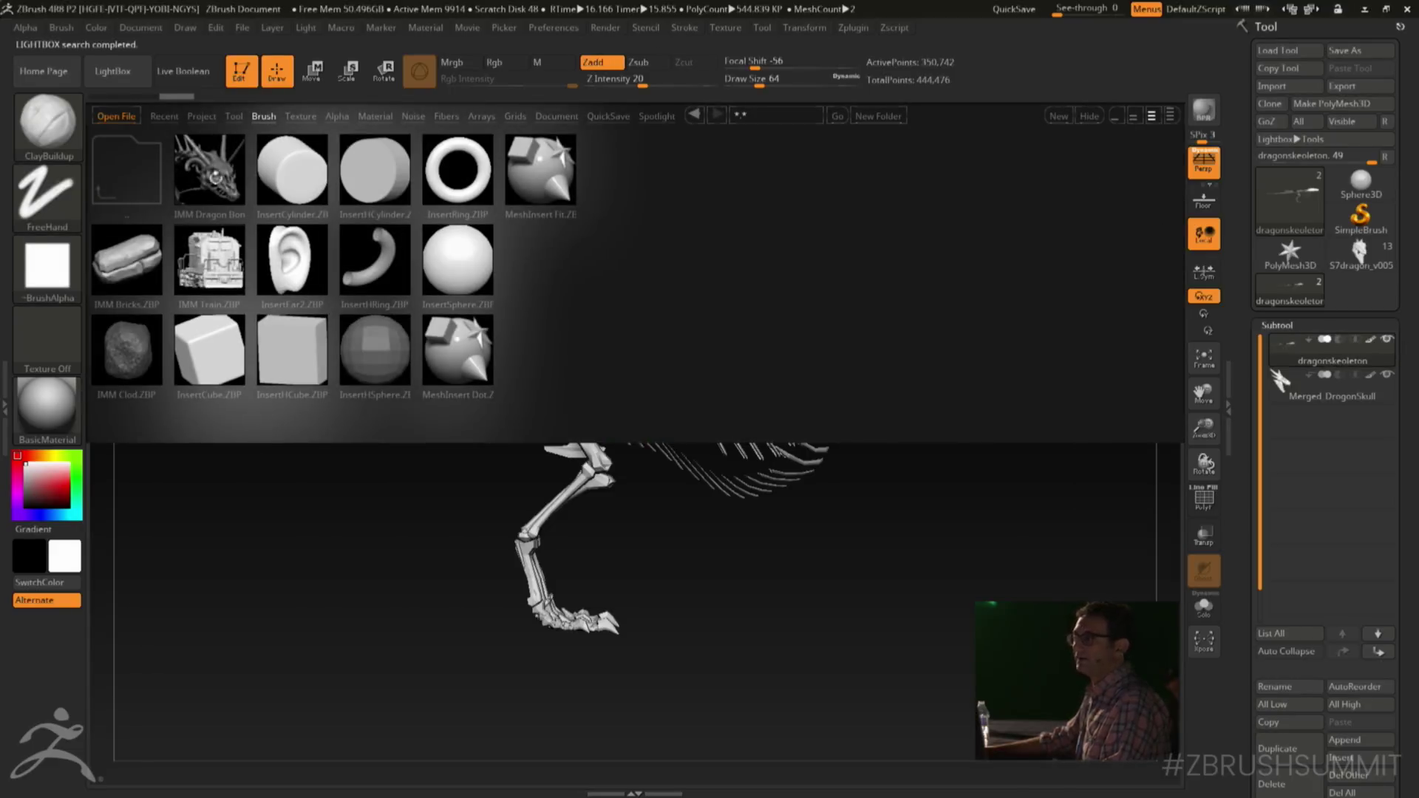
double_click(209, 171)
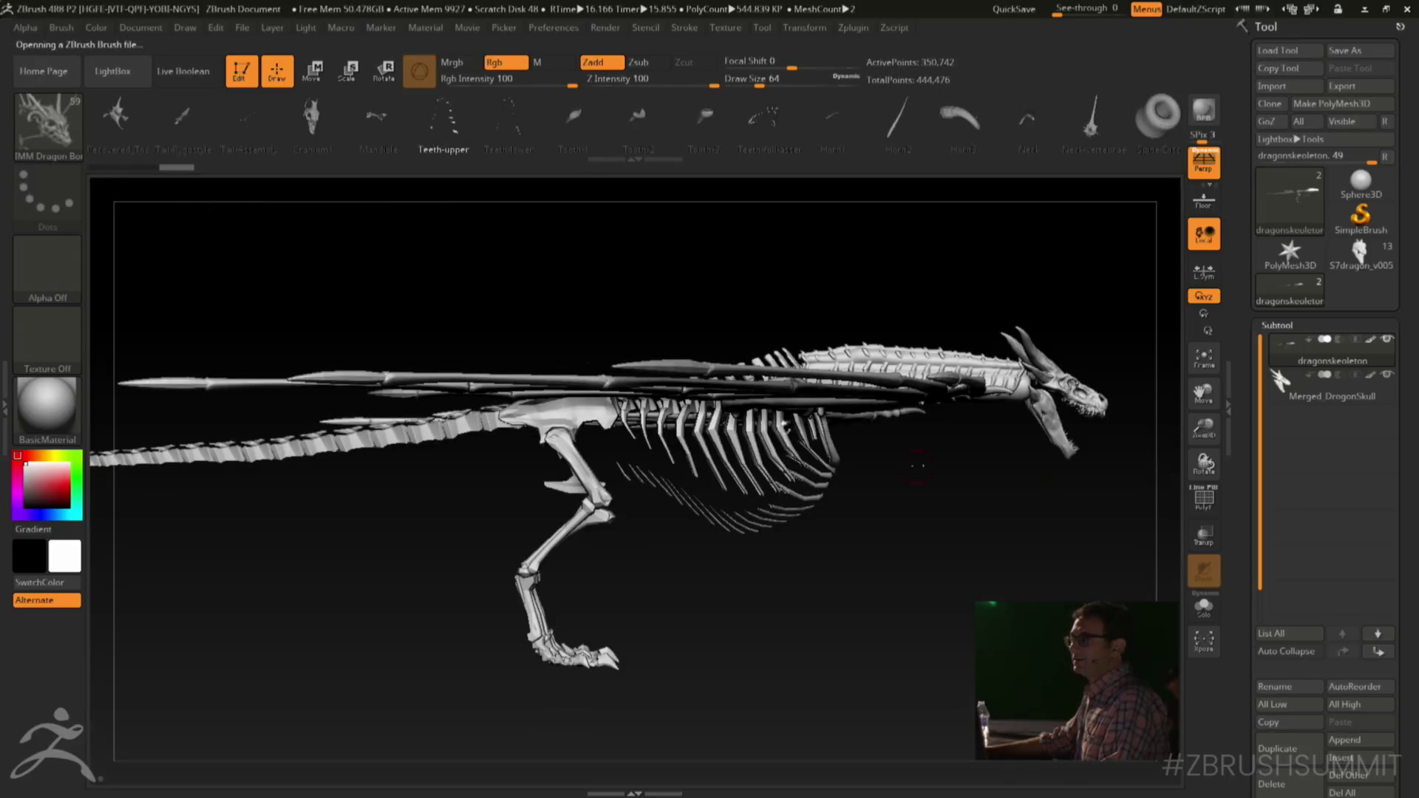
click(897, 119)
Examine the skeleton's rib cage, shoulder joints, neck and horned skull from above, the side and close up
drag(940, 327, 742, 476)
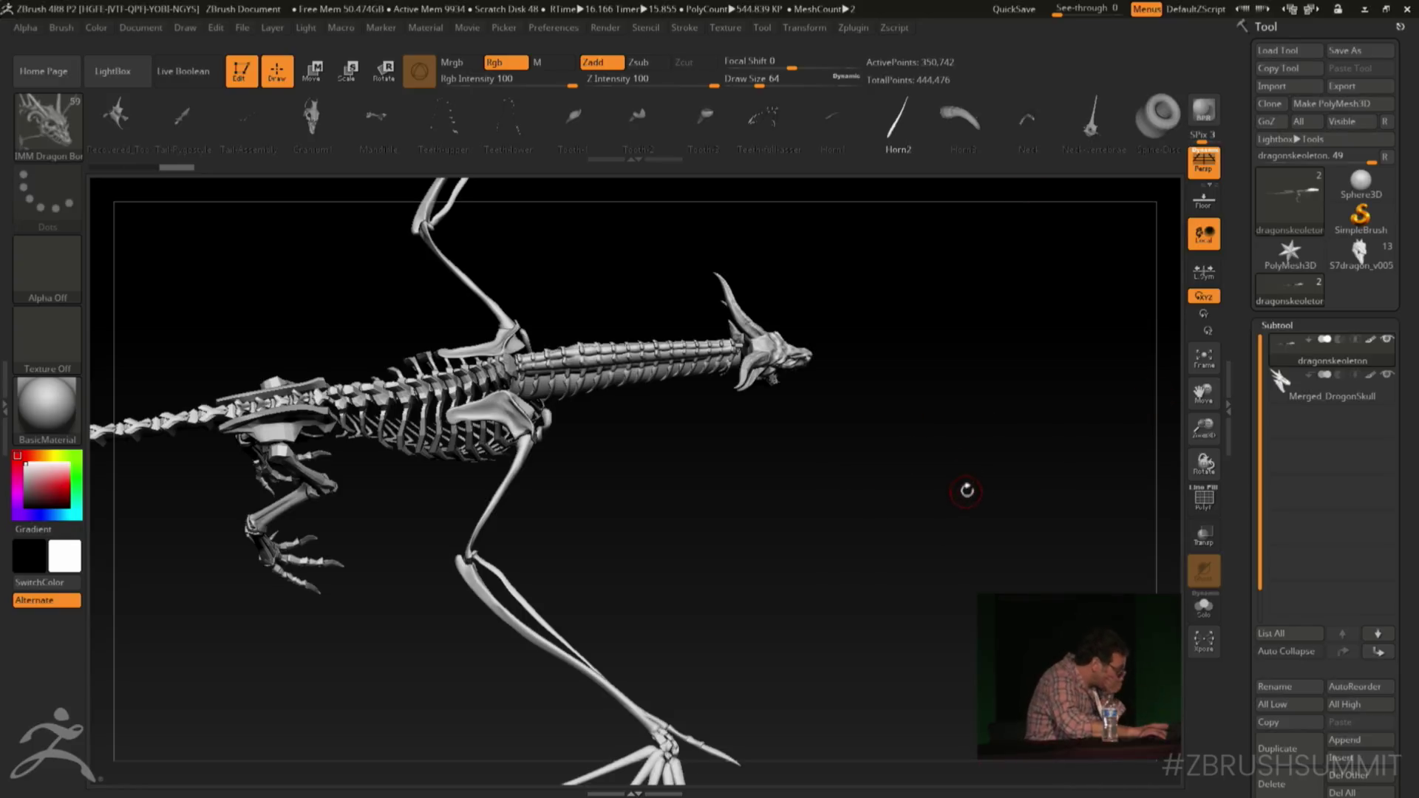
drag(967, 490, 1064, 454)
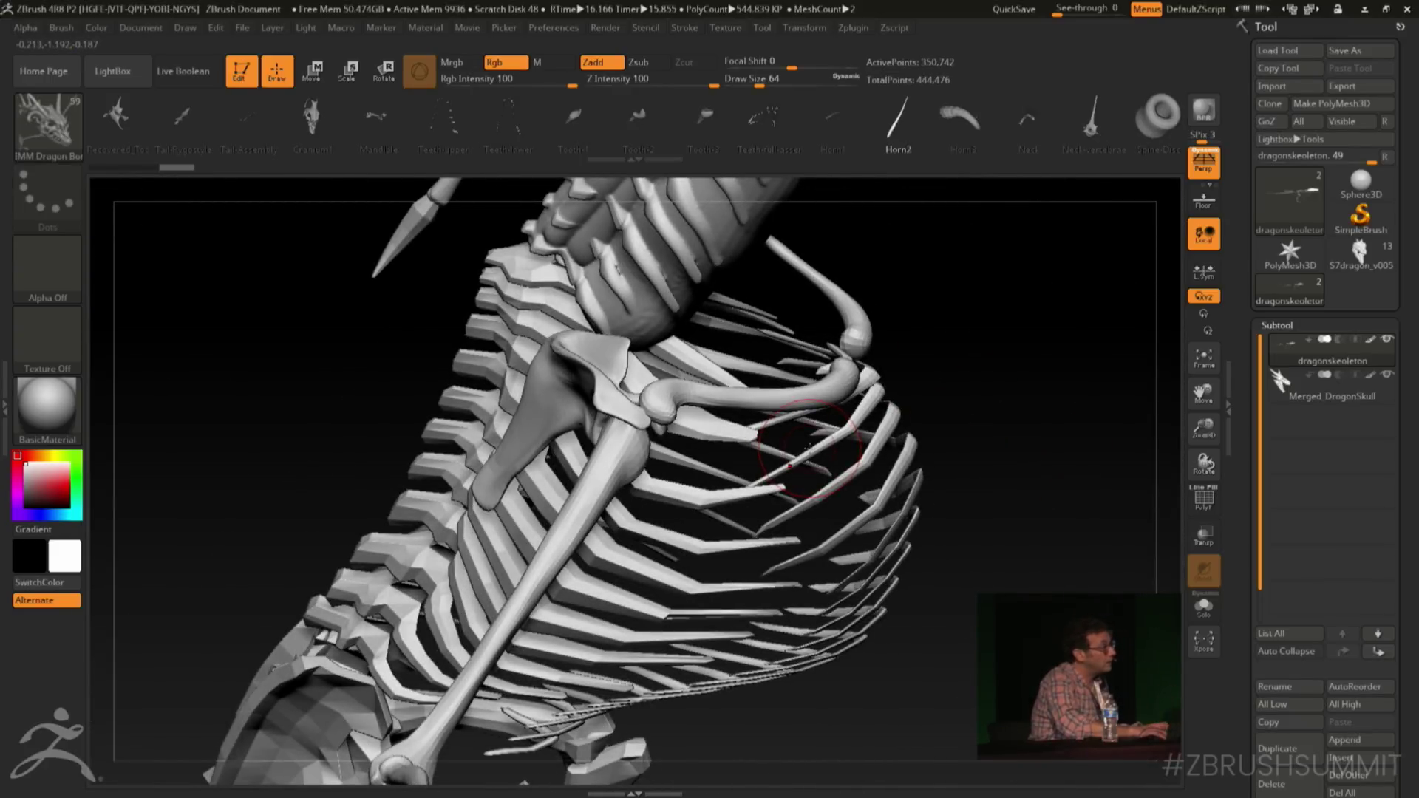
drag(966, 450, 998, 226)
alt+drag(975, 529, 776, 554)
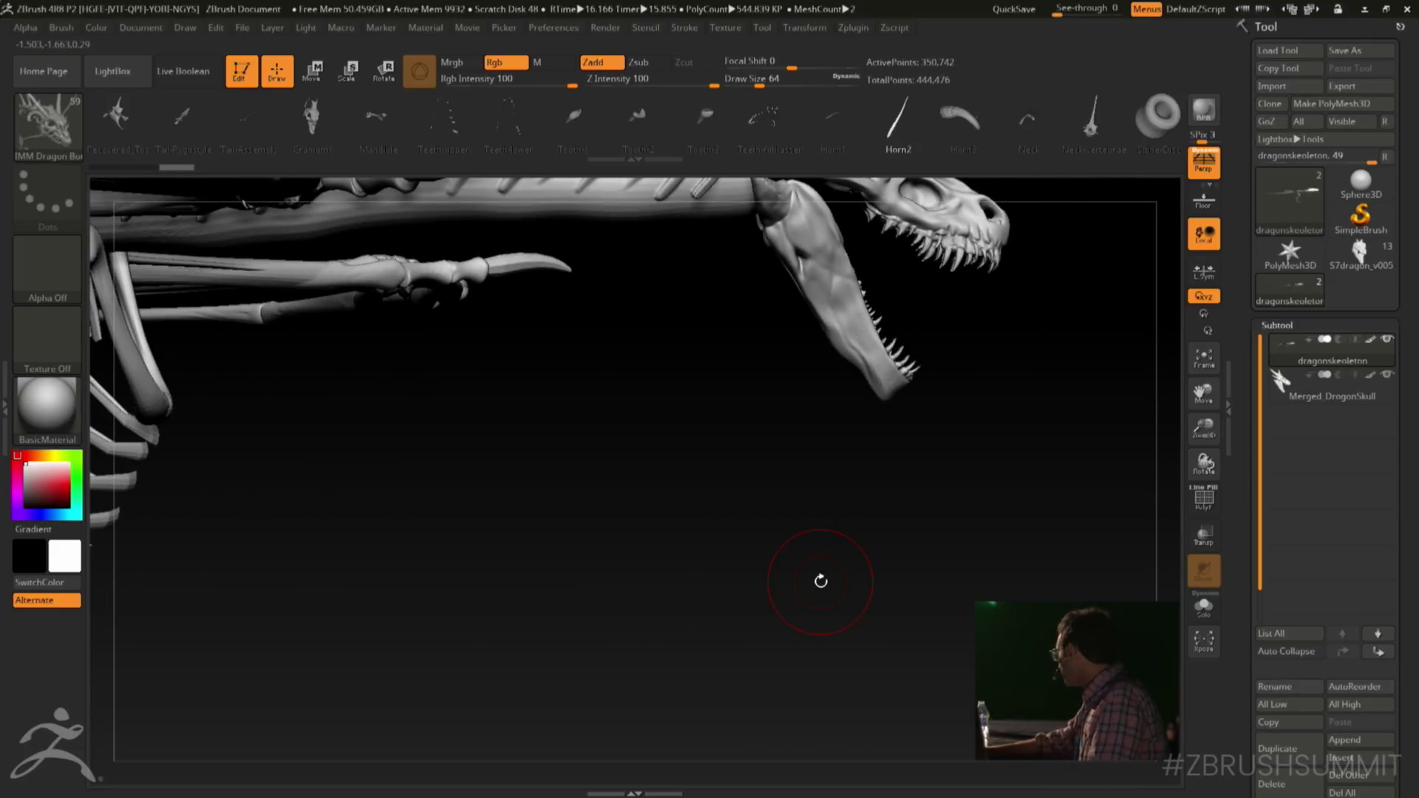
drag(716, 549, 851, 728)
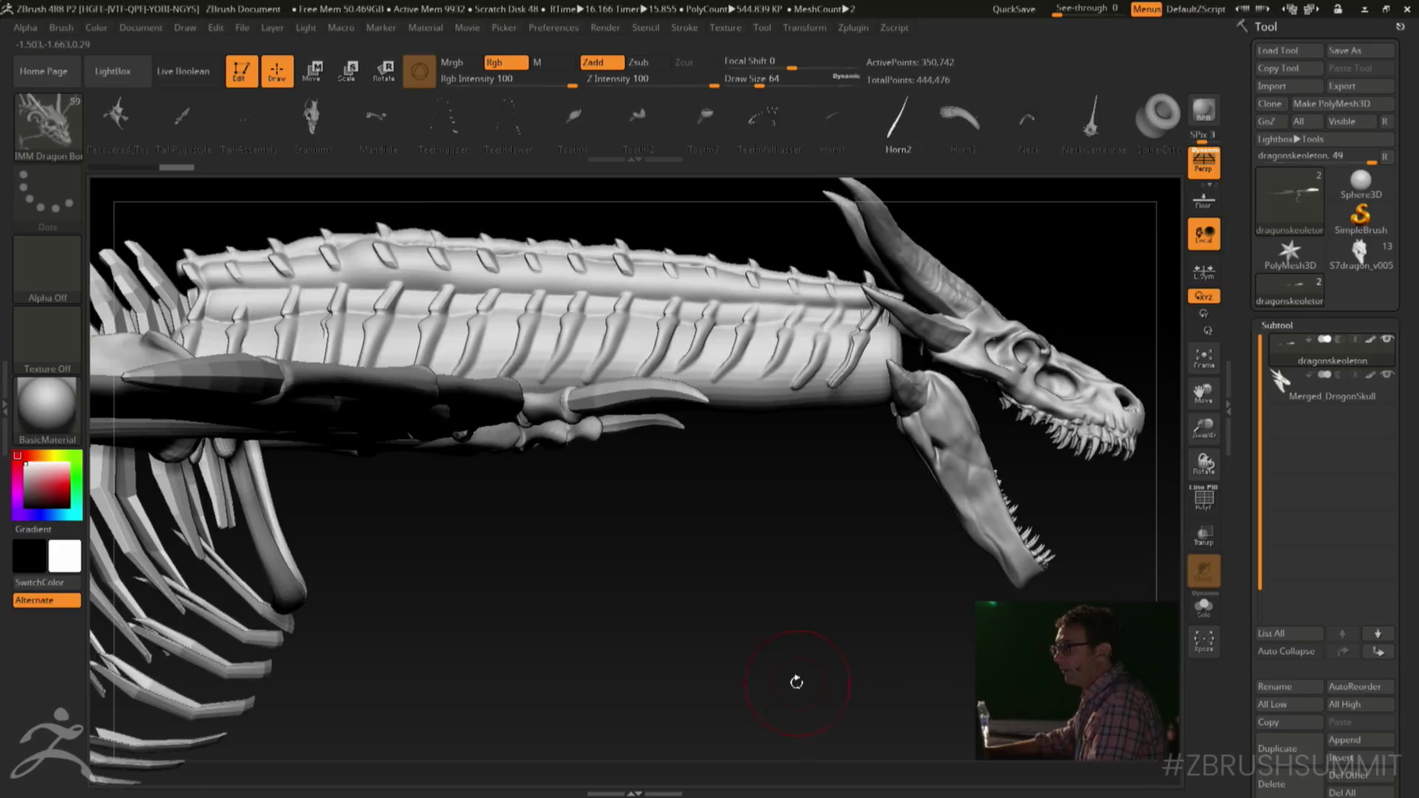
drag(796, 681, 765, 682)
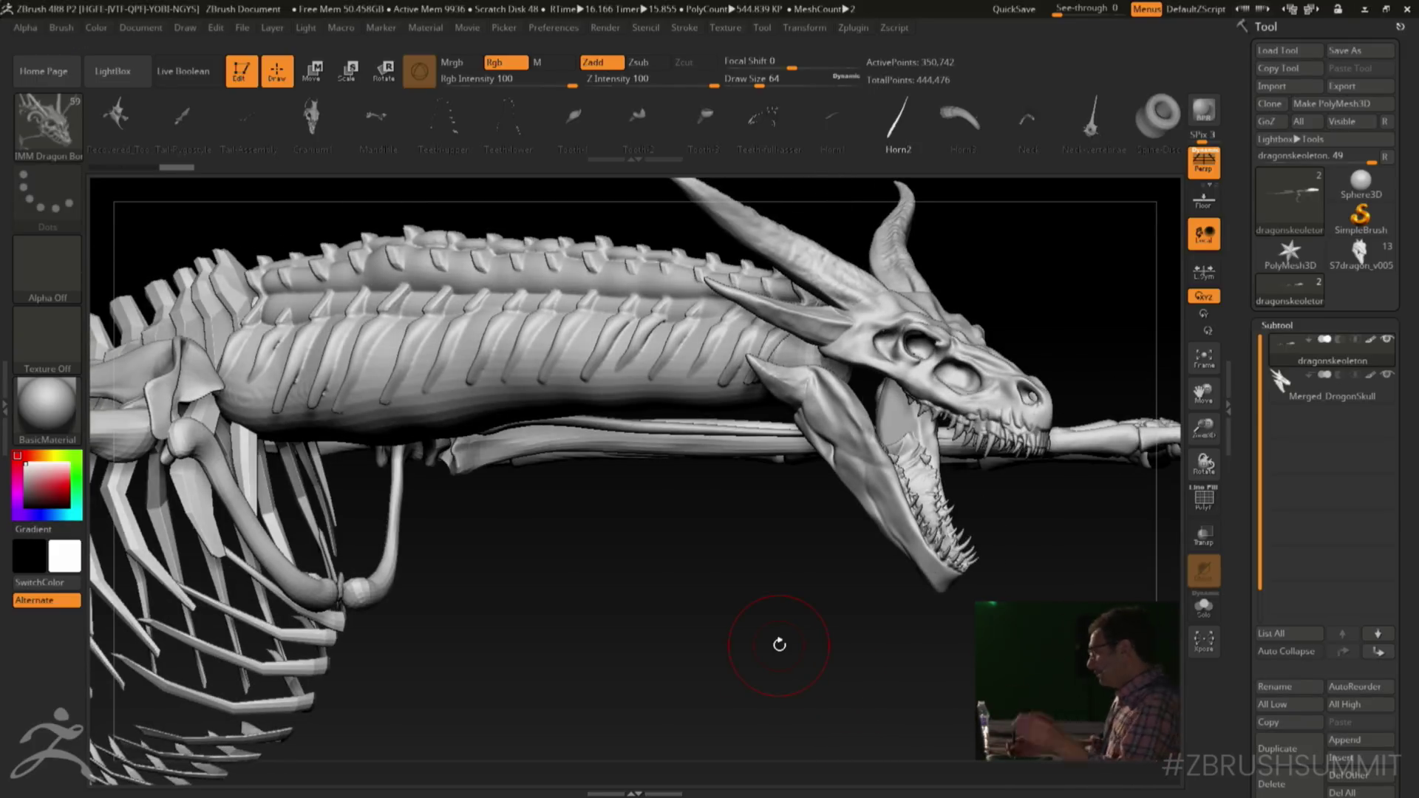
drag(1023, 215, 1052, 282)
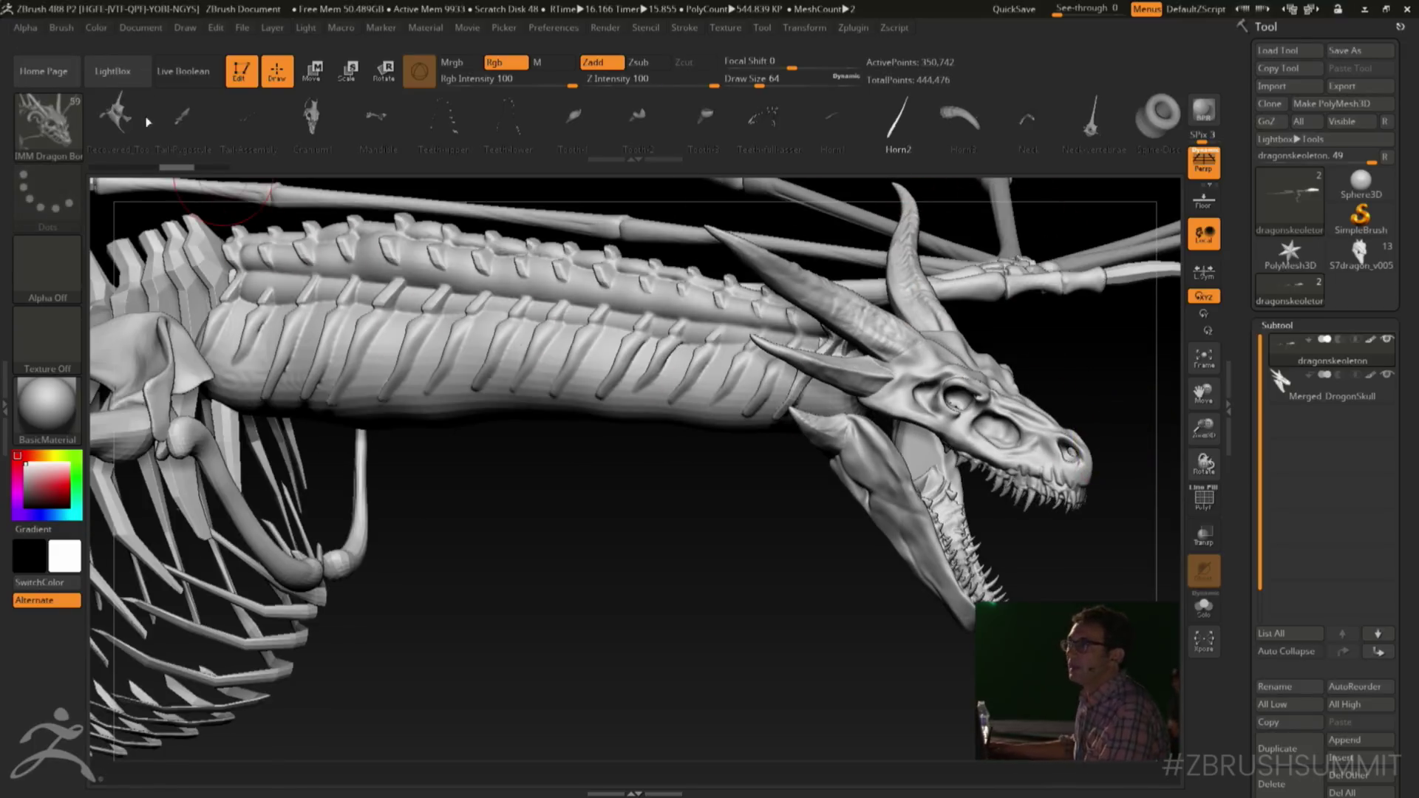
key(comma)
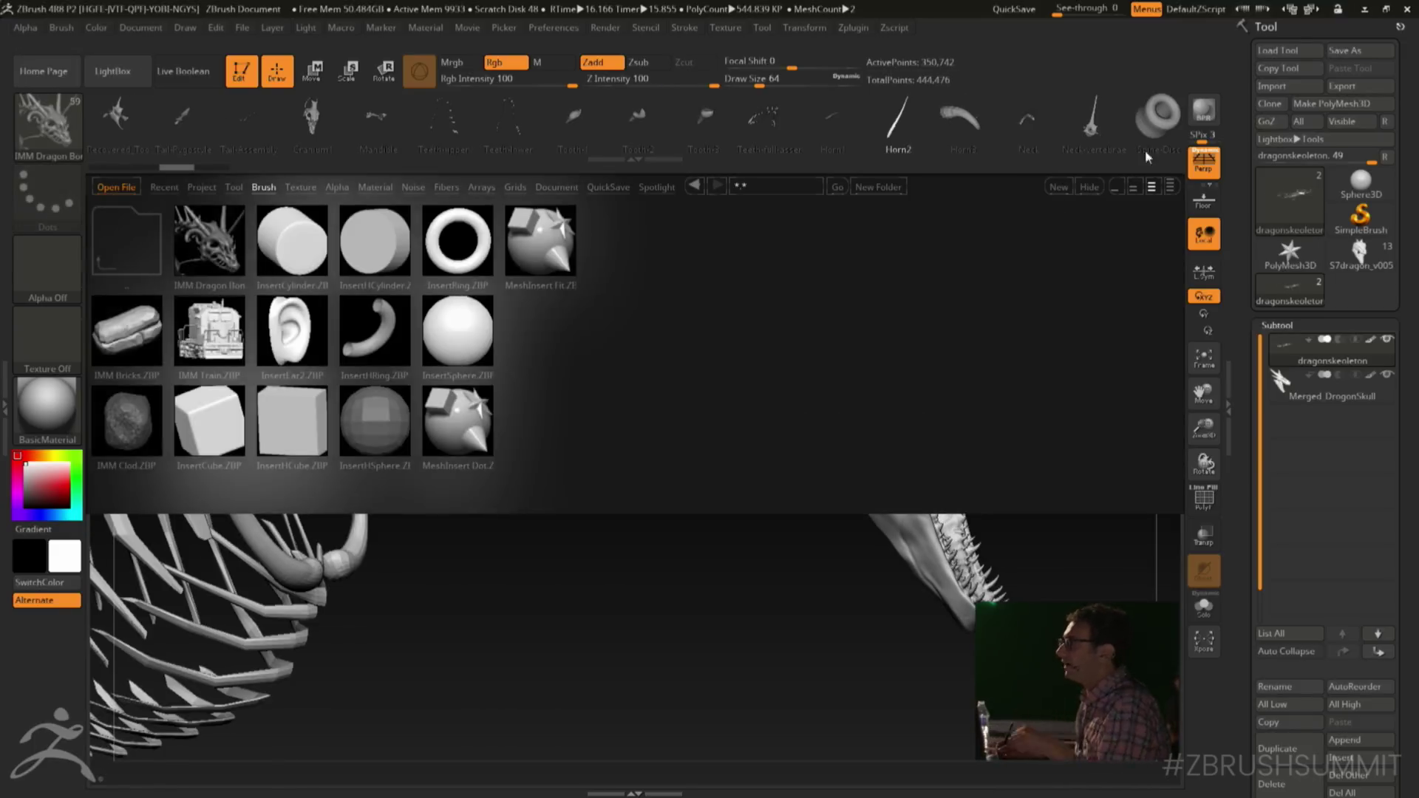
click(1228, 403)
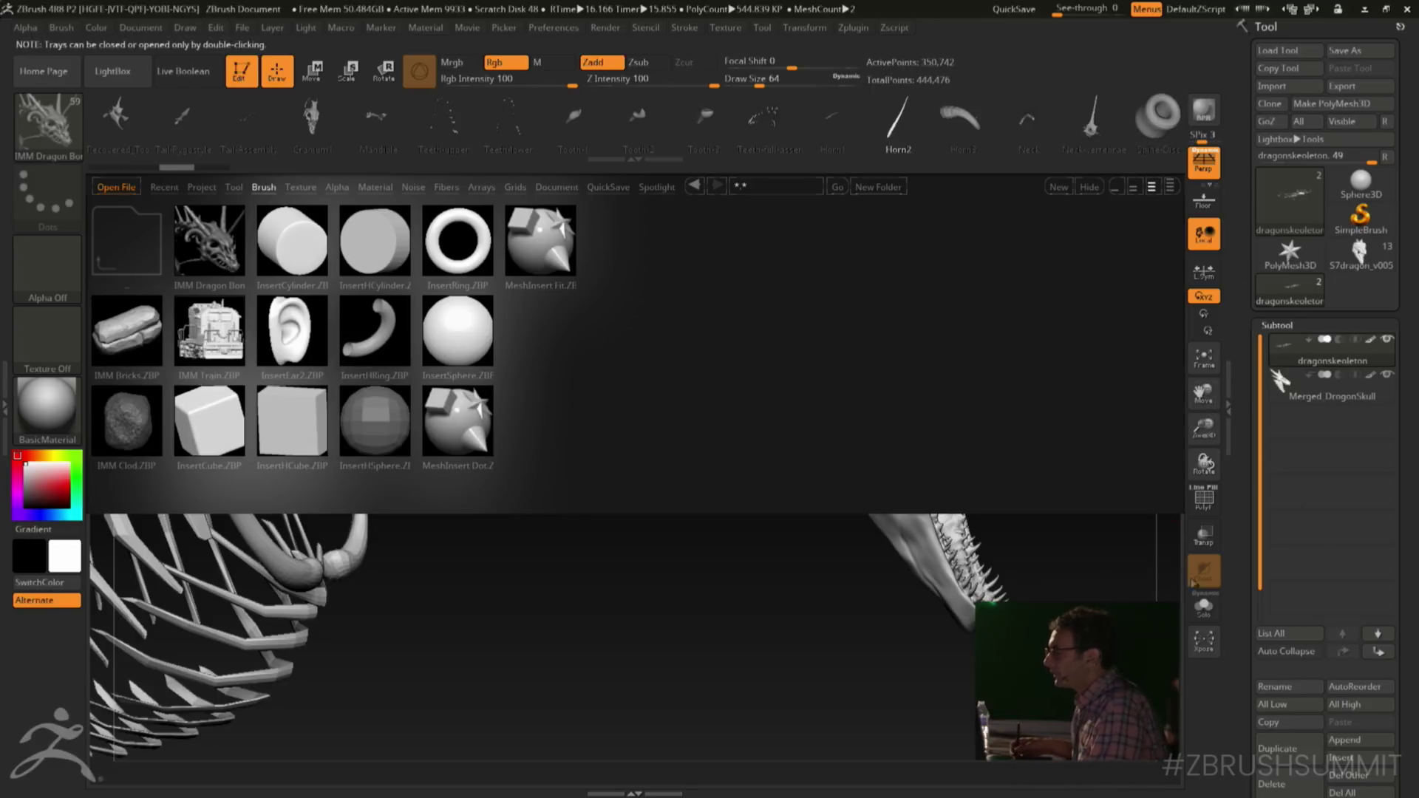
drag(1153, 547, 1122, 568)
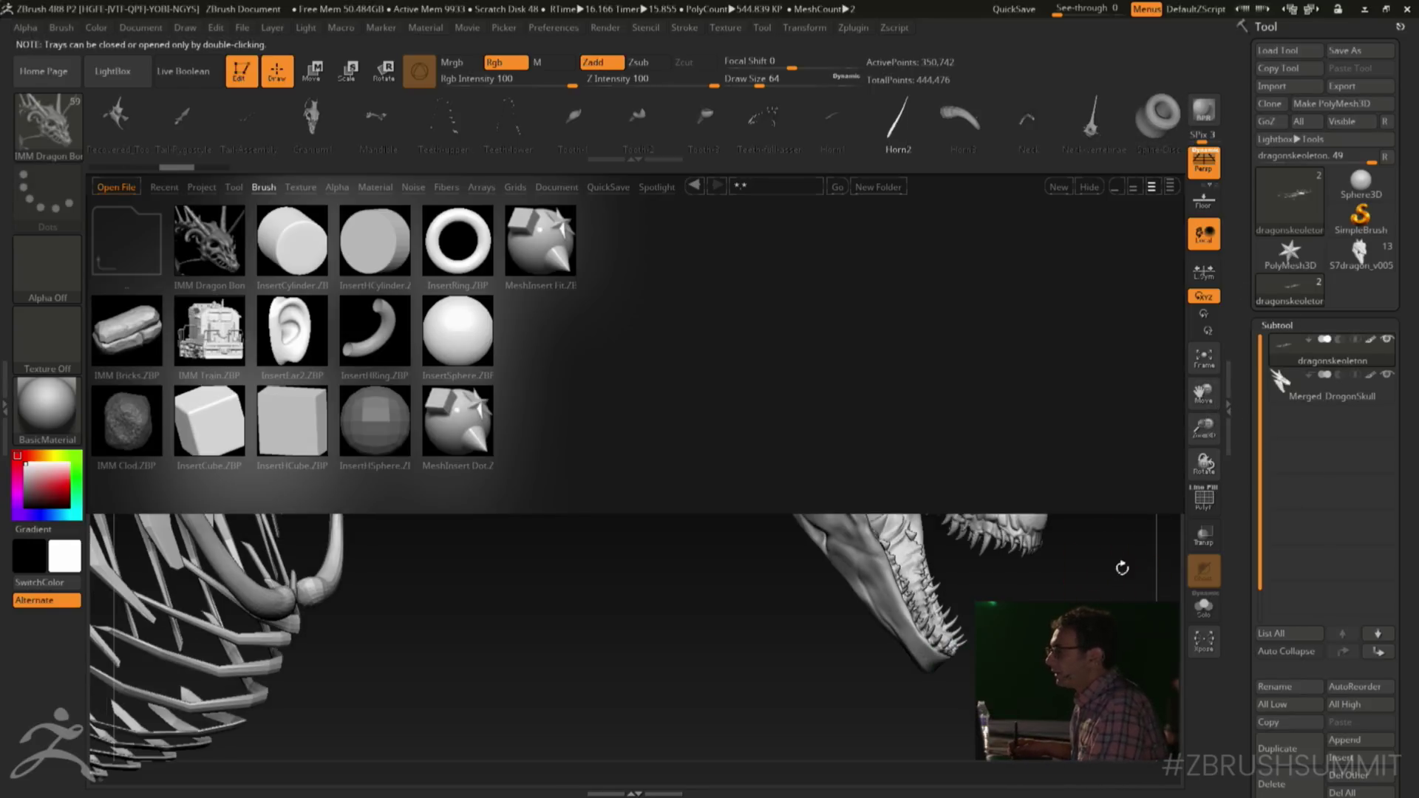
click(1089, 187)
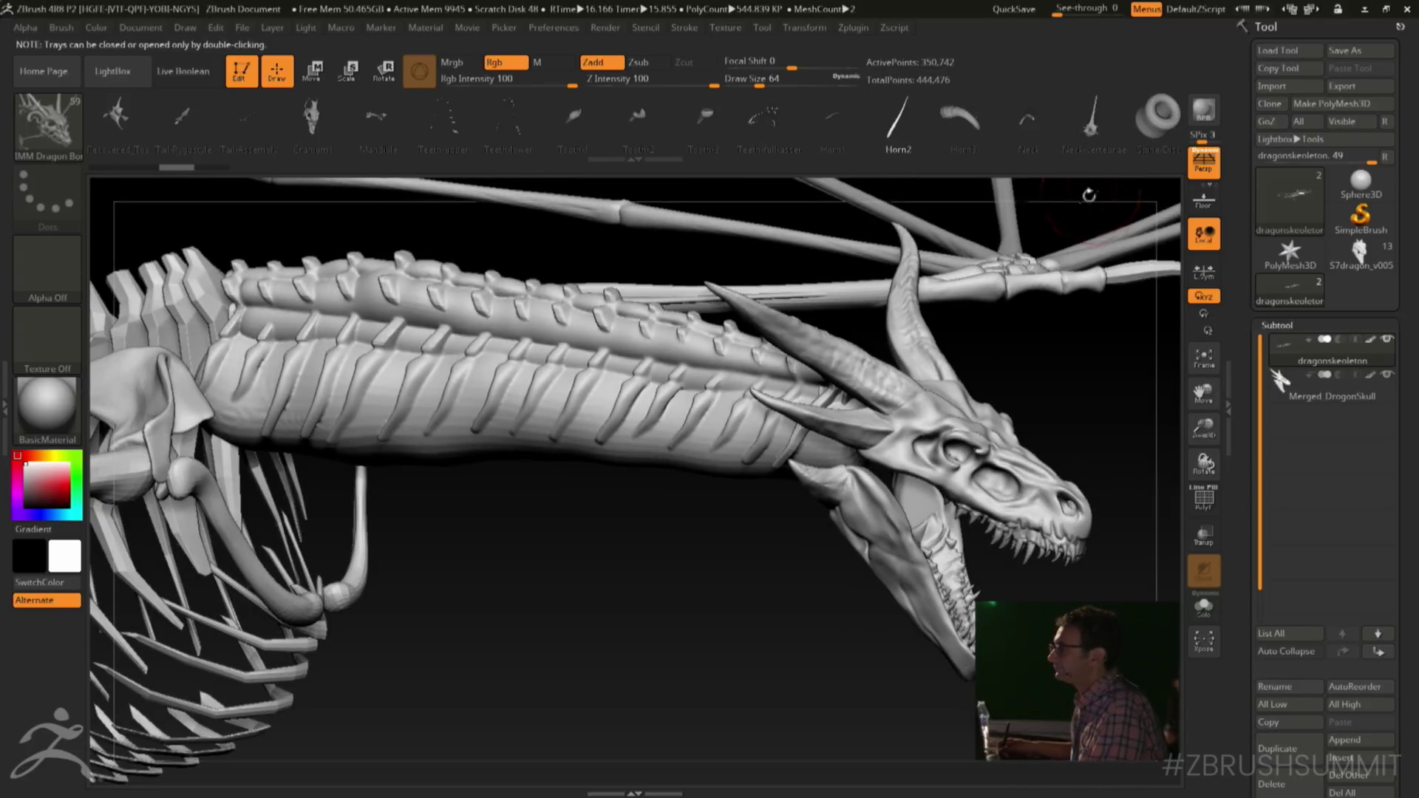
Switch the sculpting brush to SnakeHook with more of the dragon skeleton framed in view
drag(1172, 502, 1008, 410)
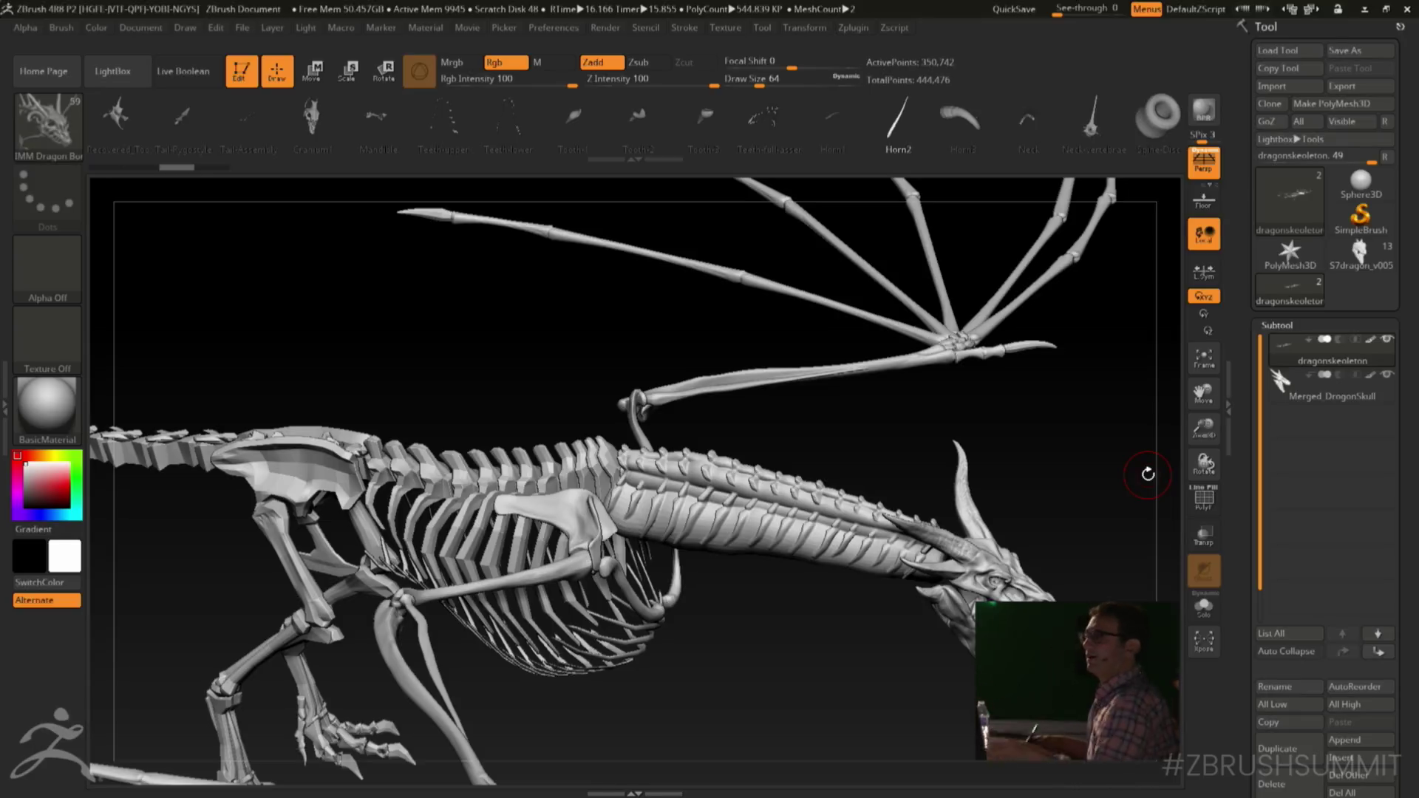
click(48, 125)
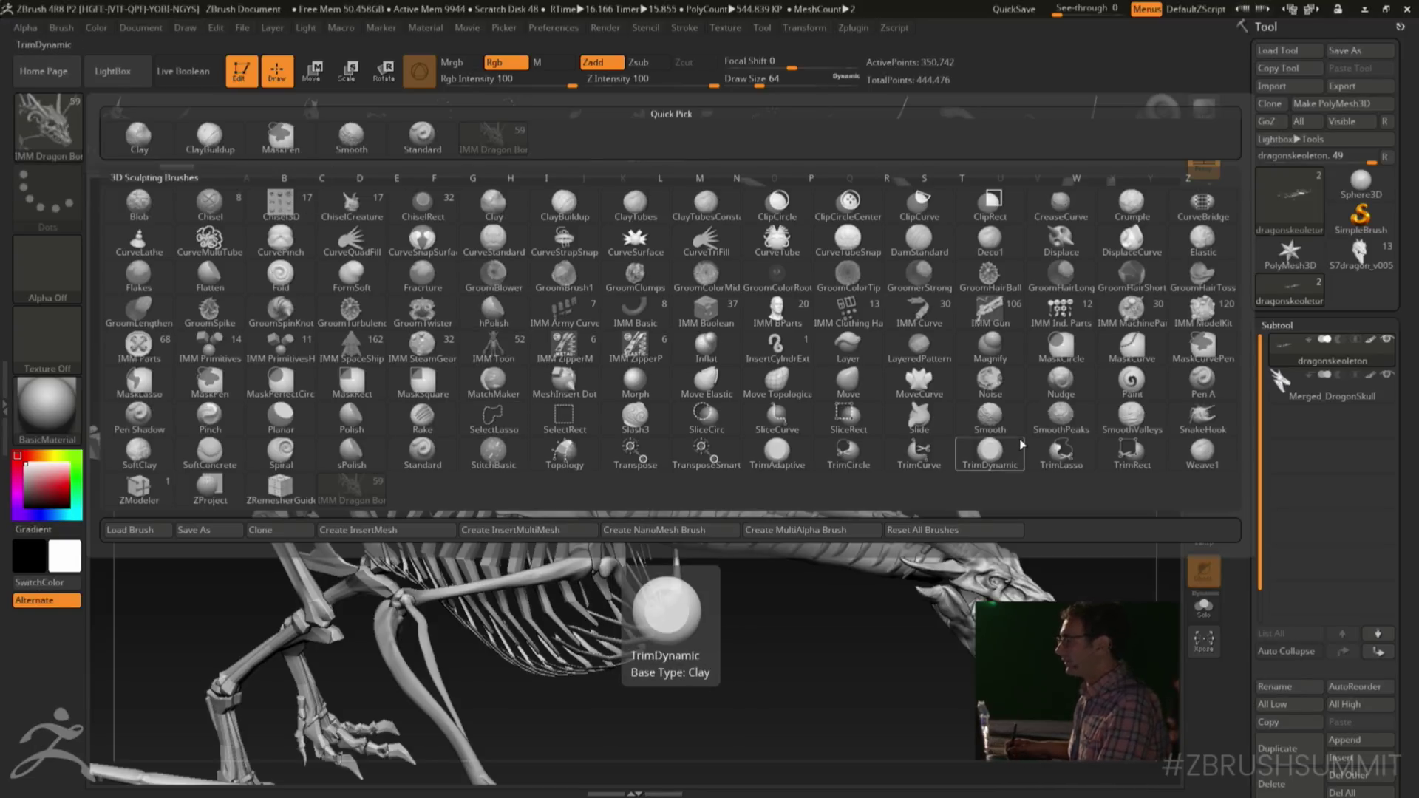
click(1203, 416)
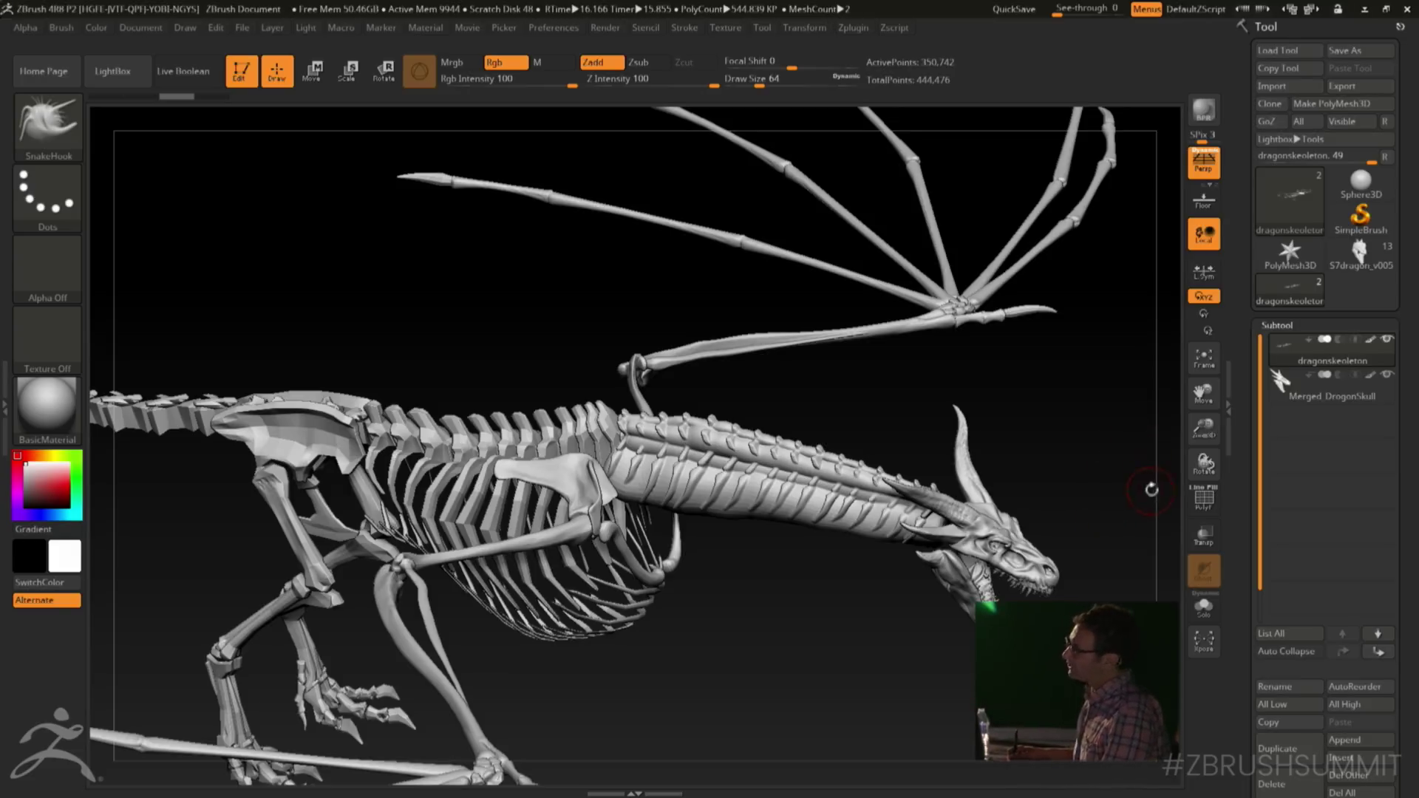
drag(1242, 591, 1261, 458)
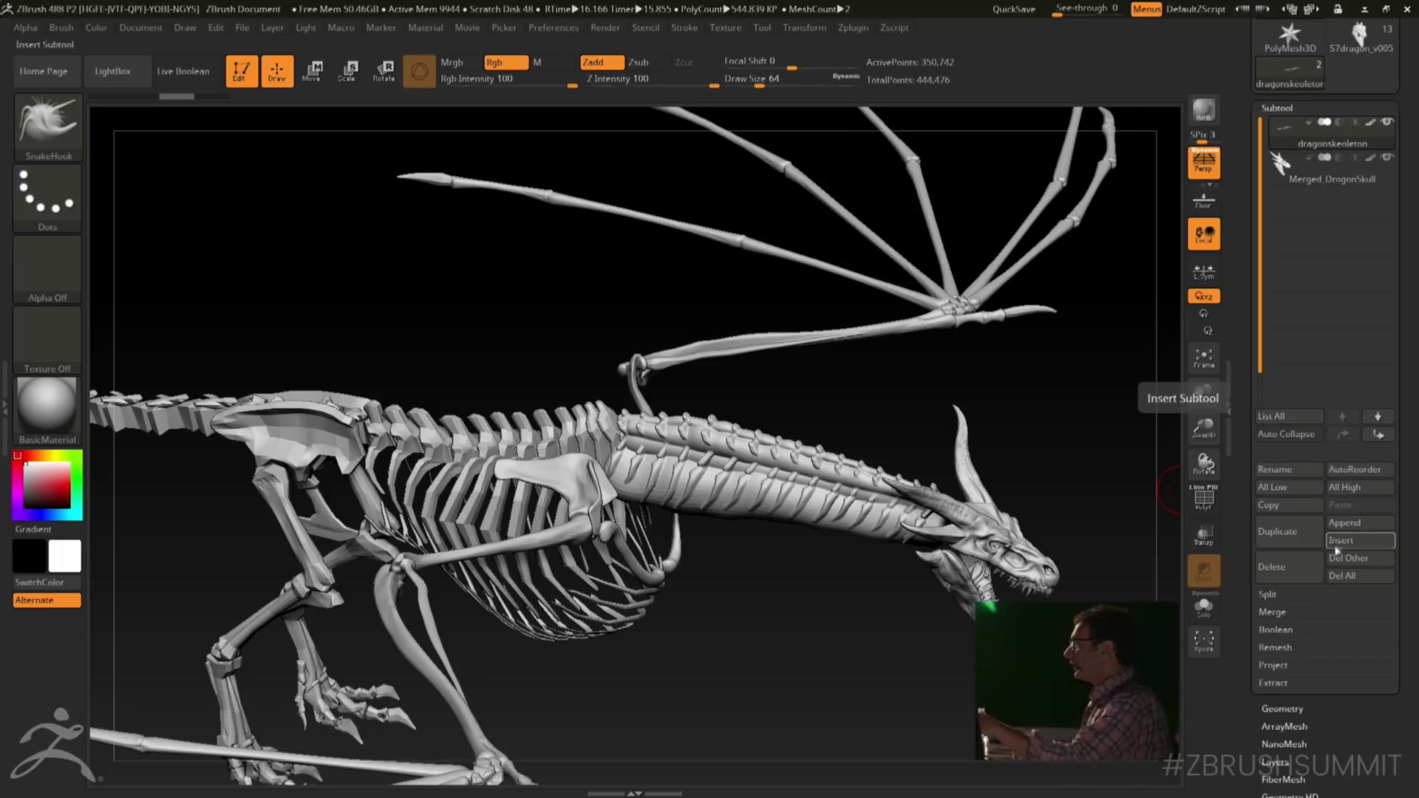
mouse_move(1321, 159)
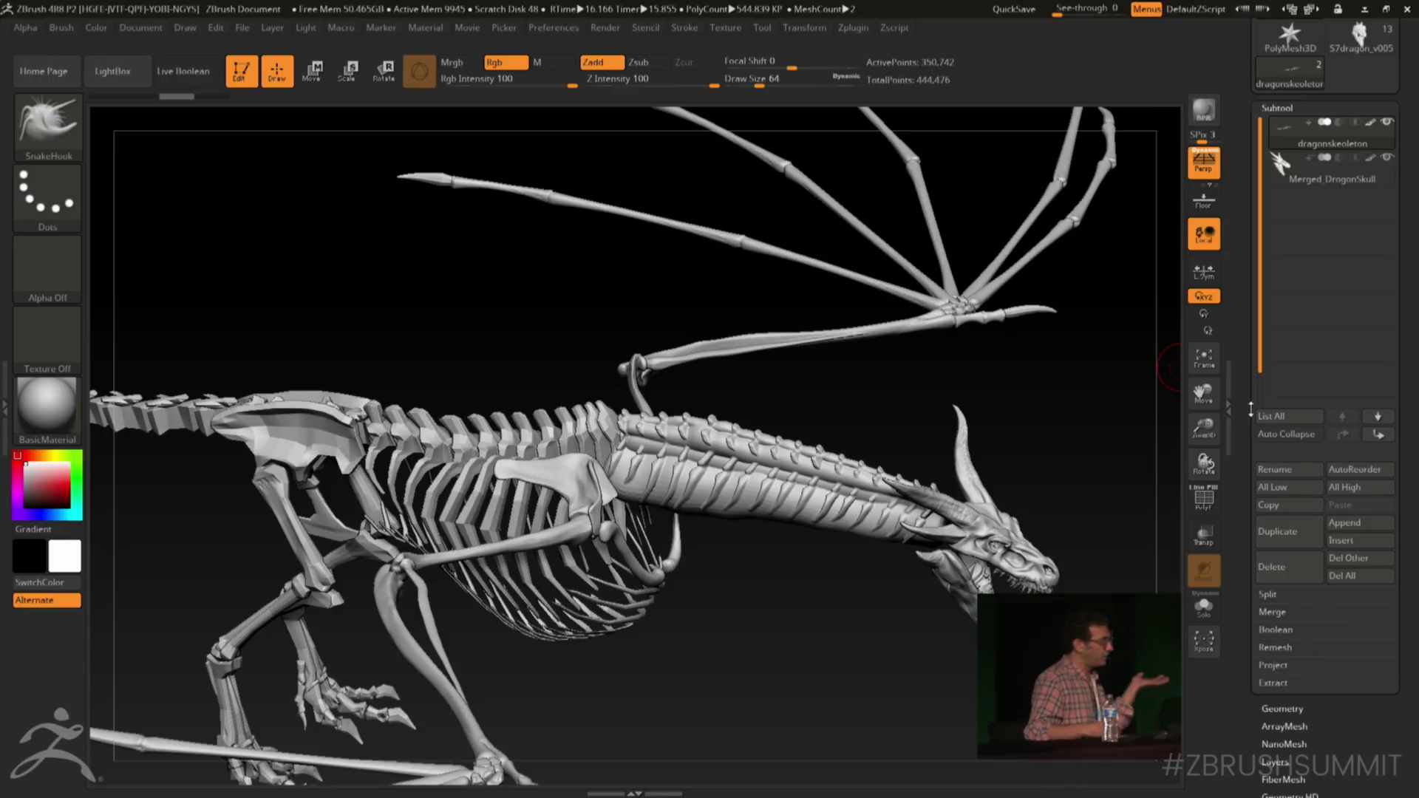
drag(1249, 412, 1251, 291)
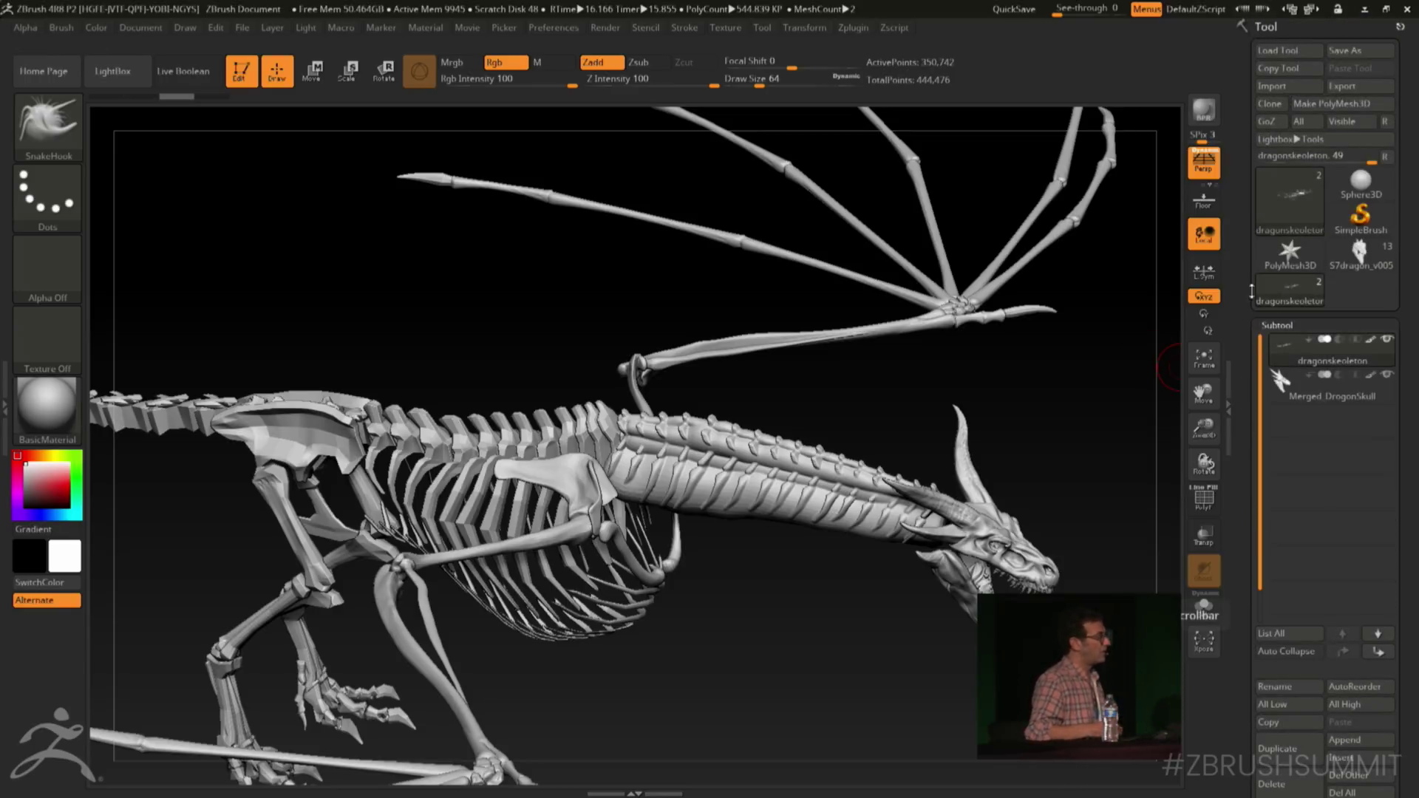
click(1290, 255)
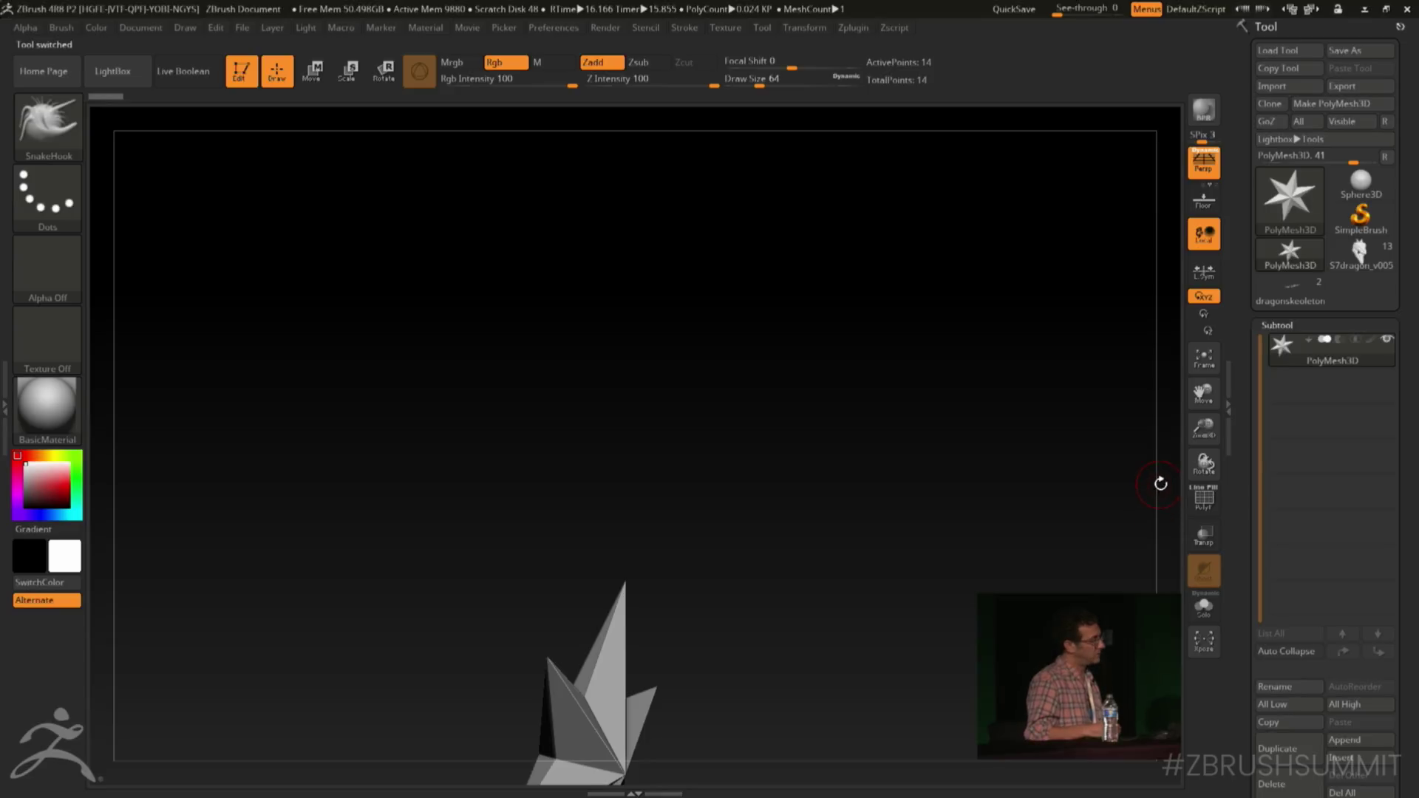
click(1290, 289)
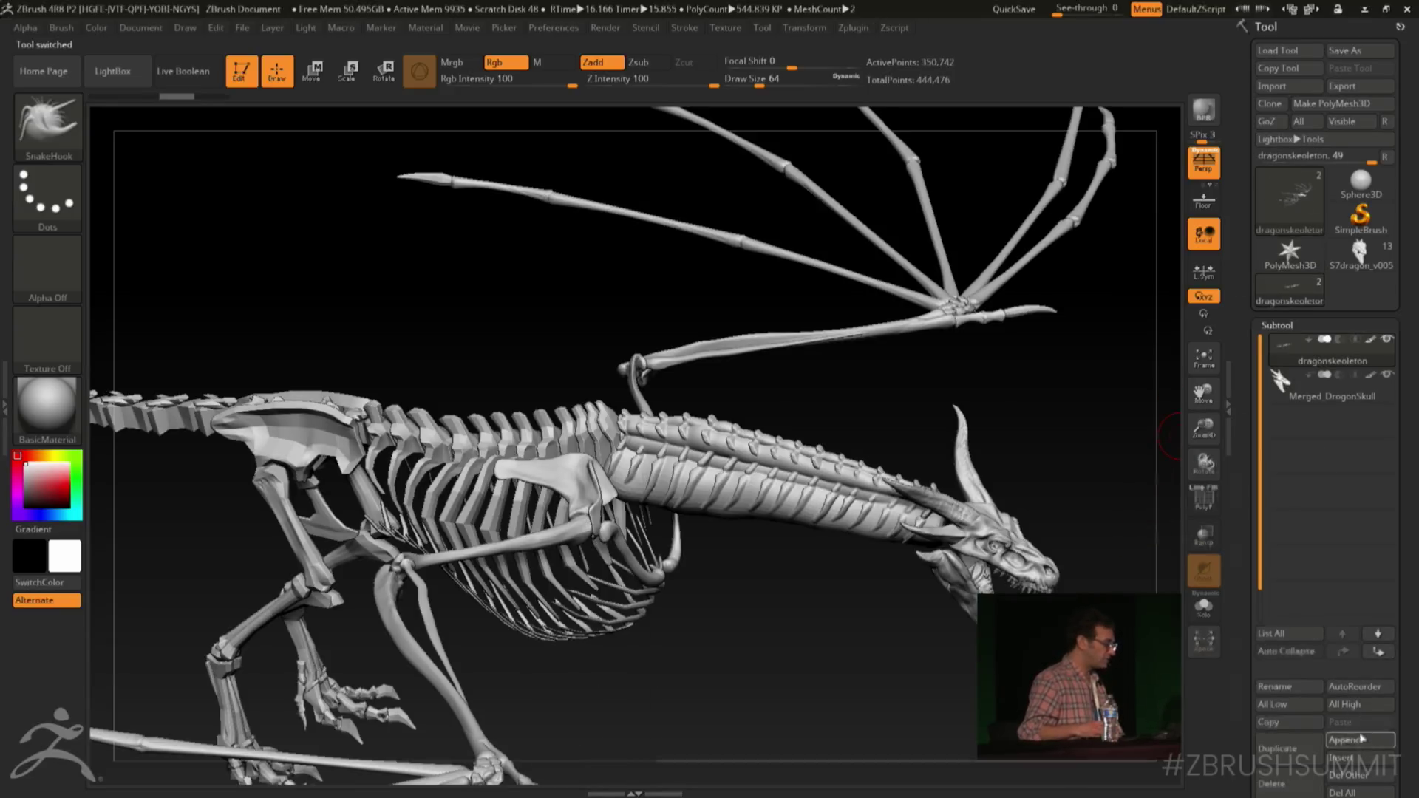
Append a PolyMesh3D star to the dragon skeleton as a new subtool and make it the active subtool
click(1346, 740)
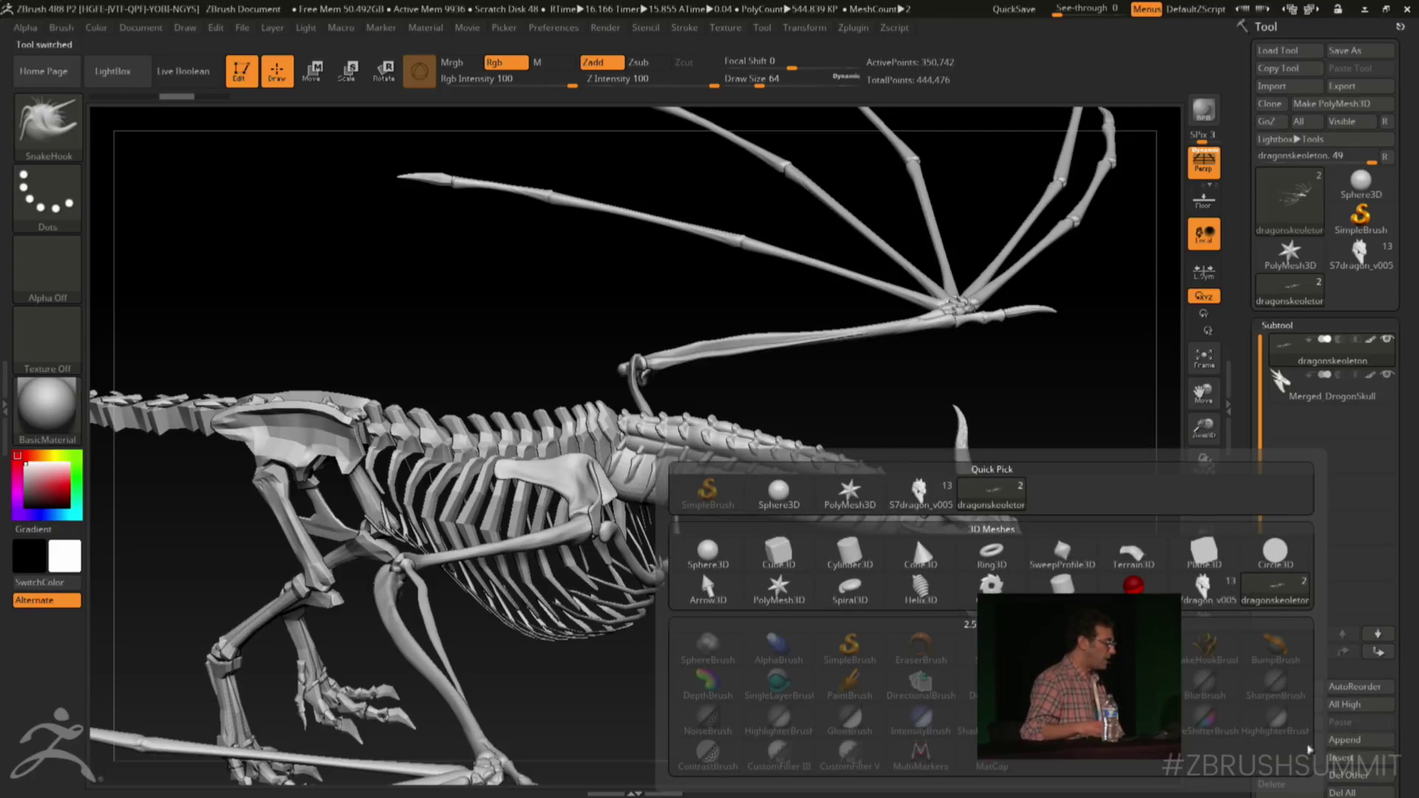
click(785, 594)
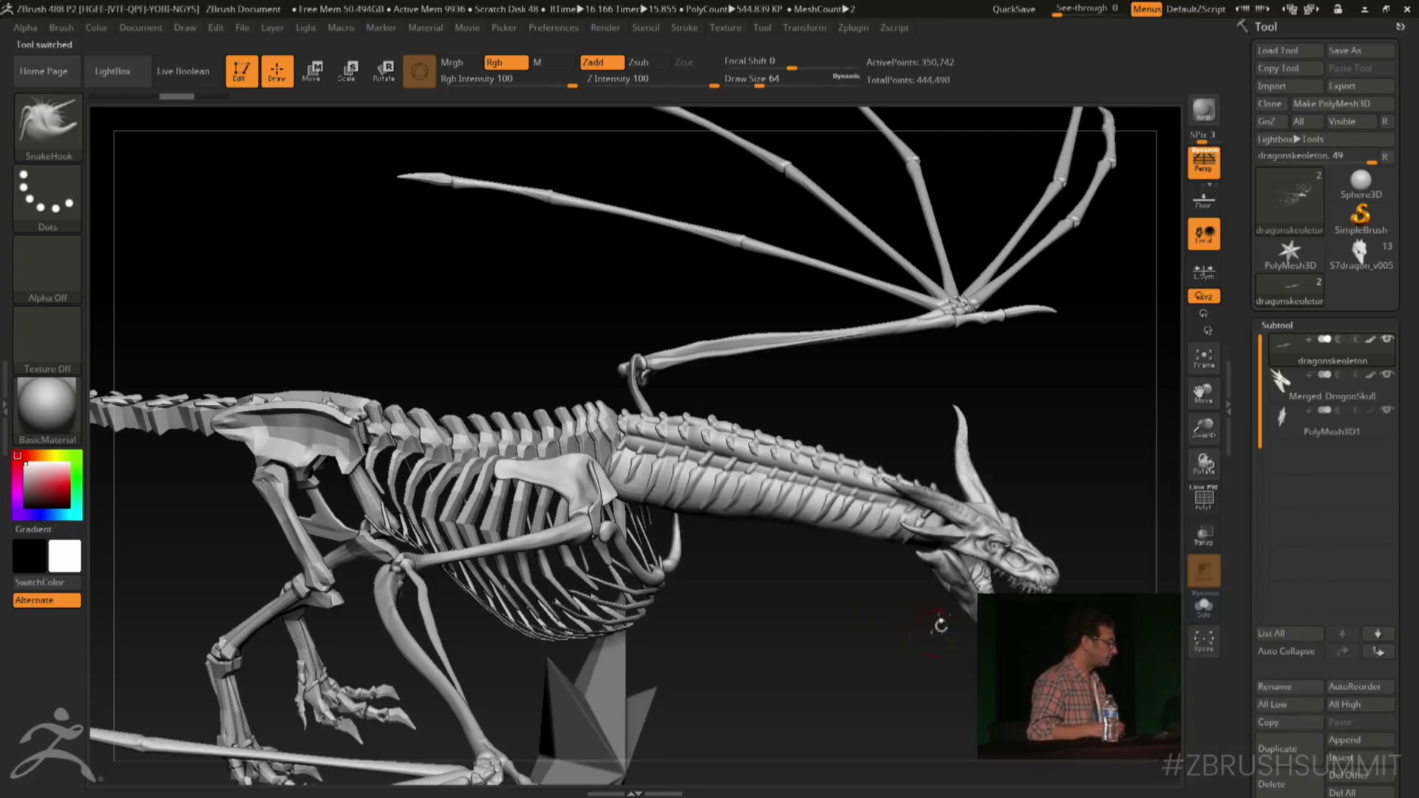
click(1284, 422)
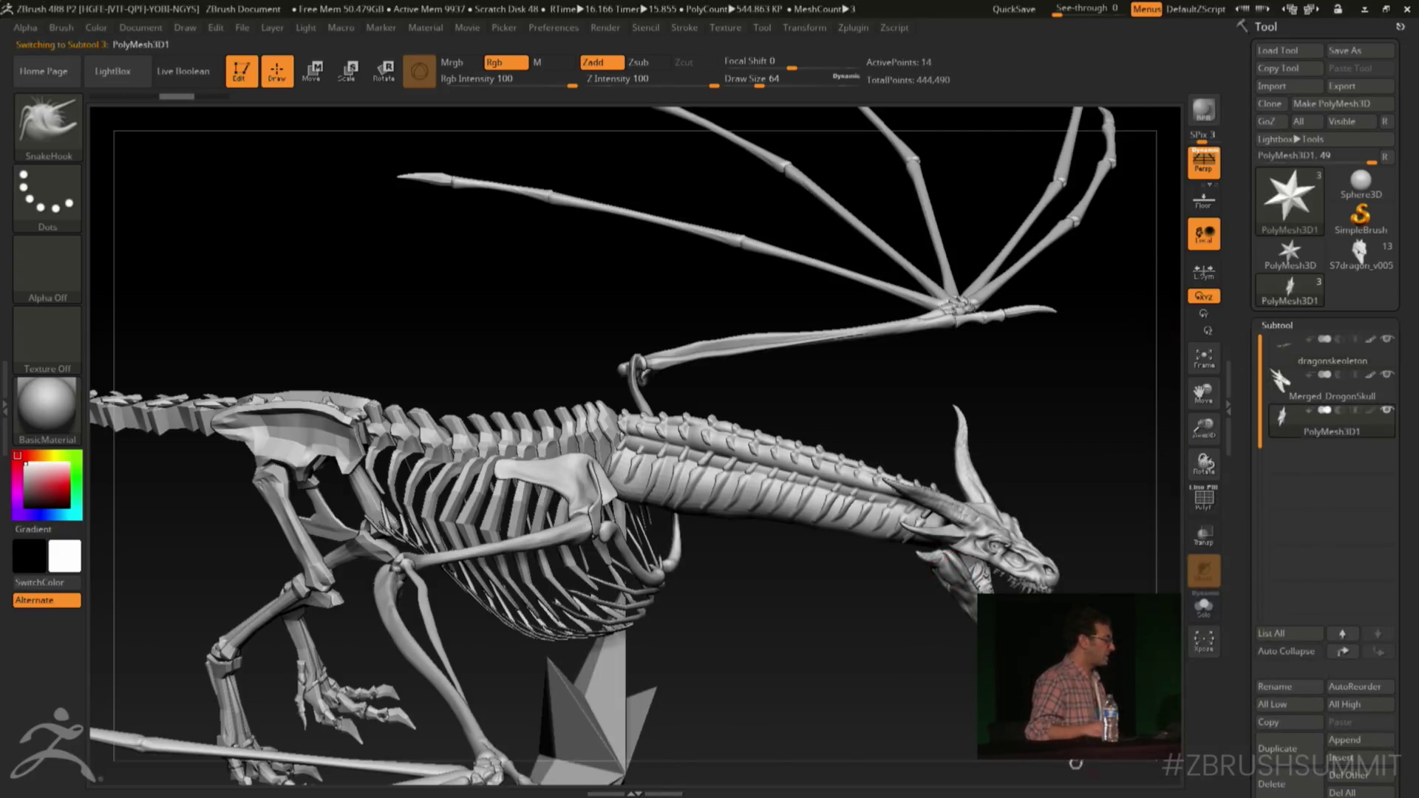
Turn off perspective and frame the skeleton and the star in side profile
drag(1073, 761, 1085, 111)
click(1204, 161)
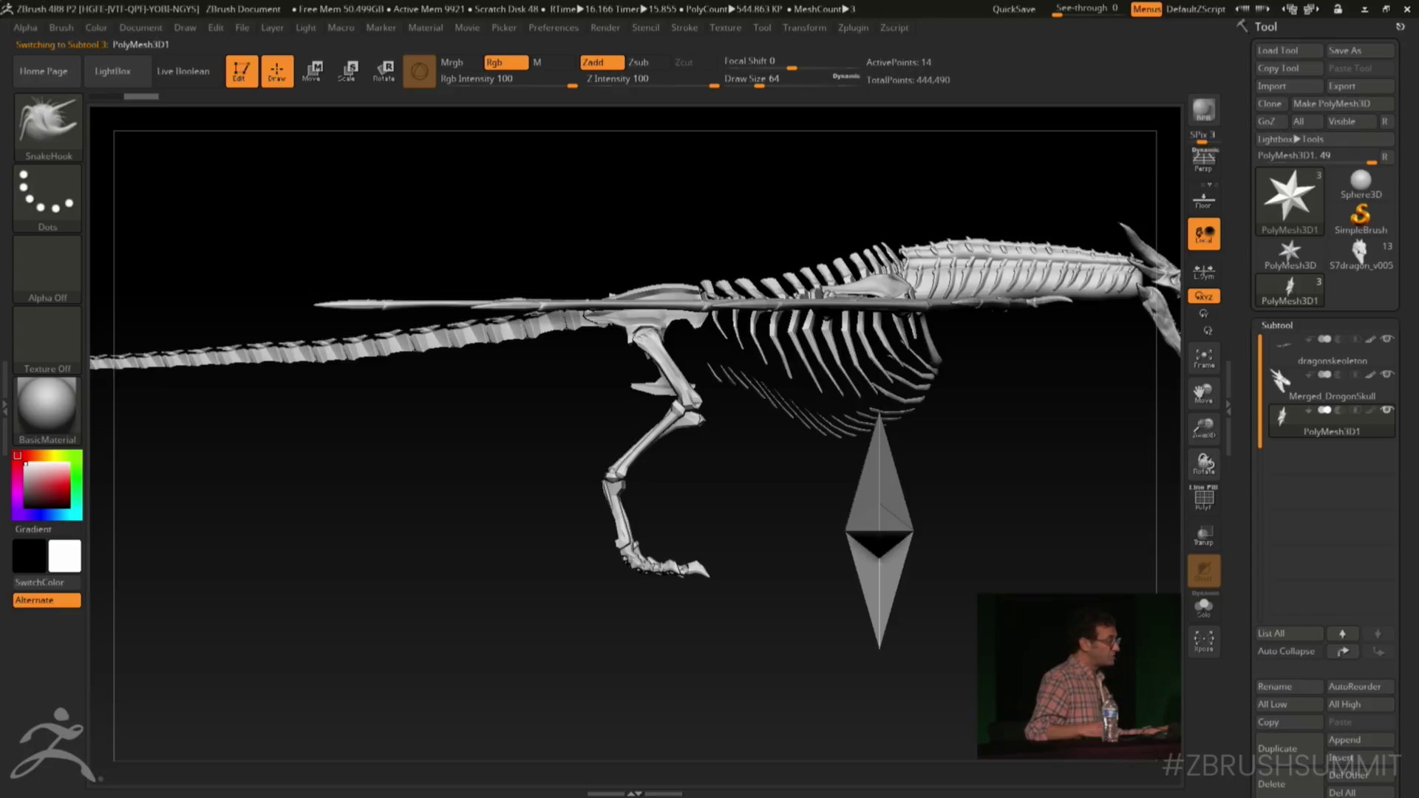
alt+drag(1035, 185, 1009, 257)
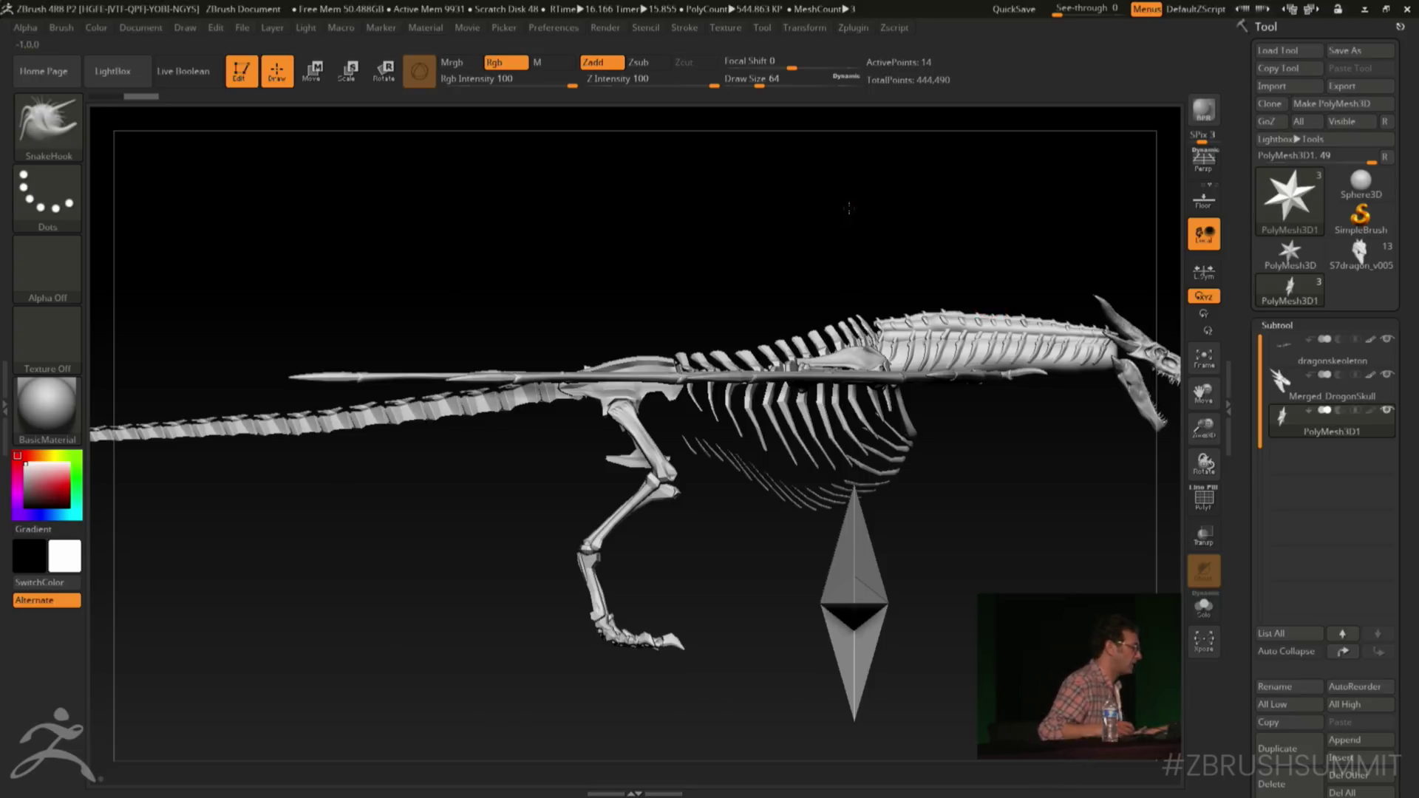
alt+drag(849, 209, 887, 158)
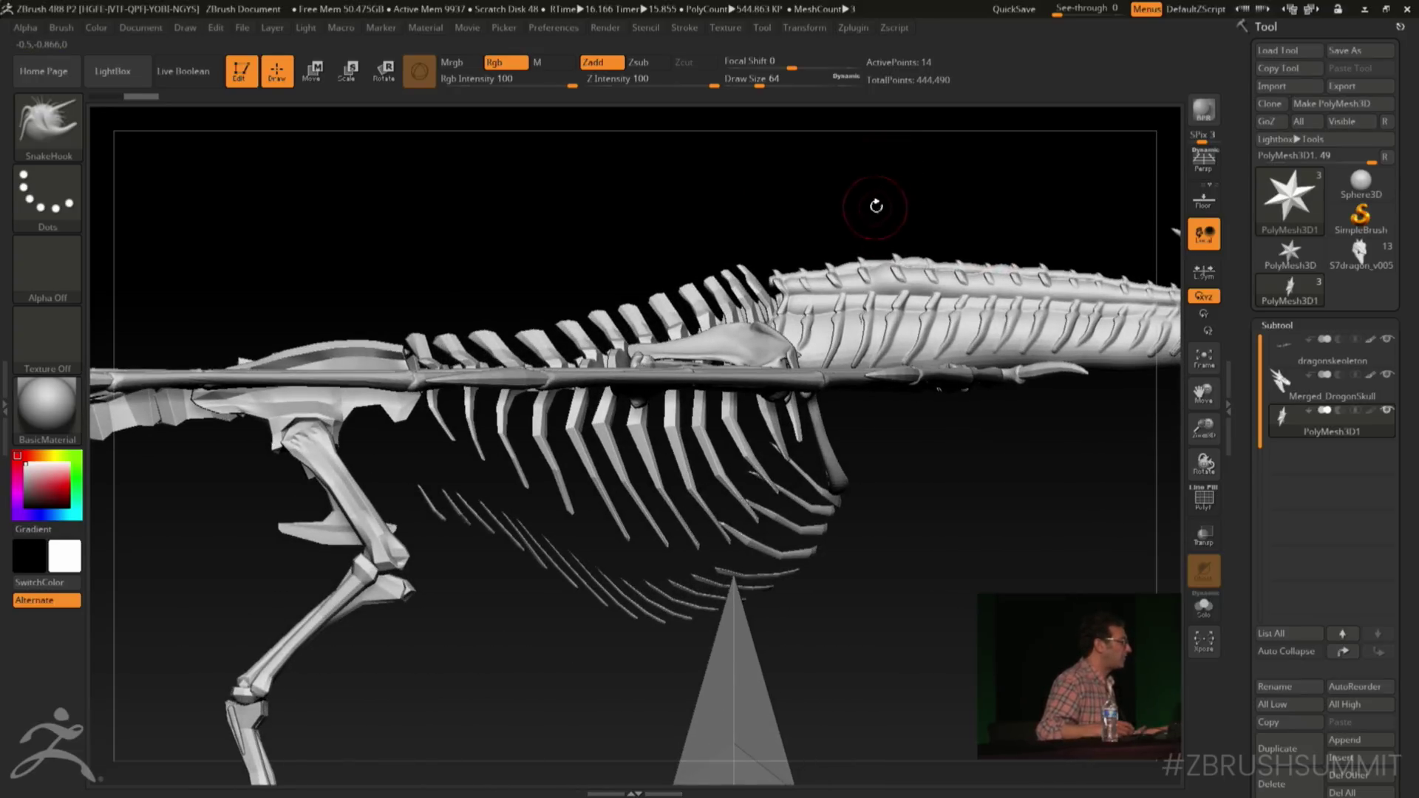
mouse_move(876, 206)
mouse_down()
mouse_move(1035, 557)
mouse_move(898, 458)
mouse_move(890, 386)
mouse_move(957, 574)
mouse_move(967, 543)
mouse_move(972, 661)
mouse_move(972, 591)
mouse_up()
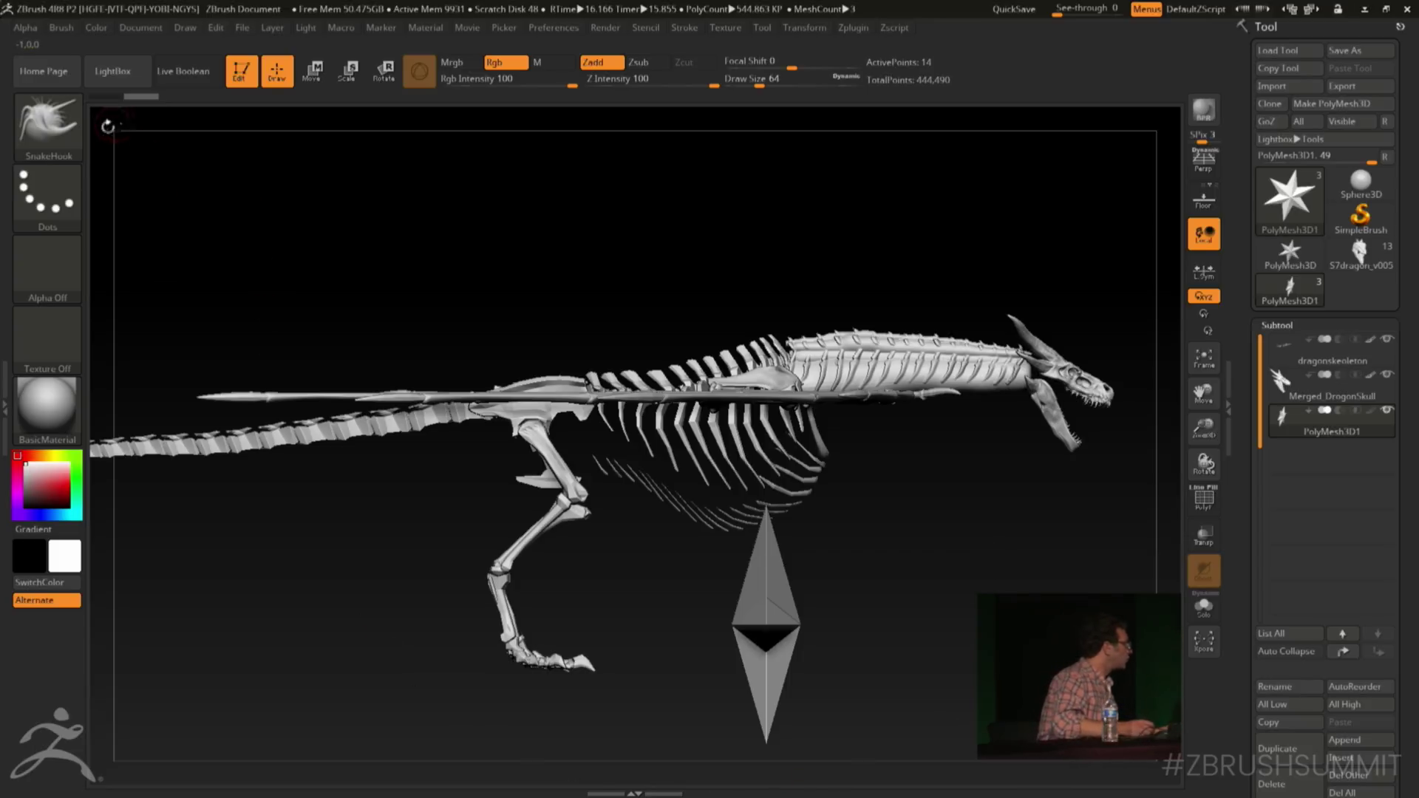
Choose the IMM Primitives brush with its Insert Sphere mesh and bring up the transform and symmetry settings
click(47, 122)
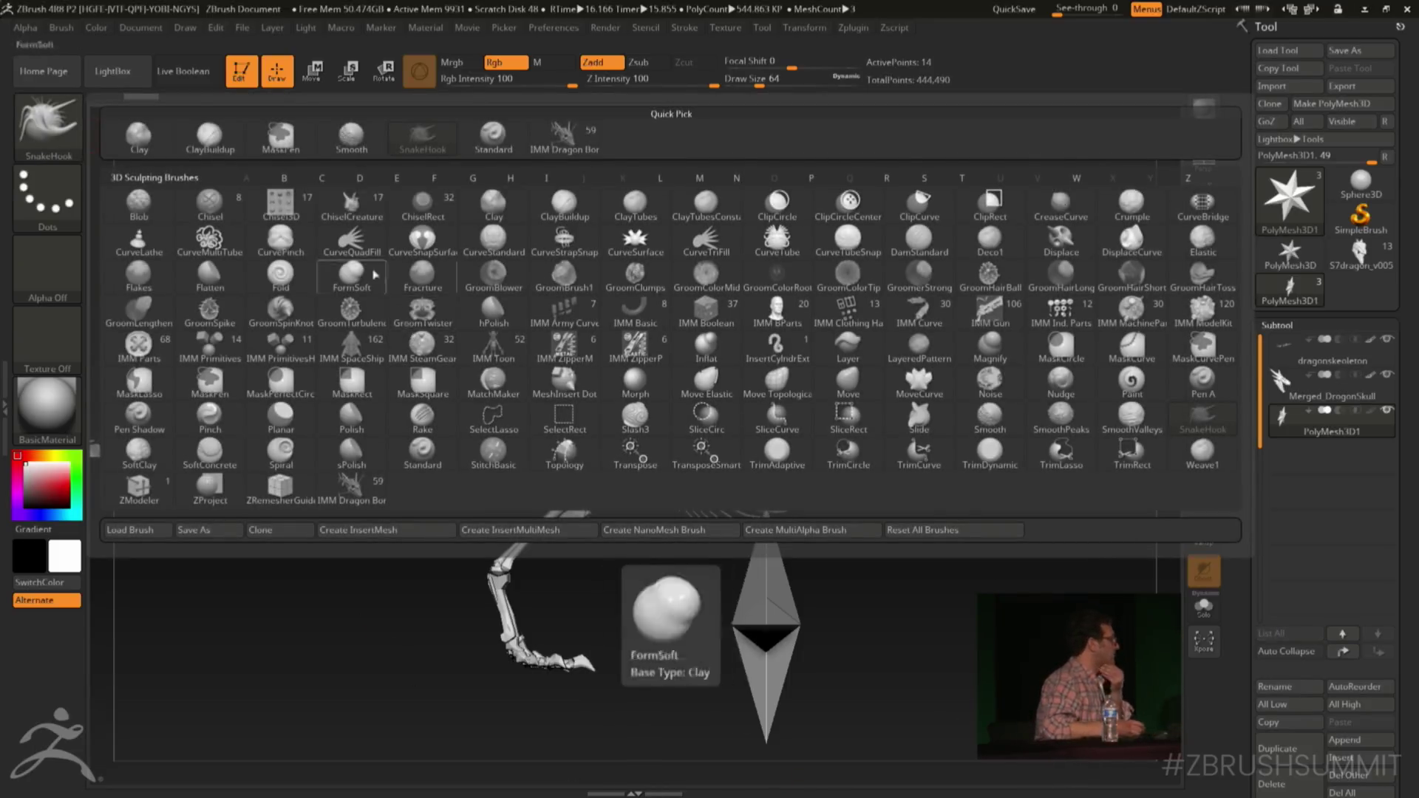
click(210, 345)
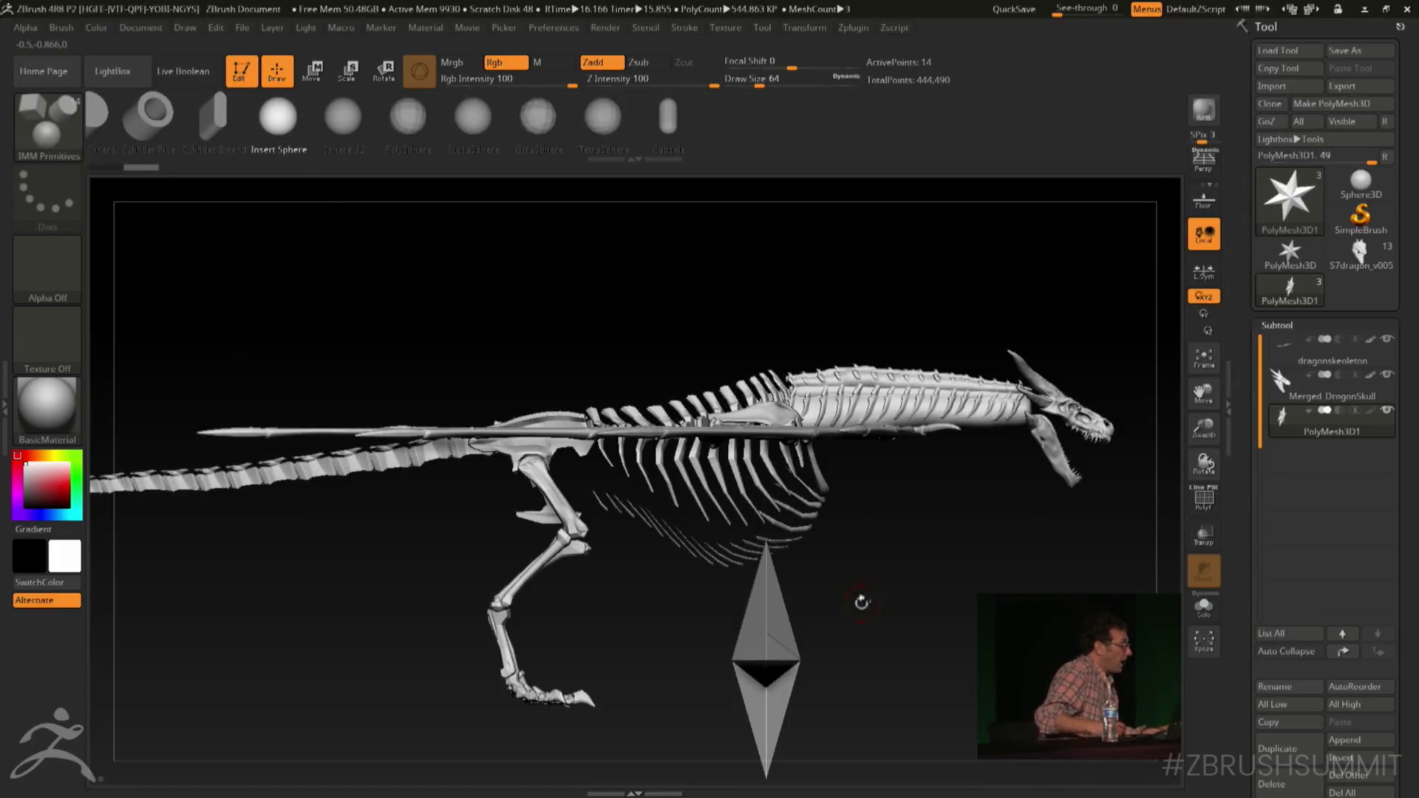
click(829, 30)
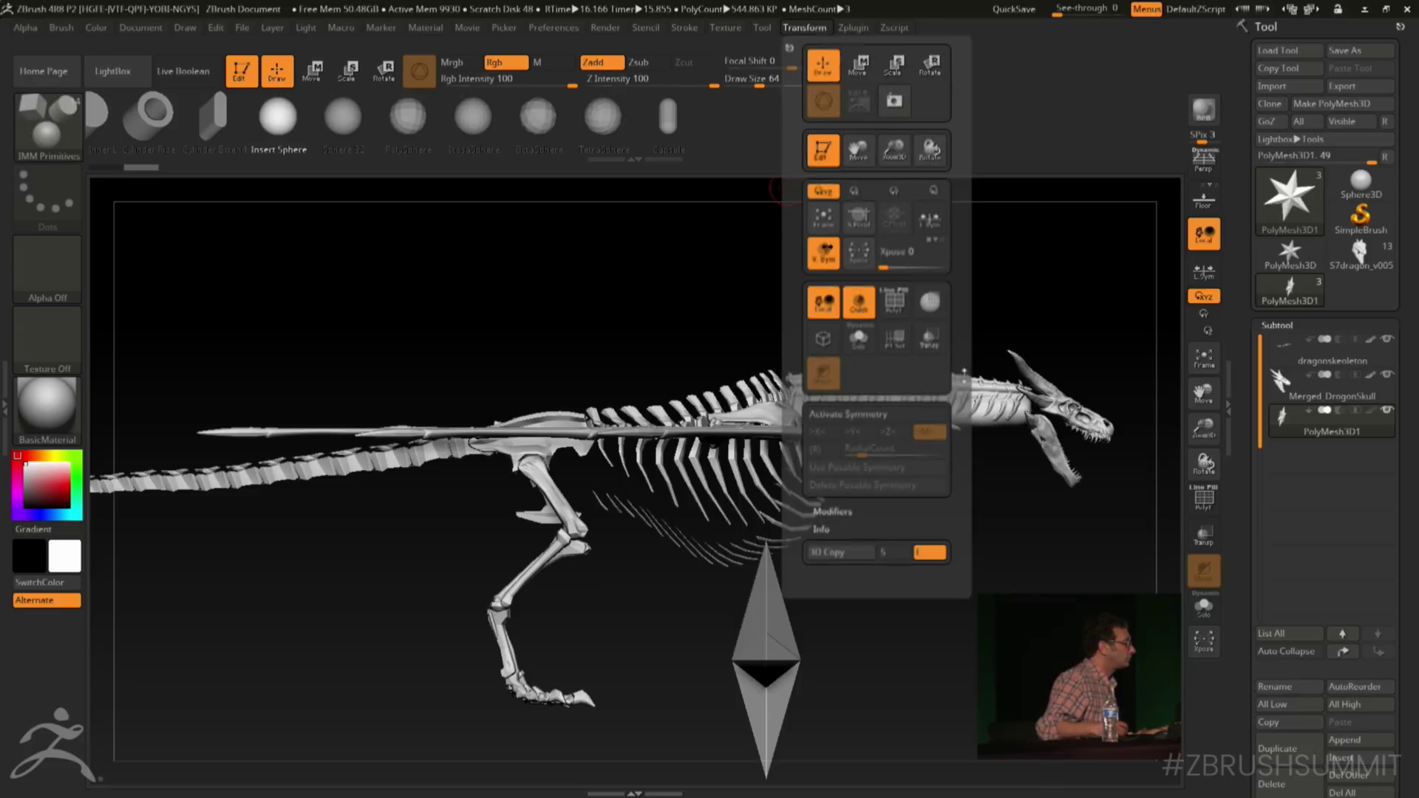
Undo the first stroke, insert a large sphere on the star subtool near the rib cage, and check its placement from above
drag(909, 518, 951, 714)
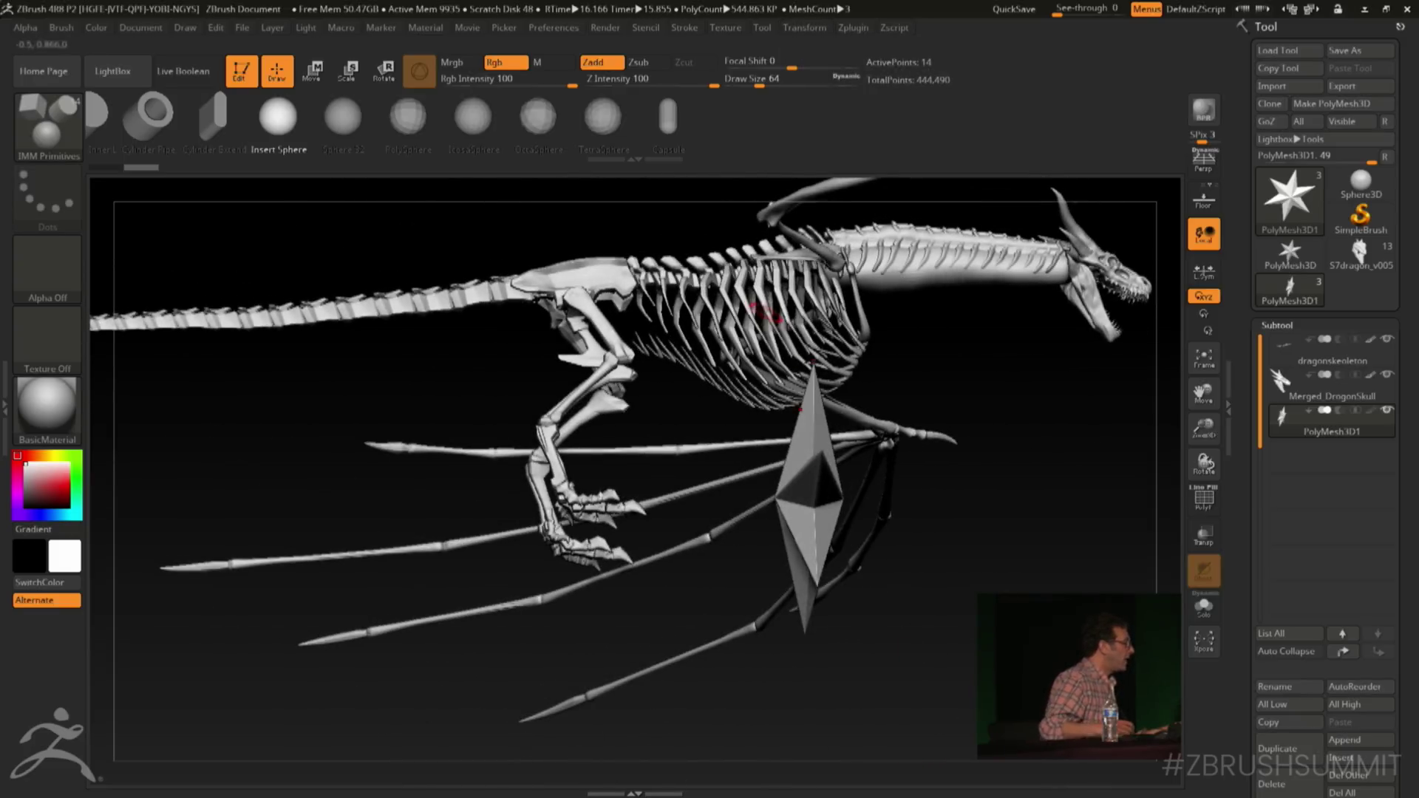
mouse_move(934, 390)
mouse_down()
mouse_move(924, 481)
mouse_move(933, 410)
mouse_up()
key(ctrl+z)
mouse_move(917, 298)
mouse_down()
mouse_move(828, 584)
mouse_move(778, 516)
mouse_up()
drag(651, 473, 651, 355)
drag(933, 259, 1033, 413)
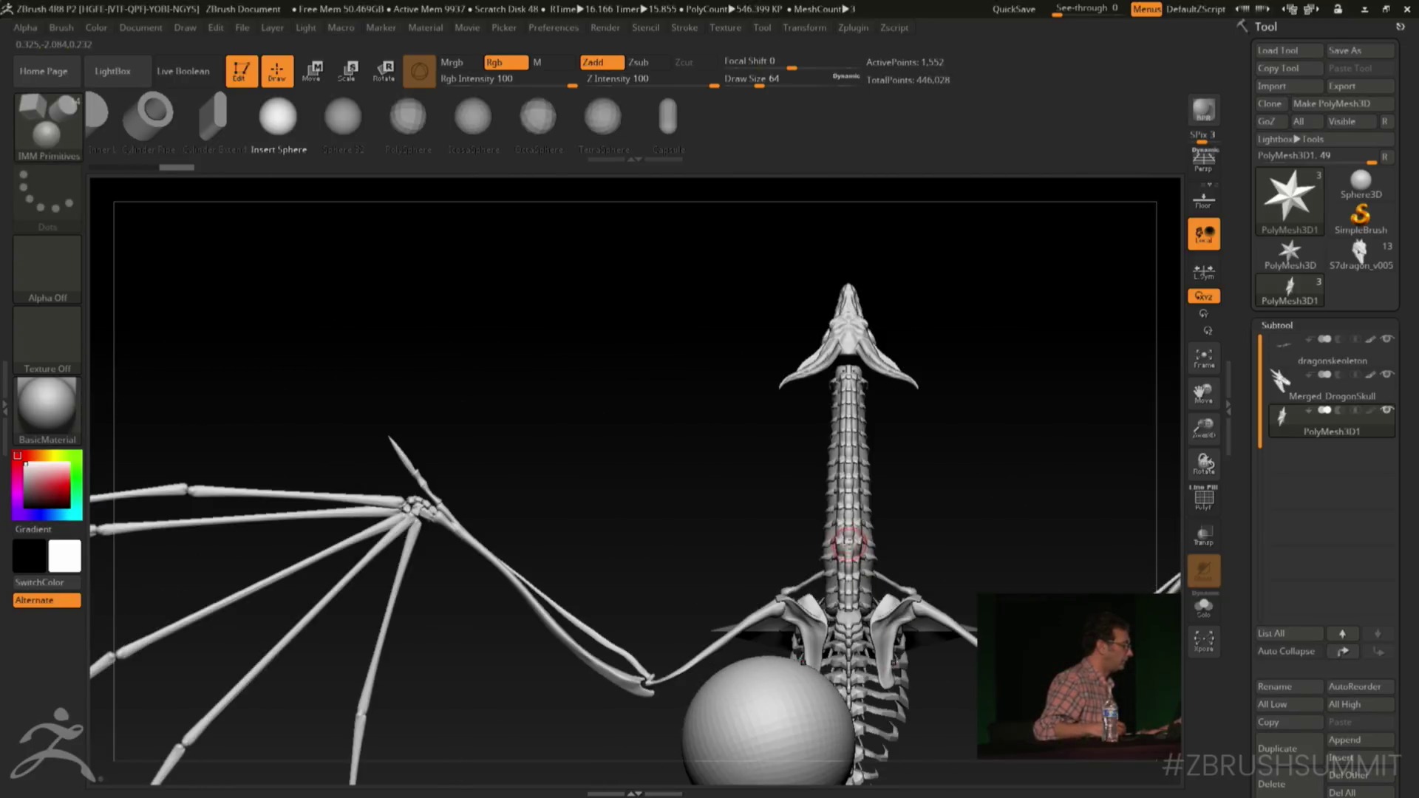
Undo the off-centre sphere, insert a new large one centred on the spine above the shoulders, and check it from the side
key(ctrl+z)
drag(849, 545, 850, 628)
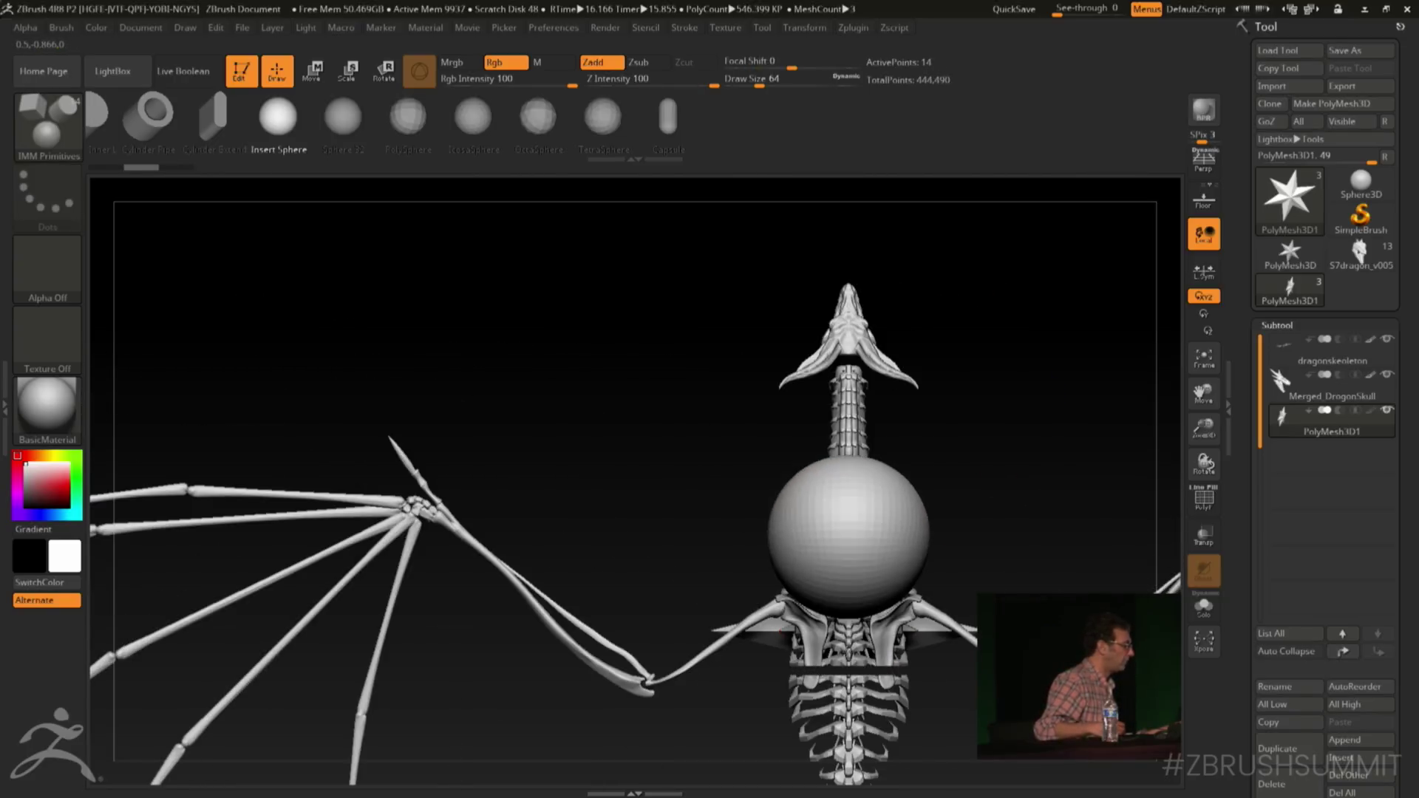
mouse_move(976, 557)
mouse_down()
mouse_move(1013, 408)
mouse_move(1054, 364)
mouse_move(916, 646)
mouse_up()
Hide the original star mesh so only the inserted sphere shows, and delete the hidden geometry from the subtool
ctrl+shift+click(780, 558)
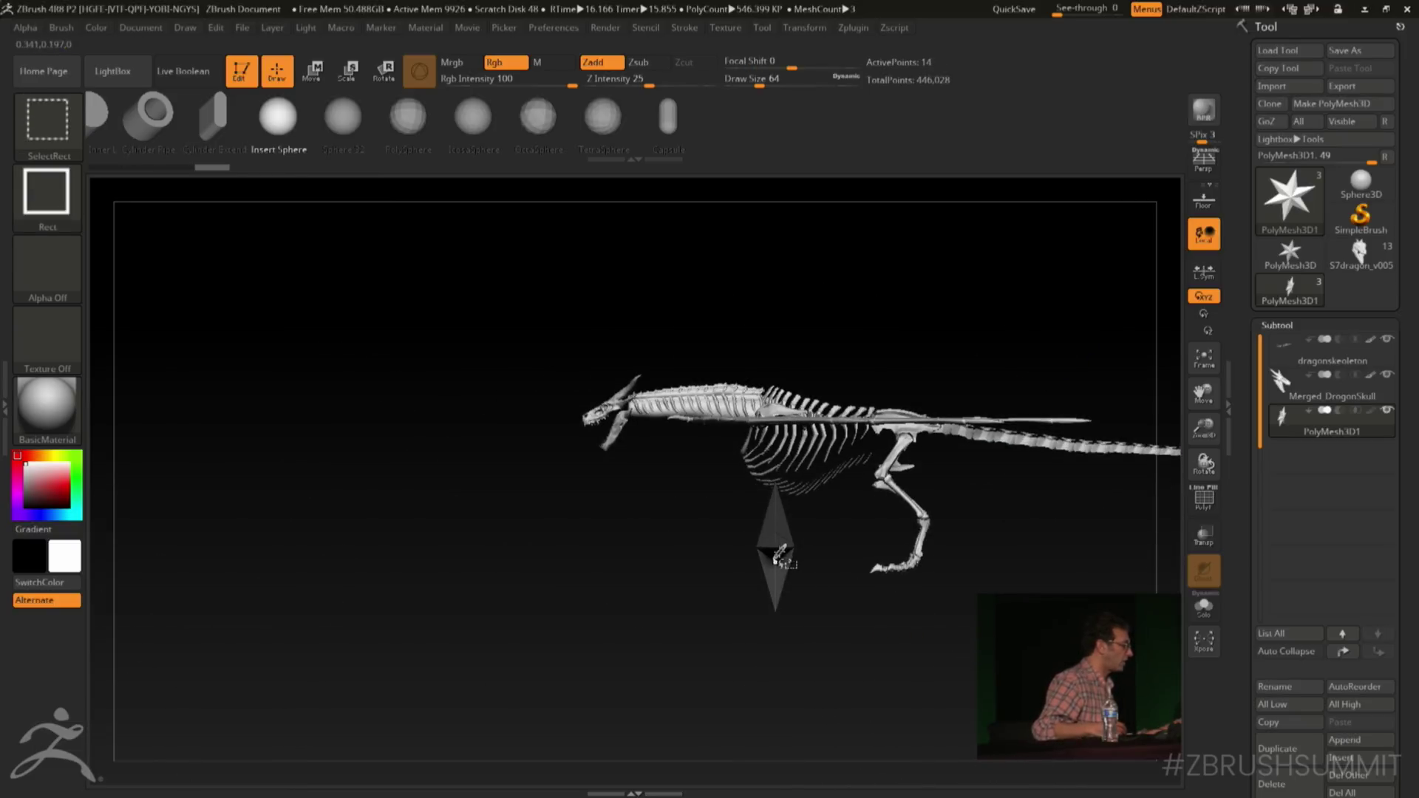
ctrl+shift+click(779, 558)
drag(1238, 571, 1258, 366)
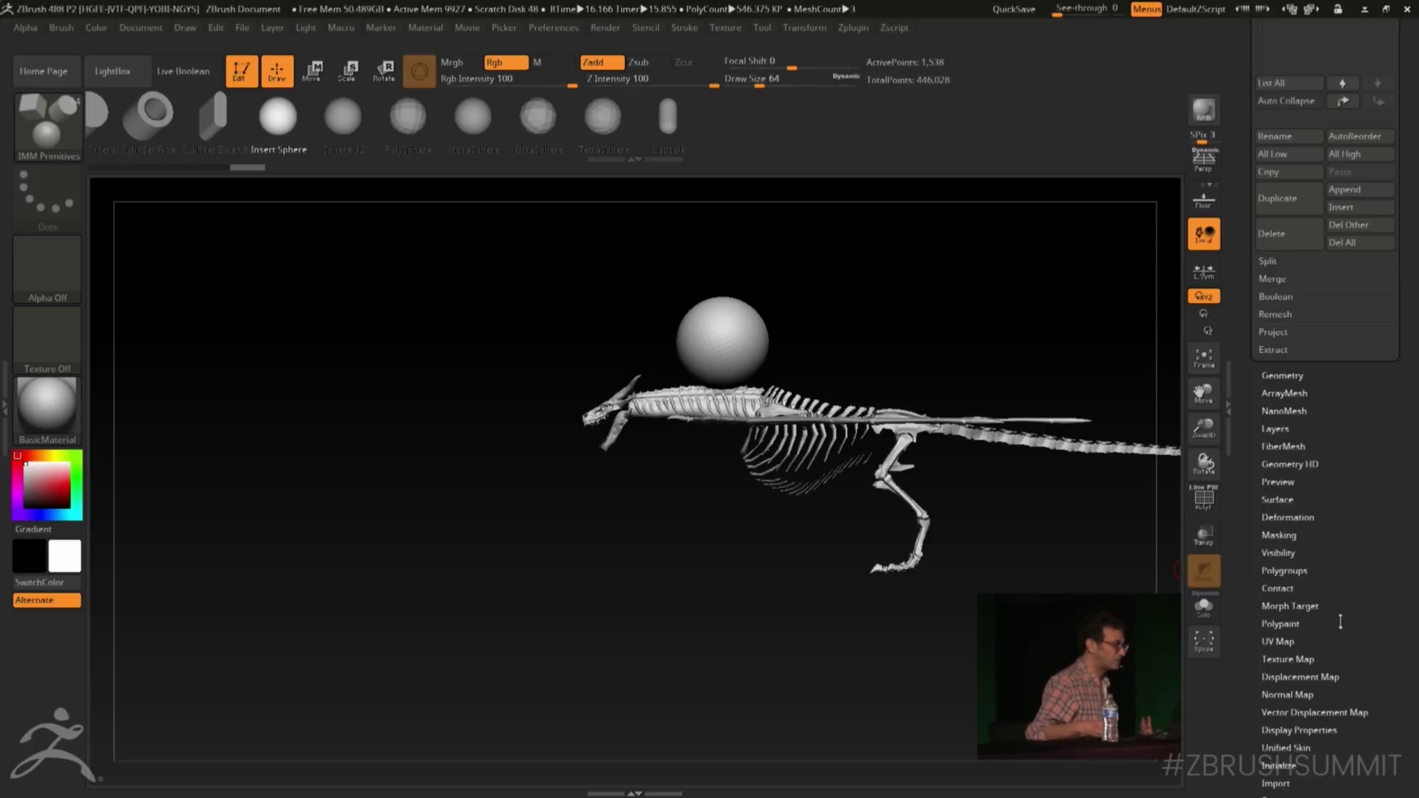
drag(1340, 623, 1325, 399)
click(1294, 277)
drag(1355, 216, 1306, 359)
click(1318, 436)
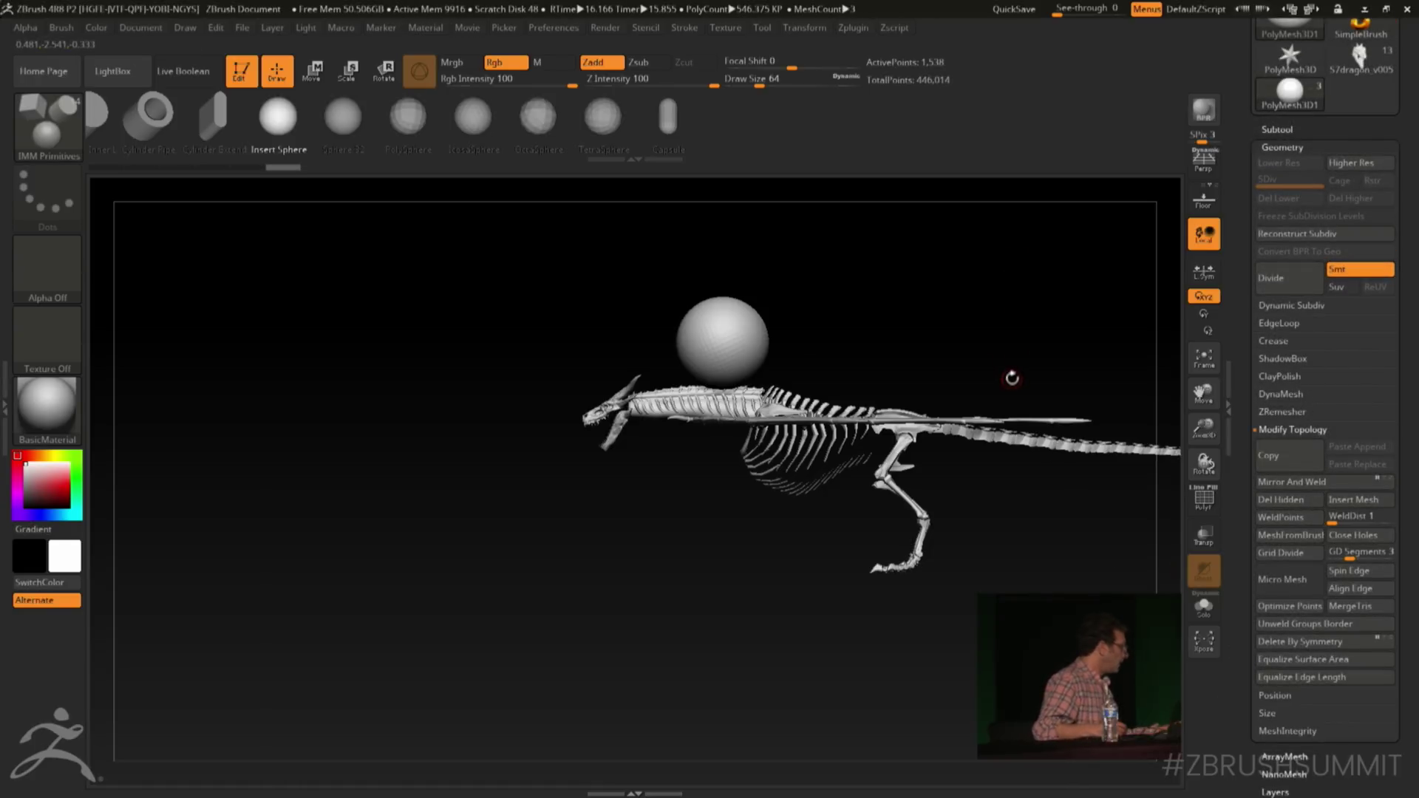
Turn off the gizmo, move the sphere down into the rib cage using the transpose line, and stretch it lengthwise into an ellipsoid
key(w)
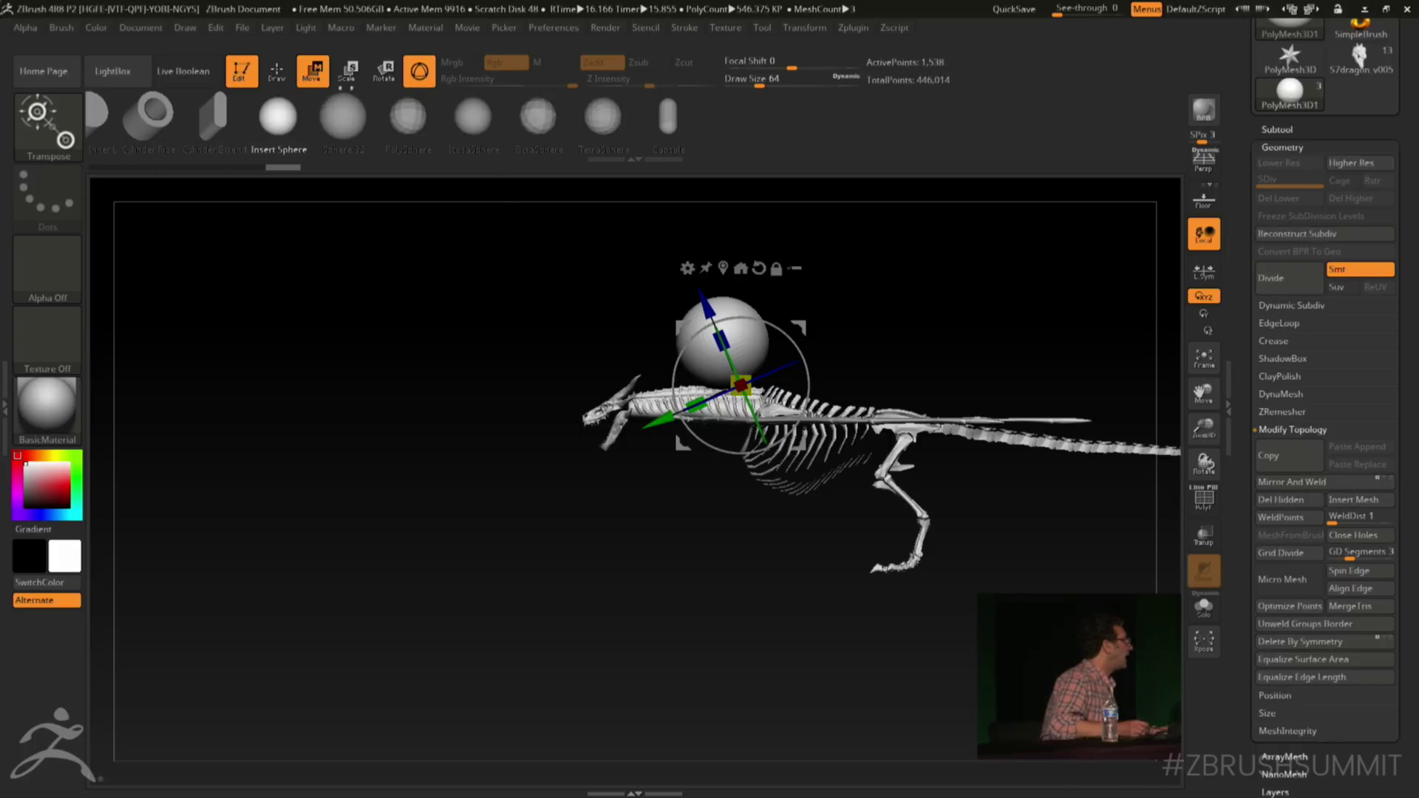
click(288, 85)
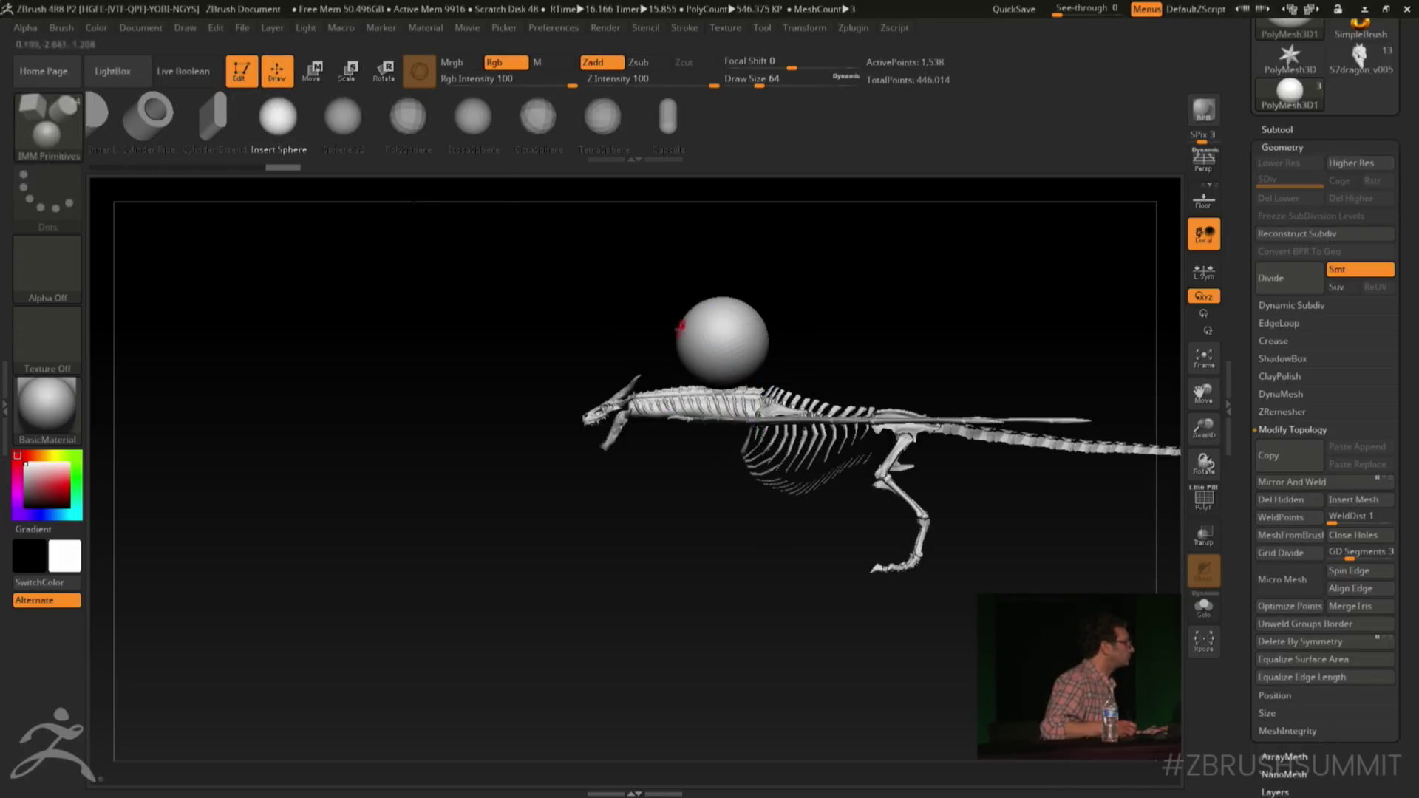
key(w)
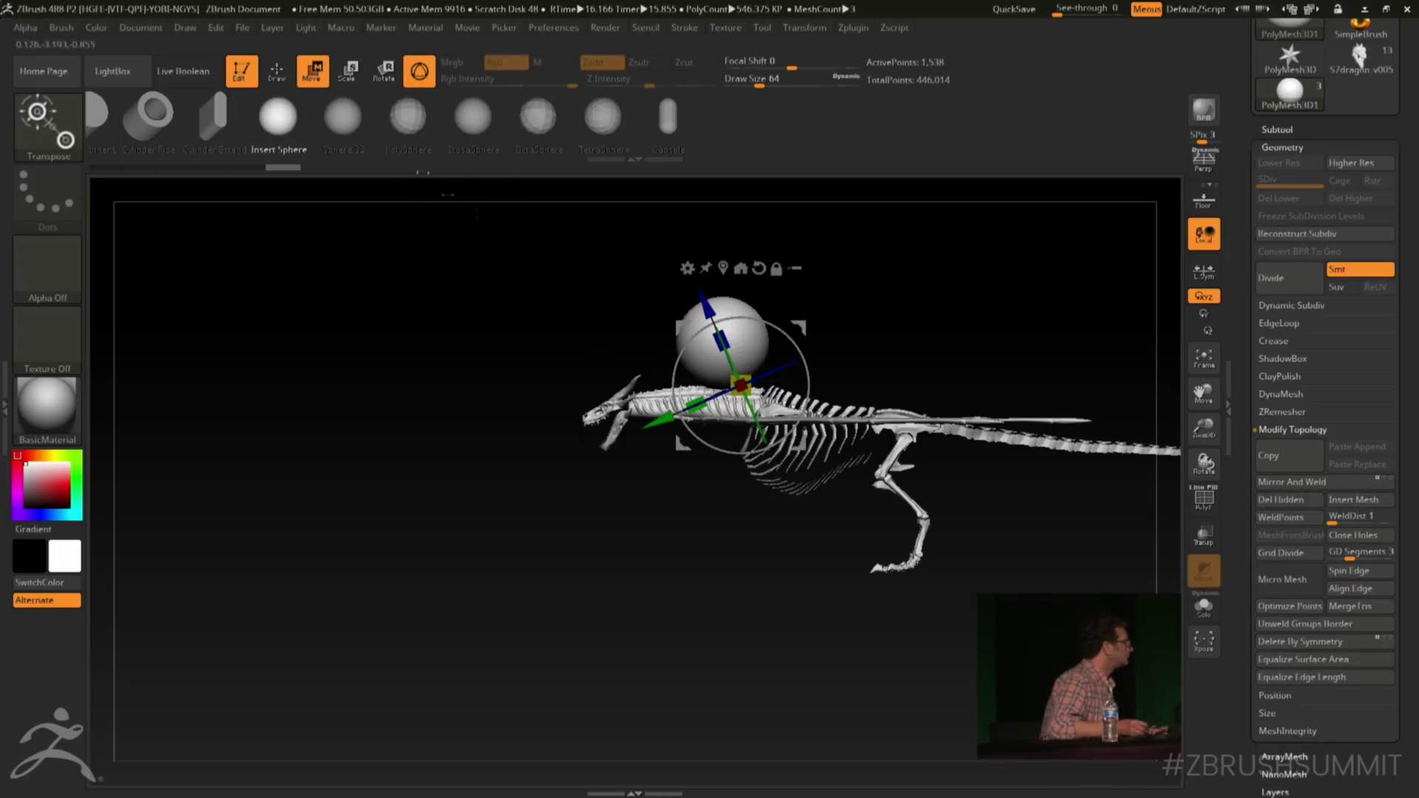
click(419, 71)
drag(738, 327, 830, 547)
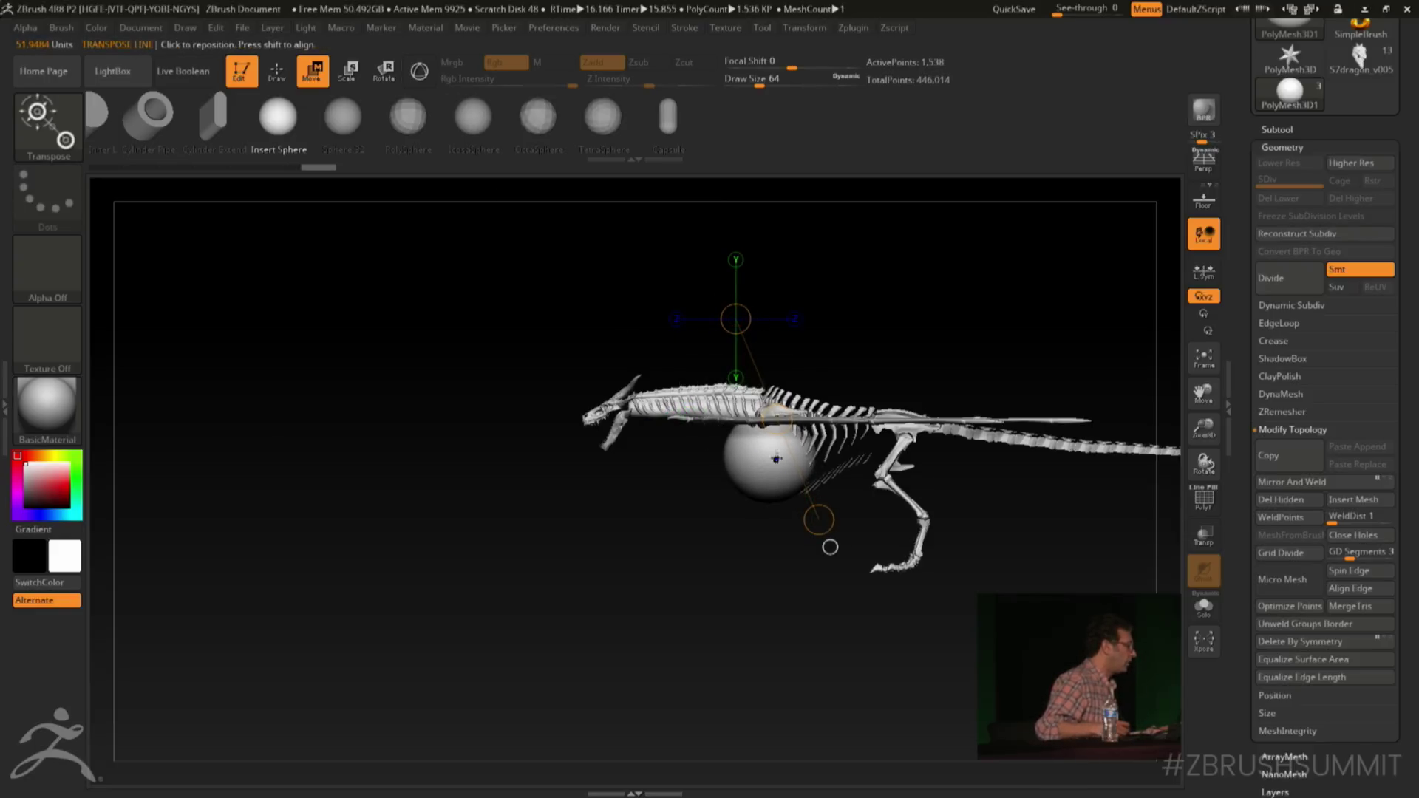
drag(708, 453, 862, 453)
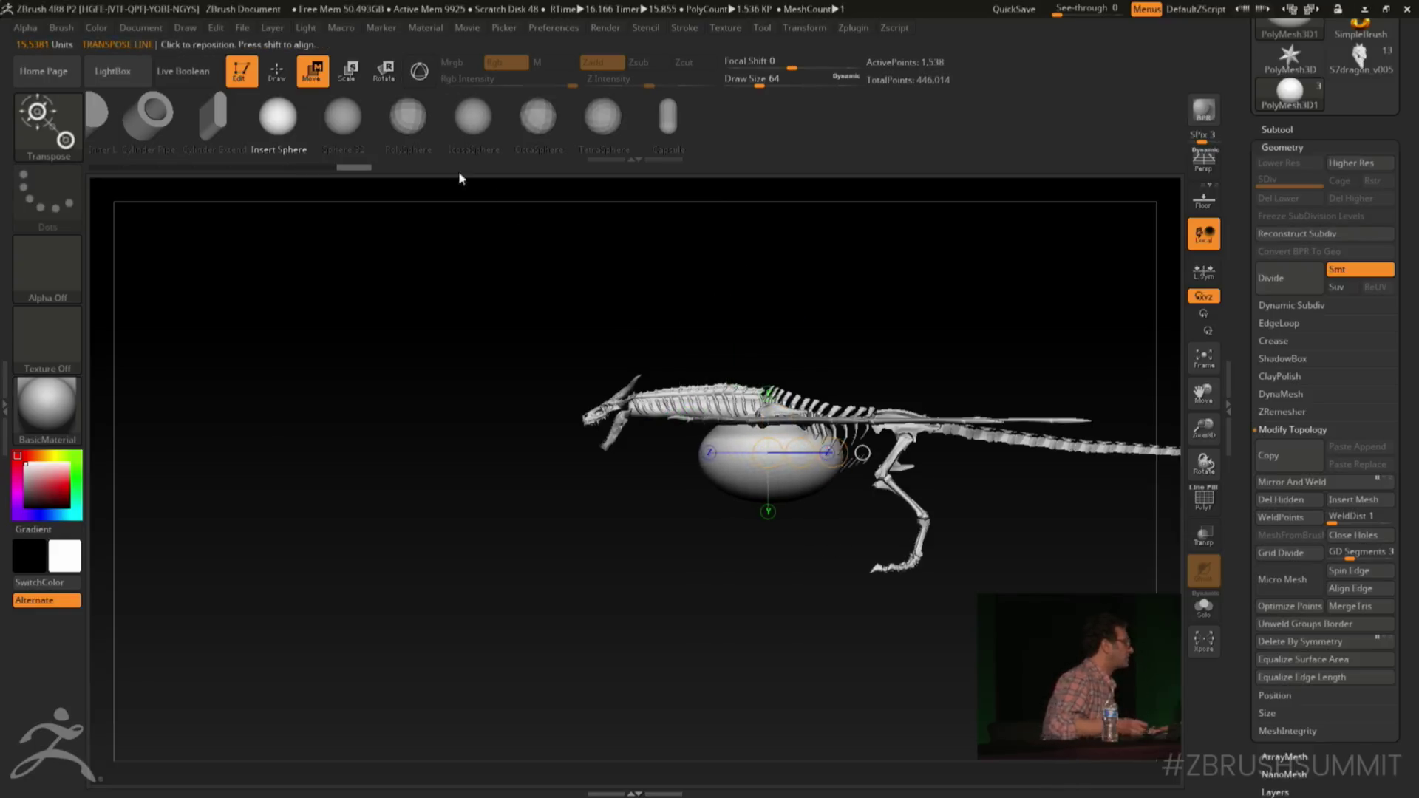
Return to draw mode, set the draw size to 773, and view the ellipsoid and skeleton at an angle
click(277, 71)
key(space)
mouse_move(739, 430)
mouse_down()
mouse_move(846, 339)
mouse_move(827, 333)
mouse_move(839, 320)
mouse_up()
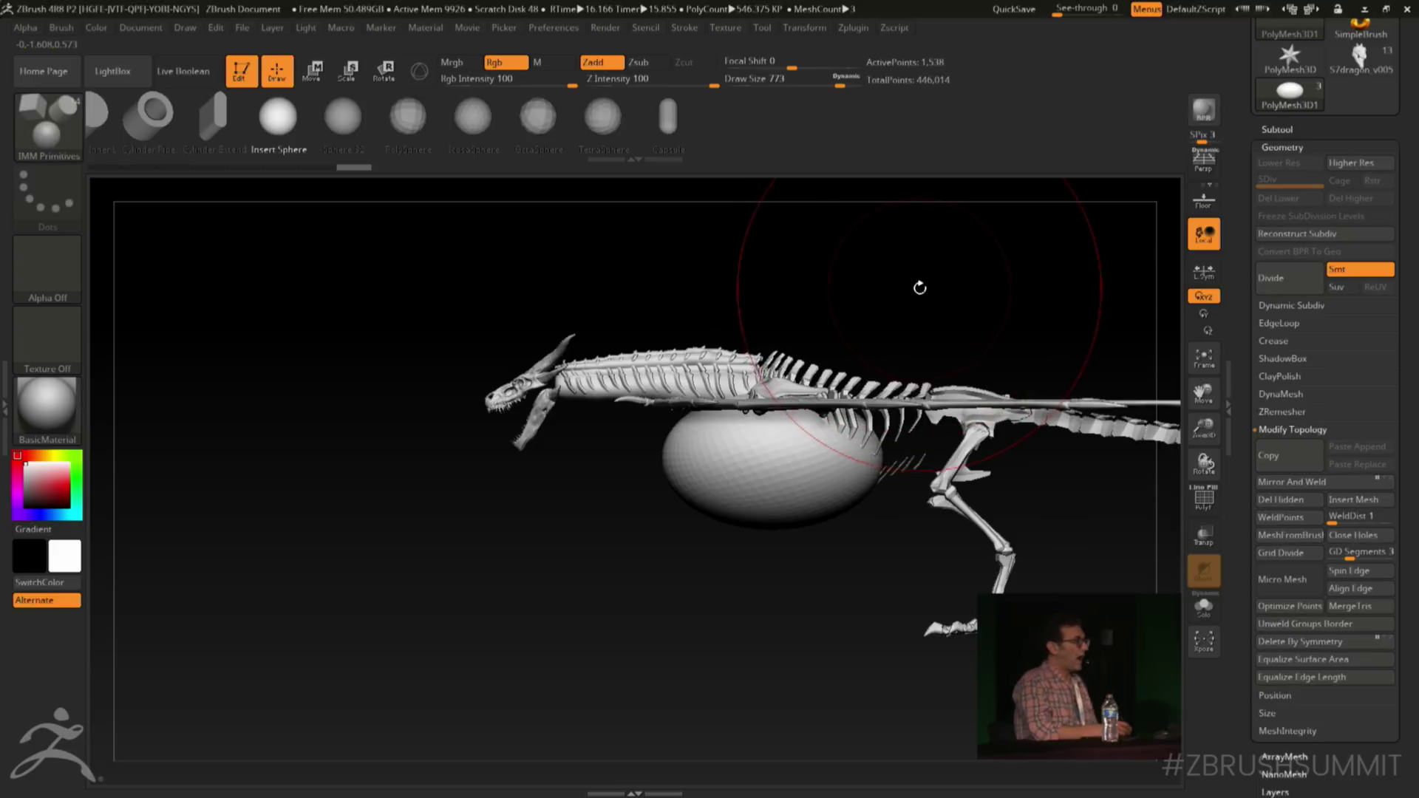
mouse_move(919, 288)
mouse_down()
mouse_move(953, 272)
mouse_move(902, 314)
mouse_up()
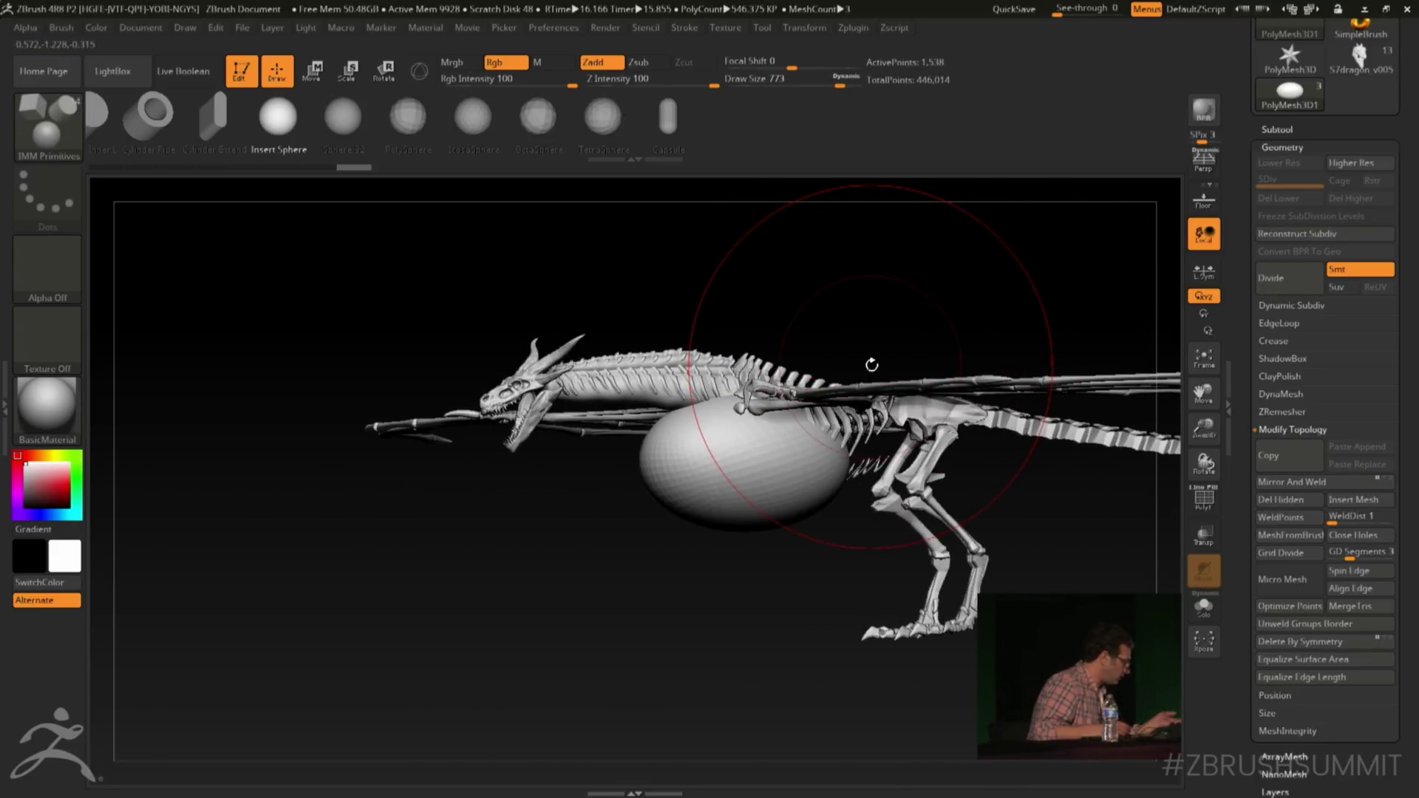
key(b)
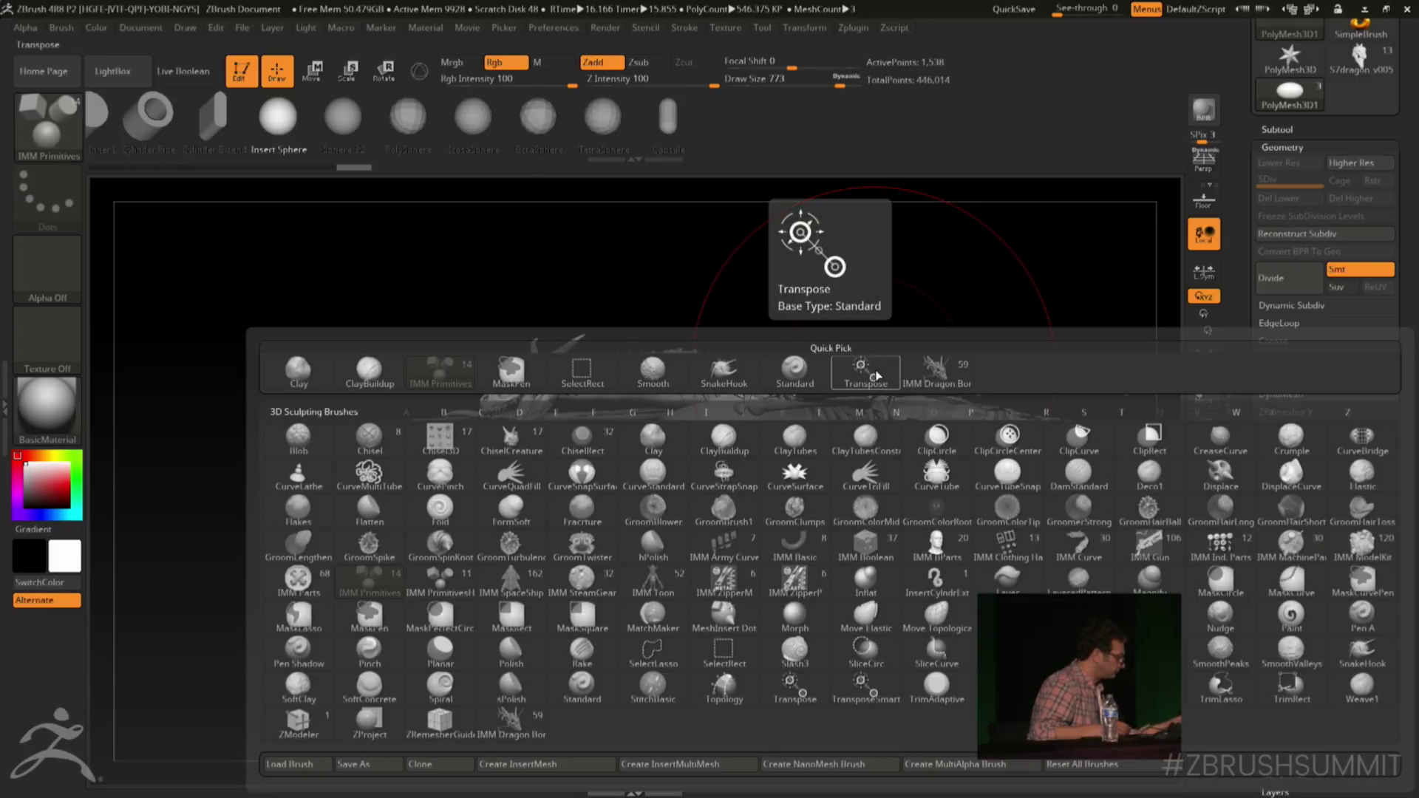
key(i)
key(a)
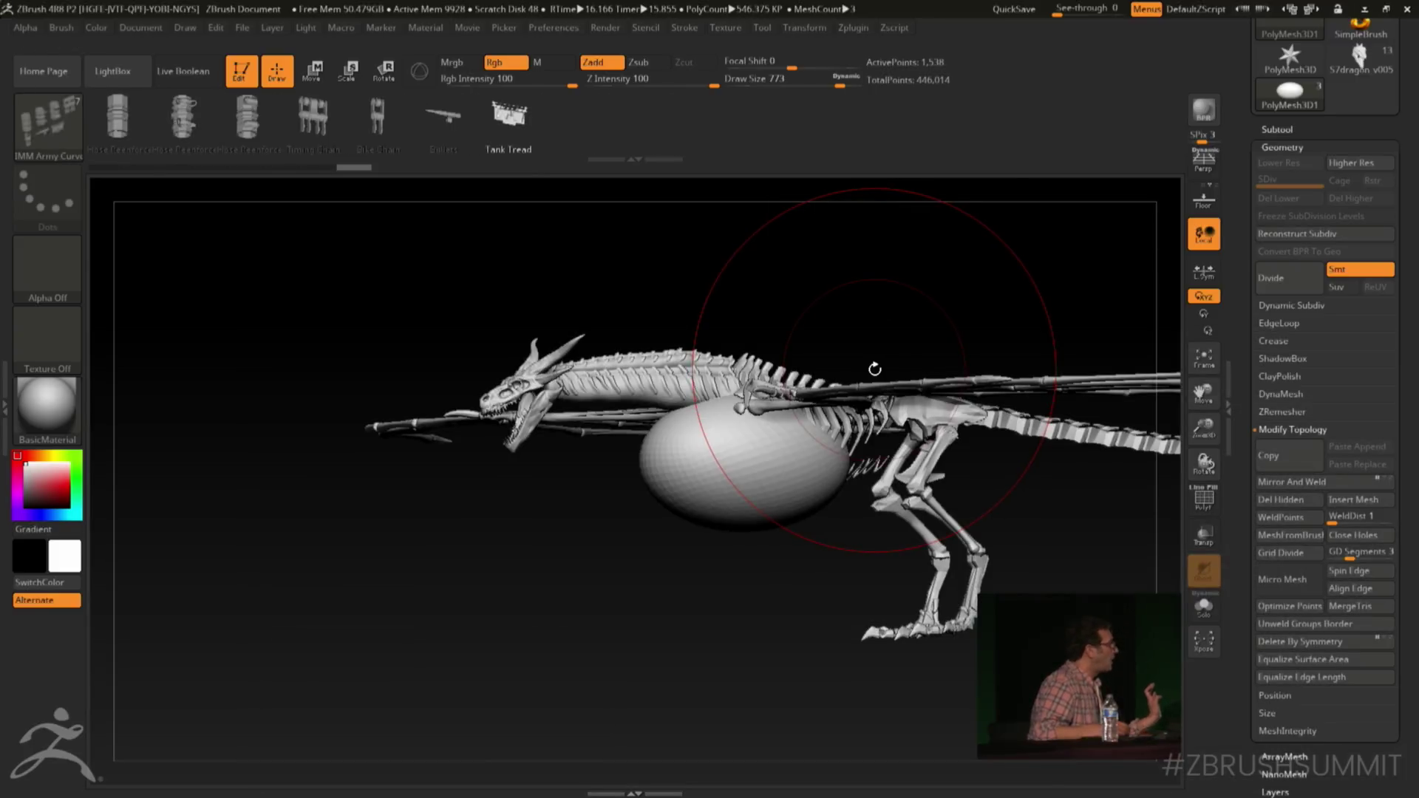
key(b)
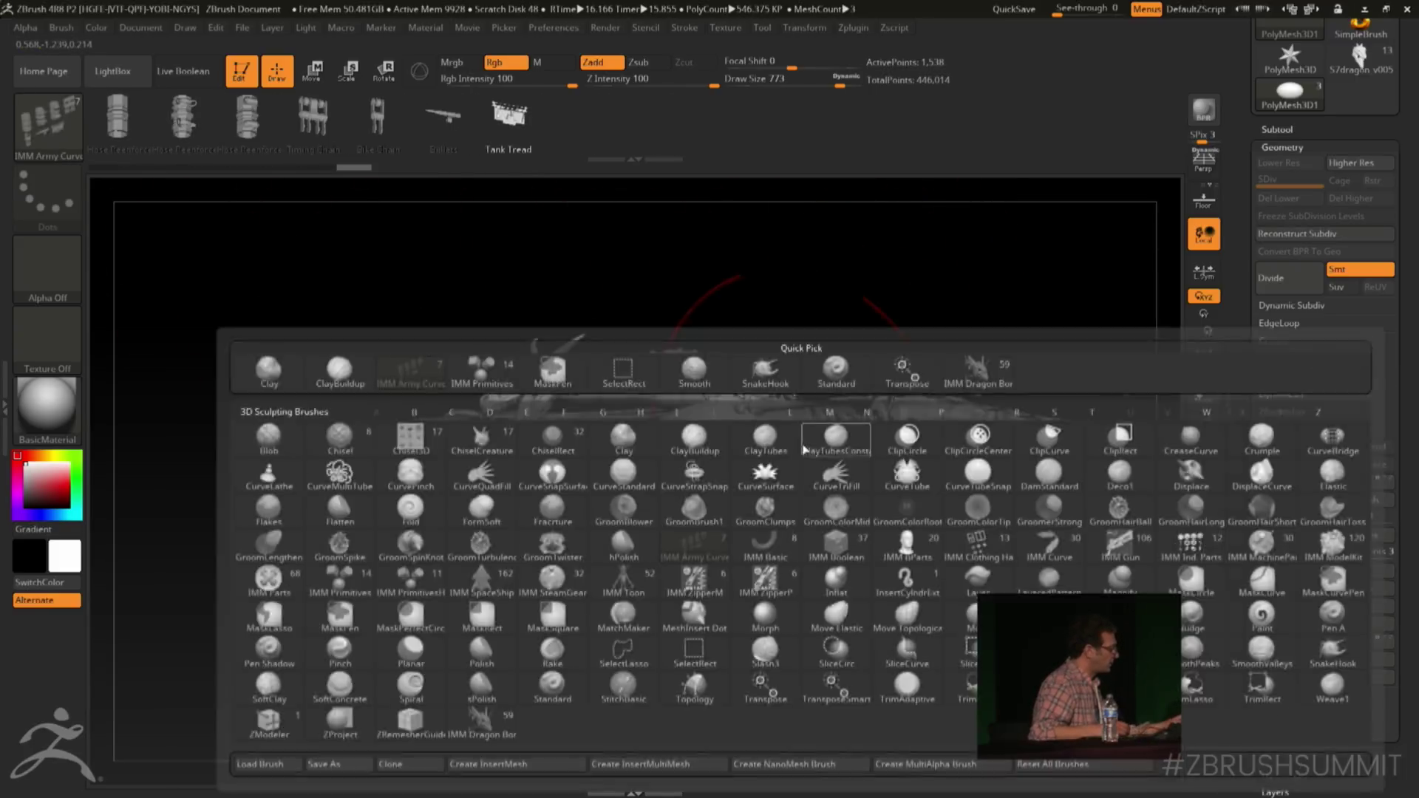
key(i)
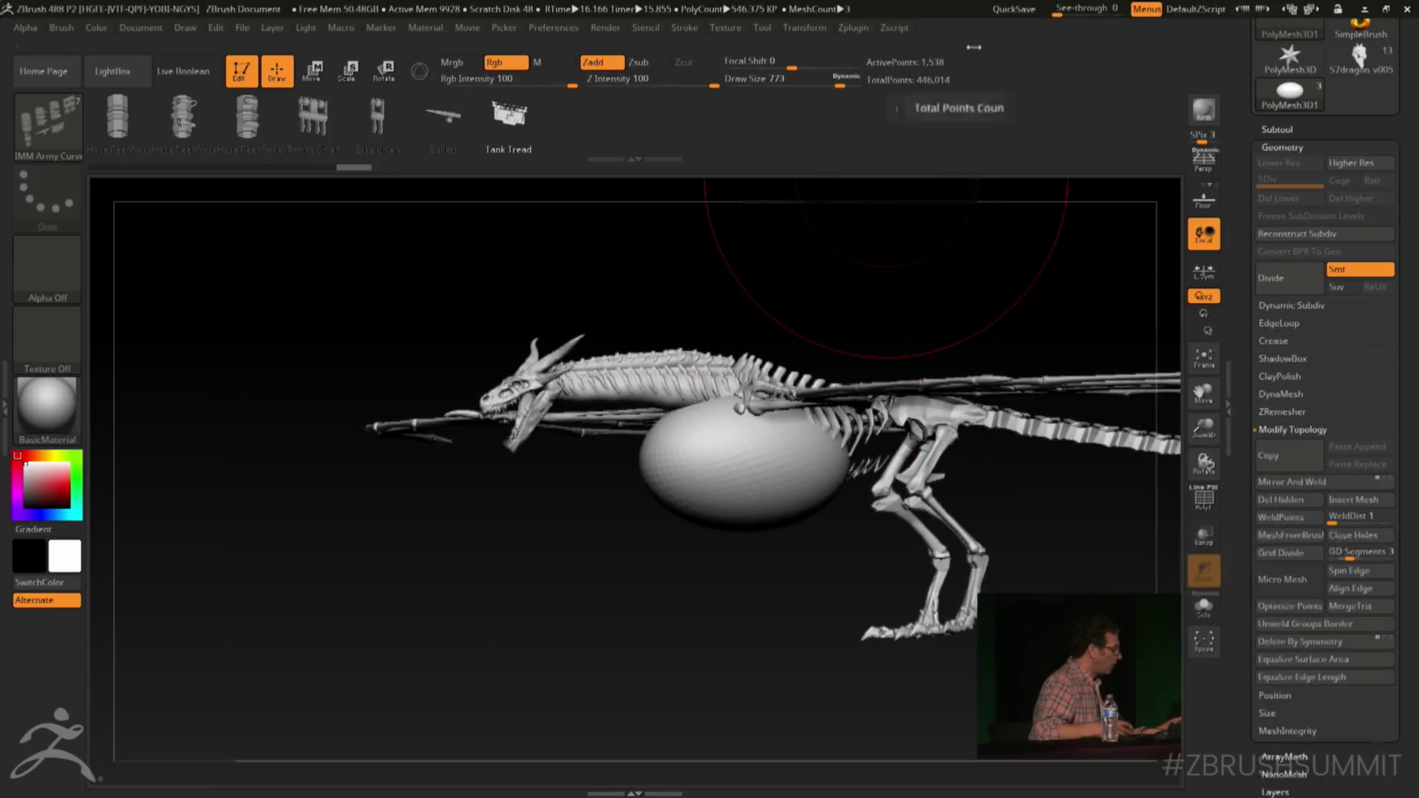
Choose the Move brush for shaping the ellipsoid and set its draw size to 714
key(b)
key(m)
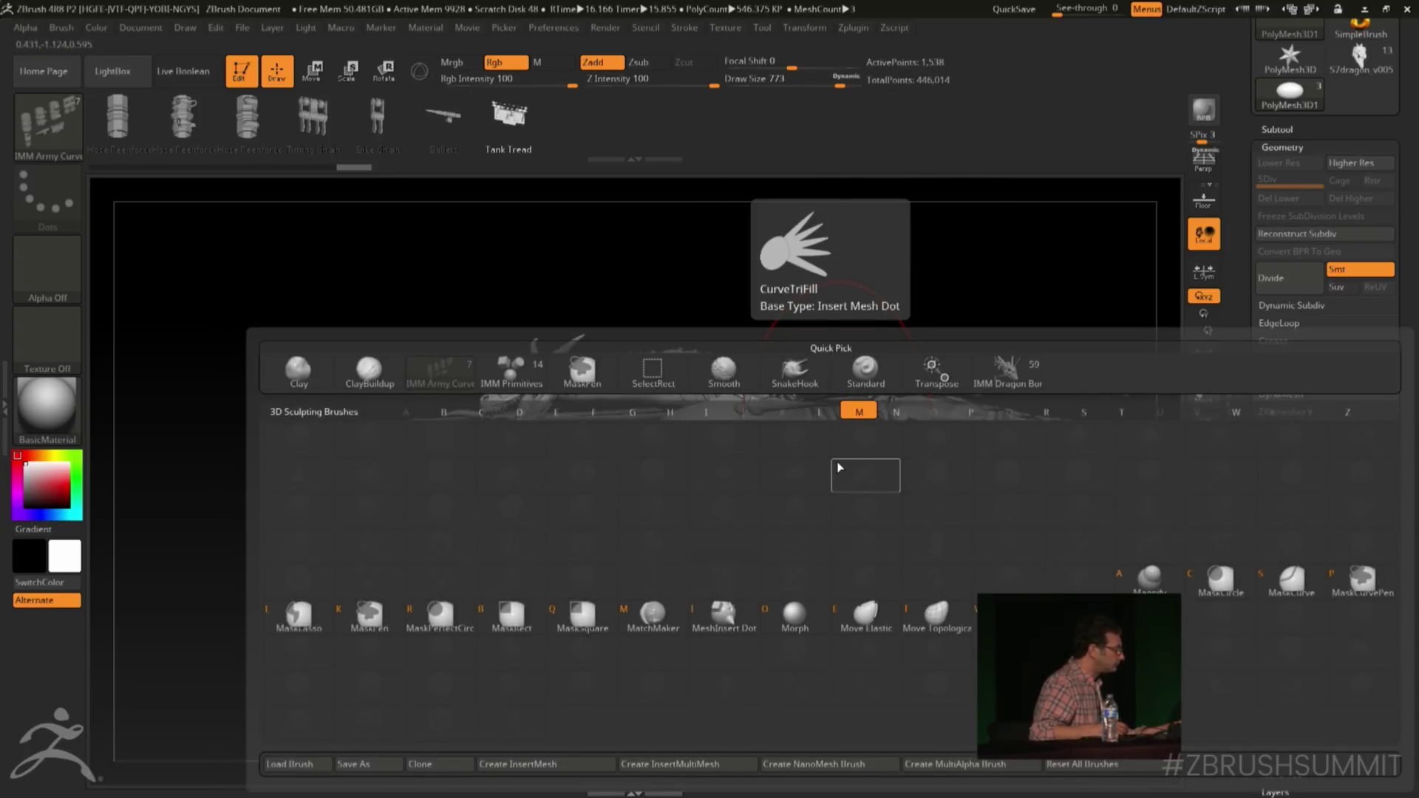
key(v)
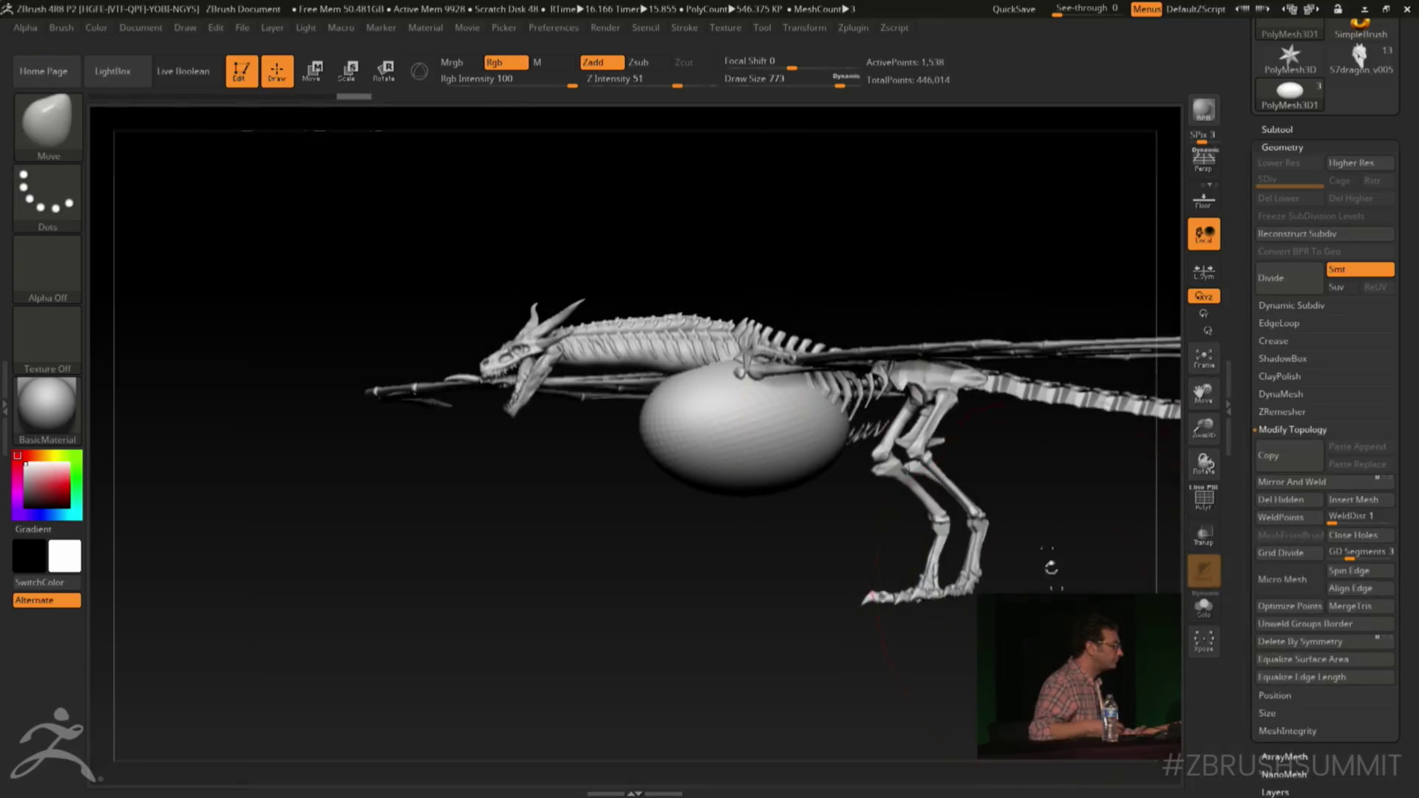
key(space)
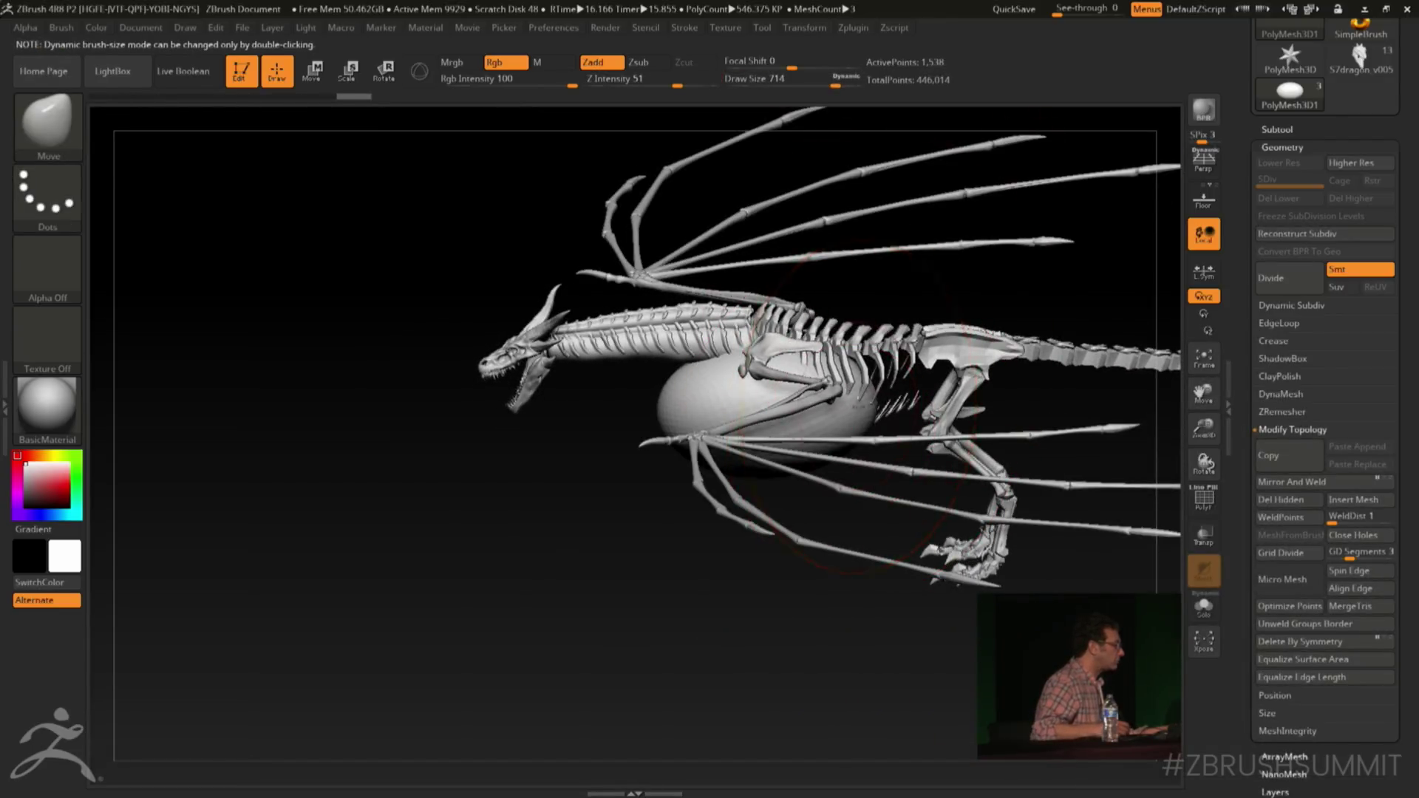
Reduce the draw size to 559 and pull the ellipsoid into an egg-shaped torso volume that fills the rib cage
mouse_move(843, 384)
mouse_down()
mouse_move(946, 332)
mouse_move(976, 270)
mouse_move(959, 248)
mouse_move(1005, 222)
mouse_move(1045, 206)
mouse_move(1106, 241)
mouse_up()
mouse_move(921, 623)
mouse_down()
mouse_move(858, 561)
mouse_move(764, 405)
mouse_up()
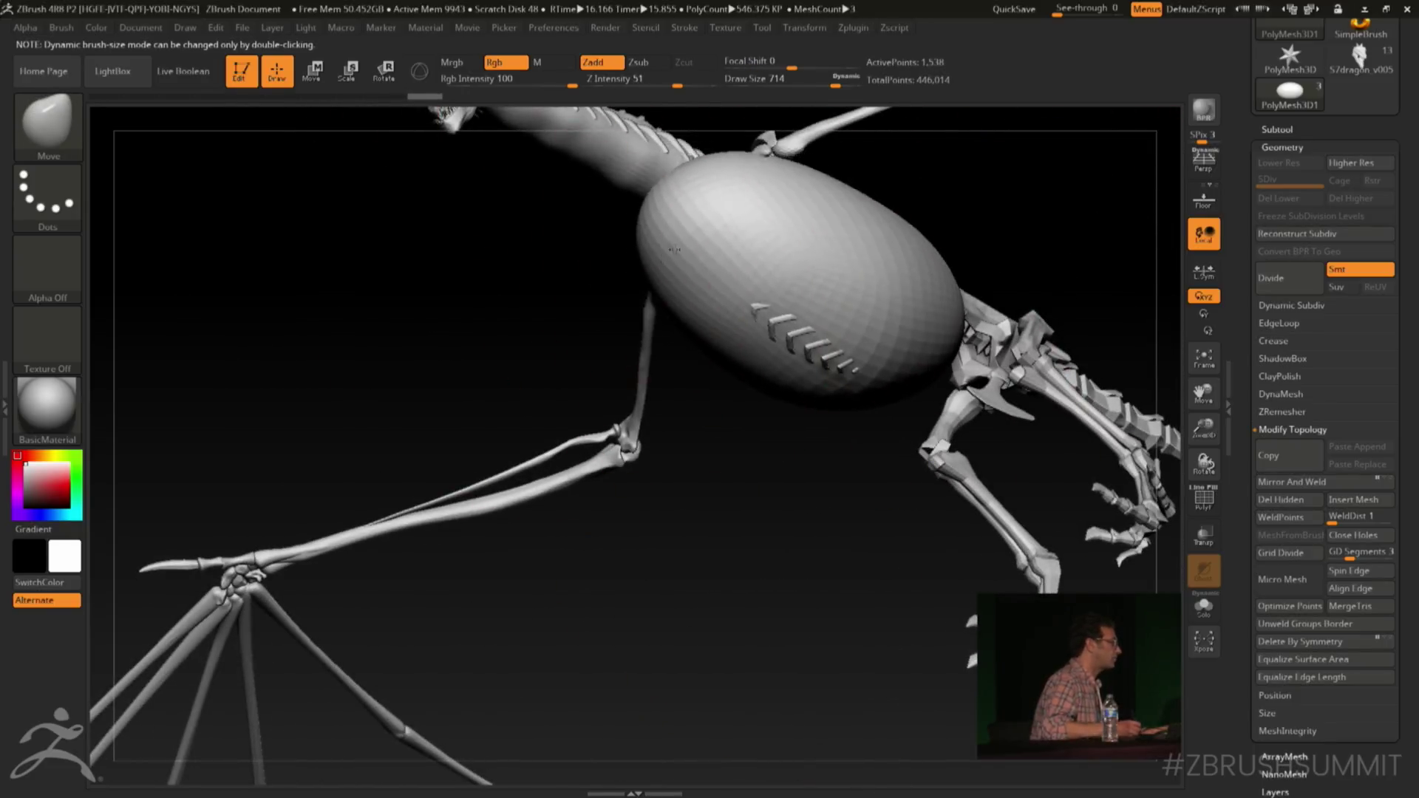
drag(580, 323, 860, 473)
key(space)
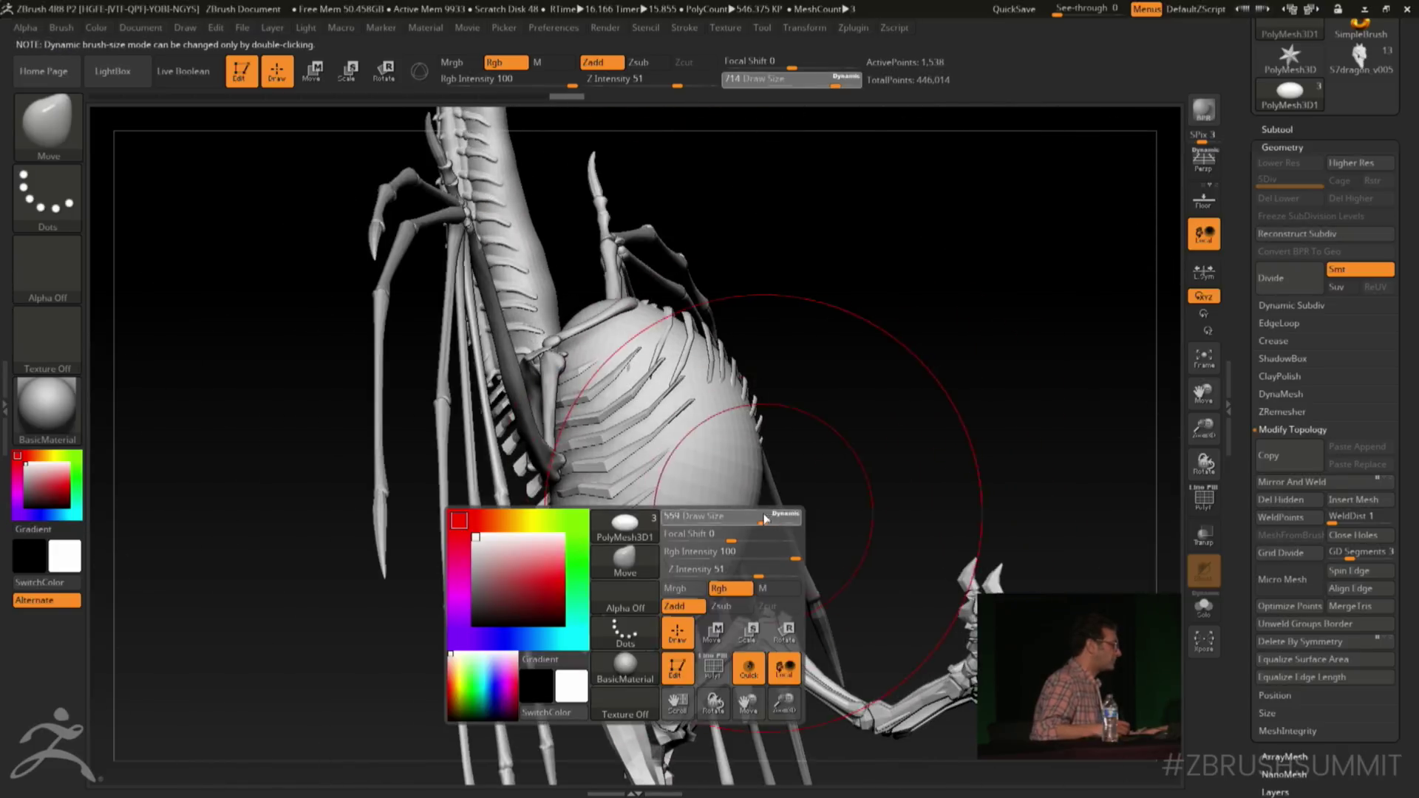
mouse_move(739, 473)
mouse_down()
mouse_move(769, 517)
mouse_move(705, 573)
mouse_move(890, 466)
mouse_up()
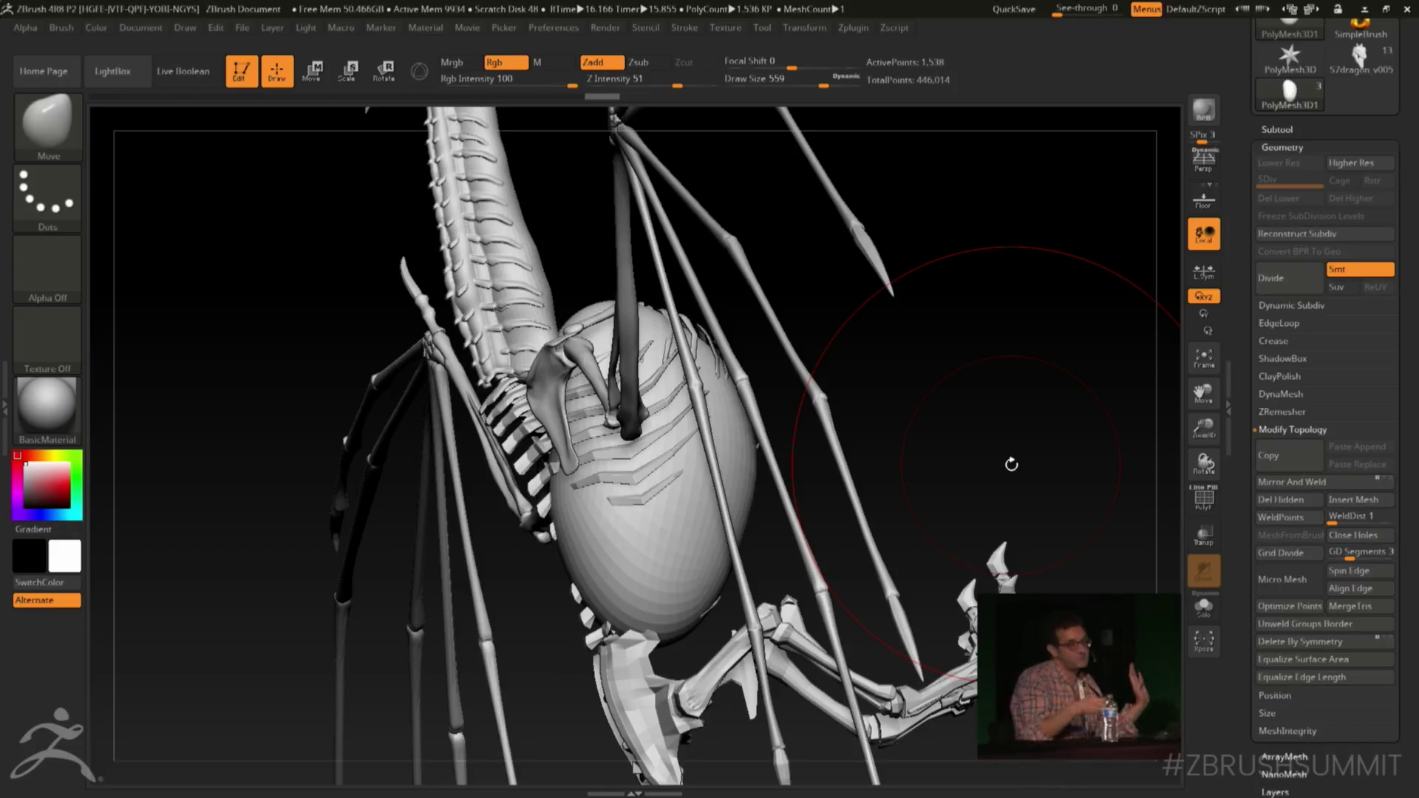
drag(808, 365, 1064, 458)
Set the Move brush to focal shift 17 and draw size 202, and pull the rear of the torso volume in toward the pelvis
key(space)
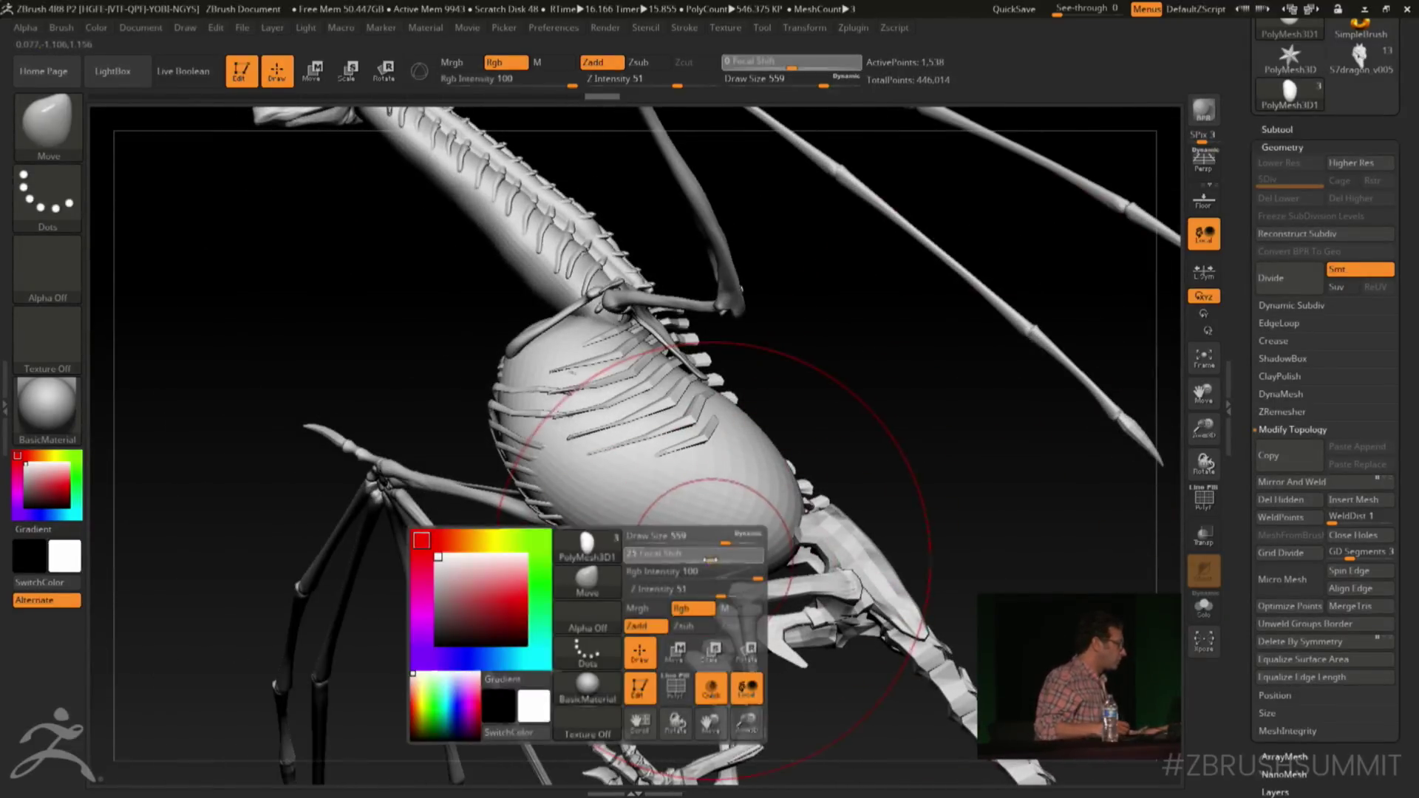
drag(699, 553, 713, 553)
key(space)
drag(785, 405, 748, 405)
mouse_move(873, 414)
mouse_down()
mouse_move(894, 473)
mouse_move(880, 517)
mouse_up()
mouse_move(848, 411)
mouse_down()
mouse_move(703, 543)
mouse_move(779, 584)
mouse_up()
drag(796, 520, 720, 532)
drag(805, 489, 773, 502)
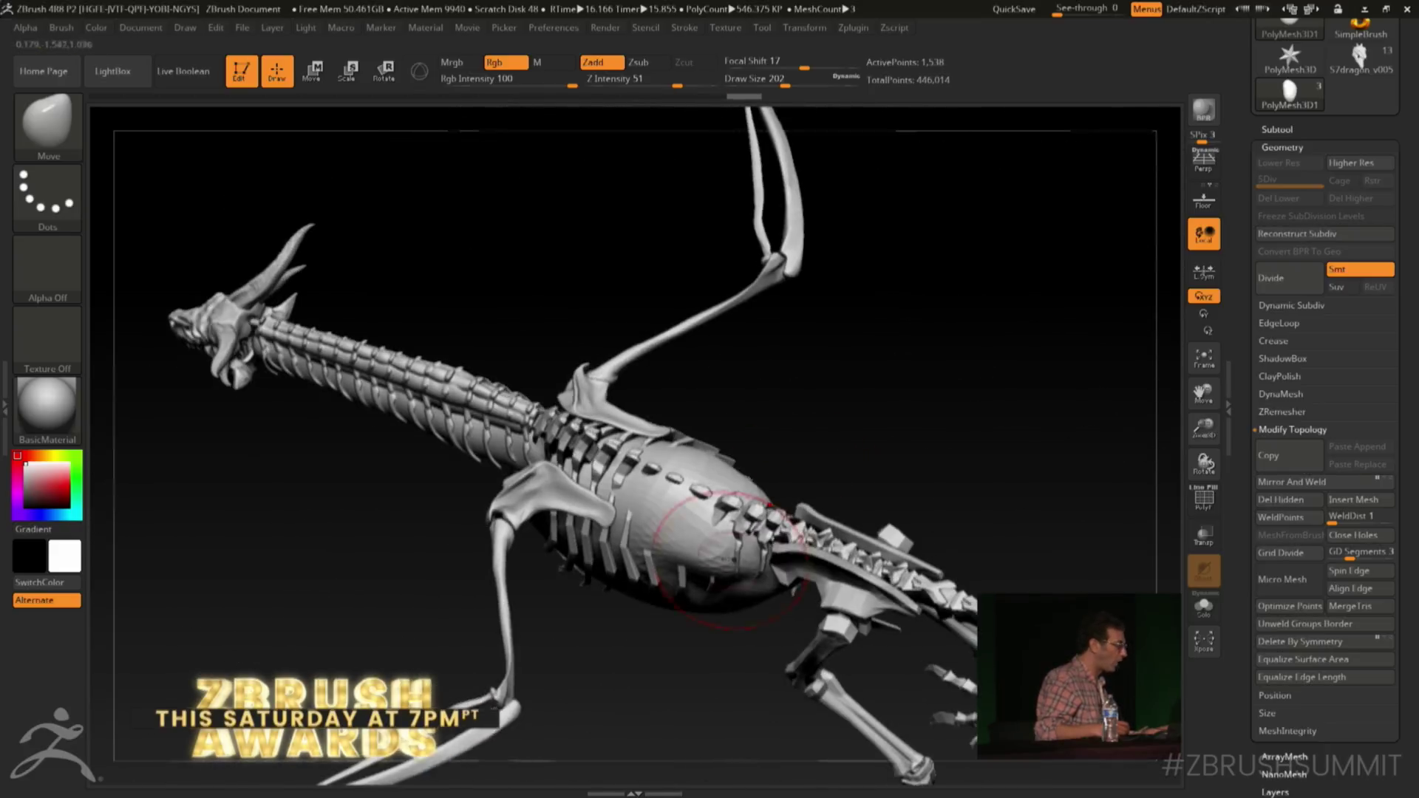
Reshape the torso volume's rear flank behind the last ribs and smooth the belly surface
mouse_move(691, 544)
mouse_down()
mouse_move(708, 595)
mouse_move(650, 591)
mouse_up()
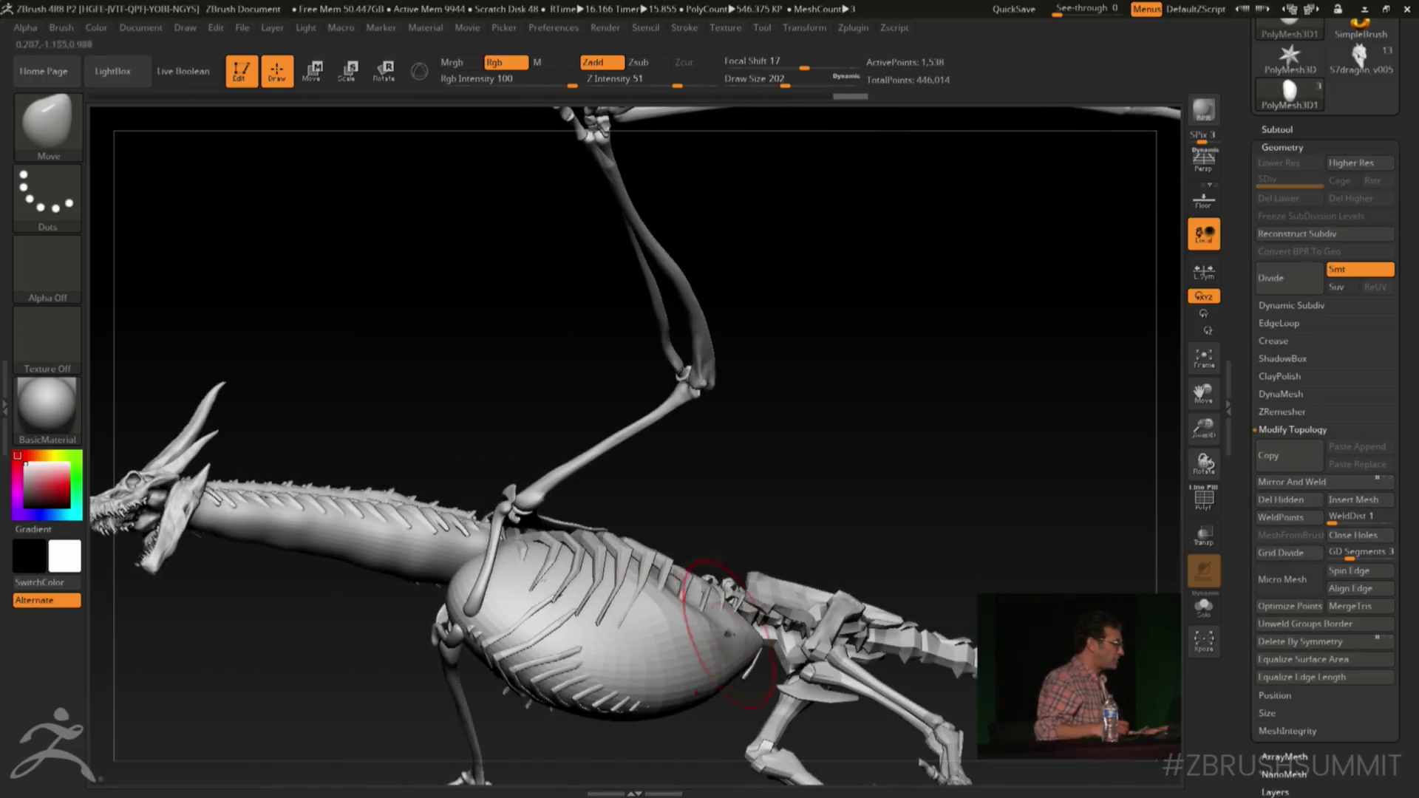
drag(812, 473, 805, 562)
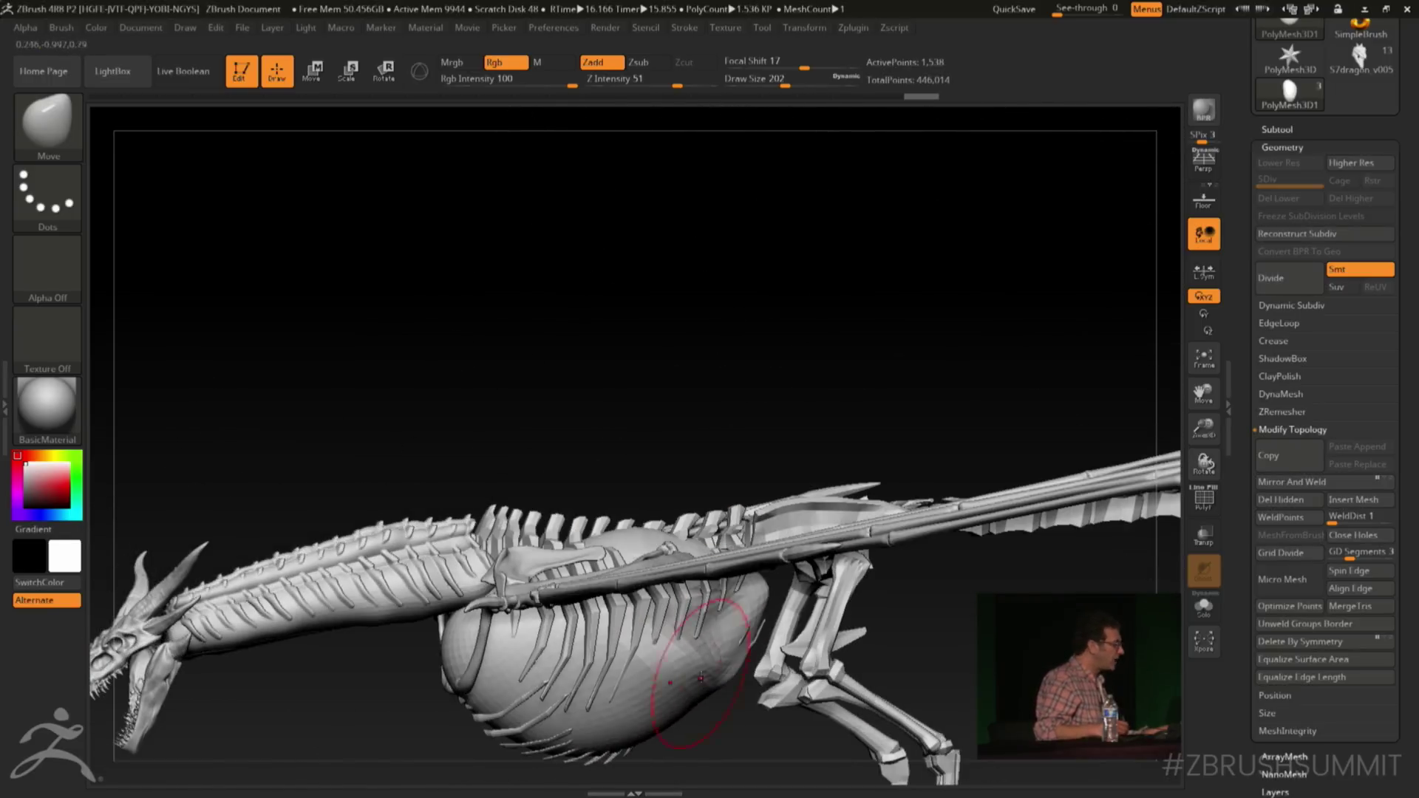
mouse_move(702, 650)
shift+mouse_down()
mouse_move(694, 683)
mouse_move(728, 628)
mouse_move(628, 680)
shift+mouse_up()
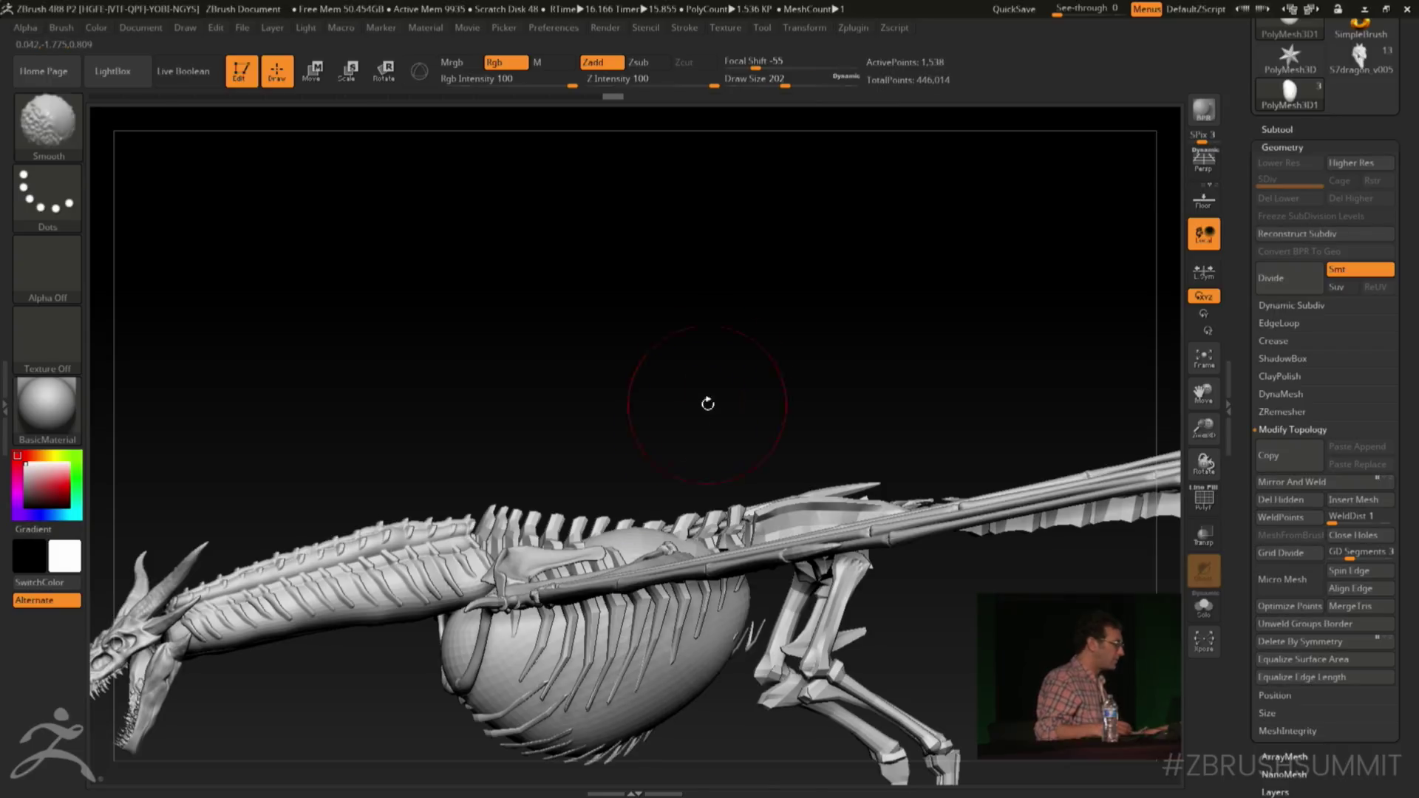
Check the torso volume from the front, side and back, and nudge its upper surface under the ribs
drag(707, 403, 762, 369)
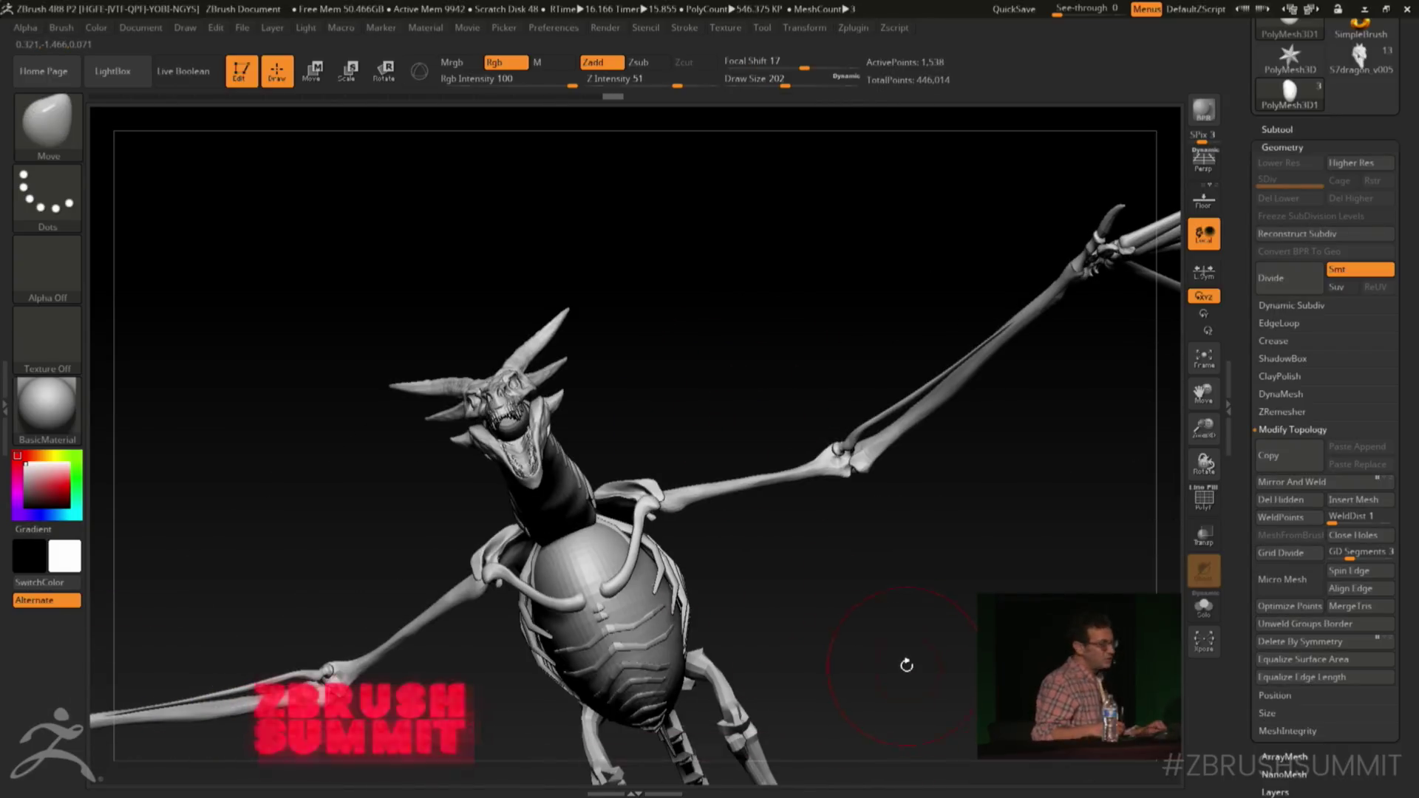
drag(906, 665, 927, 607)
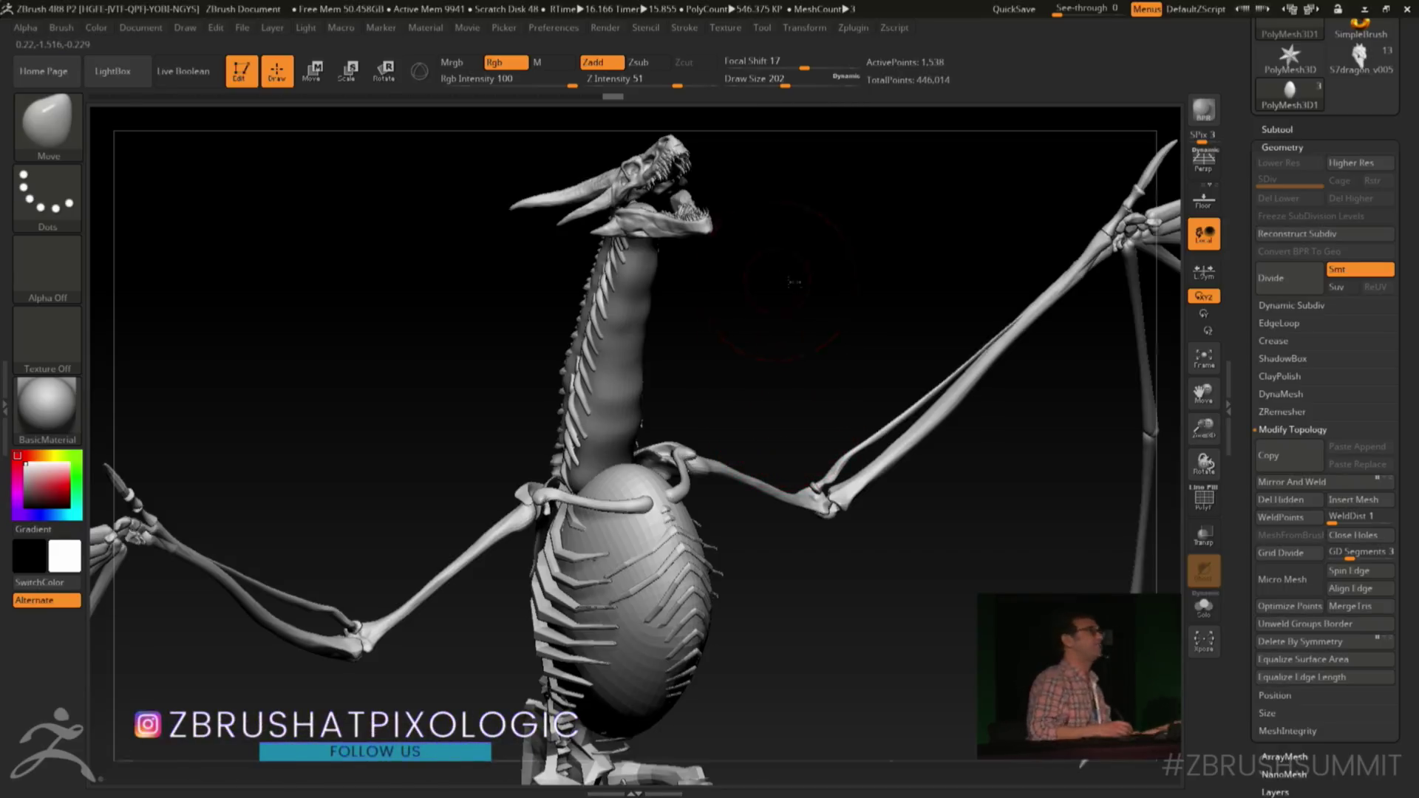
drag(795, 281, 931, 215)
mouse_move(1023, 402)
mouse_down()
mouse_move(950, 406)
mouse_move(883, 229)
mouse_move(752, 534)
mouse_move(739, 605)
mouse_move(710, 539)
mouse_up()
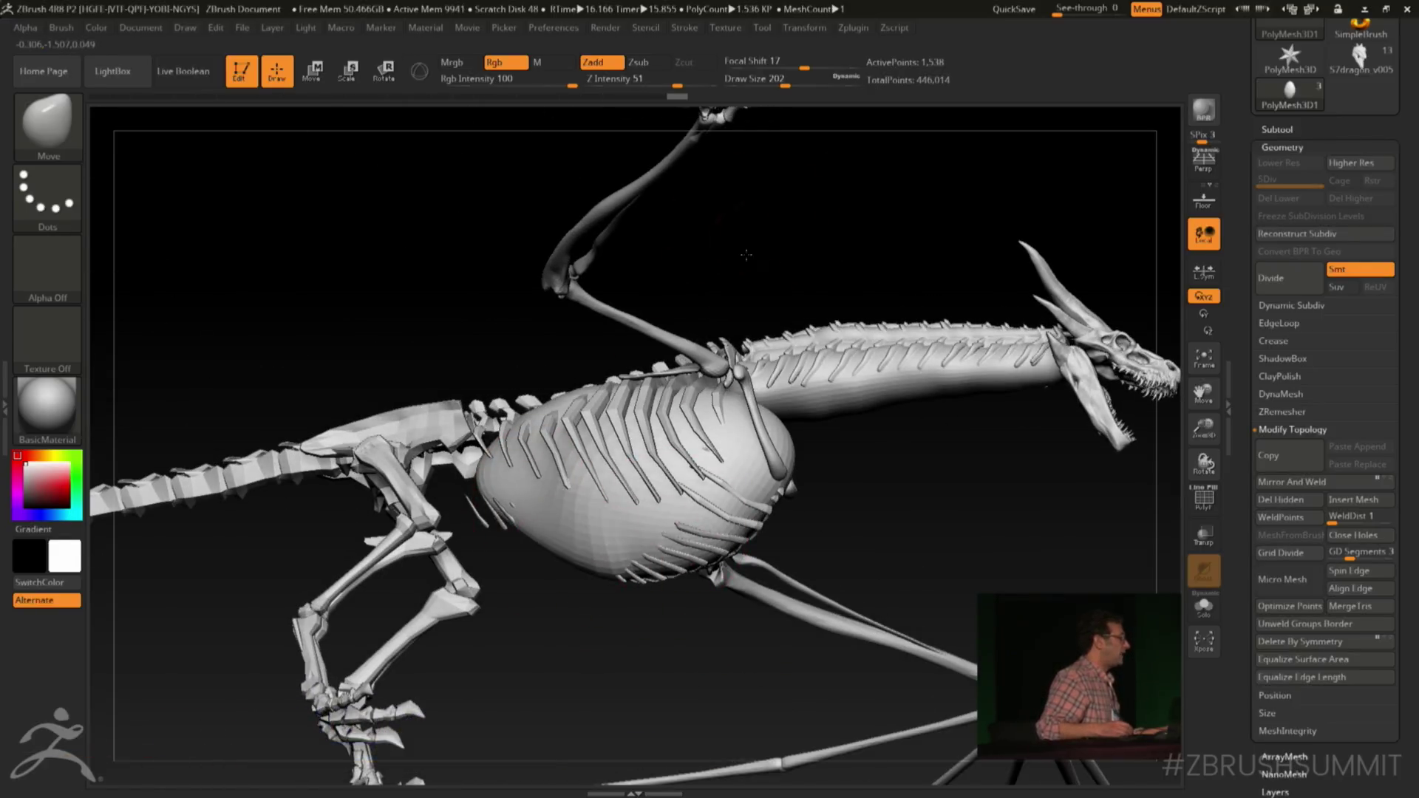
mouse_move(813, 281)
mouse_down()
mouse_move(830, 333)
mouse_move(780, 367)
mouse_up()
mouse_move(603, 444)
mouse_down()
mouse_move(615, 460)
mouse_move(584, 484)
mouse_up()
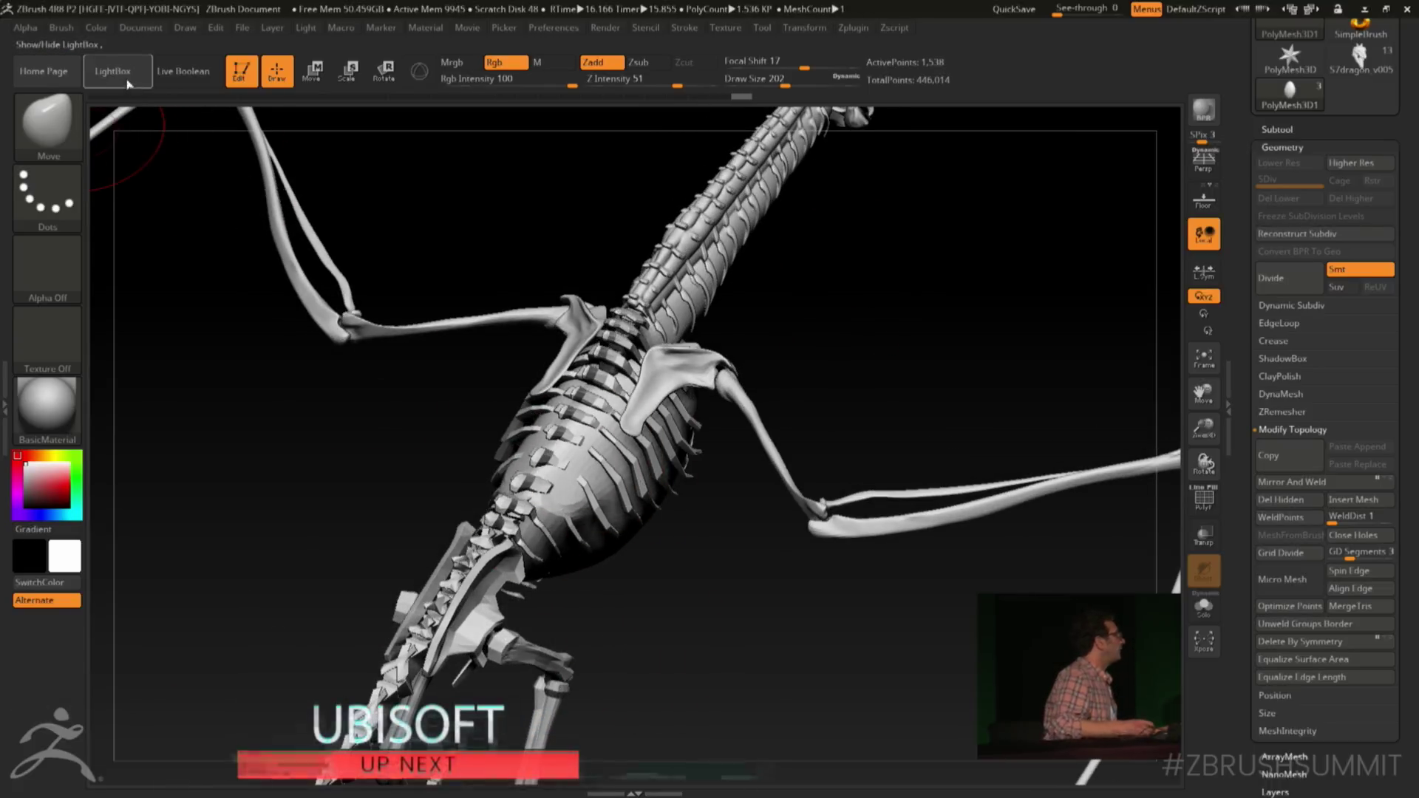
key(comma)
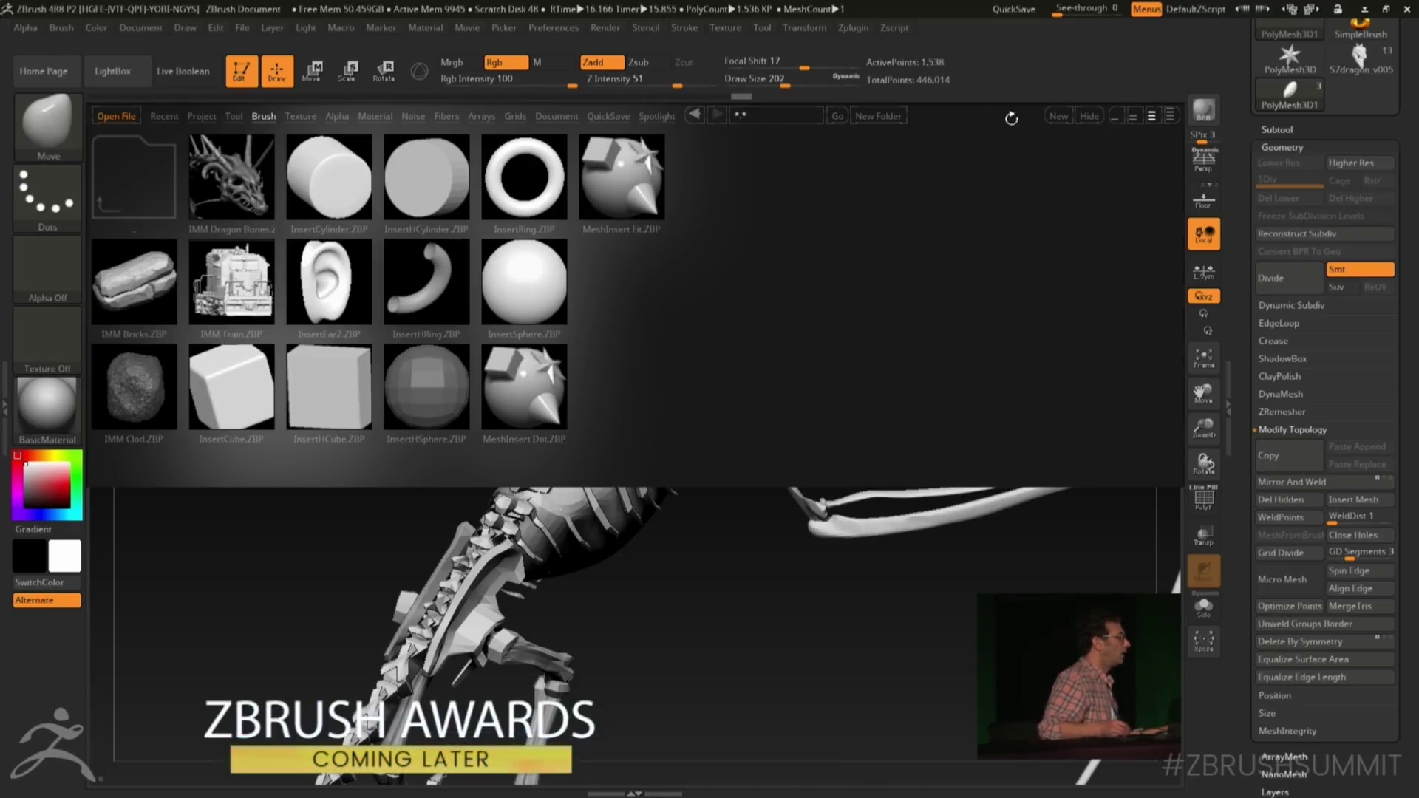
key(comma)
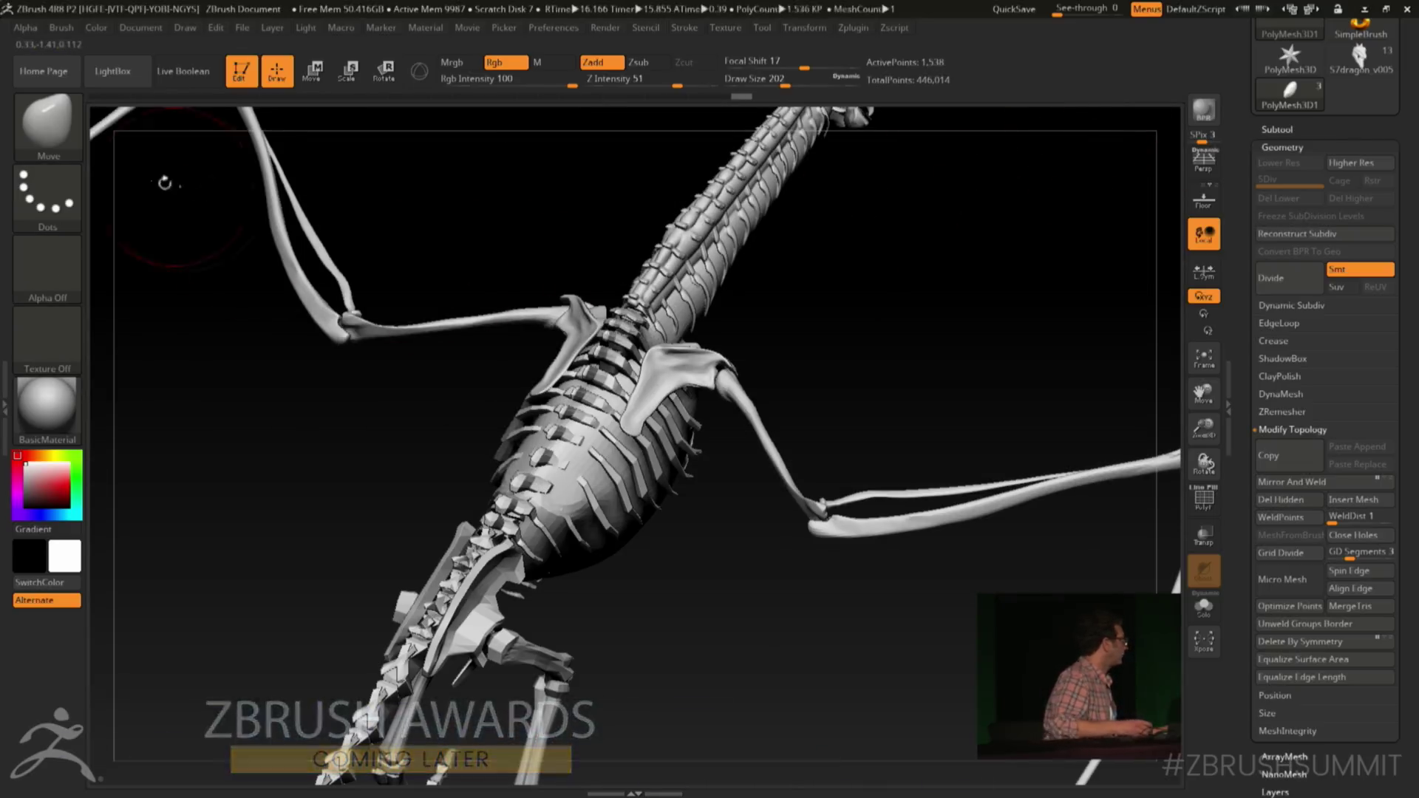
click(47, 122)
click(165, 527)
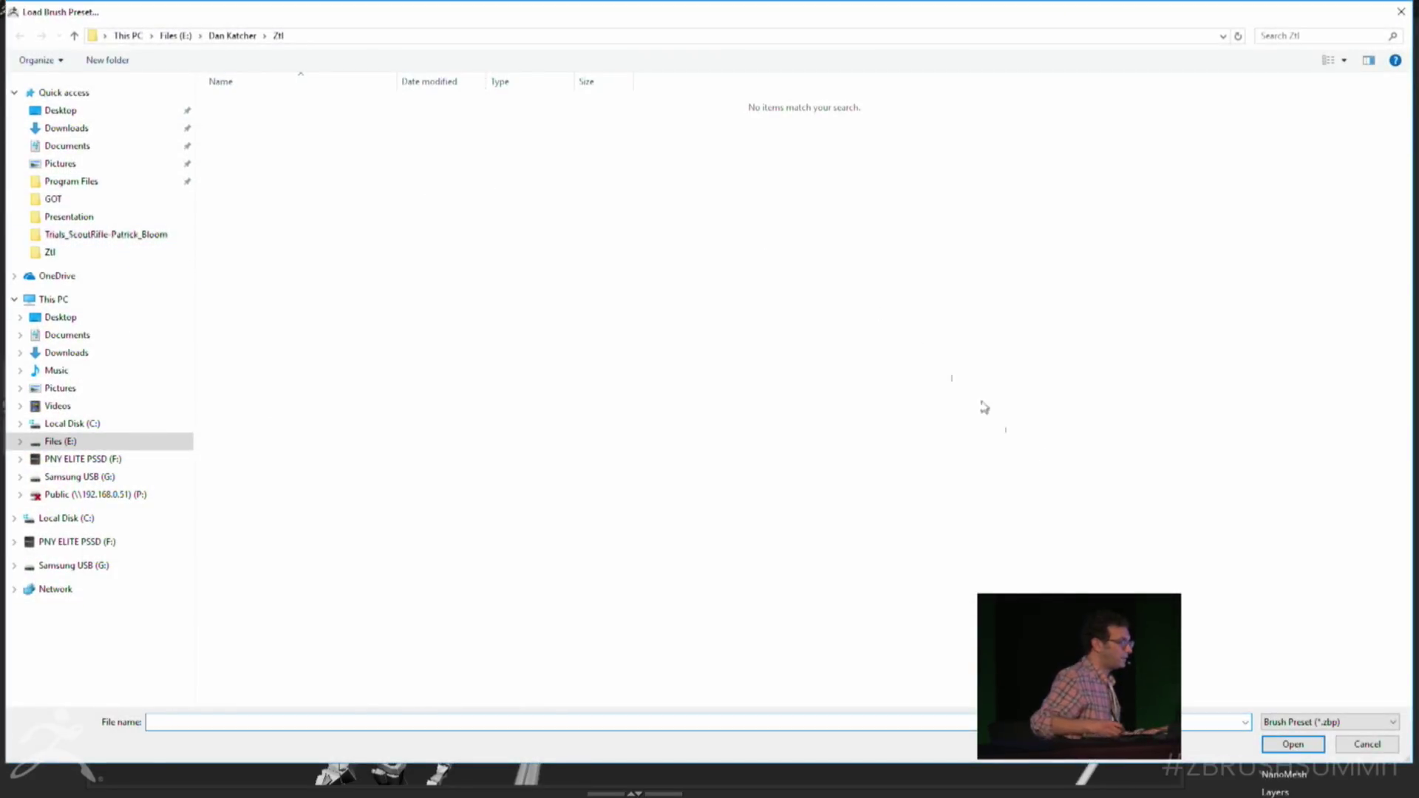
click(1402, 12)
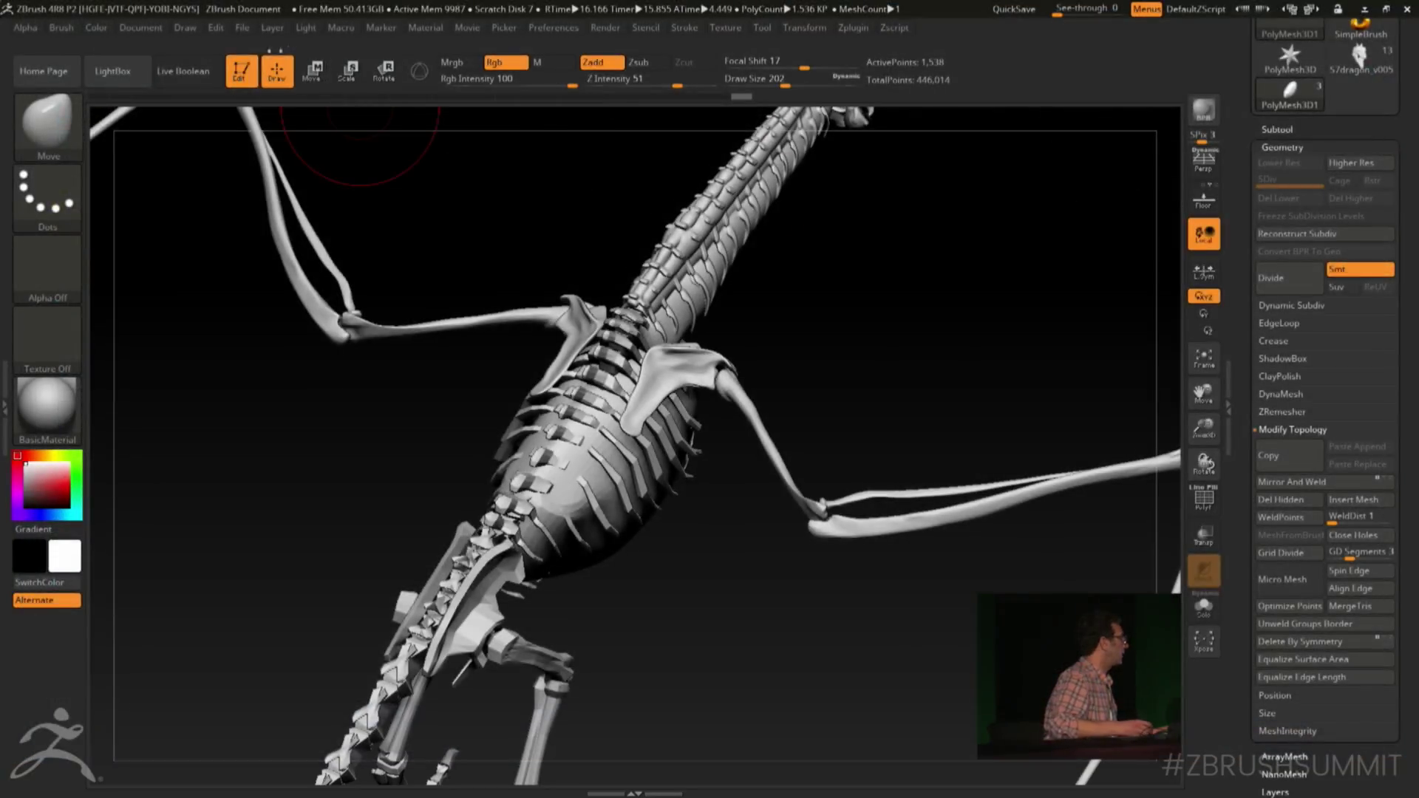
Browse the custom brushes in the AAA folder and load the muscle2 insert brush
click(133, 85)
click(264, 117)
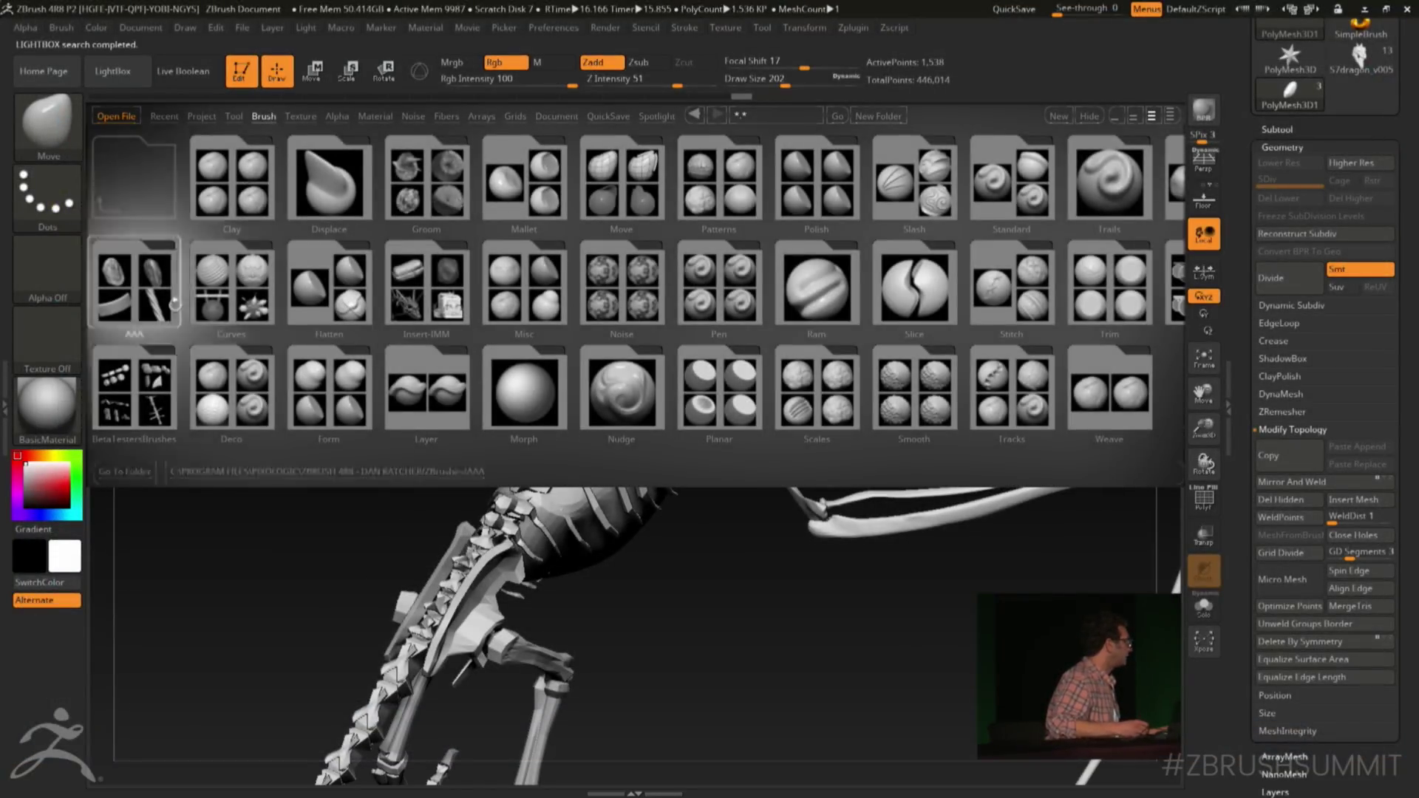
double_click(157, 302)
mouse_move(556, 222)
mouse_down()
mouse_move(409, 319)
mouse_move(284, 375)
mouse_up()
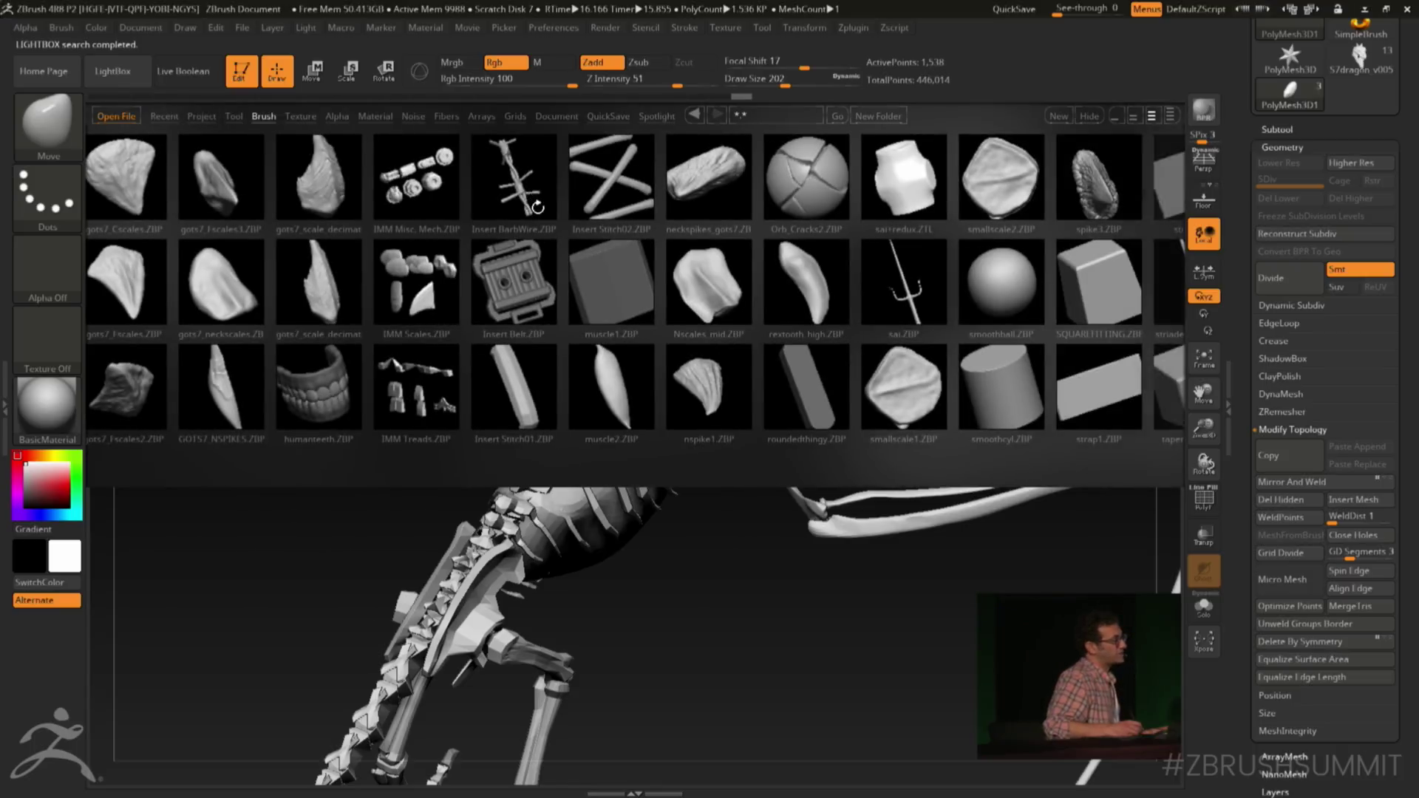
drag(542, 215, 405, 281)
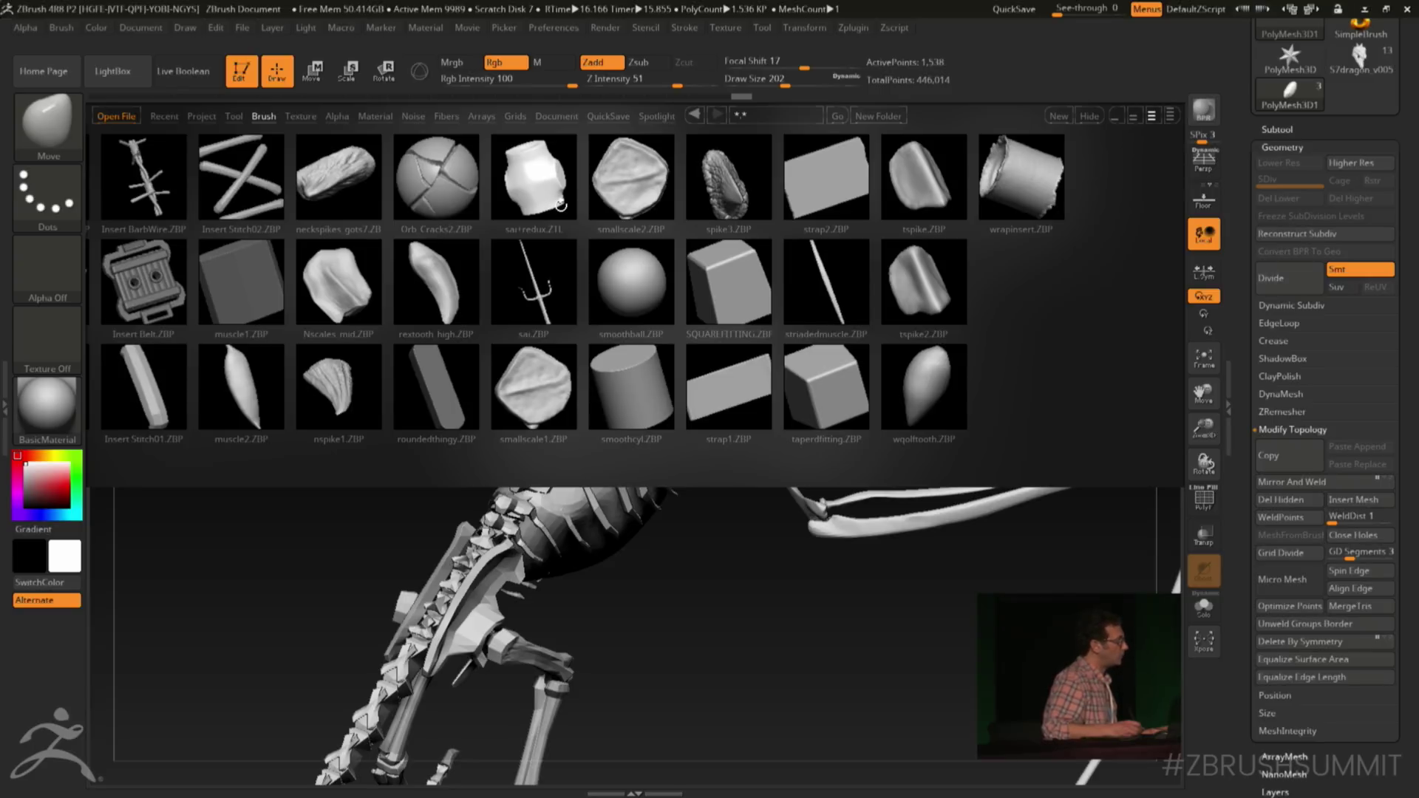
drag(560, 205, 742, 214)
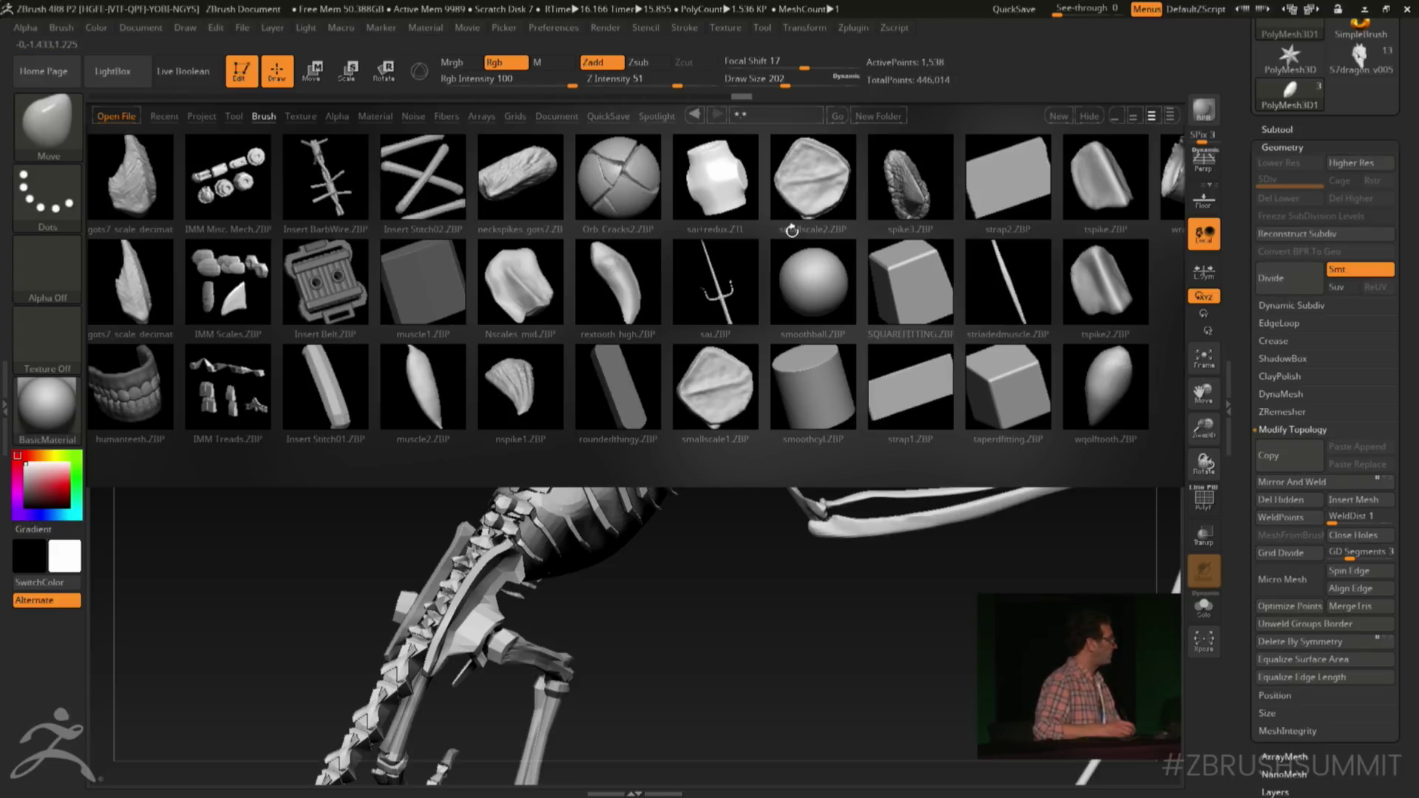
scroll(792, 231, right, 3)
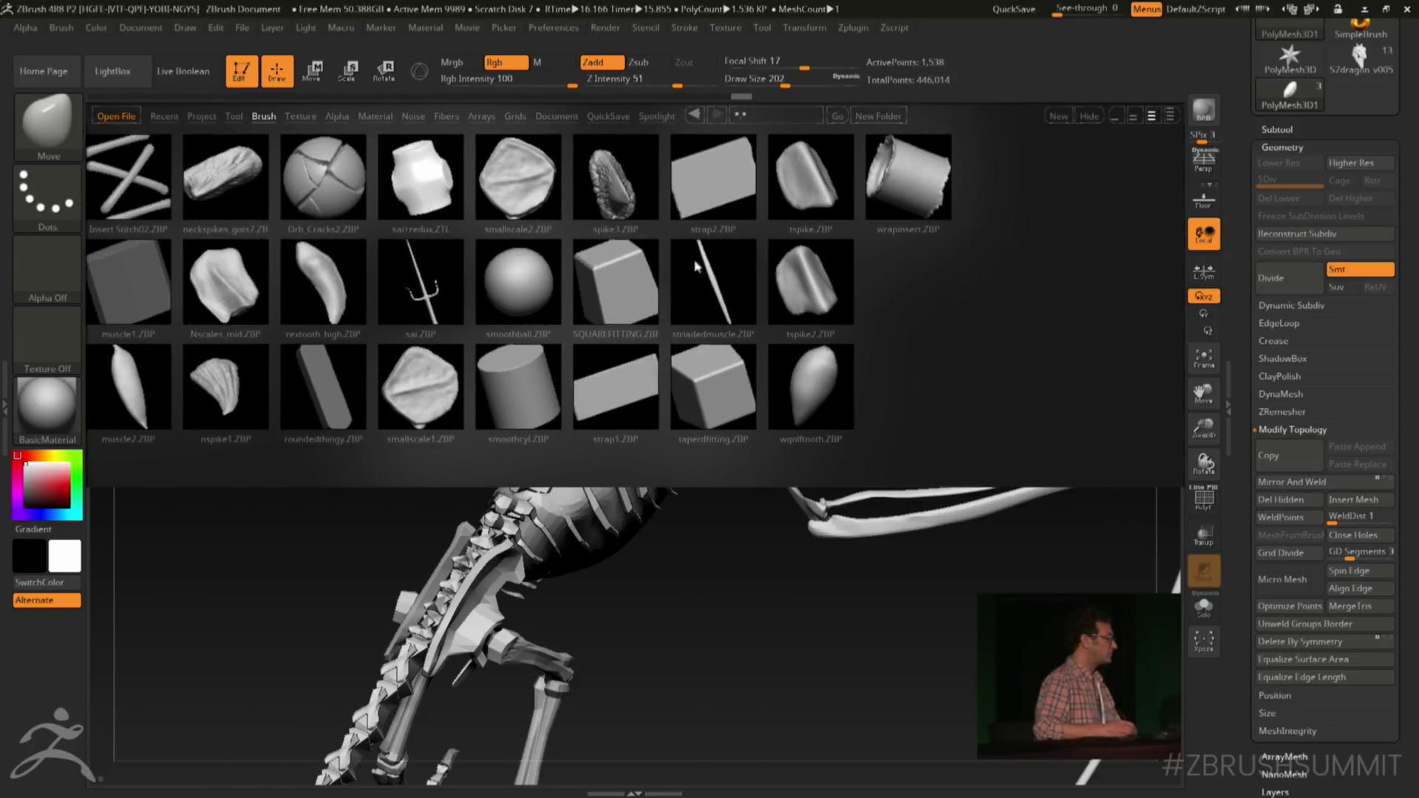
scroll(695, 266, left, 3)
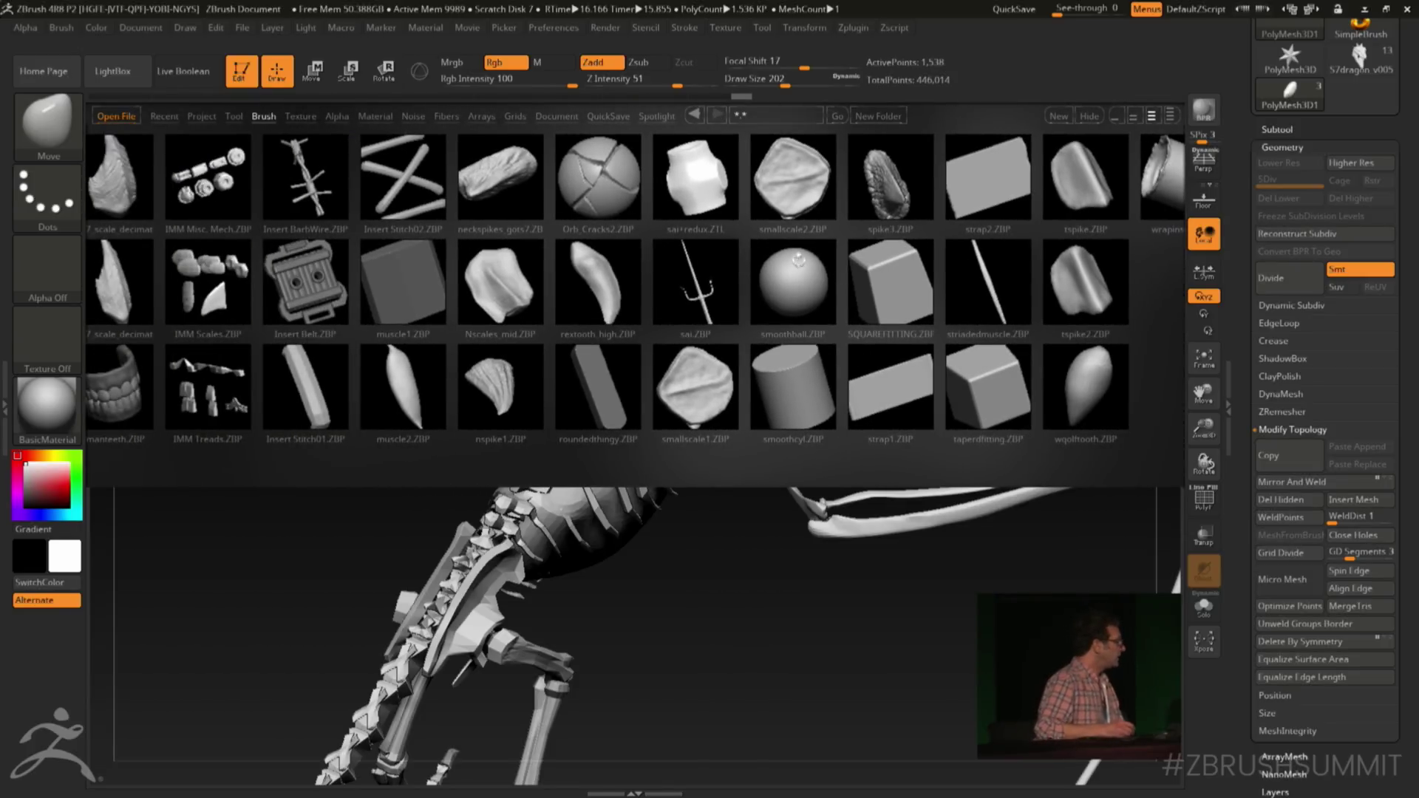
scroll(793, 255, left, 2)
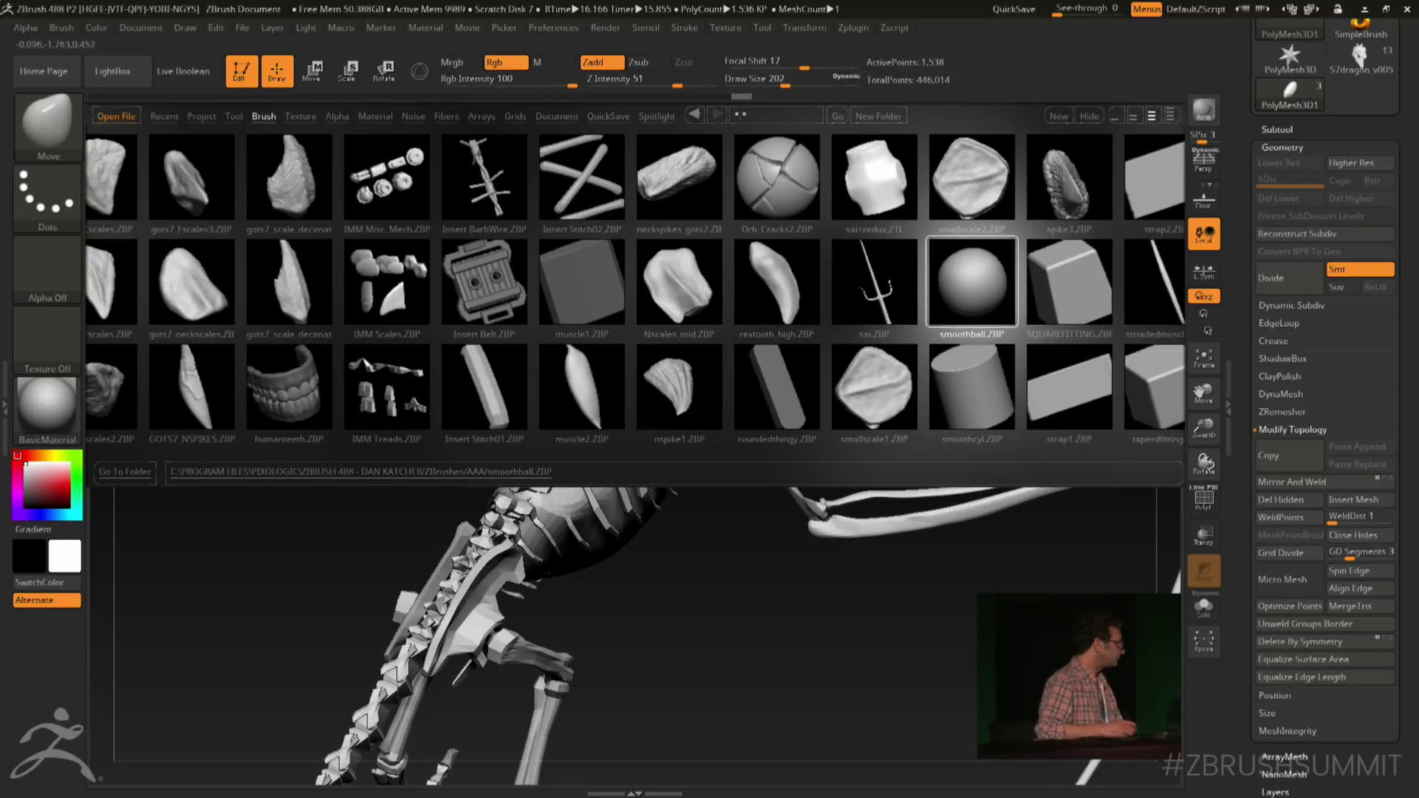
double_click(610, 405)
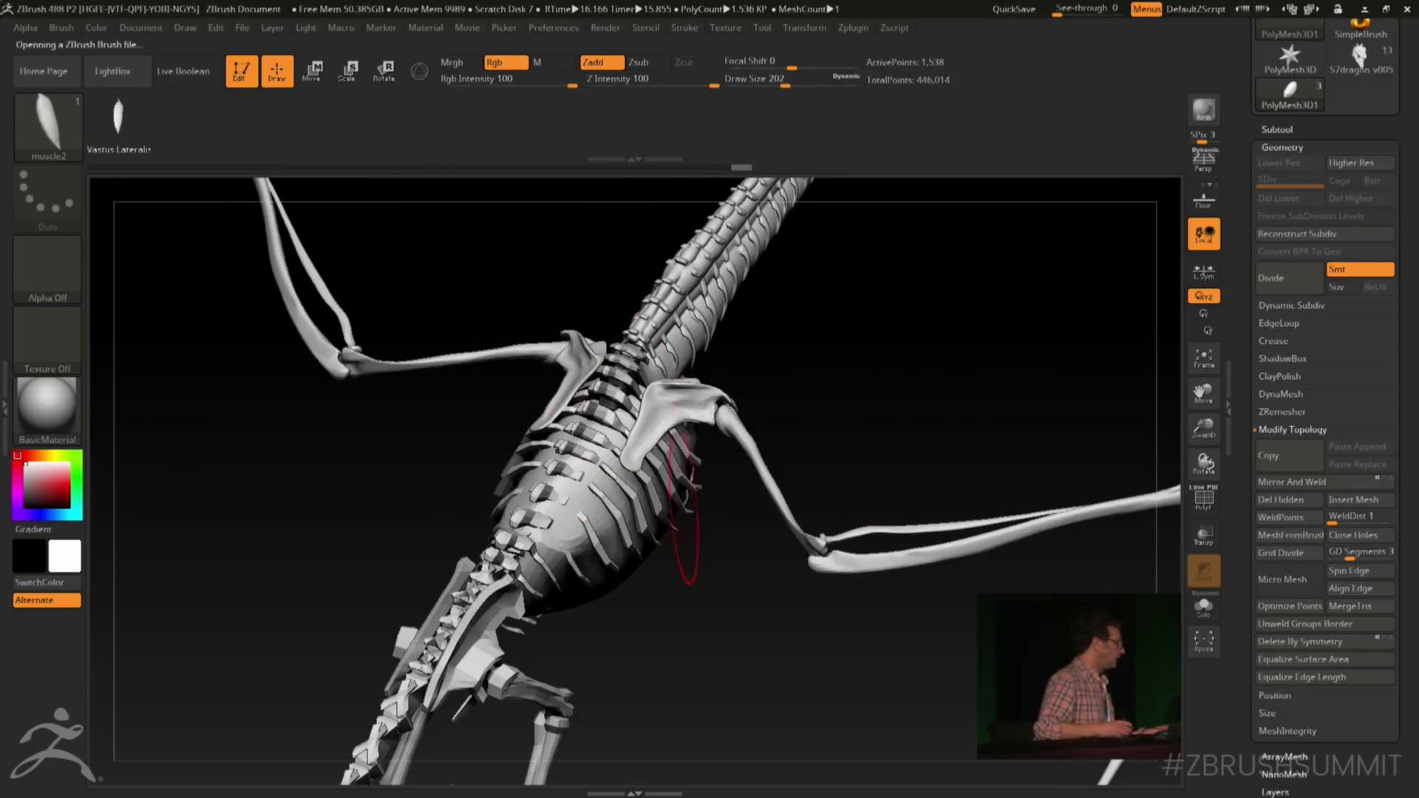
Insert a mirrored muscle2 mesh over the shoulder, running from the shoulder blade to the upper wing bone
drag(790, 374, 694, 399)
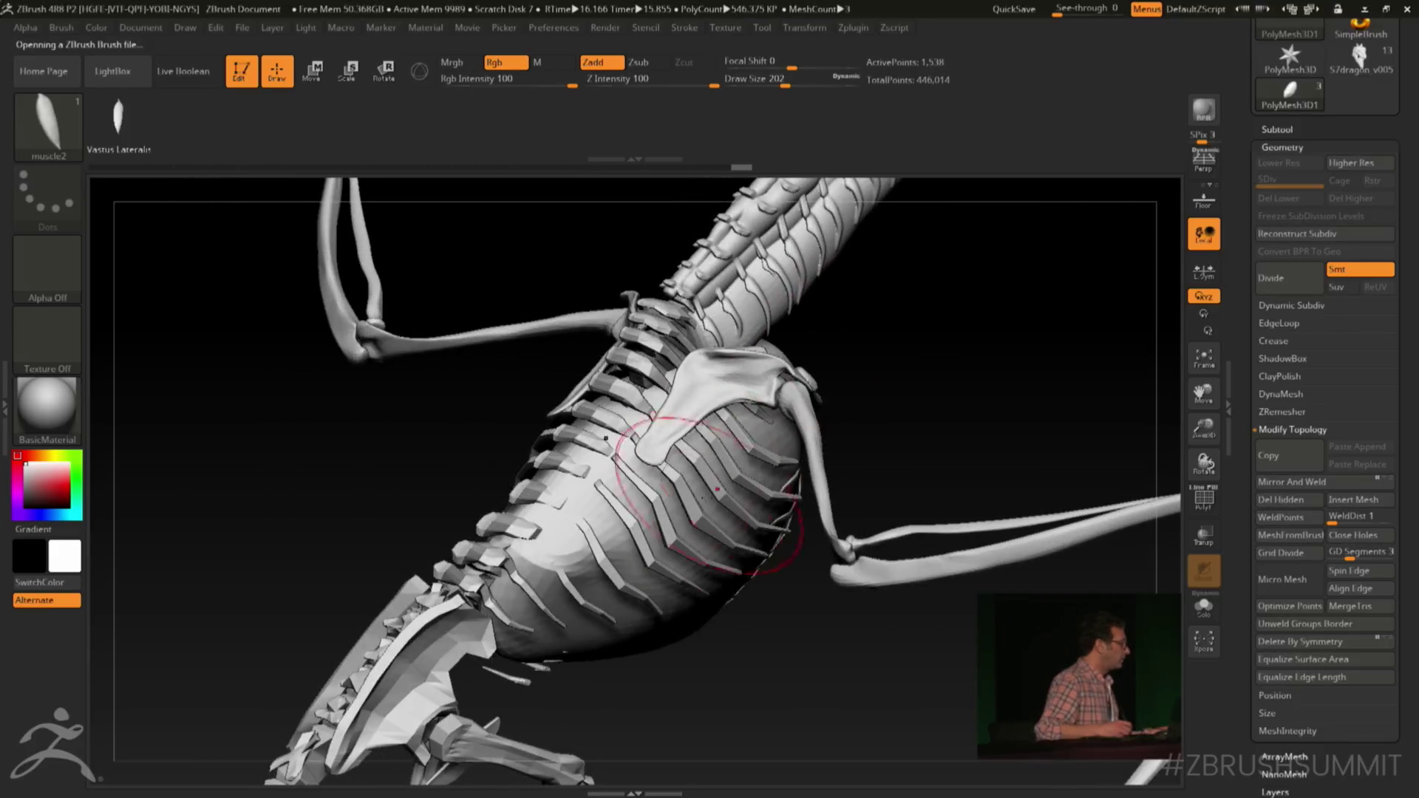
mouse_move(862, 317)
mouse_down()
mouse_move(681, 459)
mouse_move(748, 387)
mouse_move(709, 433)
mouse_move(879, 384)
mouse_up()
key(ctrl+z)
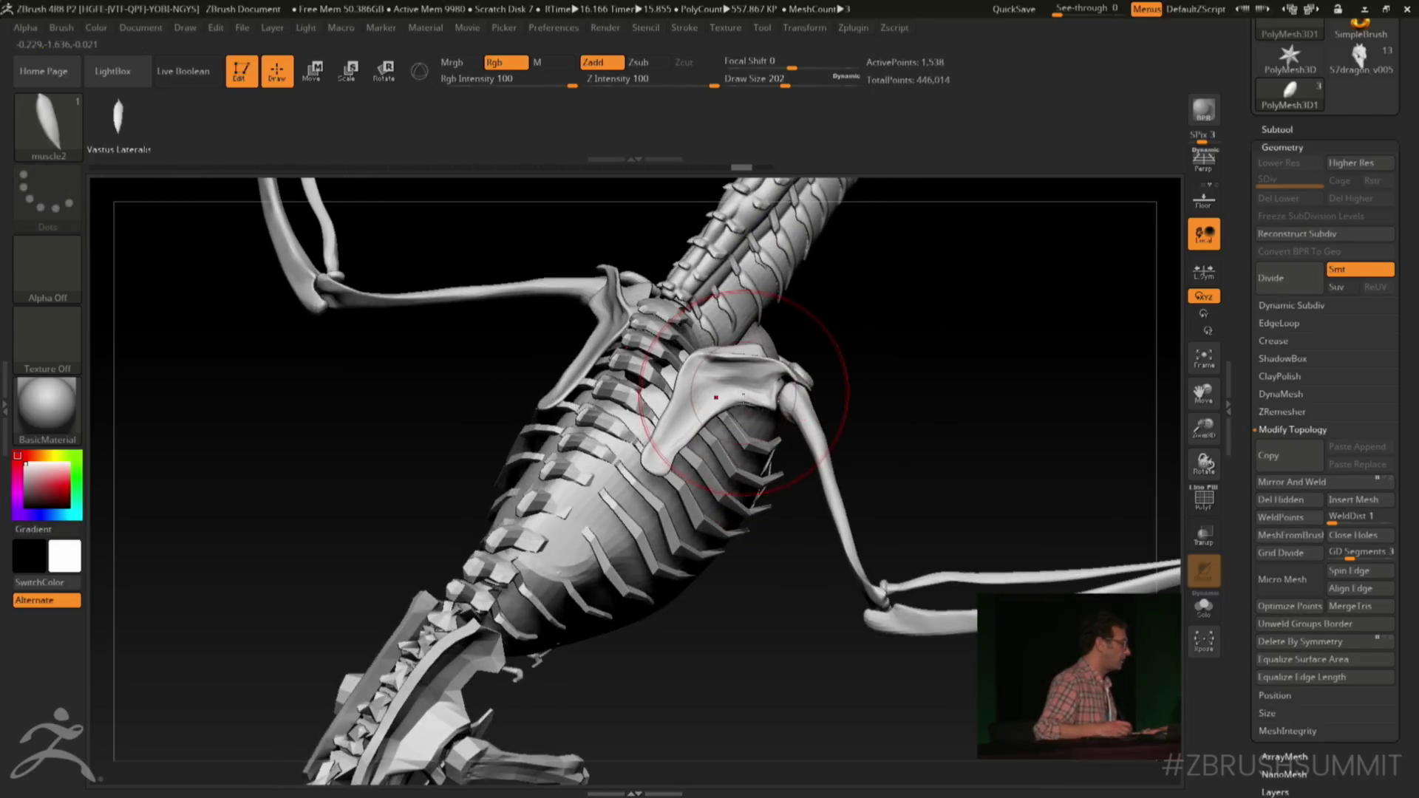
drag(744, 392, 813, 438)
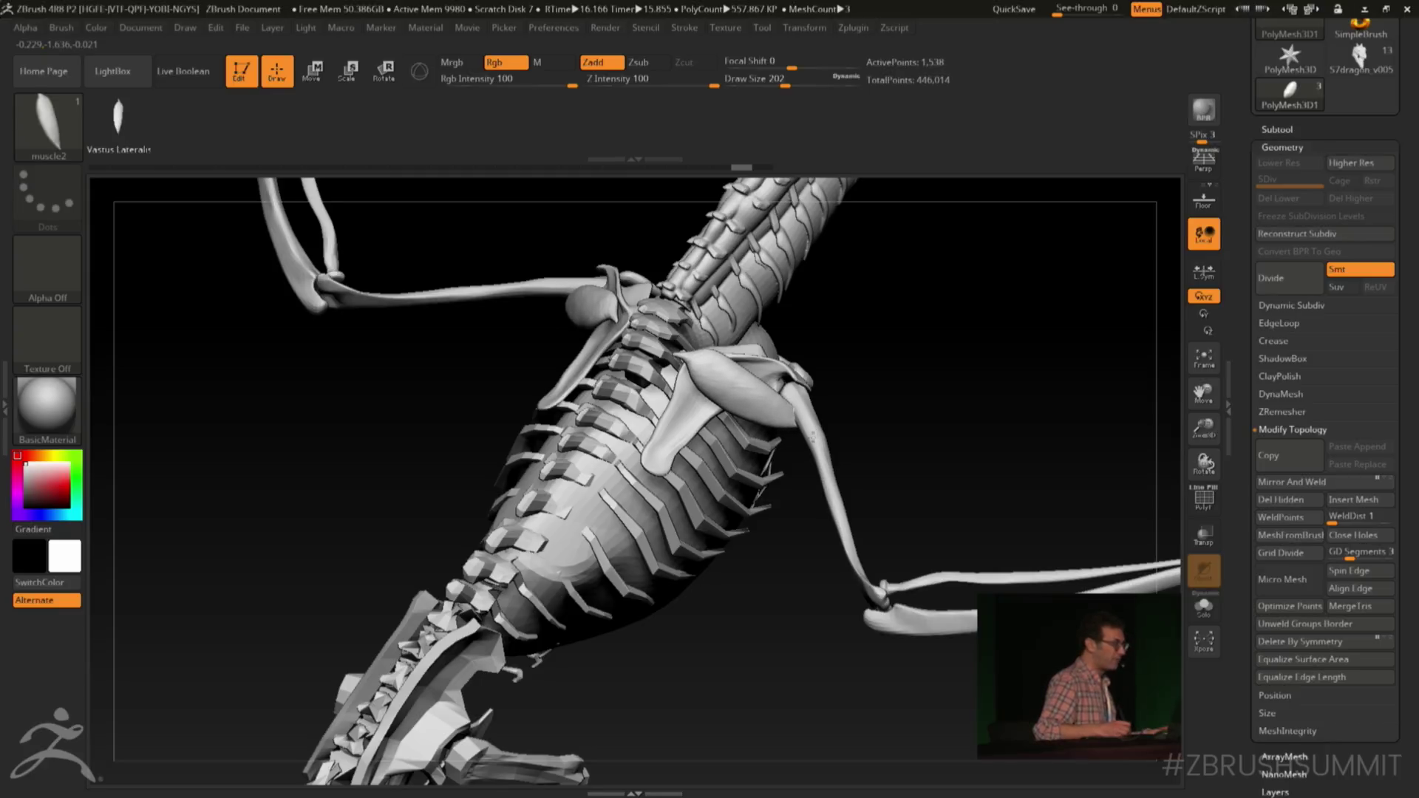
drag(911, 355, 802, 653)
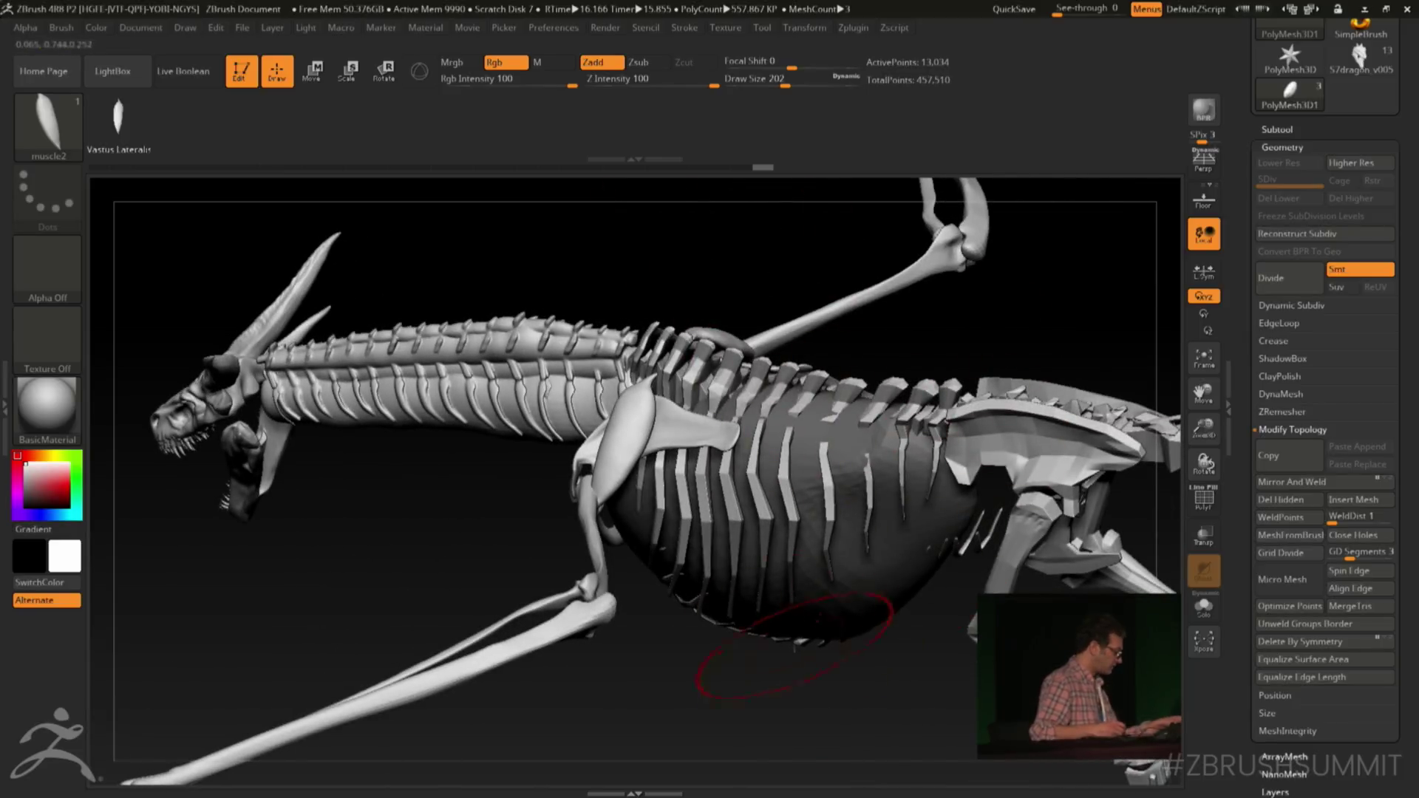
Switch to the Move brush at draw size 167 and adjust the shoulder muscle against the shoulder blade
key(b)
key(m)
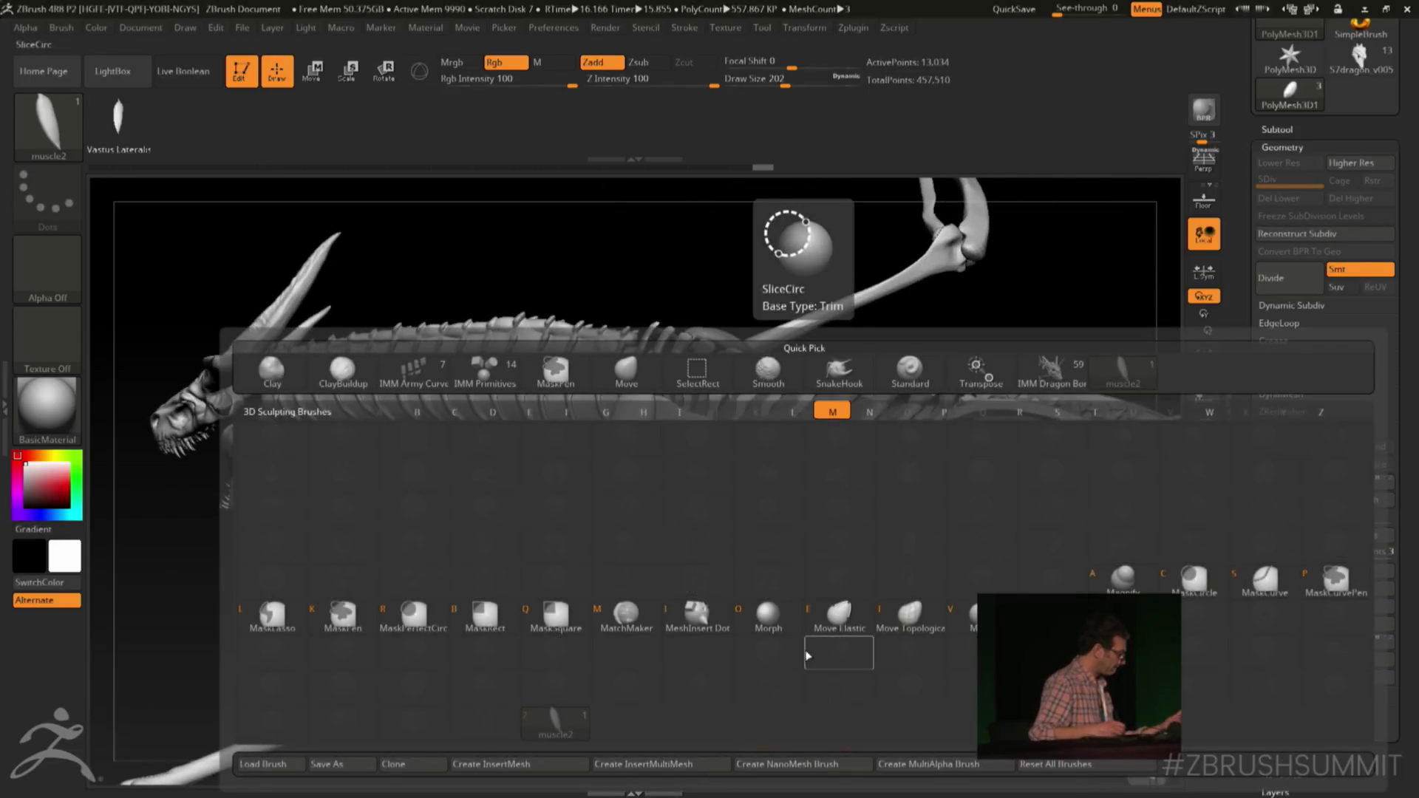
key(v)
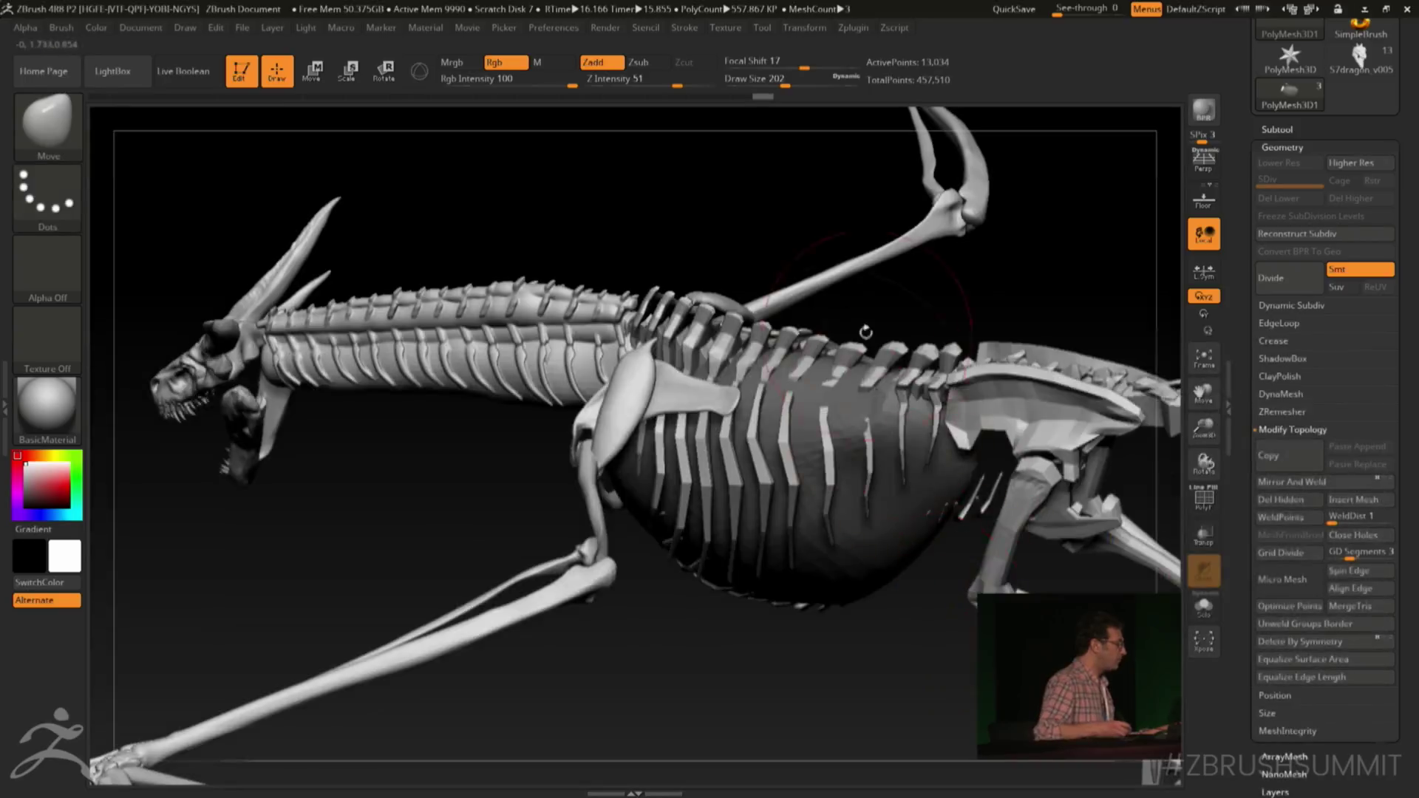
drag(609, 359, 606, 390)
mouse_move(577, 650)
mouse_down()
mouse_move(518, 414)
mouse_move(566, 419)
mouse_up()
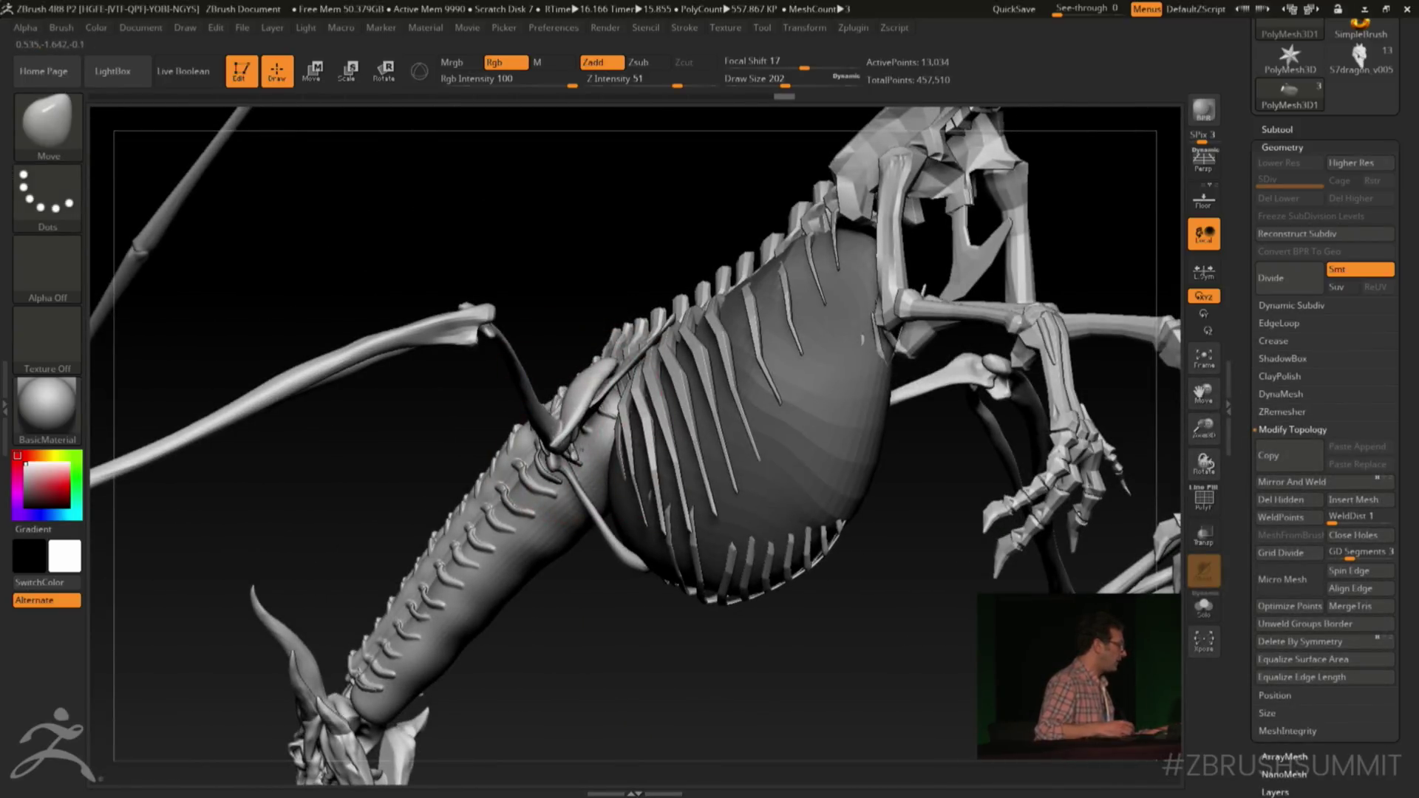
drag(639, 718, 617, 550)
key(space)
drag(520, 438, 513, 437)
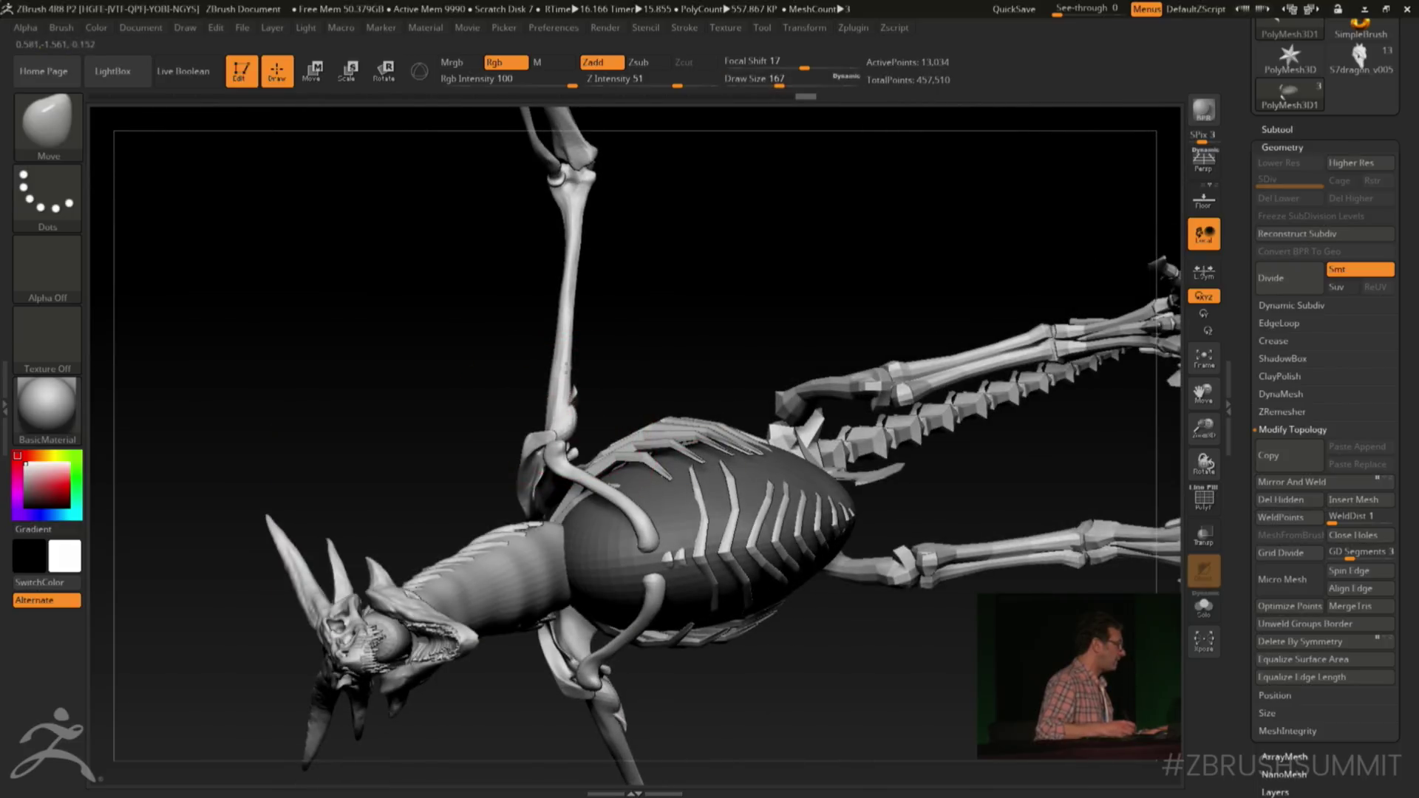
Set the draw size to 149 and fit the shoulder muscle around the shoulder joint and the head of the upper wing bone
mouse_move(633, 307)
mouse_down()
mouse_move(685, 197)
mouse_move(584, 377)
mouse_up()
key(space)
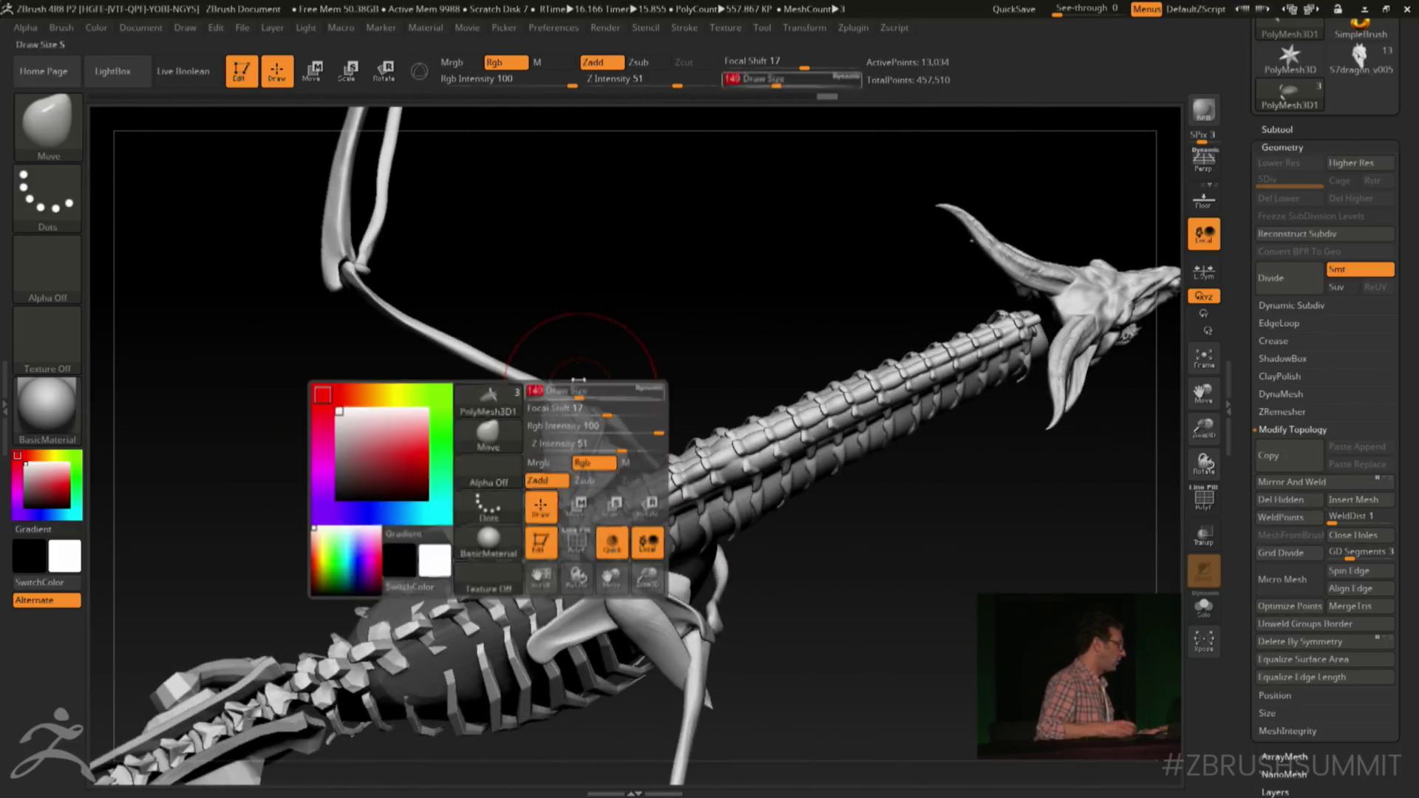
drag(521, 436, 514, 436)
mouse_move(513, 436)
mouse_down()
mouse_move(584, 372)
mouse_move(598, 422)
mouse_move(587, 411)
mouse_up()
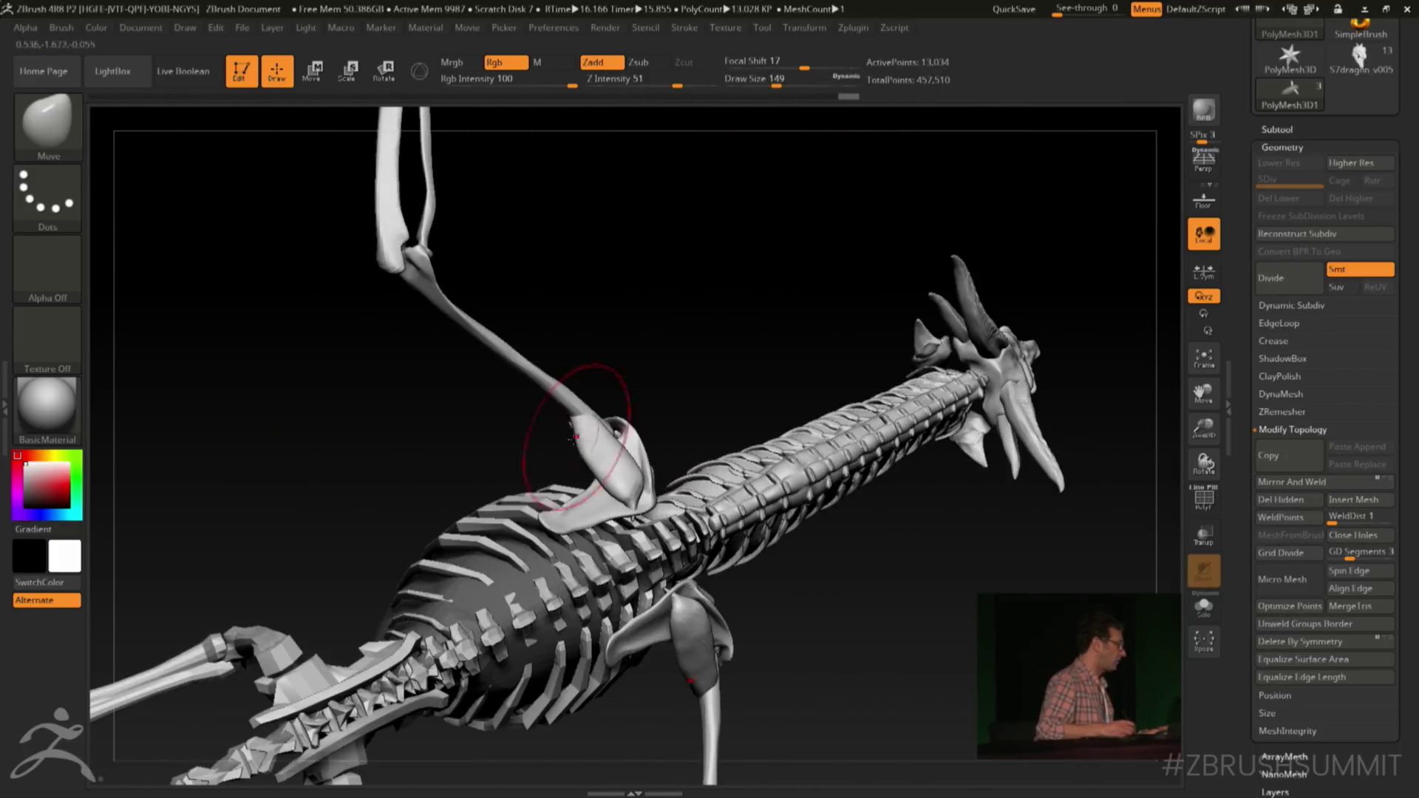
drag(634, 343, 617, 482)
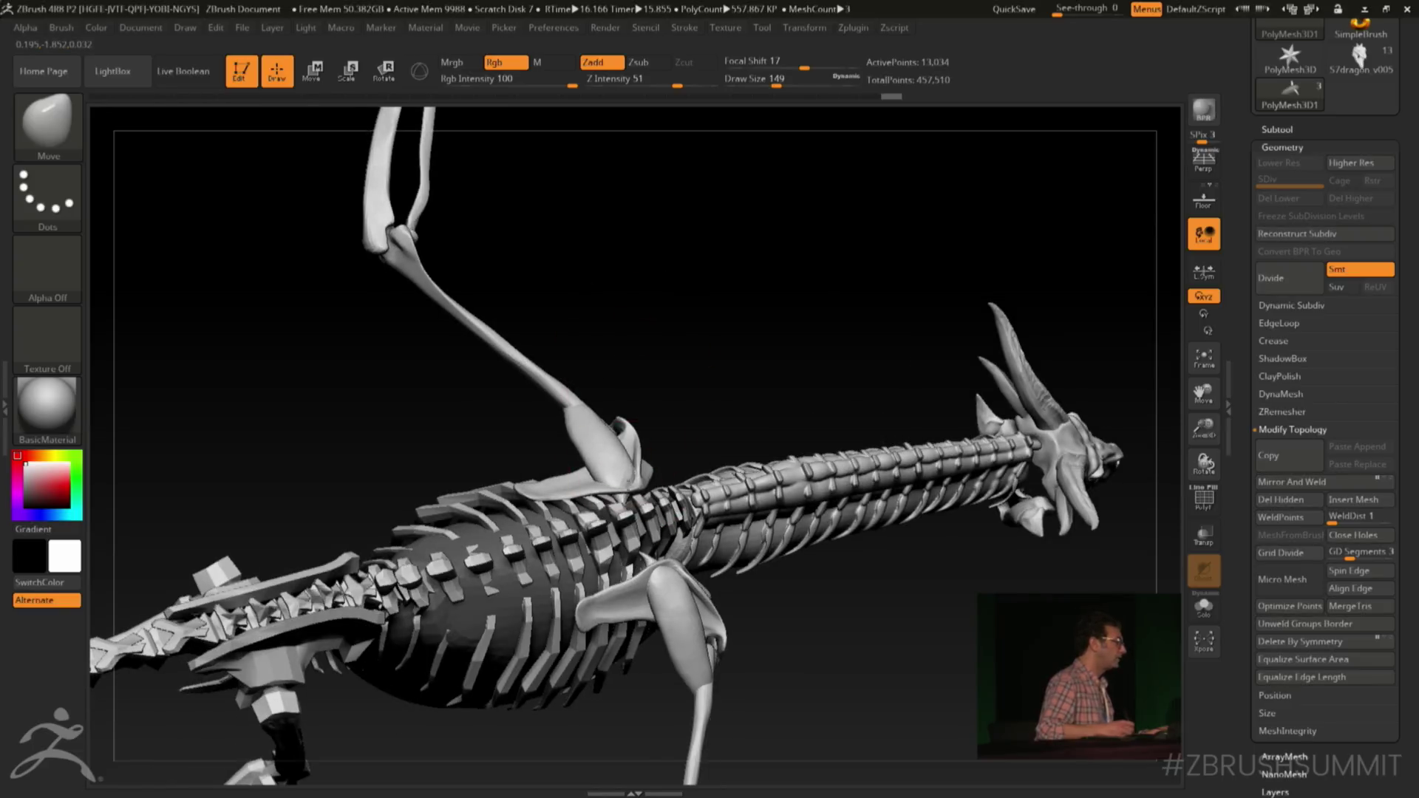
mouse_move(672, 444)
mouse_down()
mouse_move(636, 492)
mouse_move(650, 428)
mouse_up()
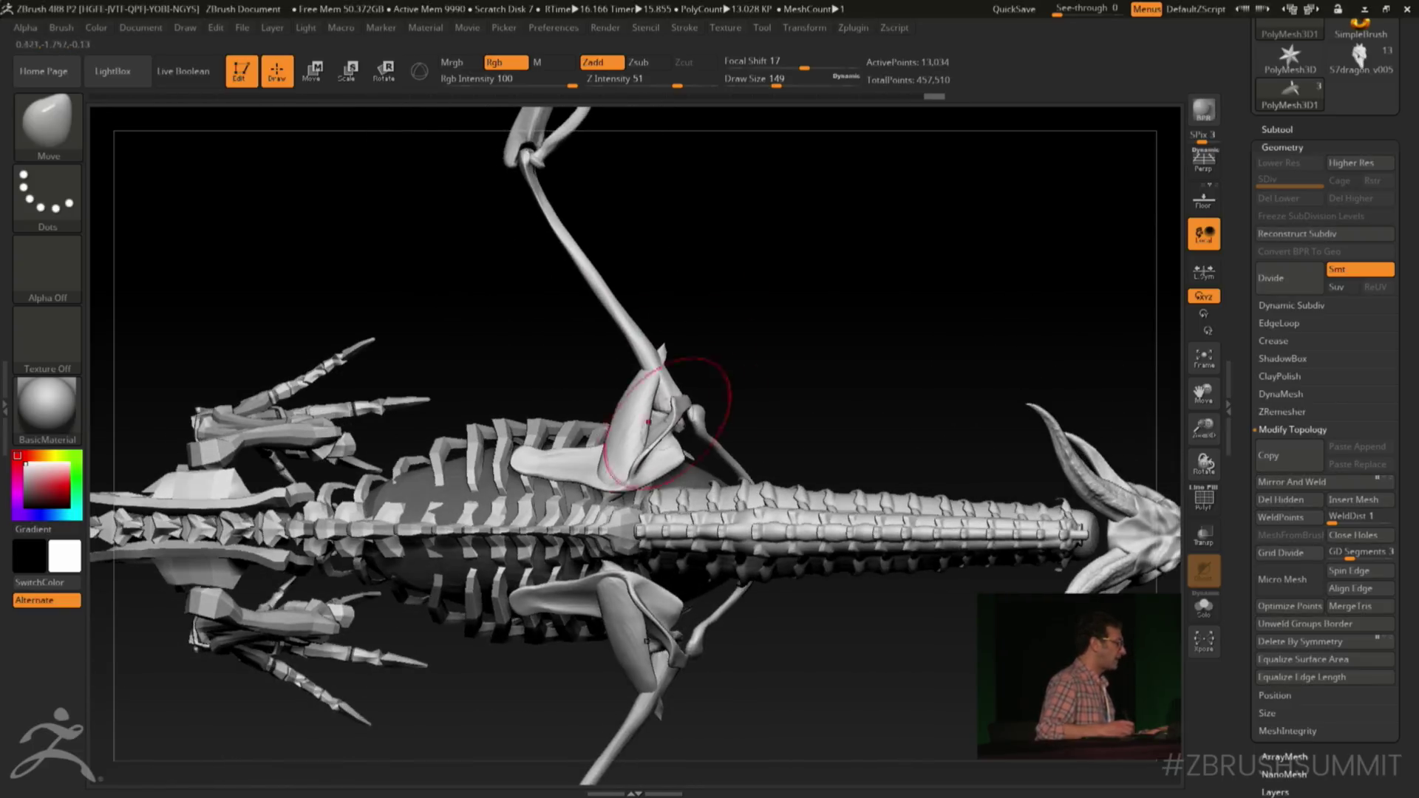
drag(708, 332, 796, 276)
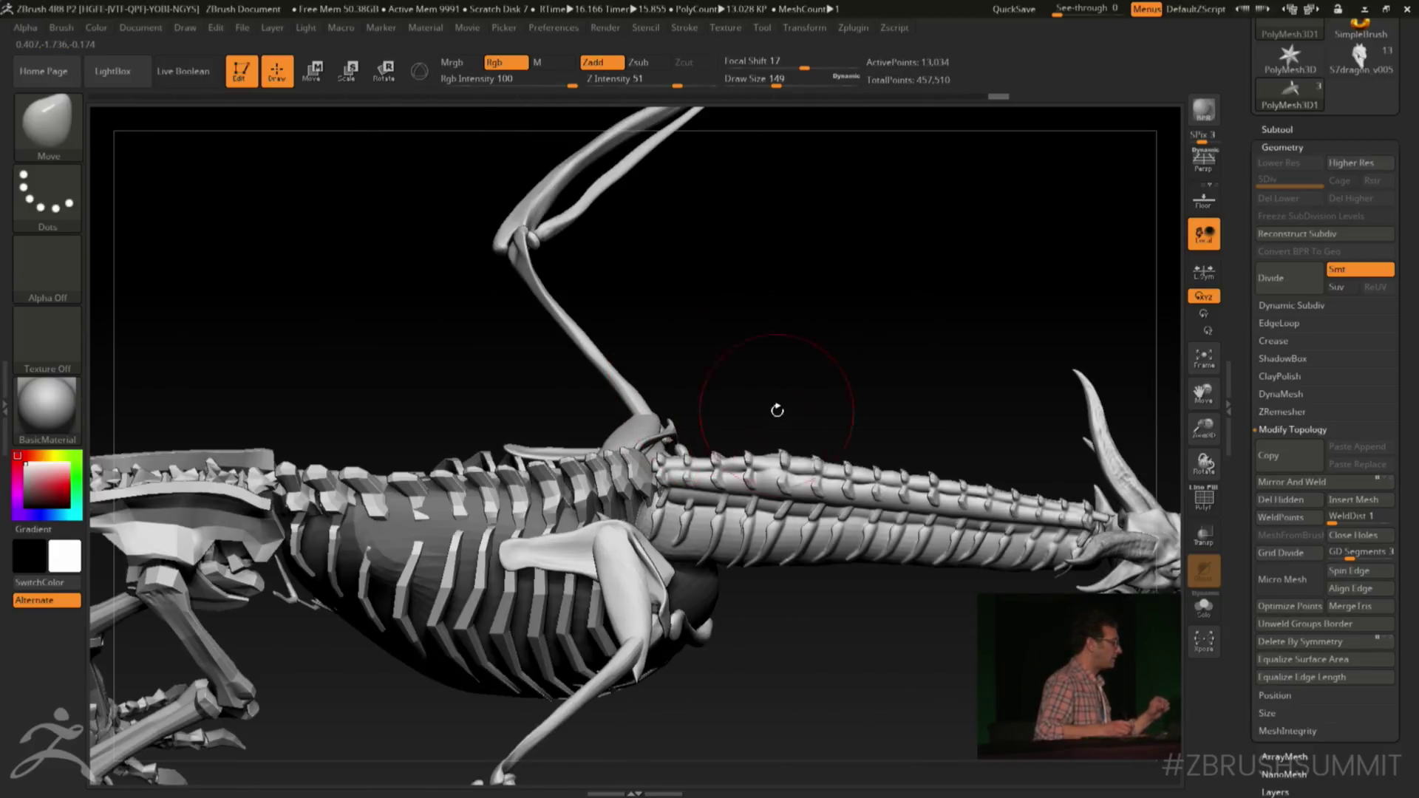
drag(773, 405, 823, 398)
drag(878, 714, 916, 415)
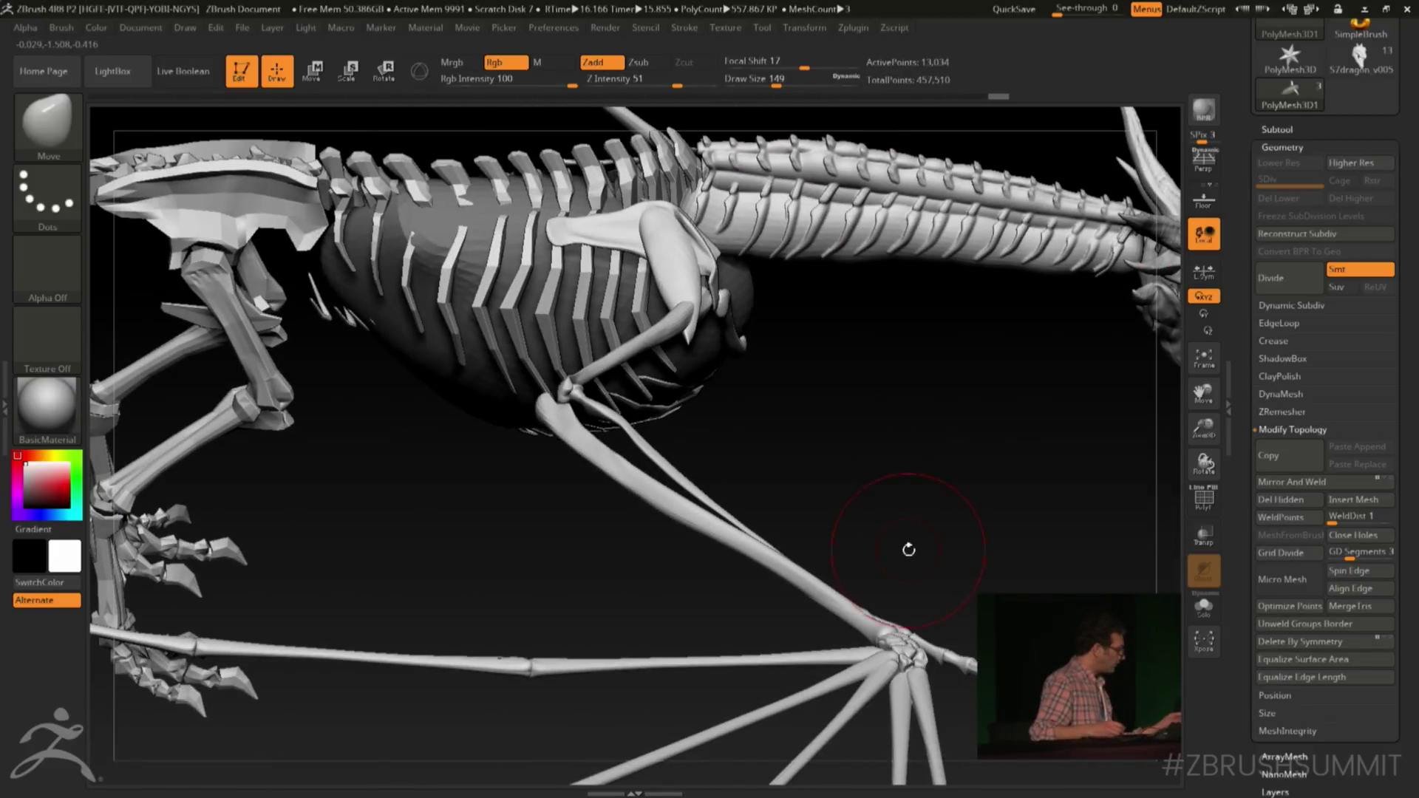
Switch to the SnakeHook brush with draw size 83 and turn off RGB painting
key(b)
key(s)
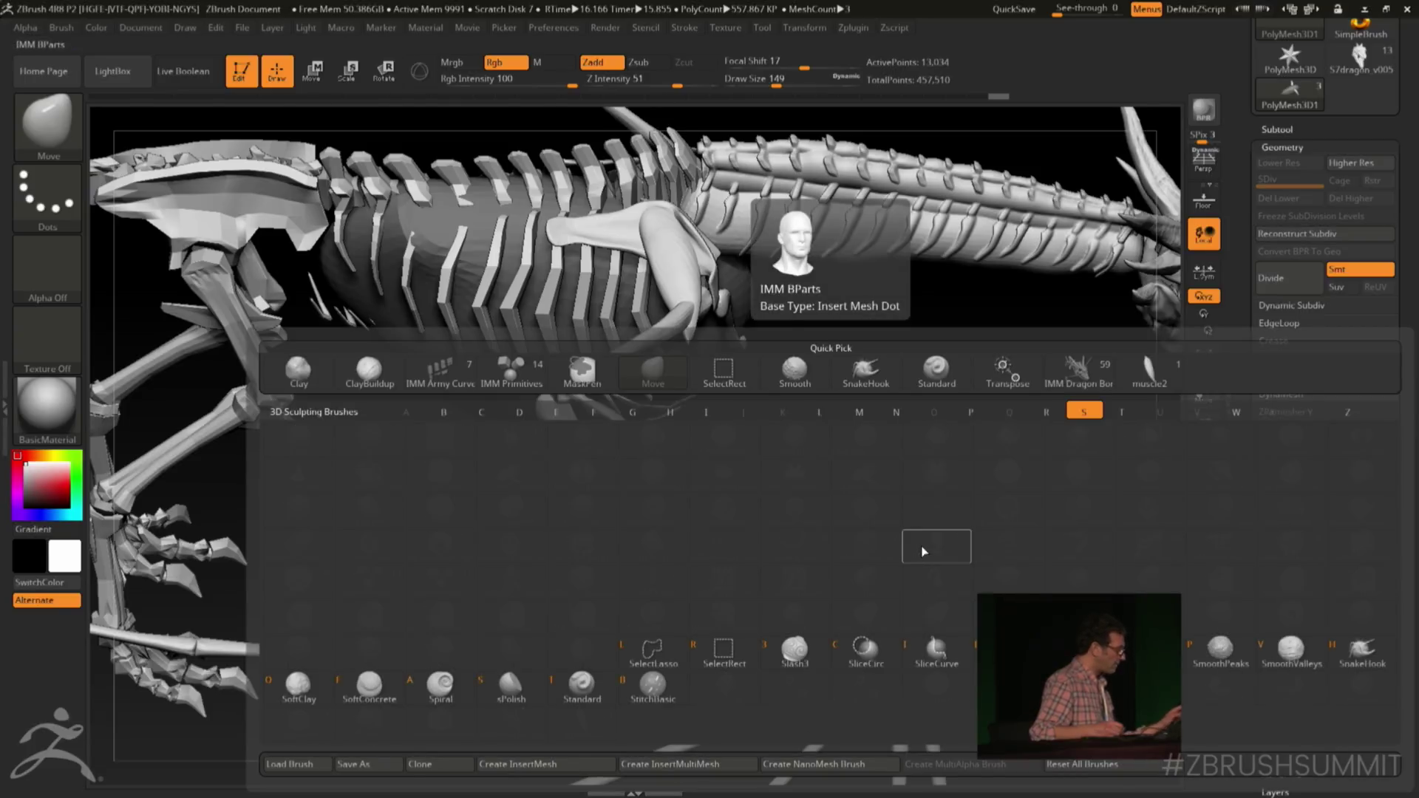
key(h)
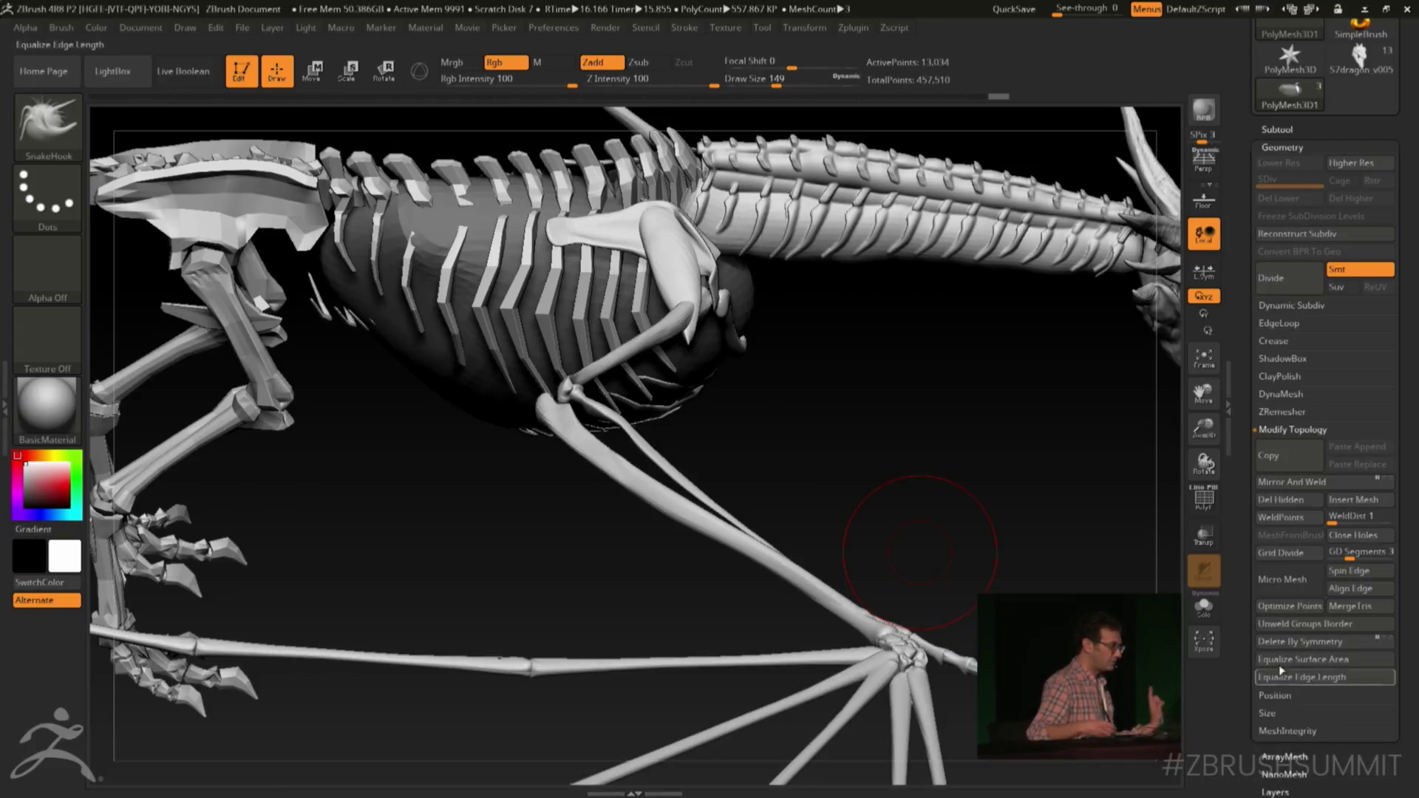
drag(823, 452, 710, 443)
key(space)
drag(738, 532, 672, 426)
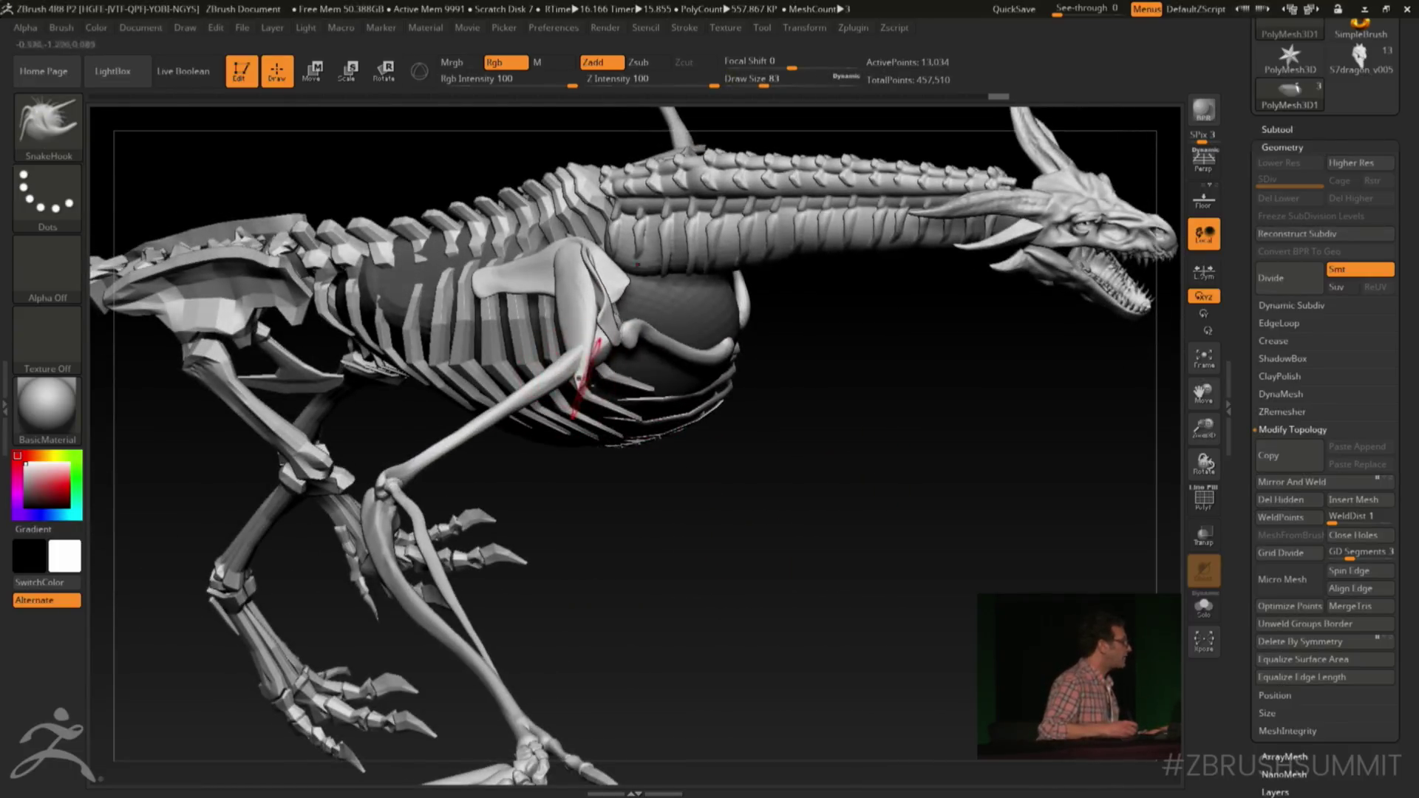
drag(581, 373, 710, 429)
click(494, 62)
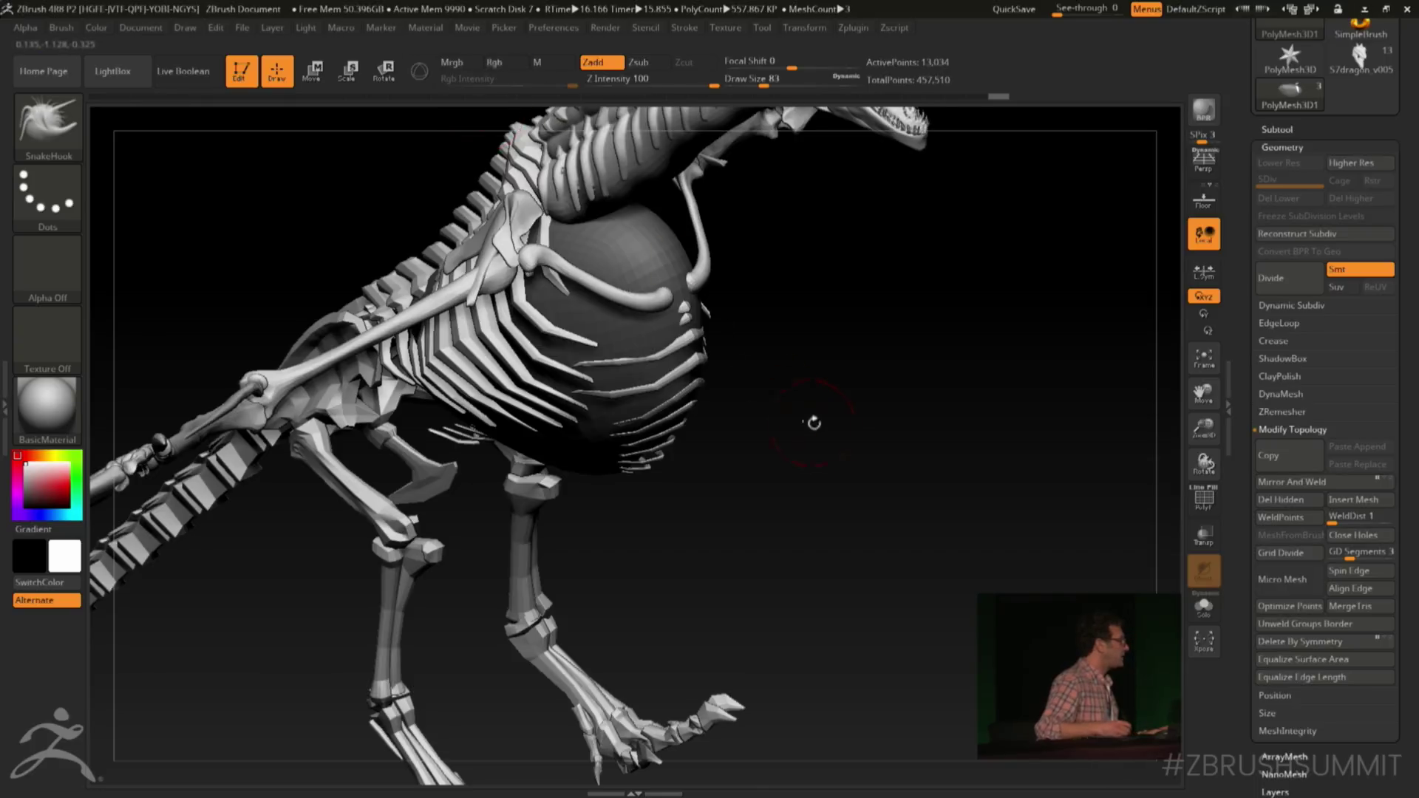
Make the shoulder muscle subtool active and pull its lower end along the upper wing bone
drag(814, 421, 809, 361)
alt+click(568, 313)
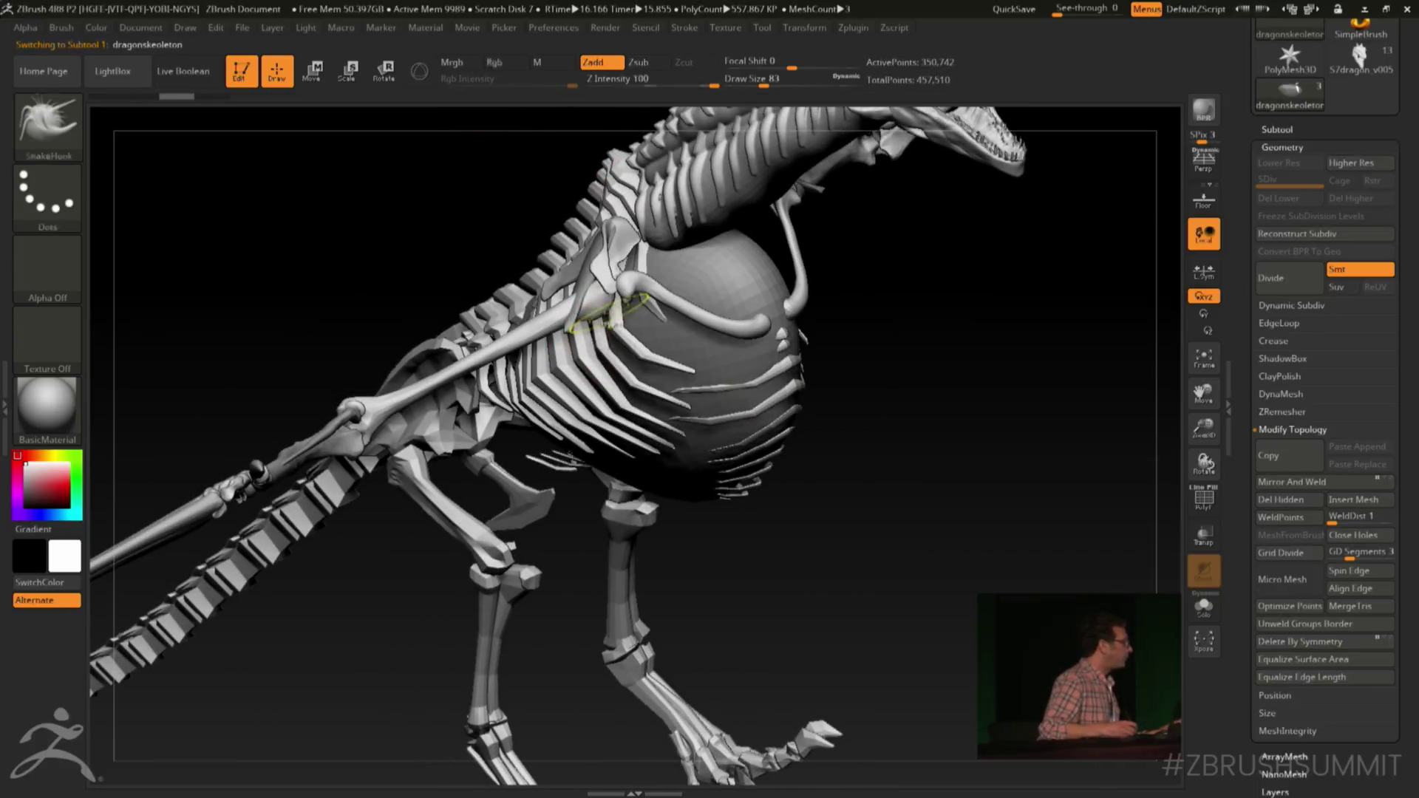
alt+click(586, 301)
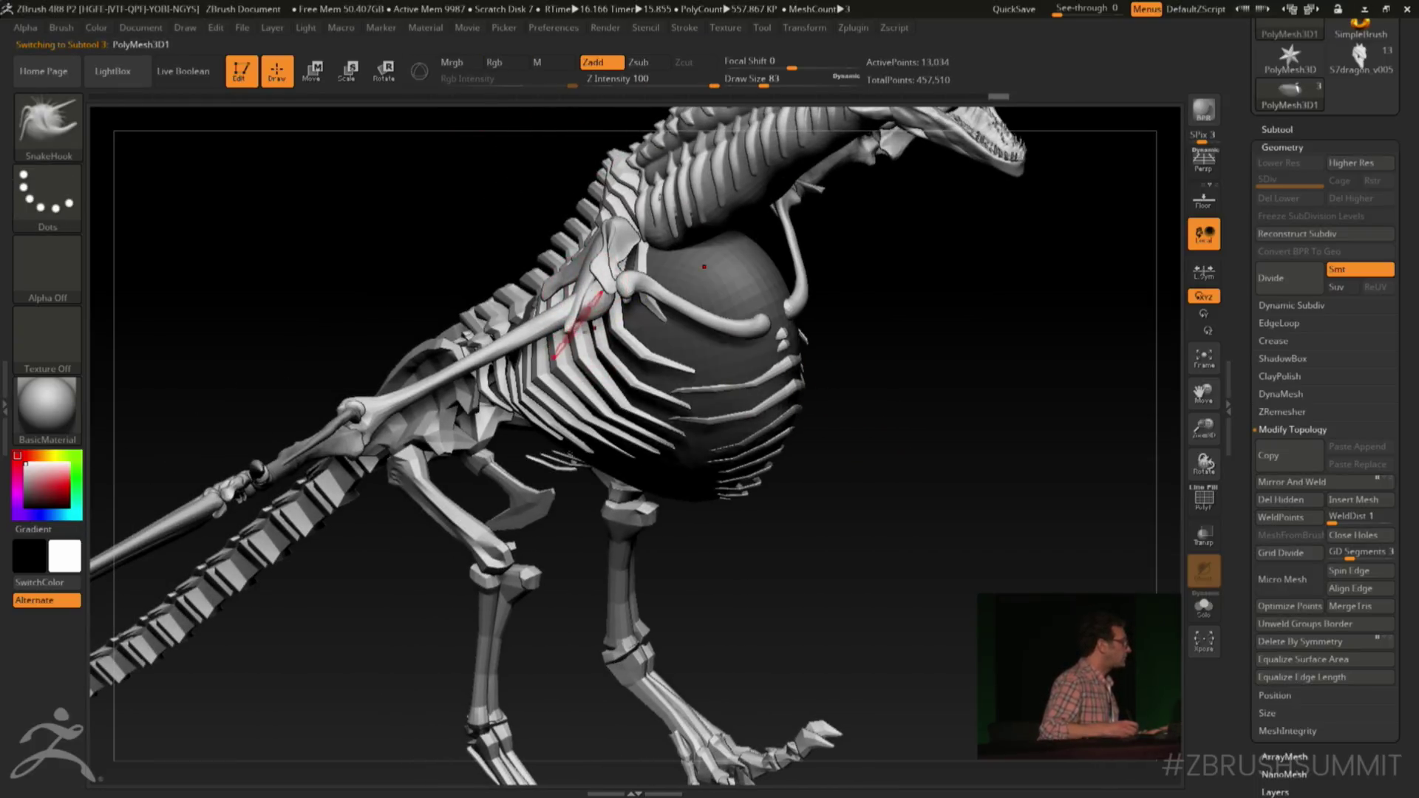
drag(872, 547, 498, 286)
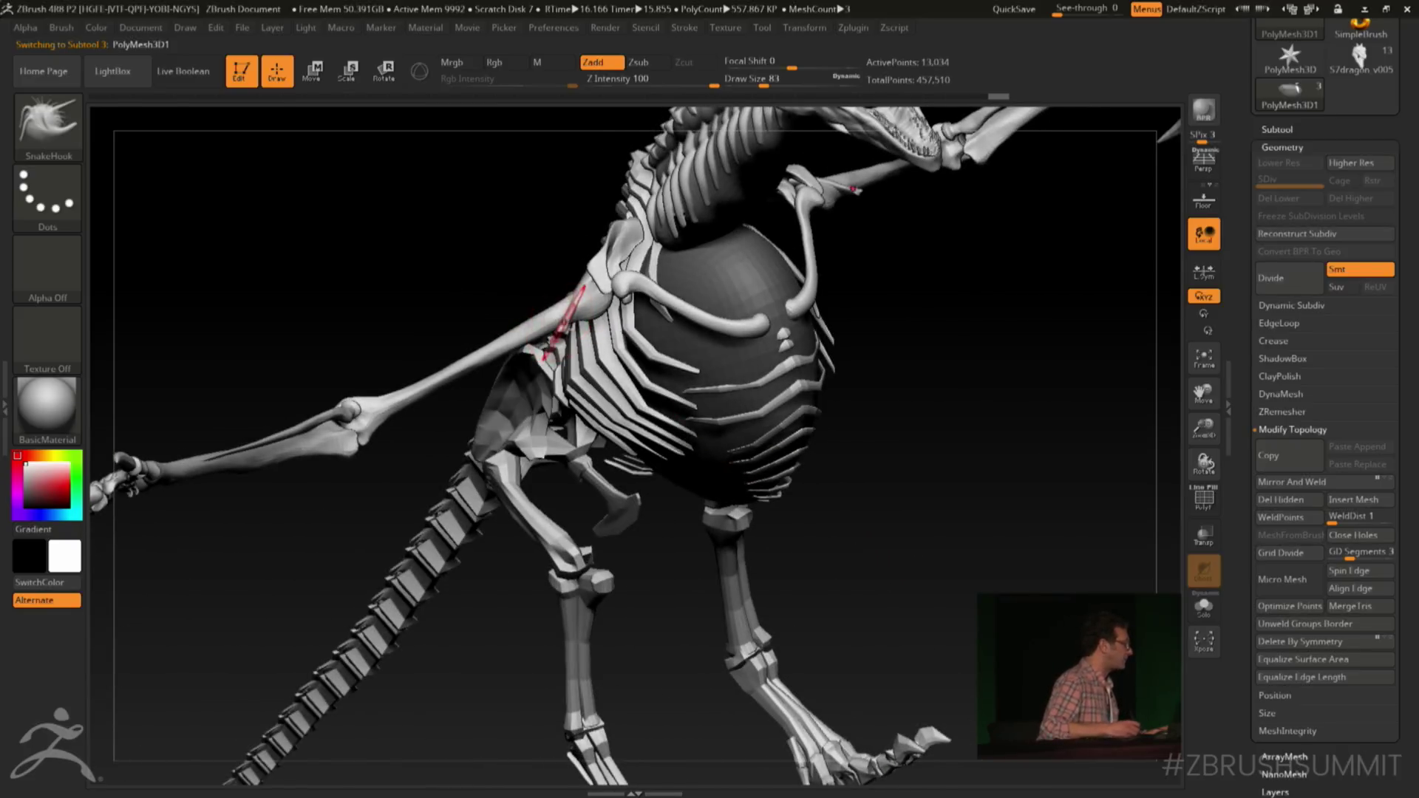
drag(556, 307, 560, 318)
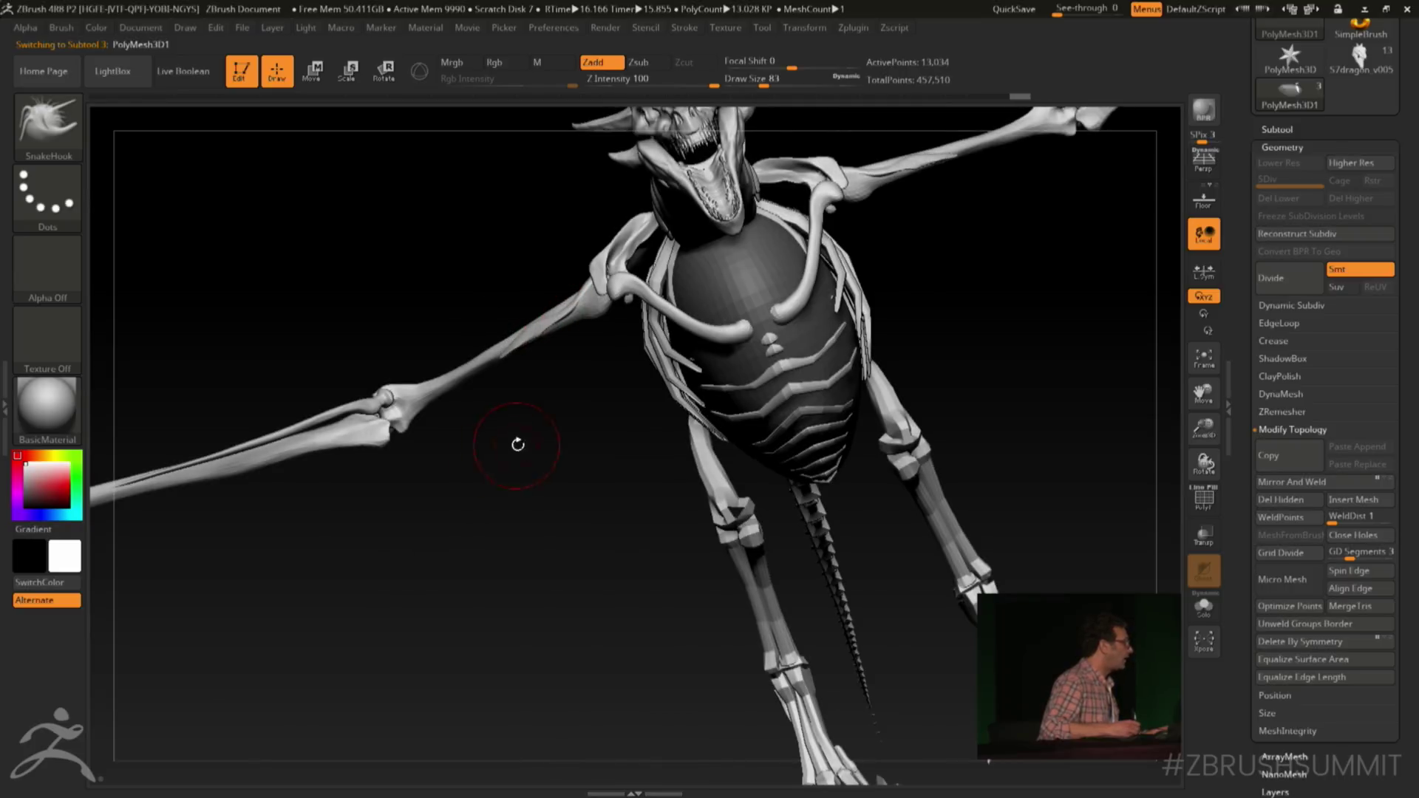
Set the draw size to 116 and stretch the shoulder muscle along the upper wing bone and over the shoulder blade
drag(518, 444, 552, 301)
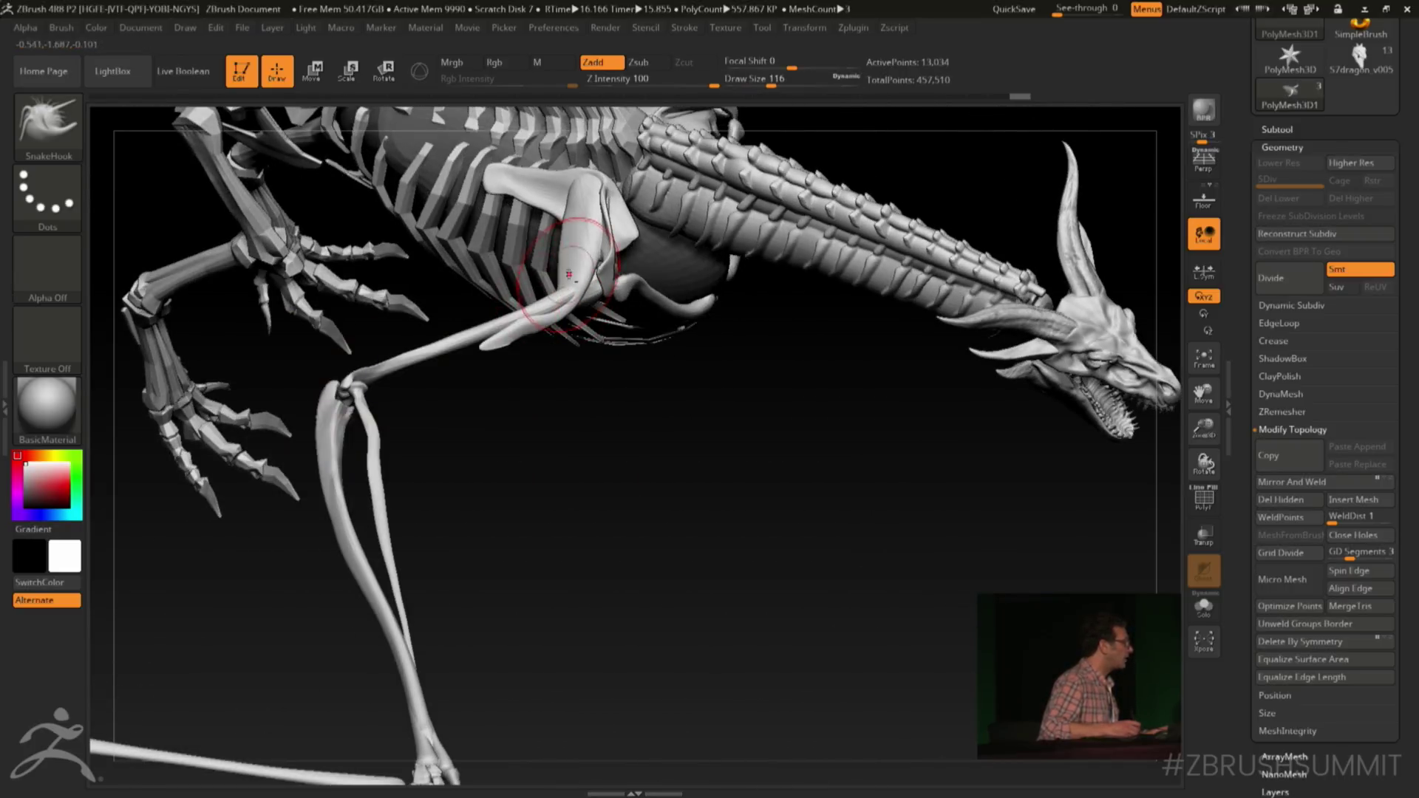
drag(612, 421, 561, 313)
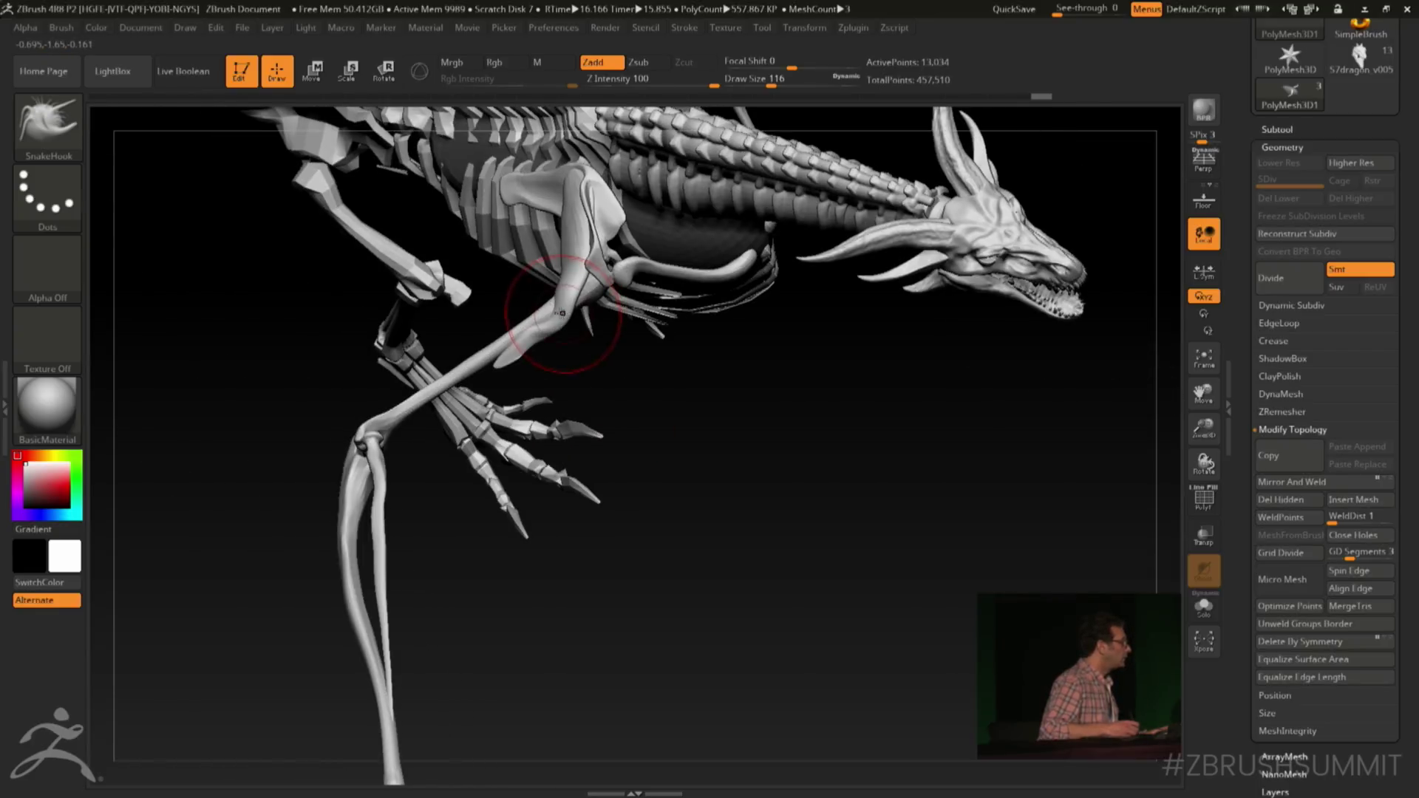
drag(600, 390, 560, 243)
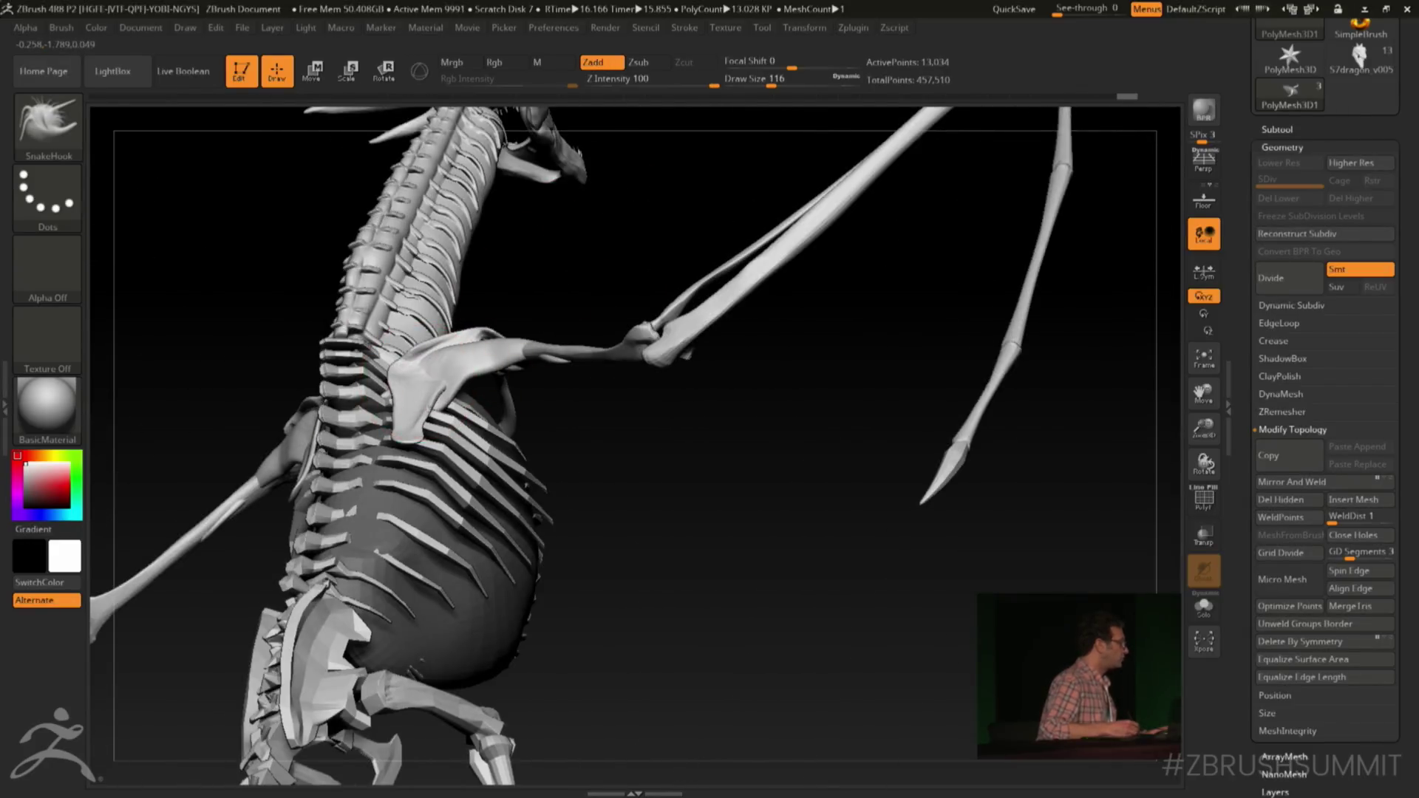
right_drag(418, 382, 449, 412)
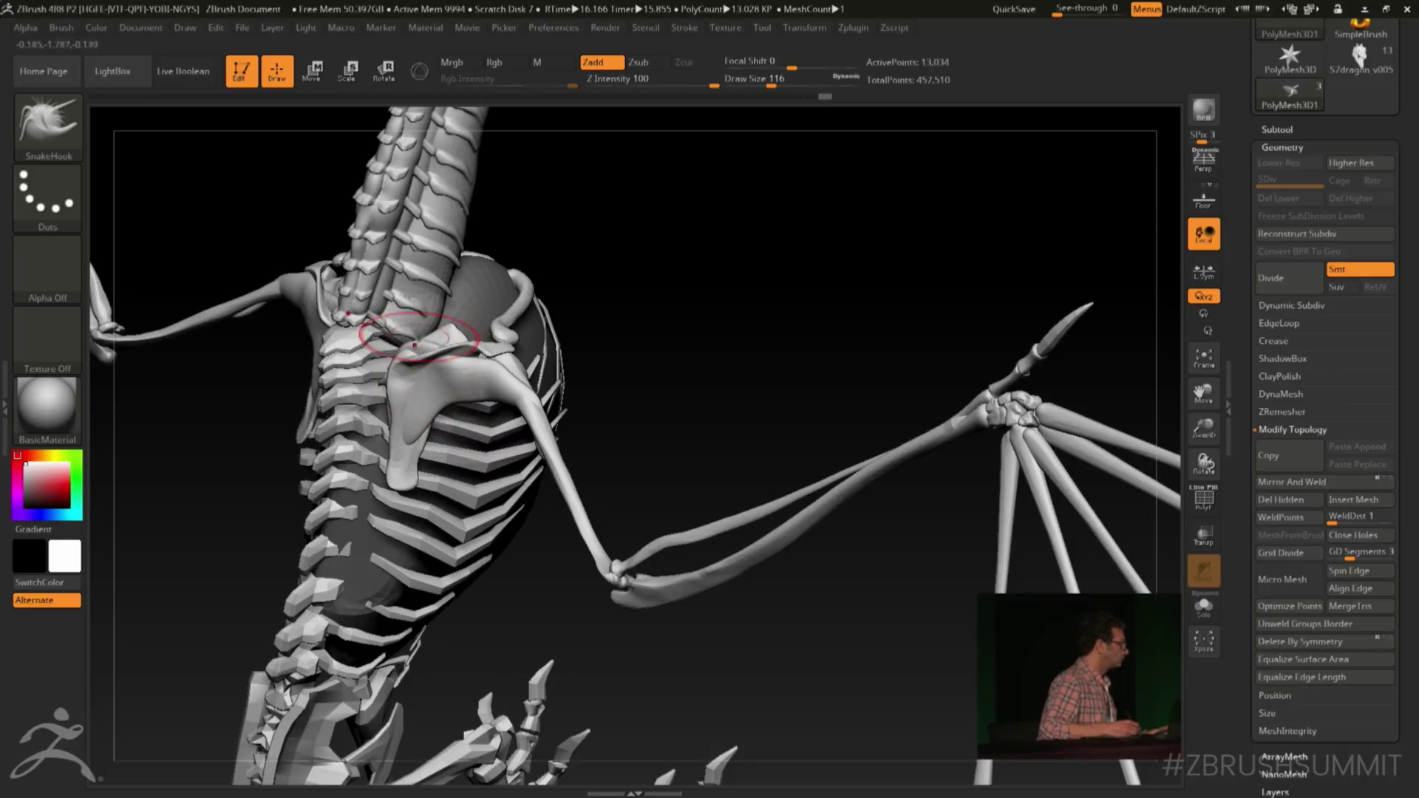
right_drag(527, 331, 636, 225)
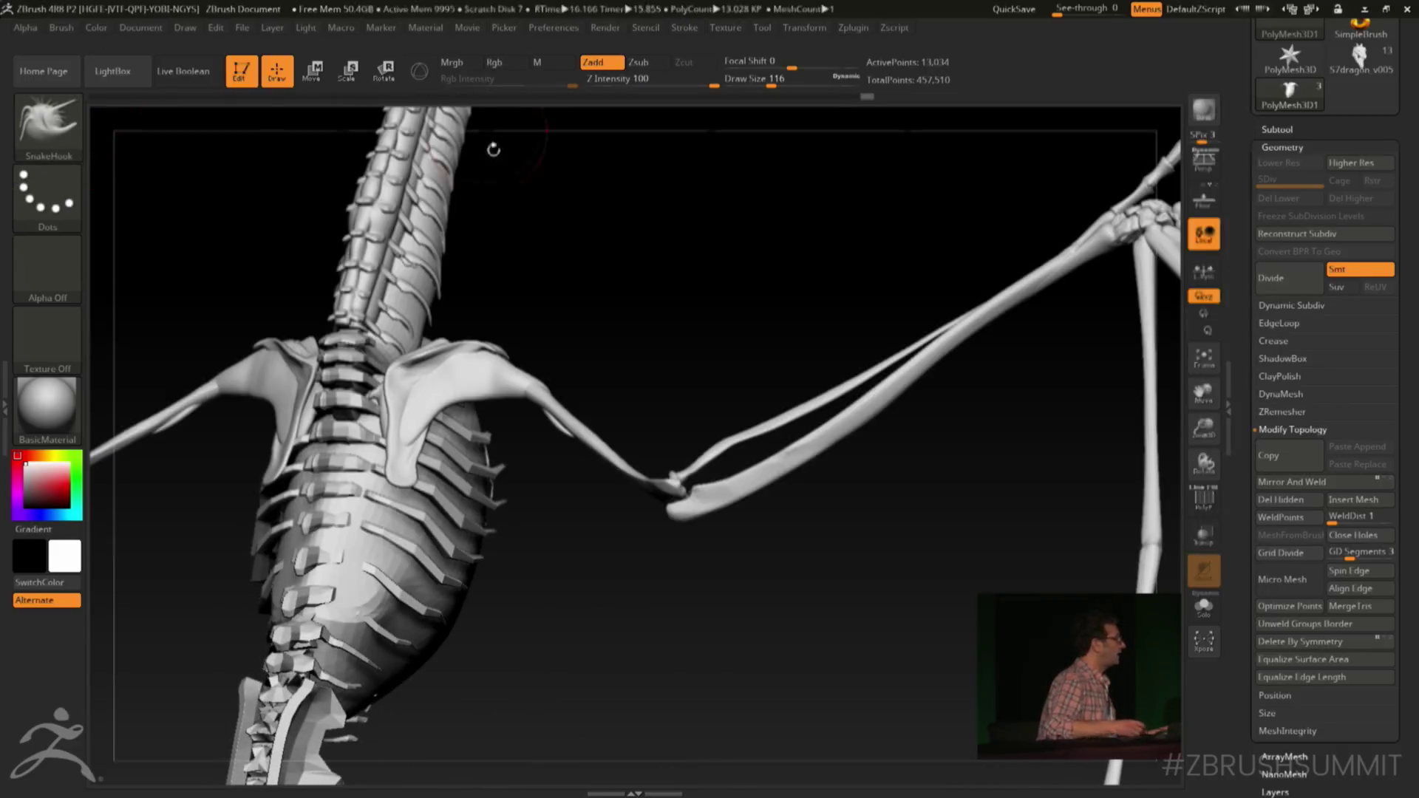
Insert a mirrored muscle mesh with the muscle2 brush over the shoulder blade and the head of the upper wing bone
click(47, 122)
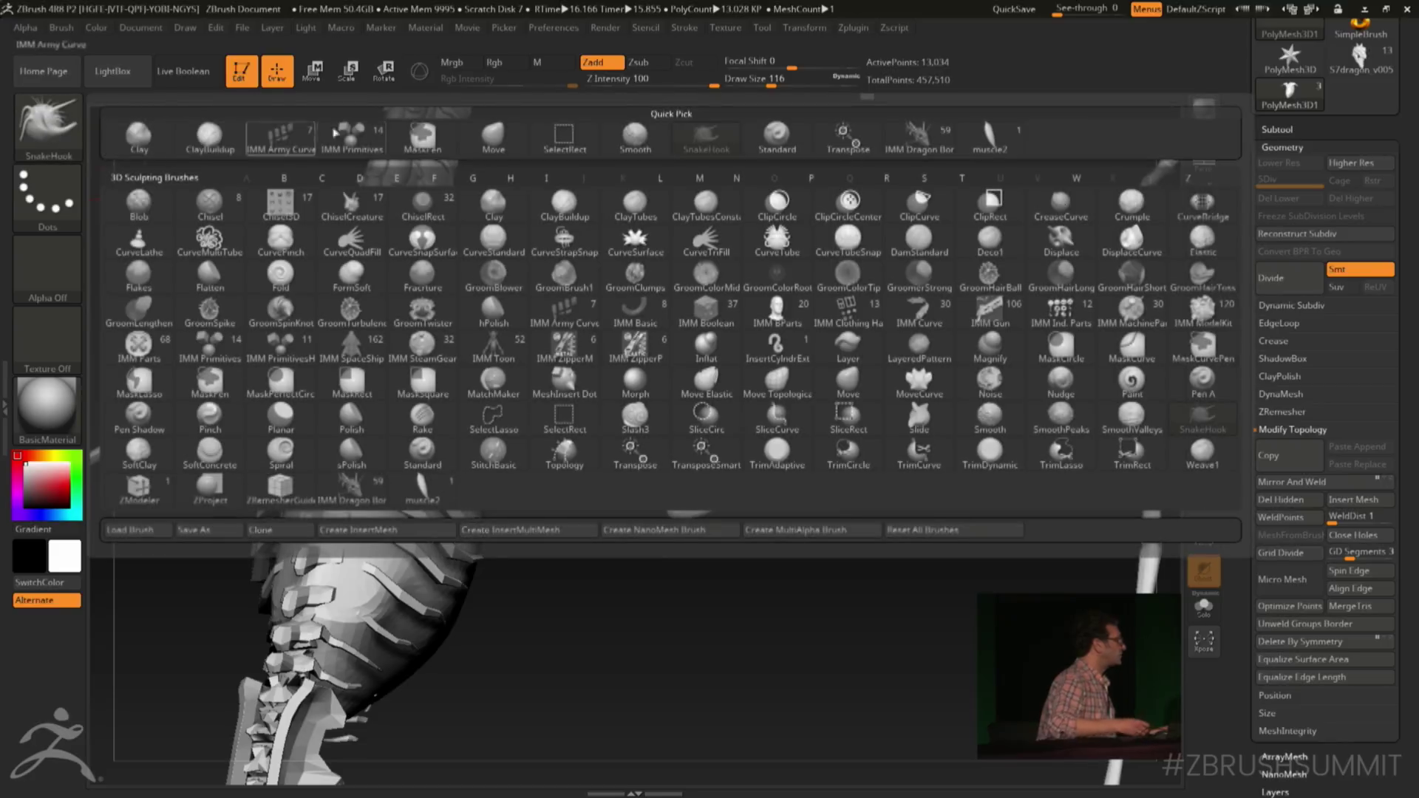
click(983, 136)
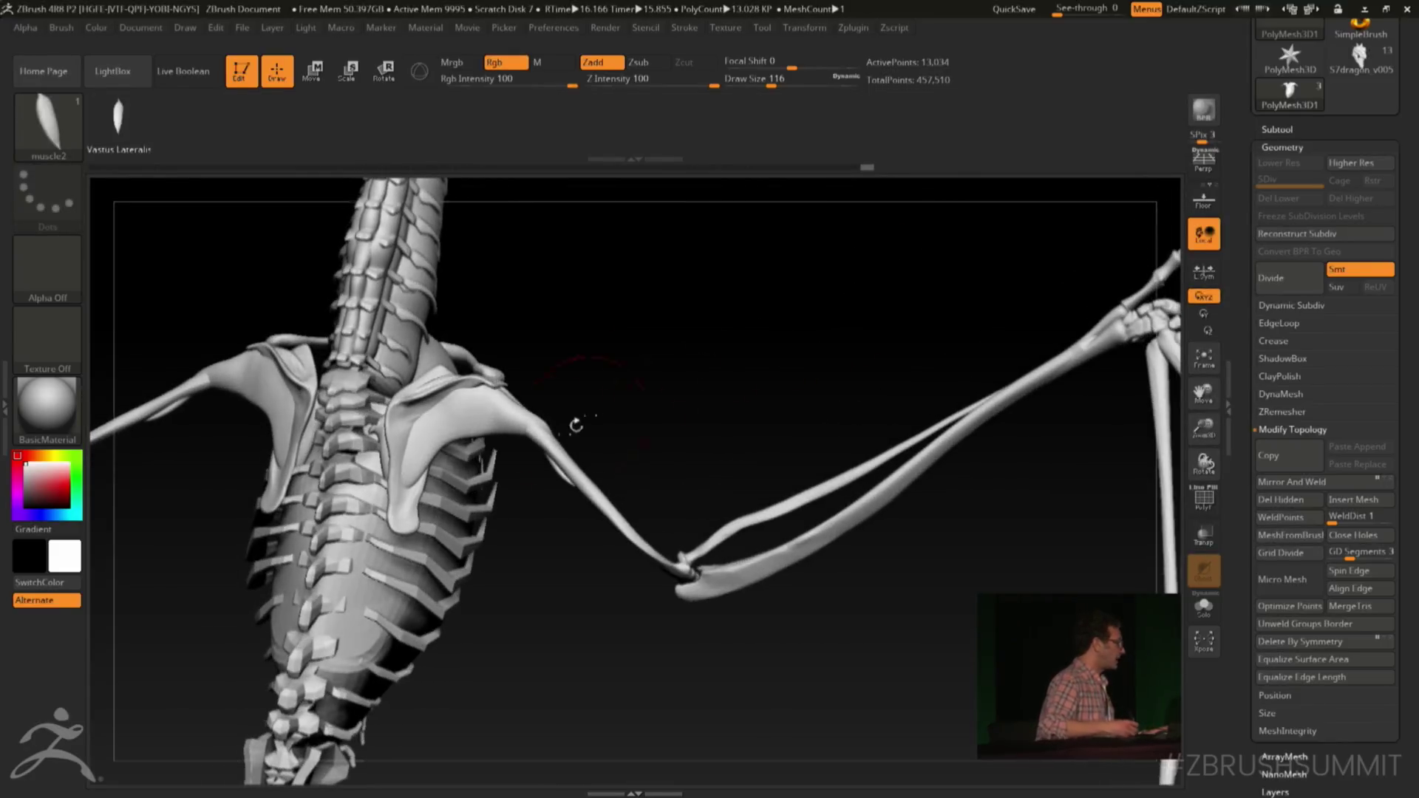
drag(496, 423, 523, 431)
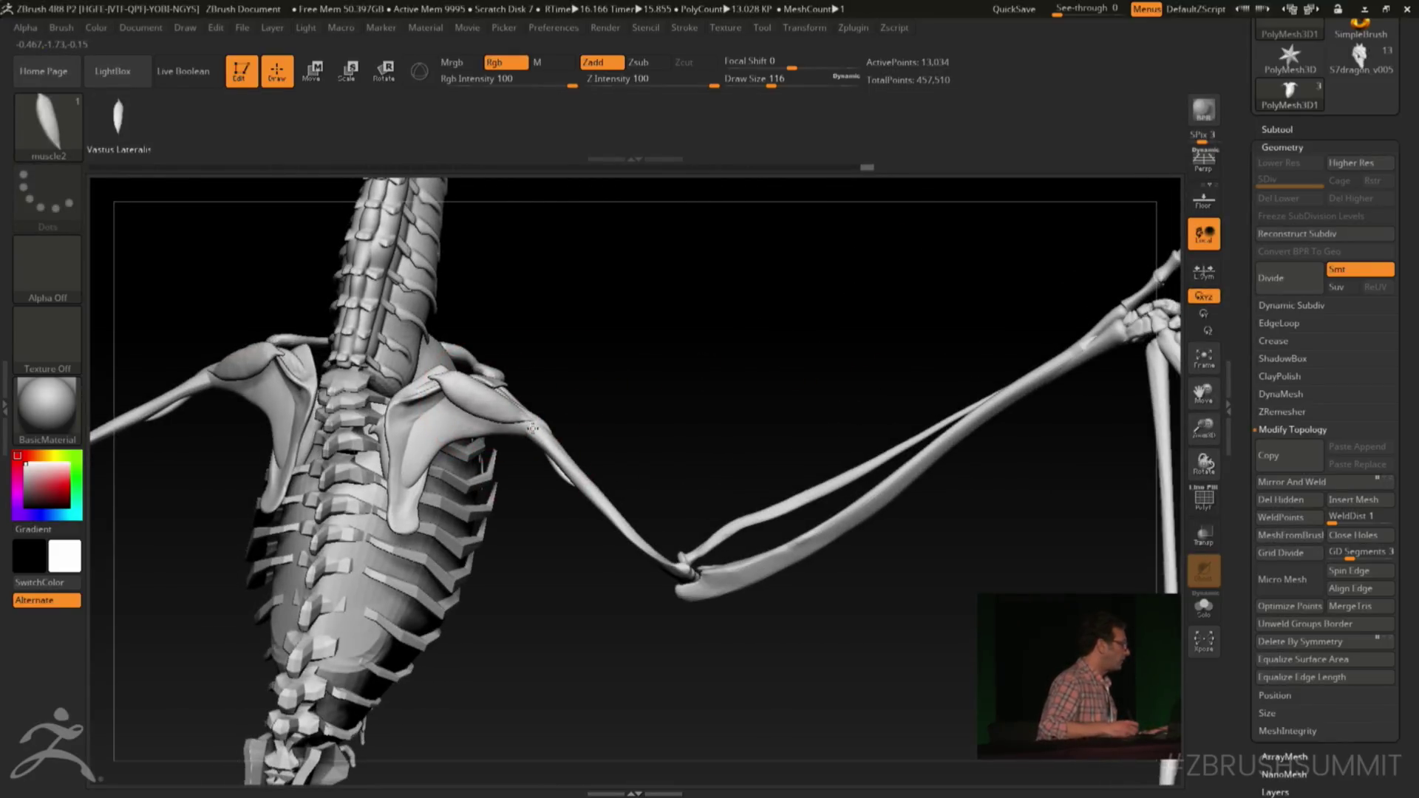
drag(633, 396, 544, 311)
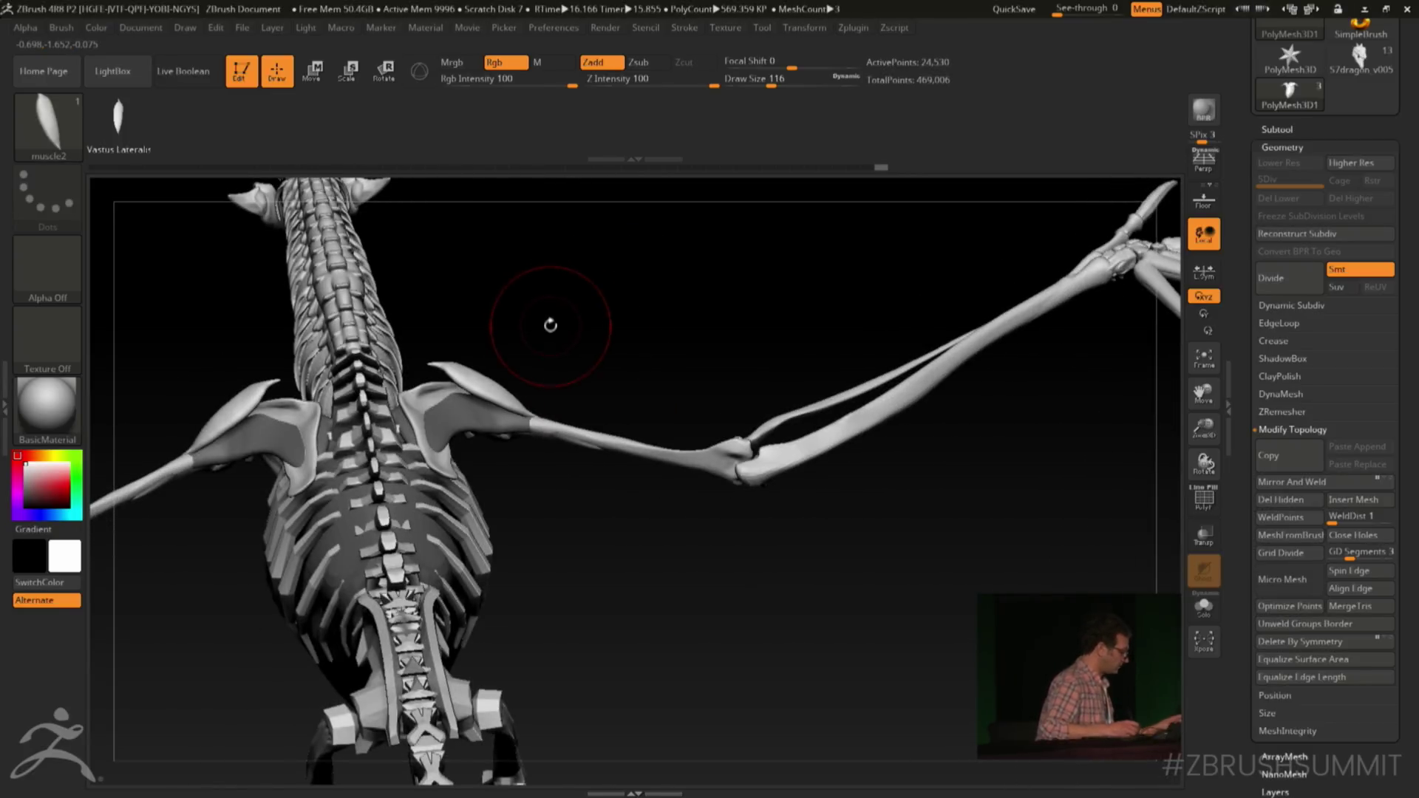
key(F1)
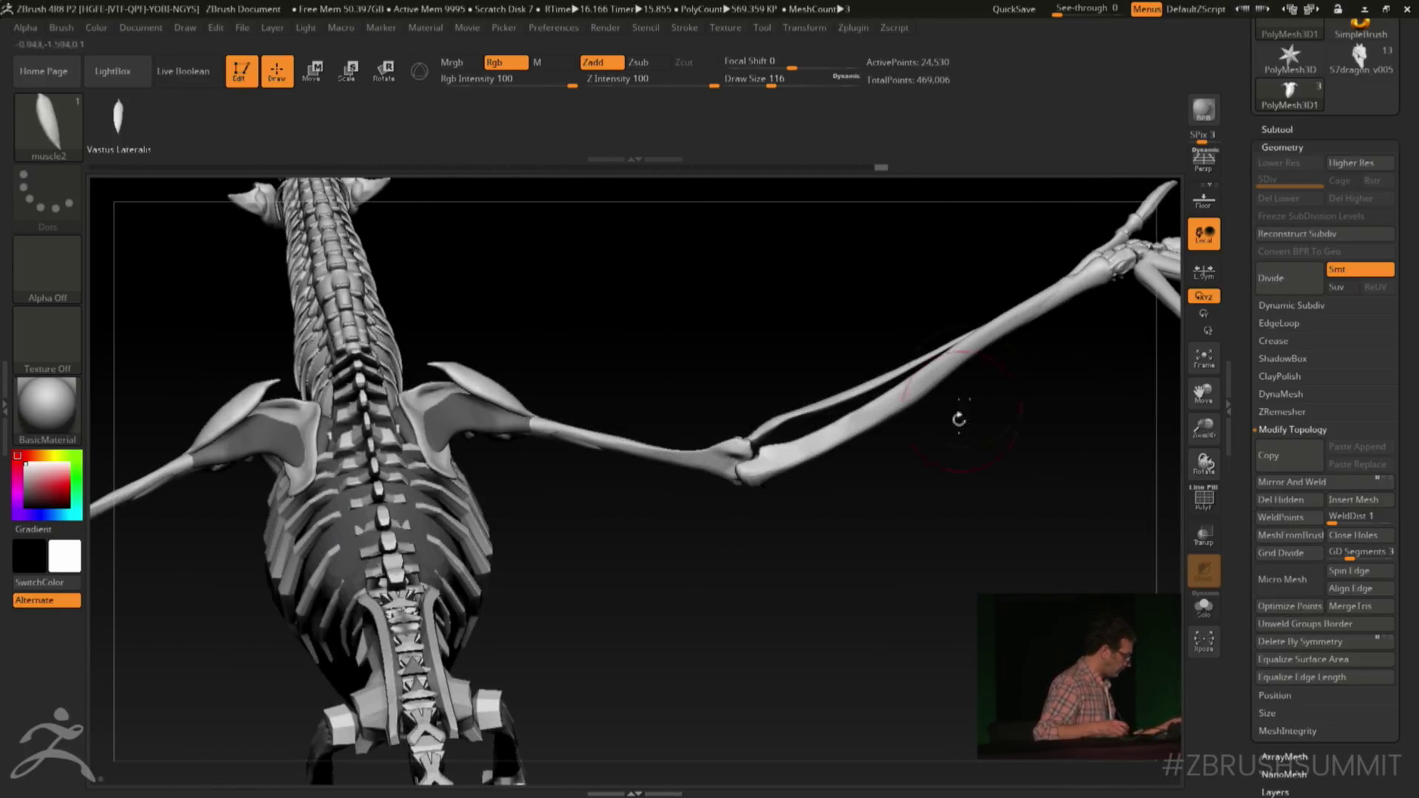
Switch to the Move brush and pull the new shoulder muscle in against the shoulder blade
key(b)
key(m)
key(v)
drag(554, 316, 473, 369)
mouse_move(602, 322)
mouse_down()
mouse_move(458, 399)
mouse_move(555, 314)
mouse_move(516, 352)
mouse_up()
drag(584, 333, 506, 359)
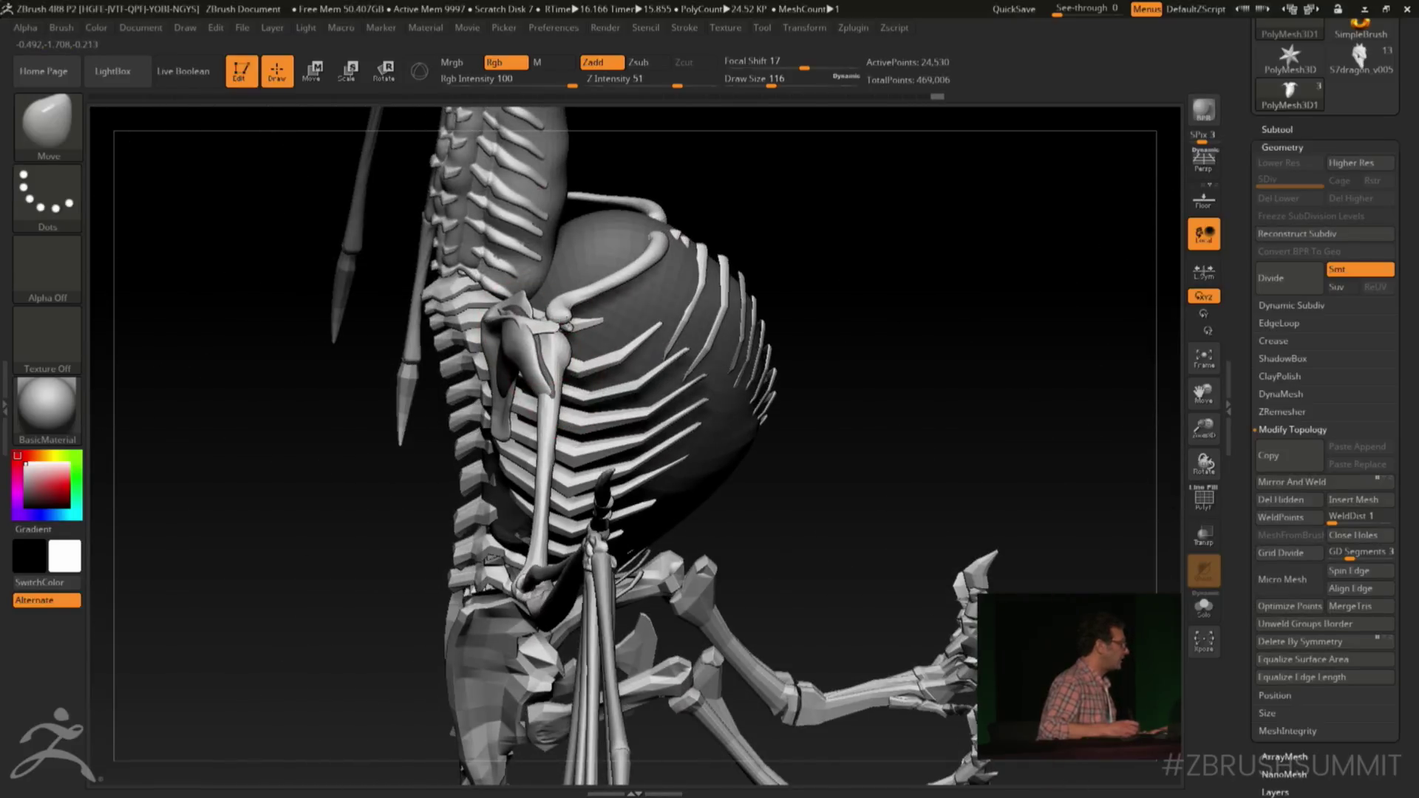
Shape the muscle around the shoulder joint so it follows the shoulder blade and the upper wing bone
mouse_move(671, 229)
mouse_down()
mouse_move(651, 281)
mouse_move(709, 387)
mouse_move(717, 374)
mouse_move(665, 353)
mouse_up()
drag(760, 315, 767, 322)
drag(773, 447, 817, 254)
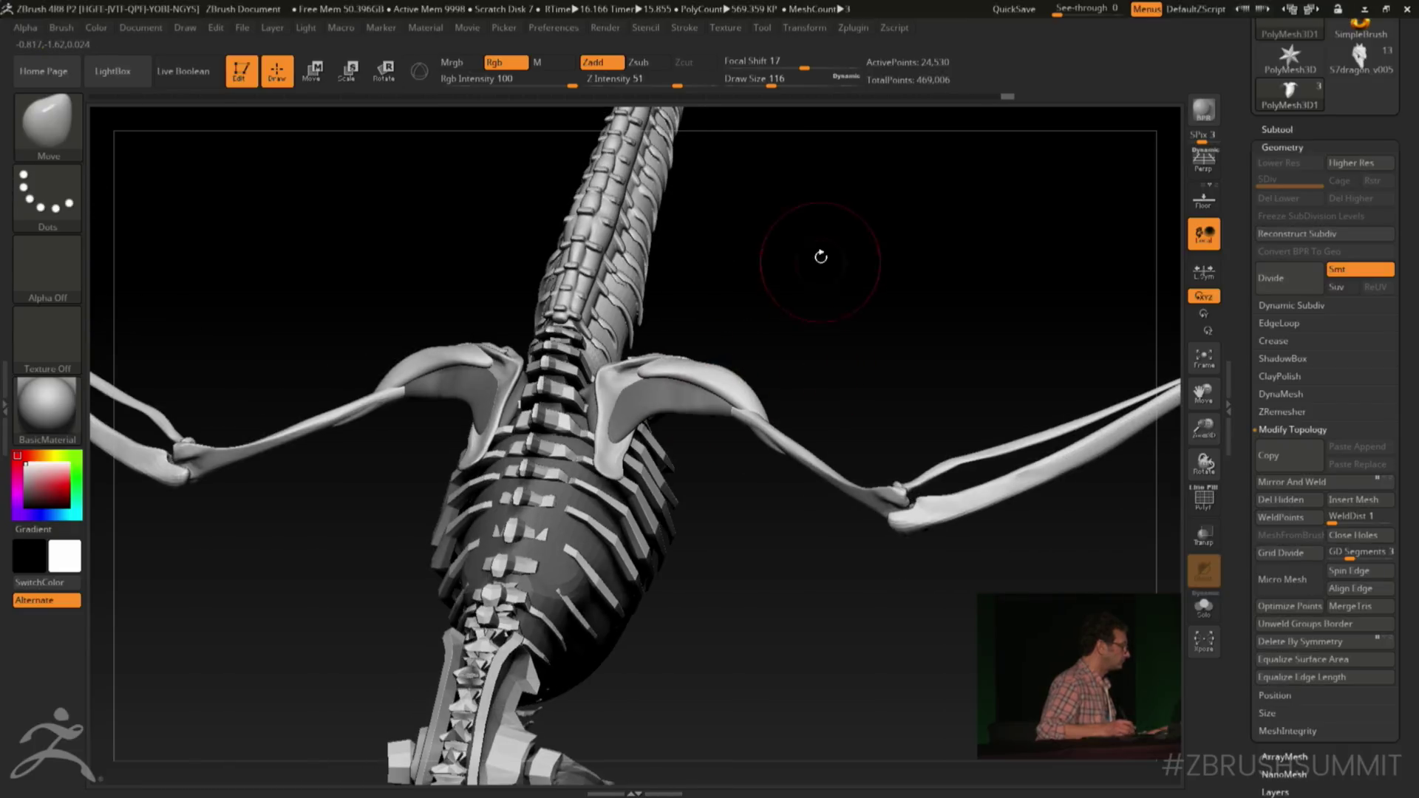
drag(846, 308, 715, 315)
ctrl+click(714, 316)
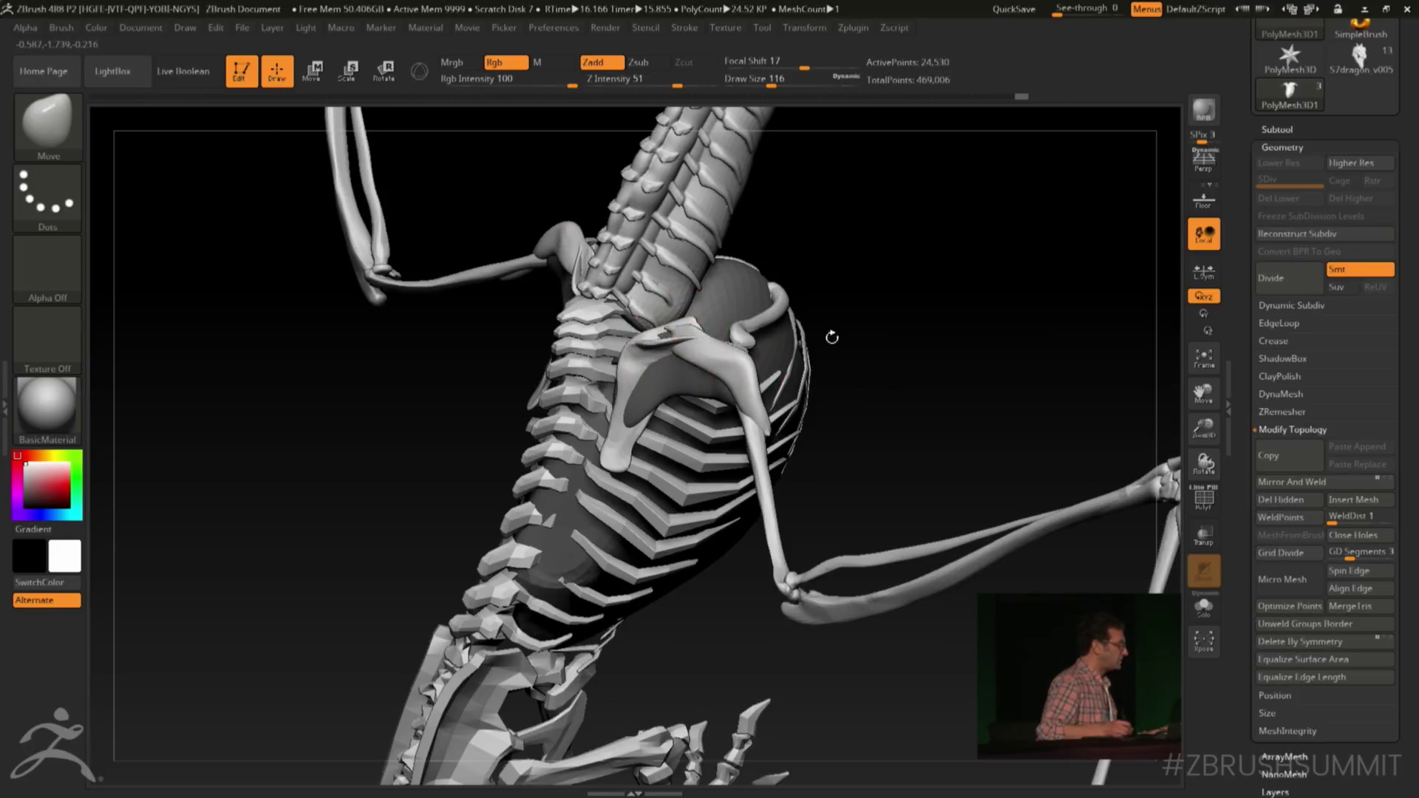
drag(832, 337, 739, 366)
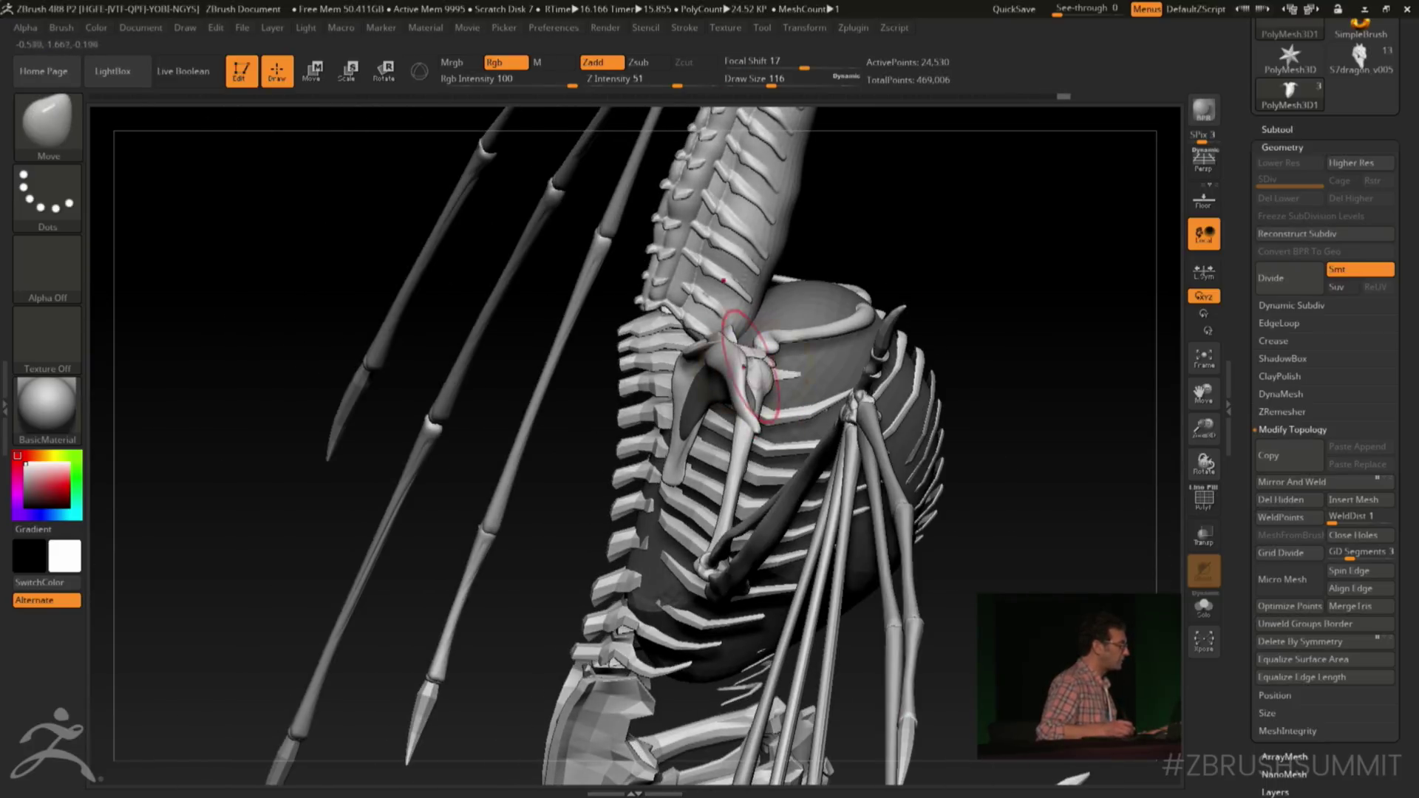
drag(951, 254, 143, 136)
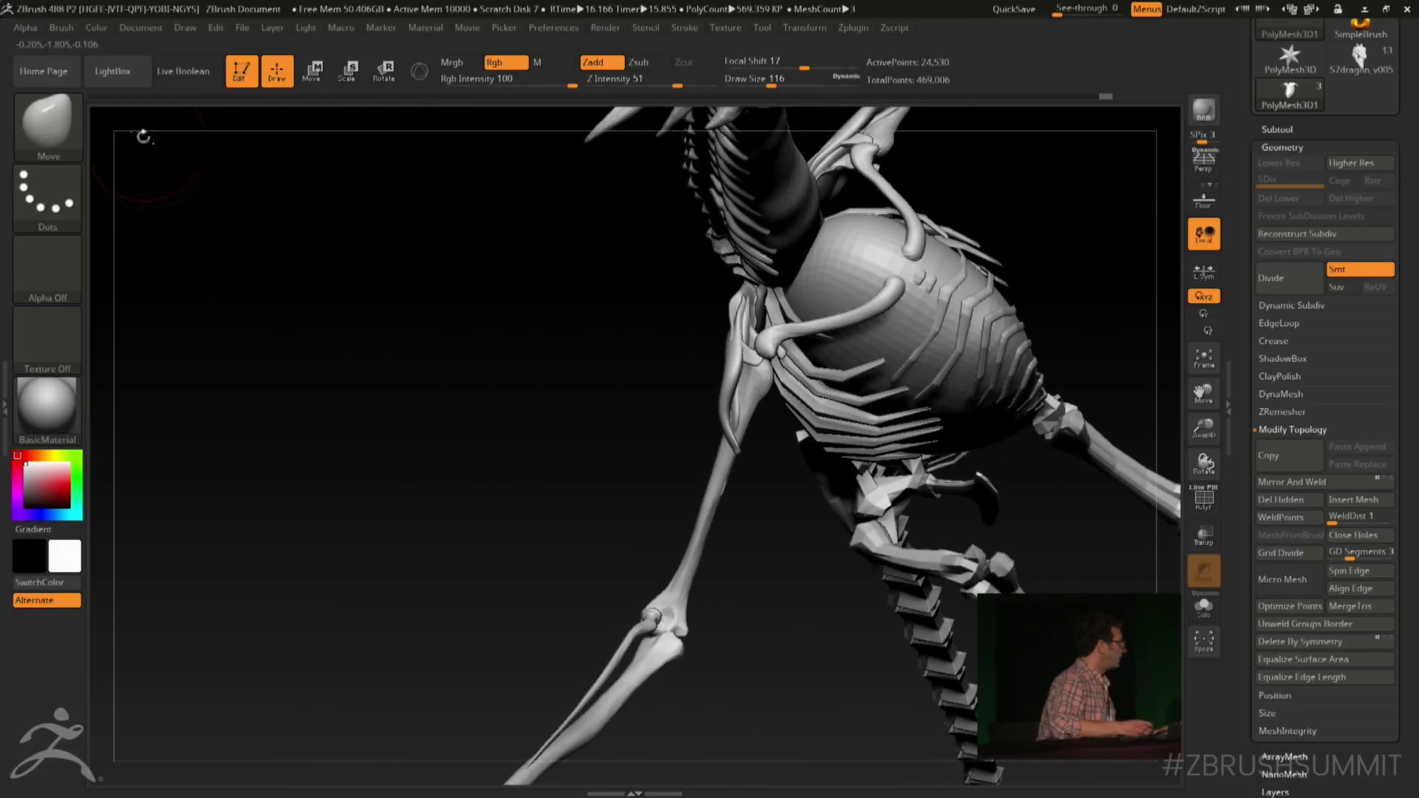
Insert another muscle2 mesh along the front of the shoulder, running onto the upper wing bone
key(b)
click(991, 138)
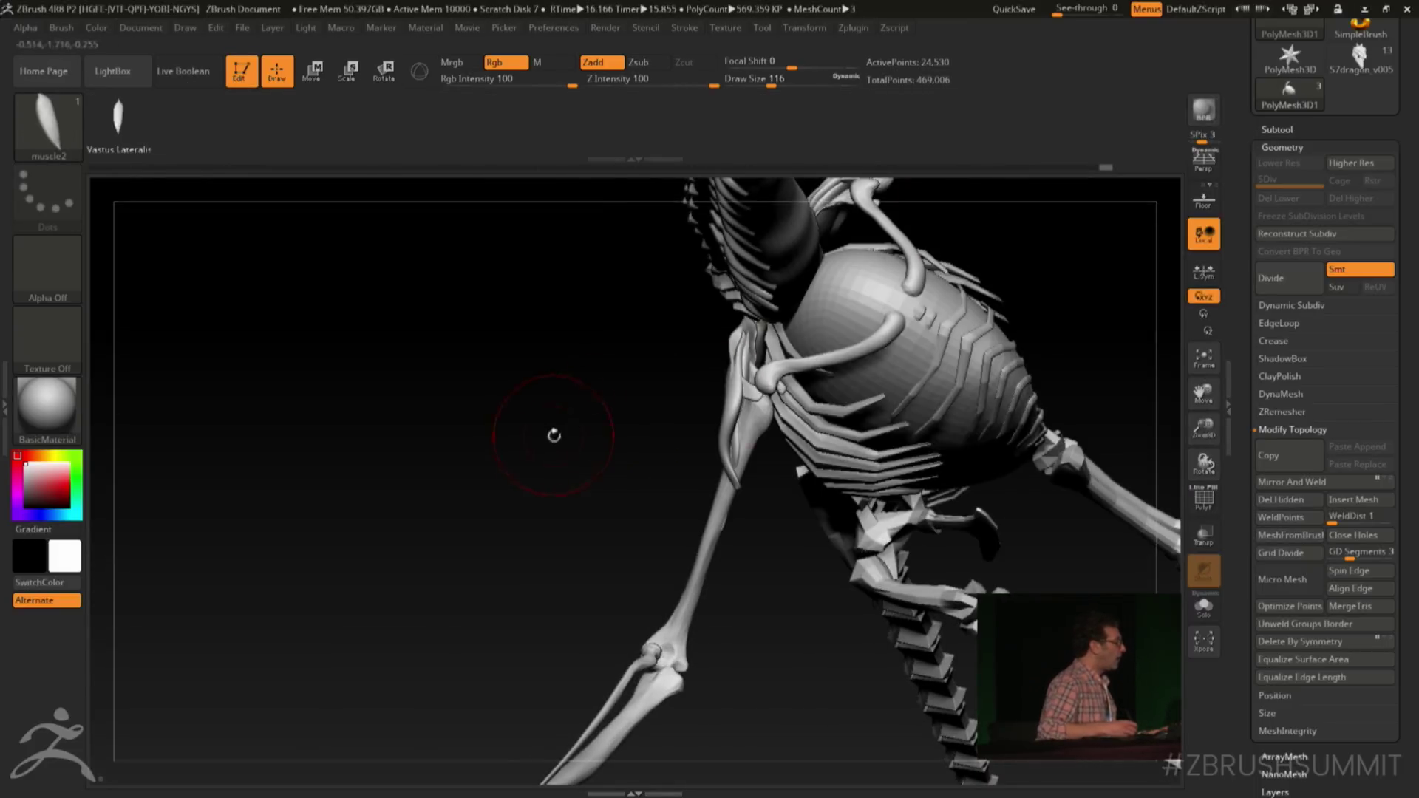
drag(553, 435, 643, 422)
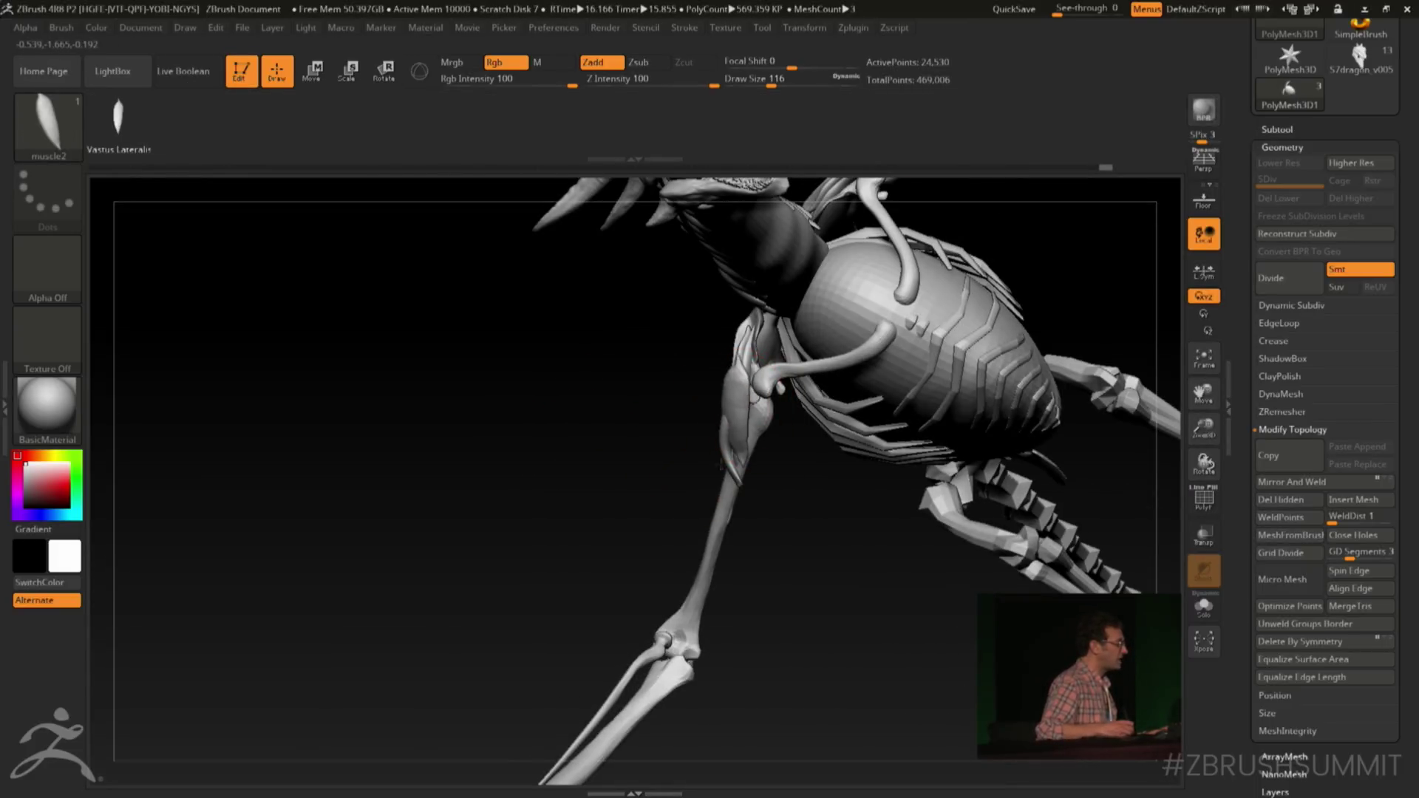
mouse_move(665, 490)
mouse_down()
mouse_move(887, 421)
mouse_move(875, 418)
mouse_move(879, 380)
mouse_up()
key(F1)
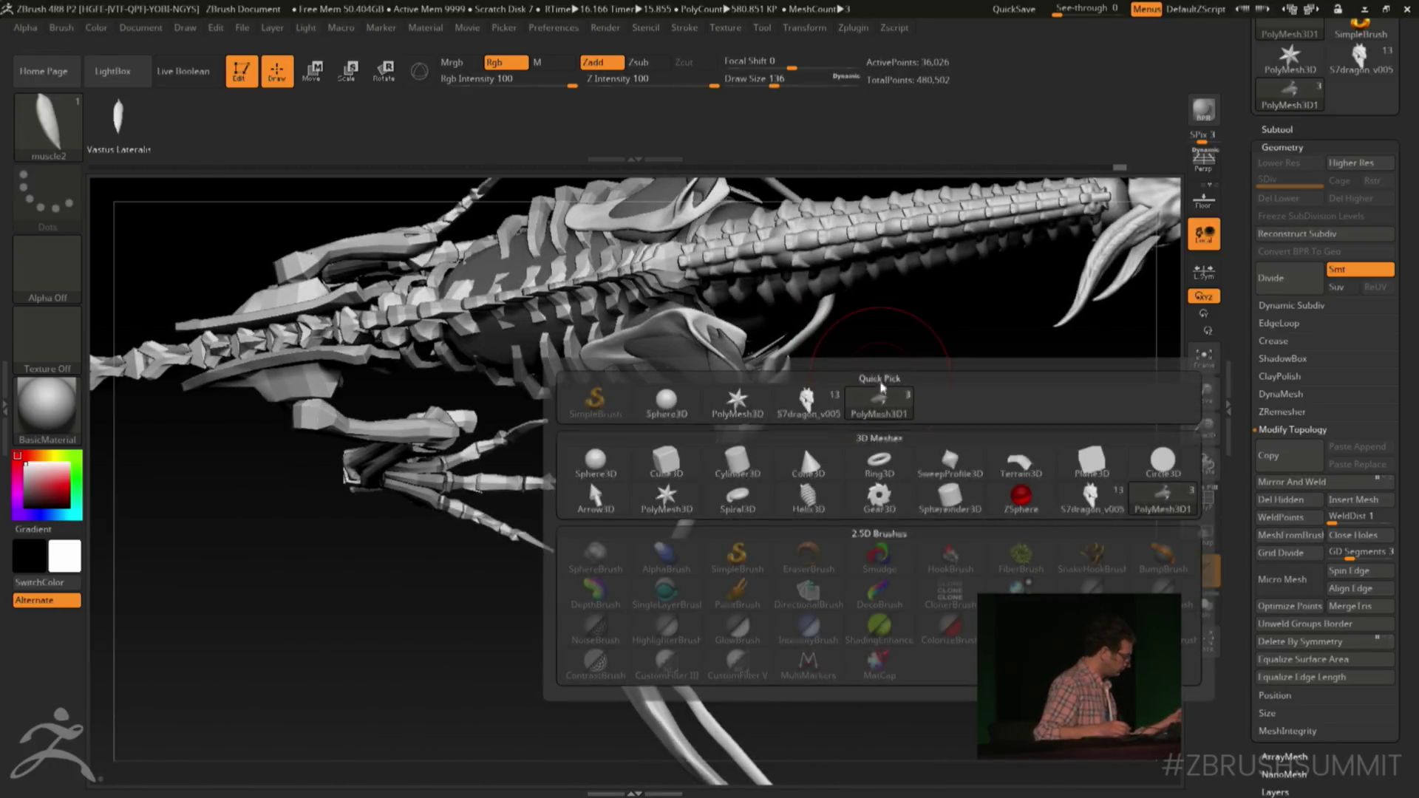
Using the Move brush at draw size 136, stretch the front shoulder muscle's upper end toward the base of the neck
key(b)
key(m)
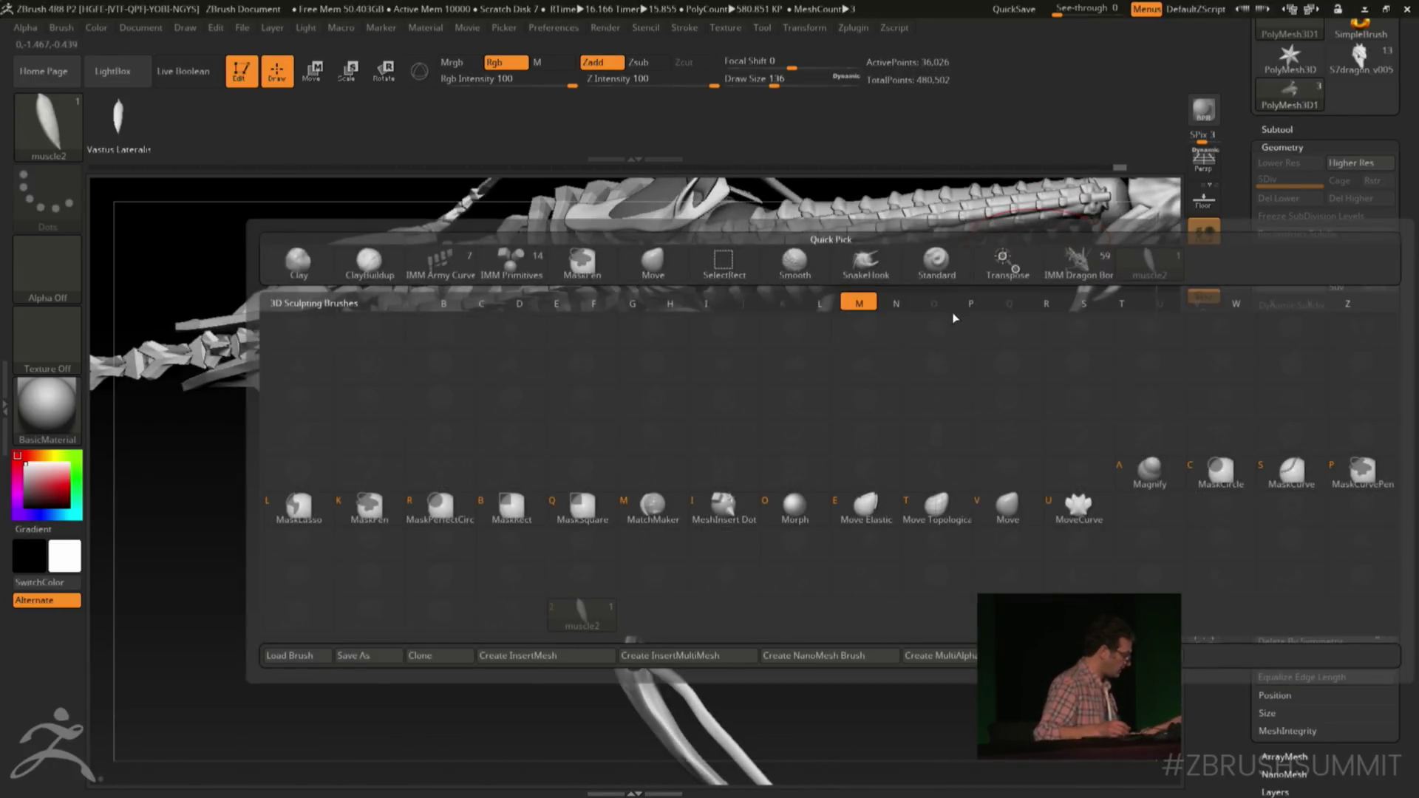
key(Escape)
key(b)
key(m)
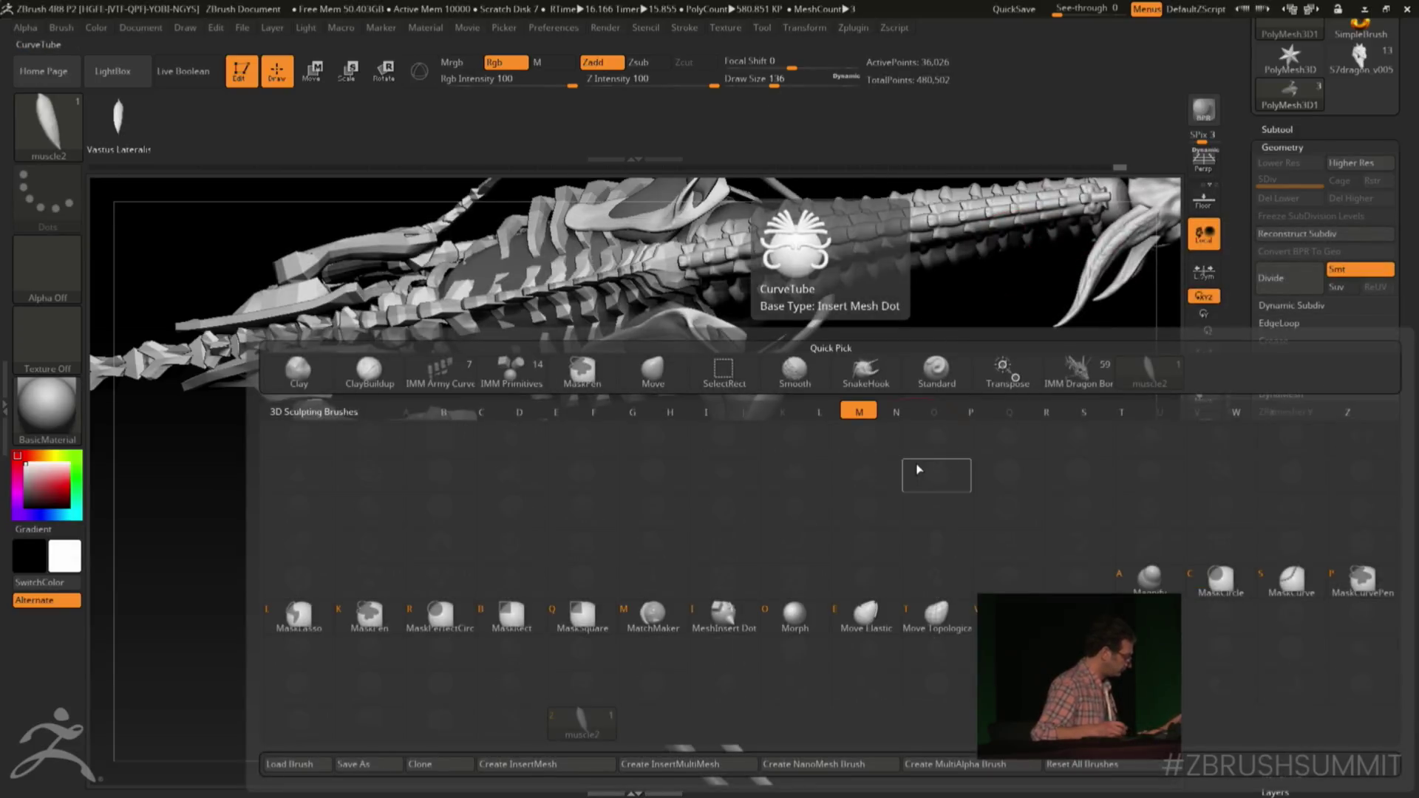
key(v)
alt+drag(840, 349, 787, 396)
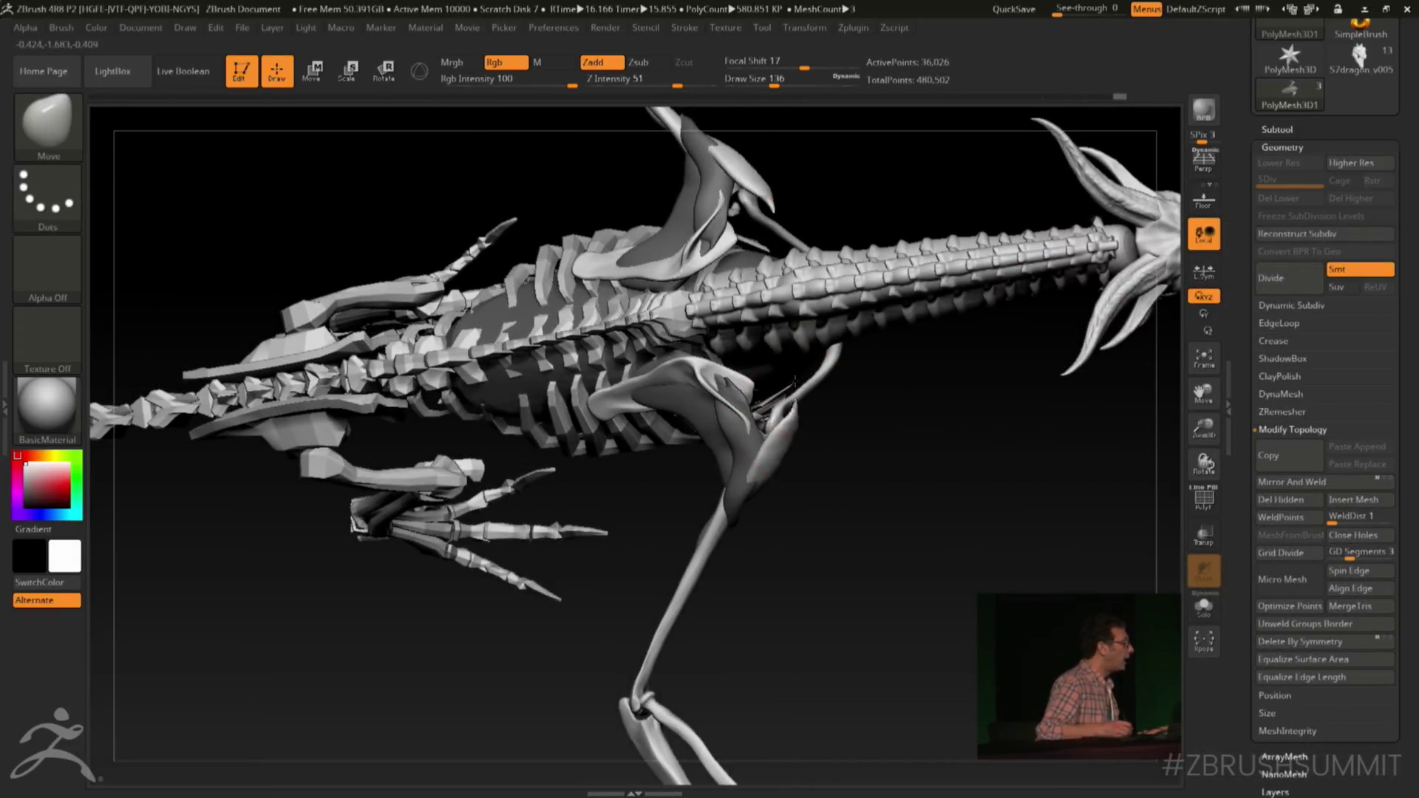
drag(773, 211, 812, 276)
drag(885, 522, 848, 351)
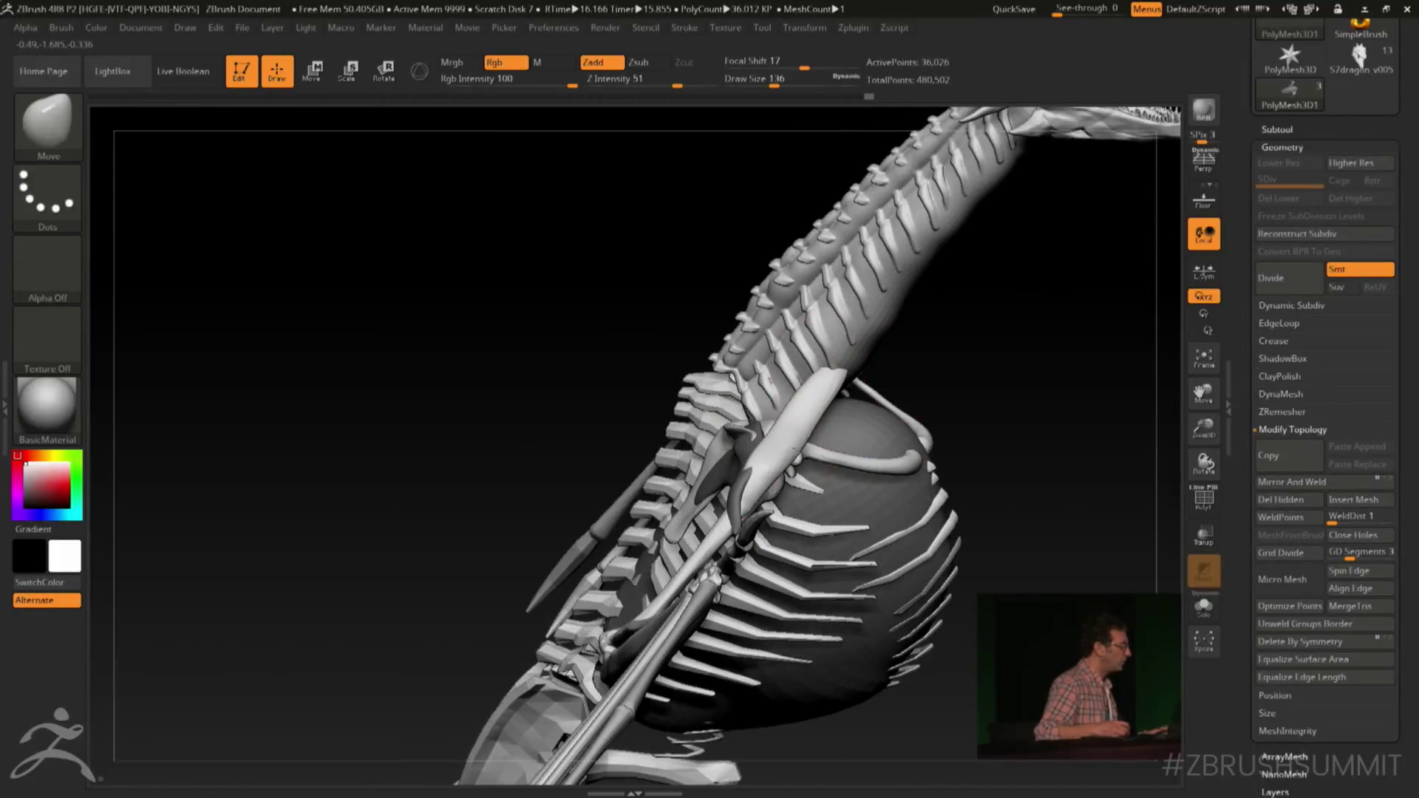
Refine the front shoulder muscle with the Move brush so it lies against the shoulder joint and upper wing bone
mouse_move(1024, 369)
mouse_down()
mouse_move(849, 378)
mouse_move(931, 311)
mouse_move(1044, 484)
mouse_move(804, 438)
mouse_up()
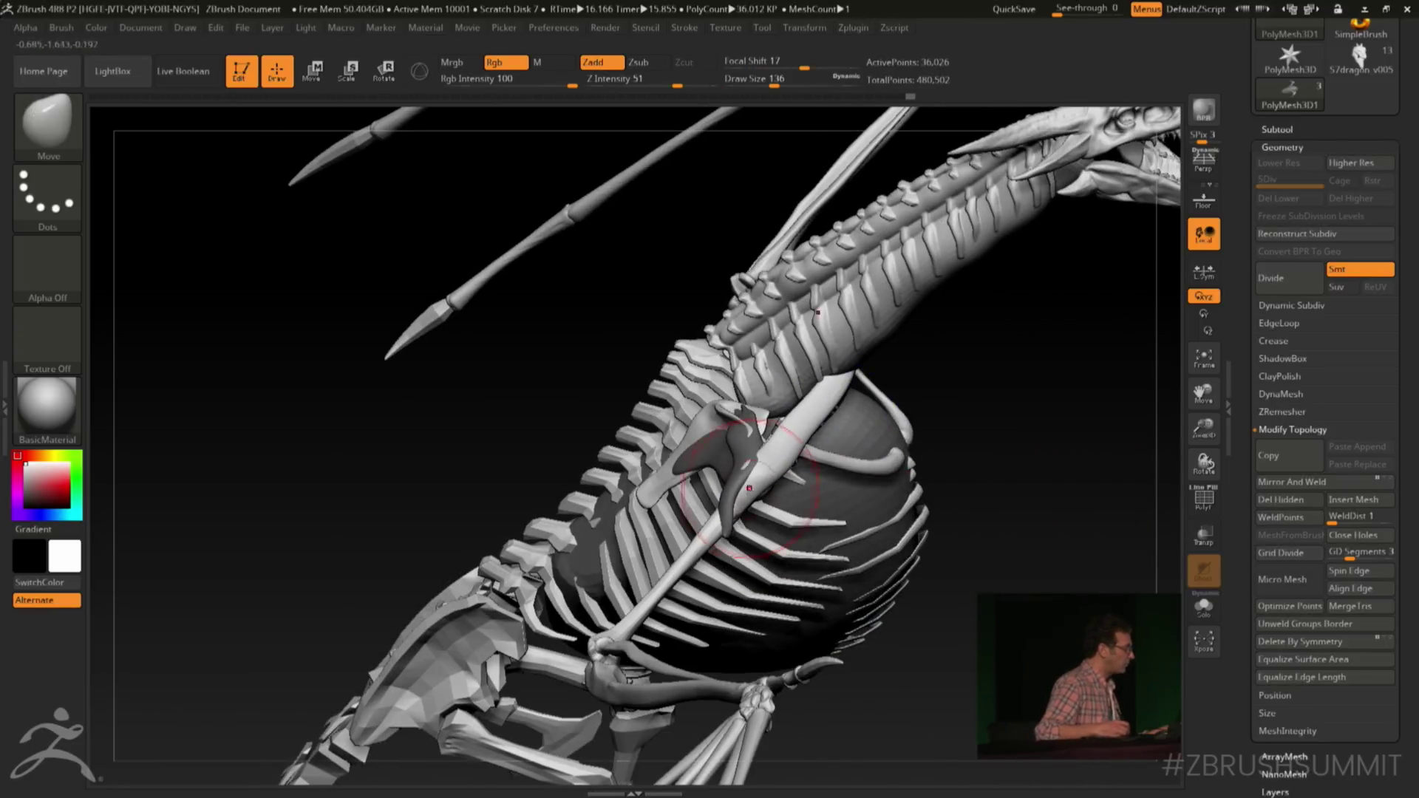
drag(720, 547, 738, 520)
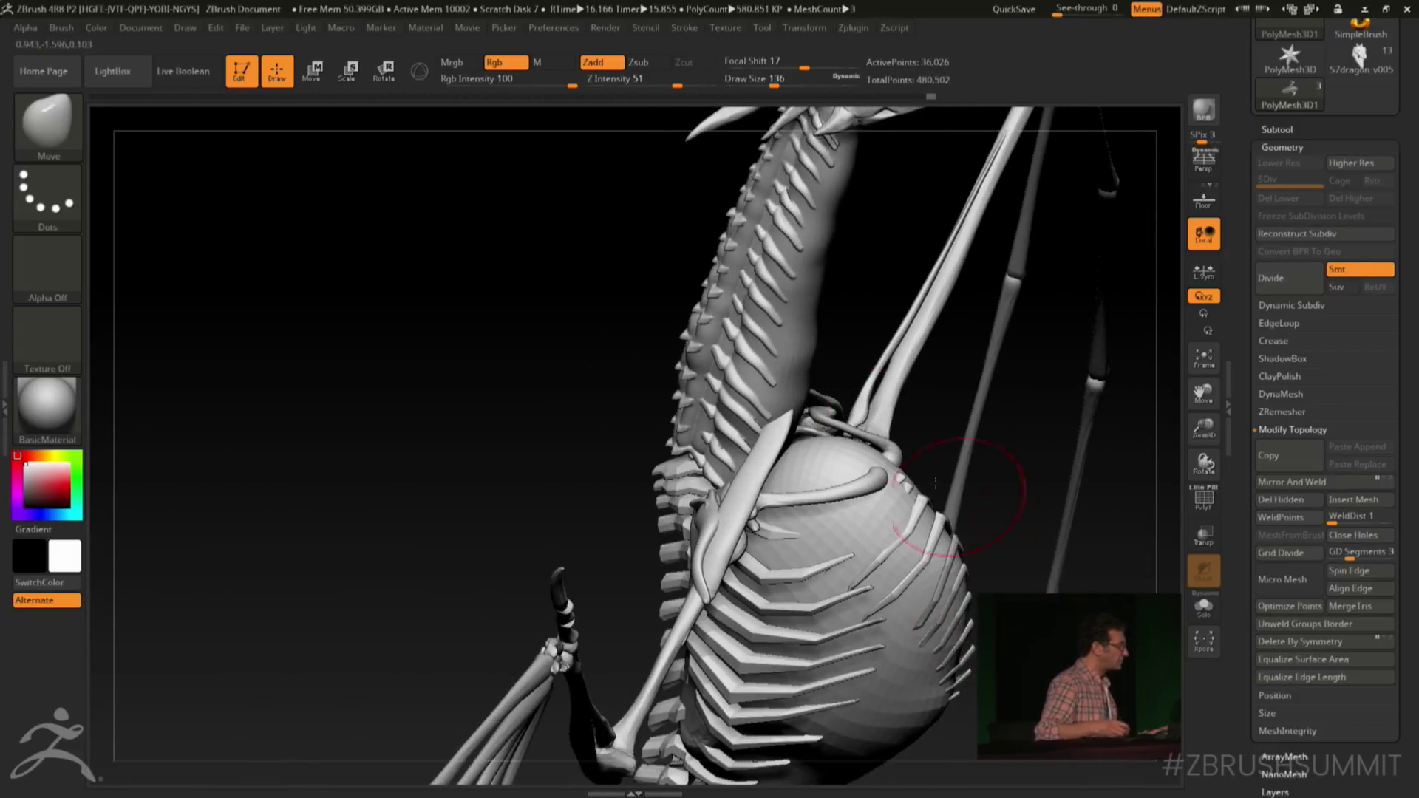
drag(842, 340, 813, 471)
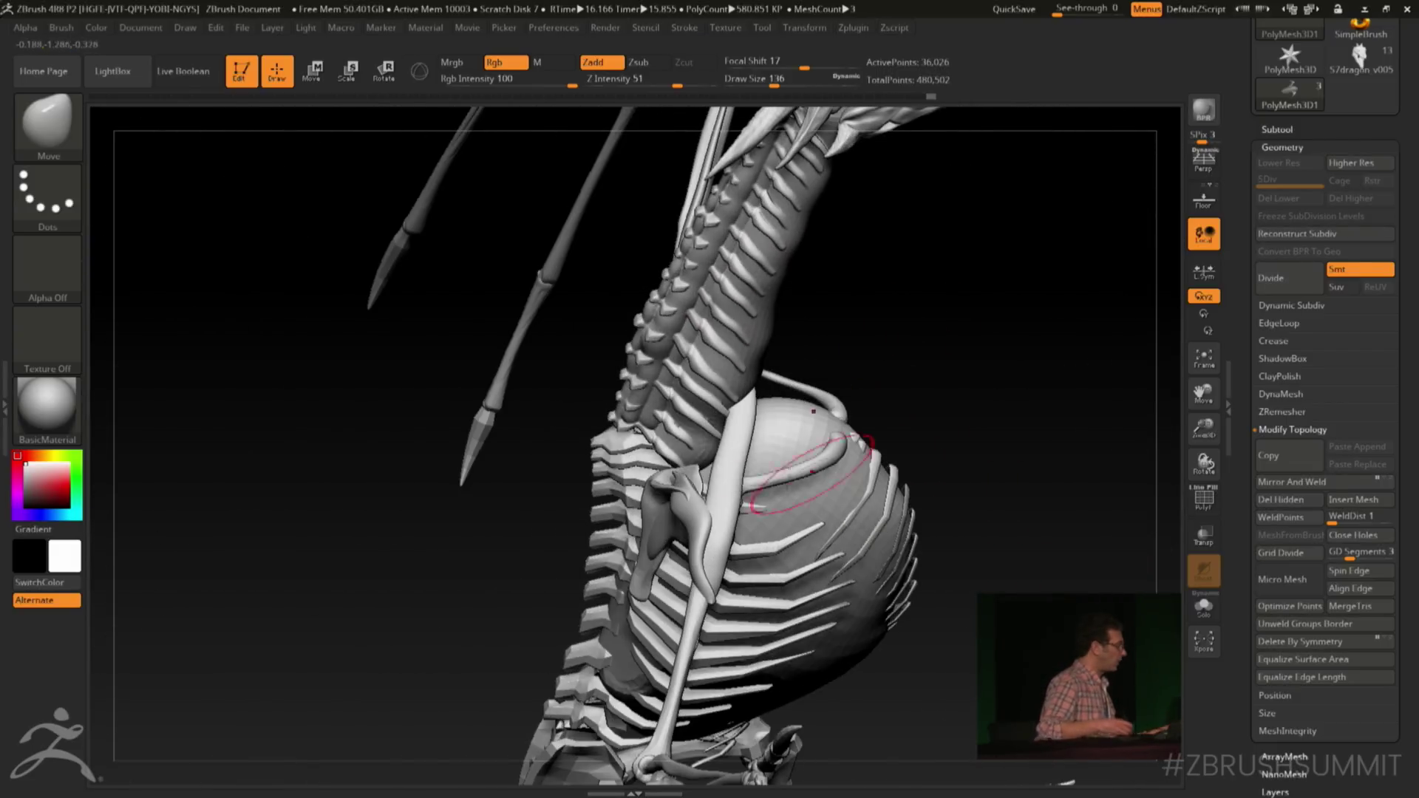
key(b)
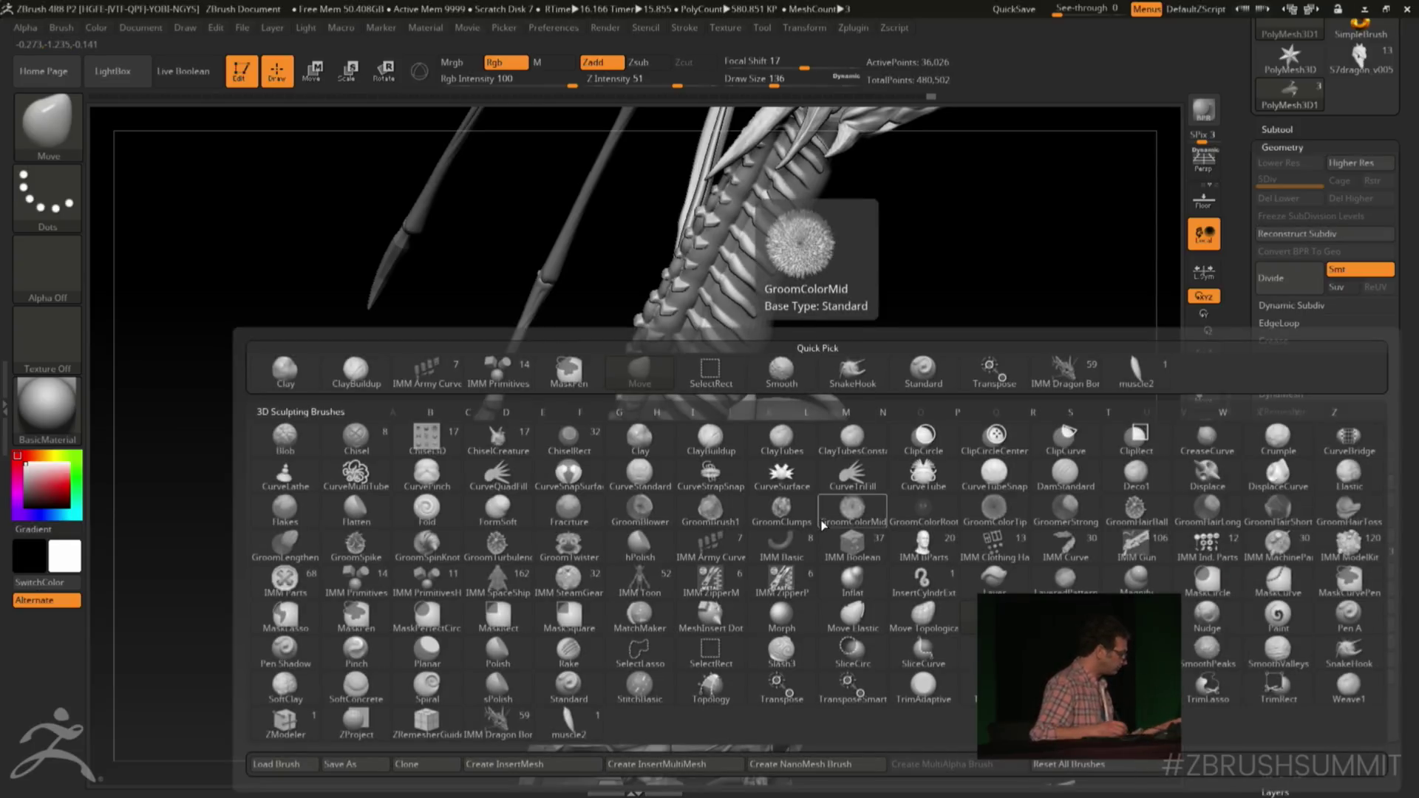
key(m)
key(v)
Insert a mirrored sphere from the IMM Primitives brush on the chest, just below the collarbone beside the shoulder
click(74, 138)
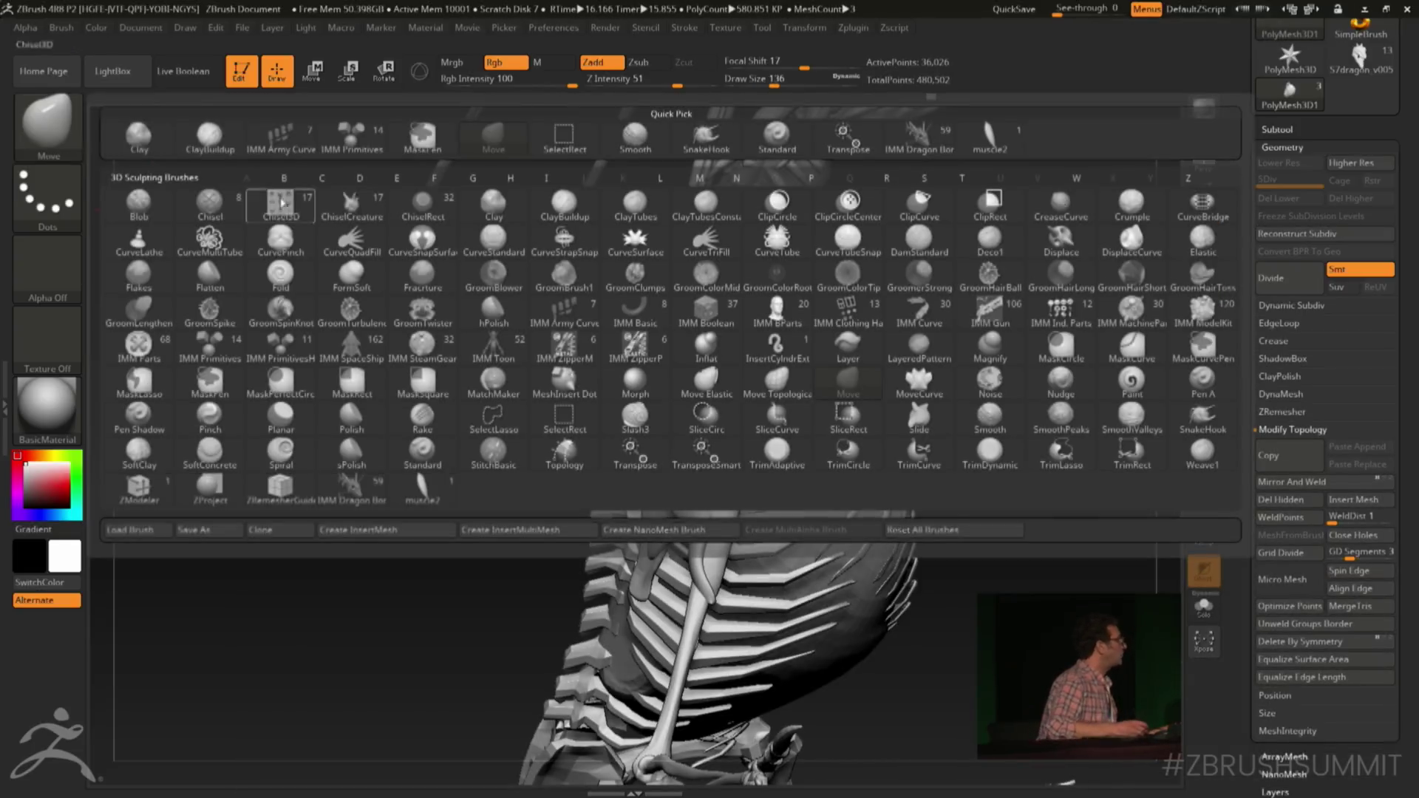
click(224, 353)
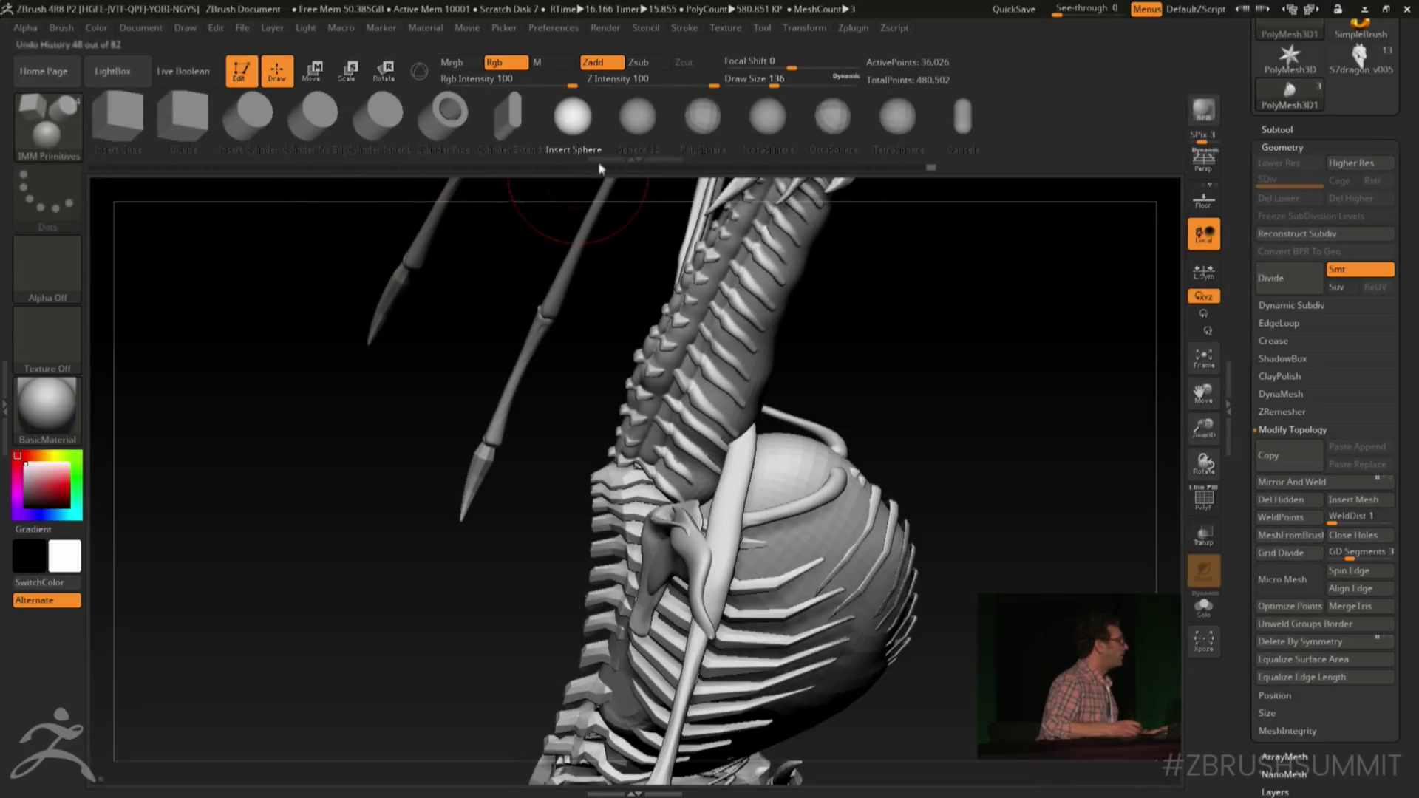
mouse_move(636, 237)
mouse_down()
mouse_move(817, 551)
mouse_move(813, 583)
mouse_move(829, 603)
mouse_up()
mouse_move(953, 288)
mouse_down()
mouse_move(957, 250)
mouse_move(1097, 589)
mouse_up()
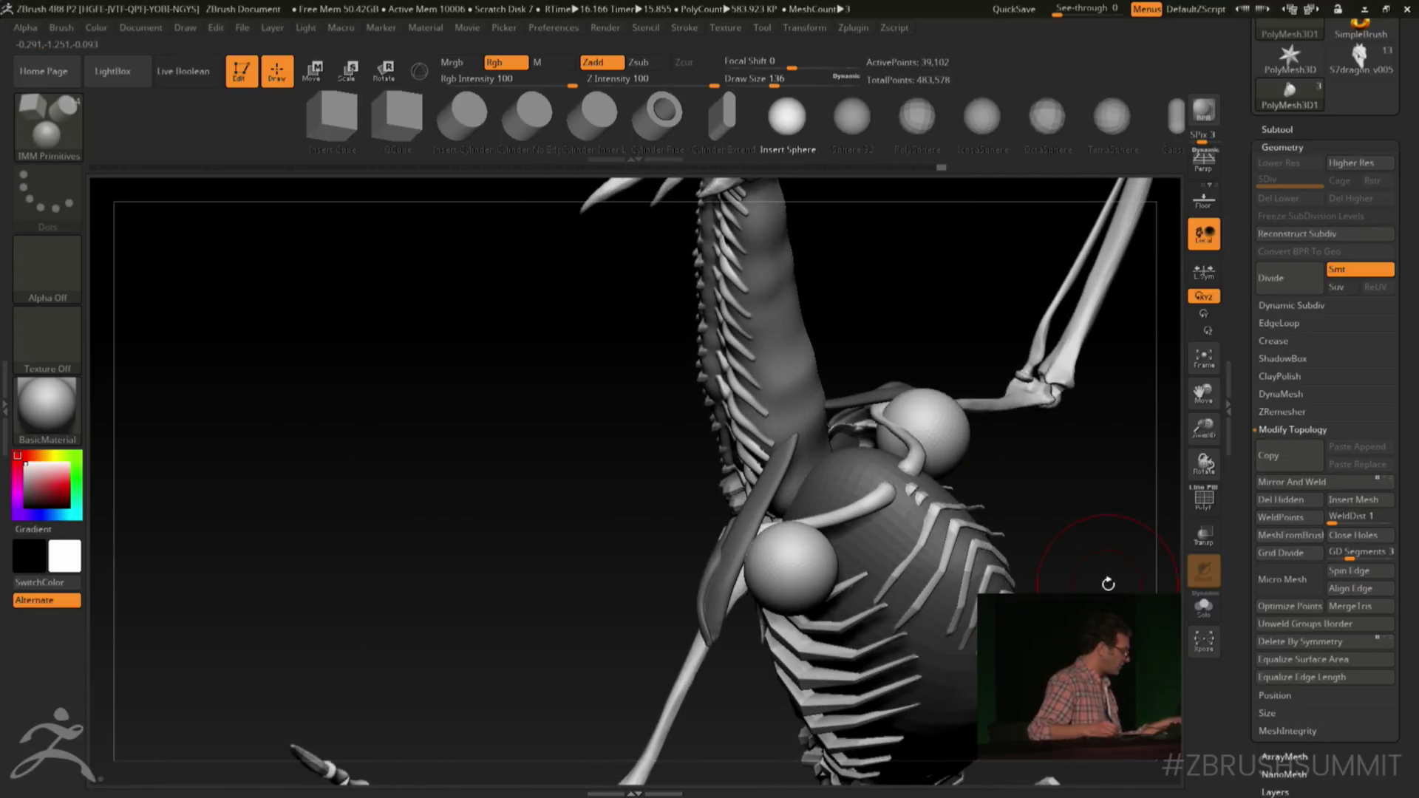
Switch to SnakeHook with draw size 149 and pull the sphere across the chest toward the collarbone and breastbone
key(b)
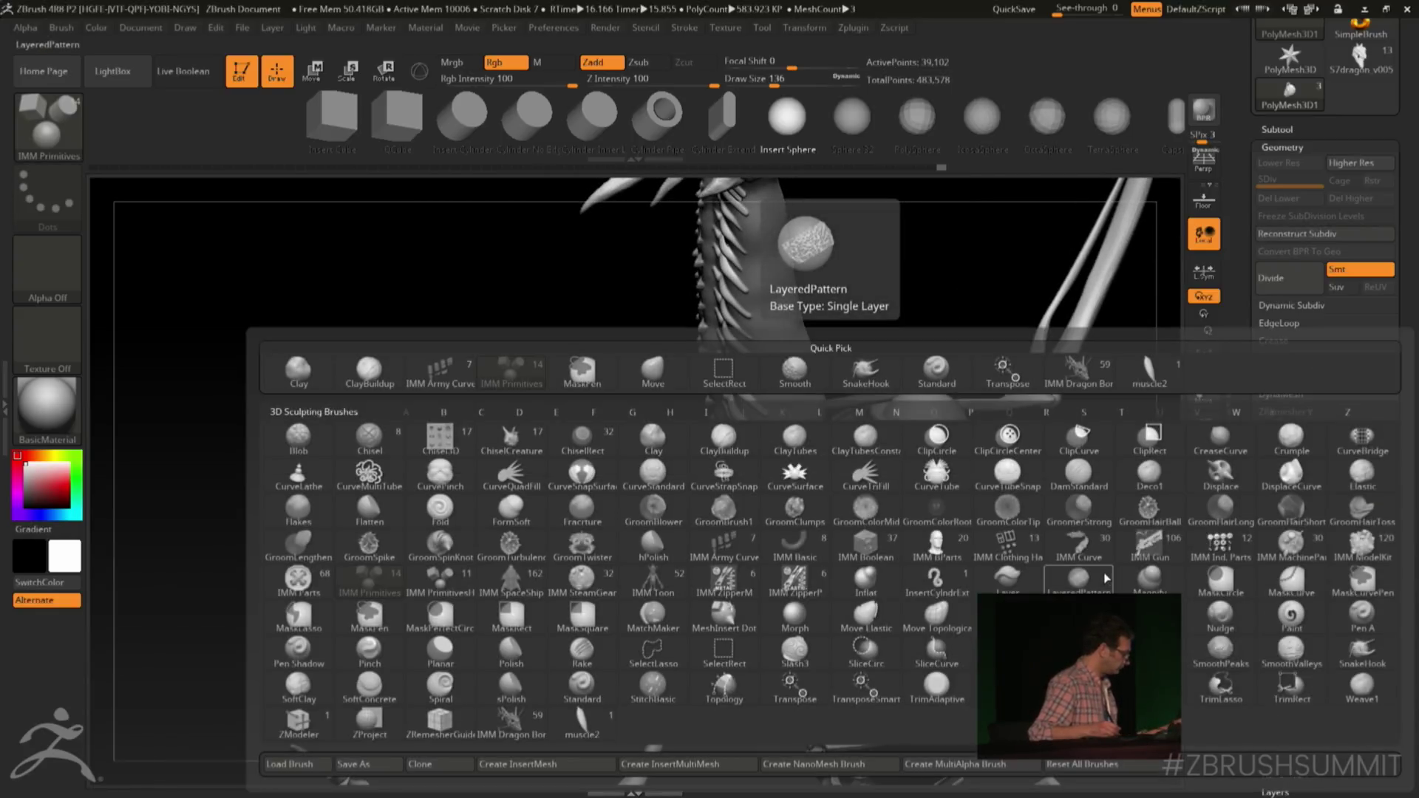
key(s)
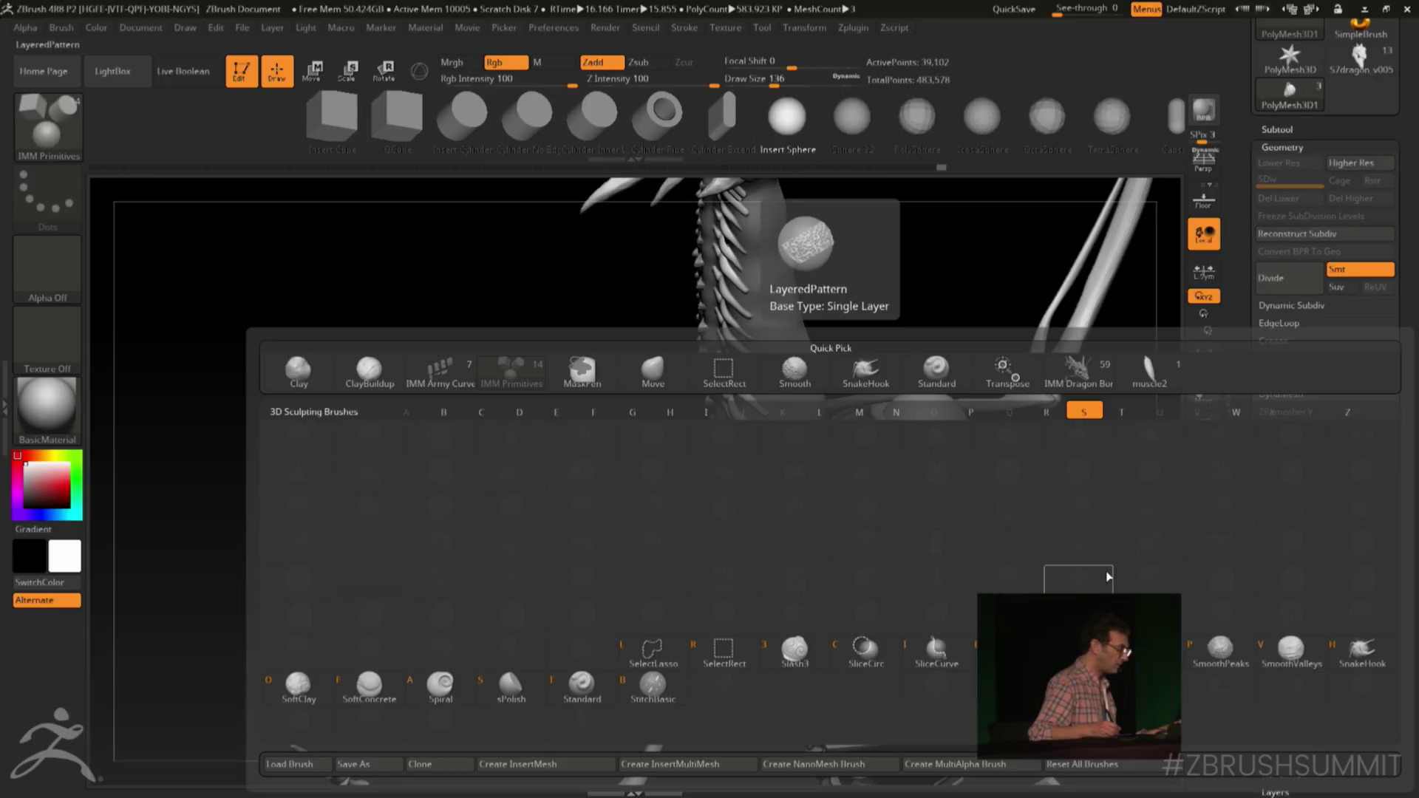
key(h)
key(space)
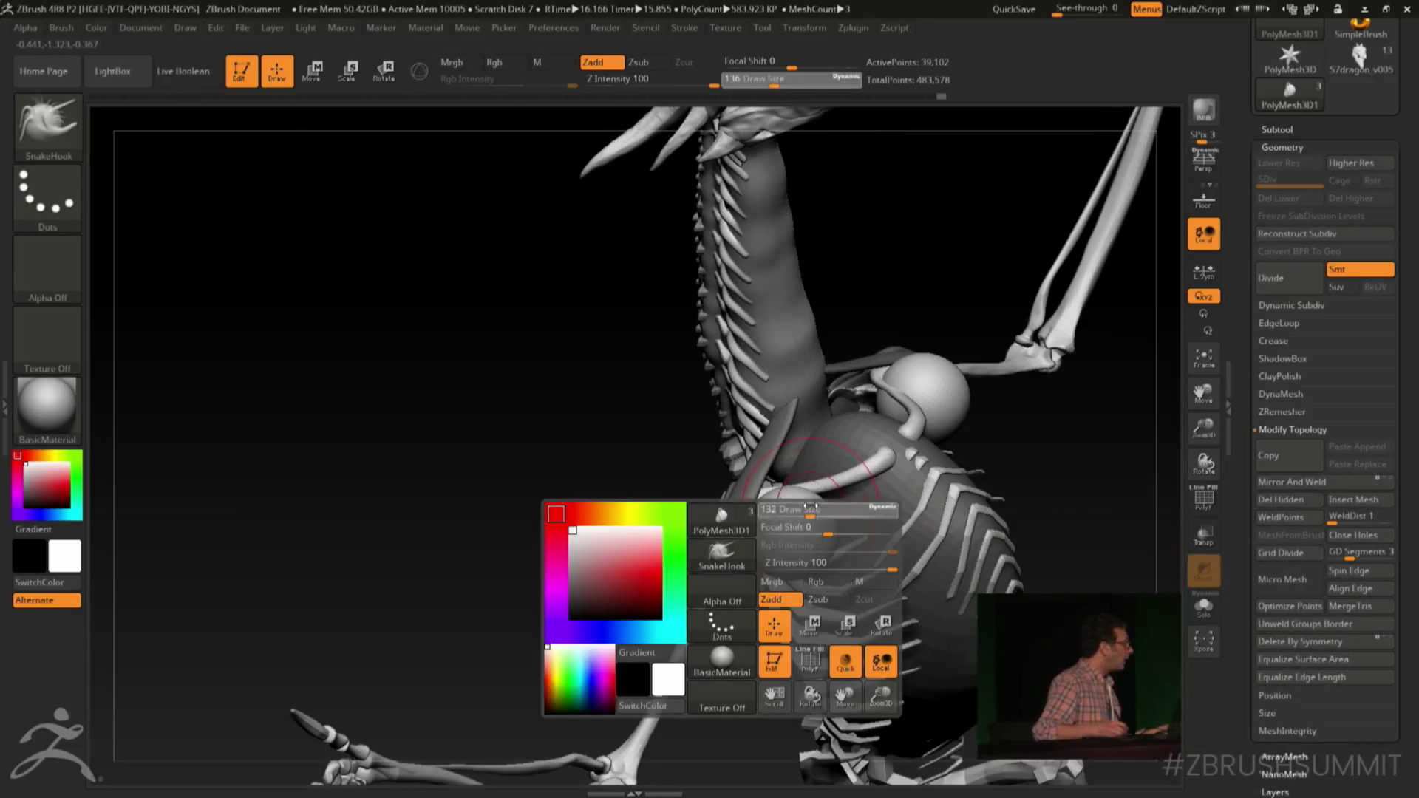
mouse_move(688, 481)
mouse_down()
mouse_move(874, 527)
mouse_move(852, 522)
mouse_move(866, 527)
mouse_move(915, 477)
mouse_up()
right_drag(916, 477, 874, 543)
drag(874, 545, 925, 586)
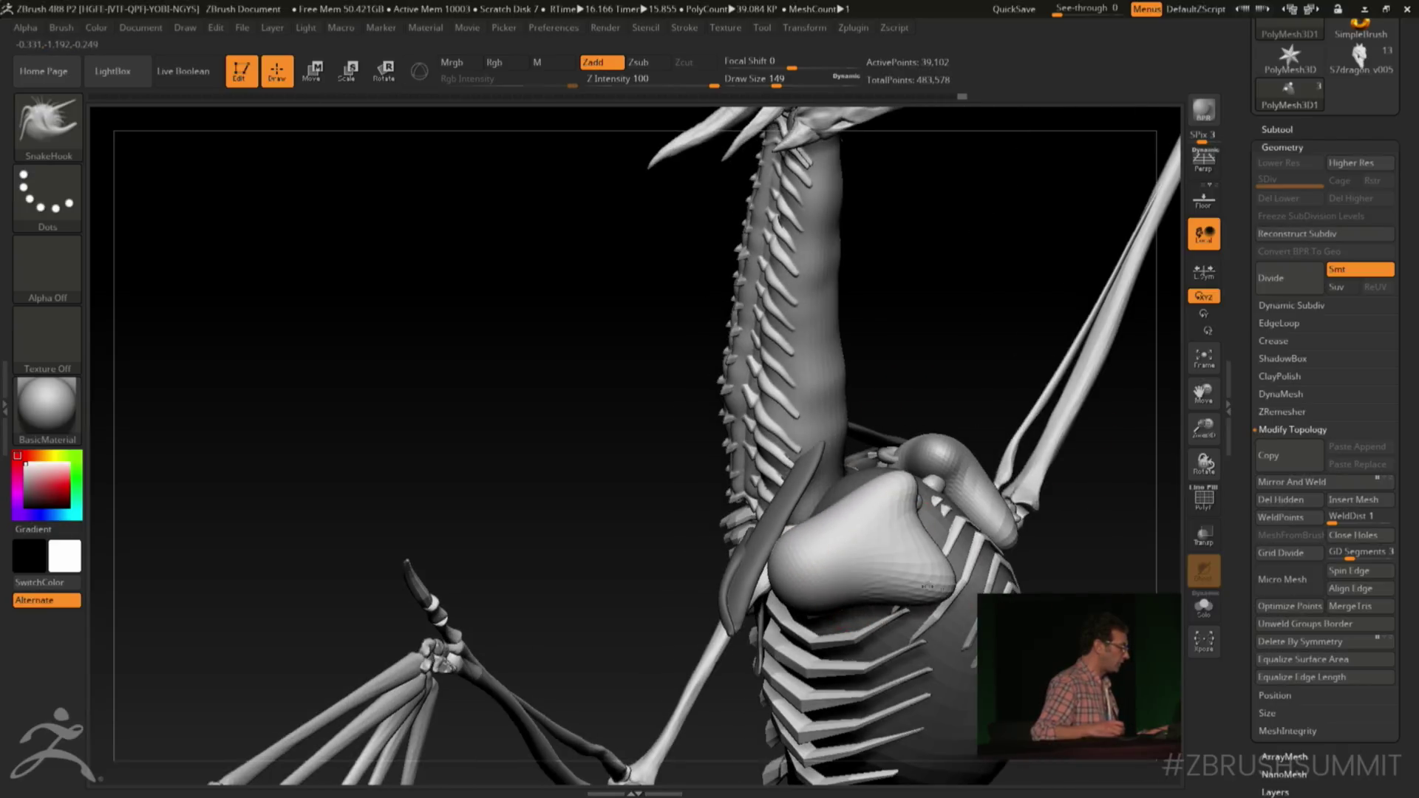
Pull the chest muscle's outer end toward the upper wing bone and its upper edge back over the collarbone
mouse_move(908, 615)
right_down()
mouse_move(976, 469)
mouse_move(829, 593)
right_up()
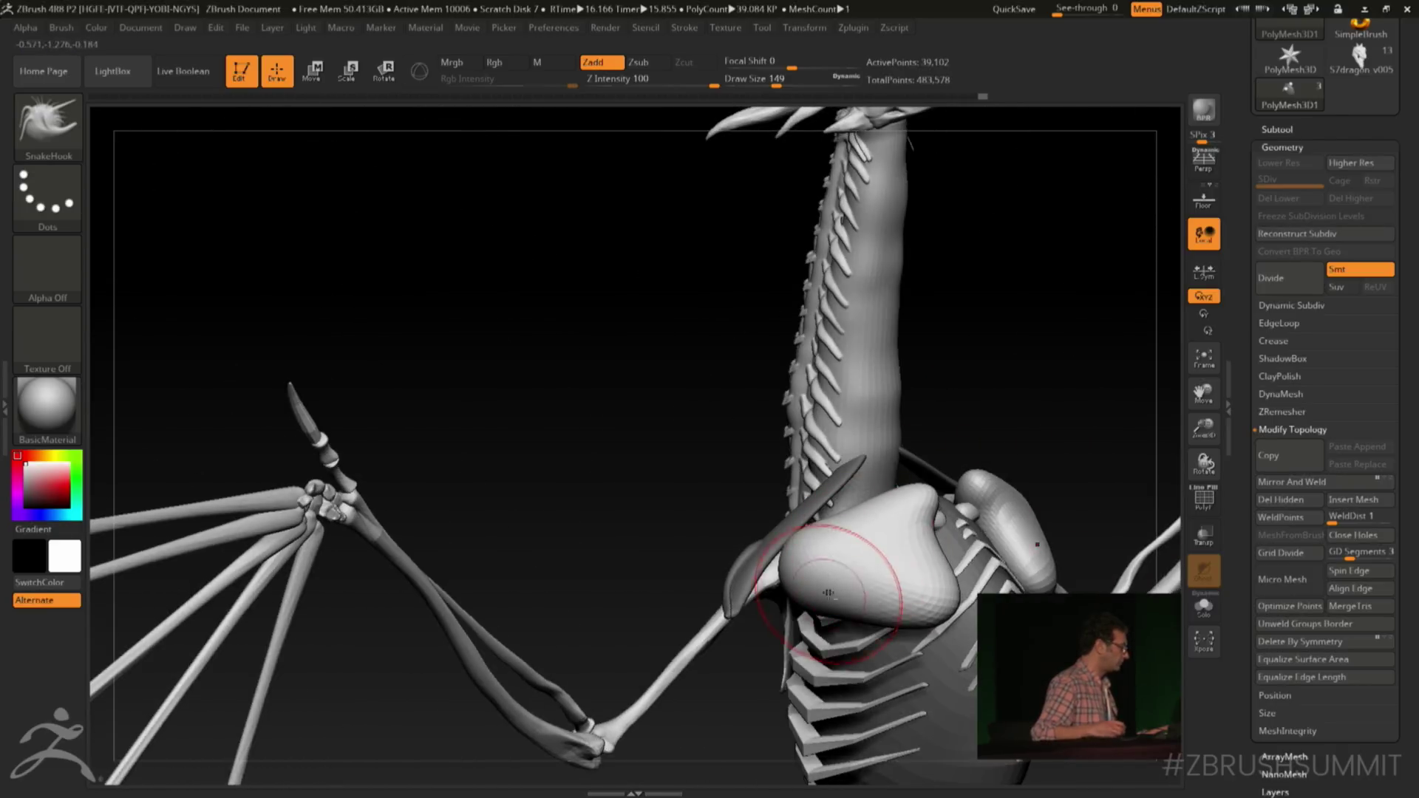
drag(754, 615, 742, 595)
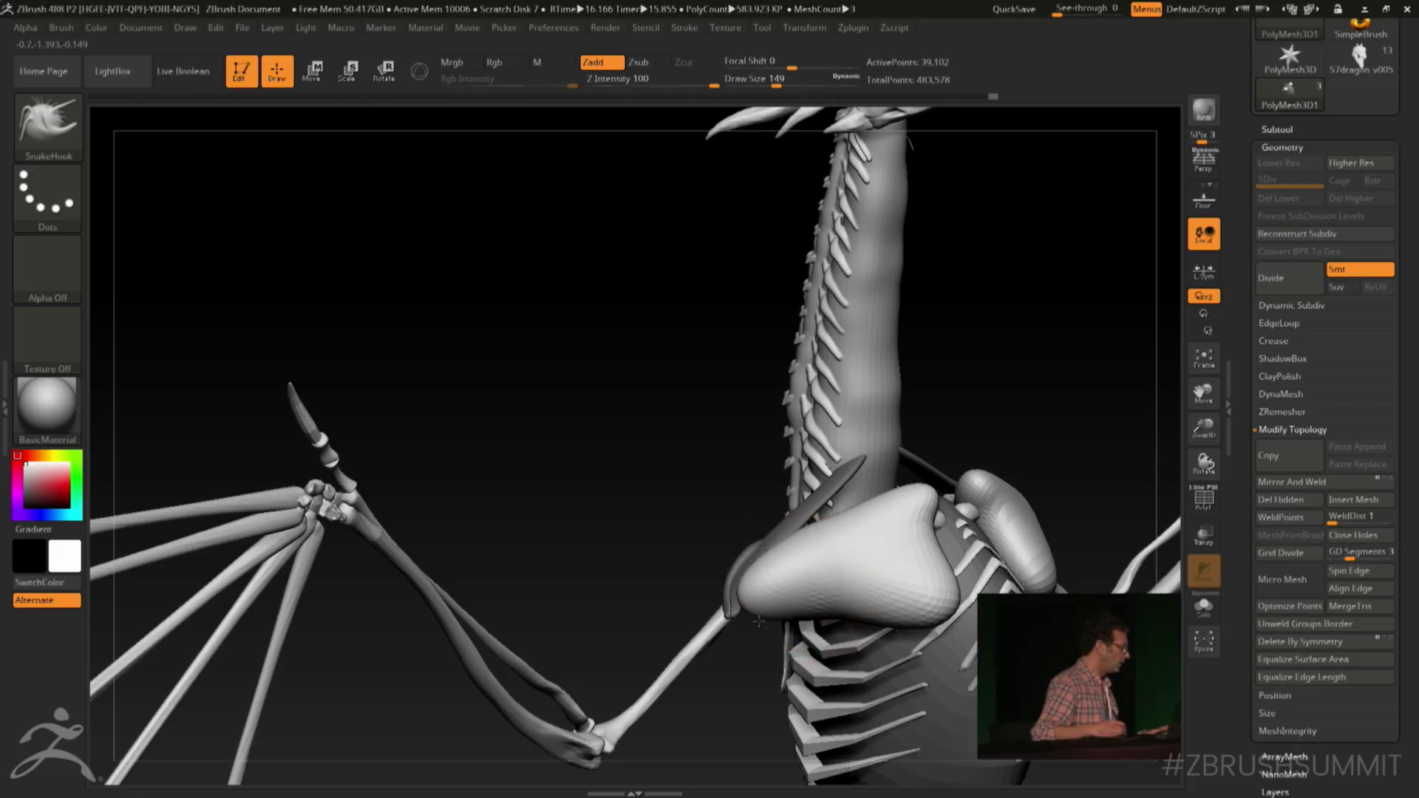
right_drag(999, 373, 936, 442)
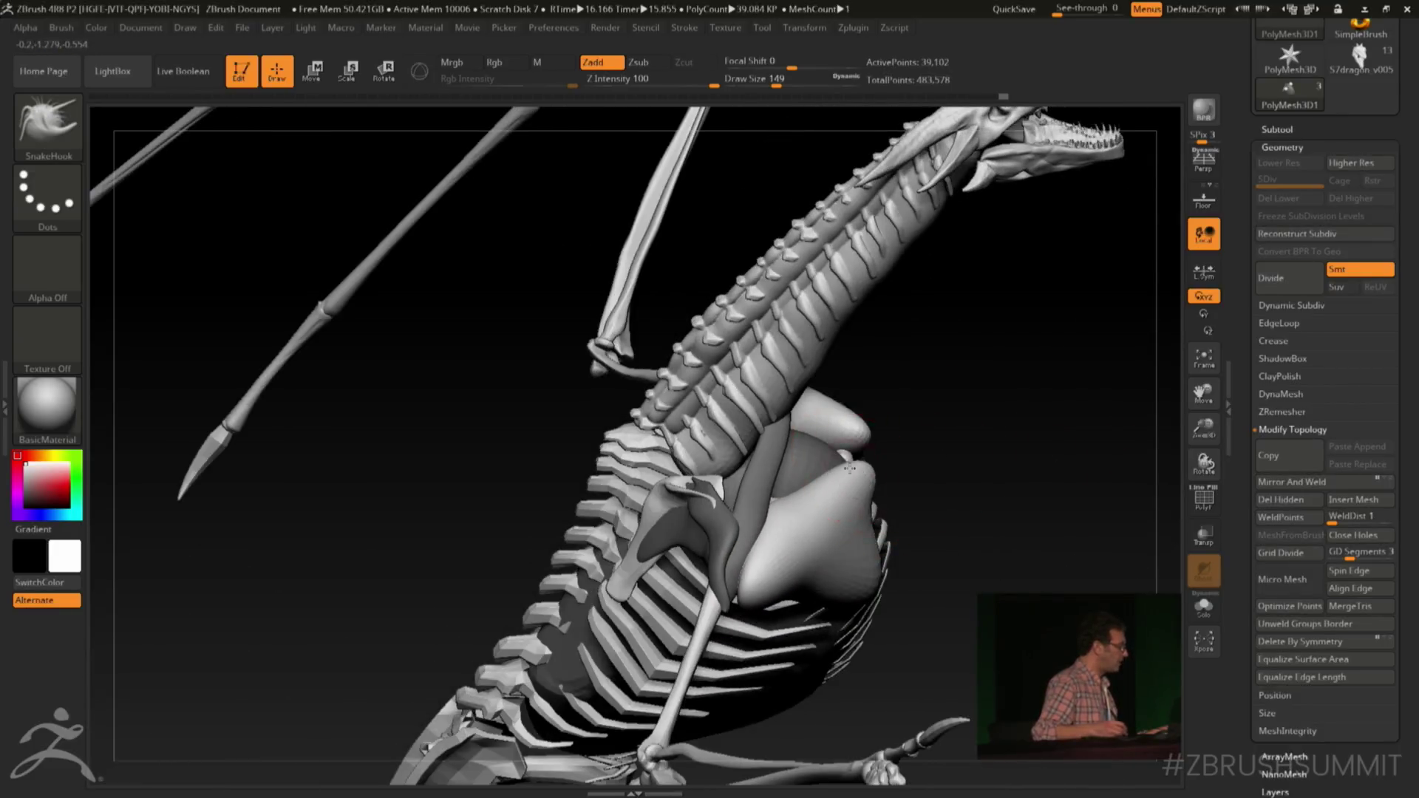
drag(849, 468, 794, 449)
right_drag(842, 532, 791, 564)
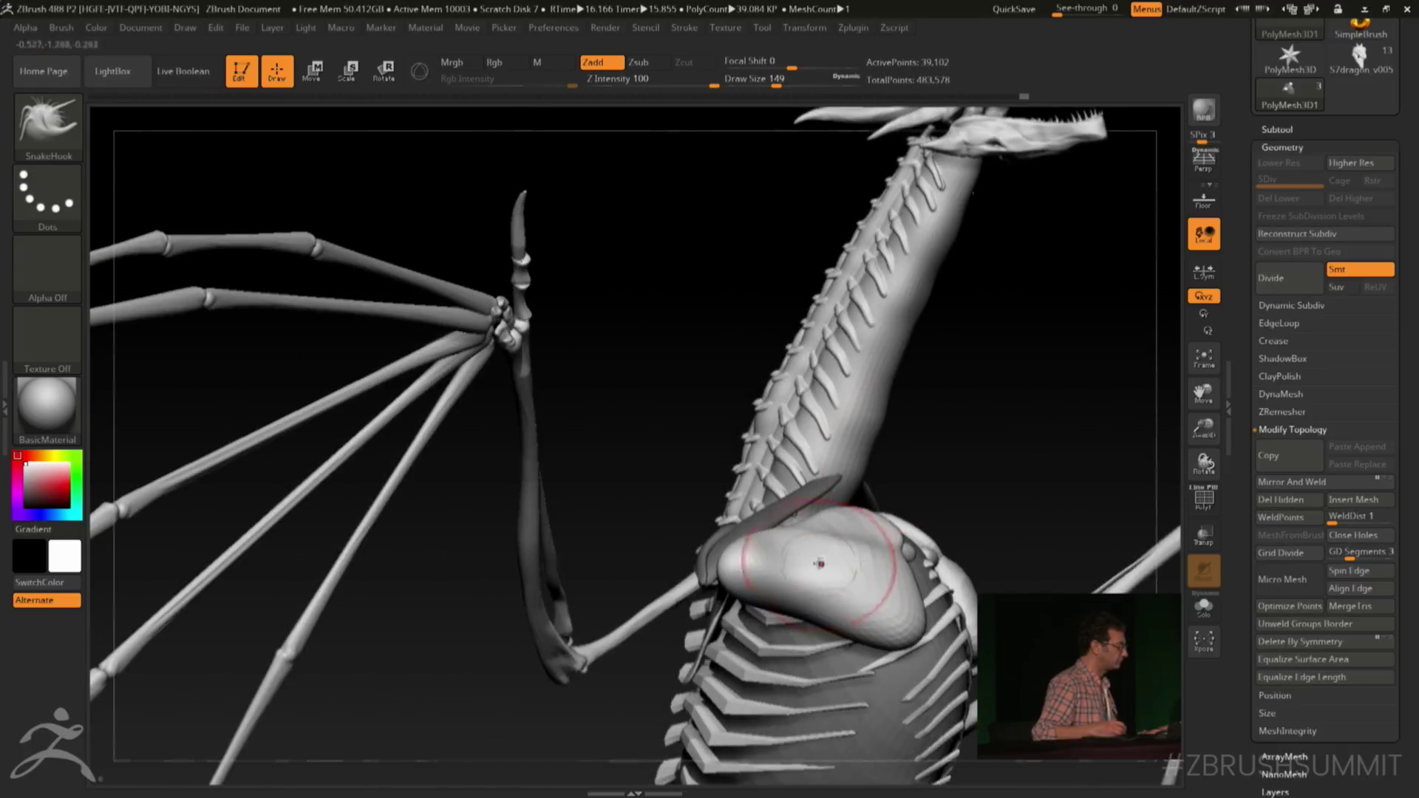
Smooth the chest muscle's surface and its lower inner corner over the front ribs
key(shift)
right_drag(985, 443, 872, 625)
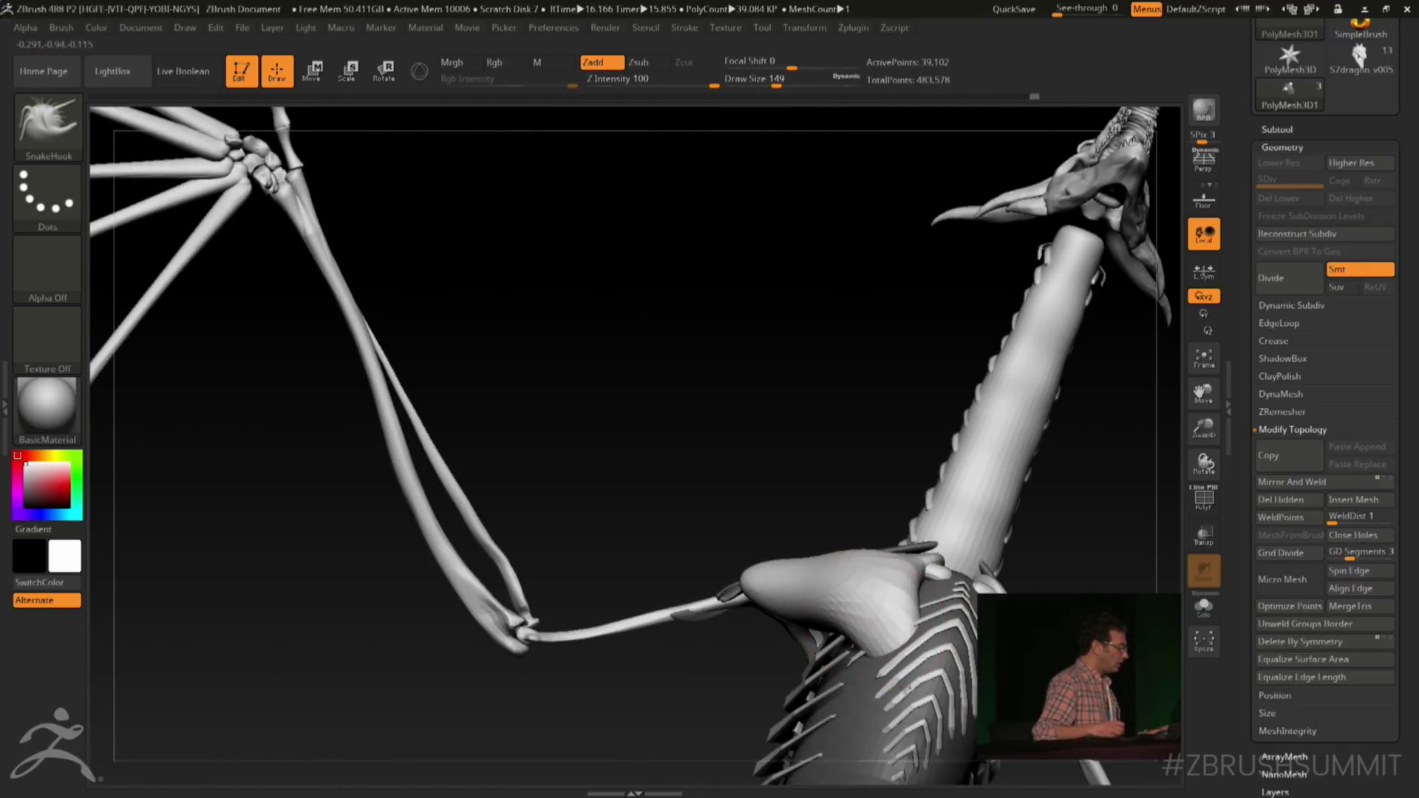
right_drag(1050, 528, 887, 533)
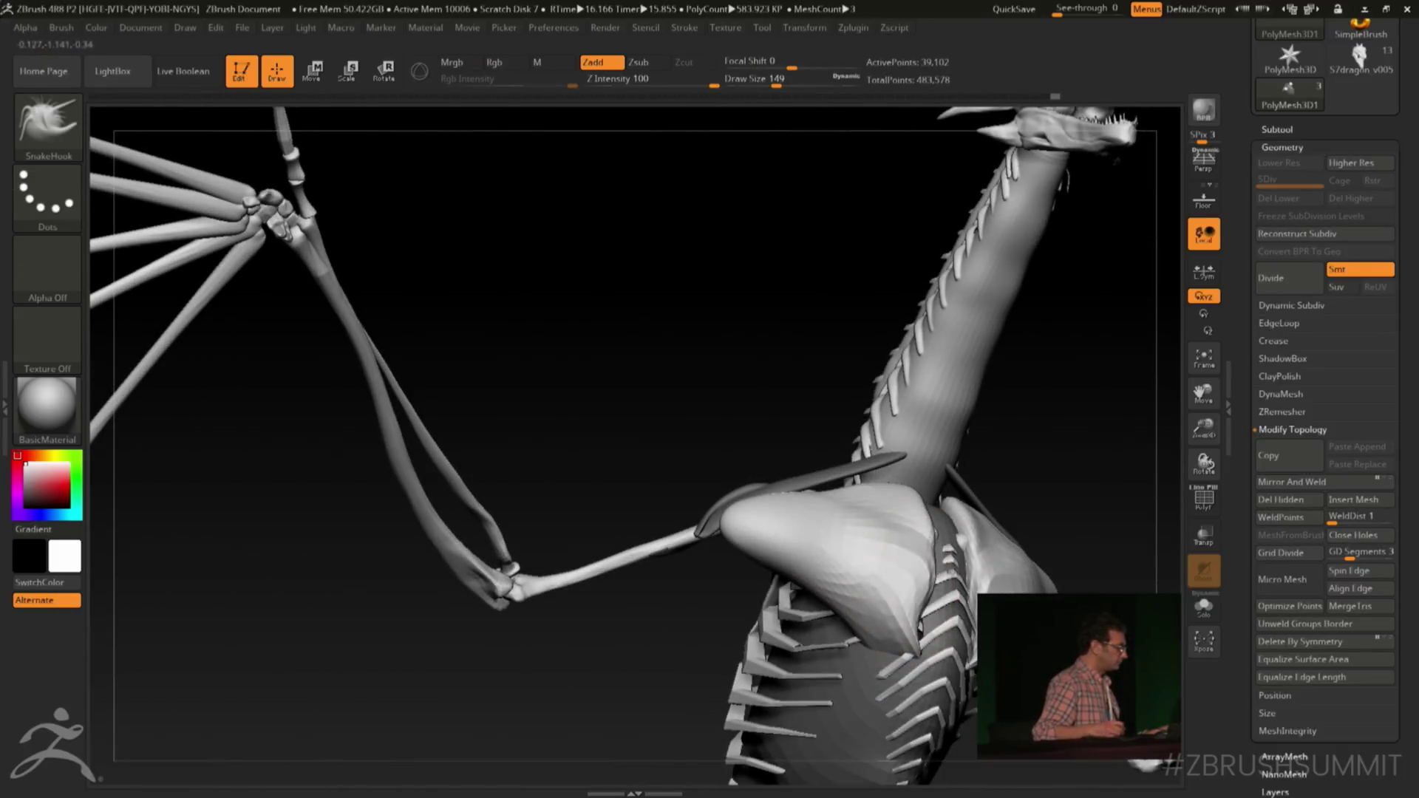
right_drag(1037, 433, 923, 573)
key(shift)
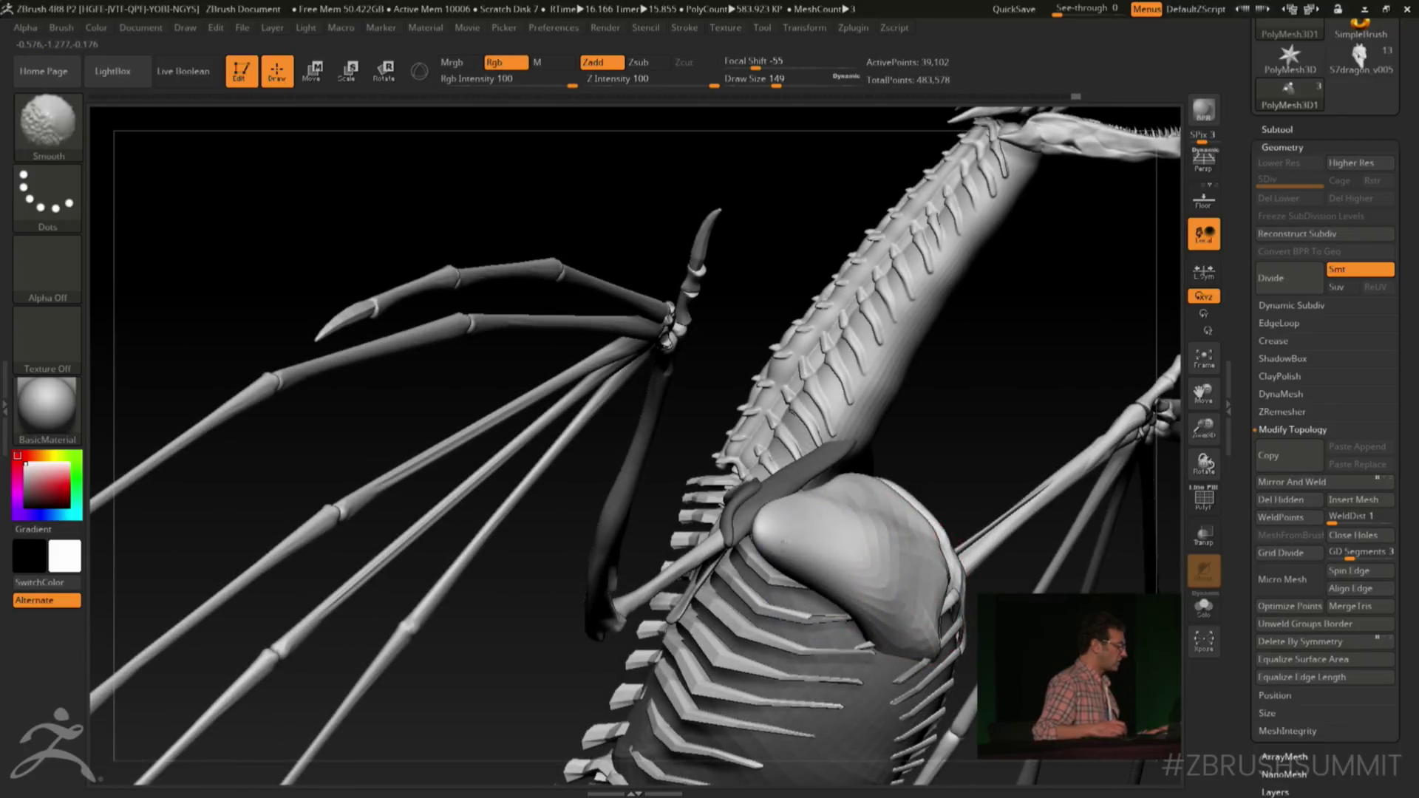
shift+drag(915, 644, 920, 629)
Pull the chest muscle's upper inner edge toward the collarbone and breastbone with SnakeHook and smooth its surface
drag(976, 431, 883, 433)
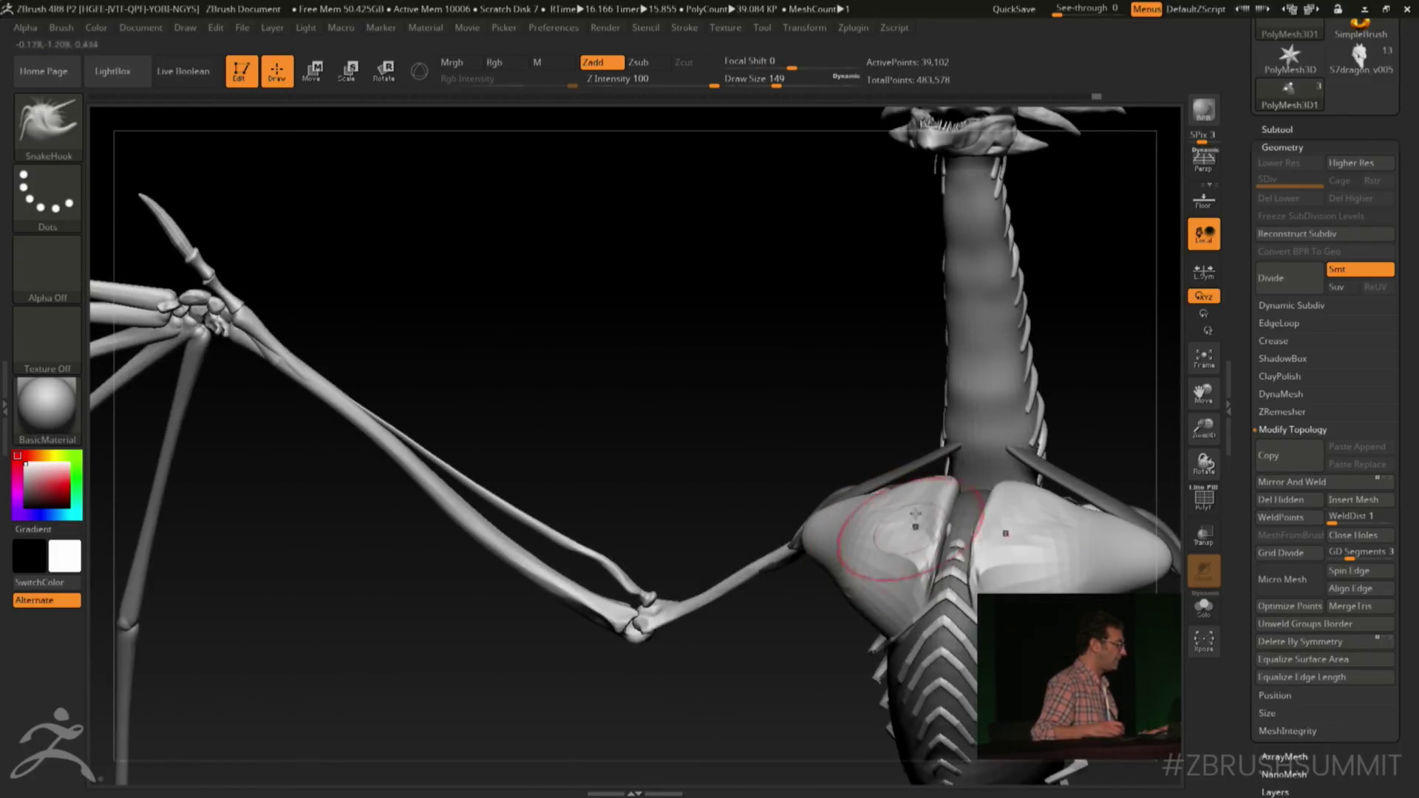
drag(939, 503, 953, 466)
drag(1081, 385, 1039, 314)
mouse_move(943, 494)
mouse_down()
mouse_move(906, 518)
mouse_move(939, 536)
mouse_up()
drag(1009, 374, 1101, 388)
shift+drag(887, 543, 880, 558)
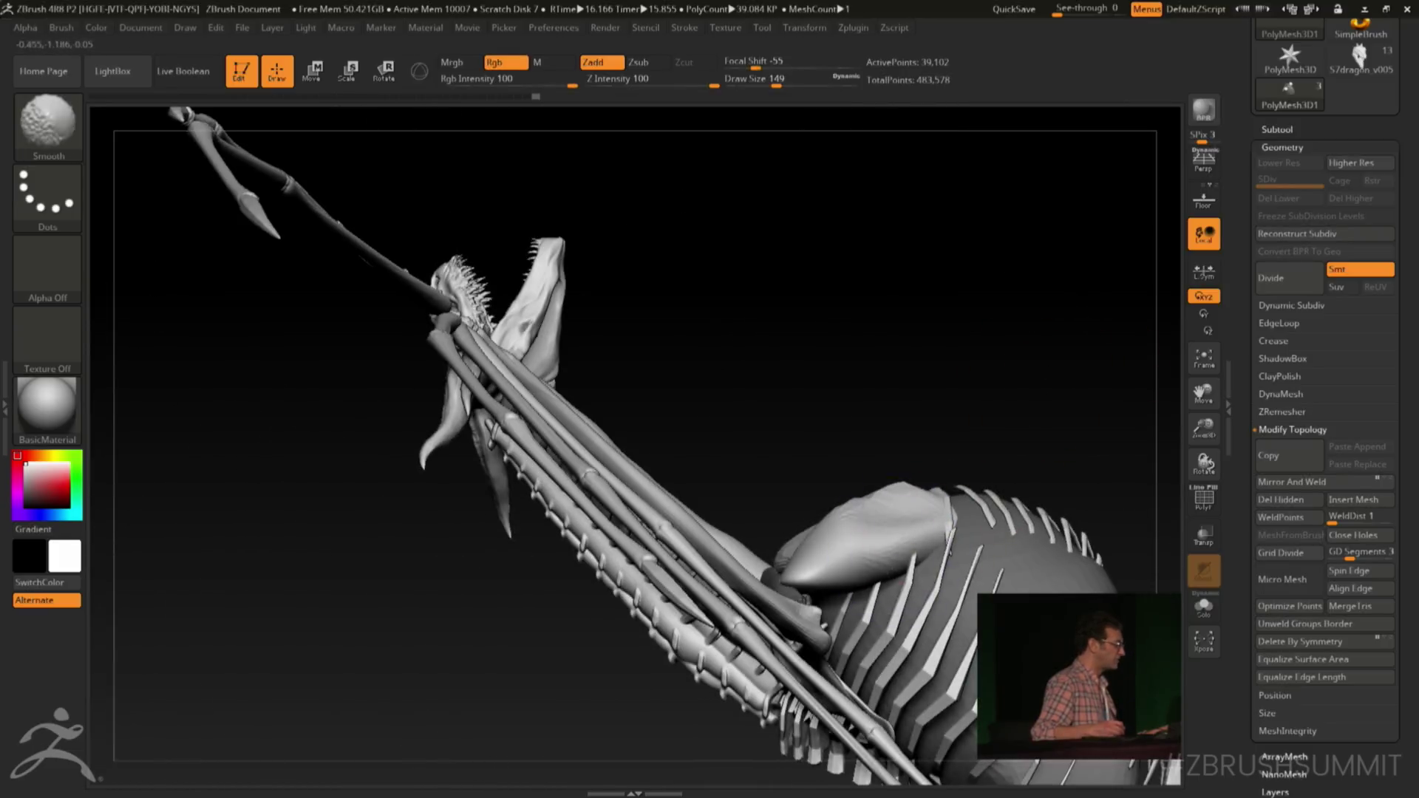
Enlarge SnakeHook to draw size 234 and reshape the chest muscle over the ribcage toward the shoulder and upper wing bone
mouse_move(927, 449)
mouse_down()
mouse_move(821, 448)
mouse_move(808, 475)
mouse_move(813, 444)
mouse_up()
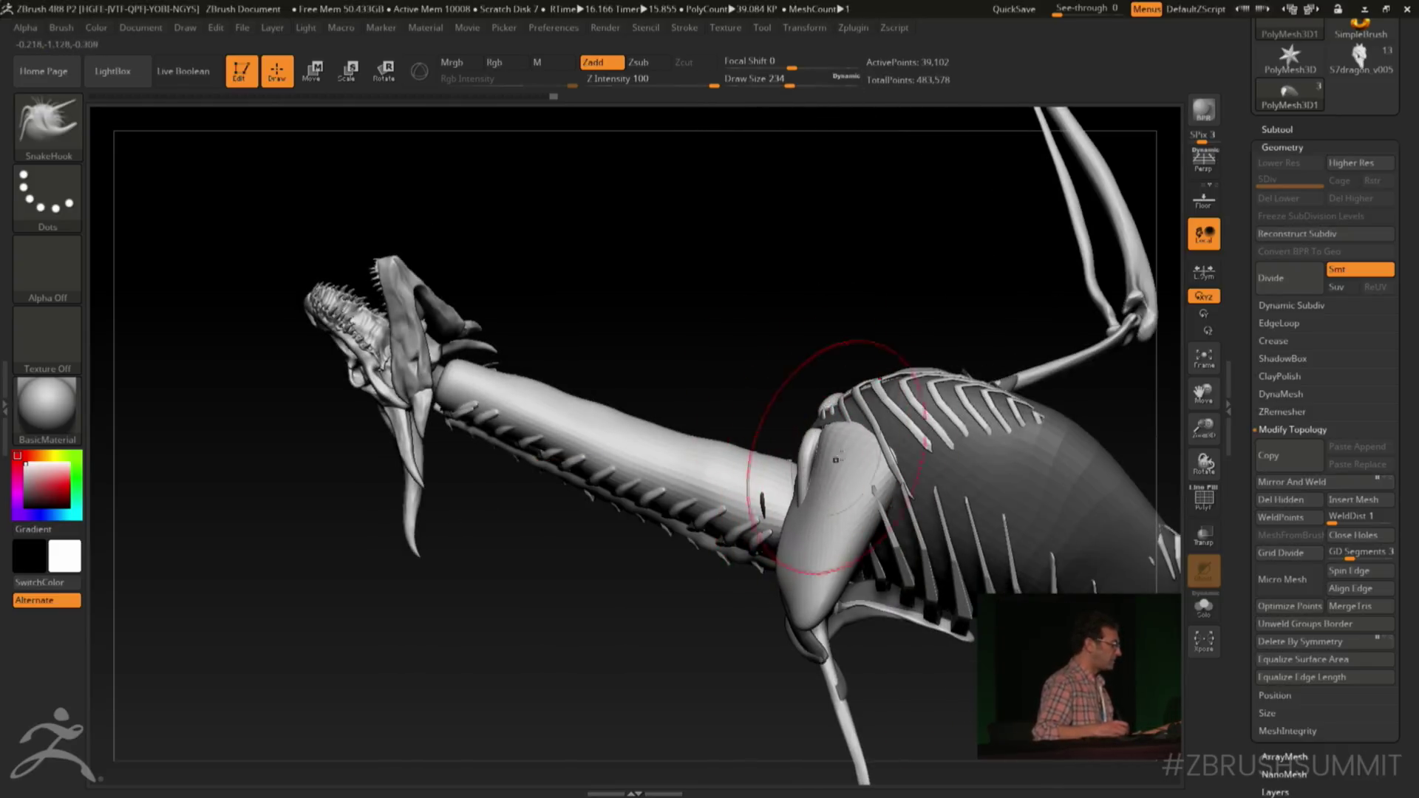
drag(944, 326, 1109, 444)
drag(739, 584, 698, 595)
drag(998, 438, 948, 395)
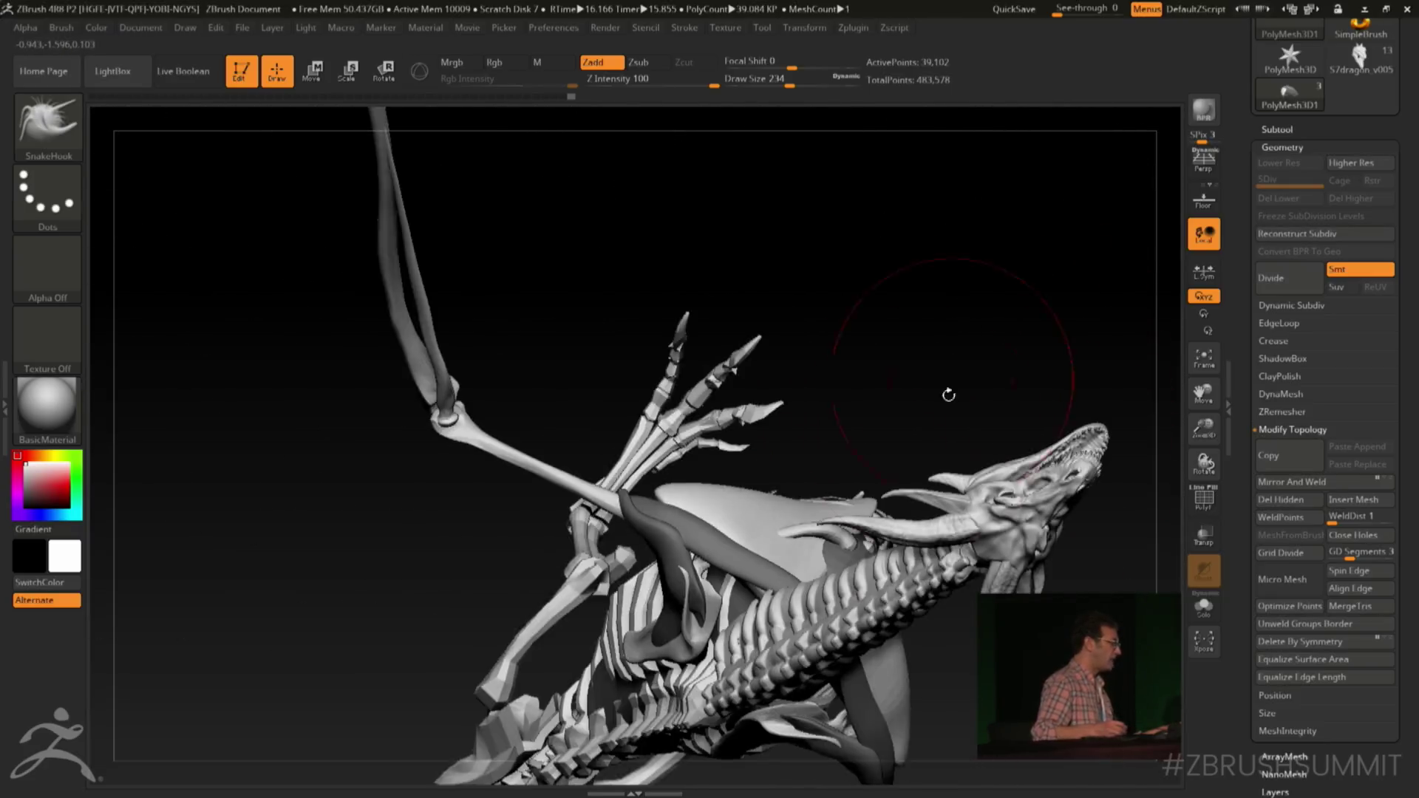
drag(715, 527, 751, 507)
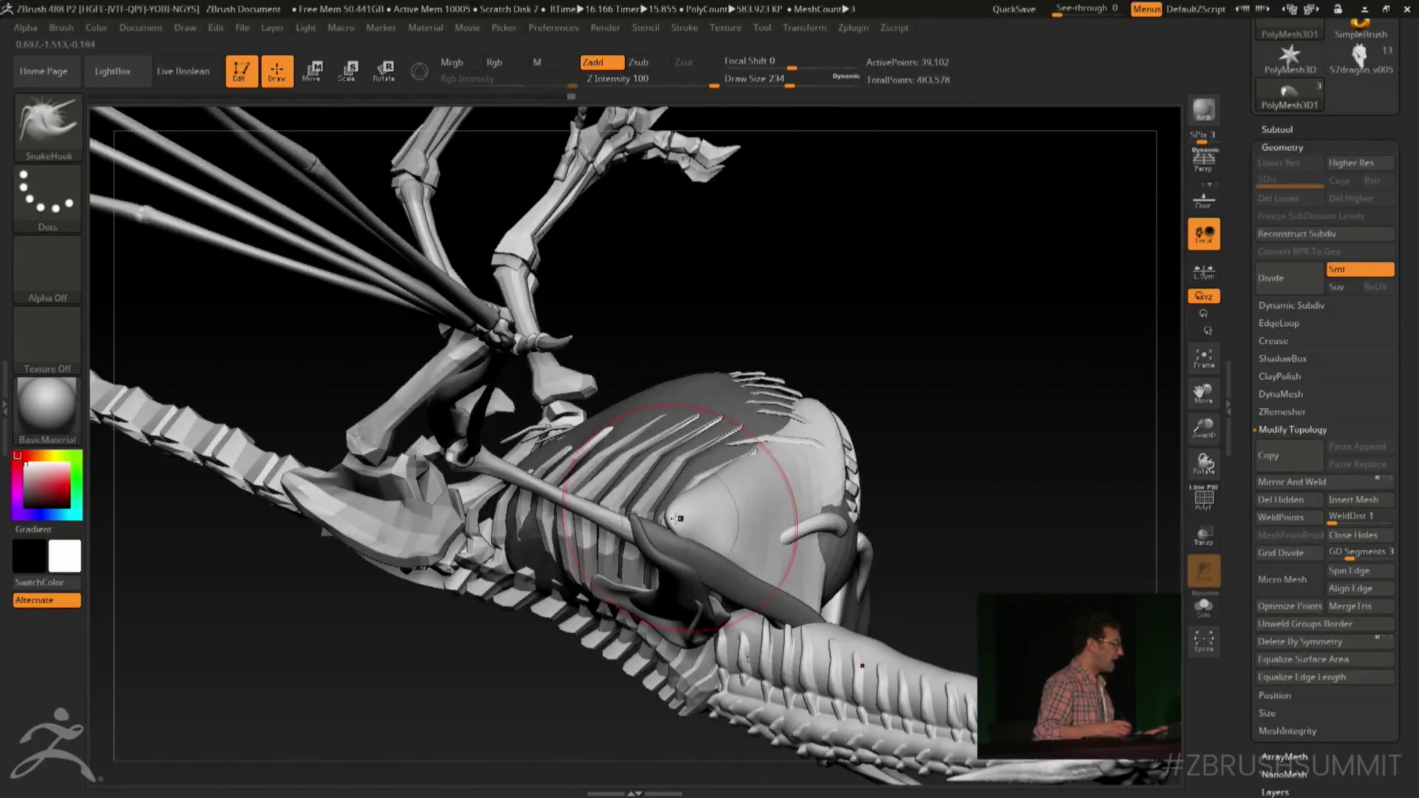
drag(898, 445, 1221, 385)
Remesh the active body mesh with DynaMesh at resolution 504
scroll(1246, 410, down, 1)
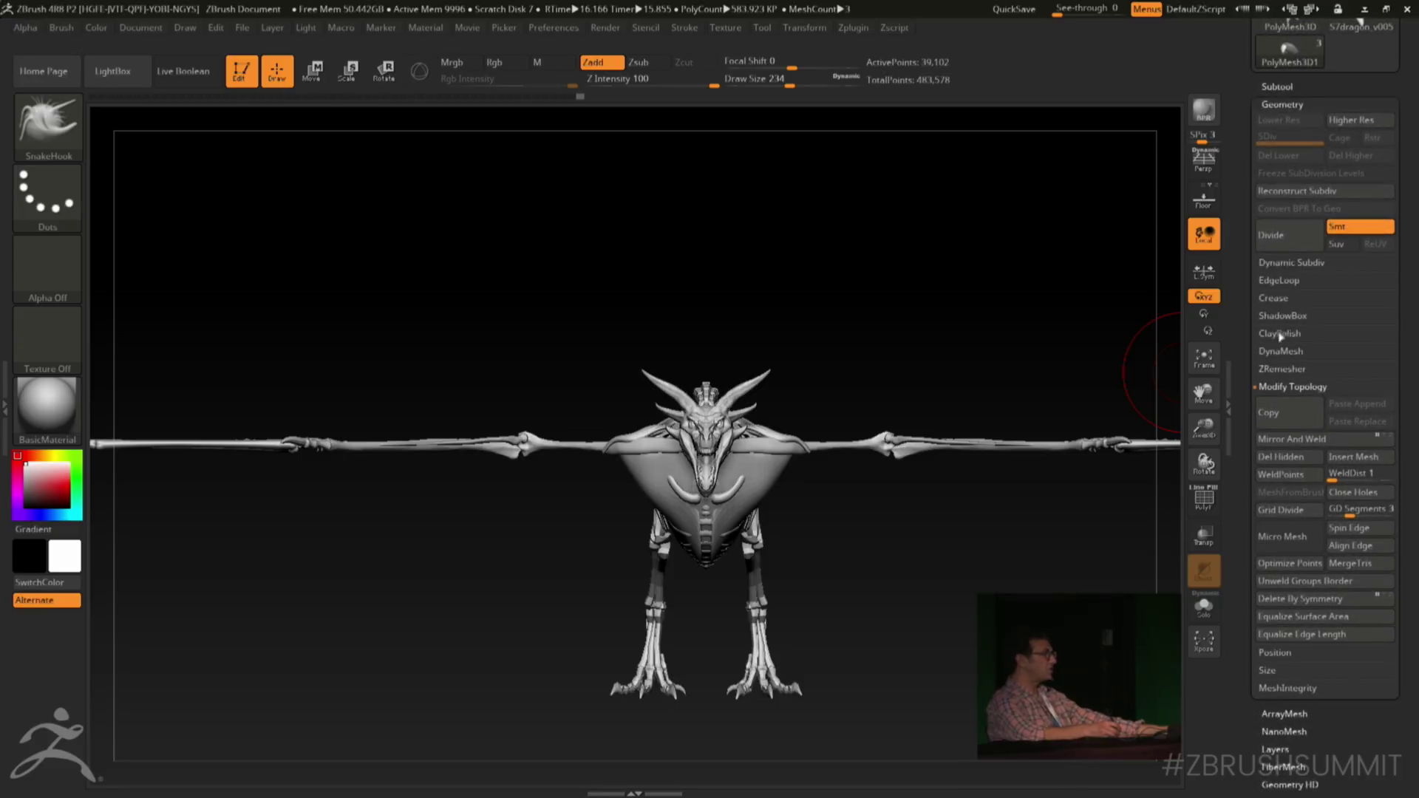
click(1290, 351)
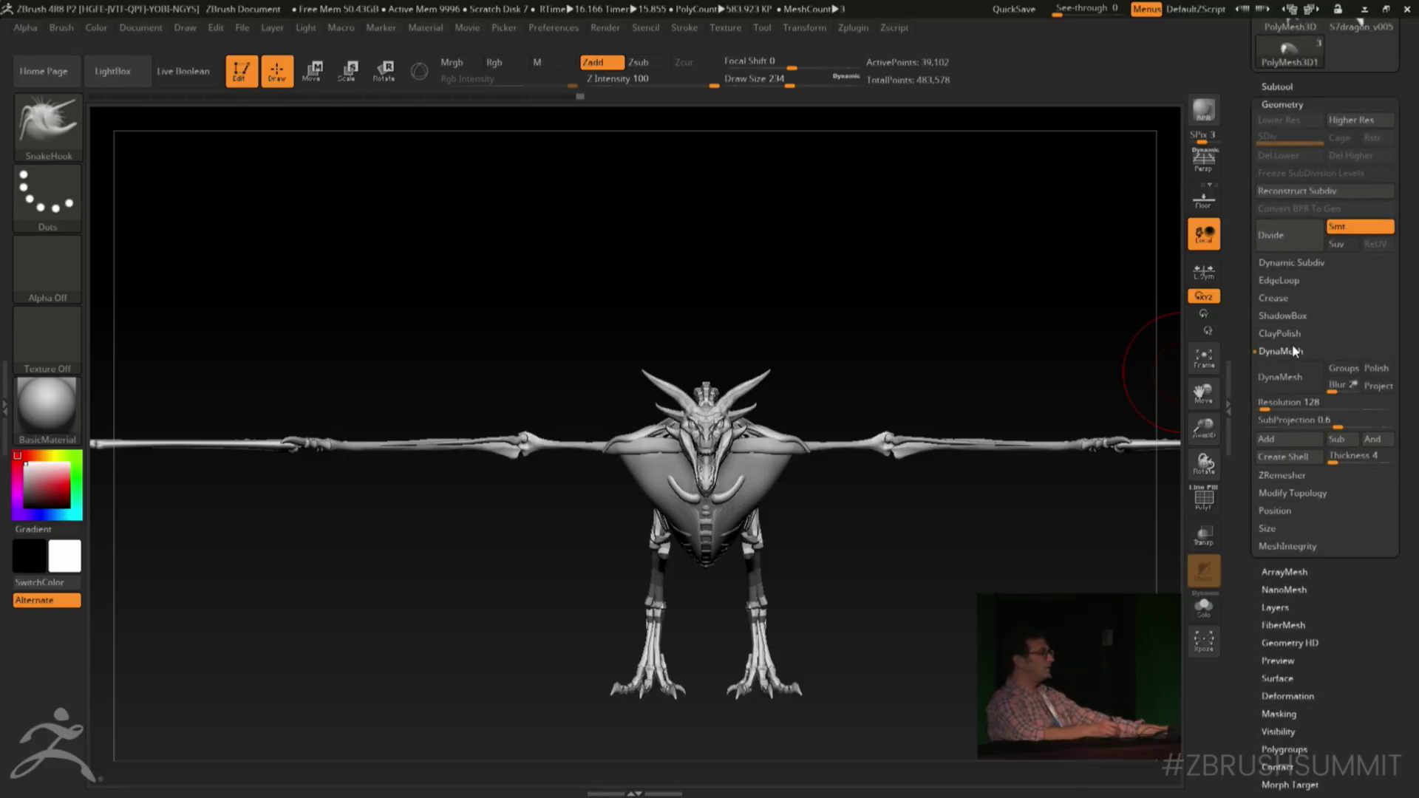
click(1289, 402)
text(504)
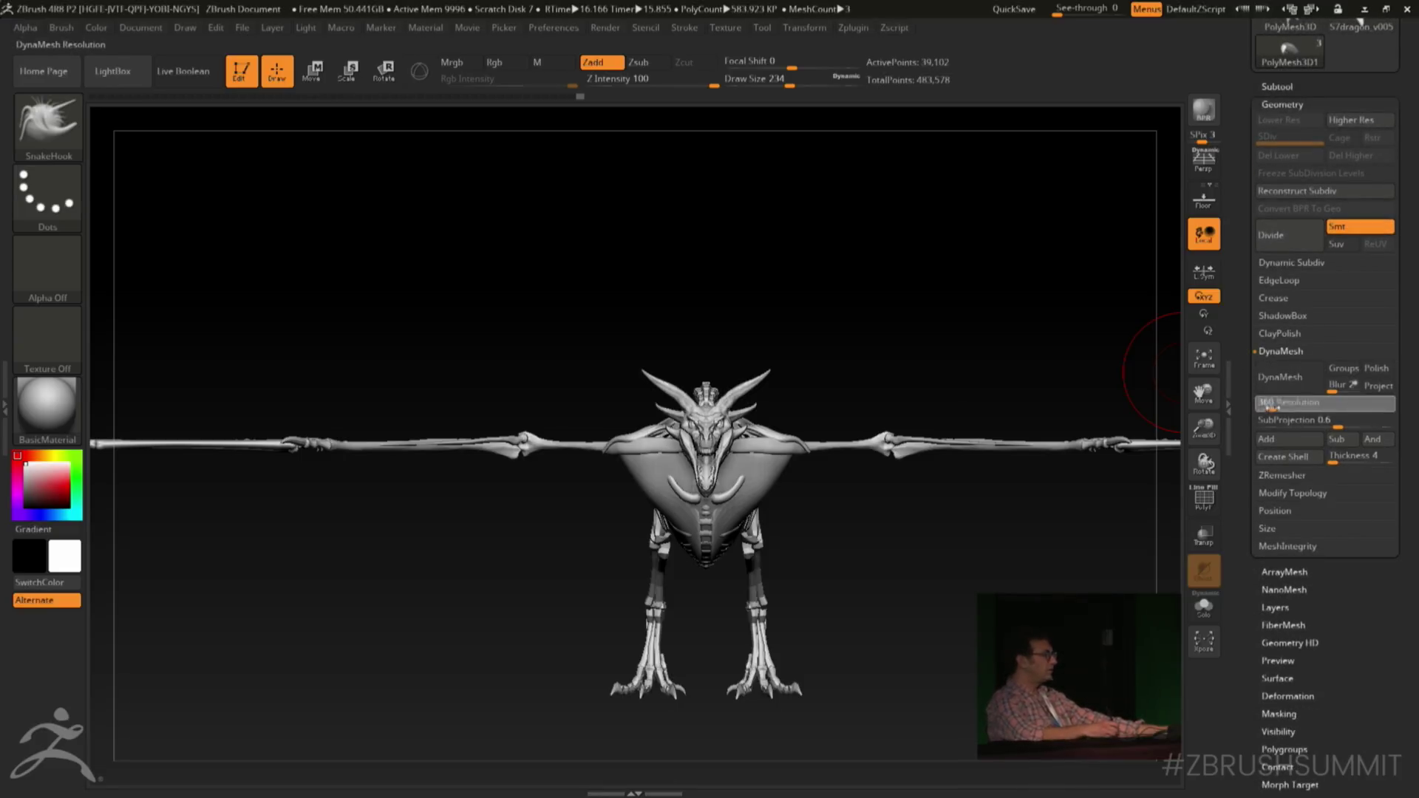
key(Return)
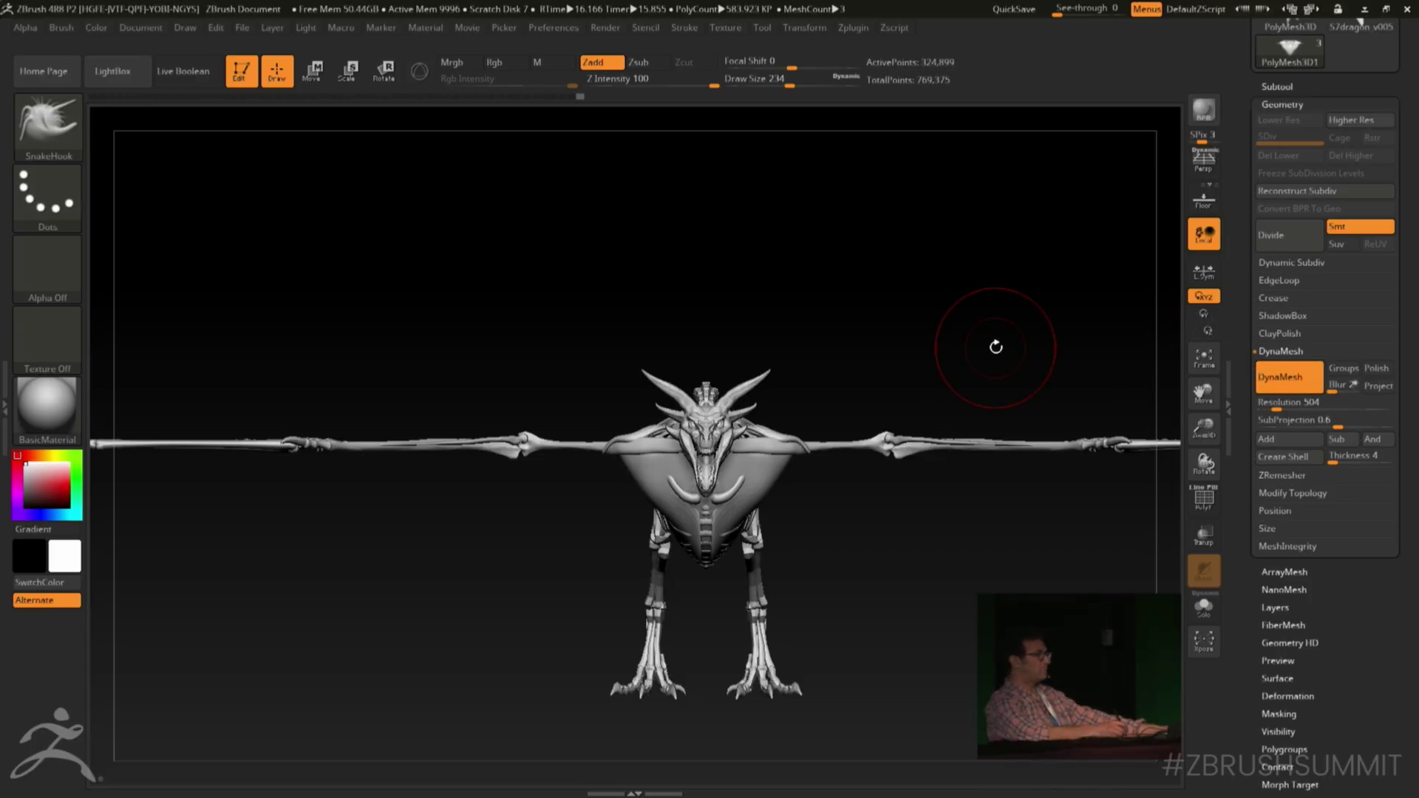
mouse_move(950, 311)
alt+mouse_down()
mouse_move(964, 559)
mouse_move(998, 396)
mouse_move(614, 510)
mouse_move(577, 473)
mouse_move(459, 488)
alt+mouse_up()
key(shift)
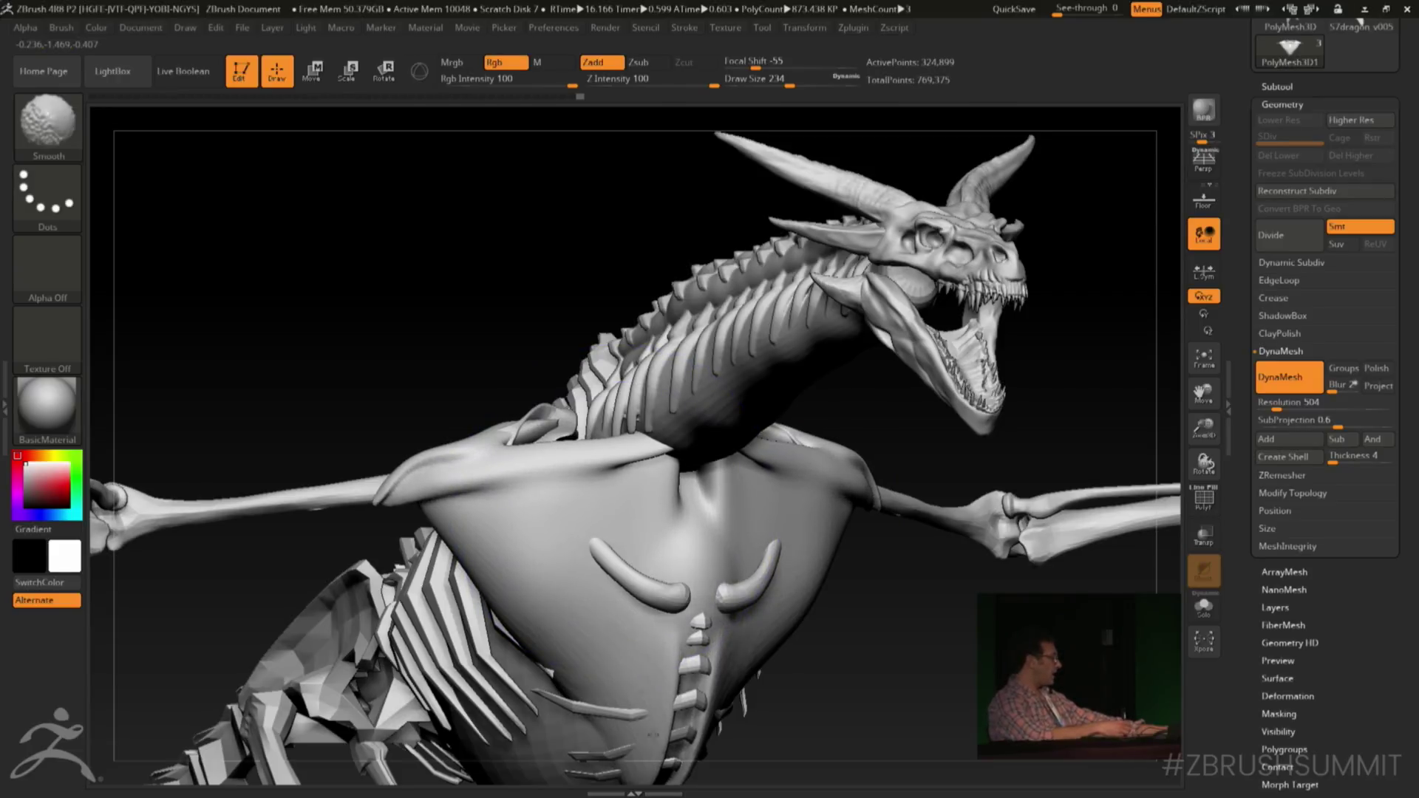
mouse_move(828, 688)
mouse_down()
mouse_move(754, 469)
mouse_move(896, 339)
mouse_move(887, 369)
mouse_move(907, 351)
mouse_move(906, 399)
mouse_up()
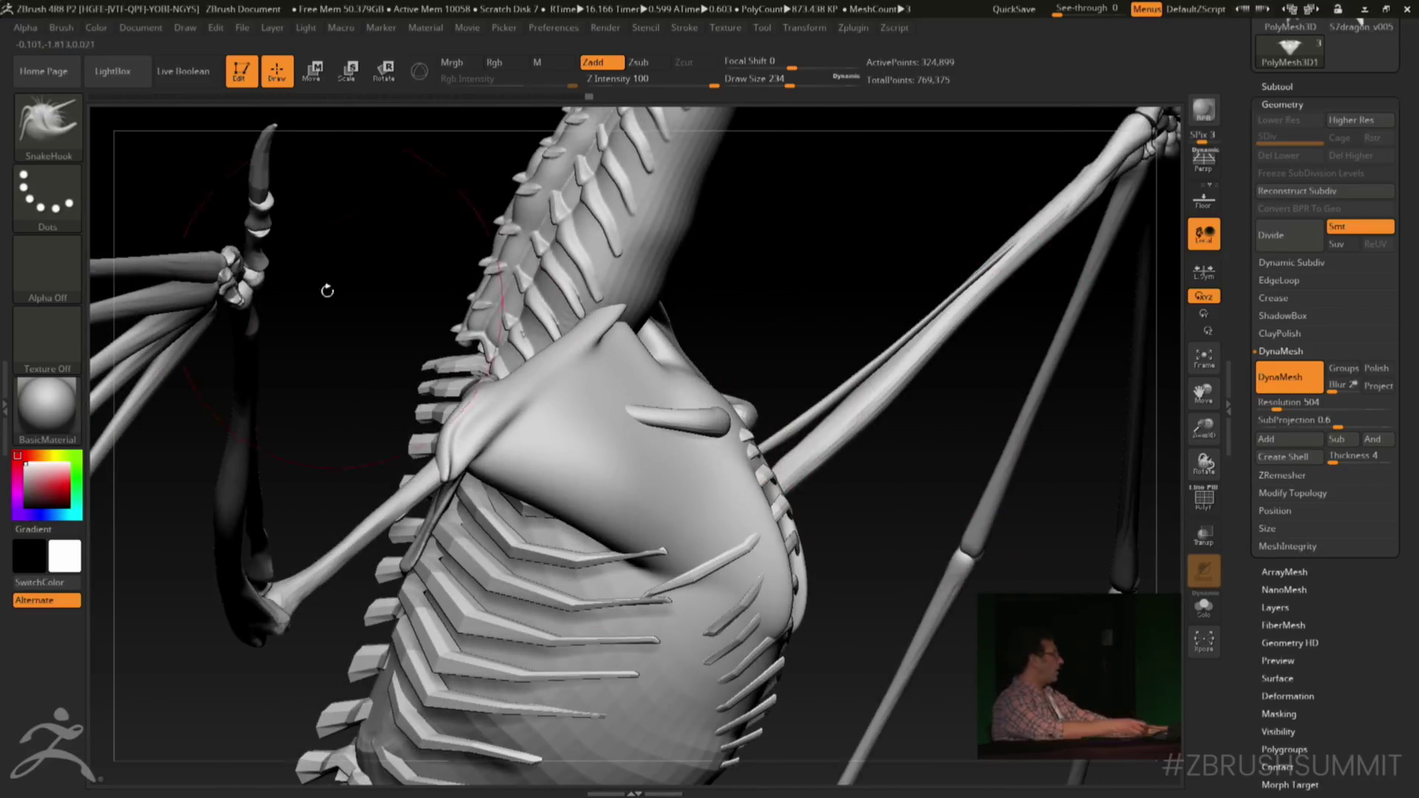
click(112, 71)
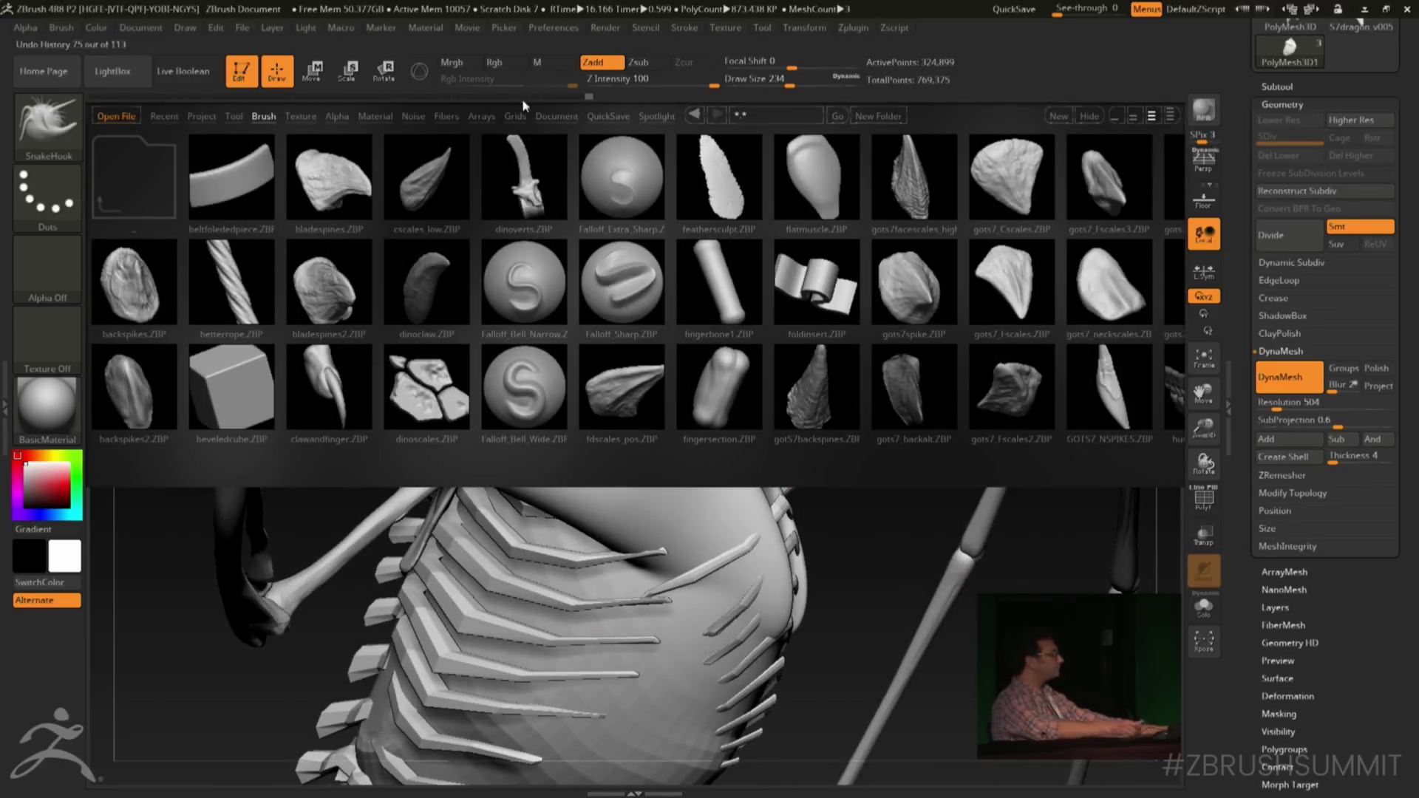
click(1097, 118)
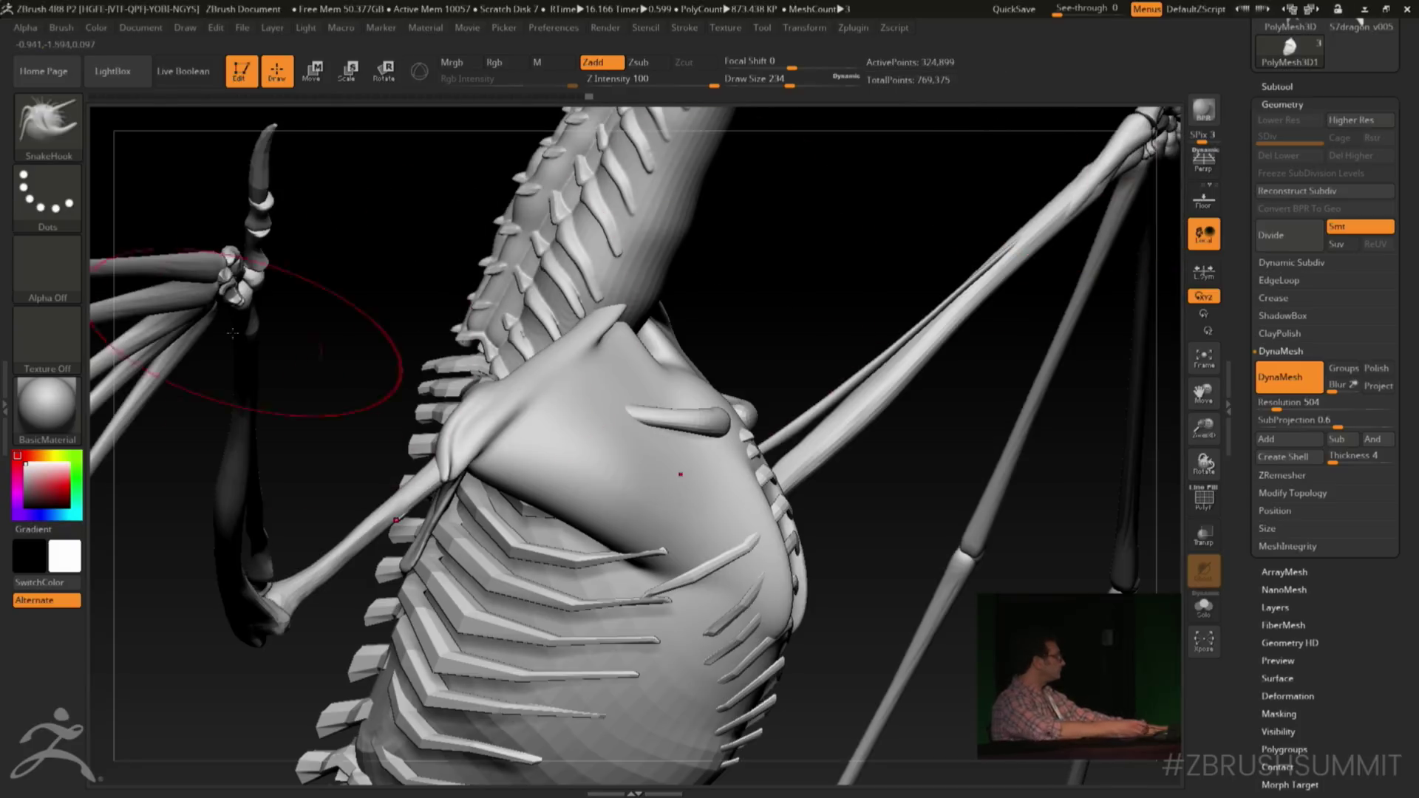
Import musclealpha.PSD from the alphas folder on the PNY ELITE PSSD (F:) drive as the brush alpha
click(47, 270)
click(136, 558)
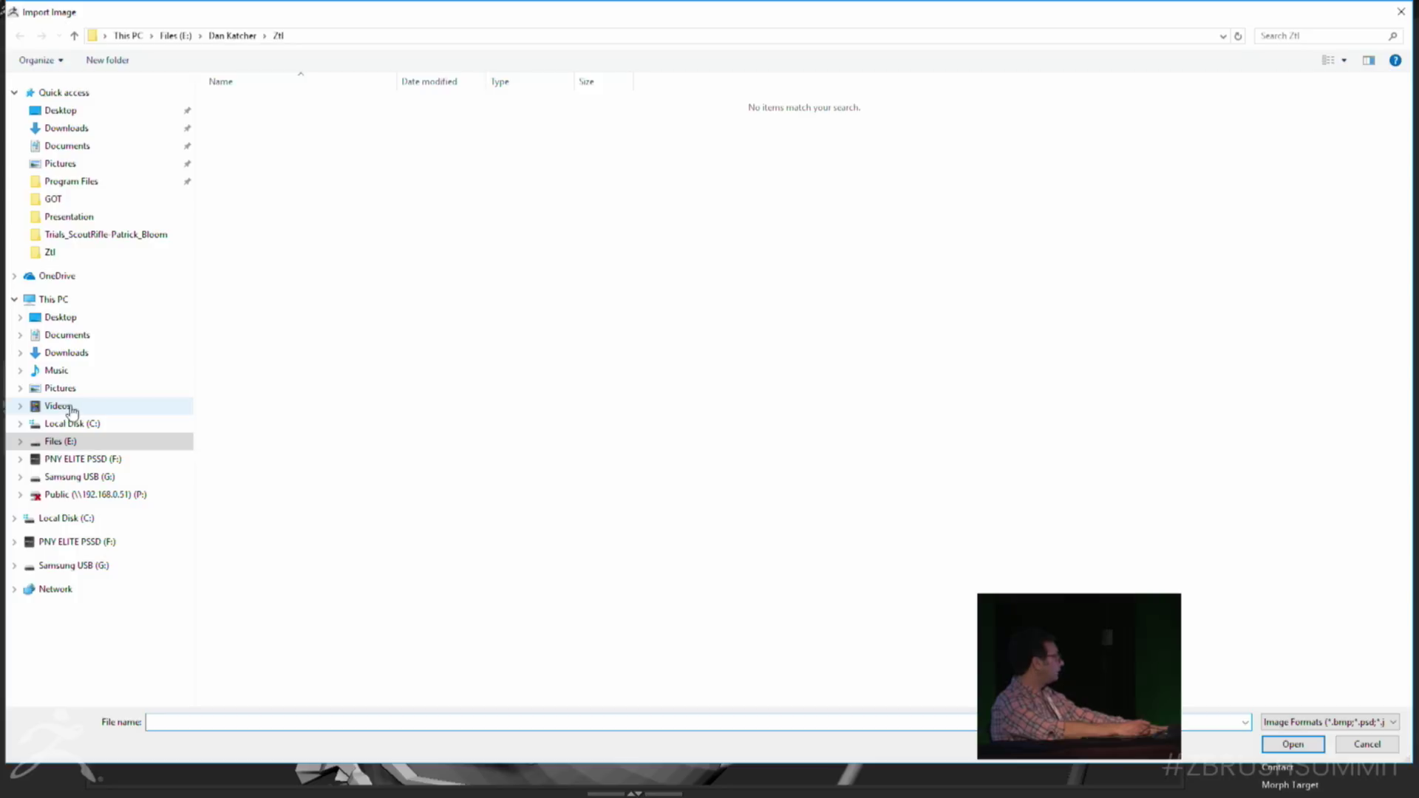
click(87, 459)
click(244, 109)
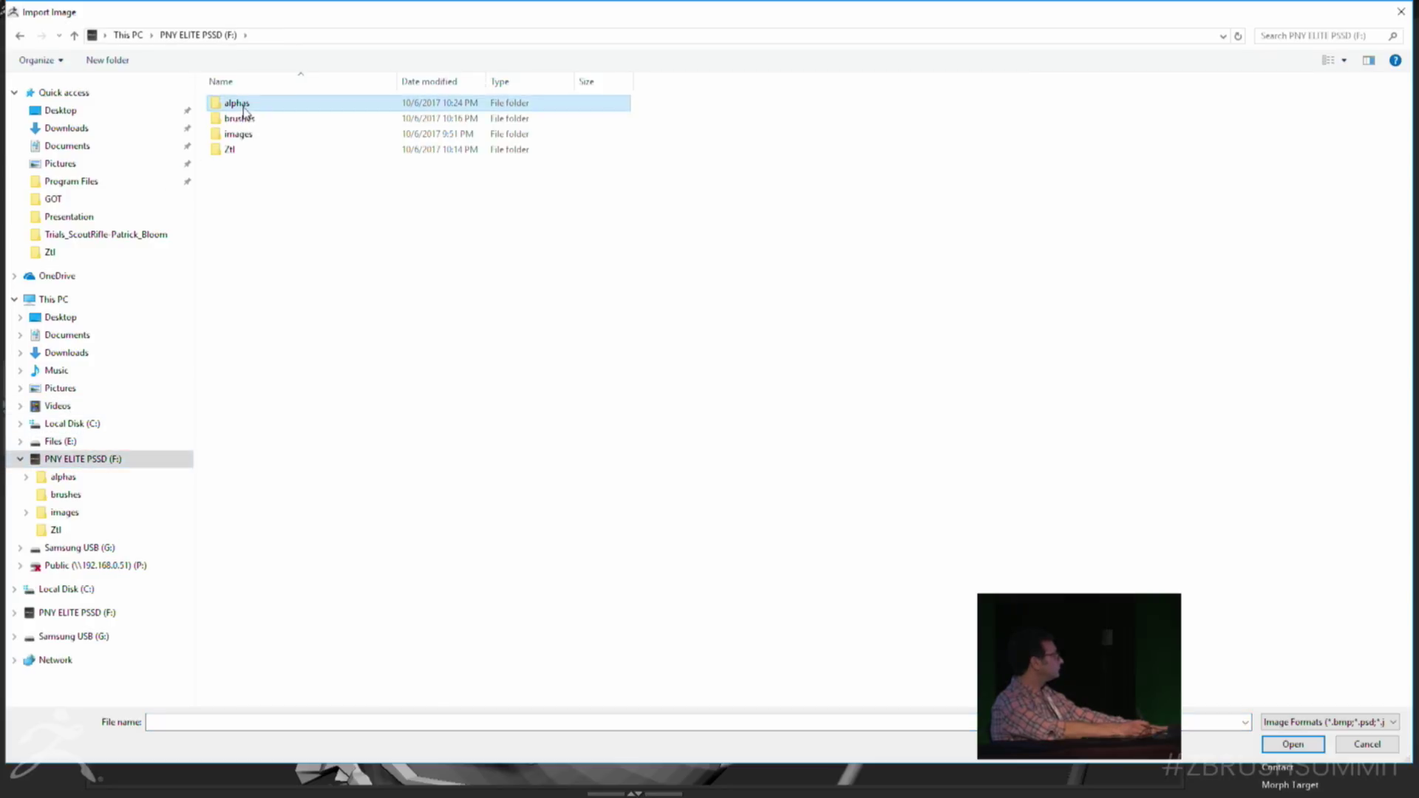
double_click(245, 109)
key(m)
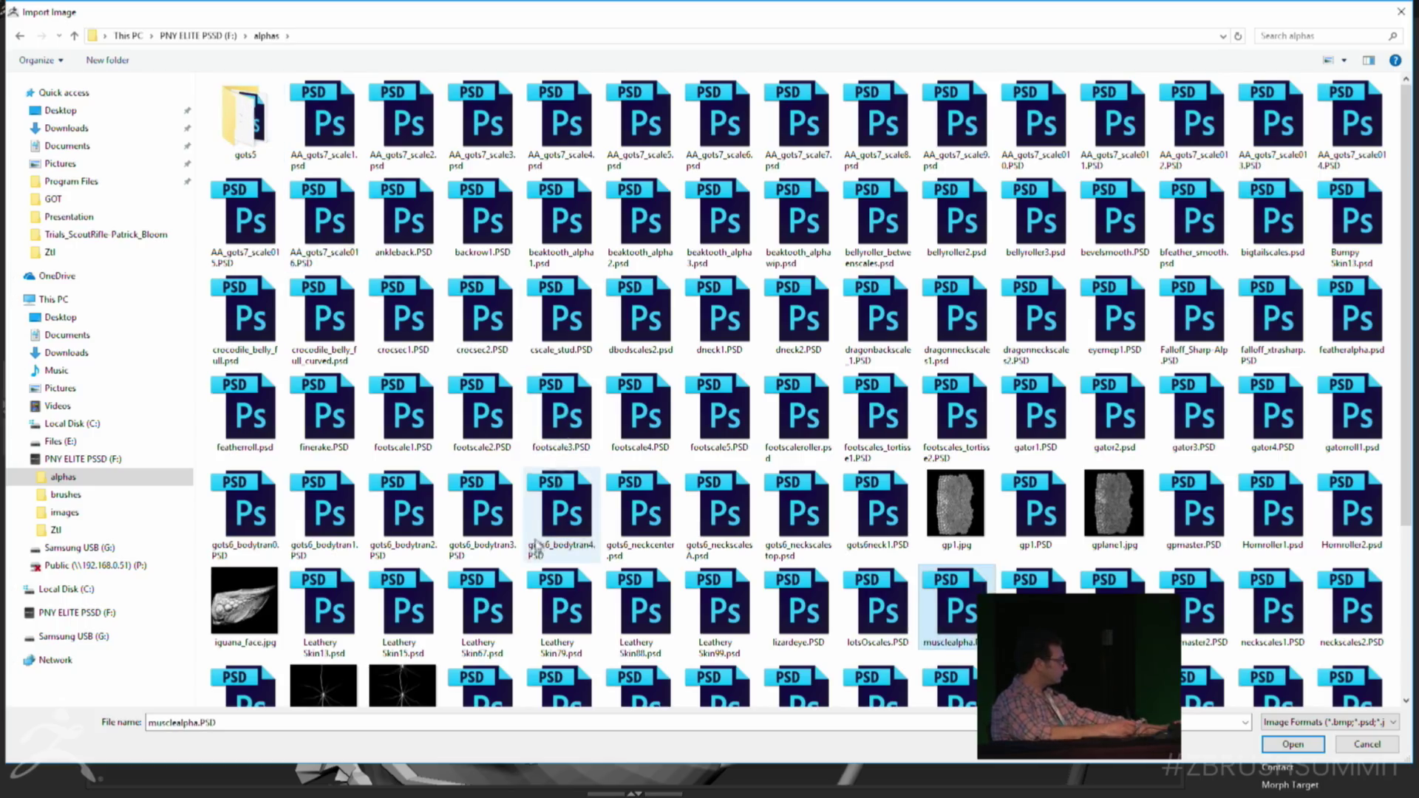
double_click(199, 725)
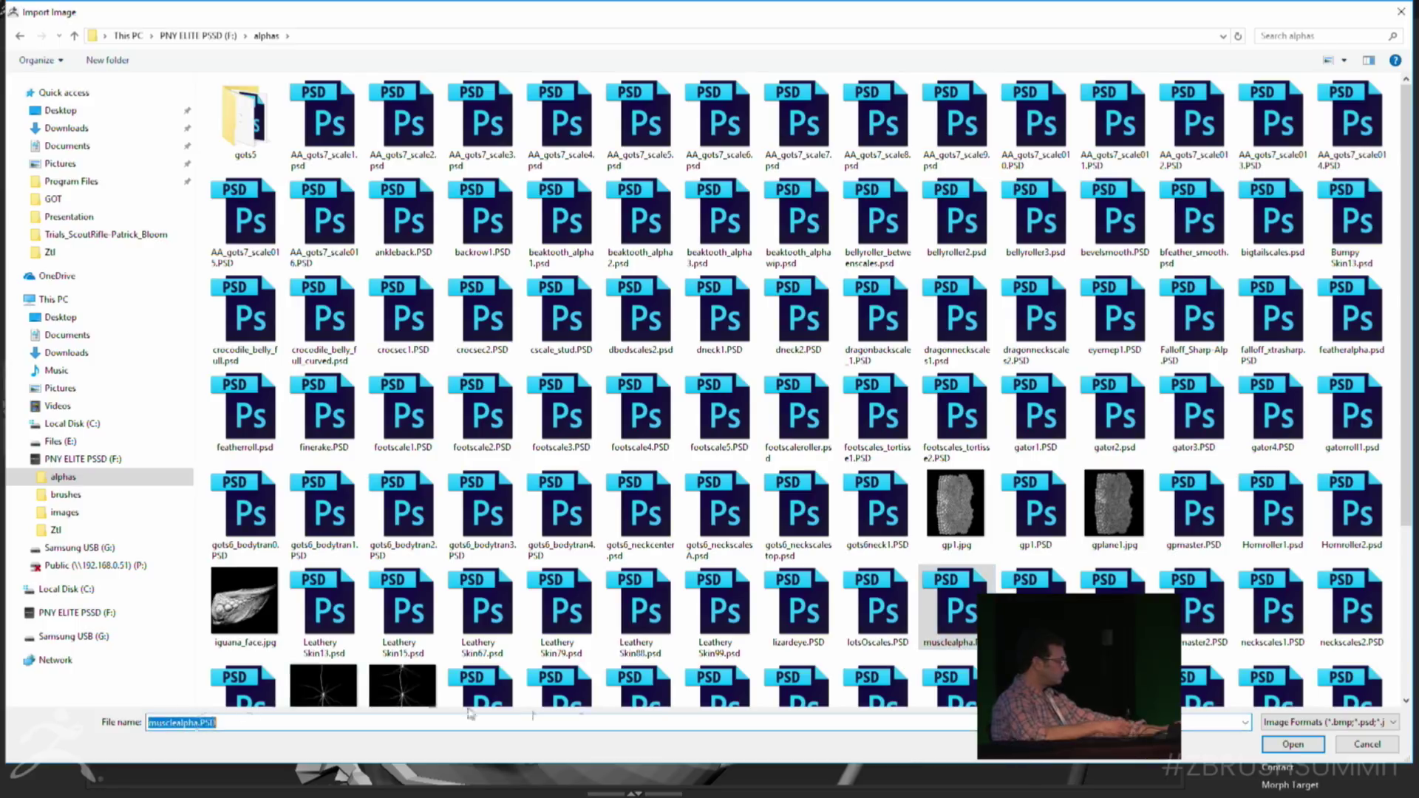
click(1292, 743)
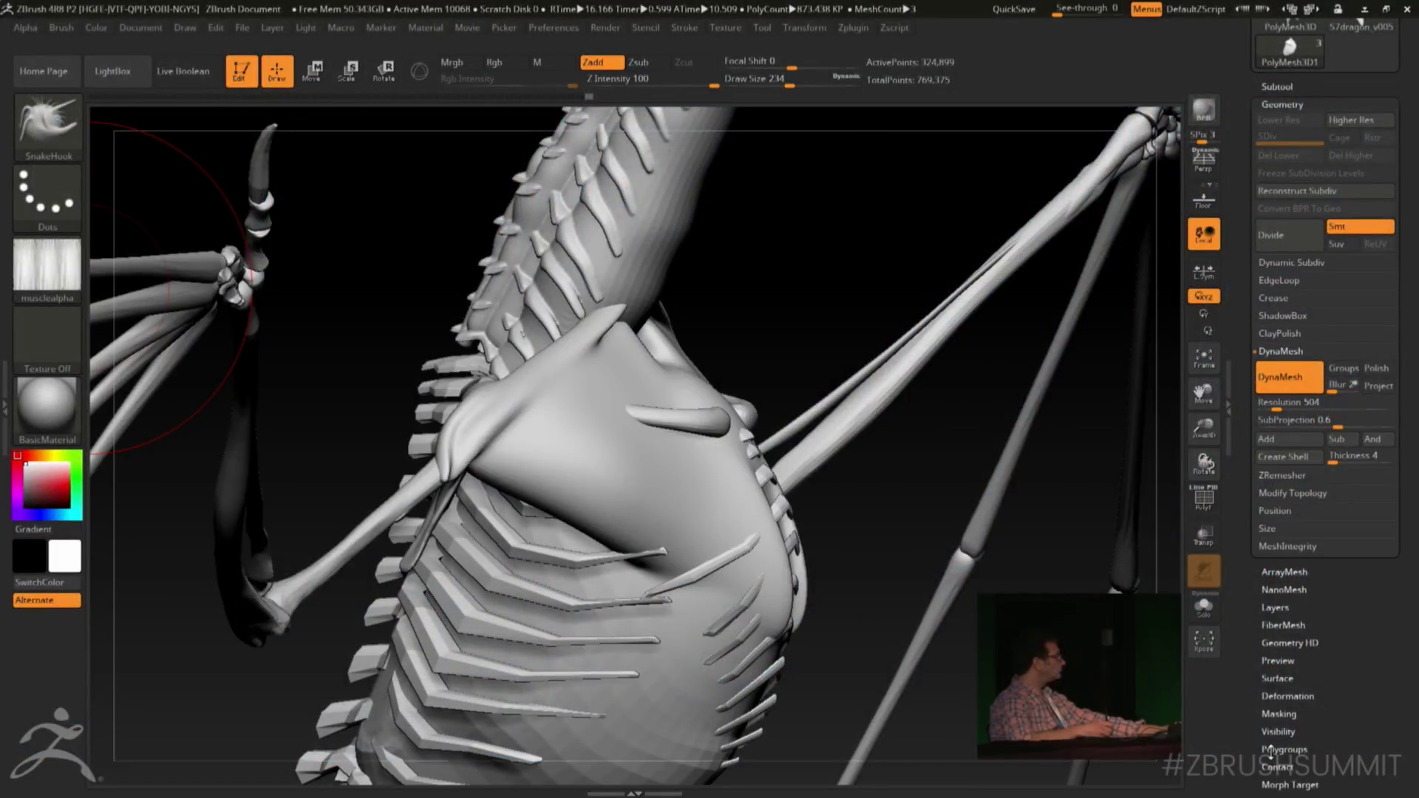
Fade the musclealpha alpha out toward its edges and reduce the brush's draw size to 149
click(34, 29)
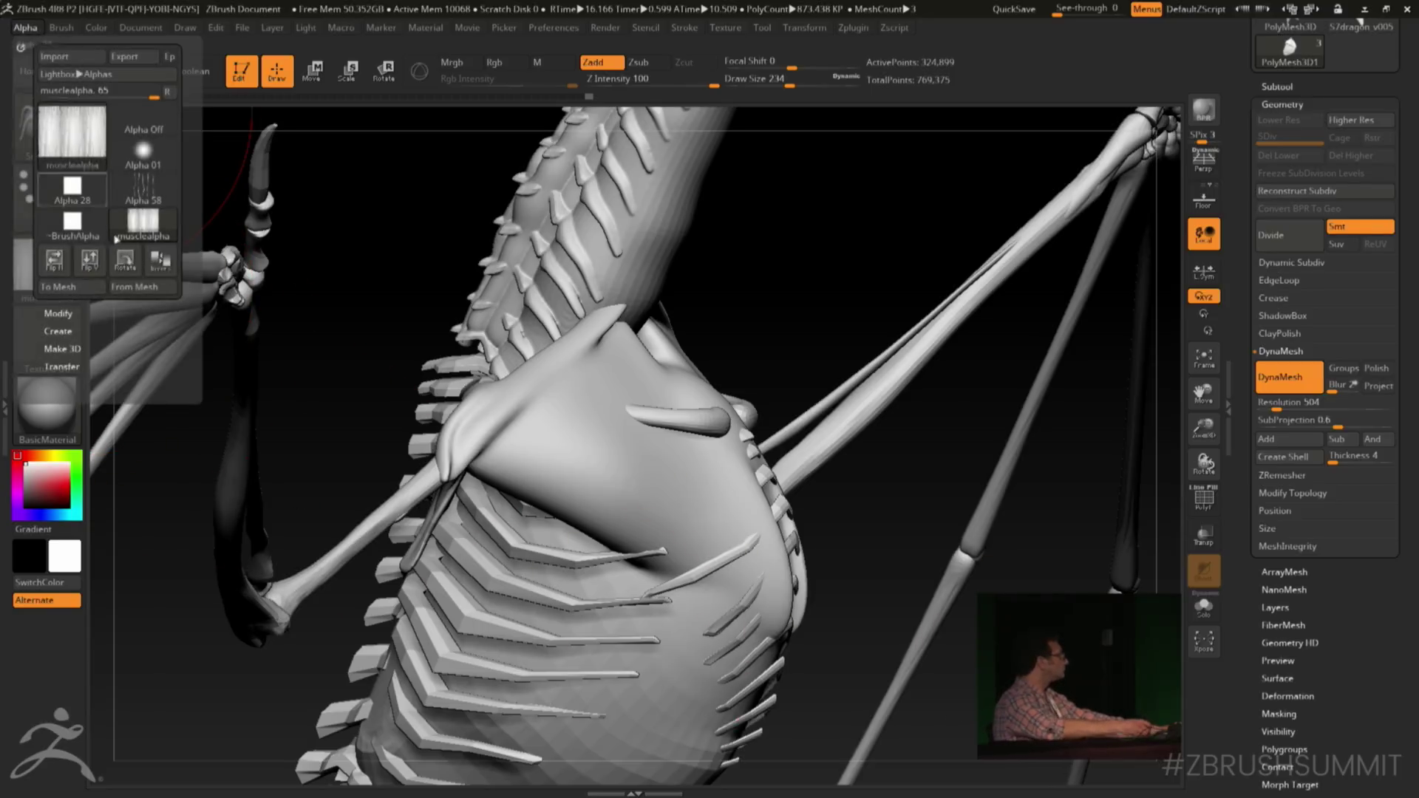
click(70, 311)
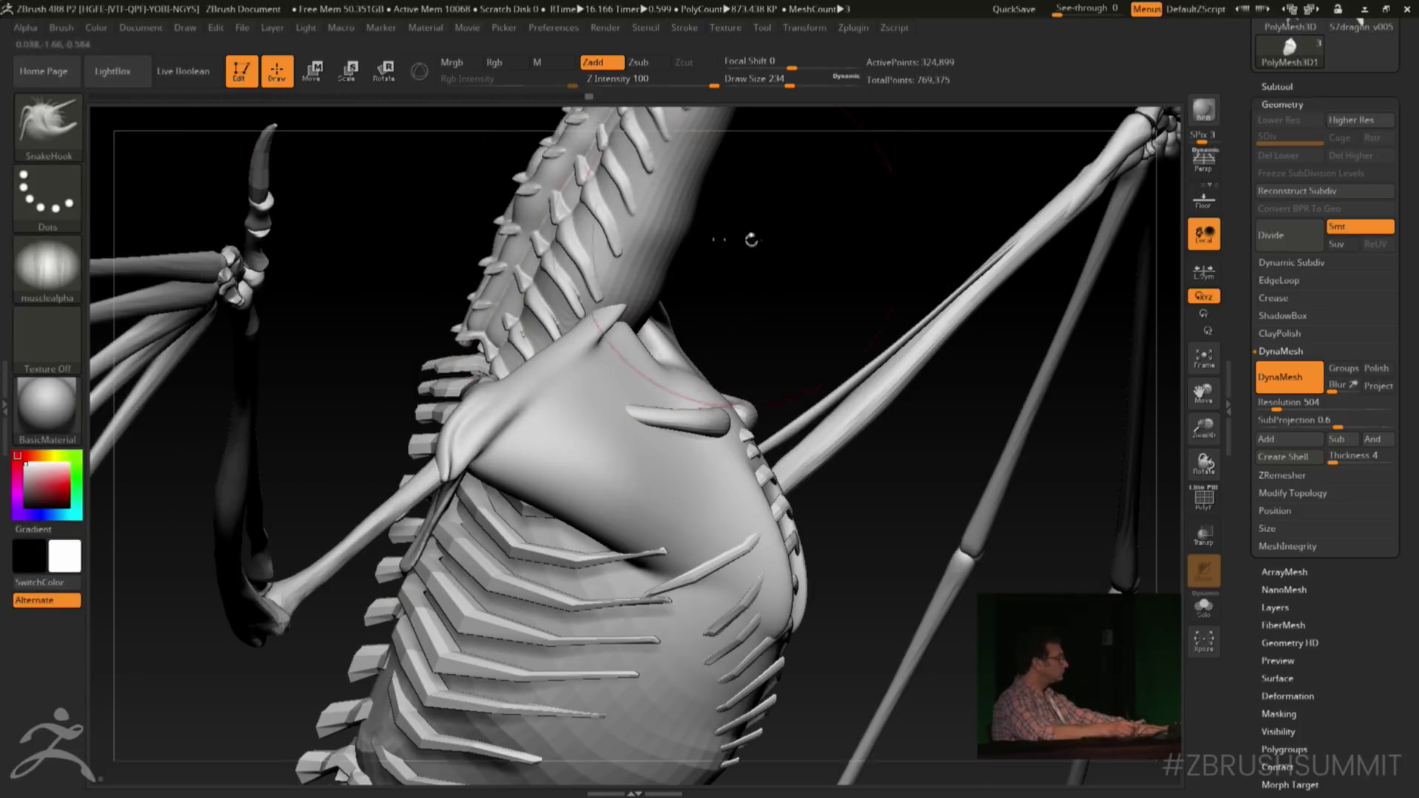
drag(751, 239, 579, 443)
key(space)
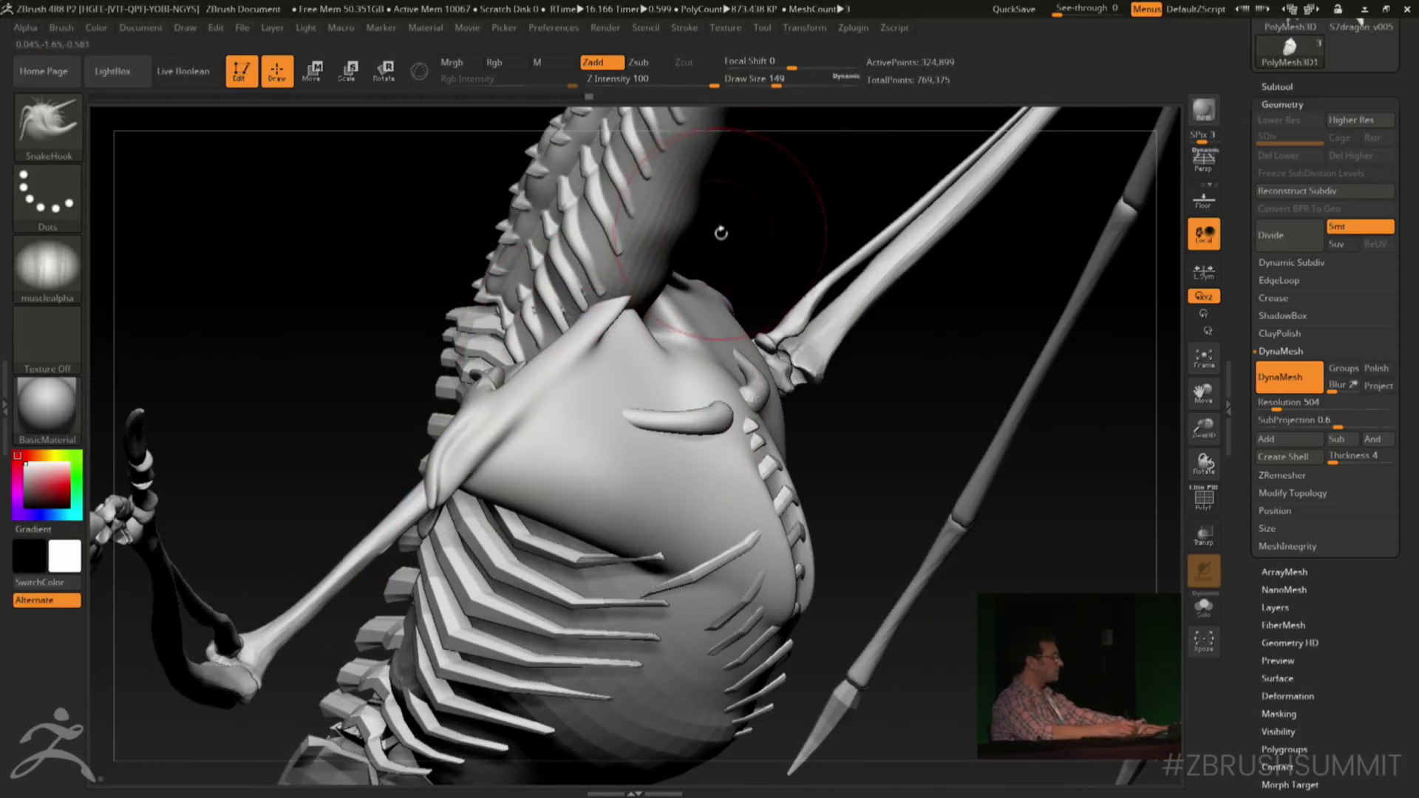
drag(721, 234, 684, 194)
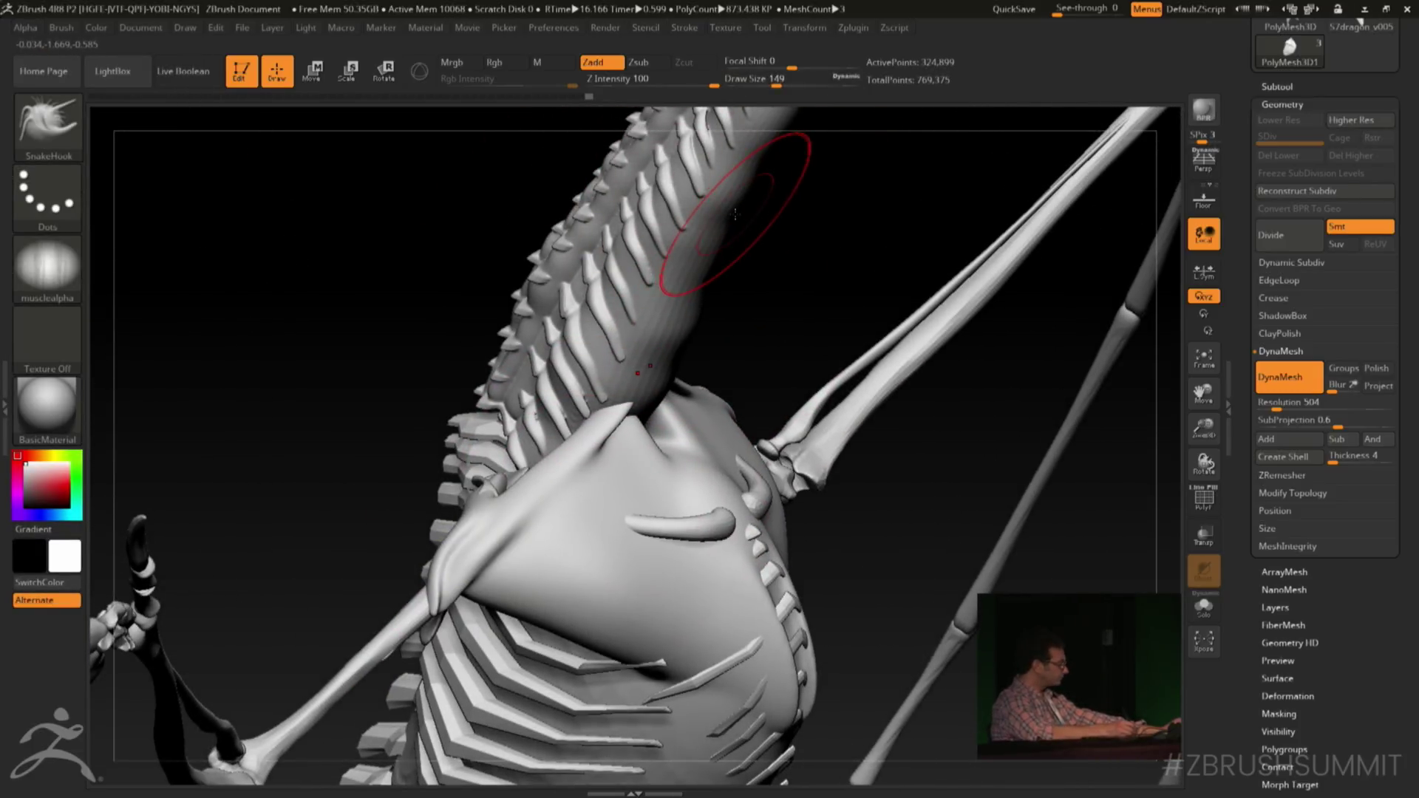
Switch to the ClayBuildup brush and assign it the musclealpha alpha
key(b)
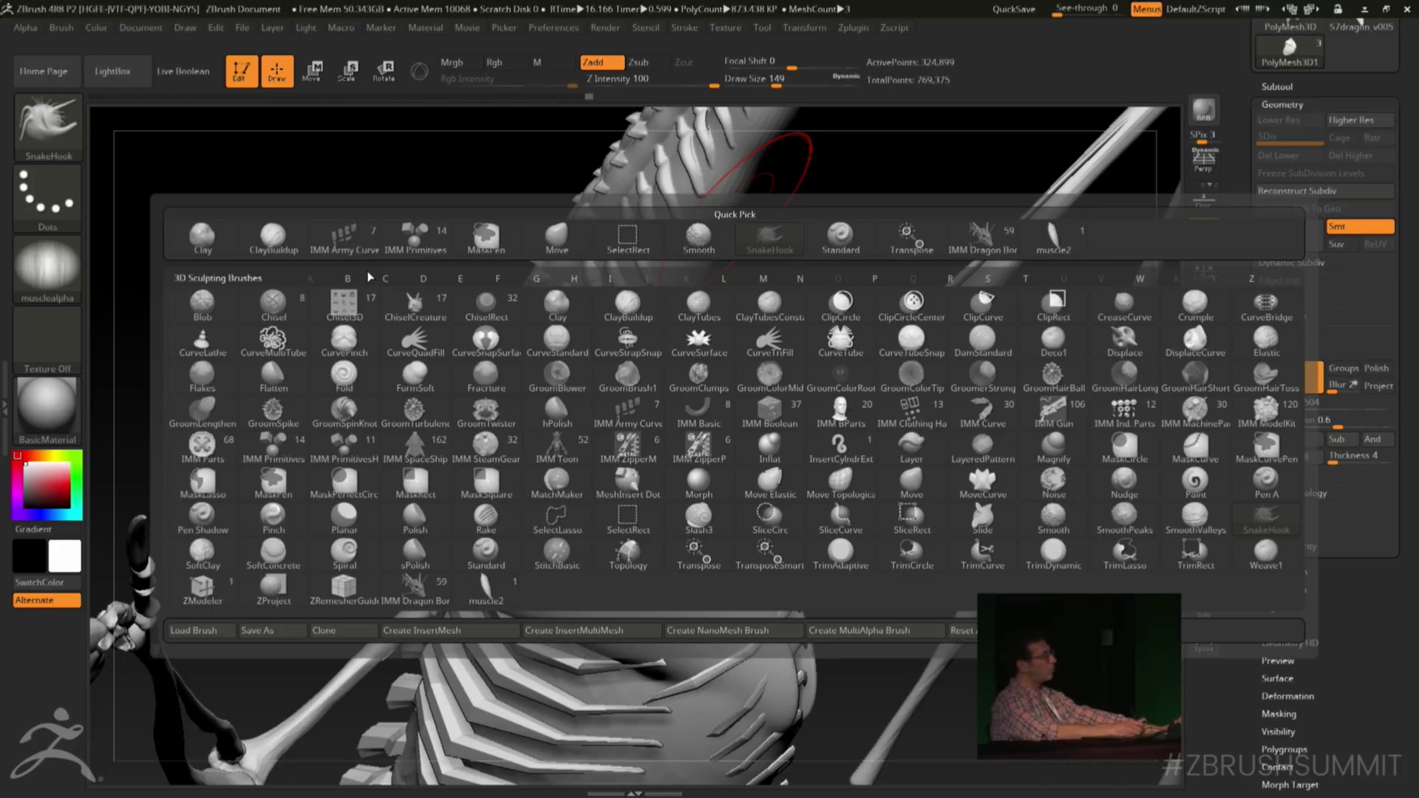
click(636, 298)
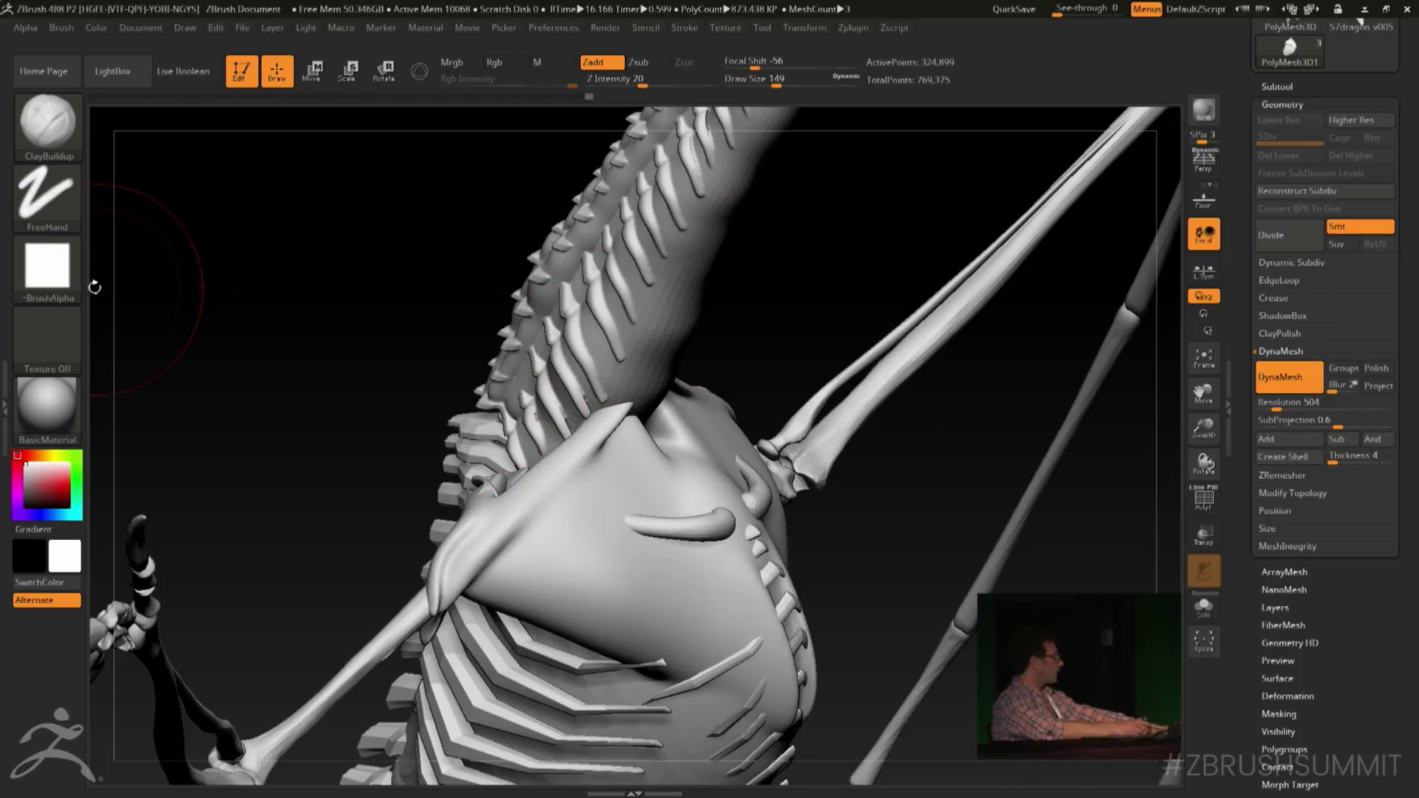
click(52, 274)
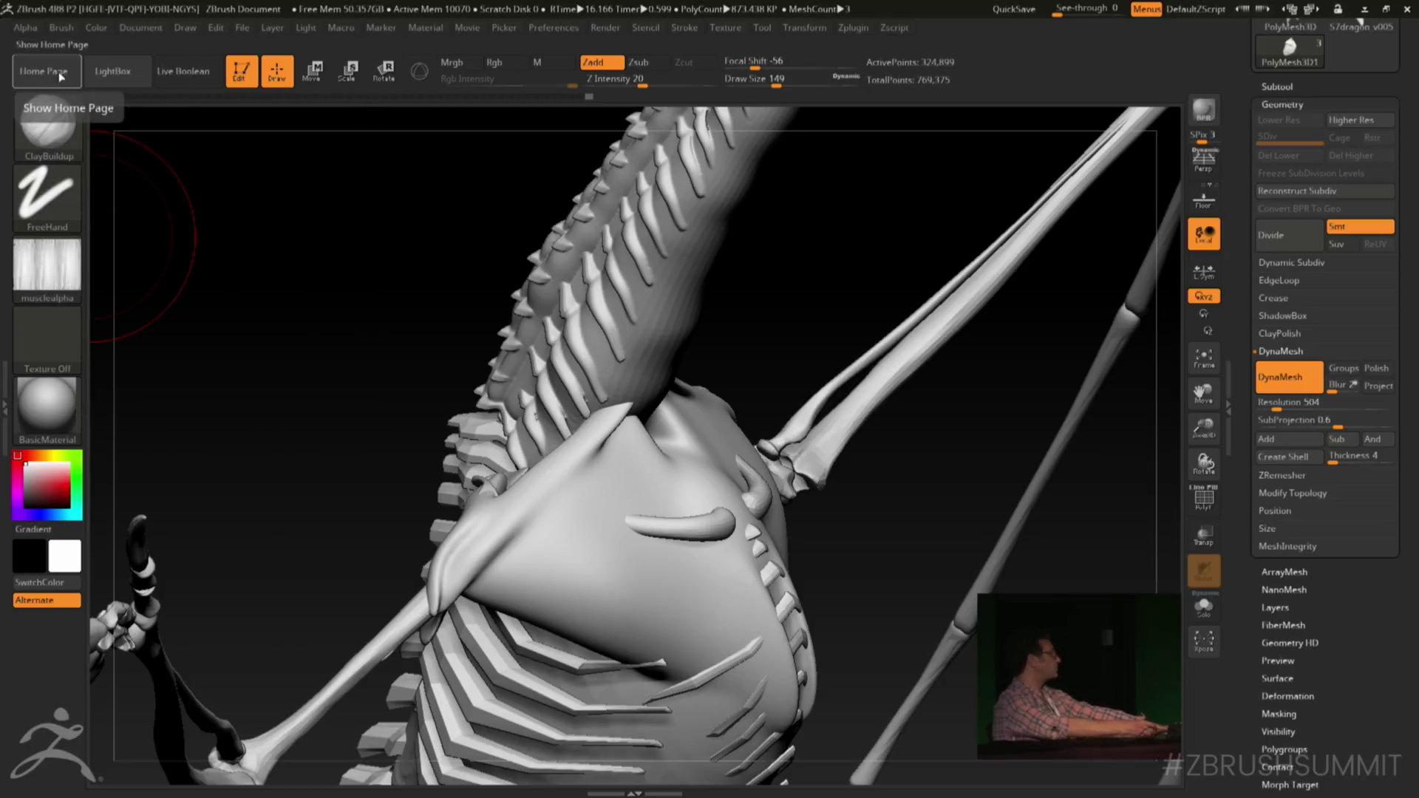
Open the alpha import and browse the alphas folder for another image file
click(47, 266)
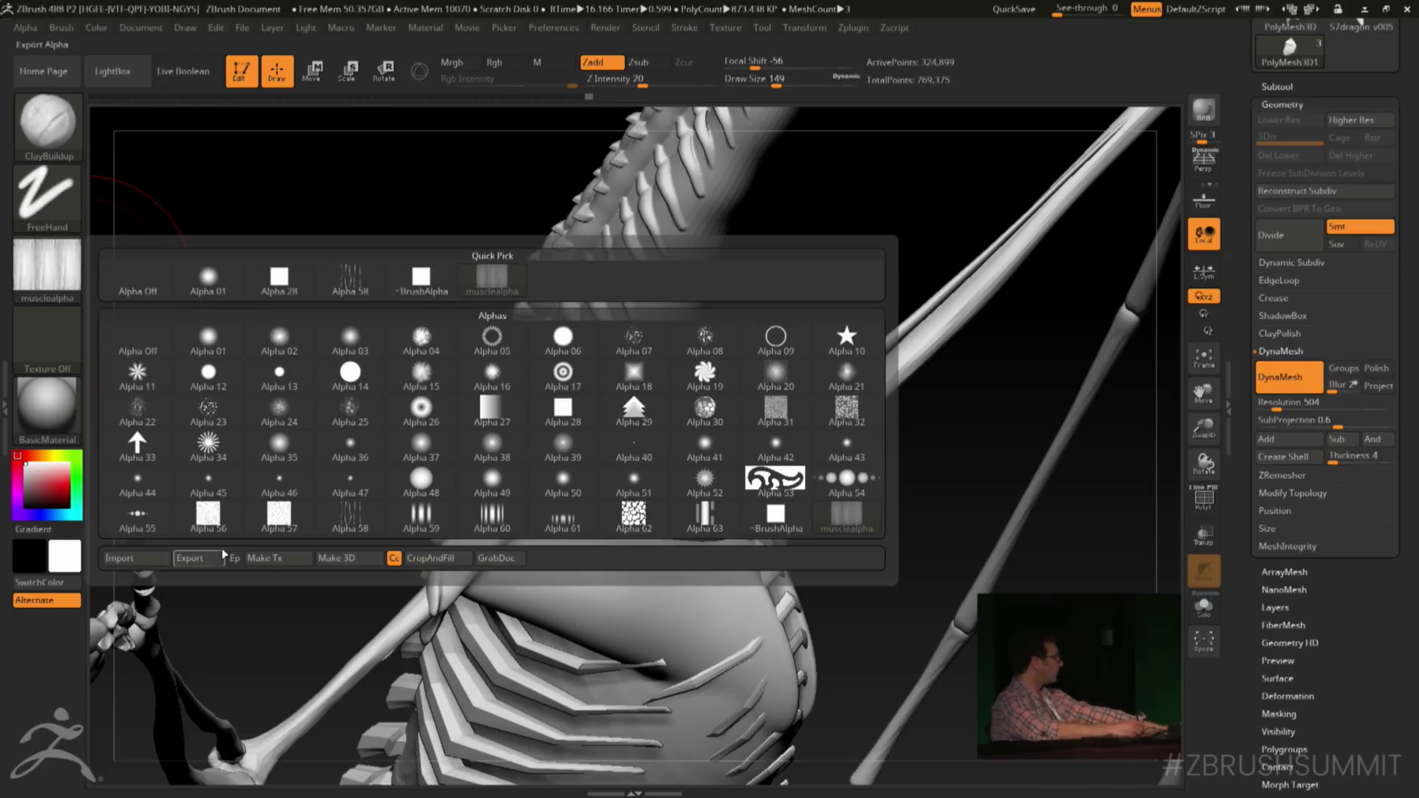
click(153, 564)
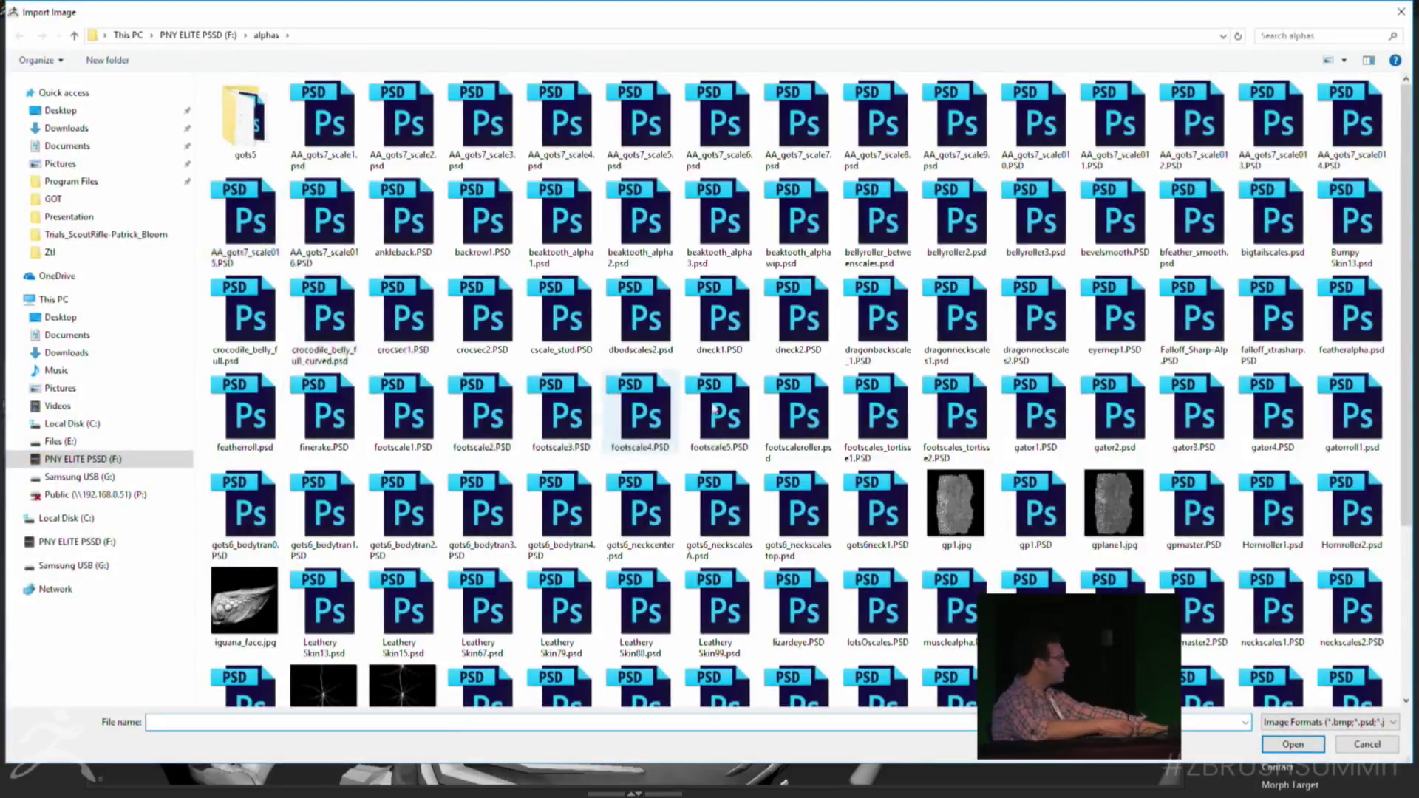
scroll(1412, 392, down, 2)
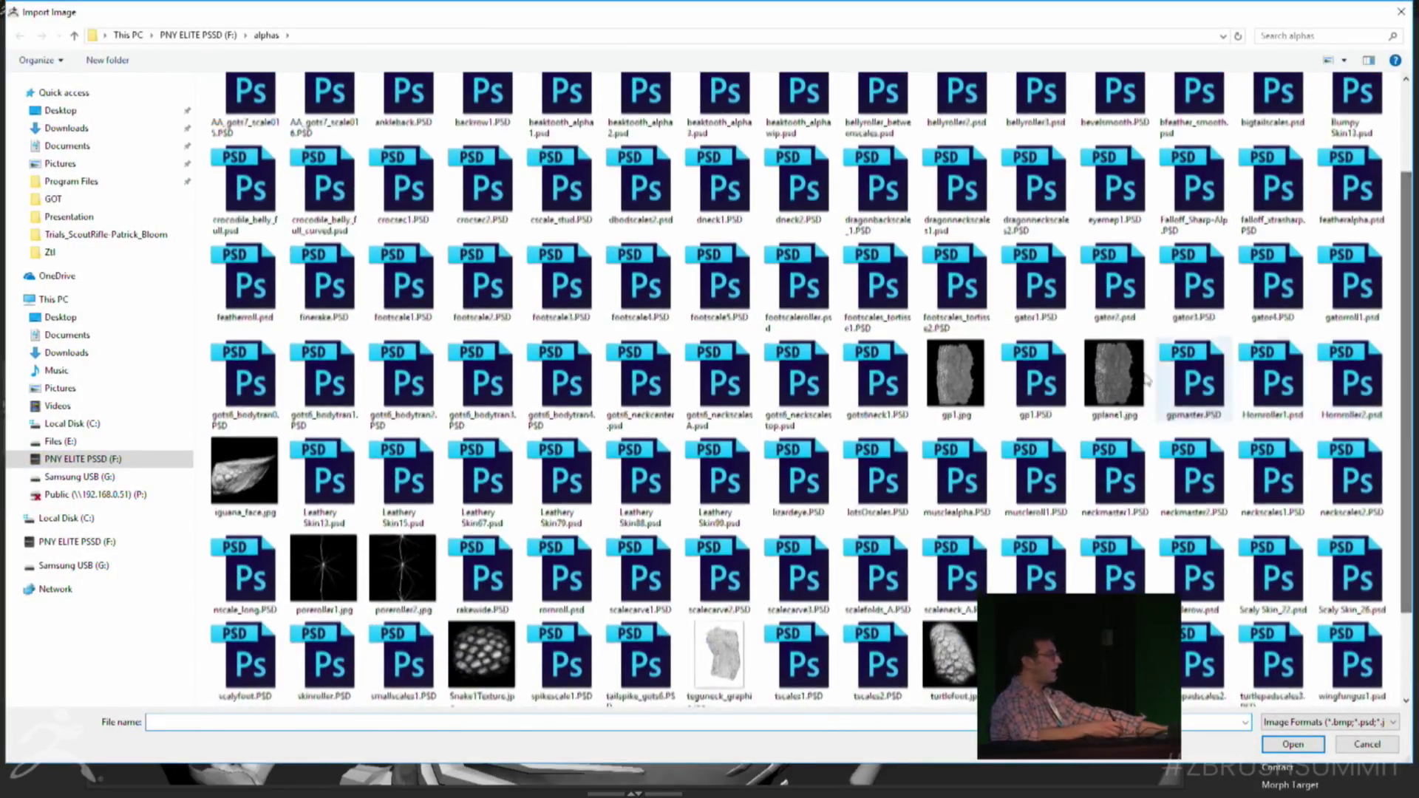
Import the muscleroll1 alpha for the ClayBuildup brush and open the side tray for docking palettes
double_click(1069, 490)
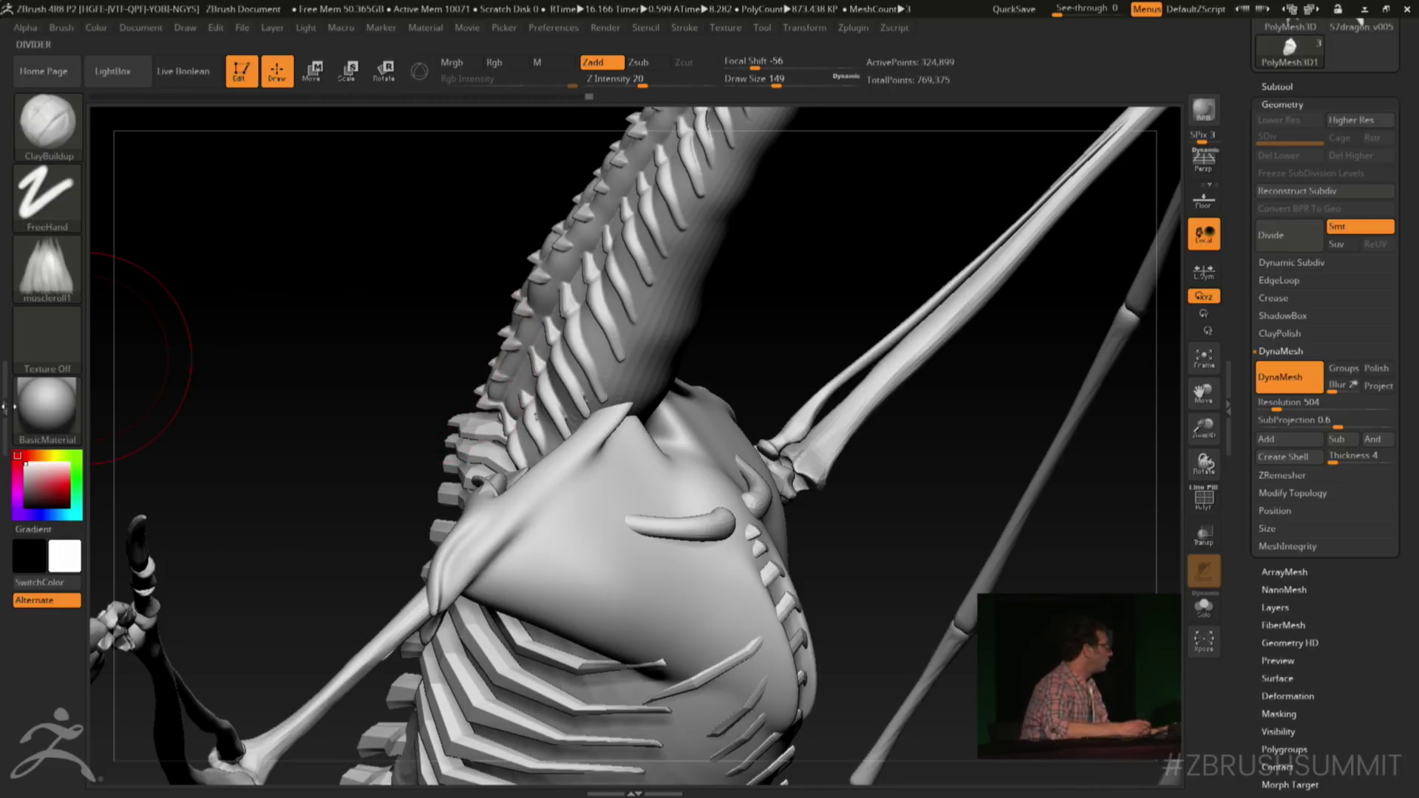
click(83, 410)
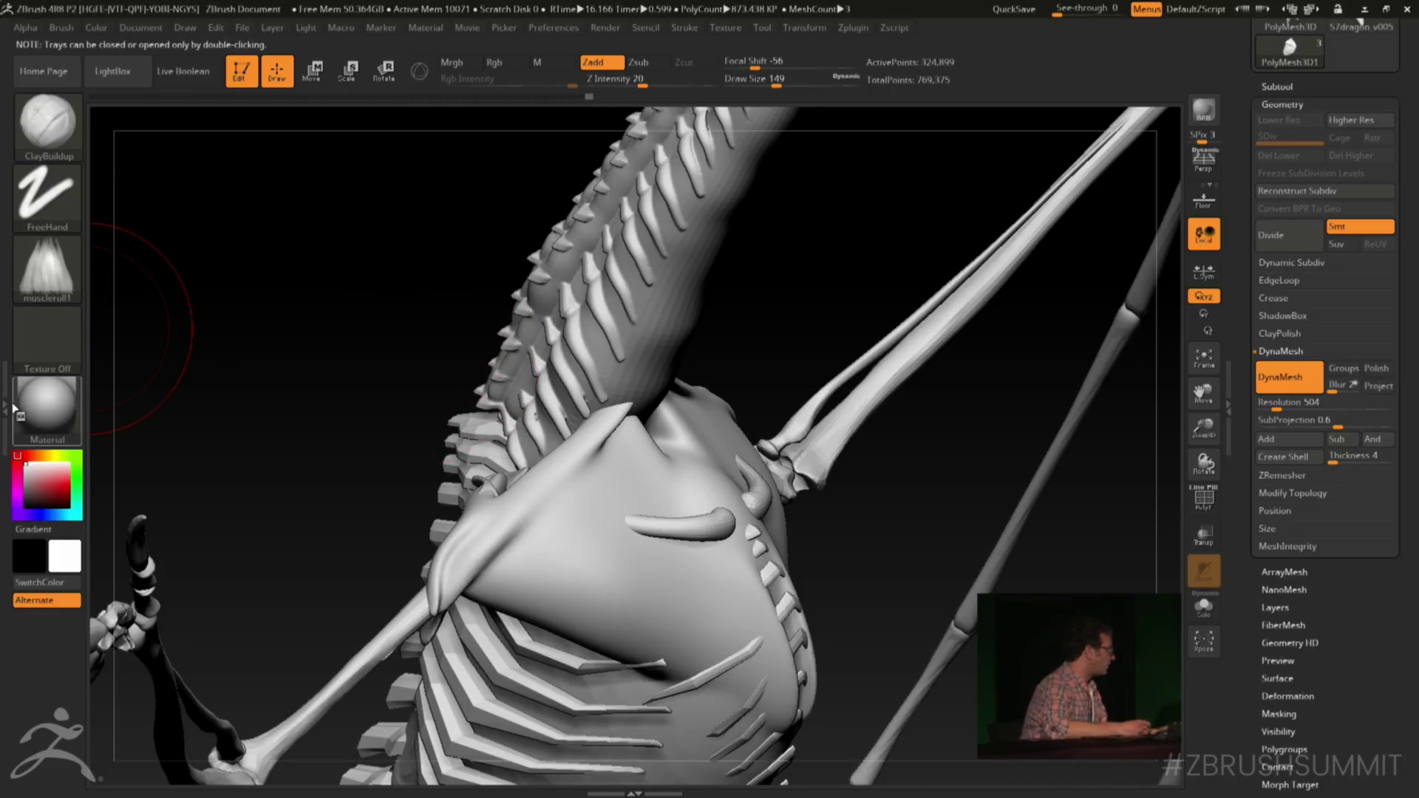
double_click(8, 408)
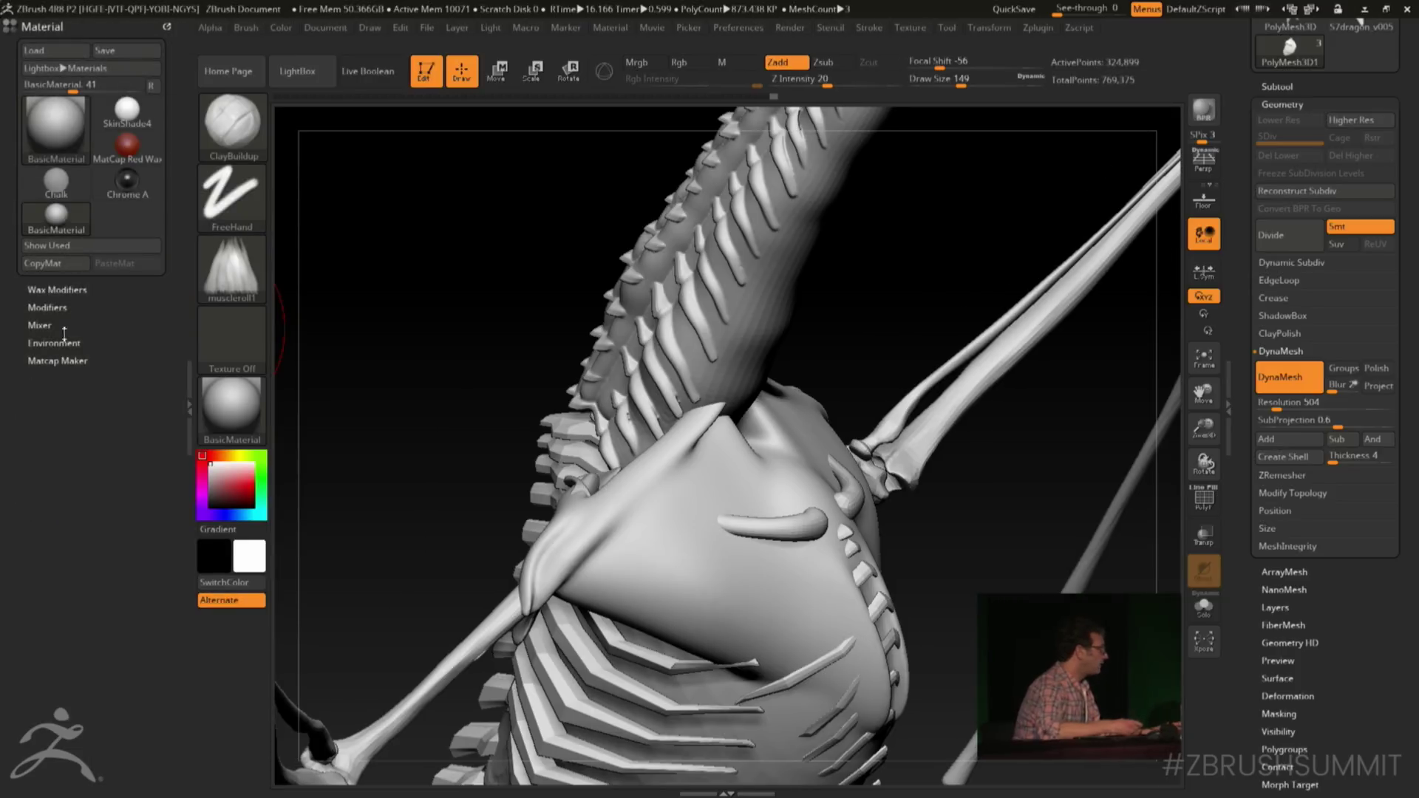
mouse_move(550, 303)
mouse_down()
mouse_move(551, 194)
mouse_move(534, 227)
mouse_move(487, 188)
mouse_up()
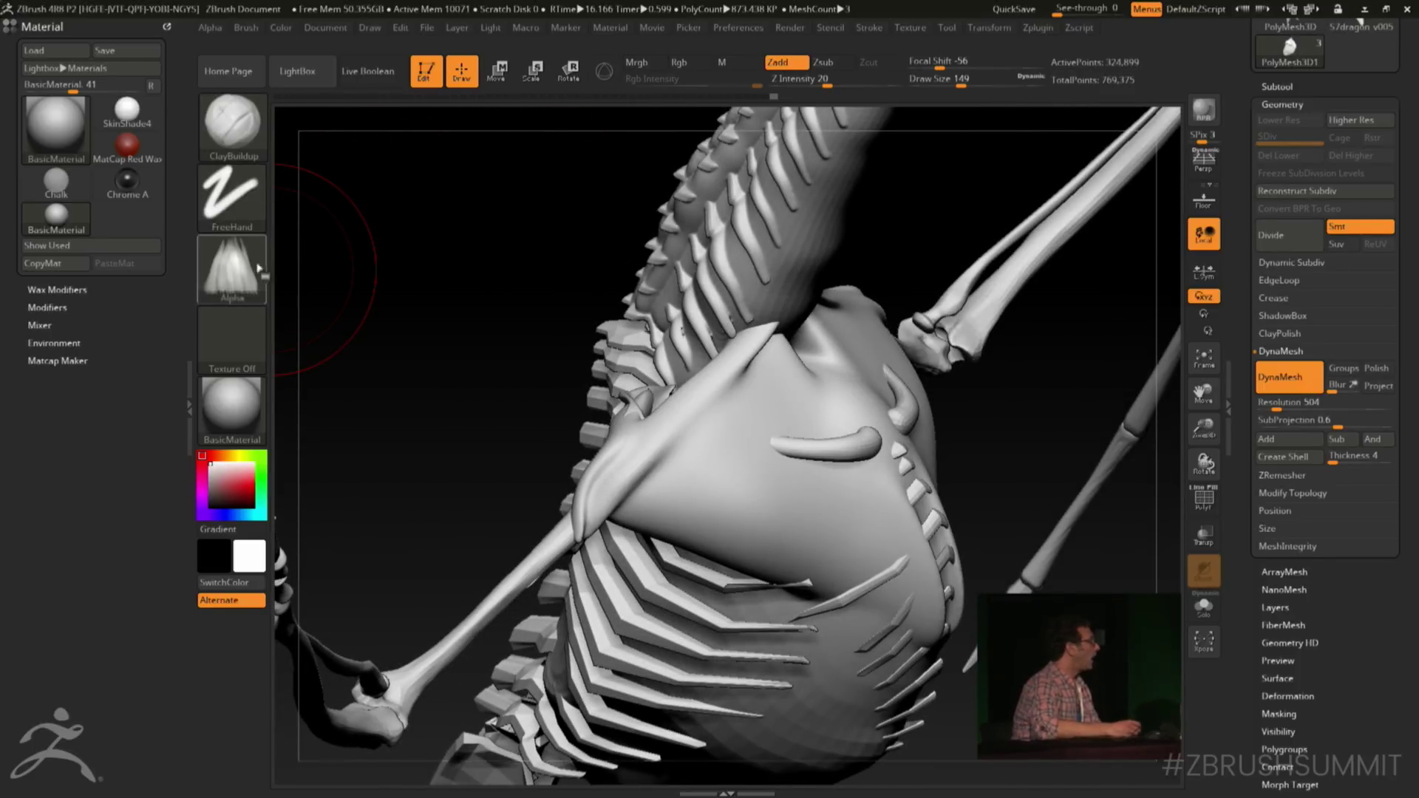
Dock the Brush palette in the side tray and expand its Modifiers settings
click(249, 28)
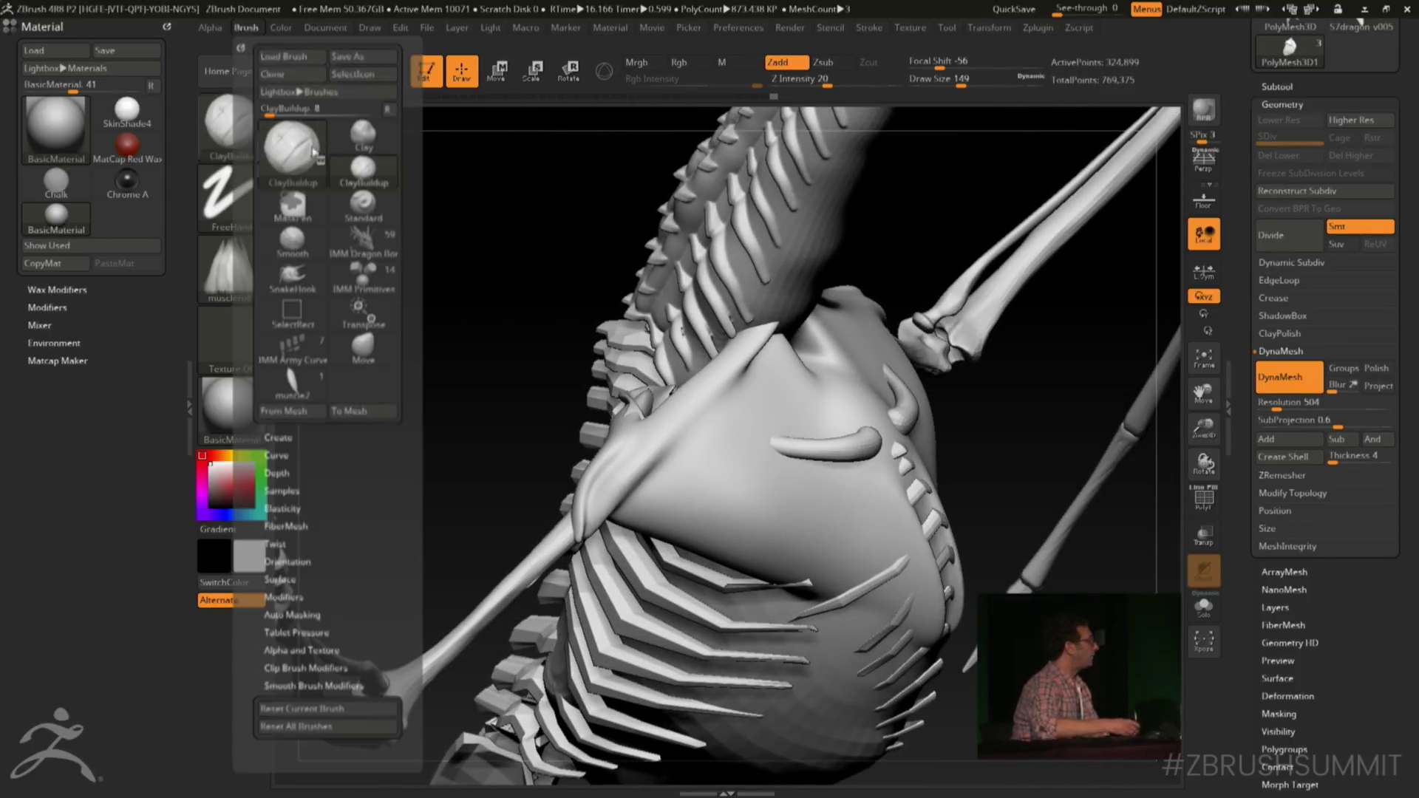
click(248, 29)
drag(237, 42, 141, 281)
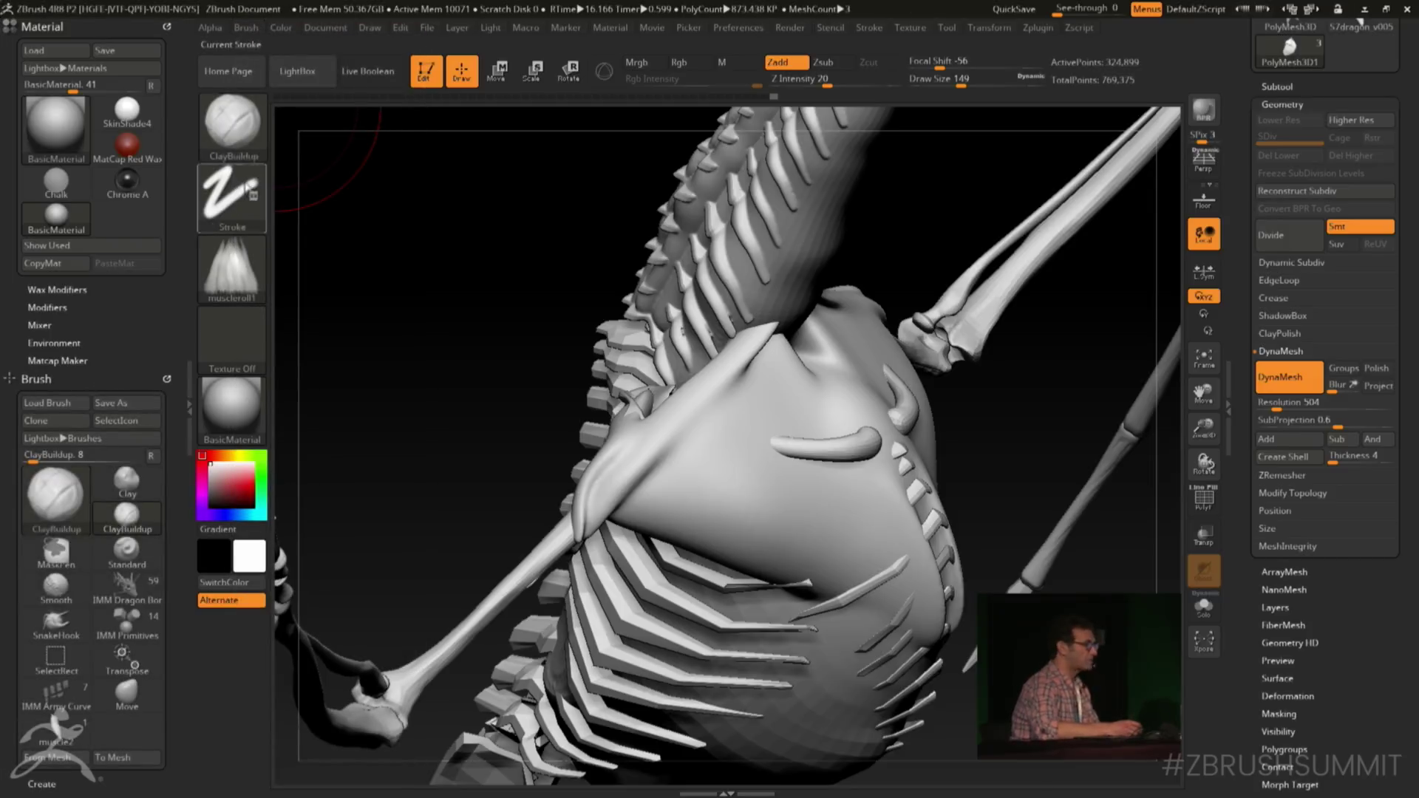
scroll(60, 714, down, 5)
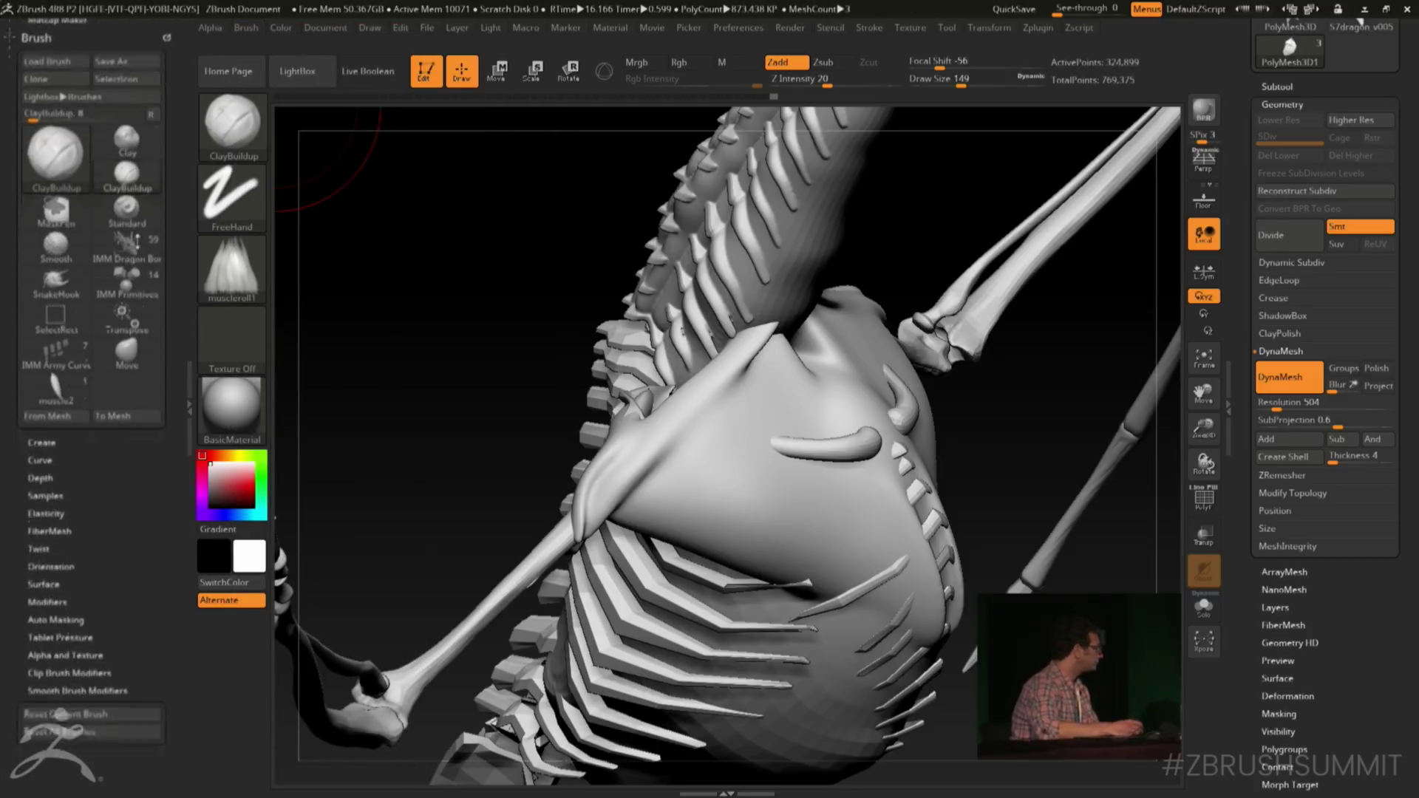
scroll(59, 714, down, 1)
click(74, 556)
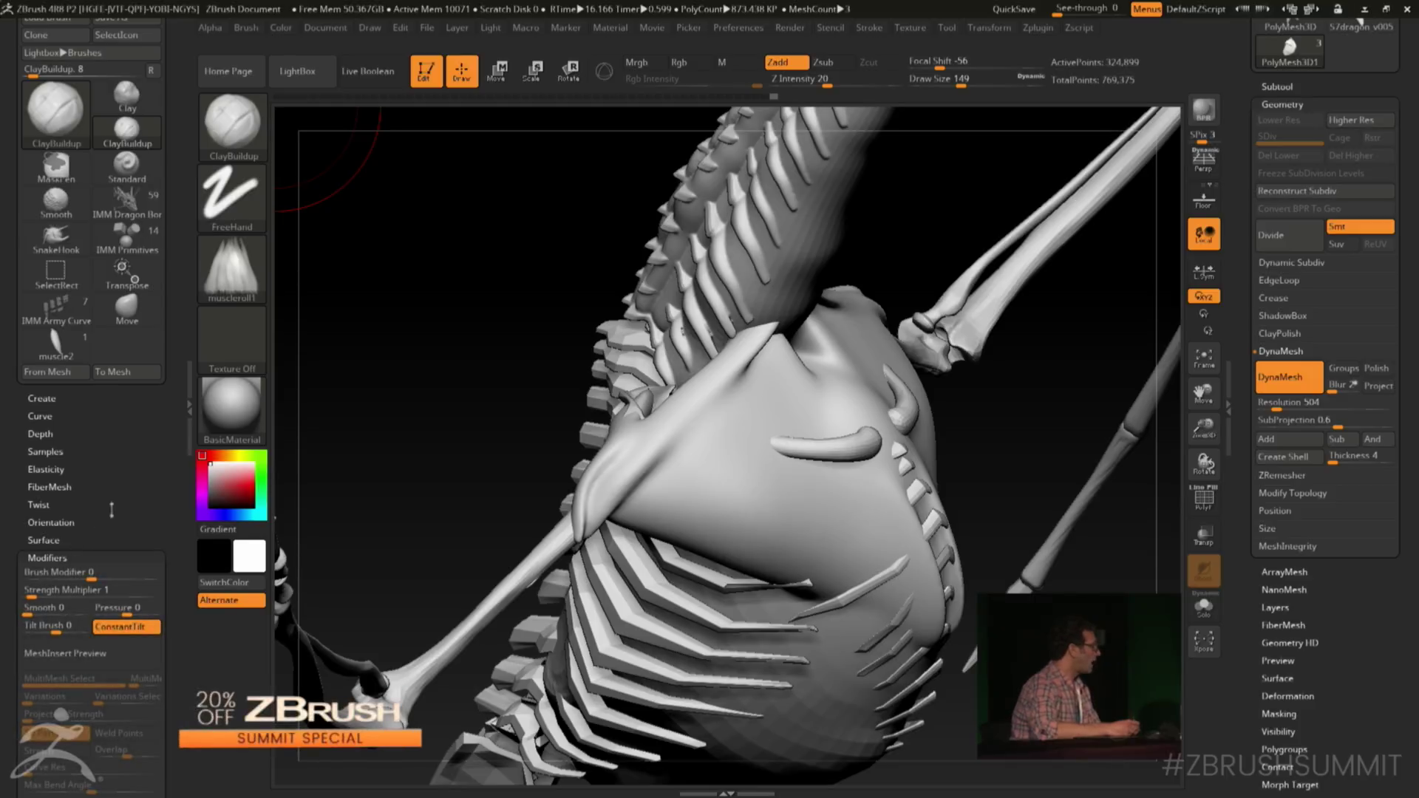
scroll(112, 510, down, 6)
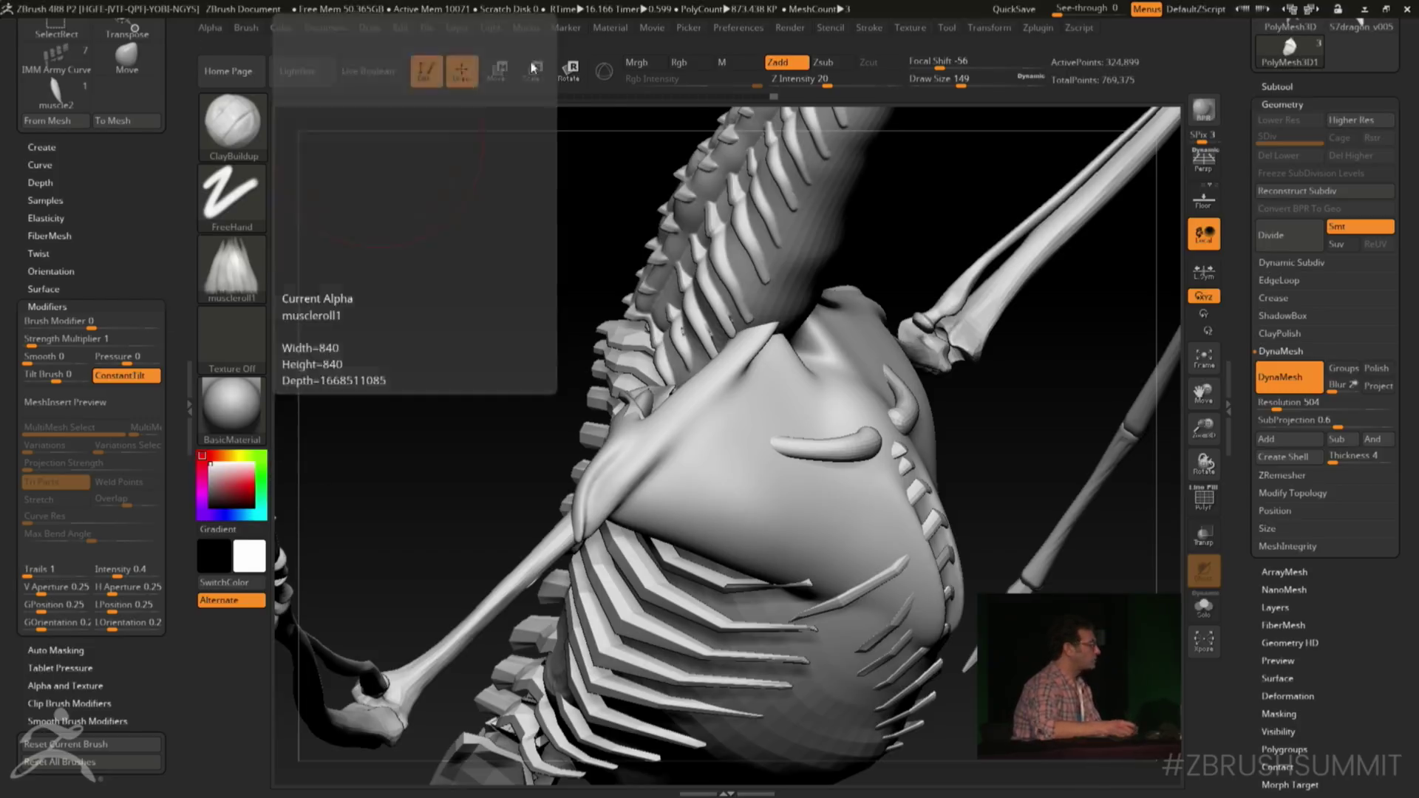
Dock the Stroke palette in the side tray and enable Fast Samples for the ClayBuildup brush
click(868, 29)
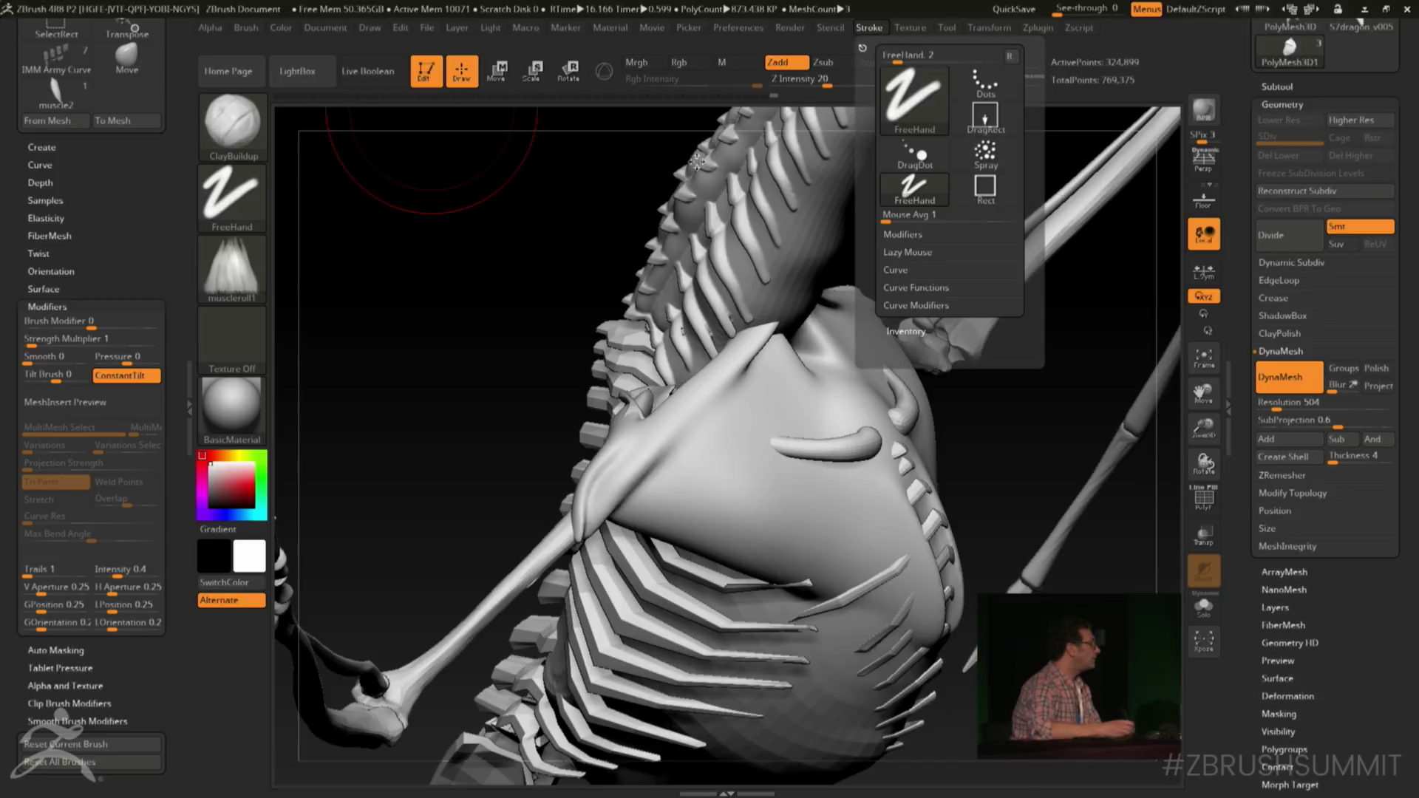
scroll(81, 525, up, 8)
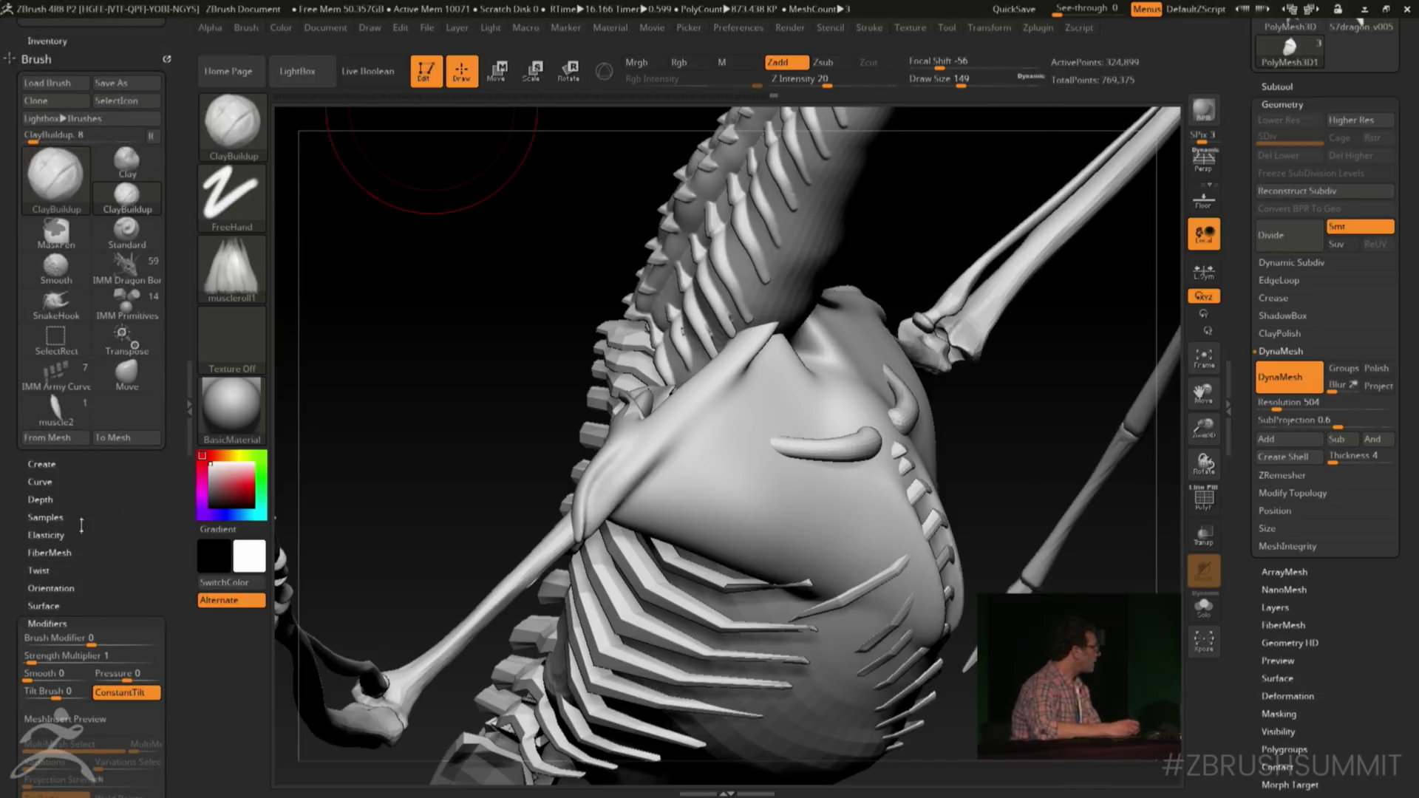
scroll(94, 480, down, 2)
scroll(99, 486, down, 1)
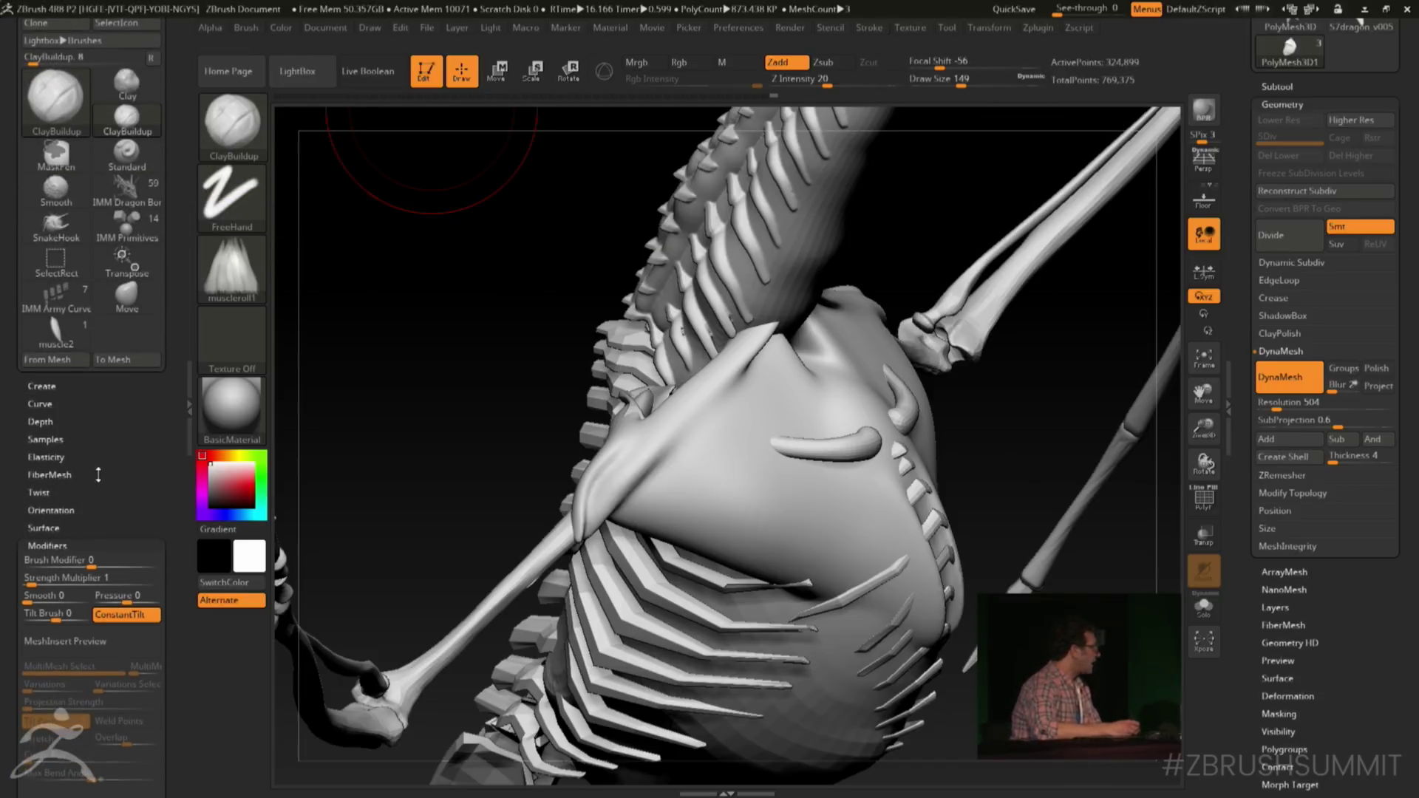
click(103, 448)
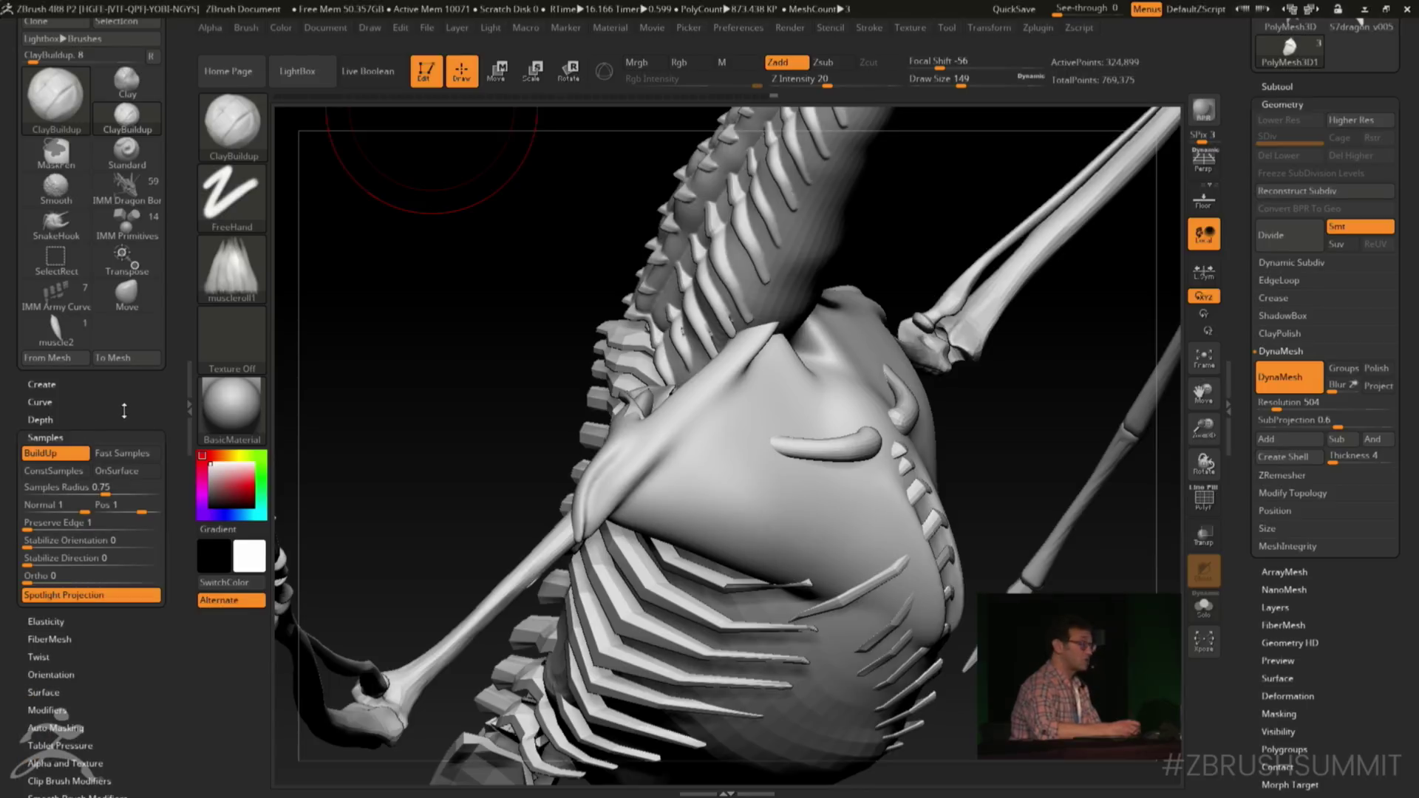
click(121, 454)
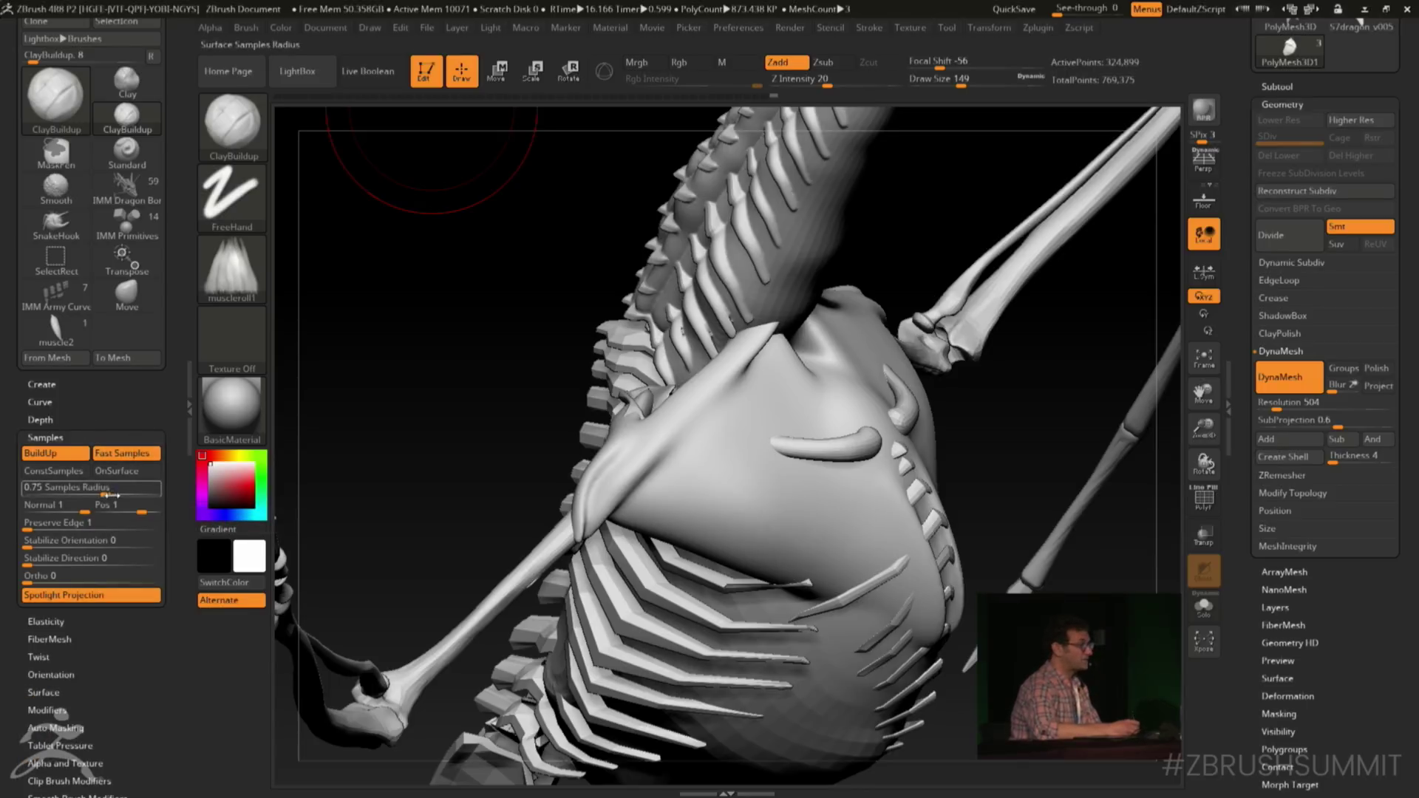
Expand the brush Modifiers and turn on Roll in the FreeHand stroke modifiers
scroll(141, 413, down, 5)
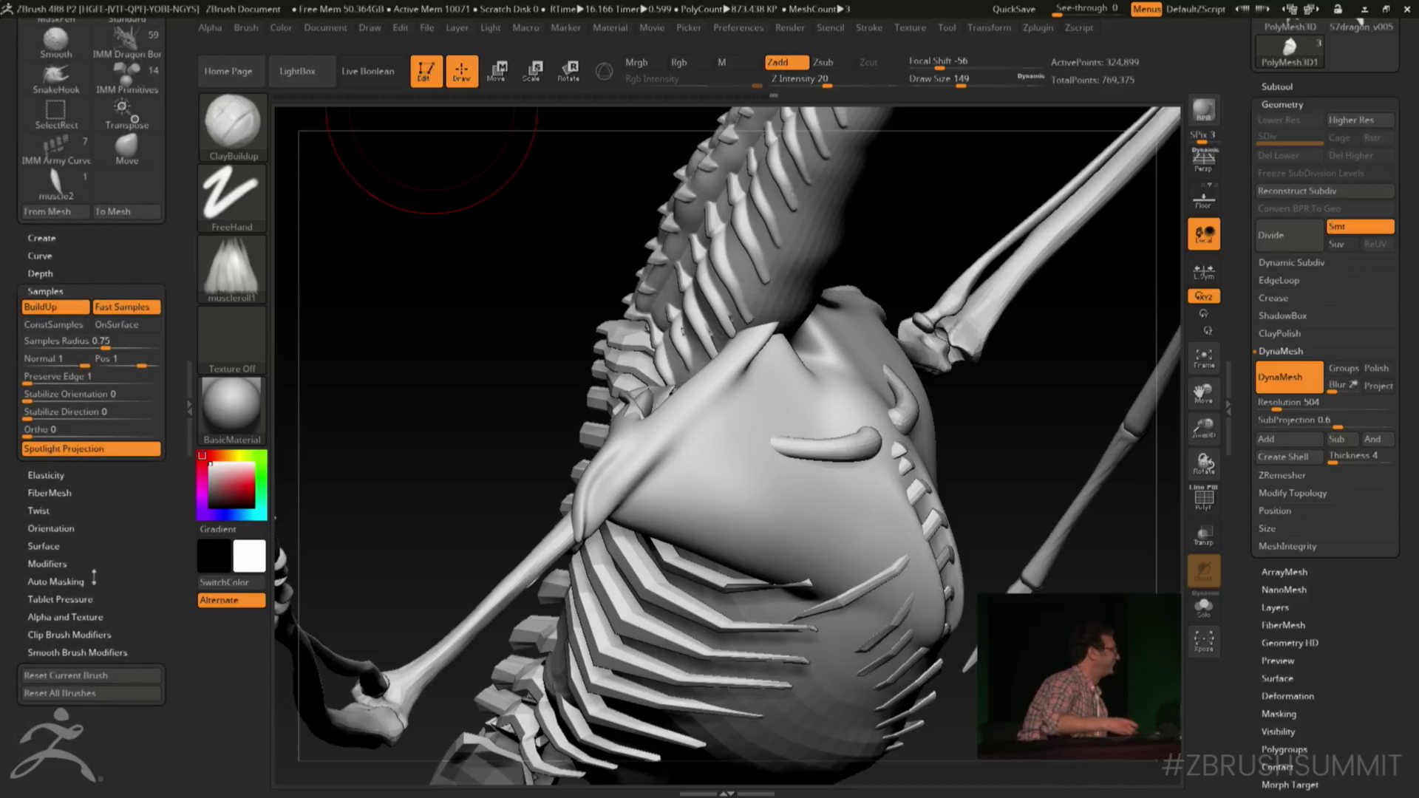
click(49, 566)
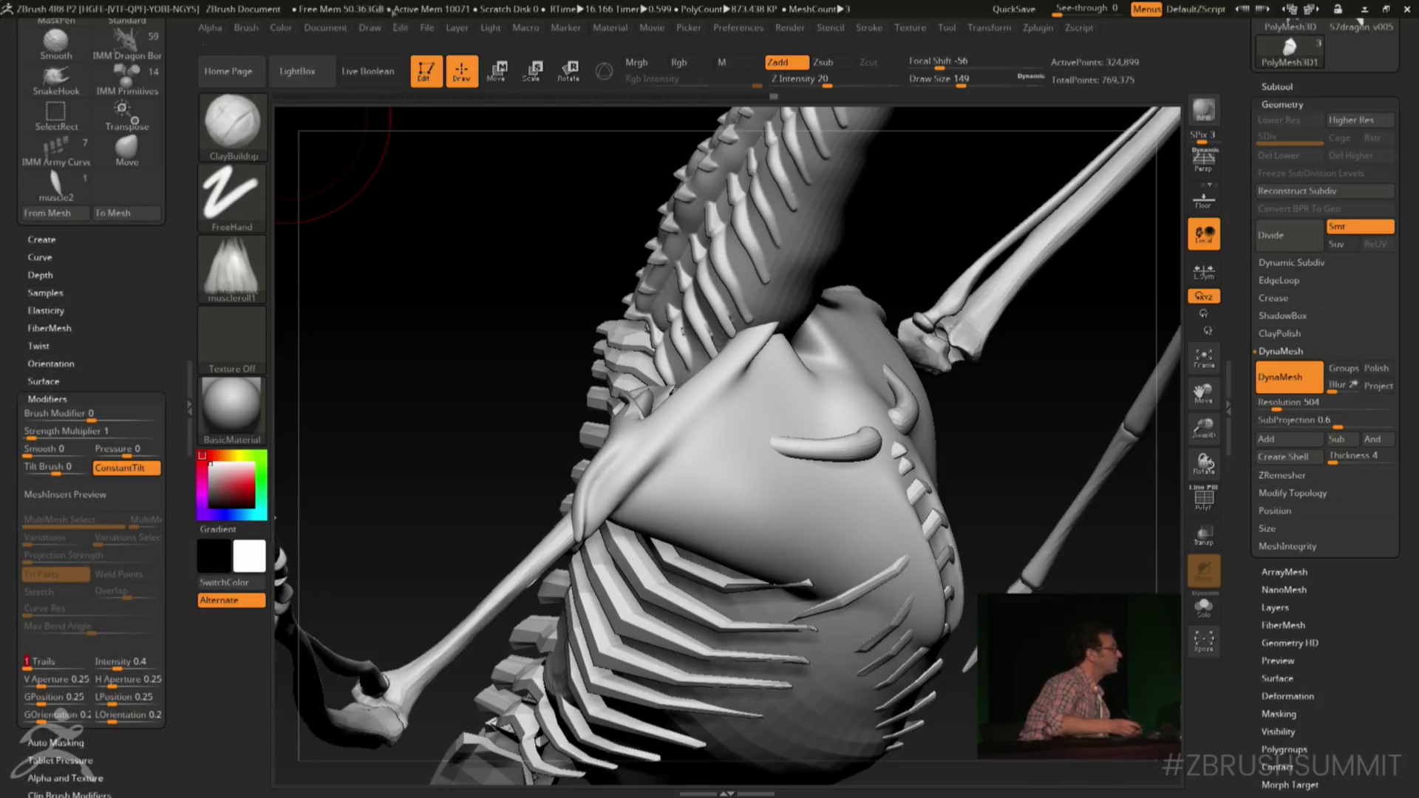
mouse_move(148, 319)
mouse_down()
mouse_move(170, 539)
mouse_move(148, 221)
mouse_move(95, 295)
mouse_up()
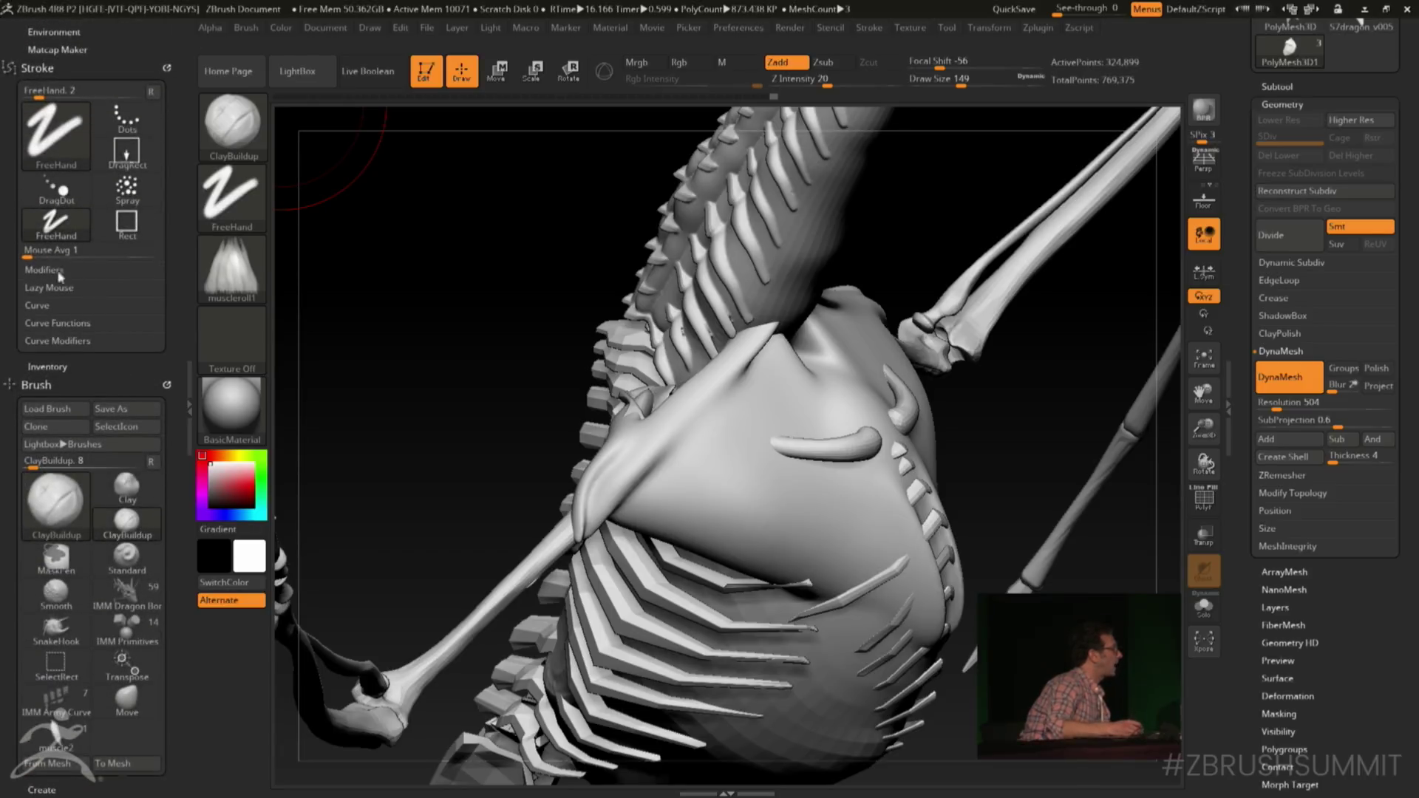
click(44, 270)
click(111, 376)
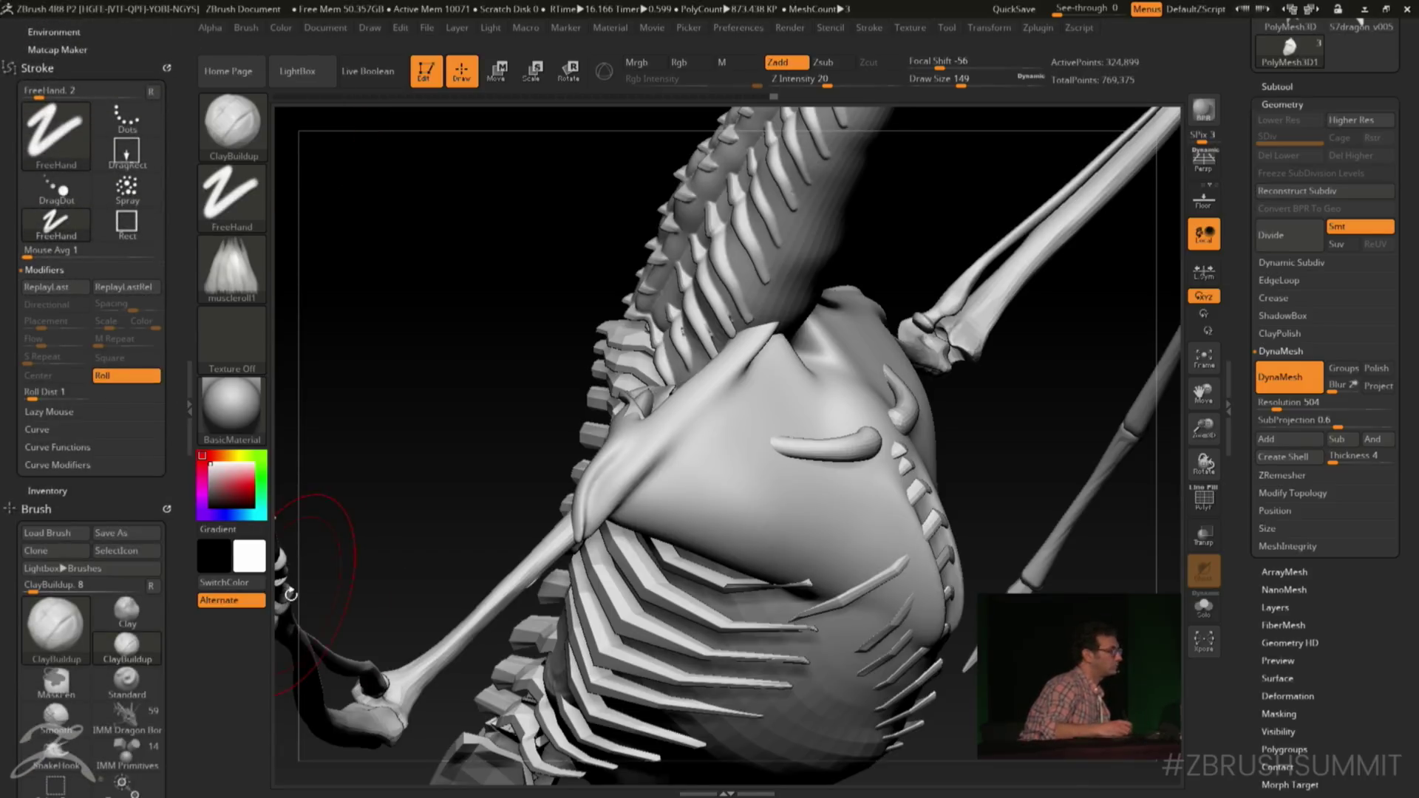
Test a rolled muscle stroke on the dragon's shoulder at draw size 54 and undo it
key(space)
mouse_move(739, 438)
mouse_down()
mouse_move(689, 437)
mouse_move(722, 449)
mouse_up()
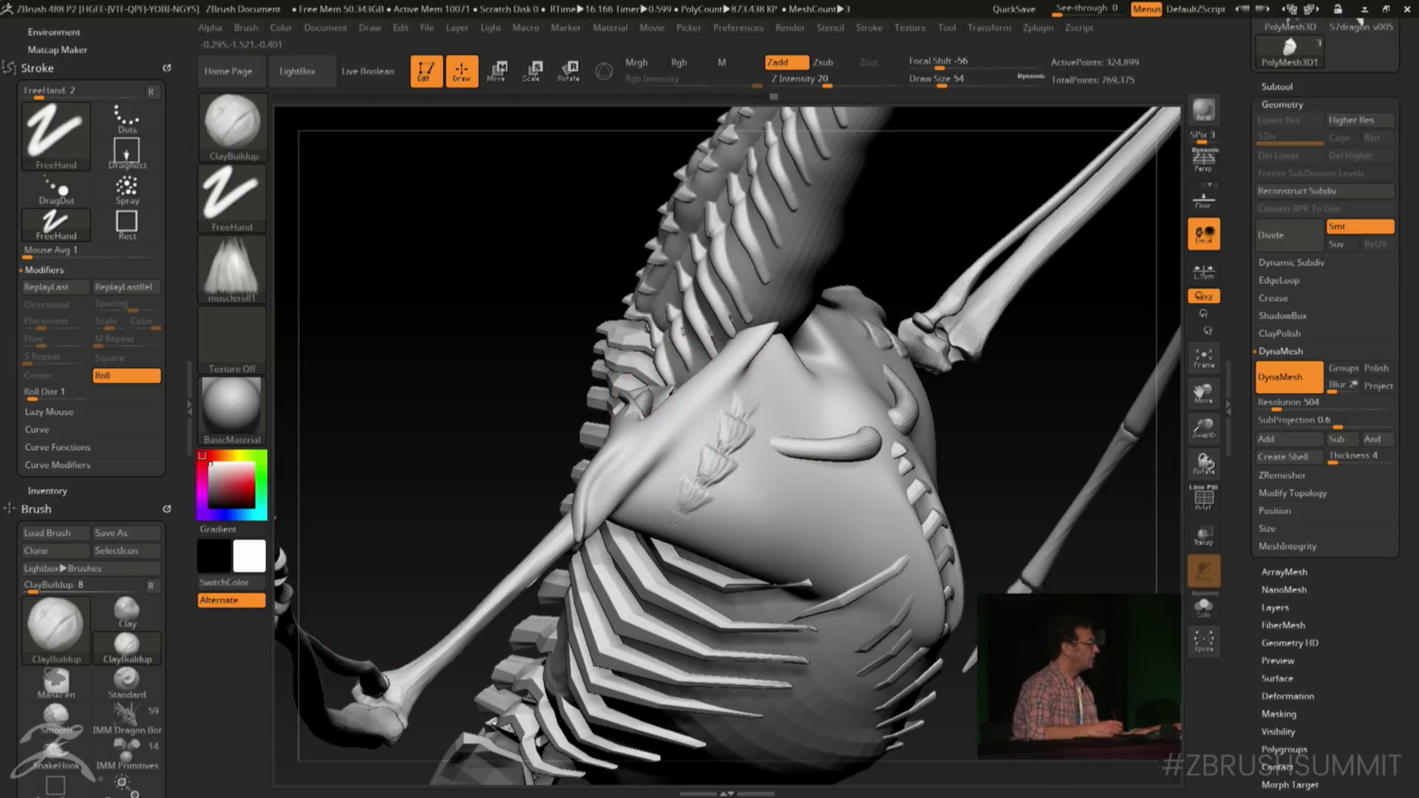
key(ctrl+shift)
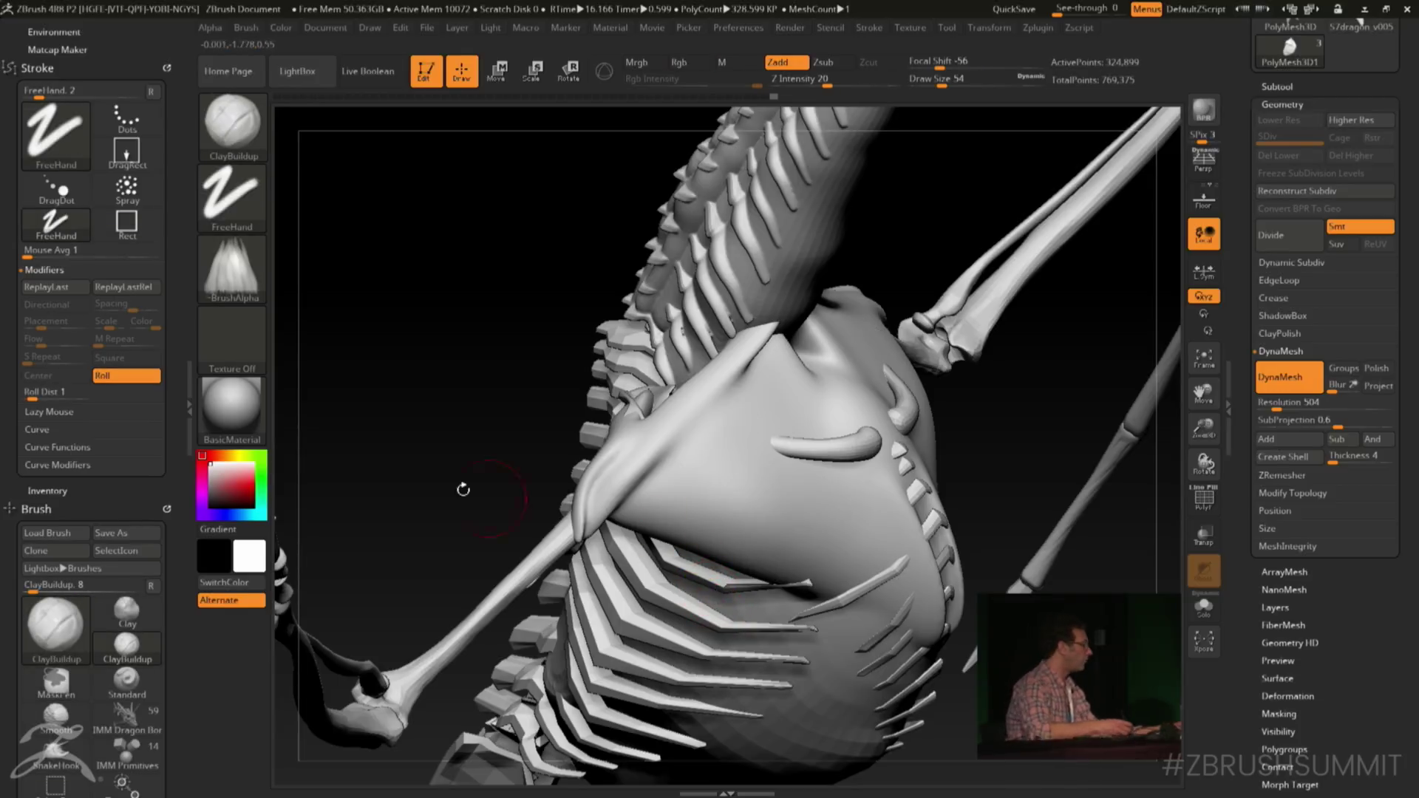
Set the stroke's Roll Dist to 10 and the draw size to 65
drag(49, 393, 81, 397)
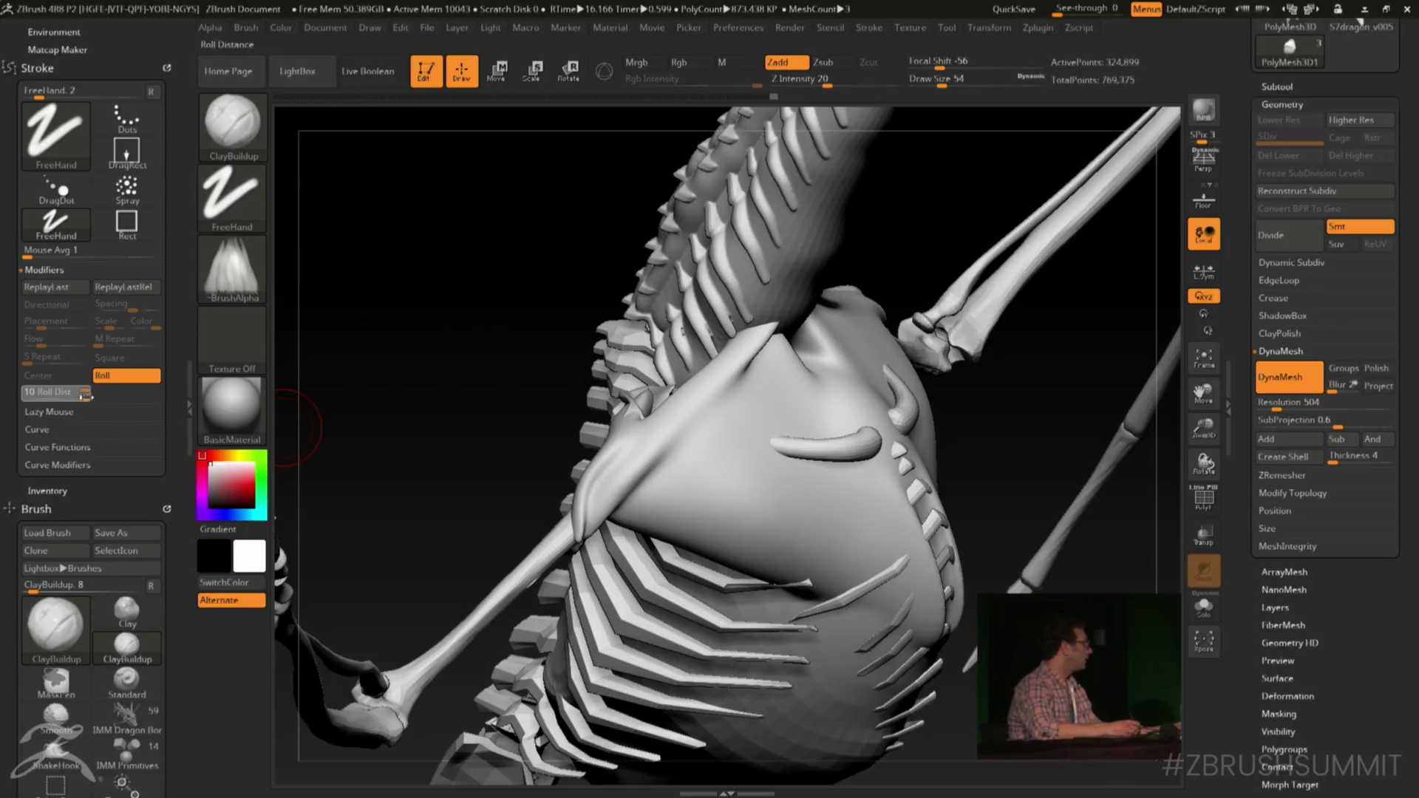
drag(358, 406, 334, 455)
key(space)
drag(735, 415, 741, 413)
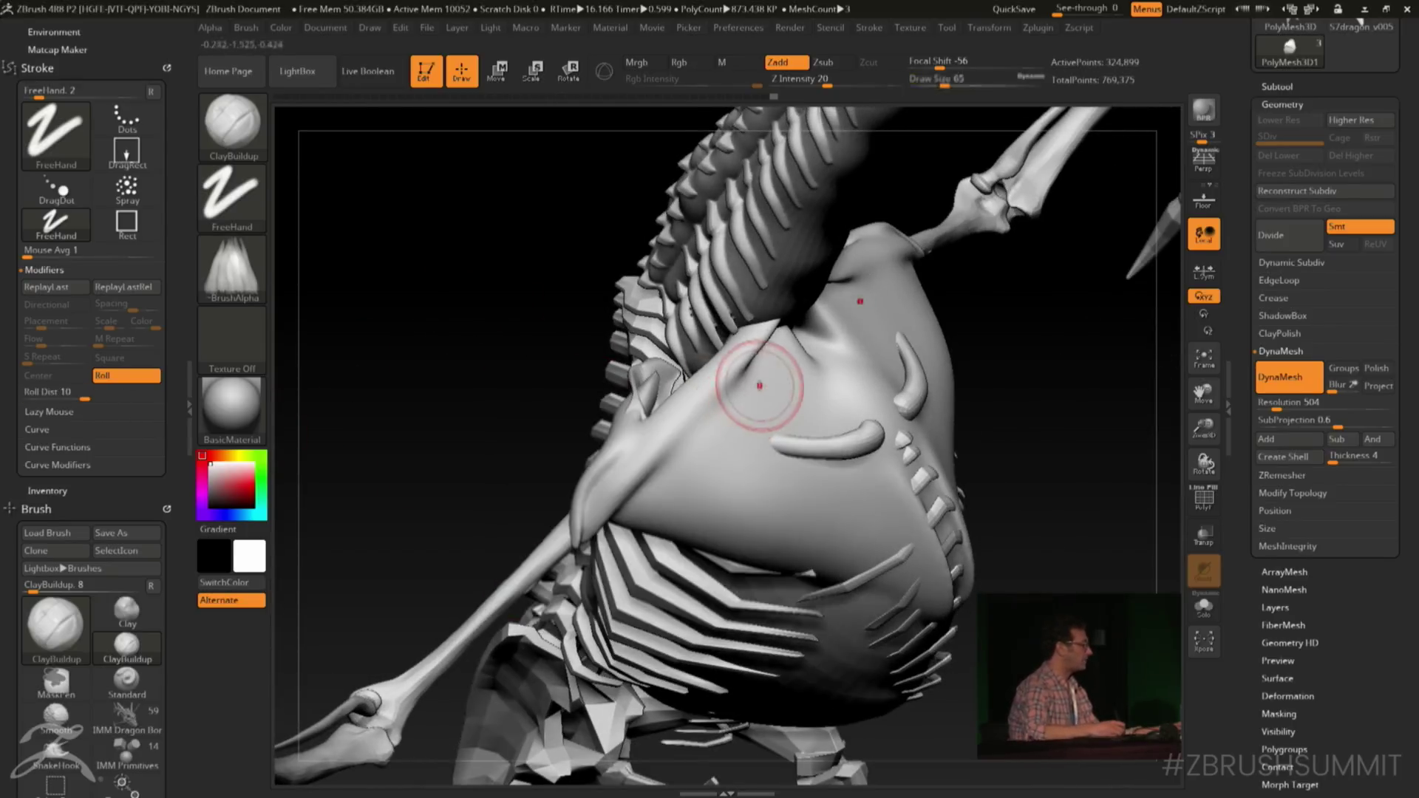
Sculpt muscle fibres diagonally across the shoulder, from the base of the neck toward the upper arm
mouse_move(776, 347)
mouse_down()
mouse_move(721, 432)
mouse_move(722, 412)
mouse_move(695, 492)
mouse_move(647, 514)
mouse_up()
drag(750, 373, 617, 521)
drag(739, 399, 647, 562)
mouse_move(769, 373)
mouse_down()
mouse_move(668, 565)
mouse_move(698, 521)
mouse_up()
shift+drag(813, 351, 654, 517)
mouse_move(754, 370)
shift+mouse_down()
mouse_move(668, 521)
mouse_move(647, 488)
shift+mouse_up()
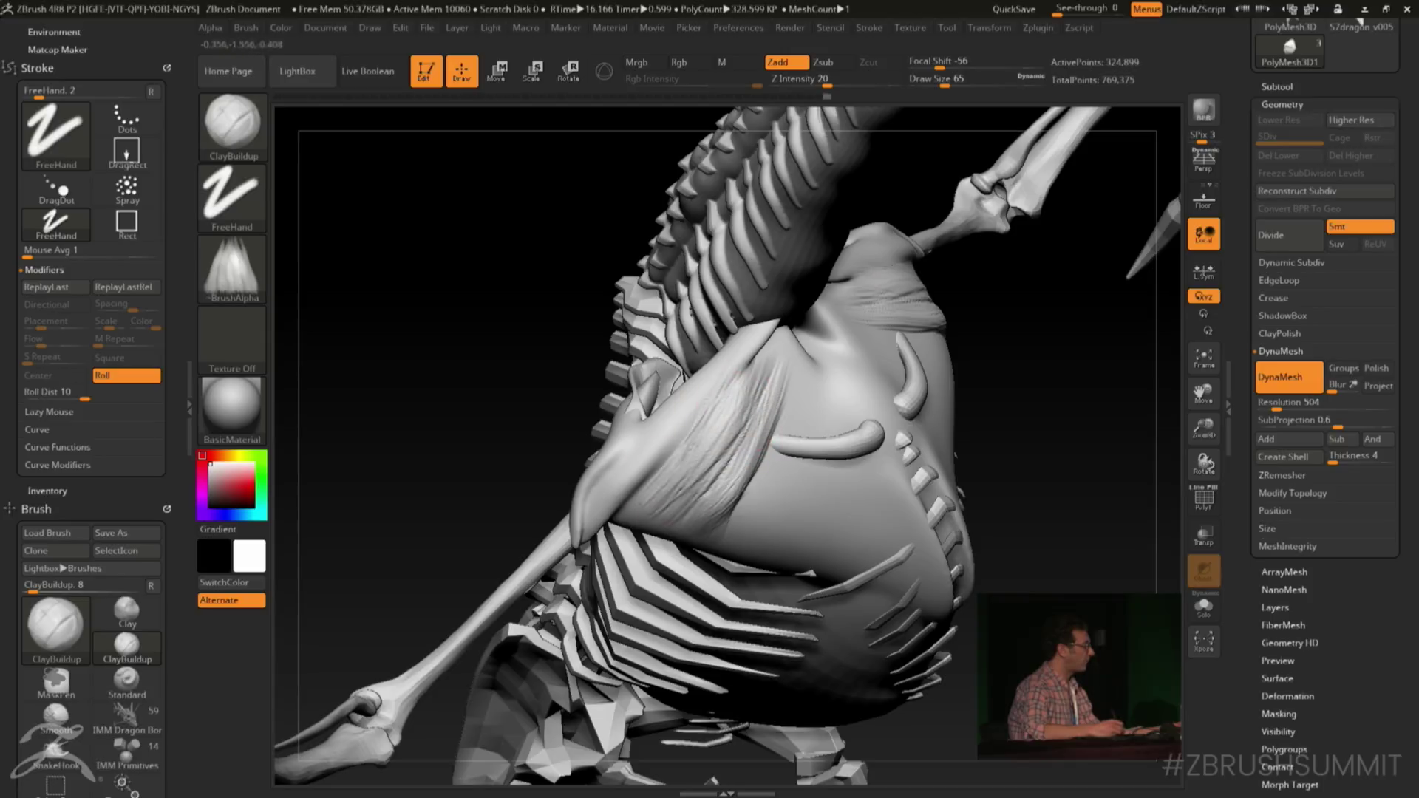
Sculpt vertical muscle fibres down the chest from the collarbone to the ribs at draw size 80
key(space)
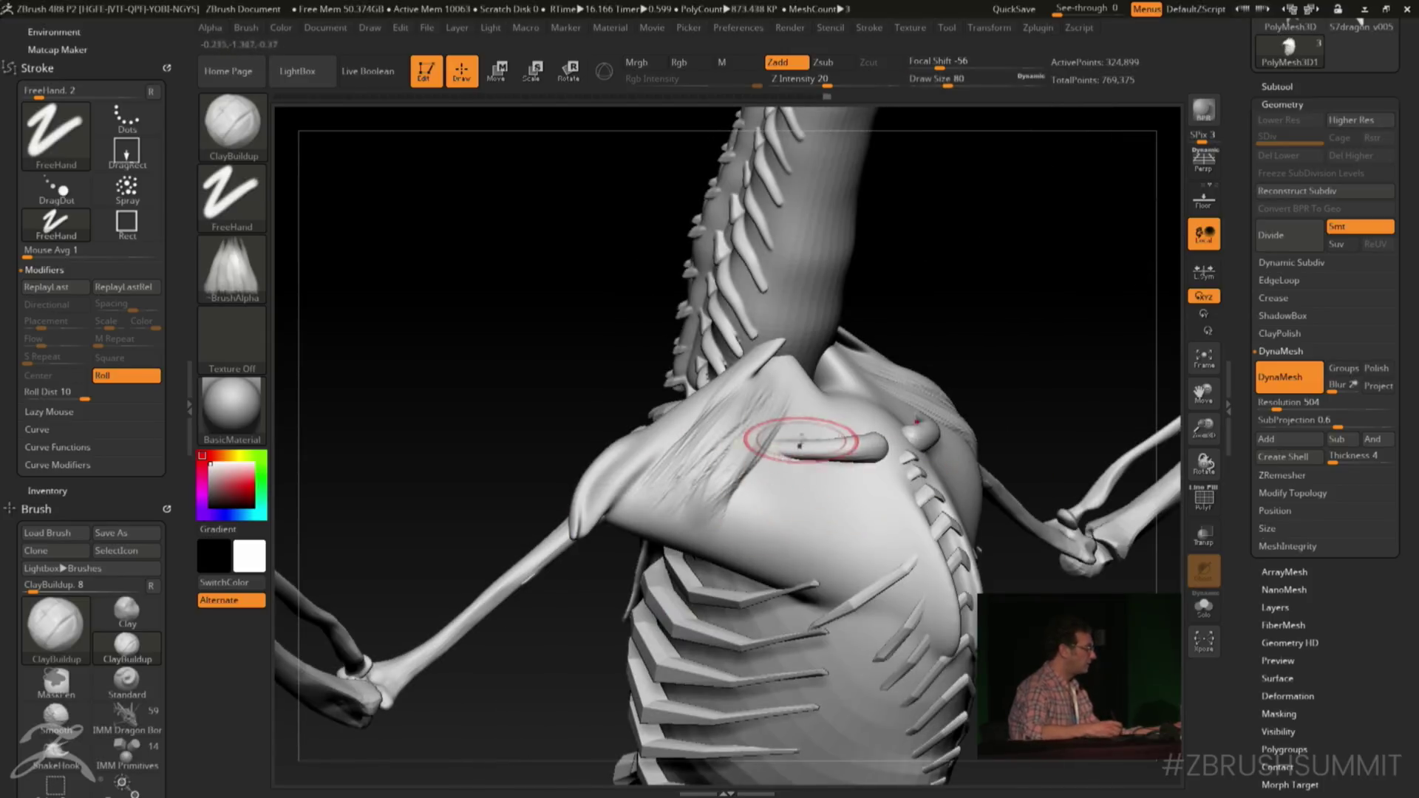
drag(806, 455, 792, 584)
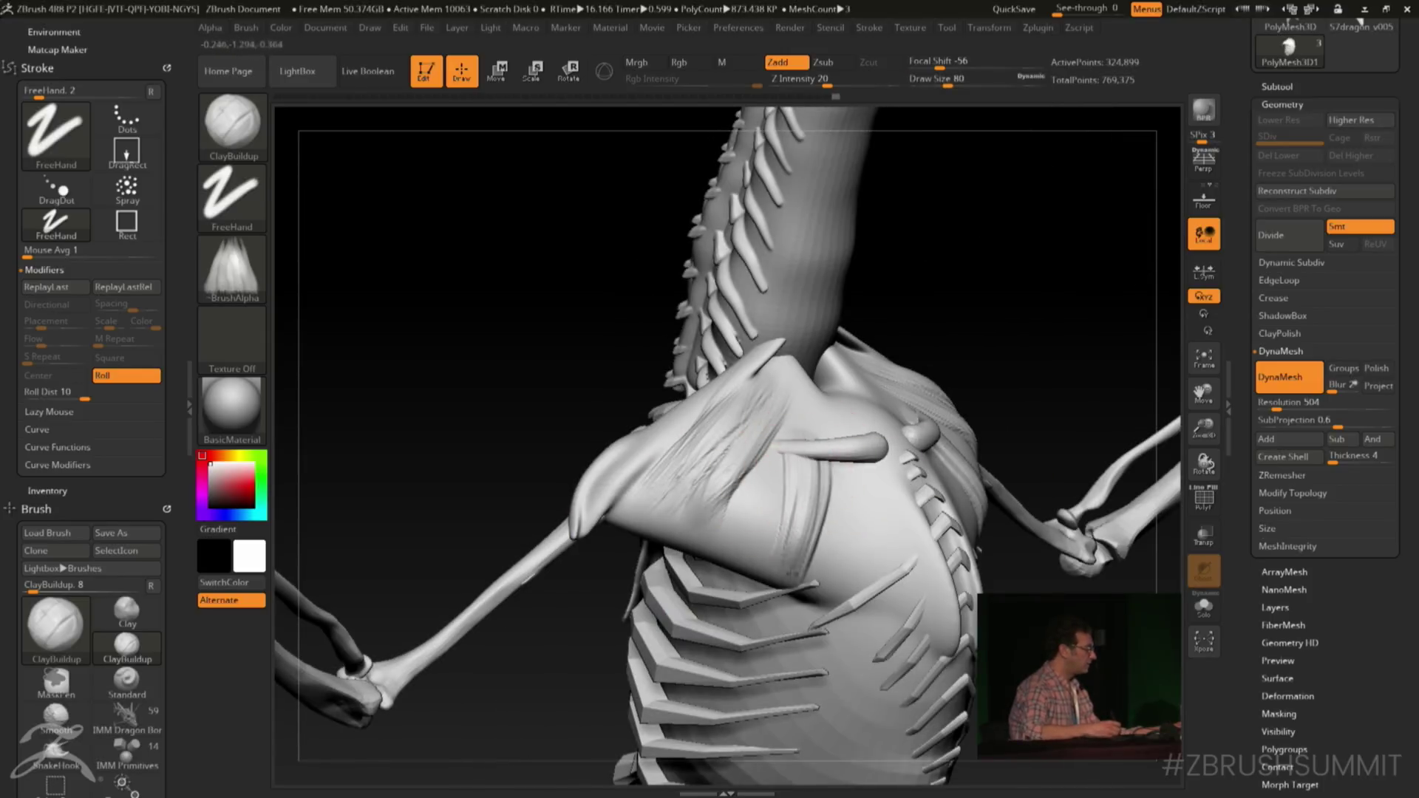
mouse_move(813, 407)
mouse_down()
mouse_move(820, 584)
mouse_move(835, 609)
mouse_up()
mouse_move(857, 465)
mouse_down()
mouse_move(865, 639)
mouse_move(894, 629)
mouse_up()
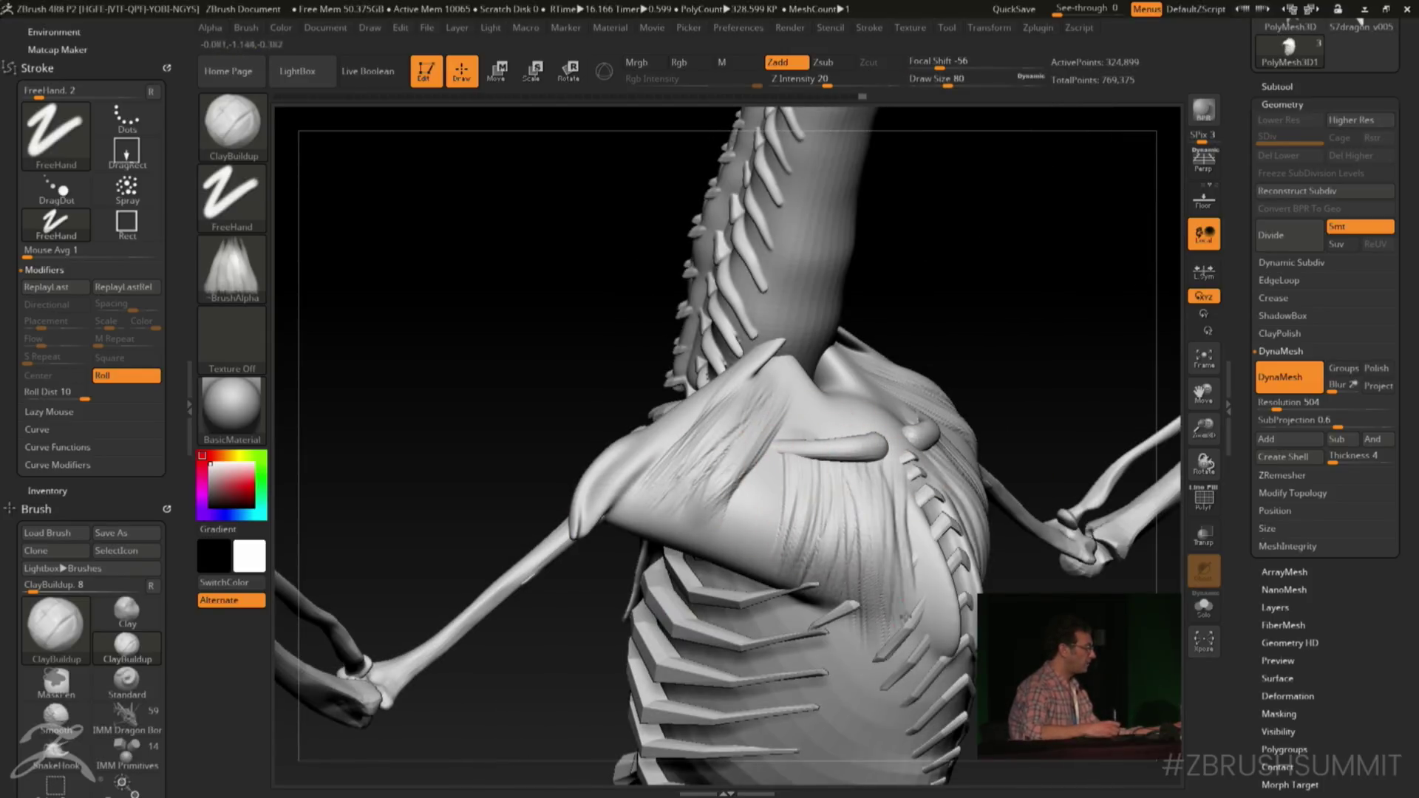
drag(920, 466, 927, 643)
Sculpt muscle fibres between the collarbones and the base of the neck
drag(988, 348, 857, 414)
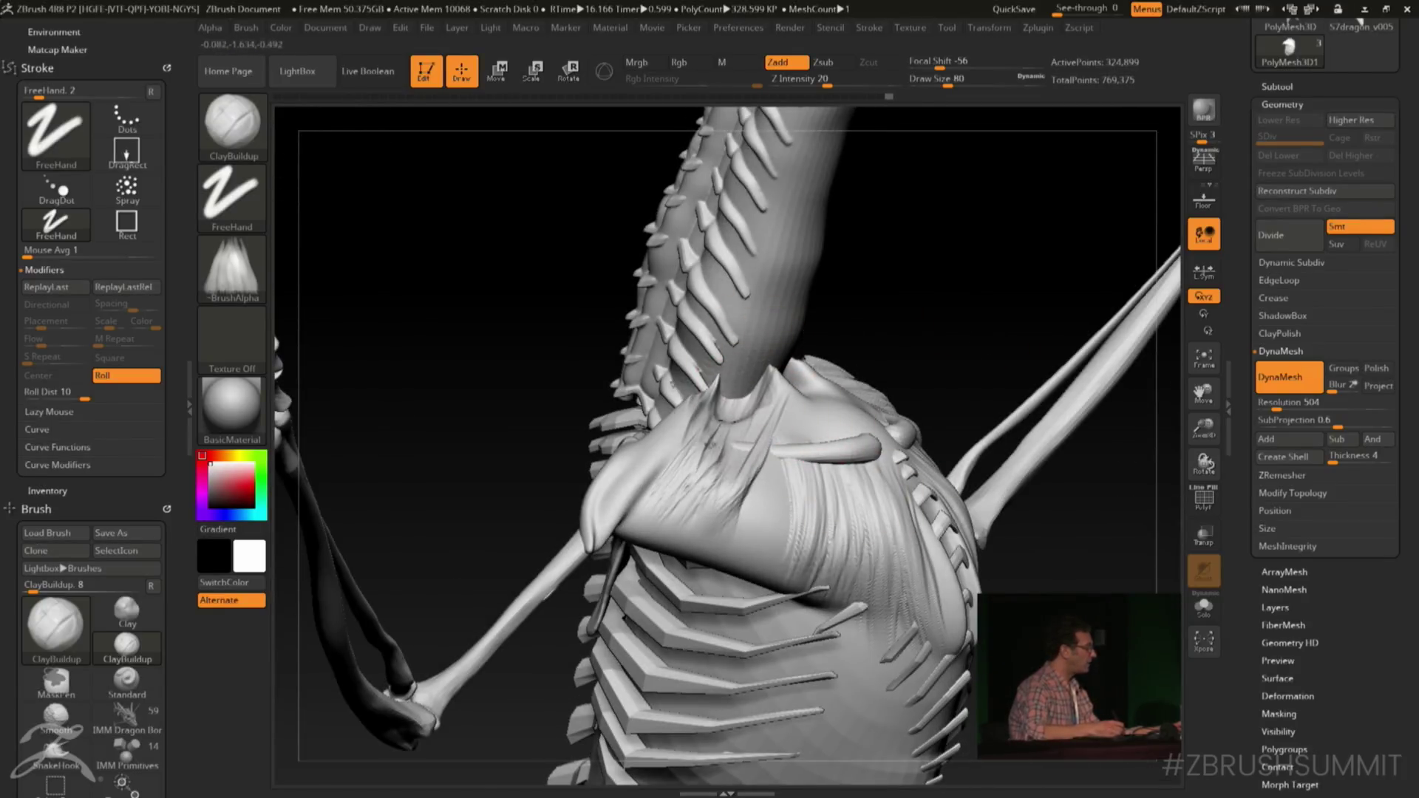
mouse_move(763, 380)
mouse_down()
mouse_move(770, 435)
mouse_move(741, 418)
mouse_move(805, 384)
mouse_move(713, 421)
mouse_move(775, 393)
mouse_up()
right_drag(776, 394, 785, 439)
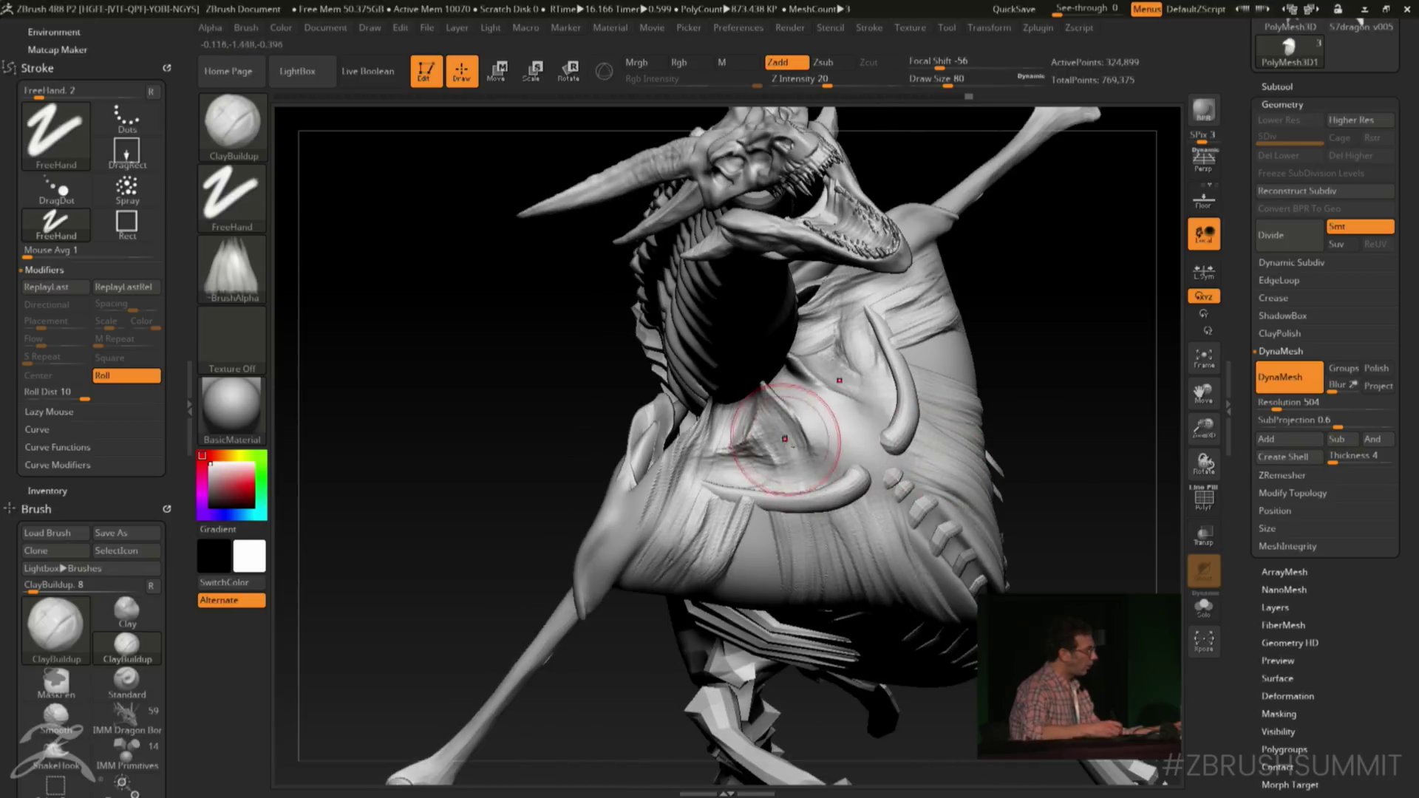
drag(880, 311, 835, 392)
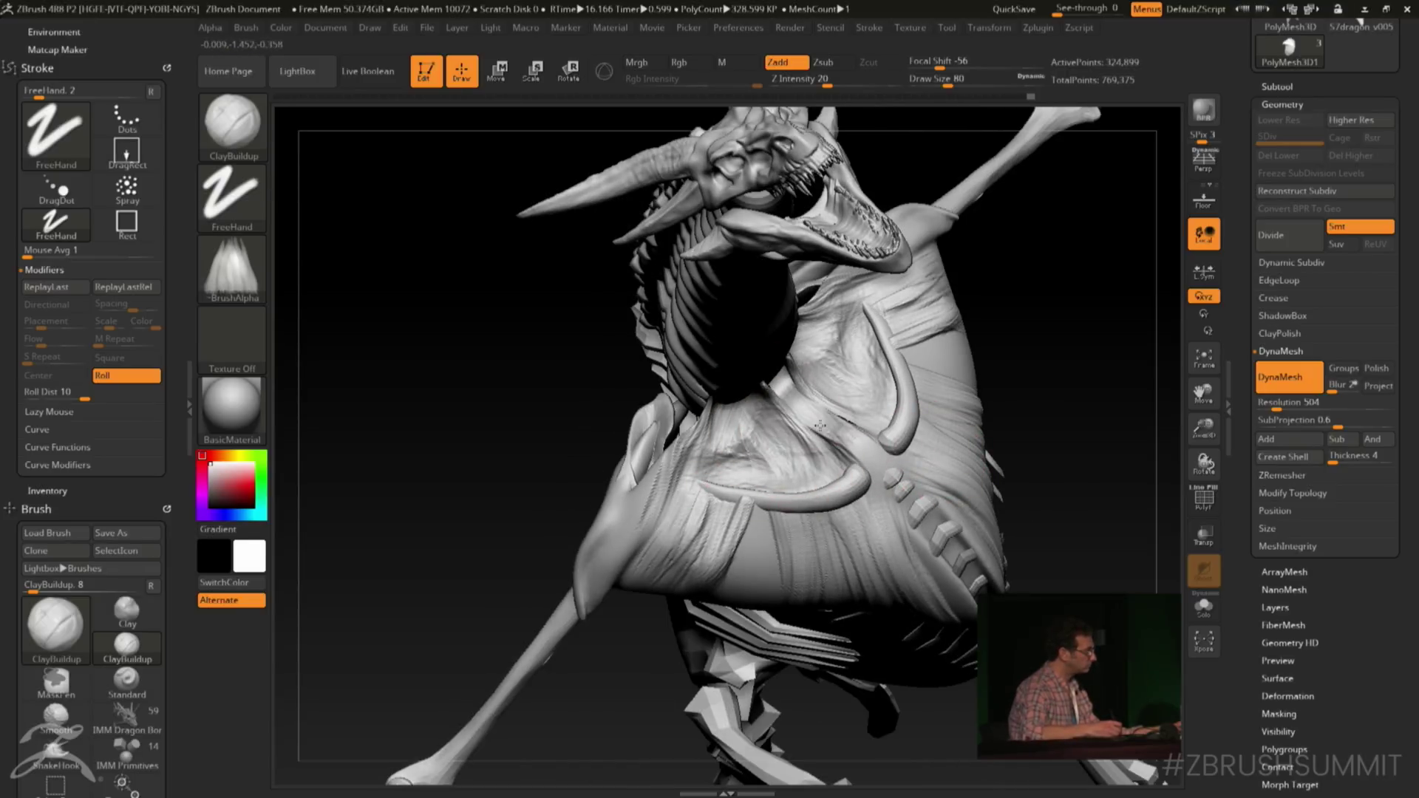
Fill the gaps in the chest with more muscle fibres, from the shoulder across to the sternum plates
mouse_move(1028, 363)
right_down()
mouse_move(1007, 405)
mouse_move(855, 412)
right_up()
drag(749, 499, 754, 538)
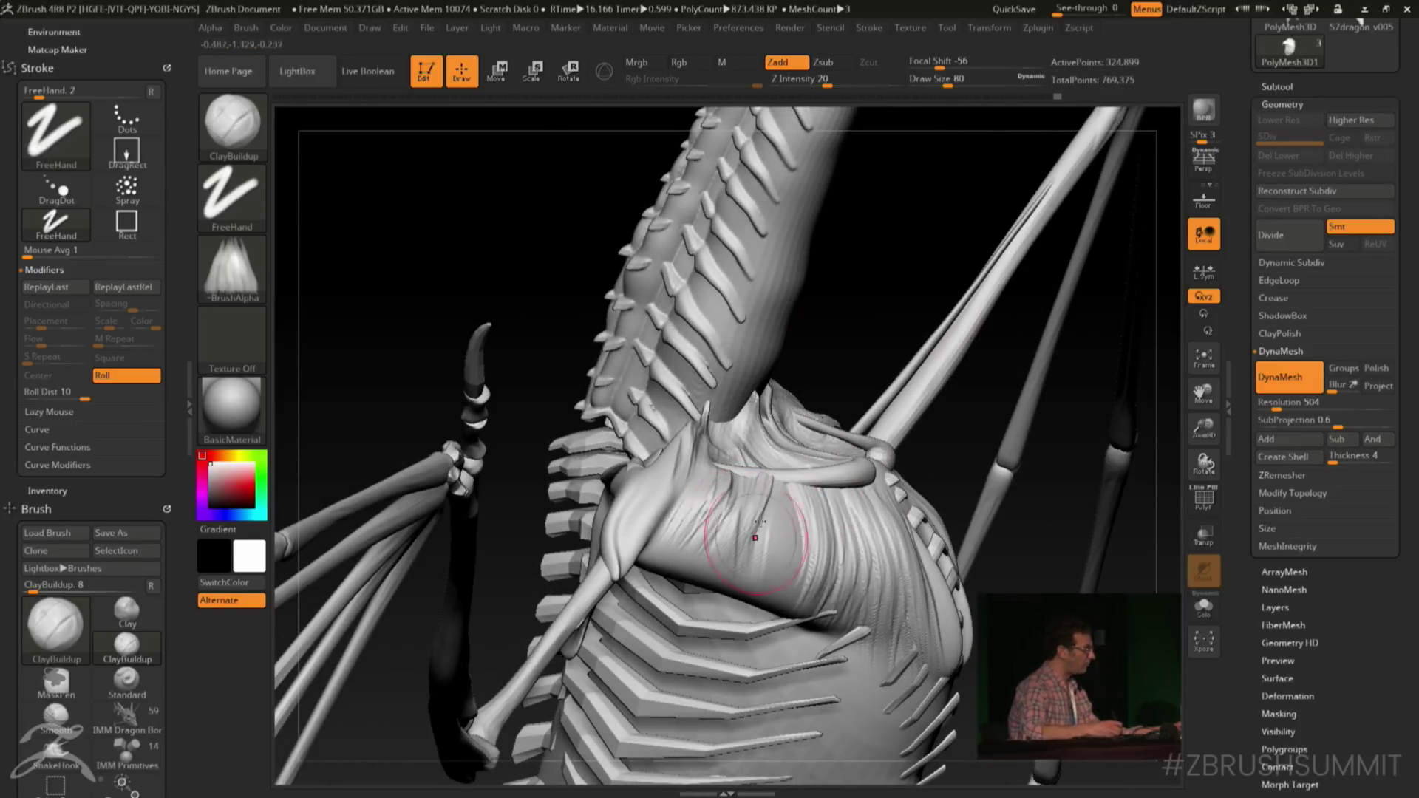
mouse_move(836, 558)
mouse_down()
mouse_move(773, 562)
mouse_move(850, 543)
mouse_move(901, 503)
mouse_move(954, 628)
mouse_move(935, 601)
mouse_up()
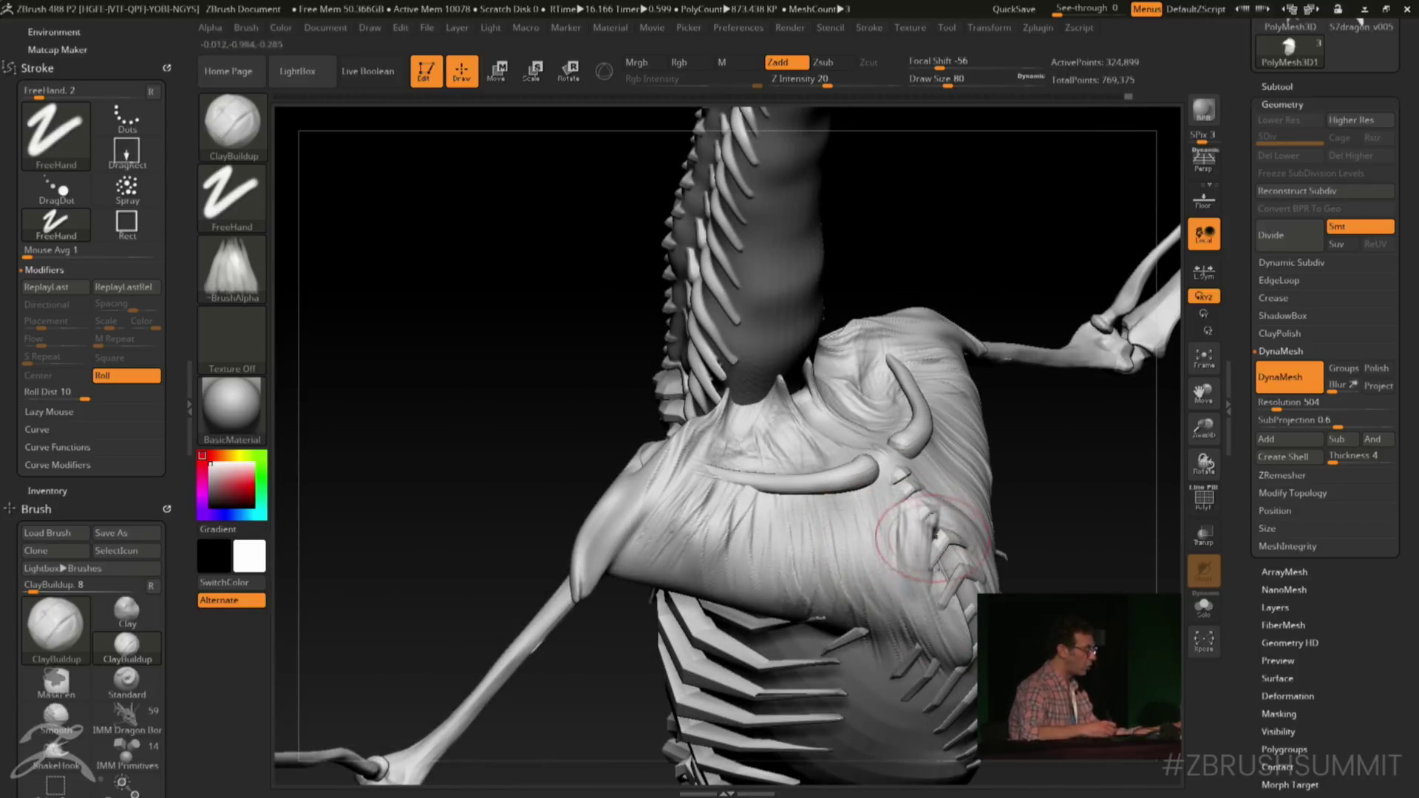
mouse_move(932, 537)
mouse_down()
mouse_move(969, 643)
mouse_move(872, 592)
mouse_move(784, 488)
mouse_move(902, 565)
mouse_up()
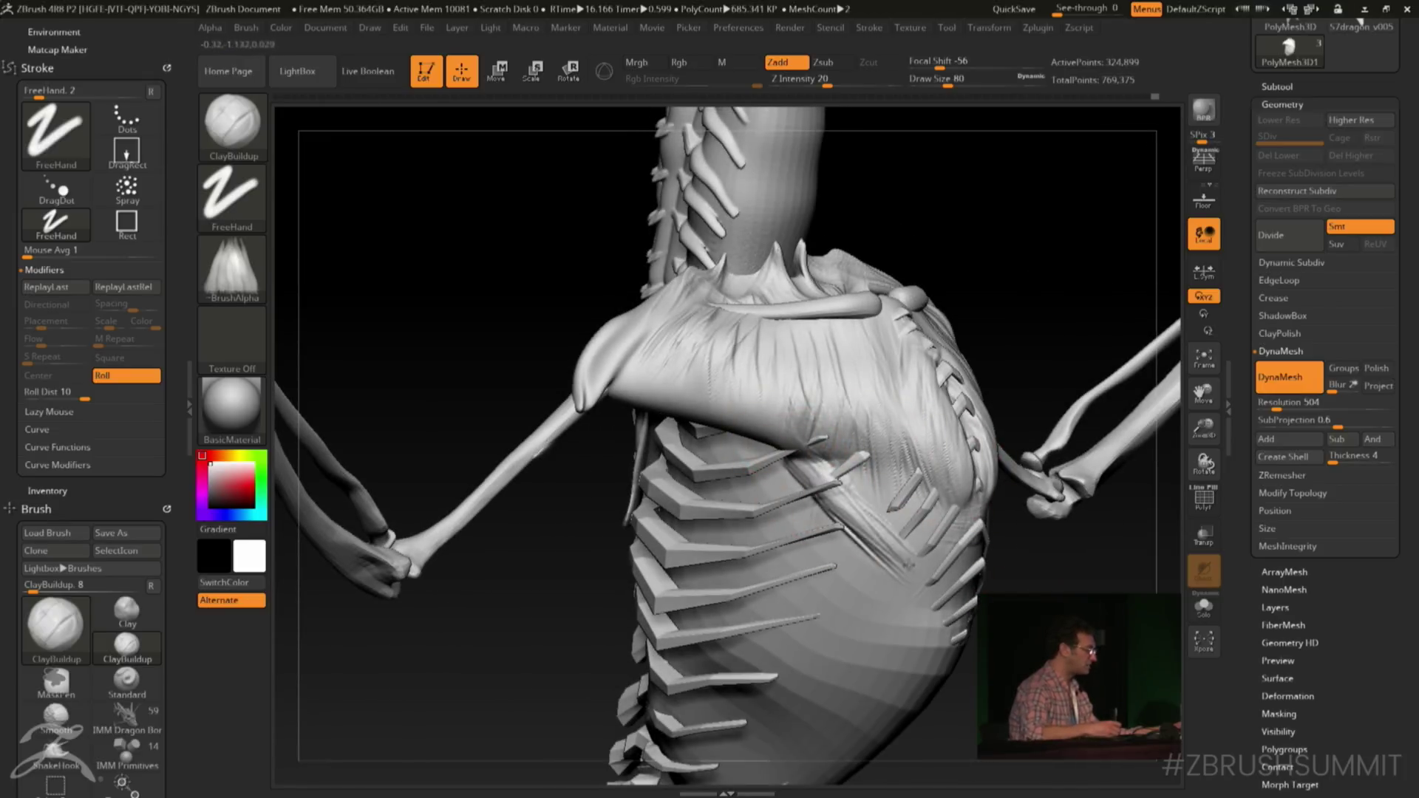
Sculpt diagonal muscle fibres below the chest, running from the ribs down toward the sternum, at draw size 101
key(space)
mouse_move(821, 480)
mouse_down()
mouse_move(869, 547)
mouse_move(881, 517)
mouse_up()
drag(835, 451, 924, 540)
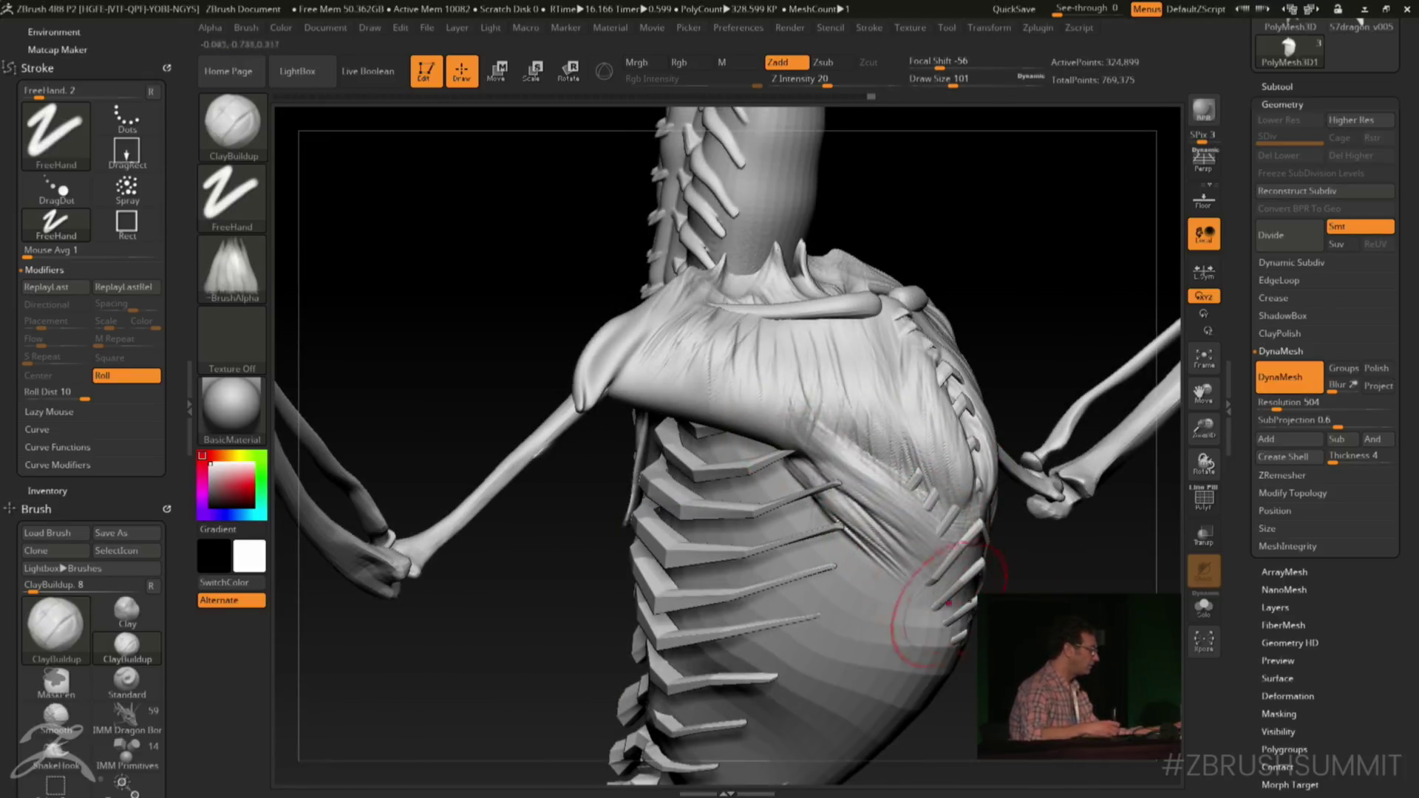
mouse_move(821, 517)
mouse_down()
mouse_move(946, 650)
mouse_move(902, 658)
mouse_move(877, 598)
mouse_up()
drag(784, 495, 895, 614)
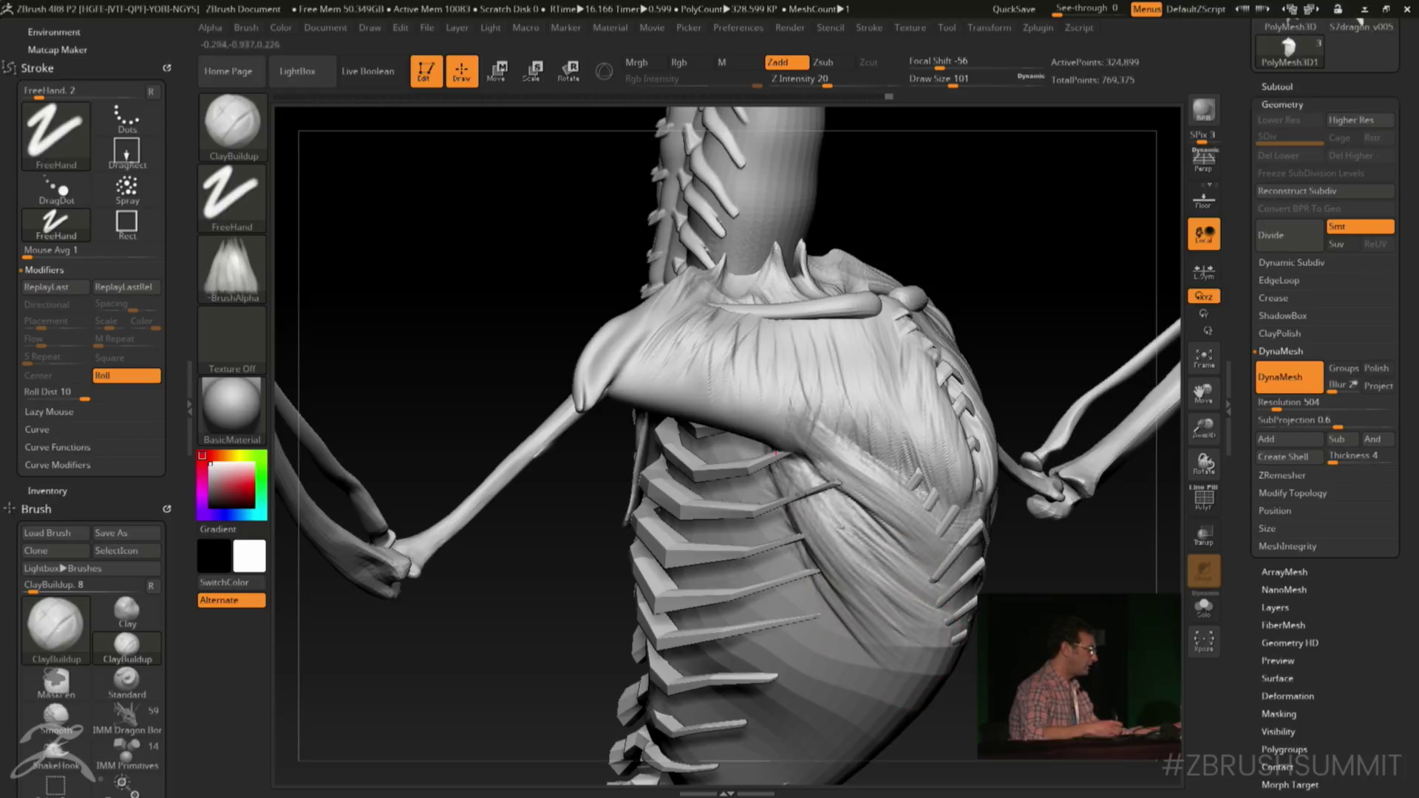
mouse_move(761, 444)
mouse_down()
mouse_move(924, 650)
mouse_move(909, 547)
mouse_move(853, 506)
mouse_move(890, 547)
mouse_up()
Continue layering muscle fibres over the lower chest and flanks around the sternum plates
mouse_move(1094, 458)
mouse_down()
mouse_move(916, 454)
mouse_move(1013, 348)
mouse_move(1029, 475)
mouse_move(998, 510)
mouse_move(1049, 414)
mouse_move(1072, 576)
mouse_up()
drag(1050, 413, 1079, 584)
drag(1087, 503, 1116, 385)
drag(840, 740, 1035, 399)
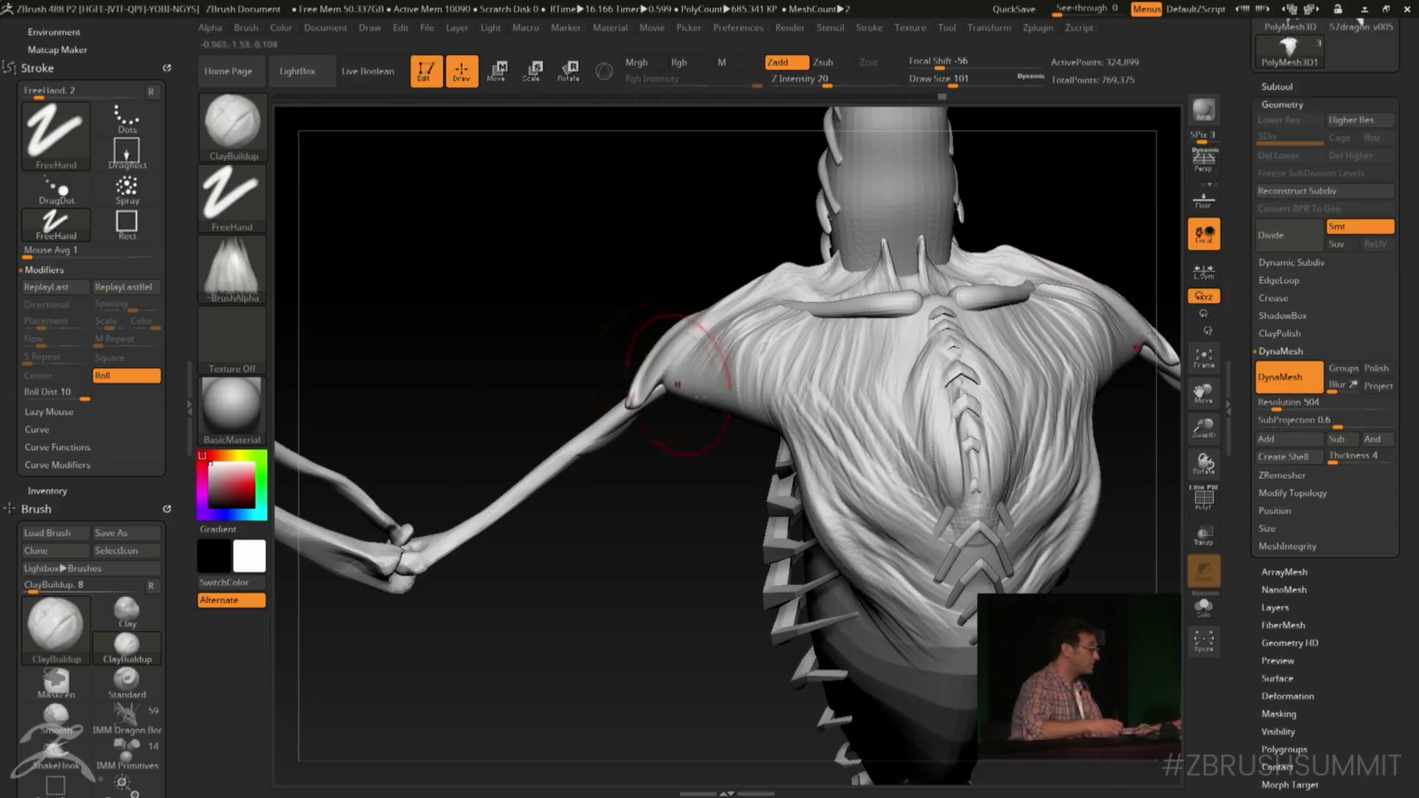
Choose the Flatten brush and set its draw size to 116 for working on the chest muscles
drag(665, 458, 924, 444)
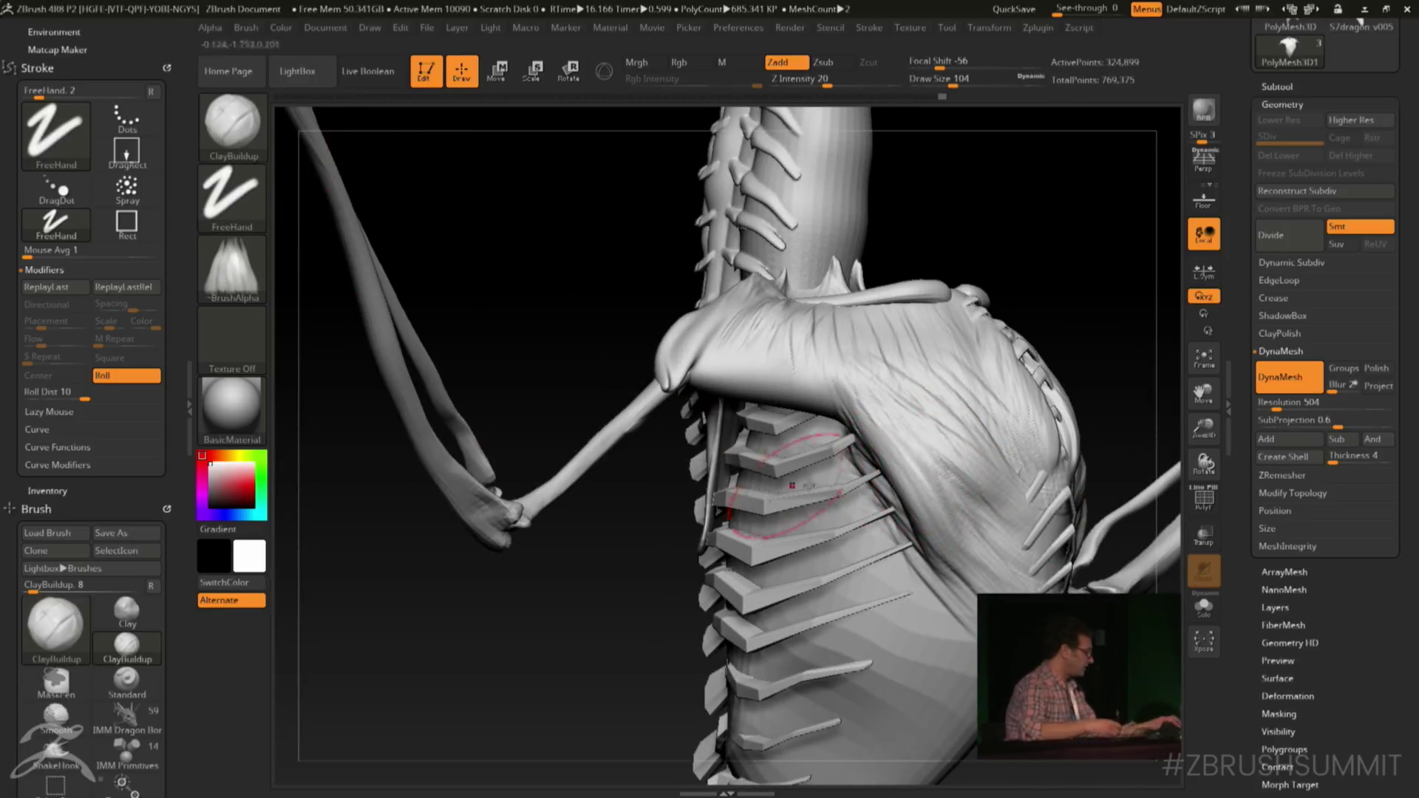
key(b)
key(f)
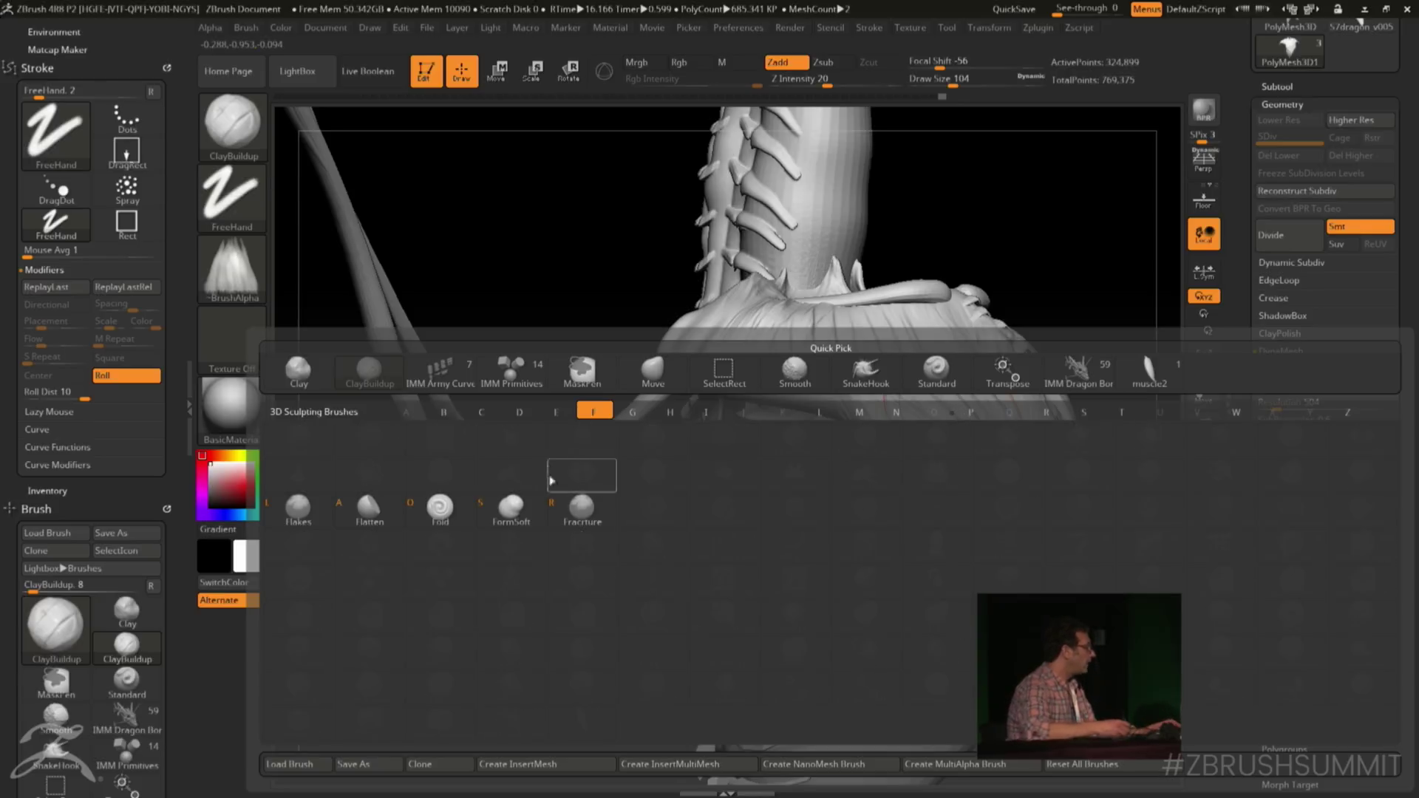
key(a)
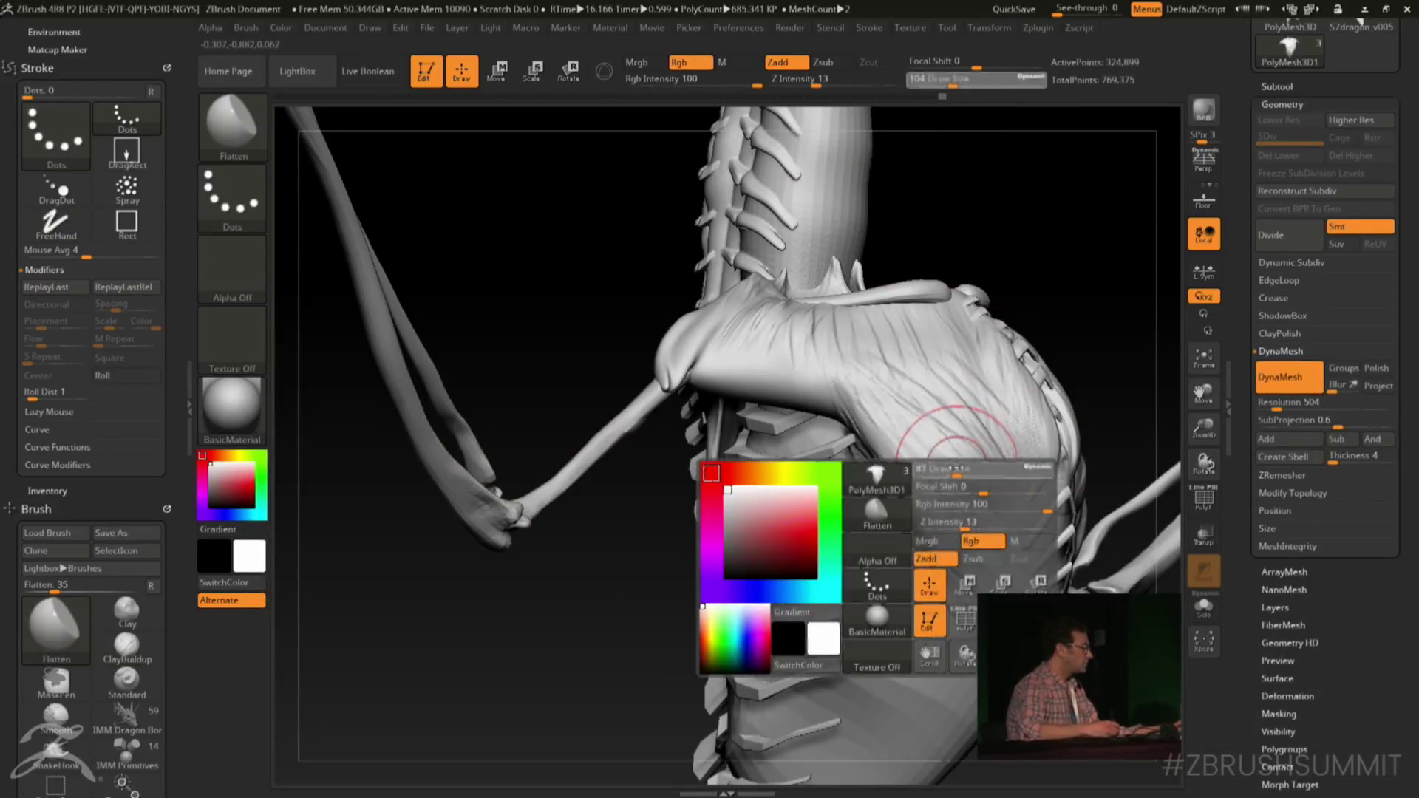
key(space)
drag(885, 408, 890, 407)
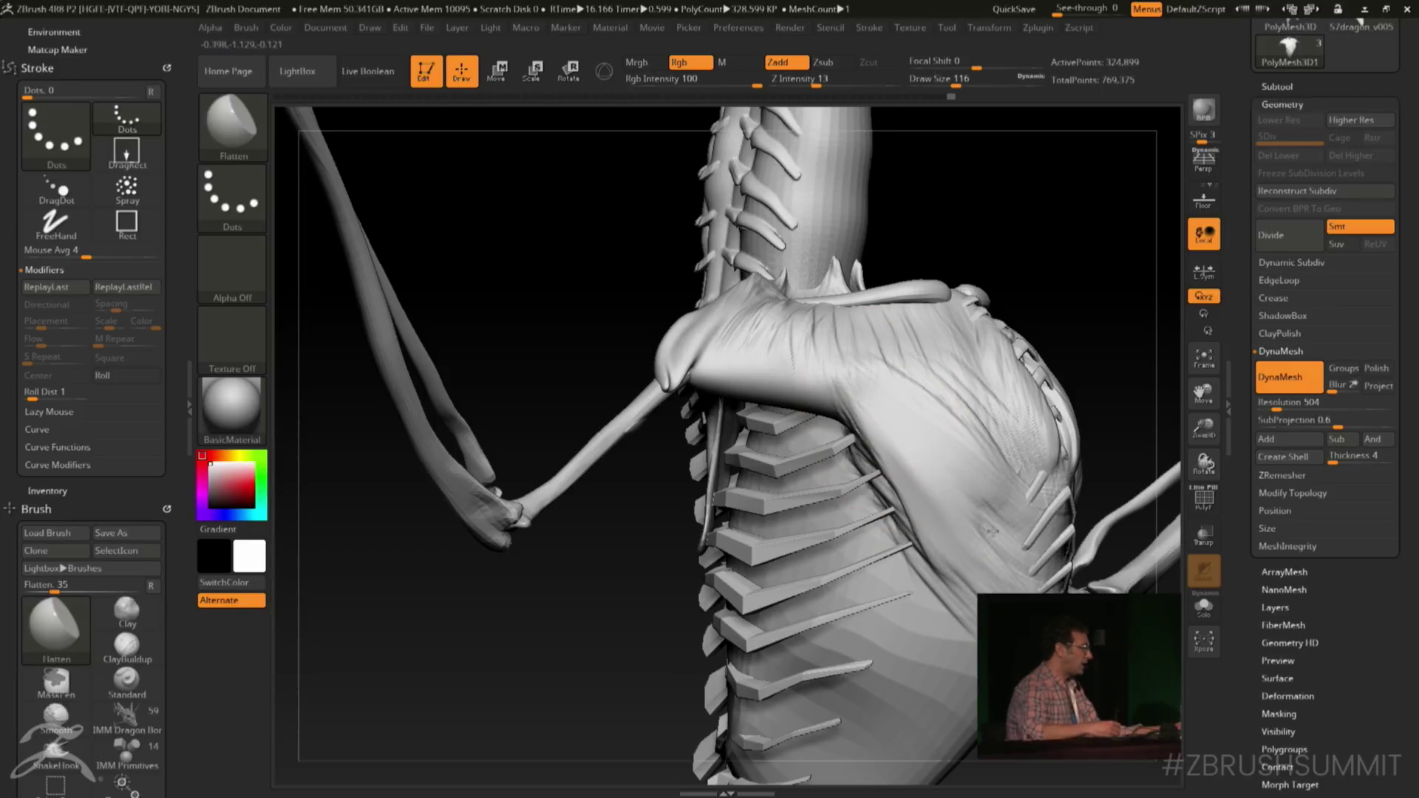
Flatten and smooth the muscle fibres across the chest, from the shoulder down to the sternum plates and lower ribs
drag(1043, 227, 1035, 355)
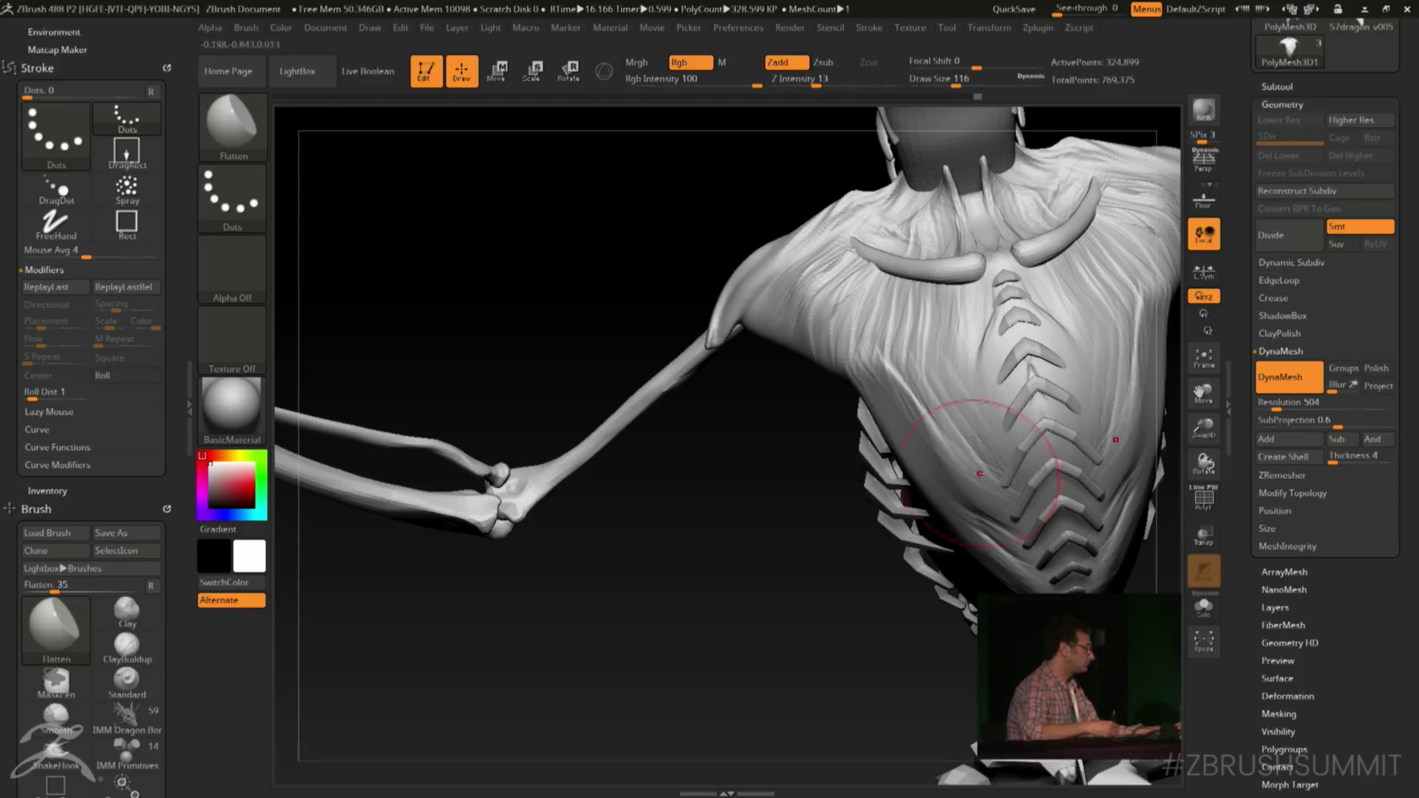
mouse_move(960, 550)
mouse_down()
mouse_move(940, 562)
mouse_move(913, 469)
mouse_up()
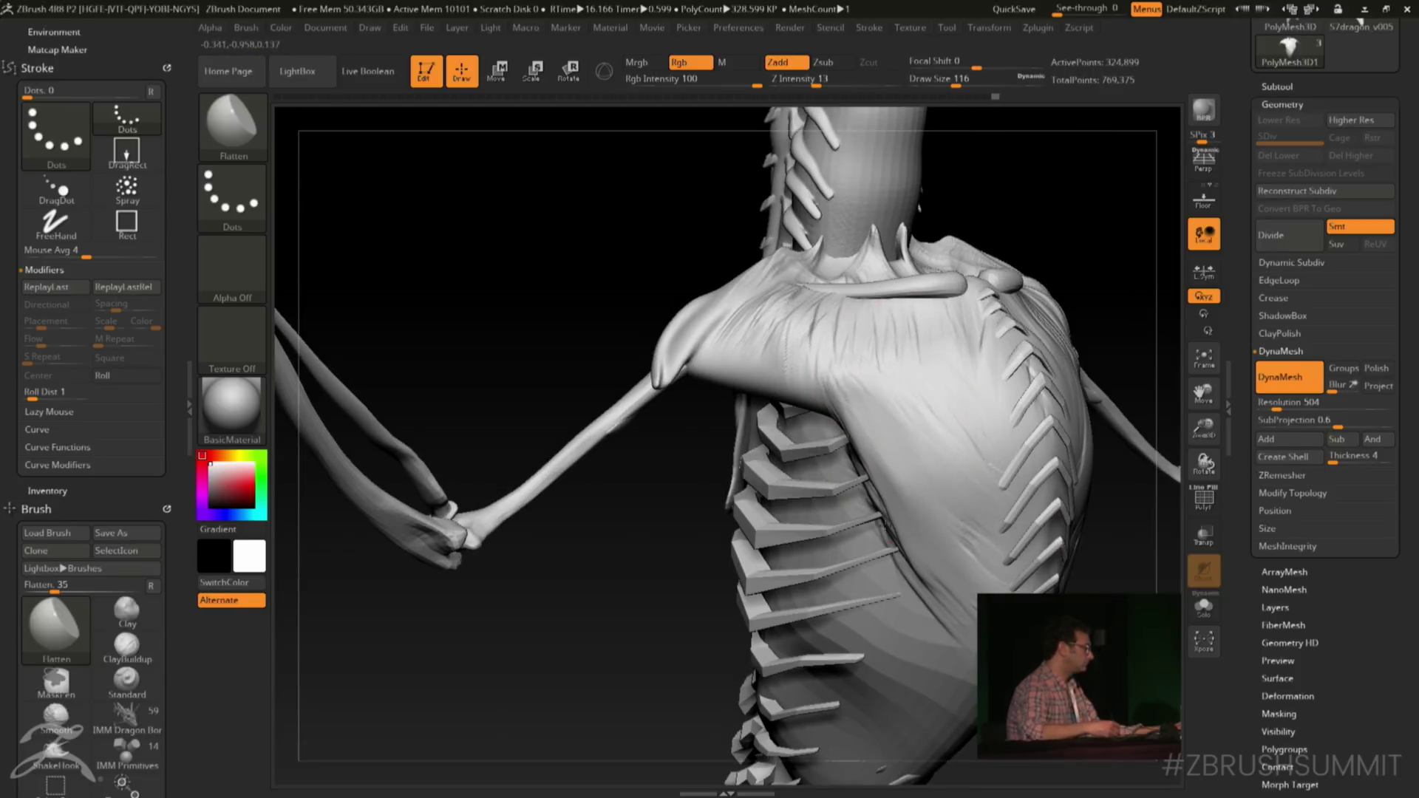
drag(924, 547, 1067, 553)
drag(1052, 271, 948, 314)
mouse_move(987, 418)
mouse_down()
mouse_move(933, 522)
mouse_move(887, 503)
mouse_move(850, 510)
mouse_move(813, 561)
mouse_move(735, 596)
mouse_up()
key(shift)
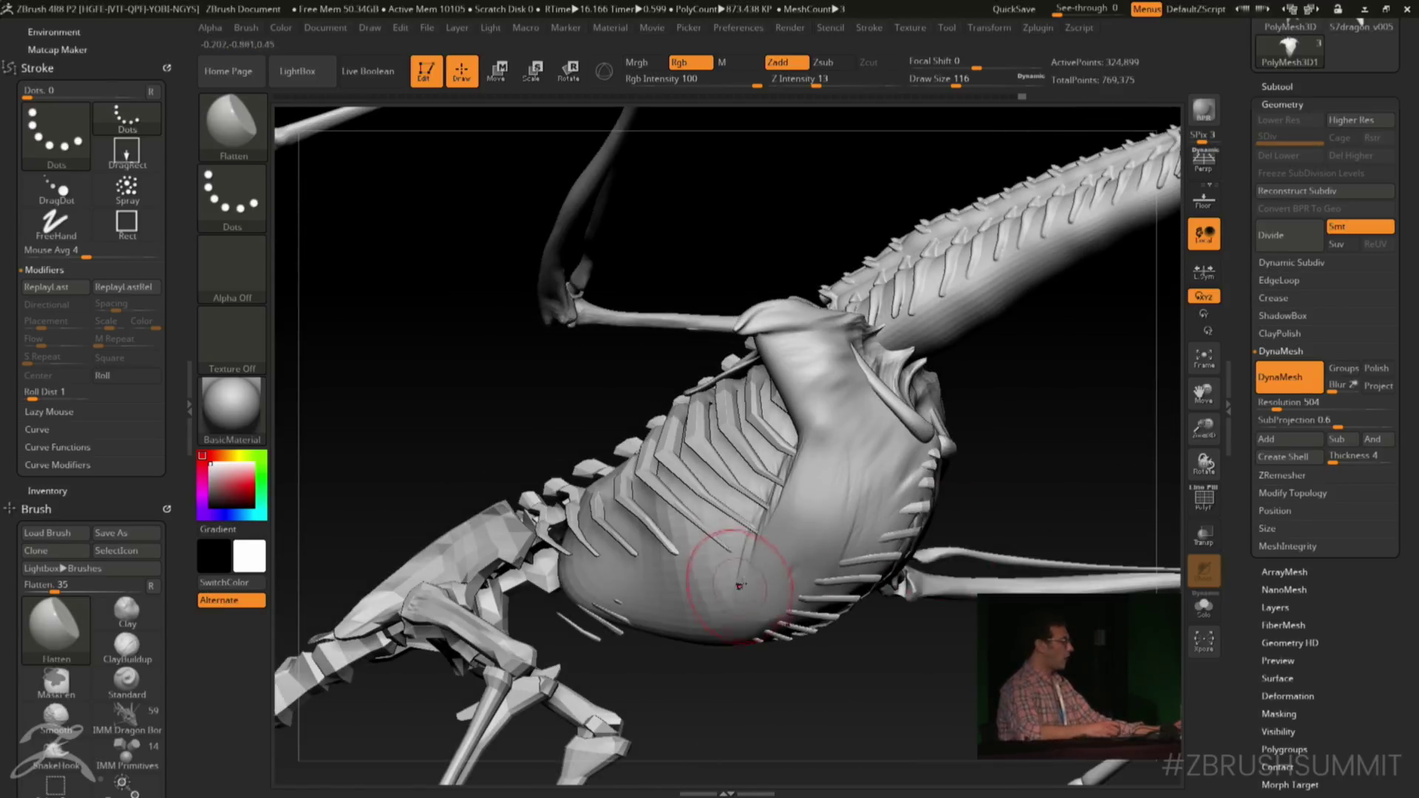
mouse_move(782, 426)
mouse_down()
mouse_move(802, 414)
mouse_move(824, 437)
mouse_up()
mouse_move(1038, 423)
mouse_down()
mouse_move(1103, 364)
mouse_move(931, 296)
mouse_up()
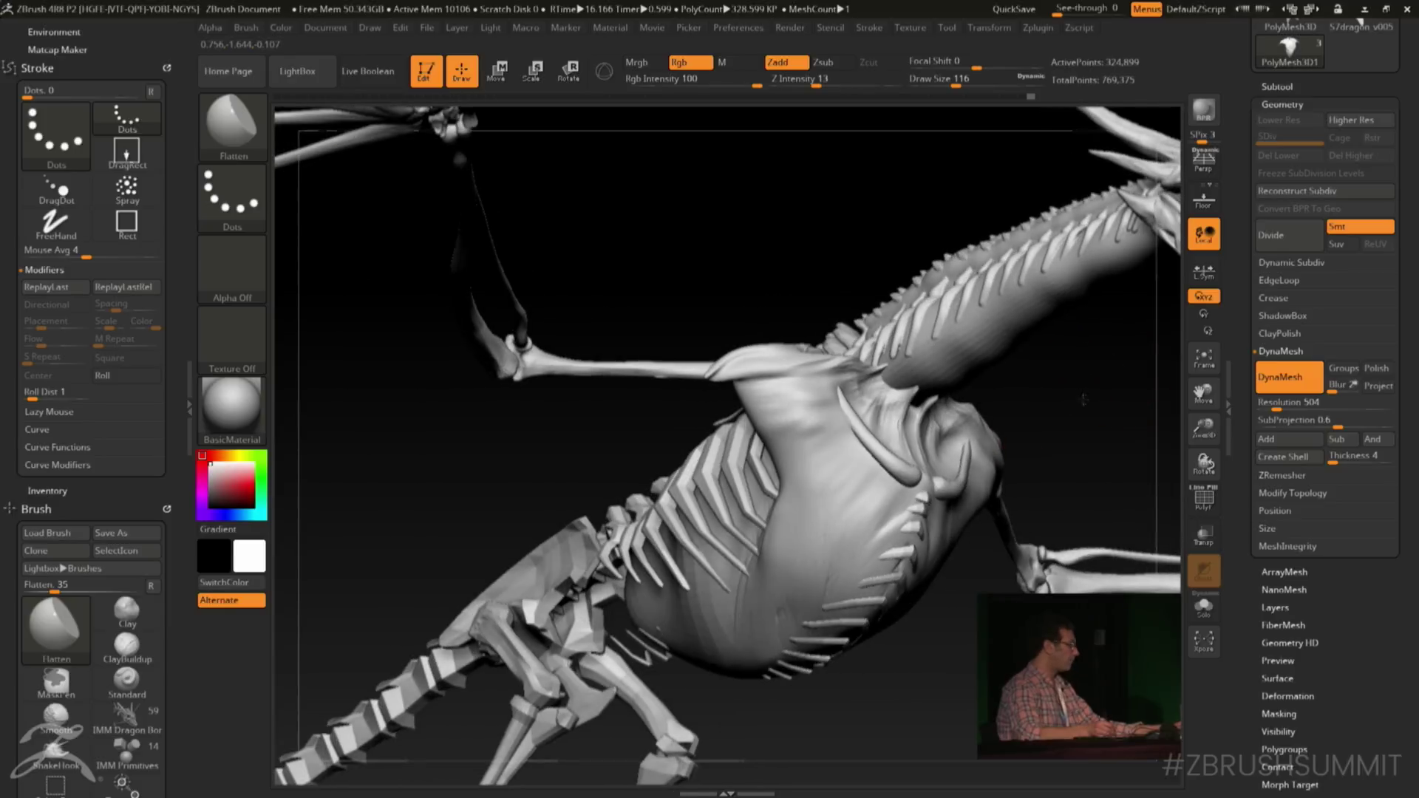
Insert a sphere from the IMM Primitives brush beside the shoulder blade as the base of a new muscle
drag(887, 517, 813, 558)
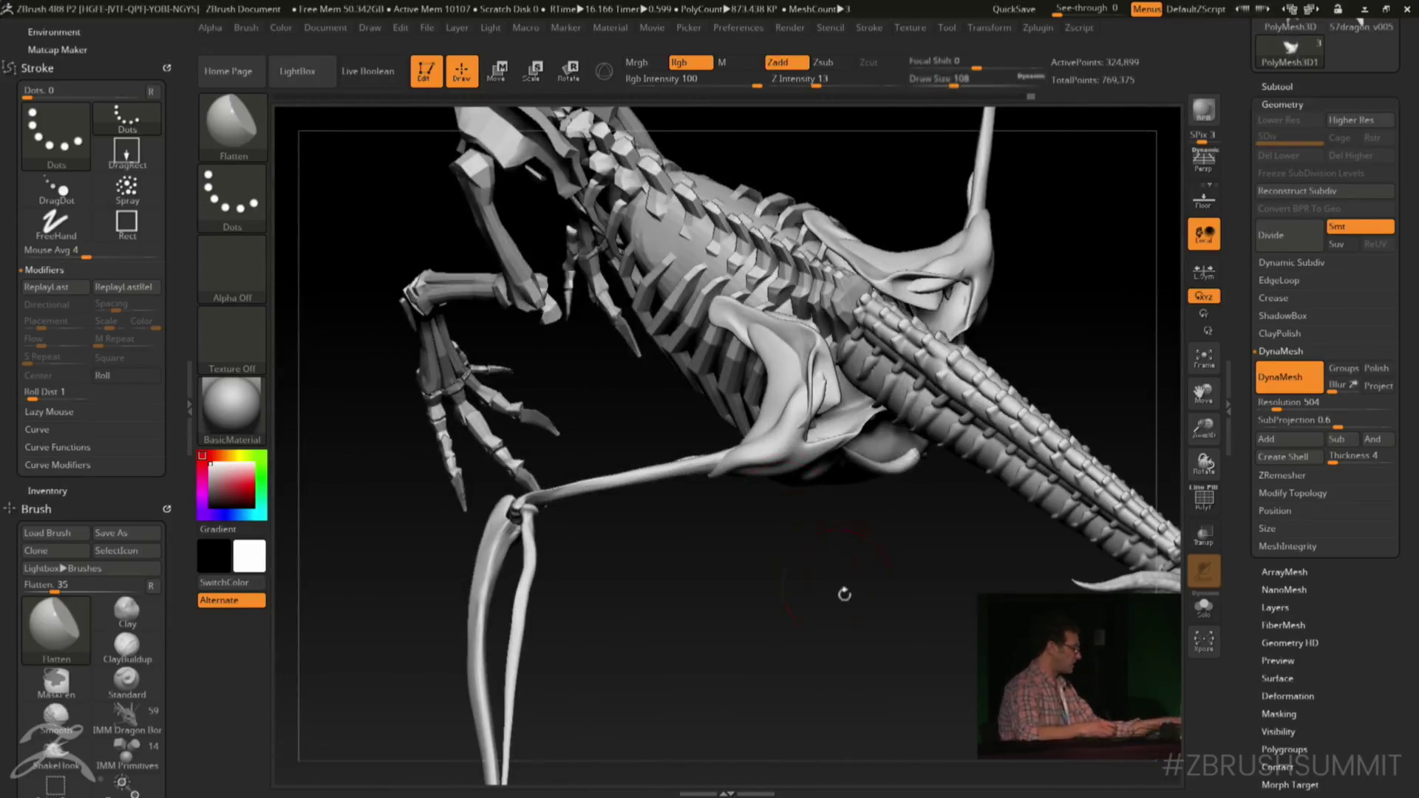
mouse_move(862, 608)
mouse_down()
mouse_move(665, 517)
mouse_move(303, 270)
mouse_up()
click(264, 144)
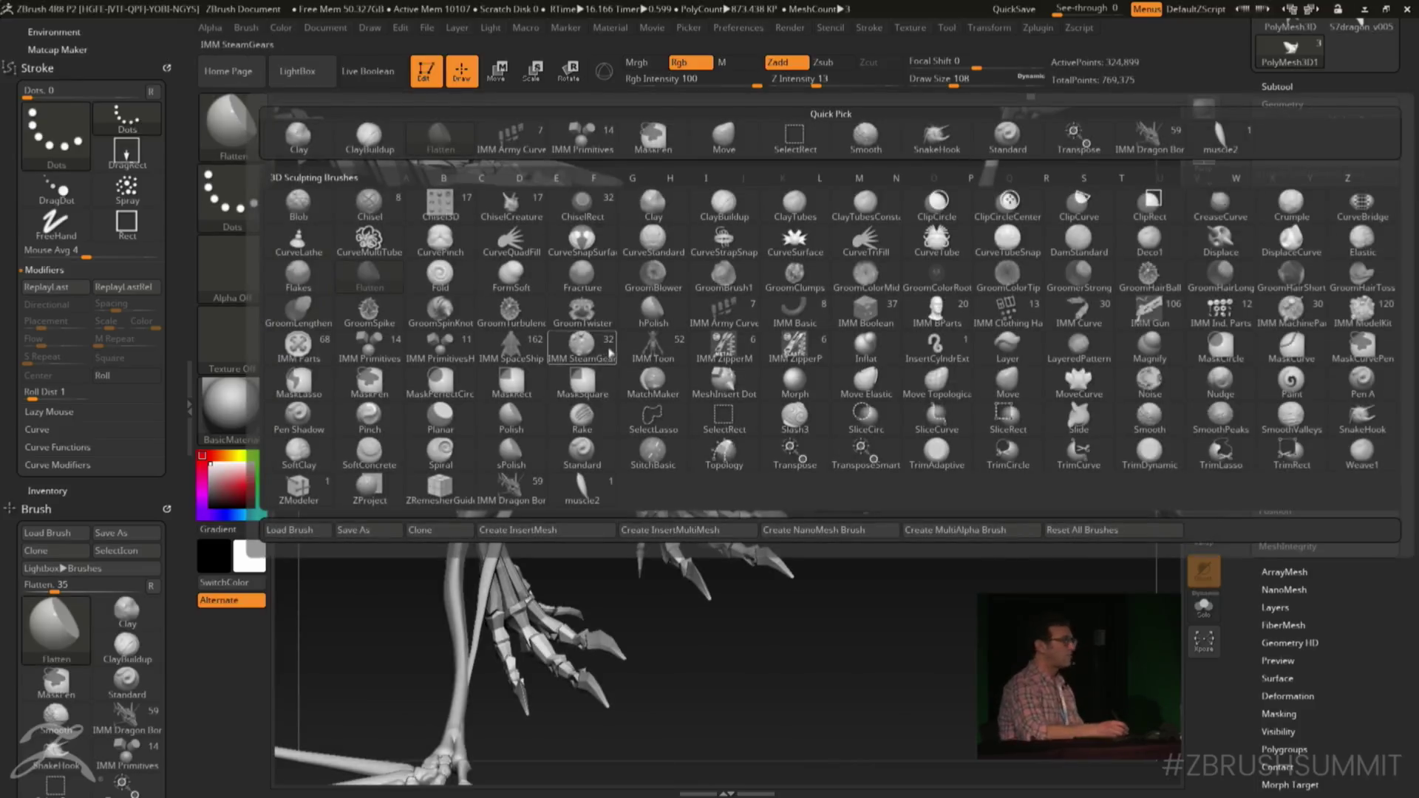
click(583, 135)
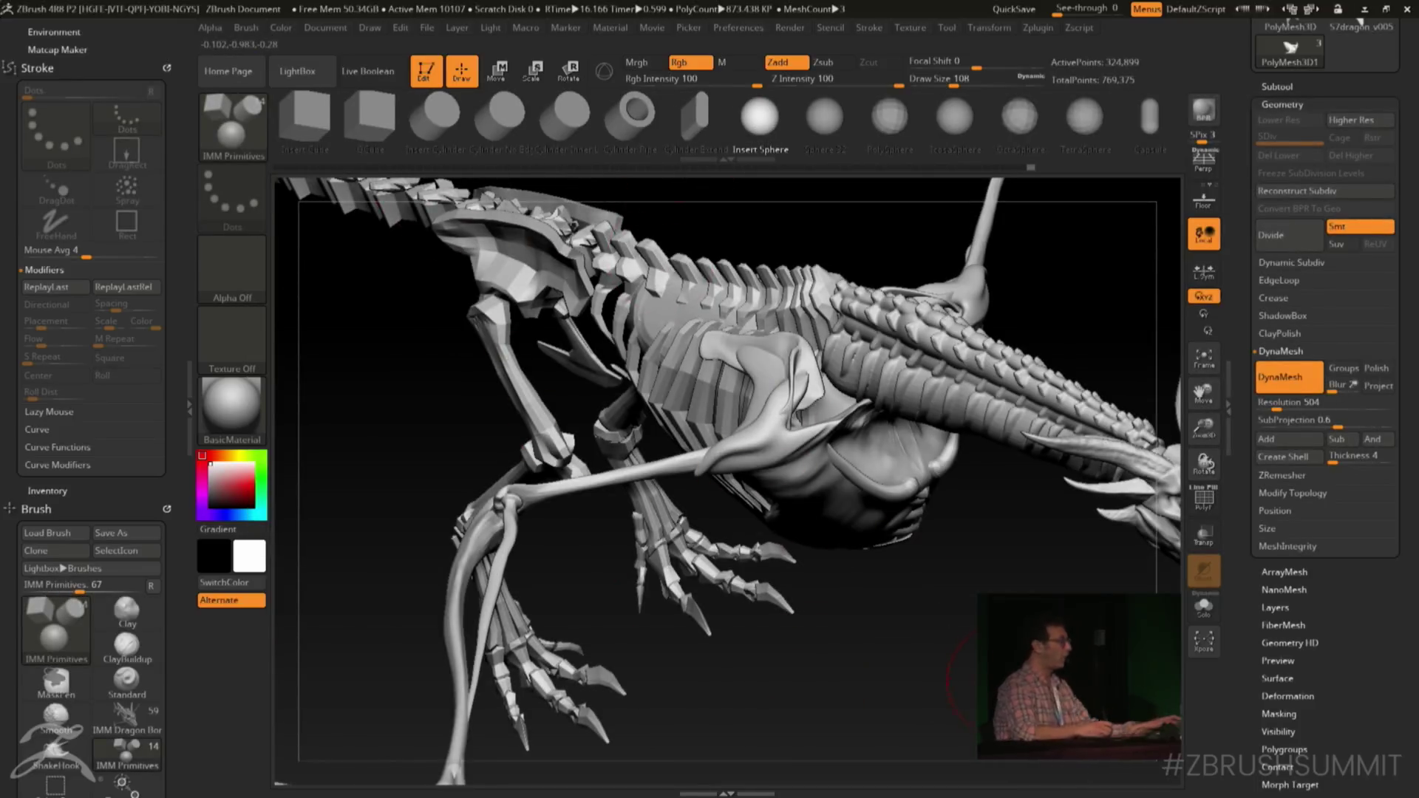
drag(998, 672, 987, 669)
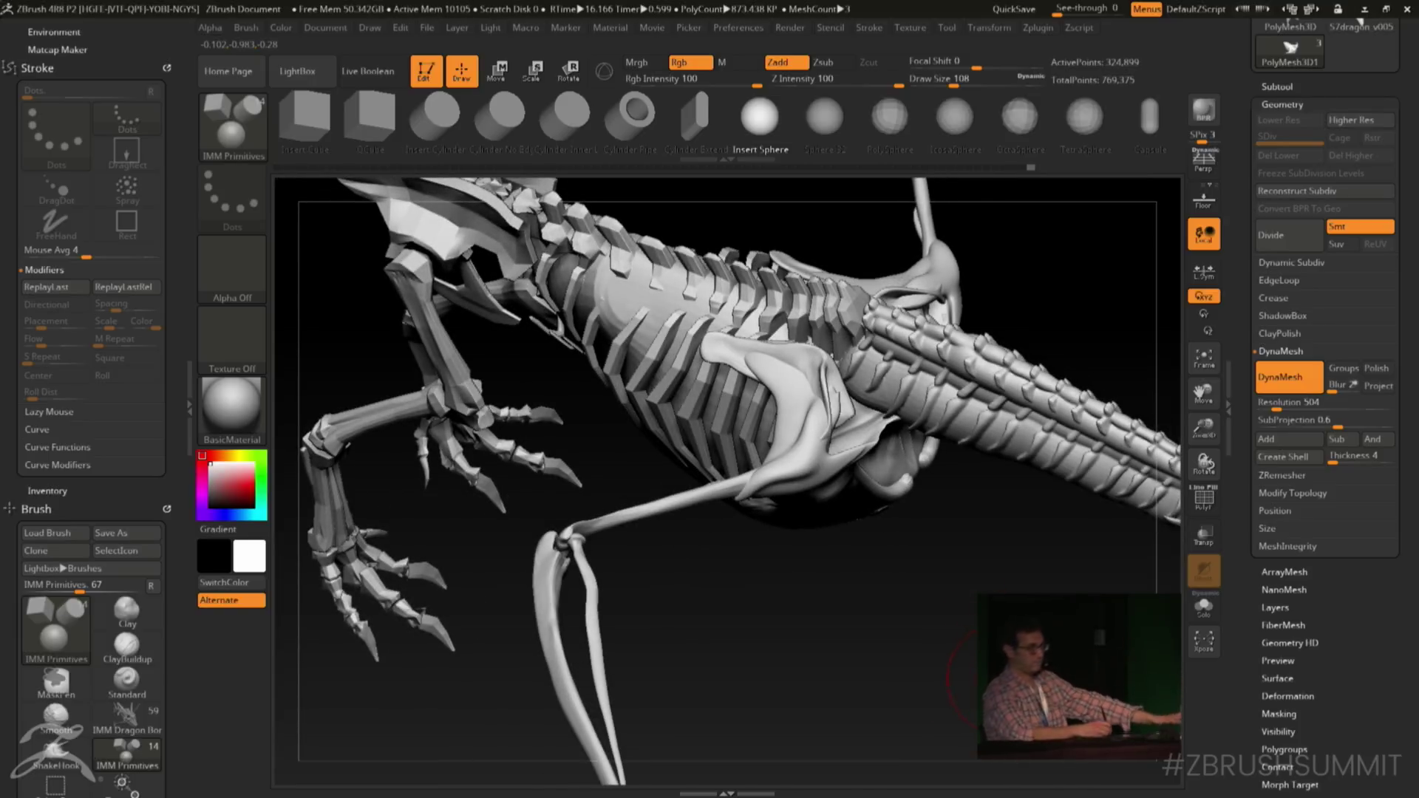
drag(987, 669, 950, 650)
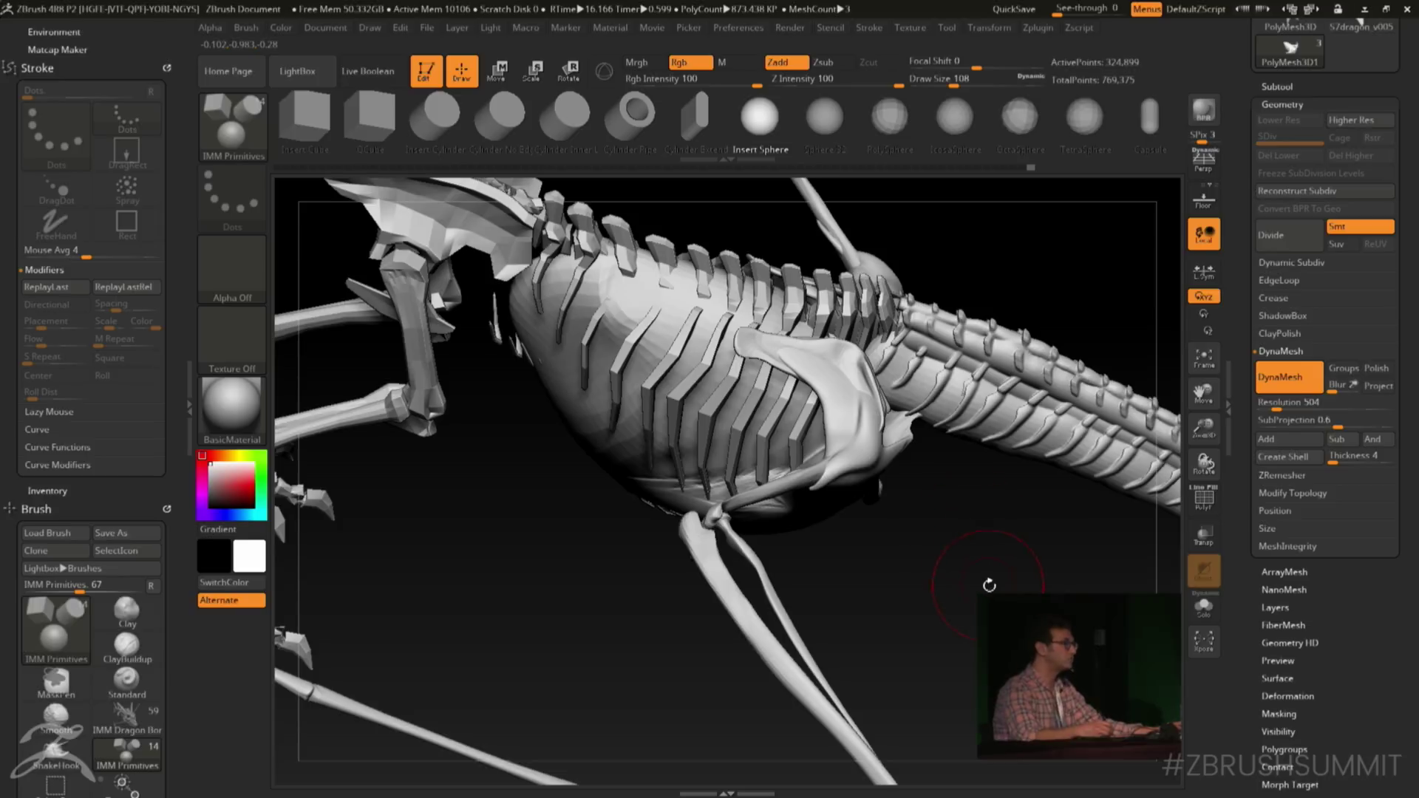
drag(994, 602, 1002, 636)
drag(891, 440, 929, 463)
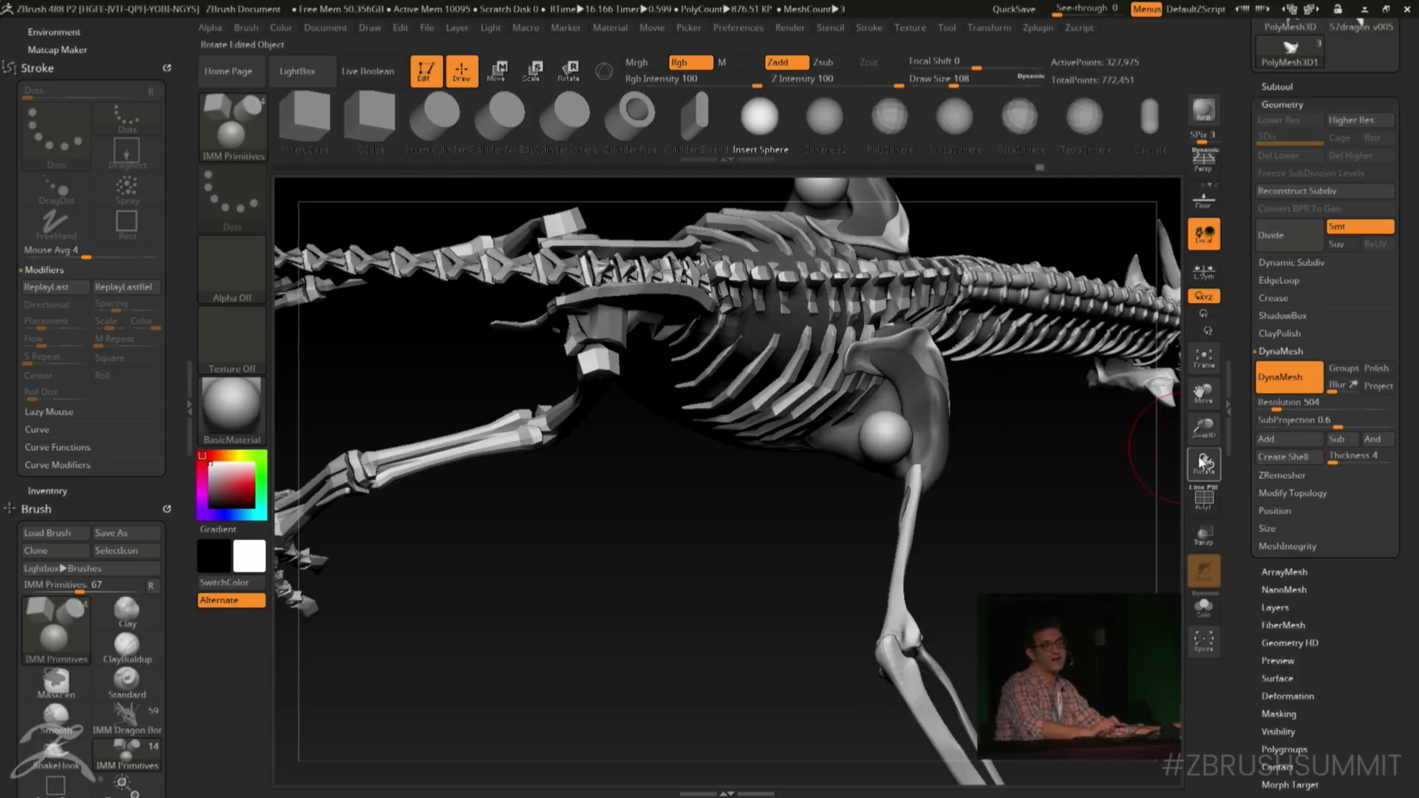
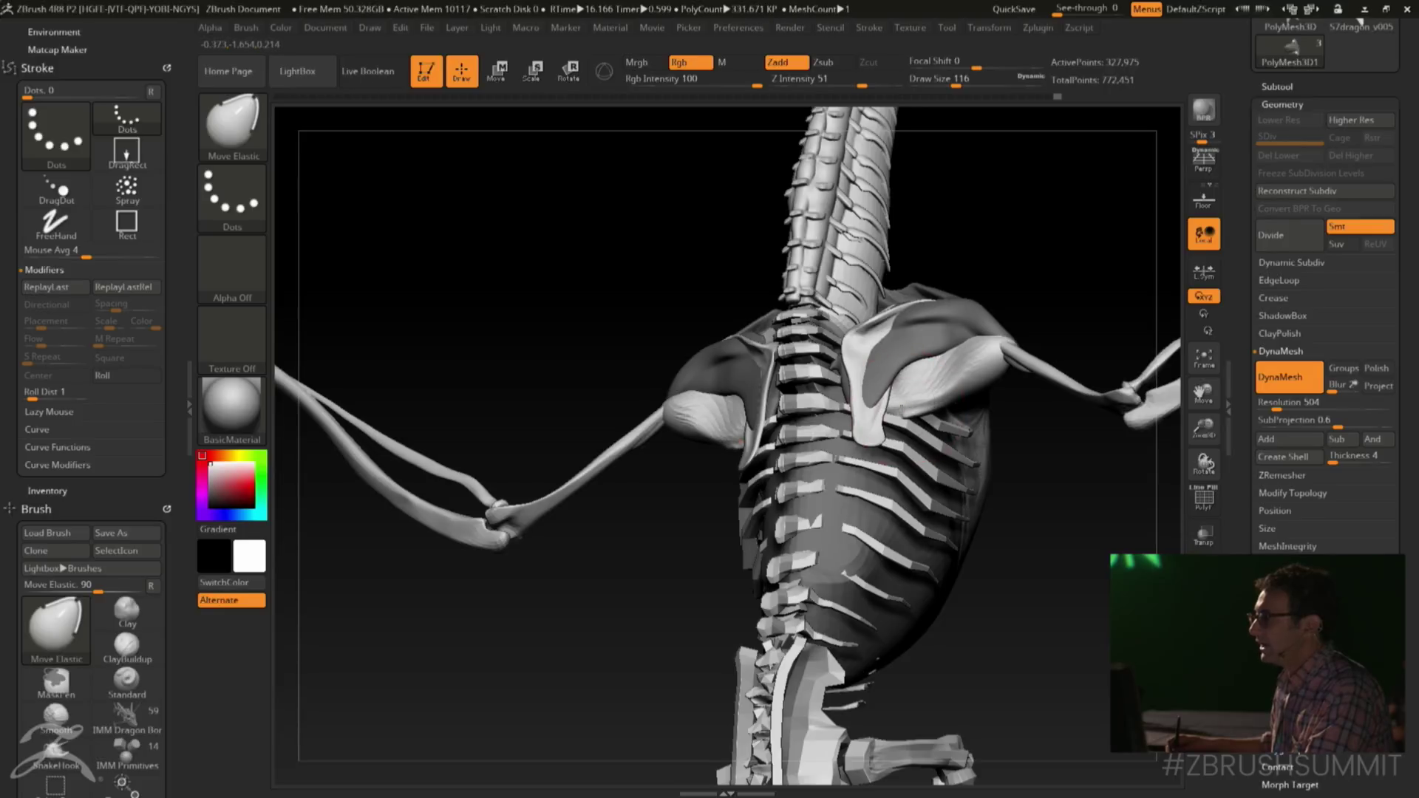
Turn on perspective, switch the active tool to Plane3D and face the plane straight on
mouse_move(1018, 318)
mouse_down()
mouse_move(1002, 348)
mouse_move(933, 382)
mouse_move(938, 361)
mouse_up()
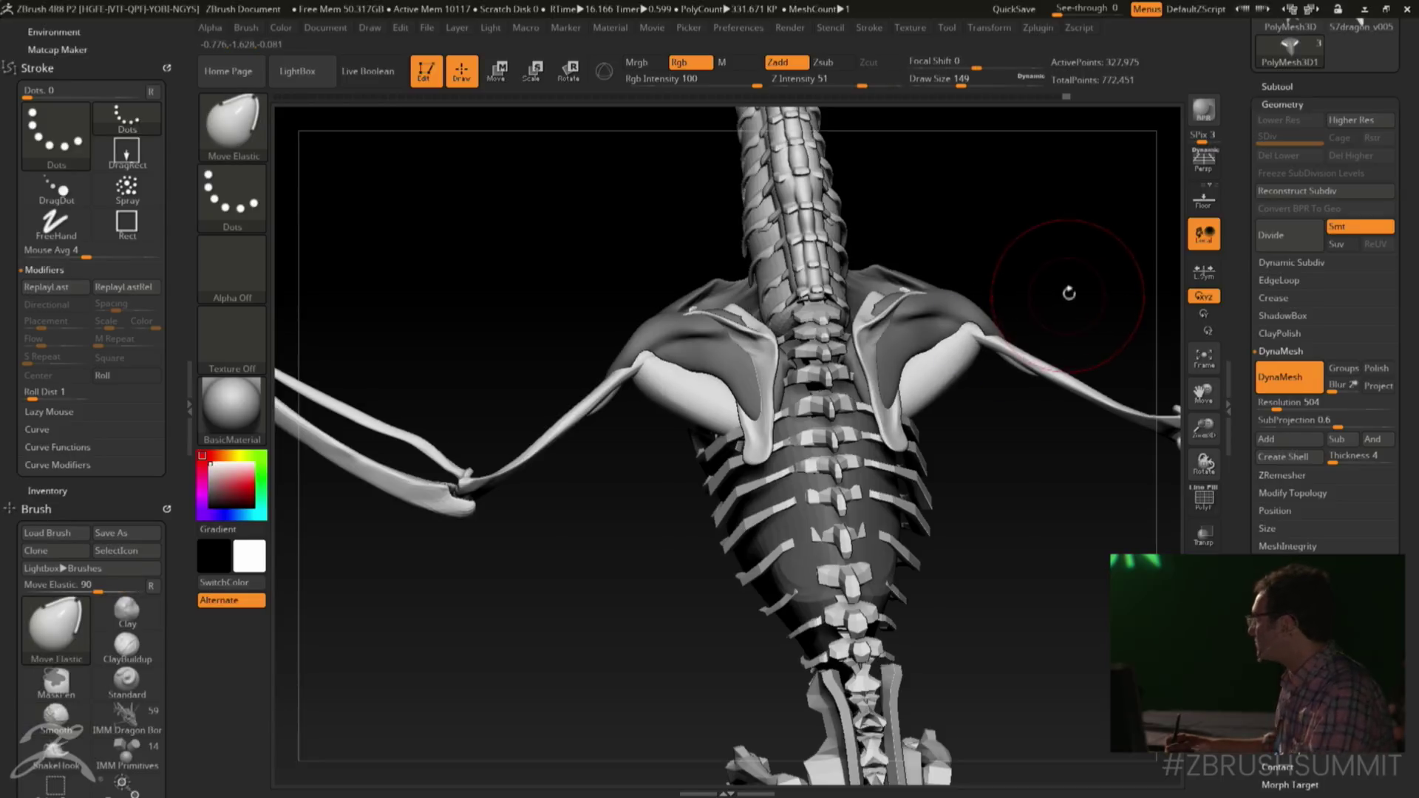
key(p)
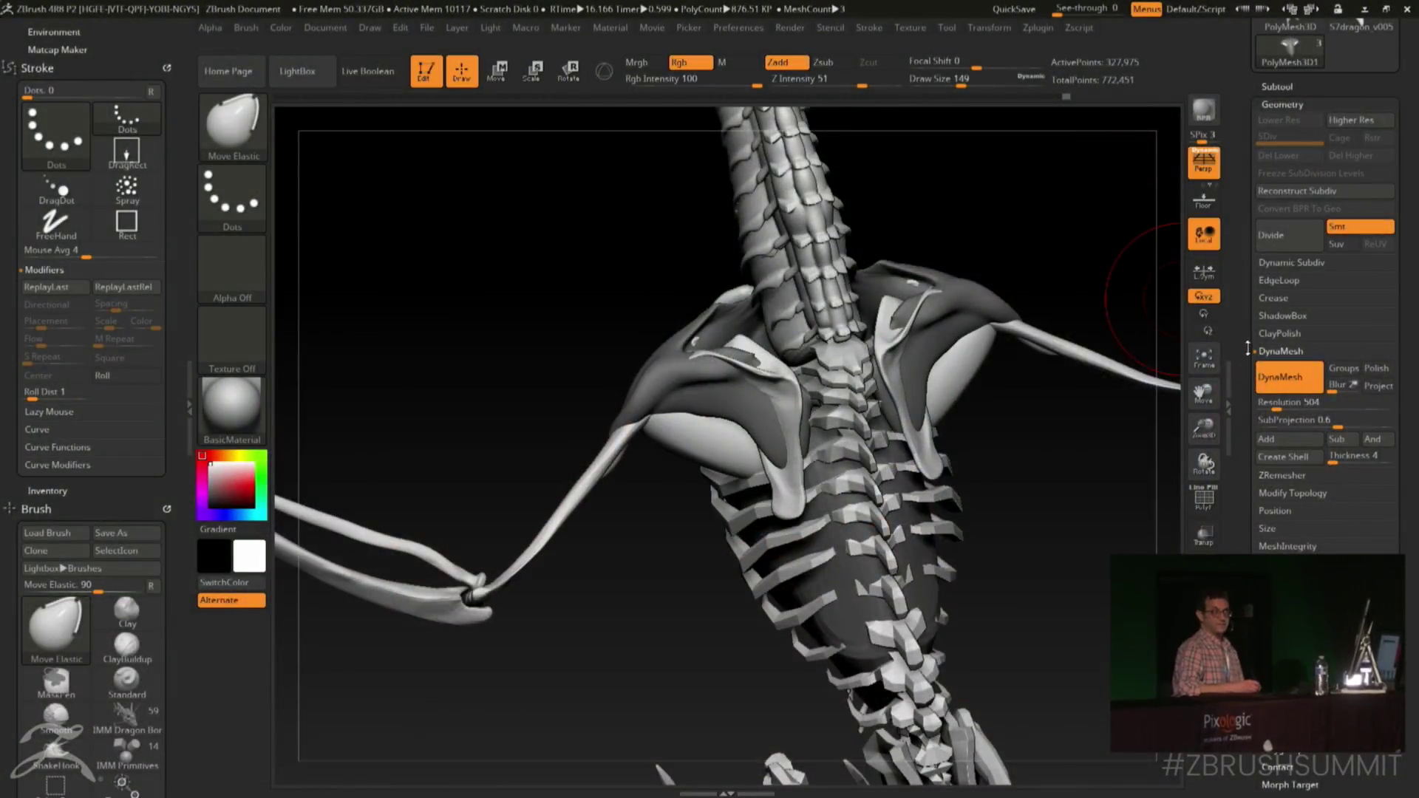
drag(1253, 343, 1313, 538)
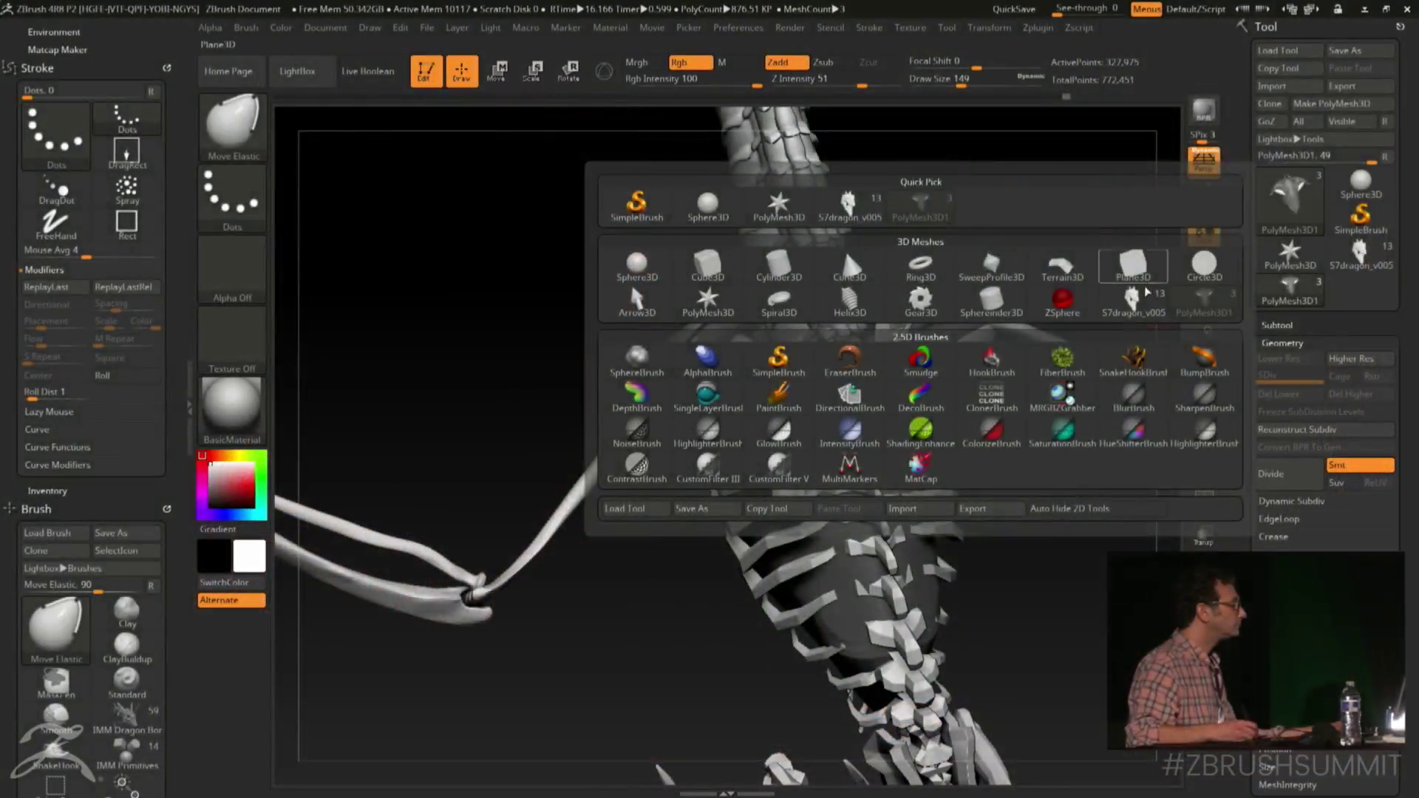
click(844, 248)
drag(1067, 469, 1045, 369)
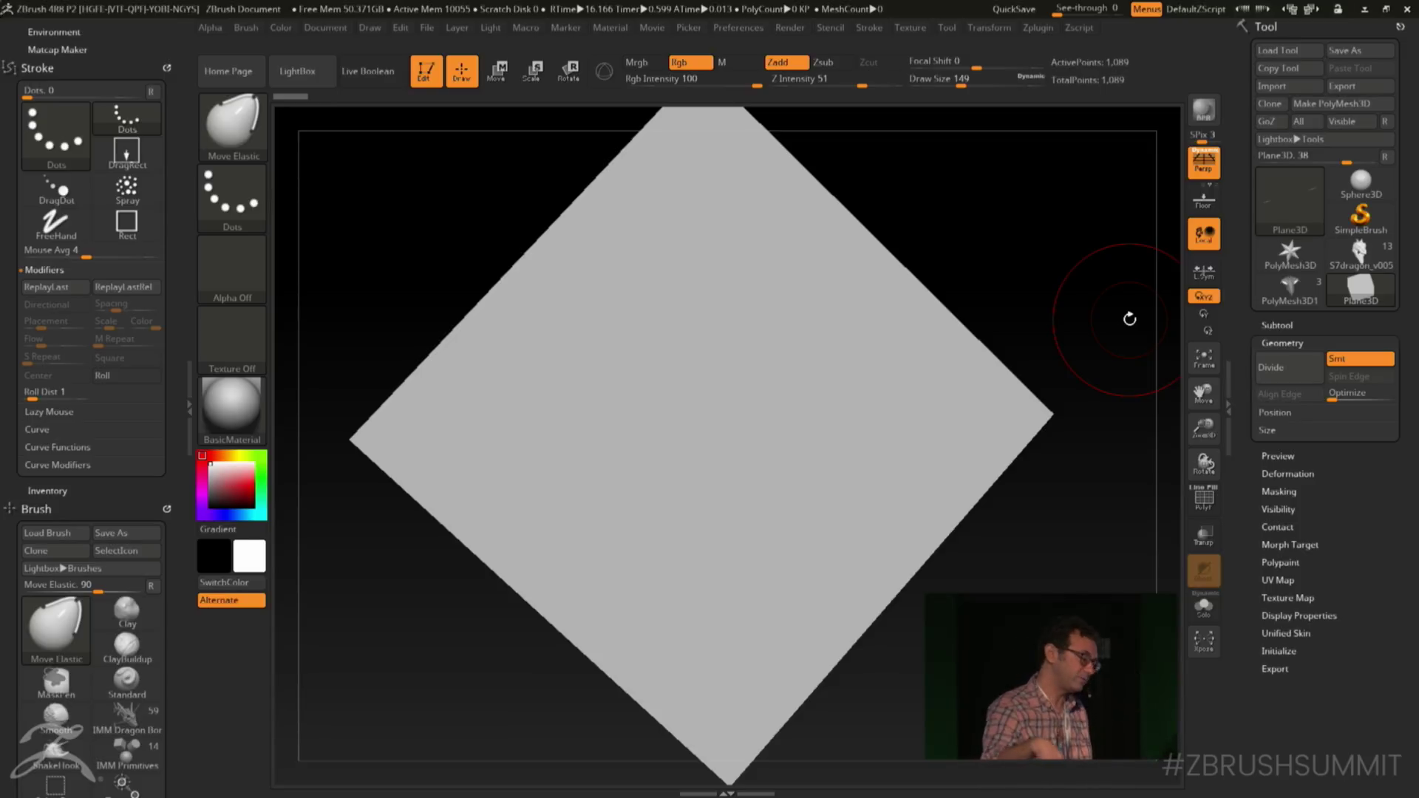
shift+drag(1061, 189, 1047, 206)
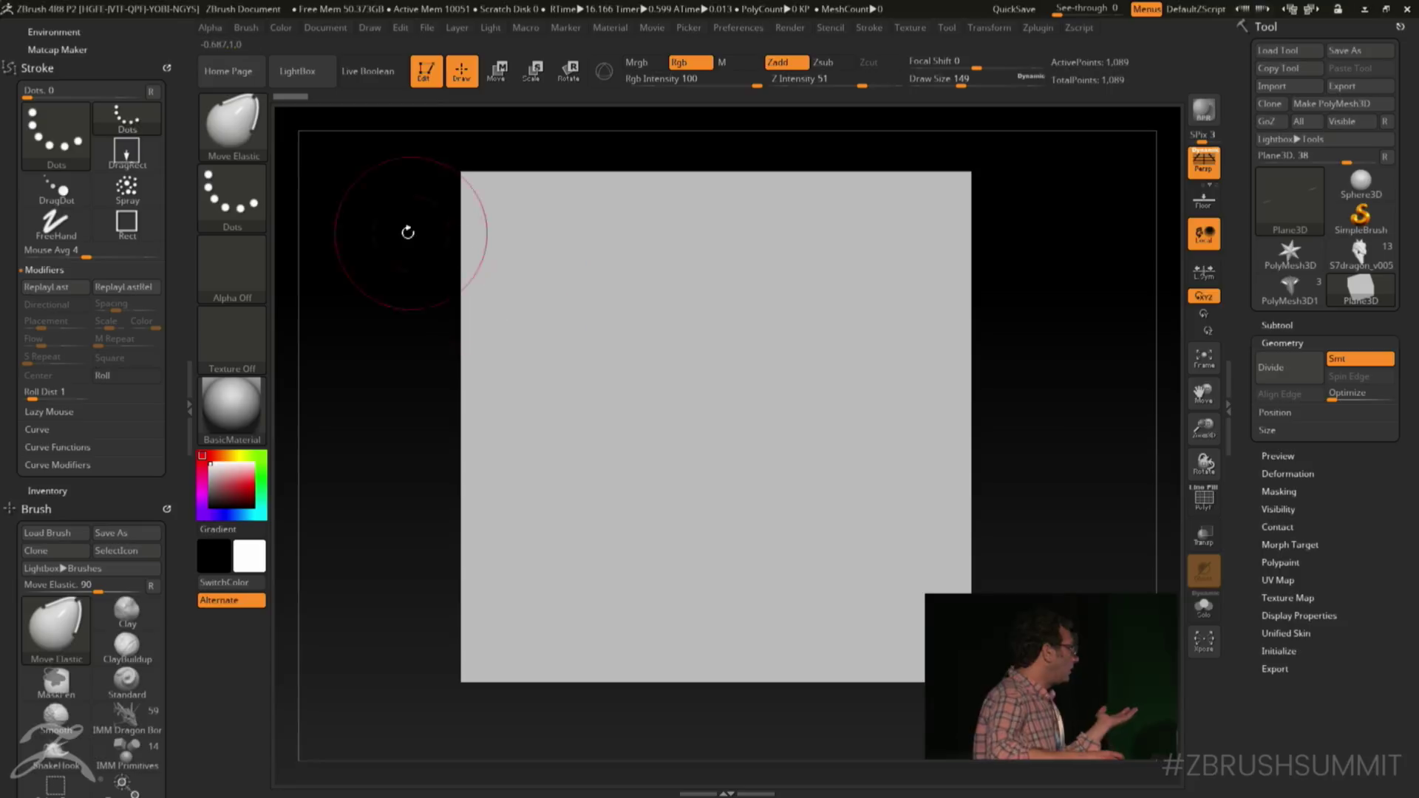
Import gp1.jpg from the alphas folder as the current alpha
click(231, 124)
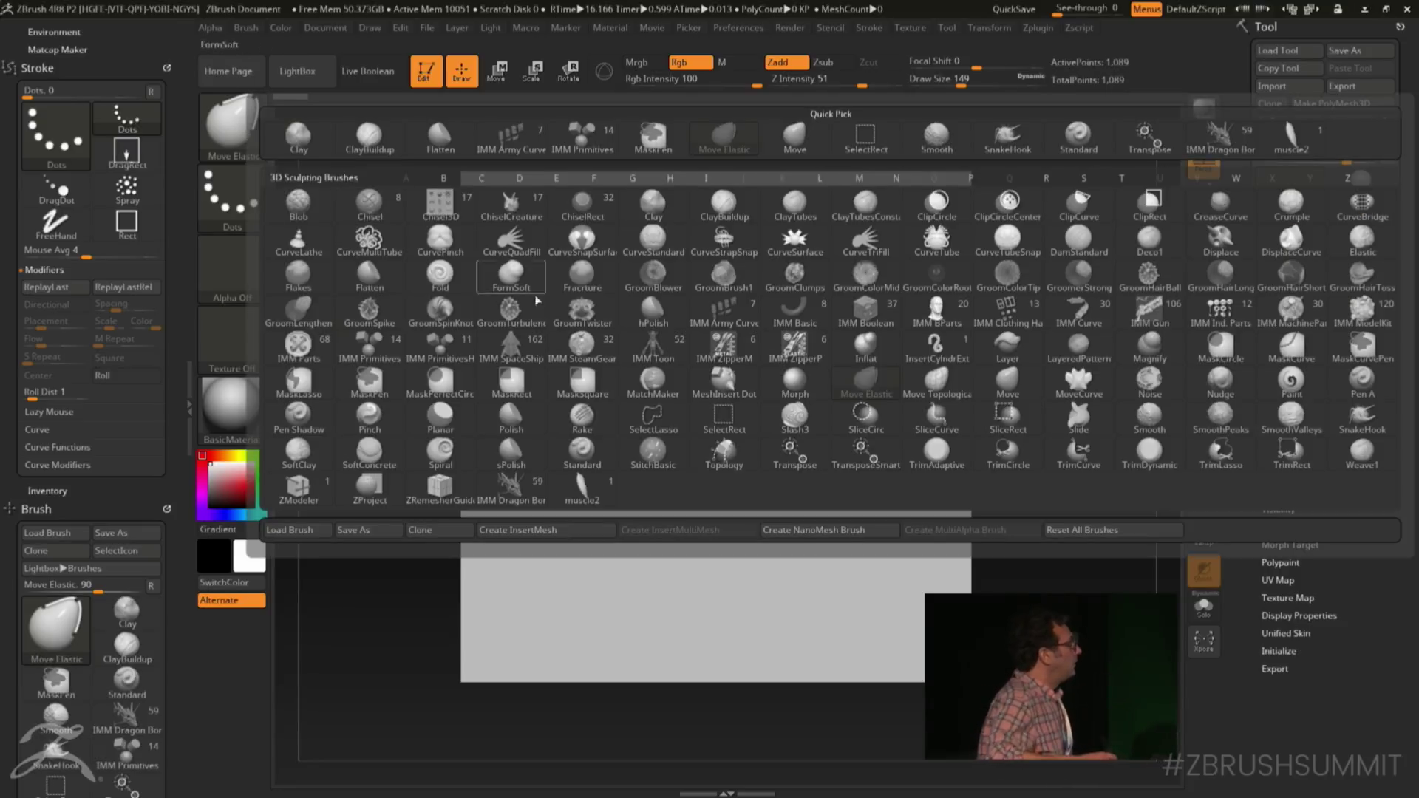
mouse_move(566, 292)
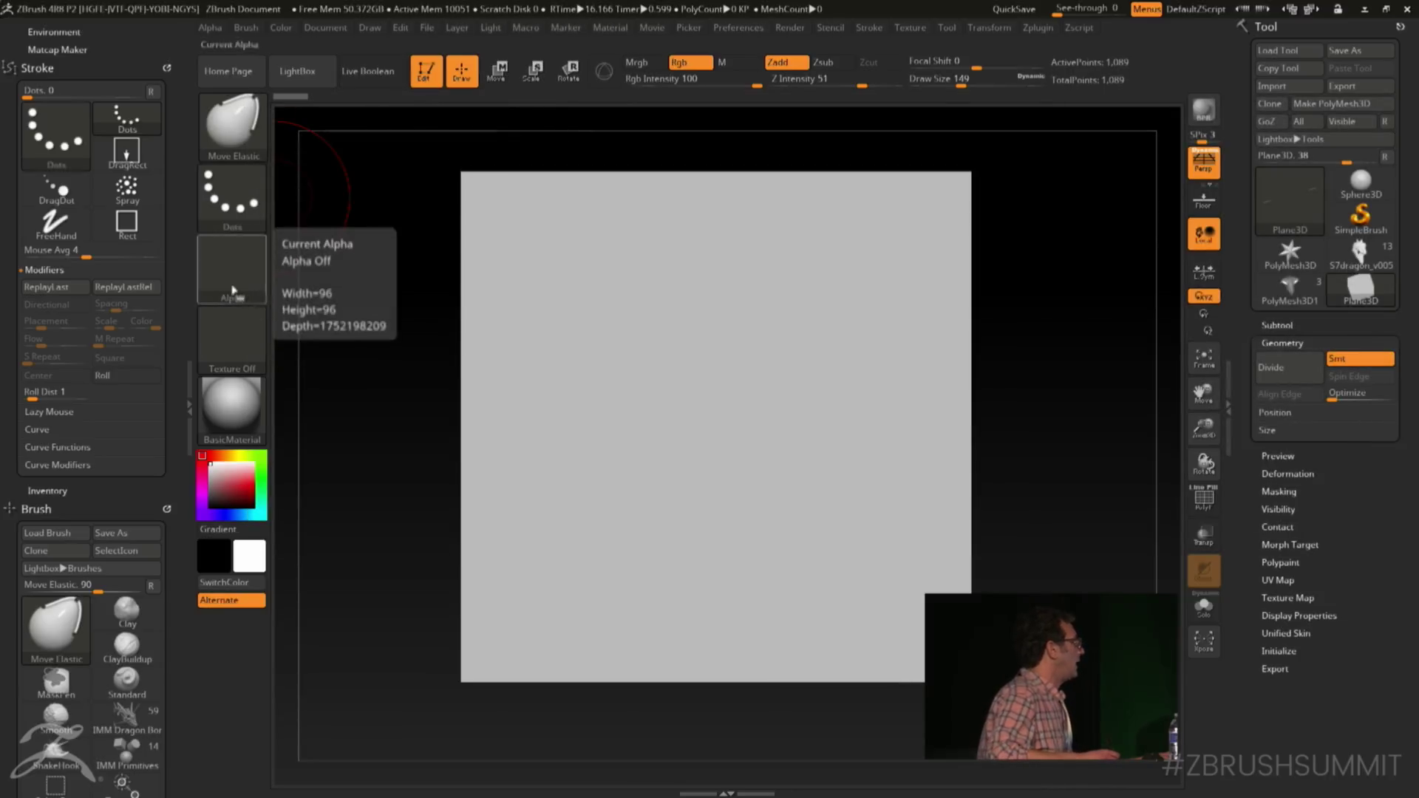
click(233, 266)
click(342, 557)
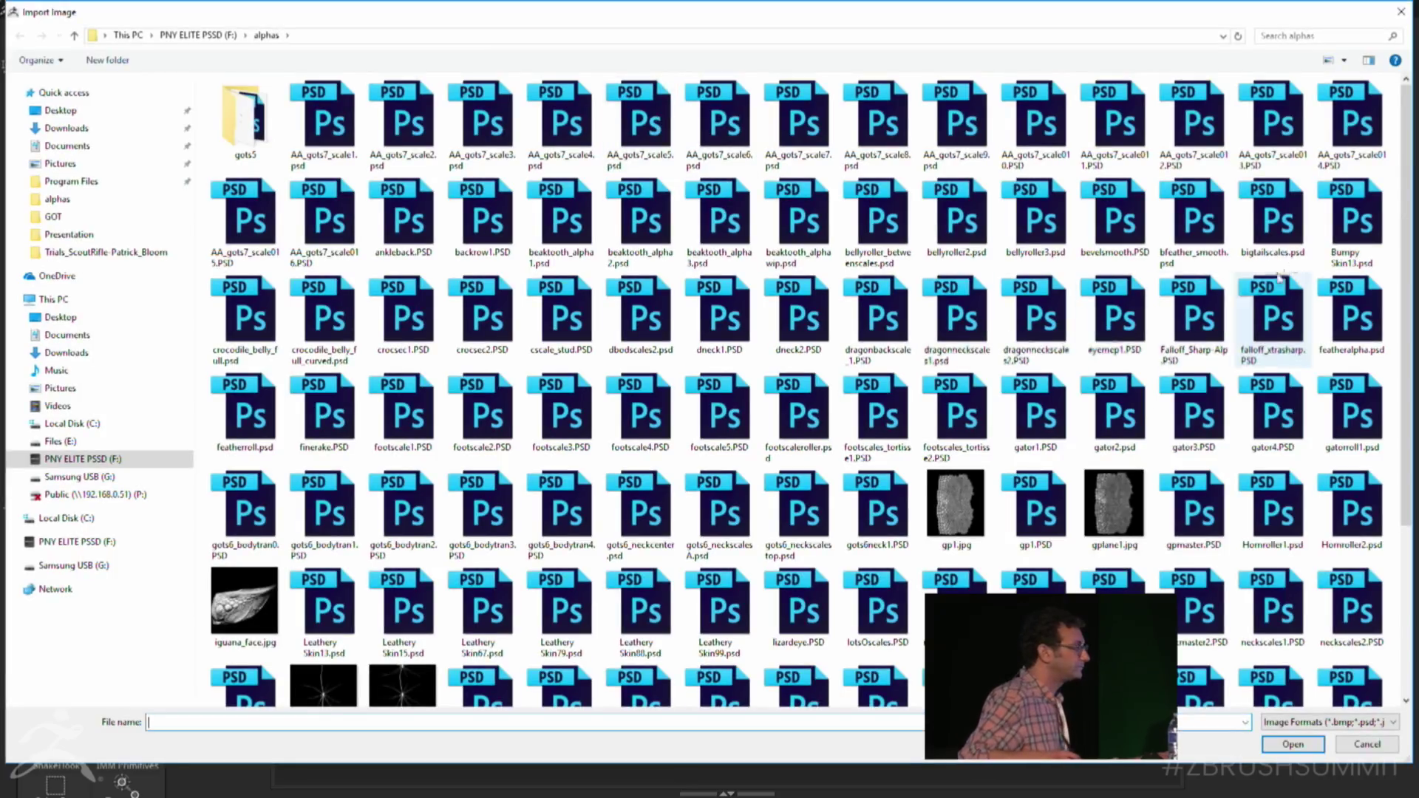
drag(1407, 144, 1412, 454)
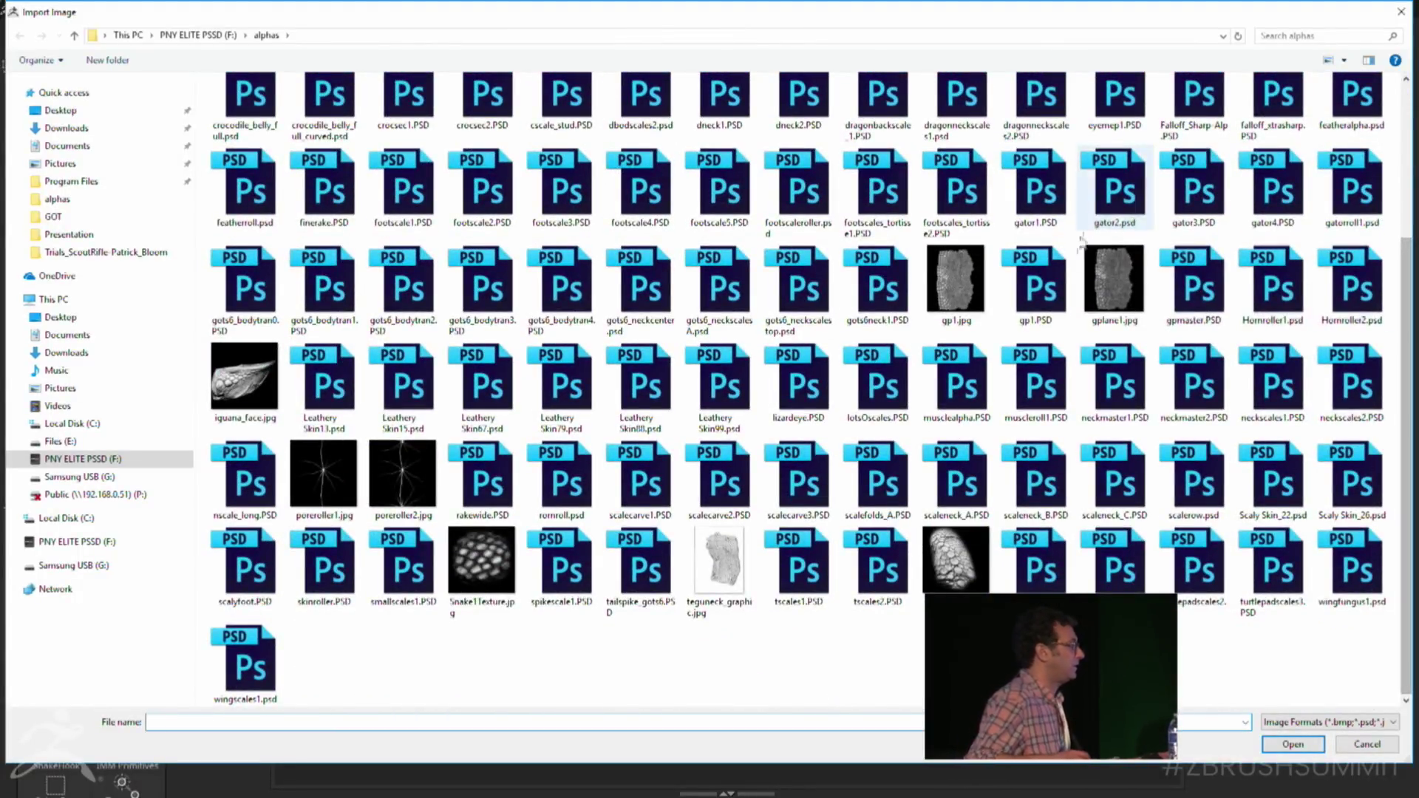
double_click(963, 296)
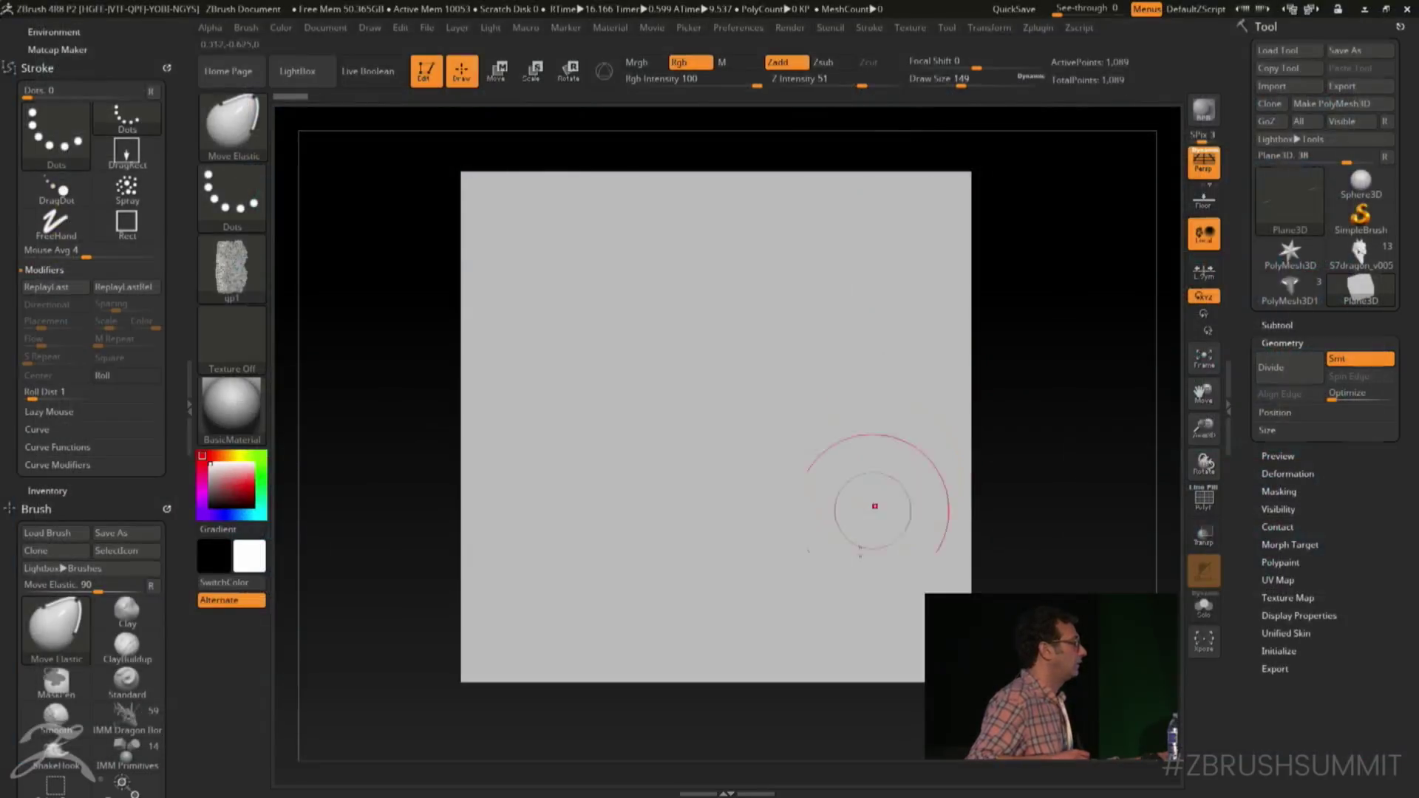
mouse_move(246, 288)
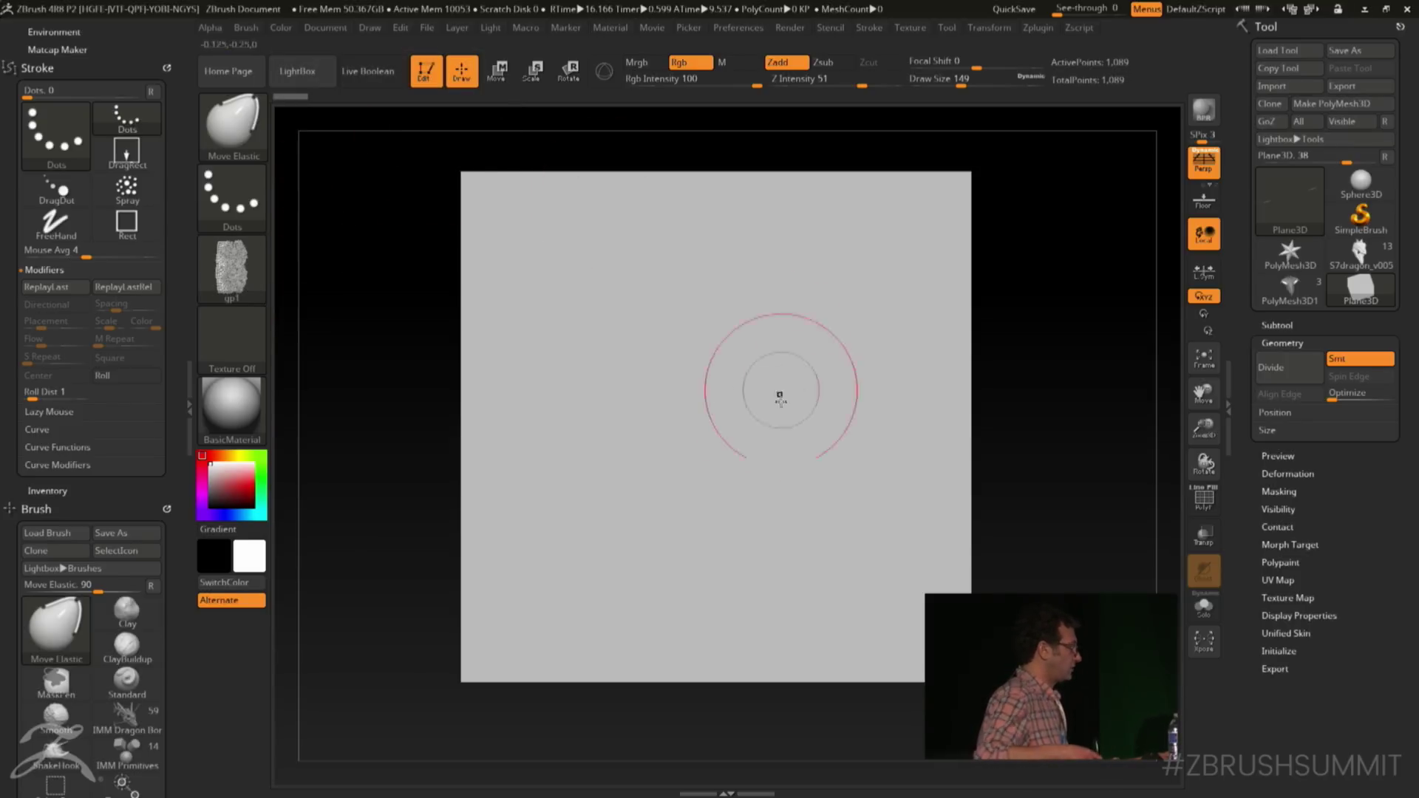
Convert the plane to a PolyMesh3D so that it can be sculpted
alt+drag(1043, 331, 1117, 422)
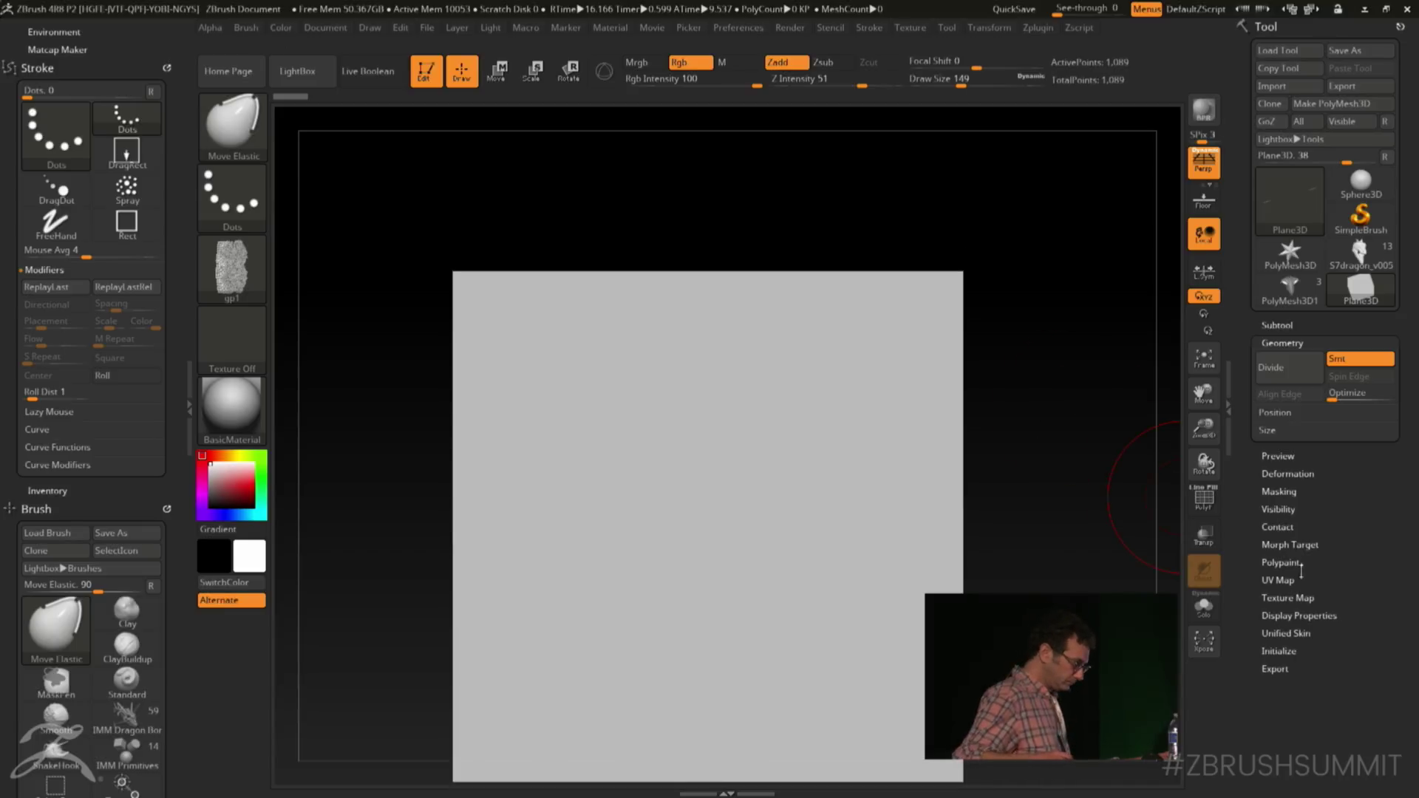
click(944, 317)
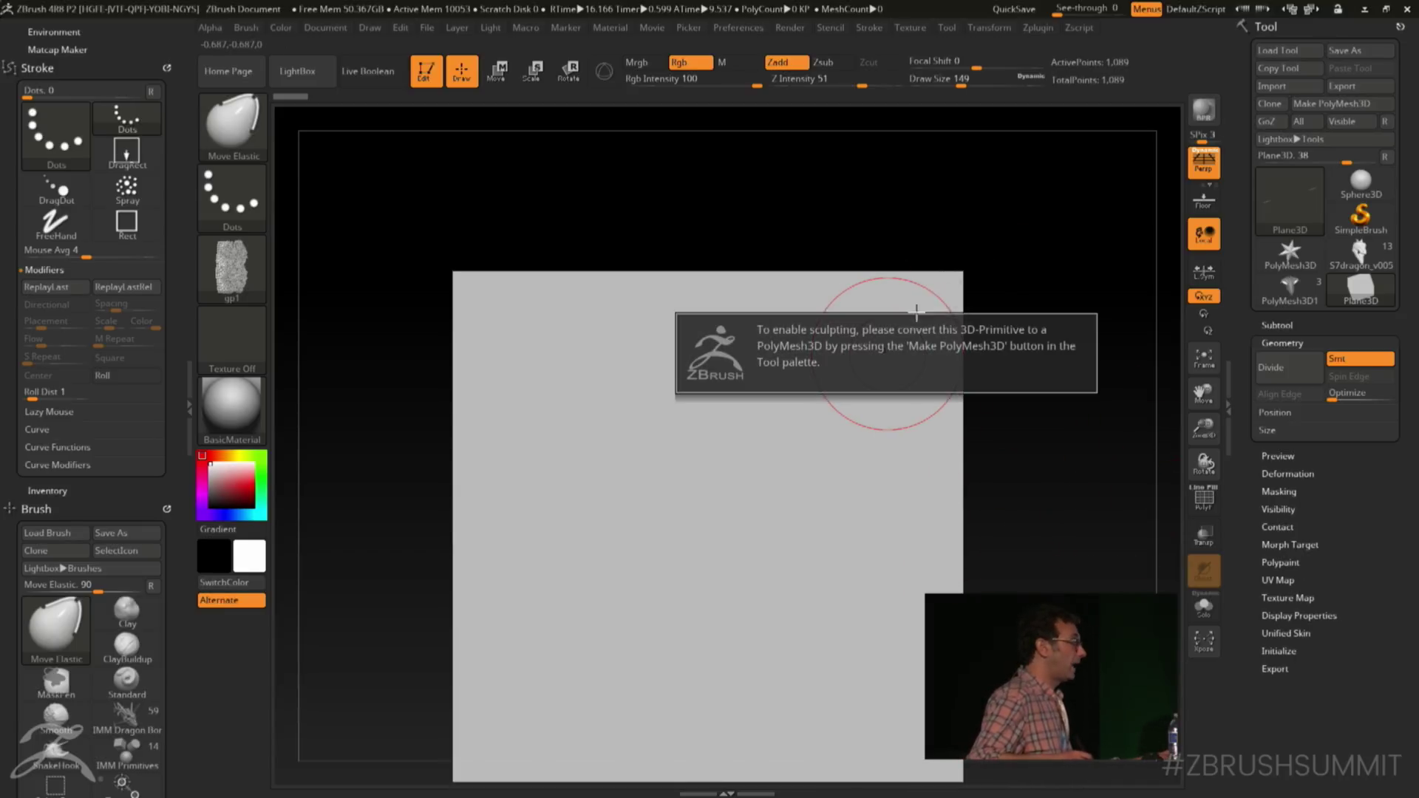
click(1342, 104)
alt+drag(1109, 482, 1095, 397)
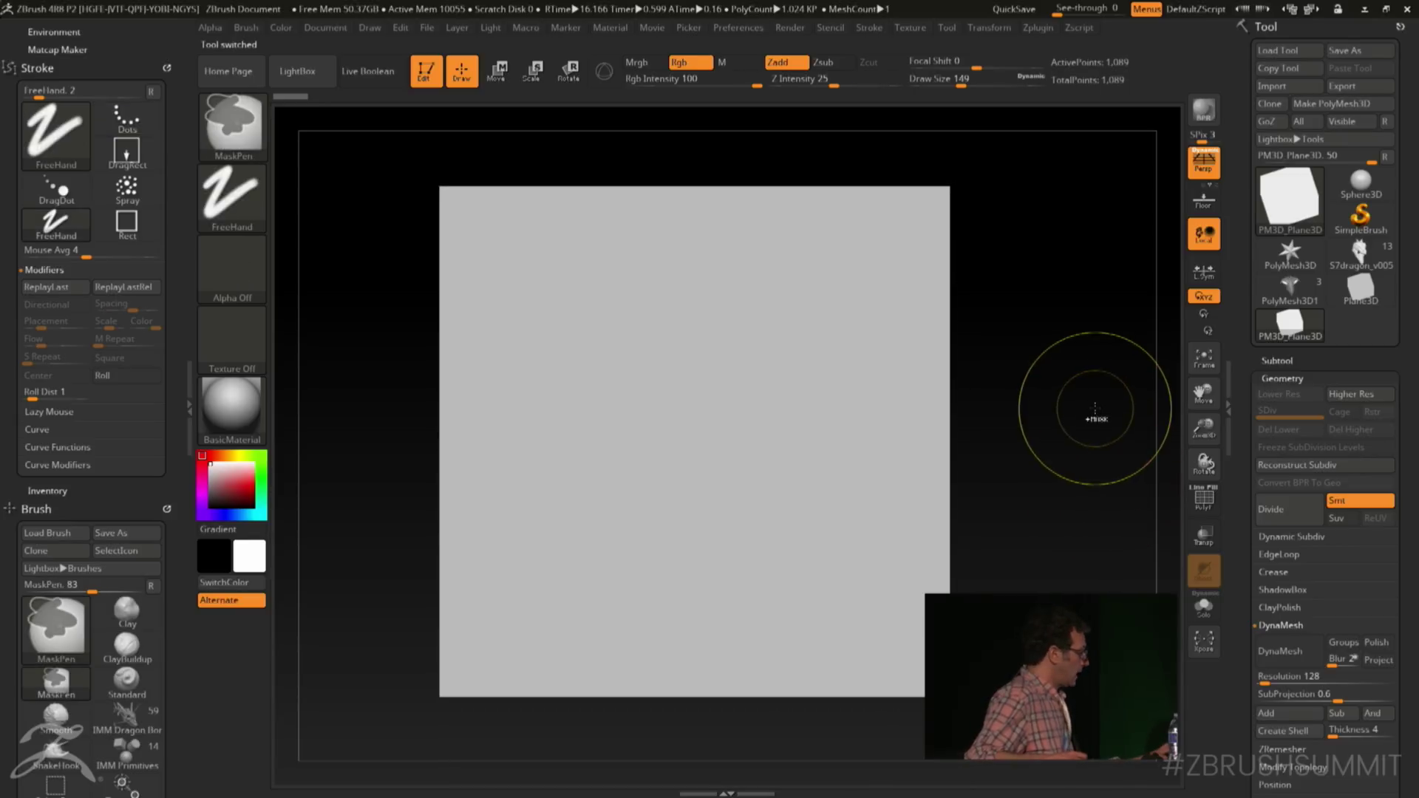
Subdivide the plane mesh repeatedly and settle on subdivision level 7
key(ctrl+d)
key(ctrl+d)
key(ctrl+d)
key(ctrl+d)
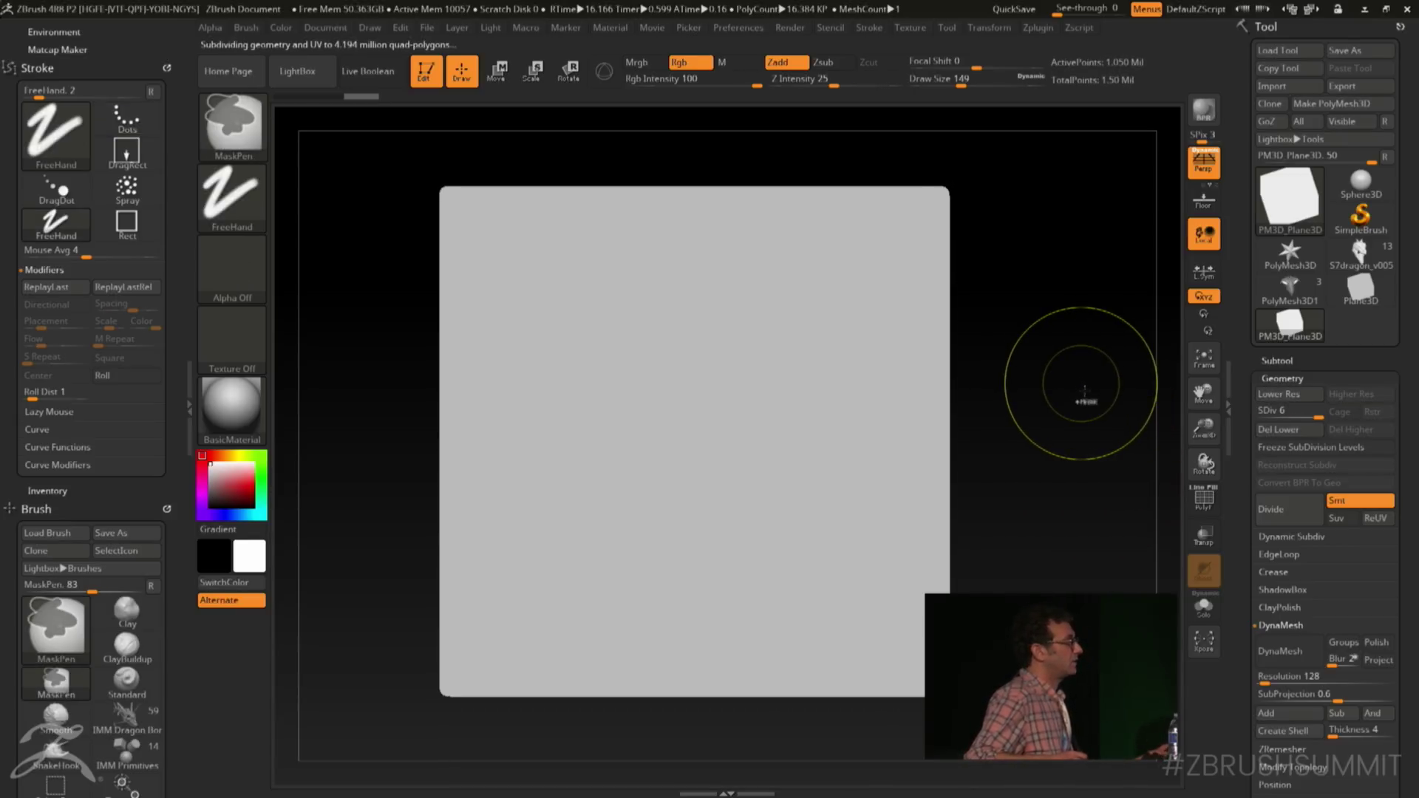
key(ctrl+d)
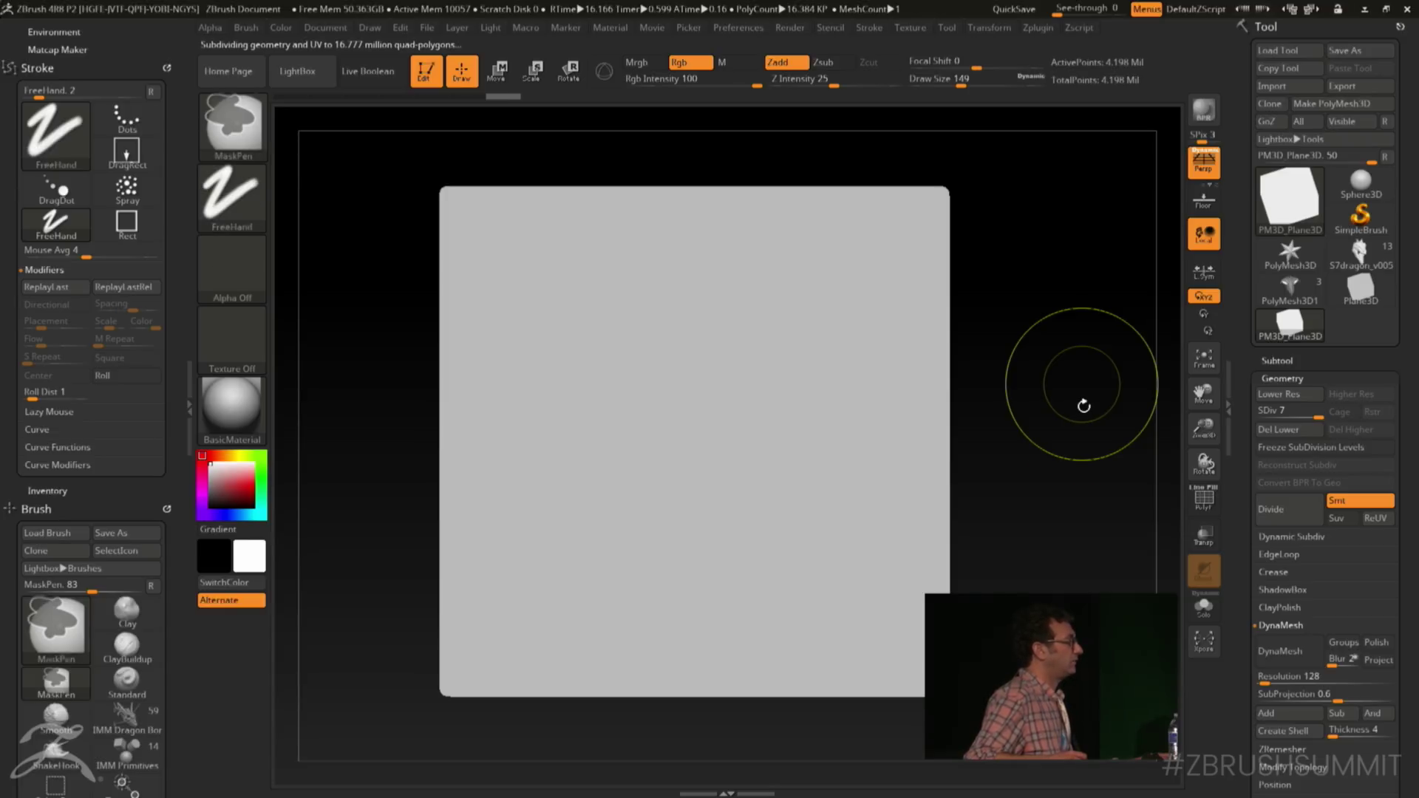
key(ctrl)
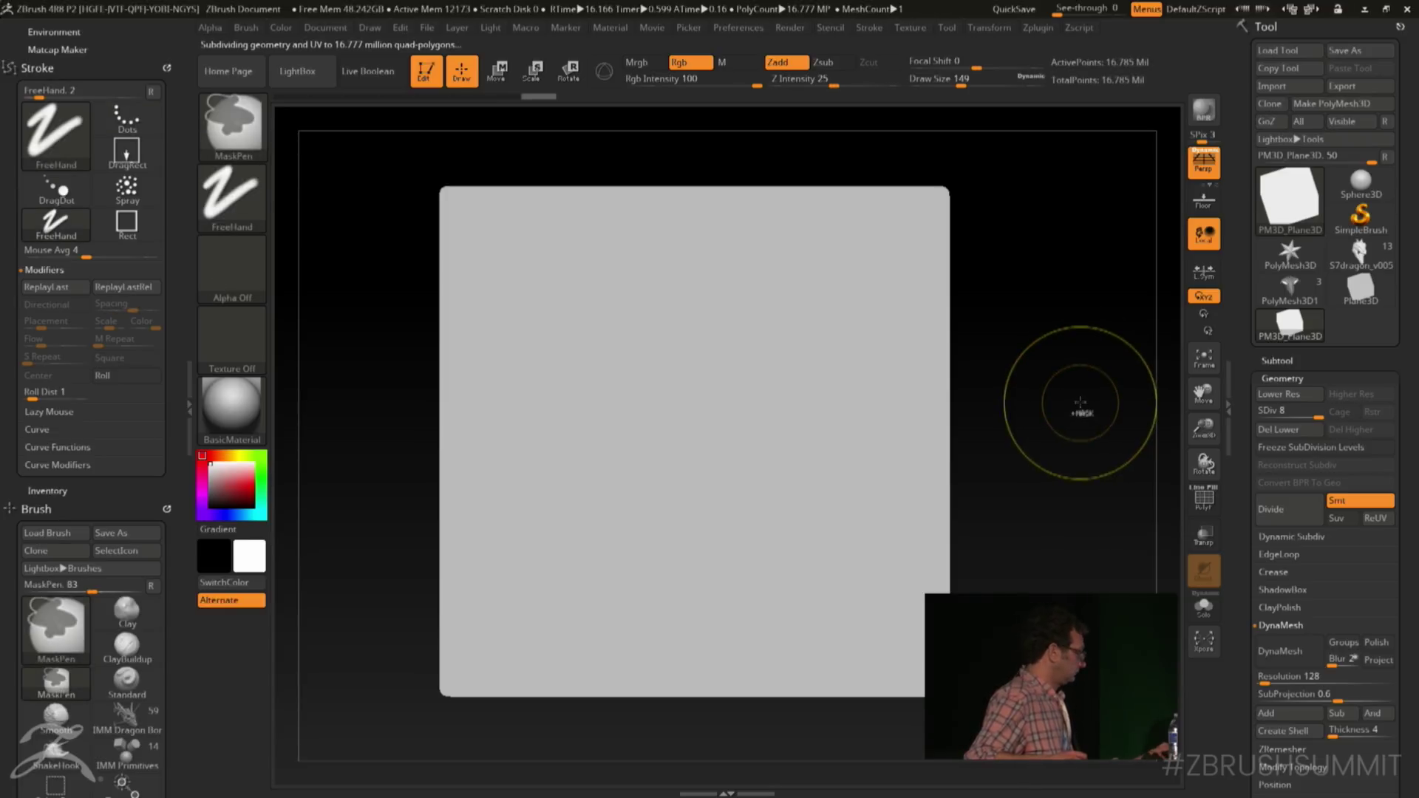
key(shift+d)
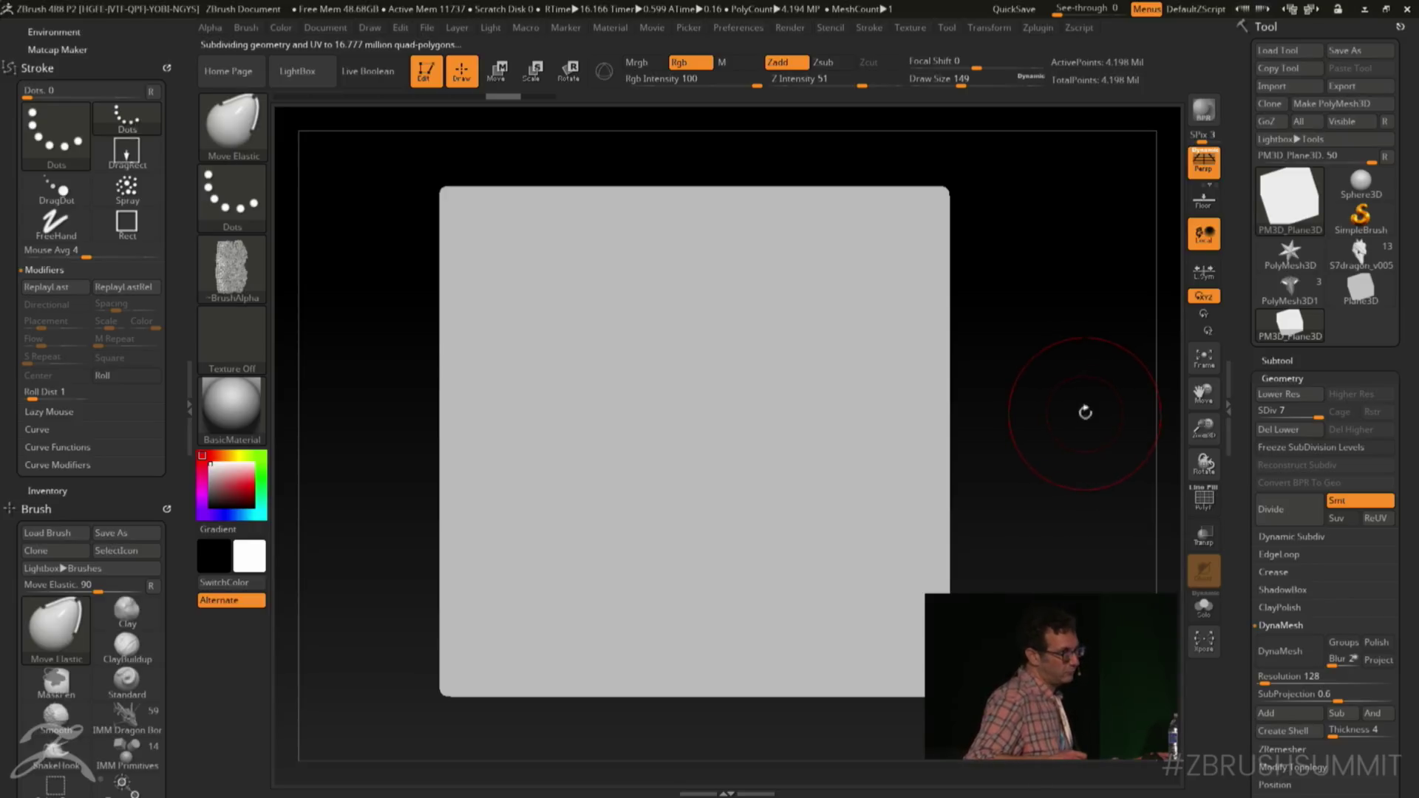
mouse_move(1081, 368)
alt+mouse_down()
mouse_move(1077, 392)
mouse_move(1059, 348)
mouse_move(1080, 387)
alt+mouse_up()
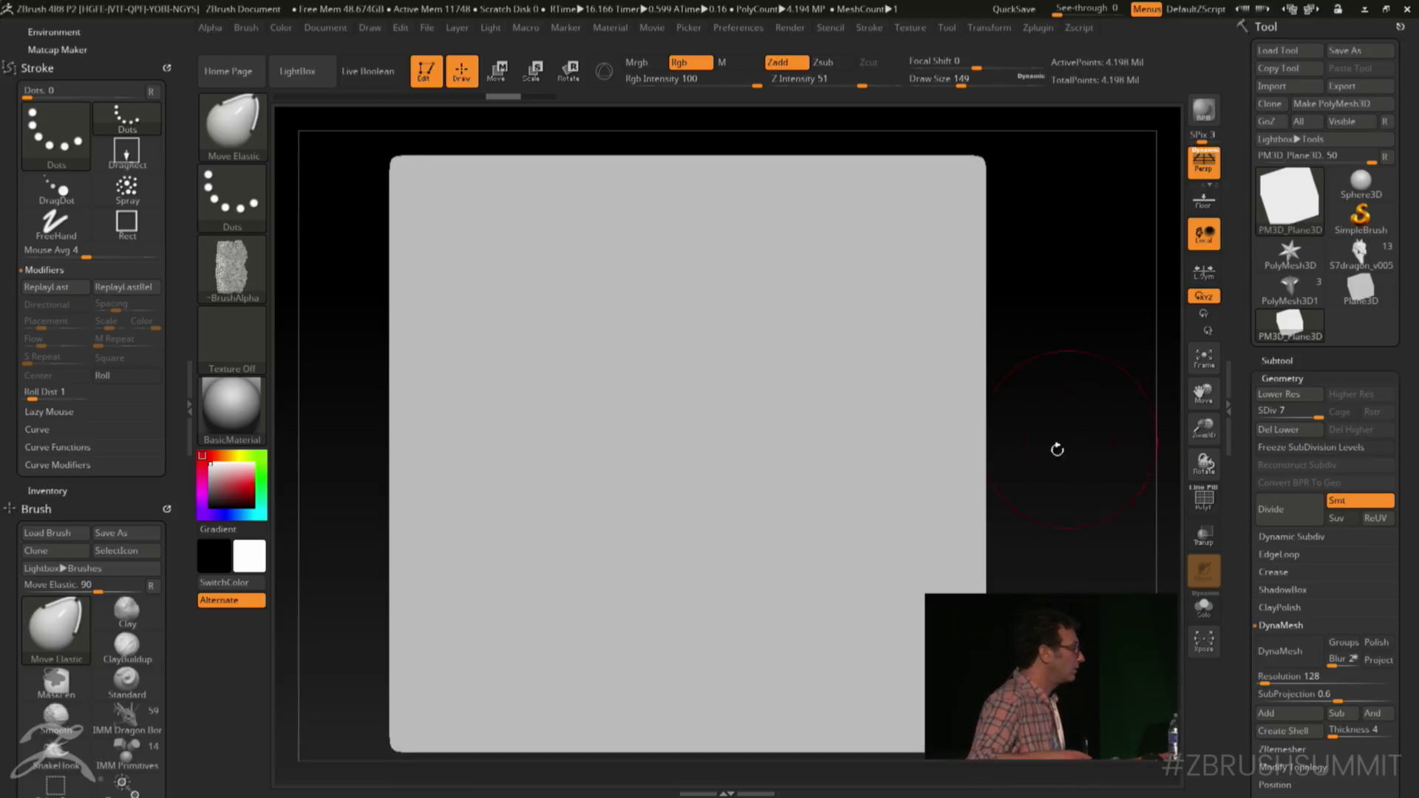
click(232, 266)
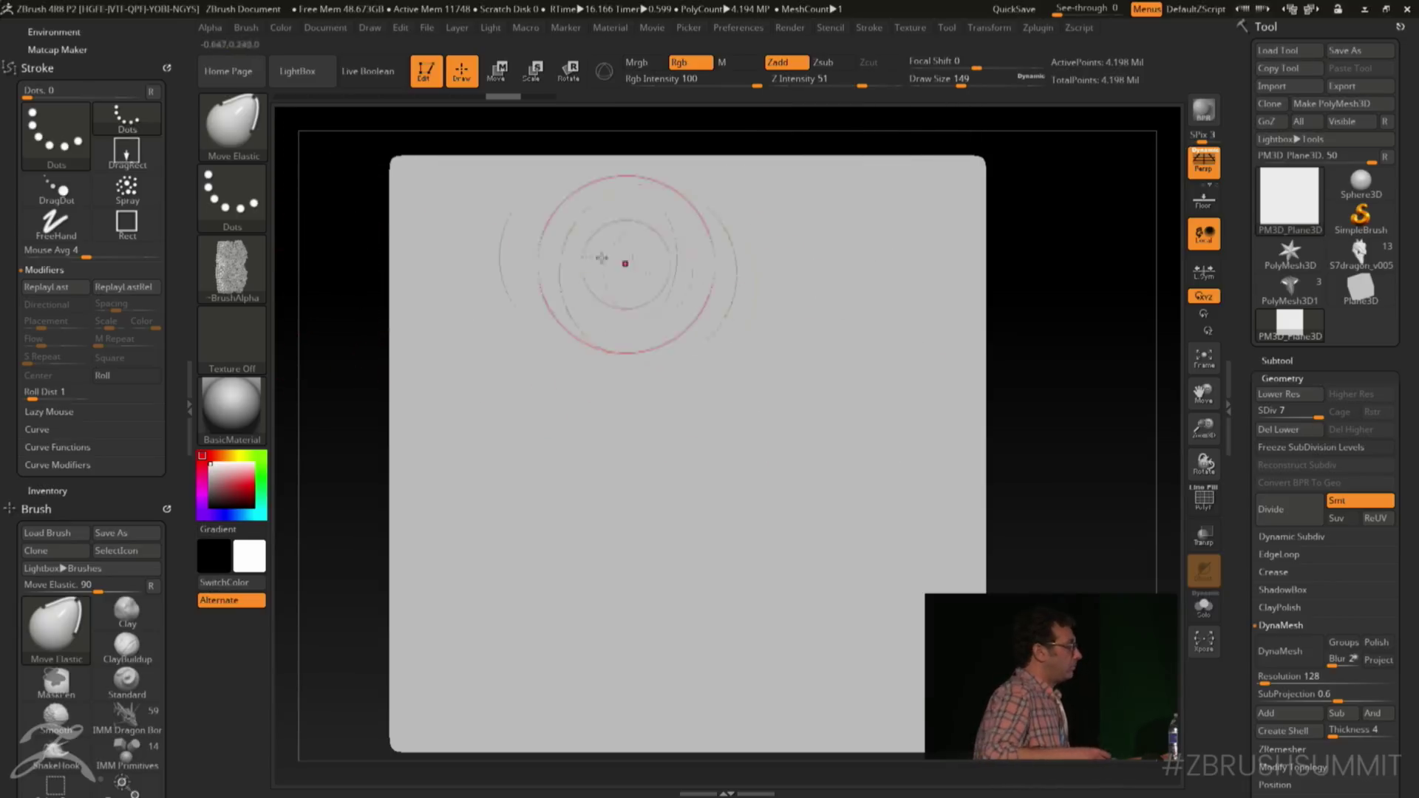
click(235, 289)
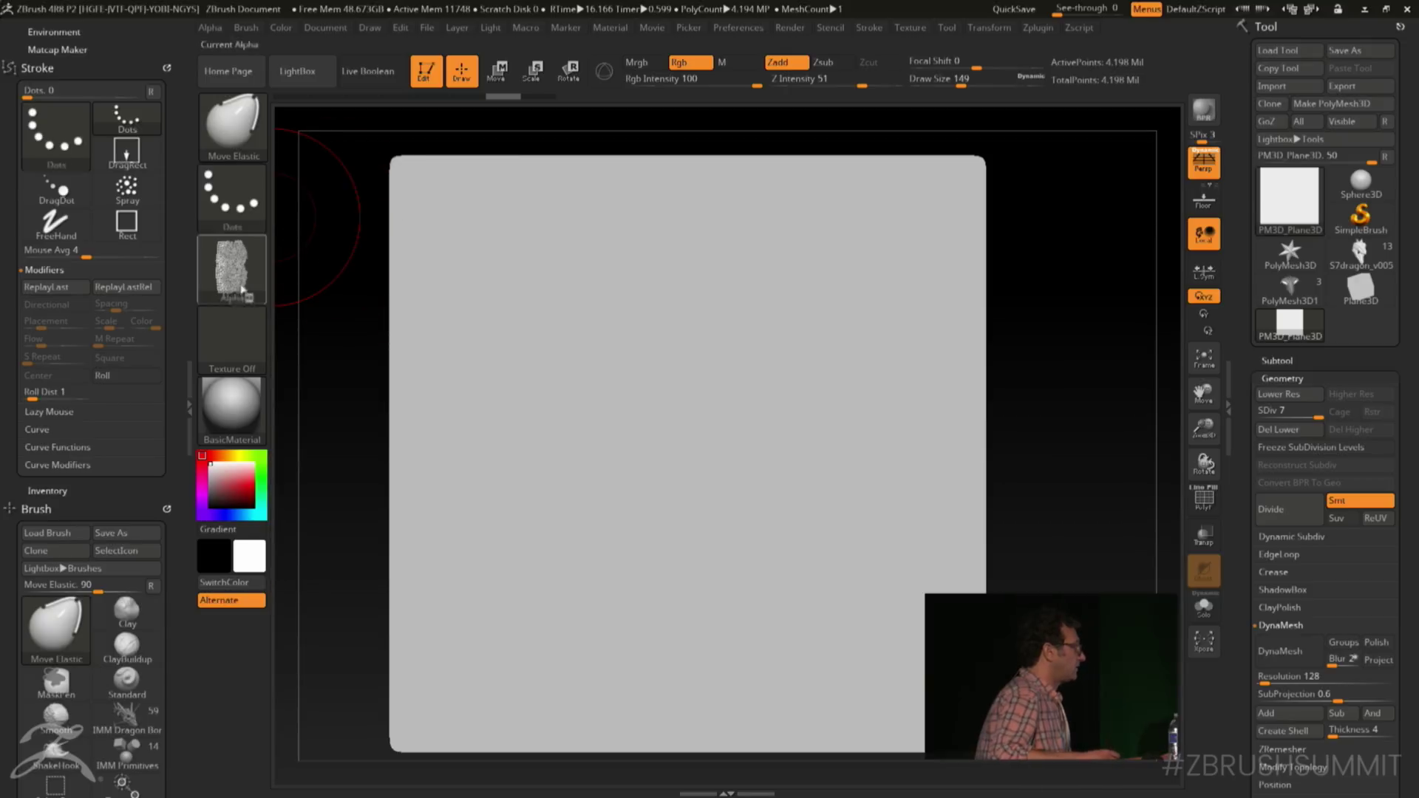
click(248, 296)
click(297, 71)
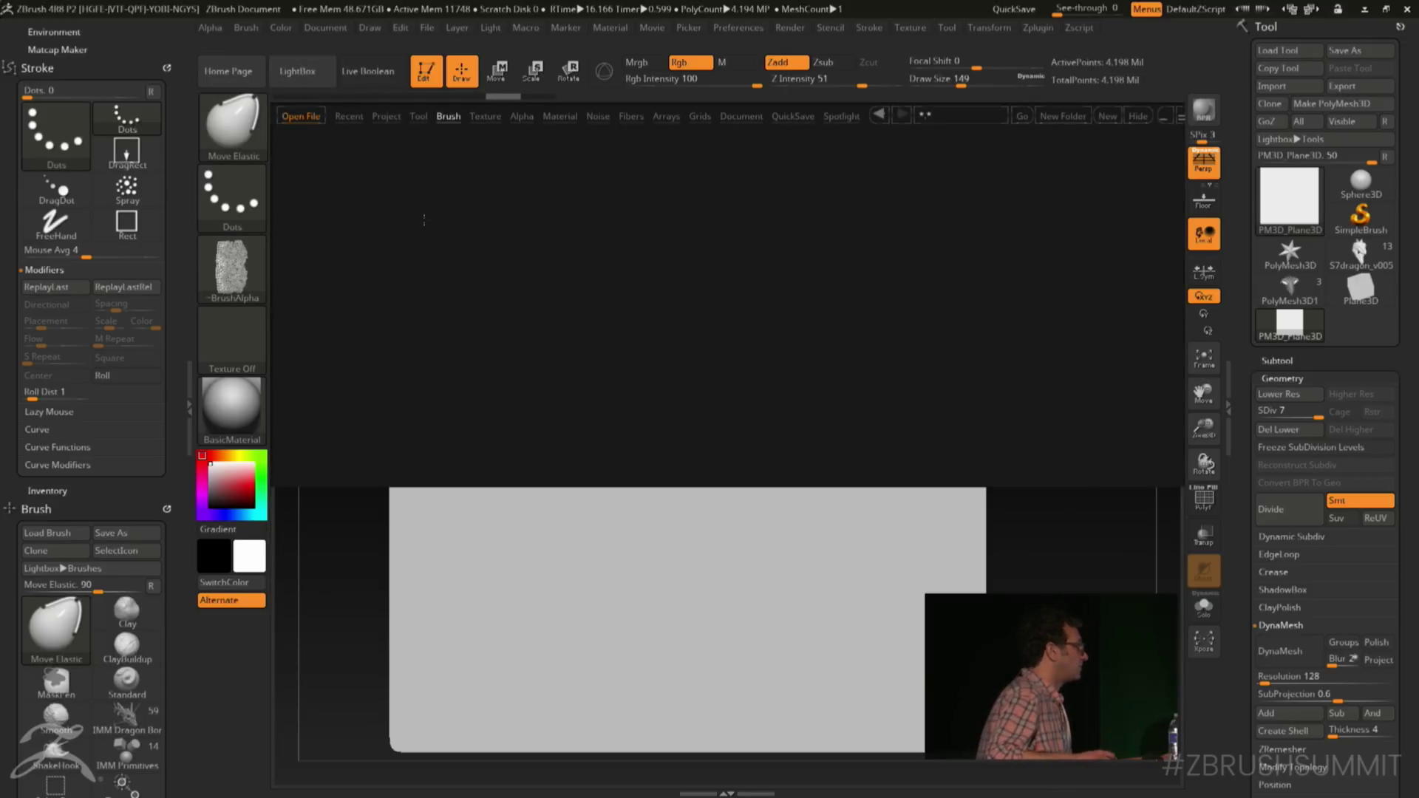
click(1135, 117)
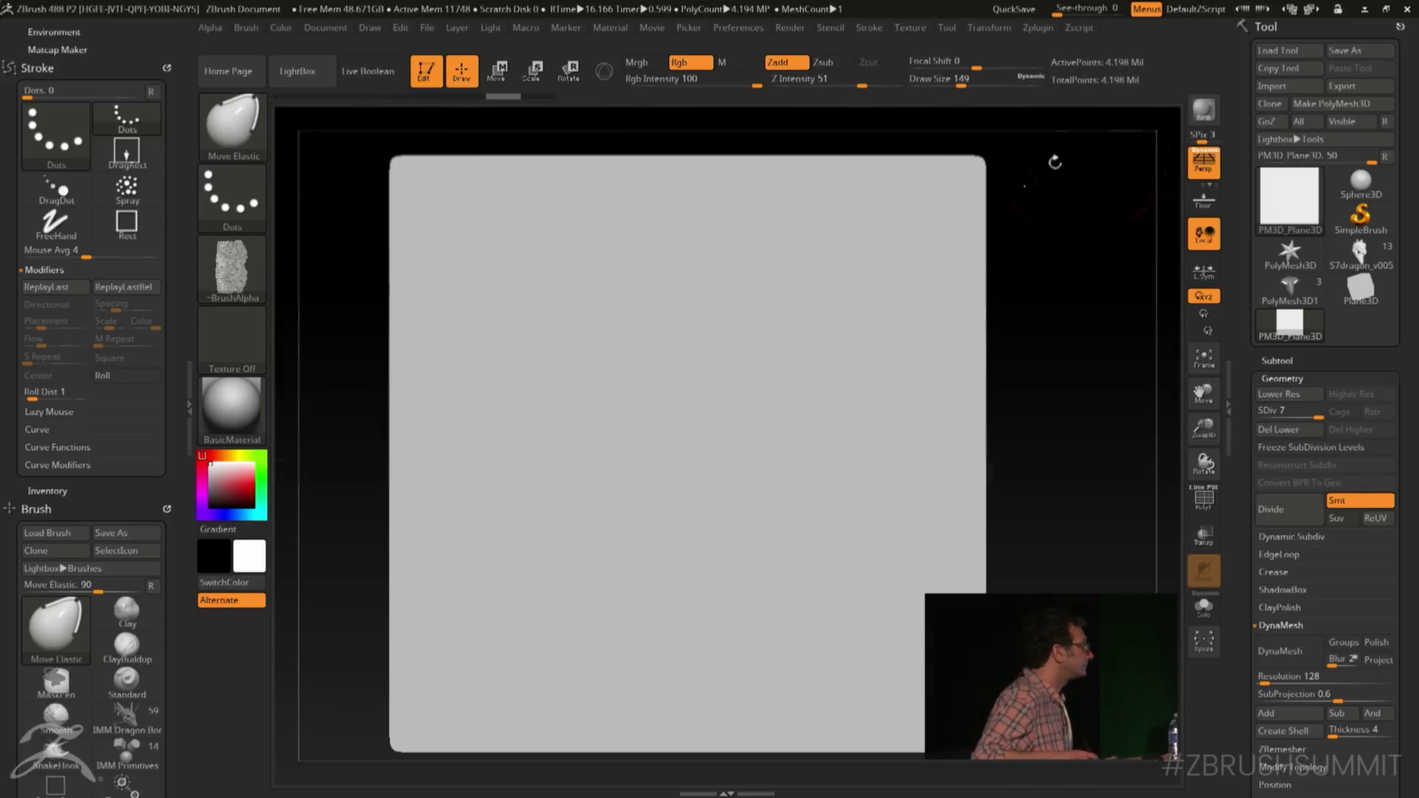
Import iguana_face.jpg from the alphas folder as the current alpha
click(233, 267)
click(311, 558)
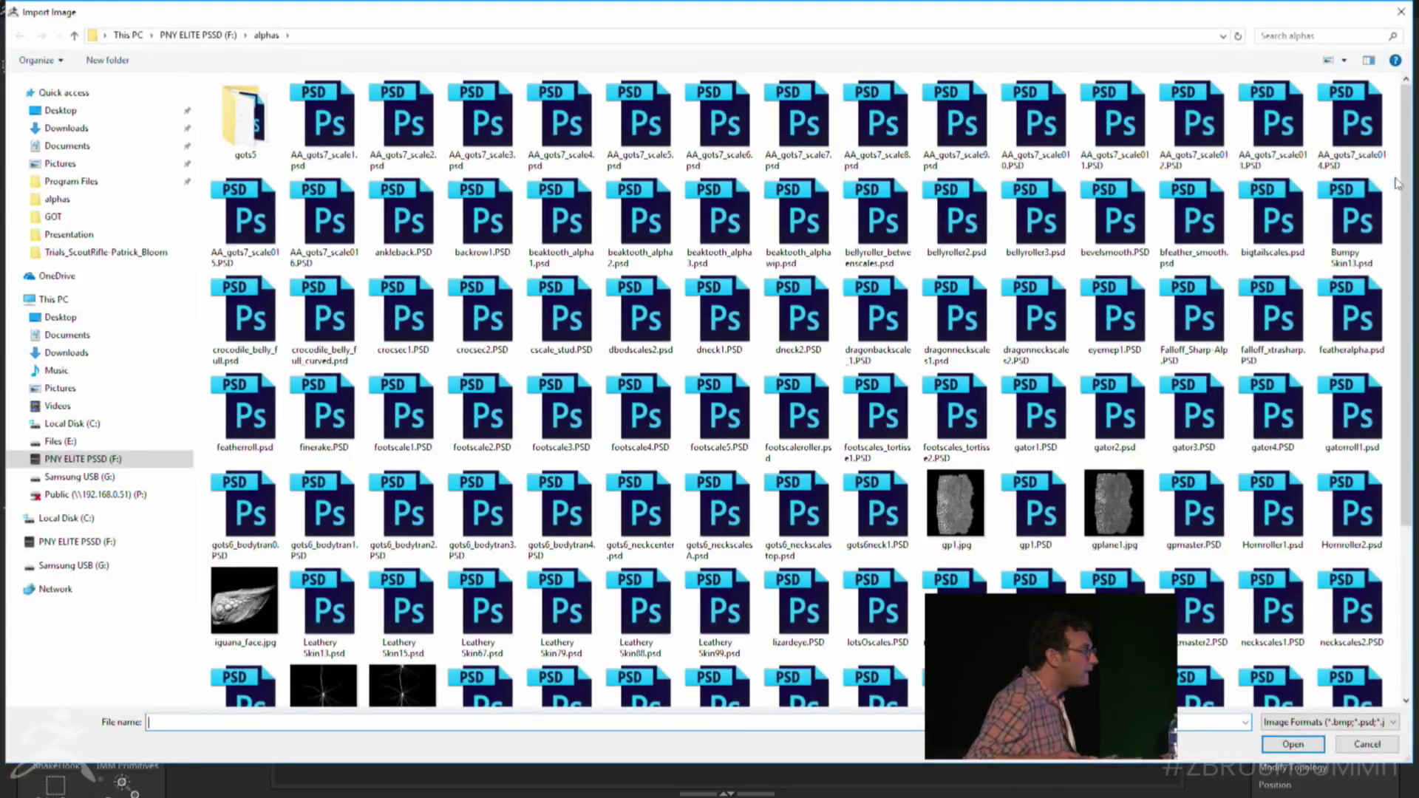
scroll(1393, 180, down, 3)
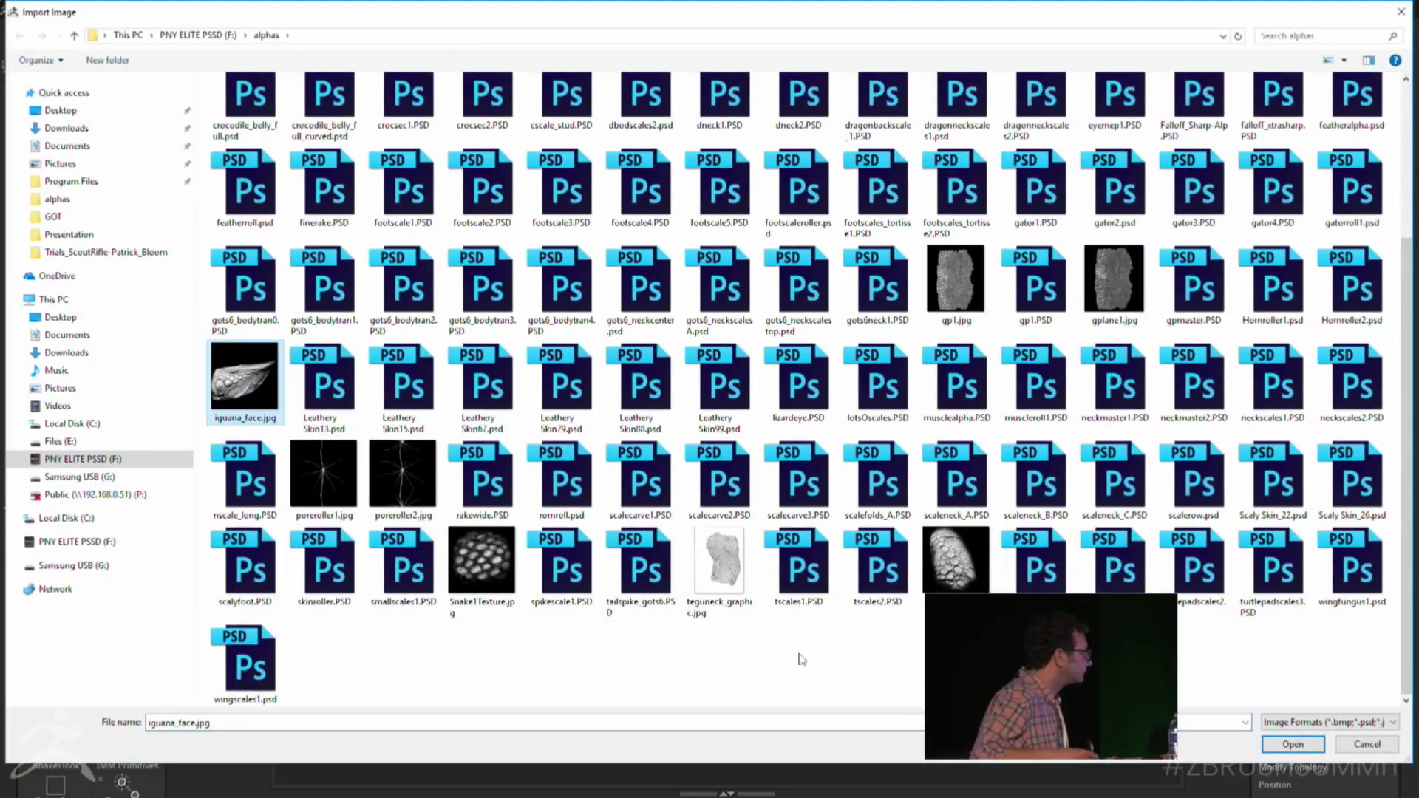
double_click(253, 371)
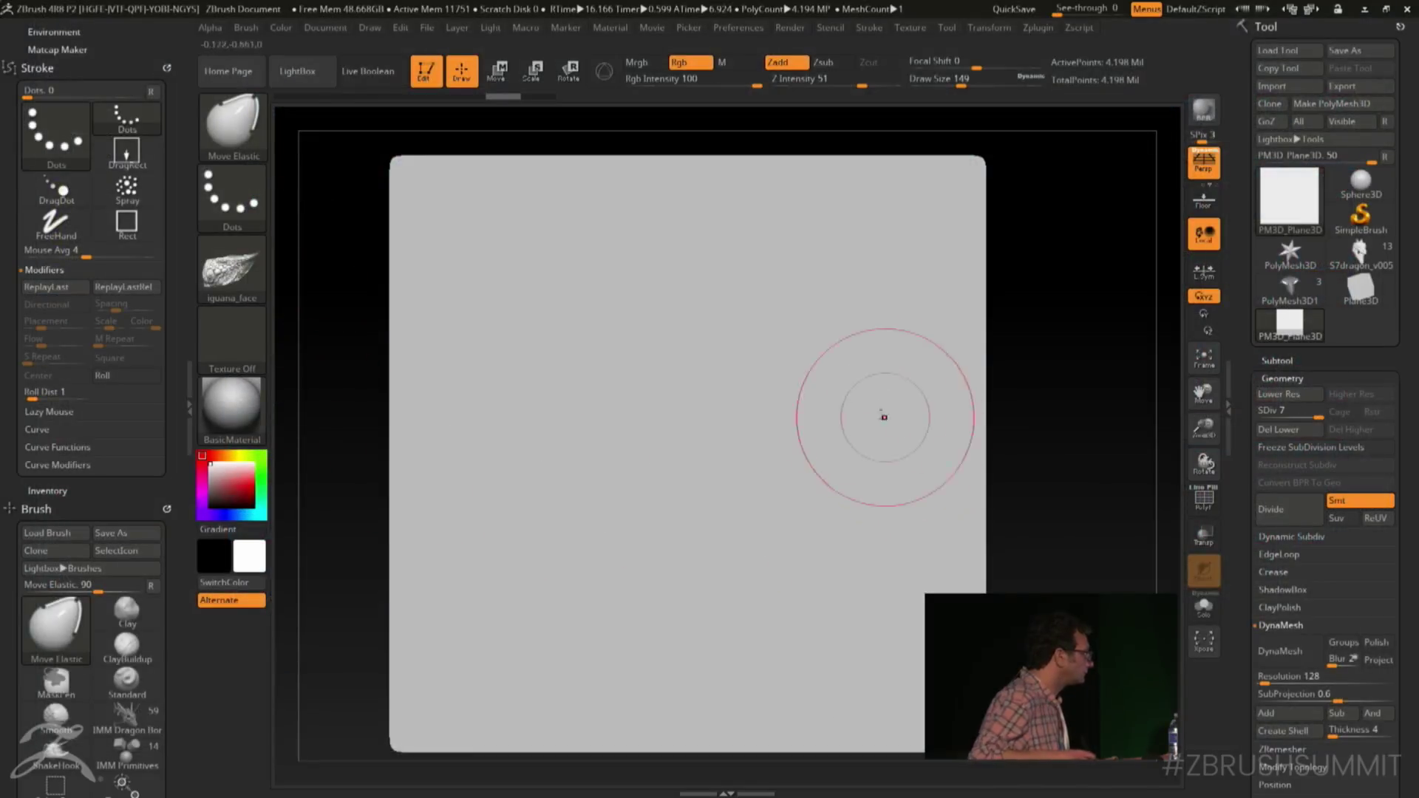
mouse_move(227, 284)
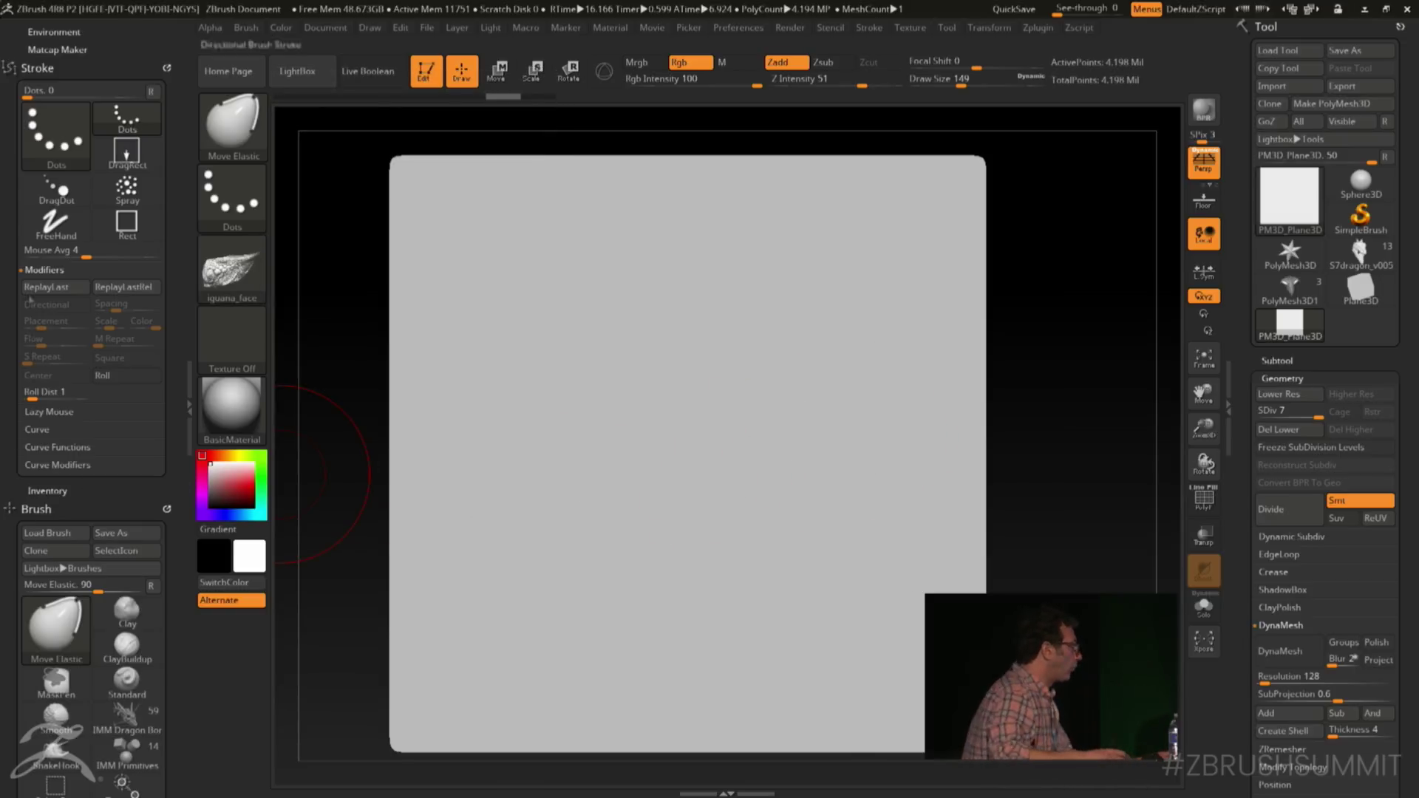
click(231, 340)
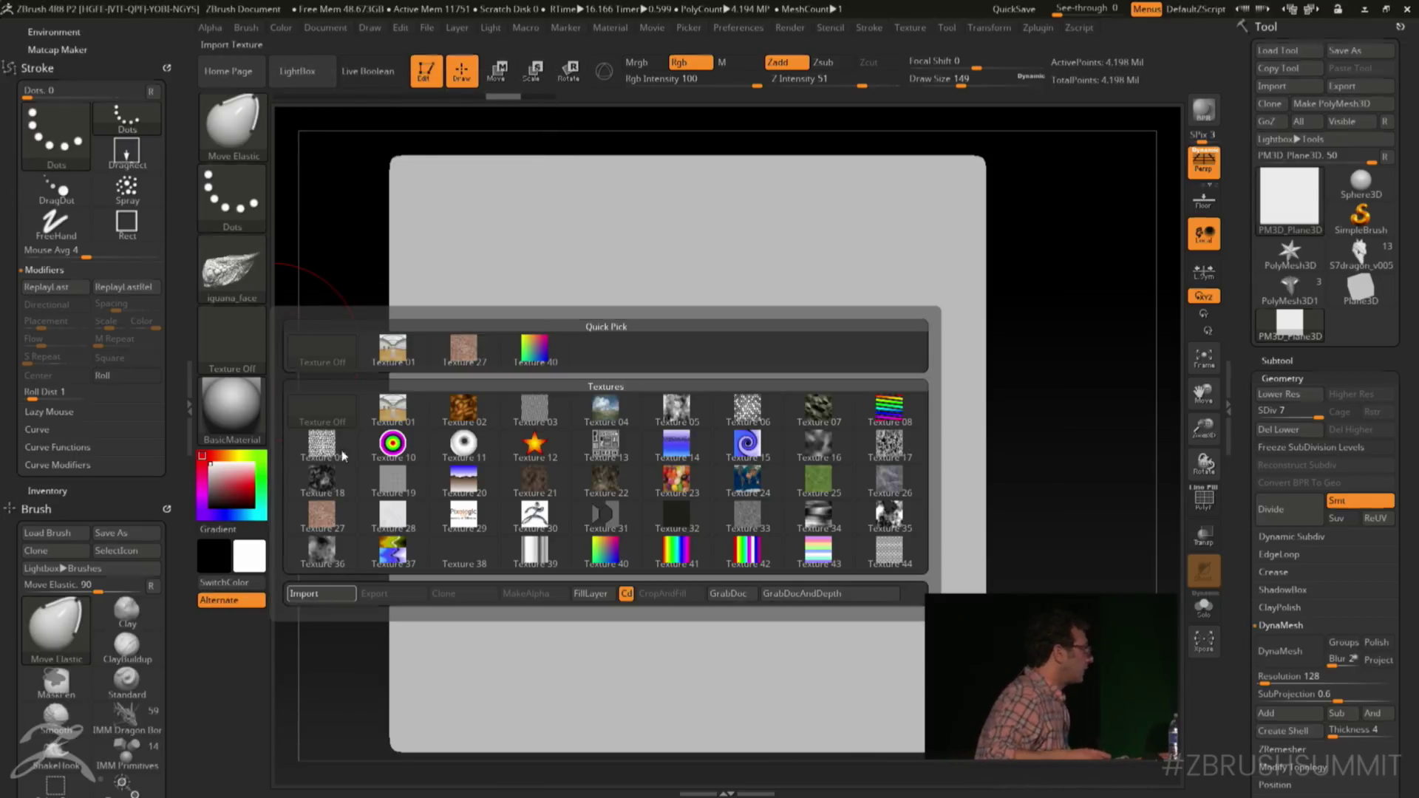
click(306, 598)
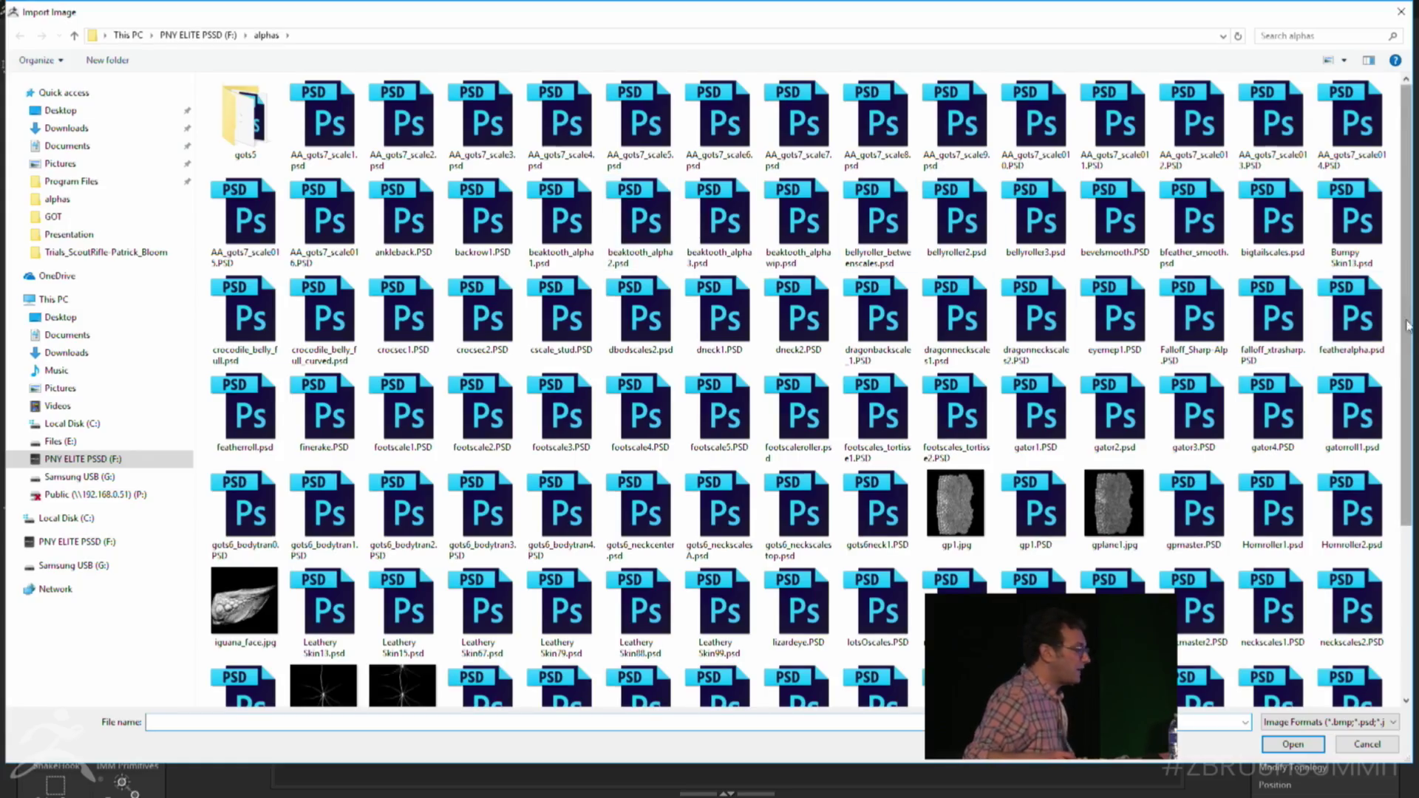
scroll(1410, 523, down, 3)
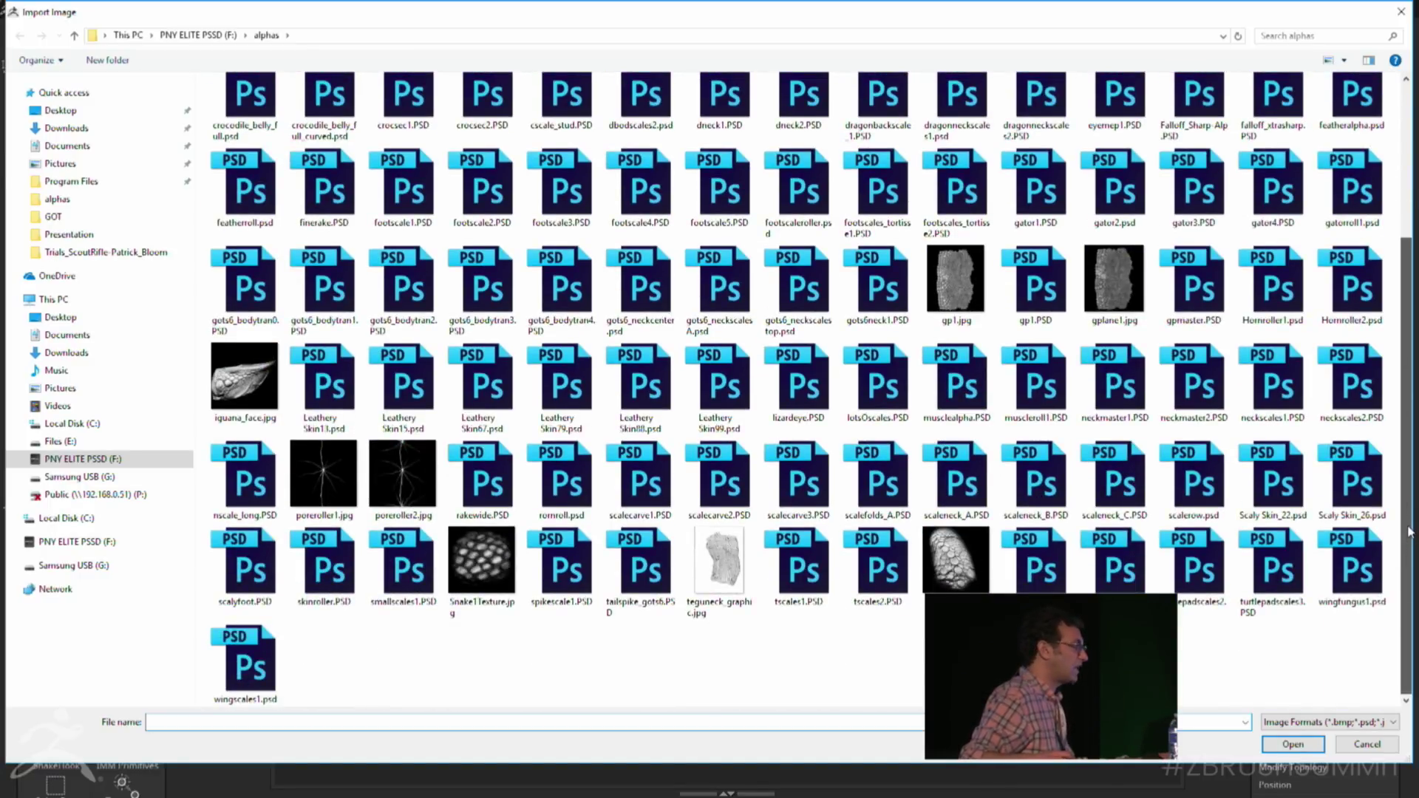
scroll(1394, 266, up, 5)
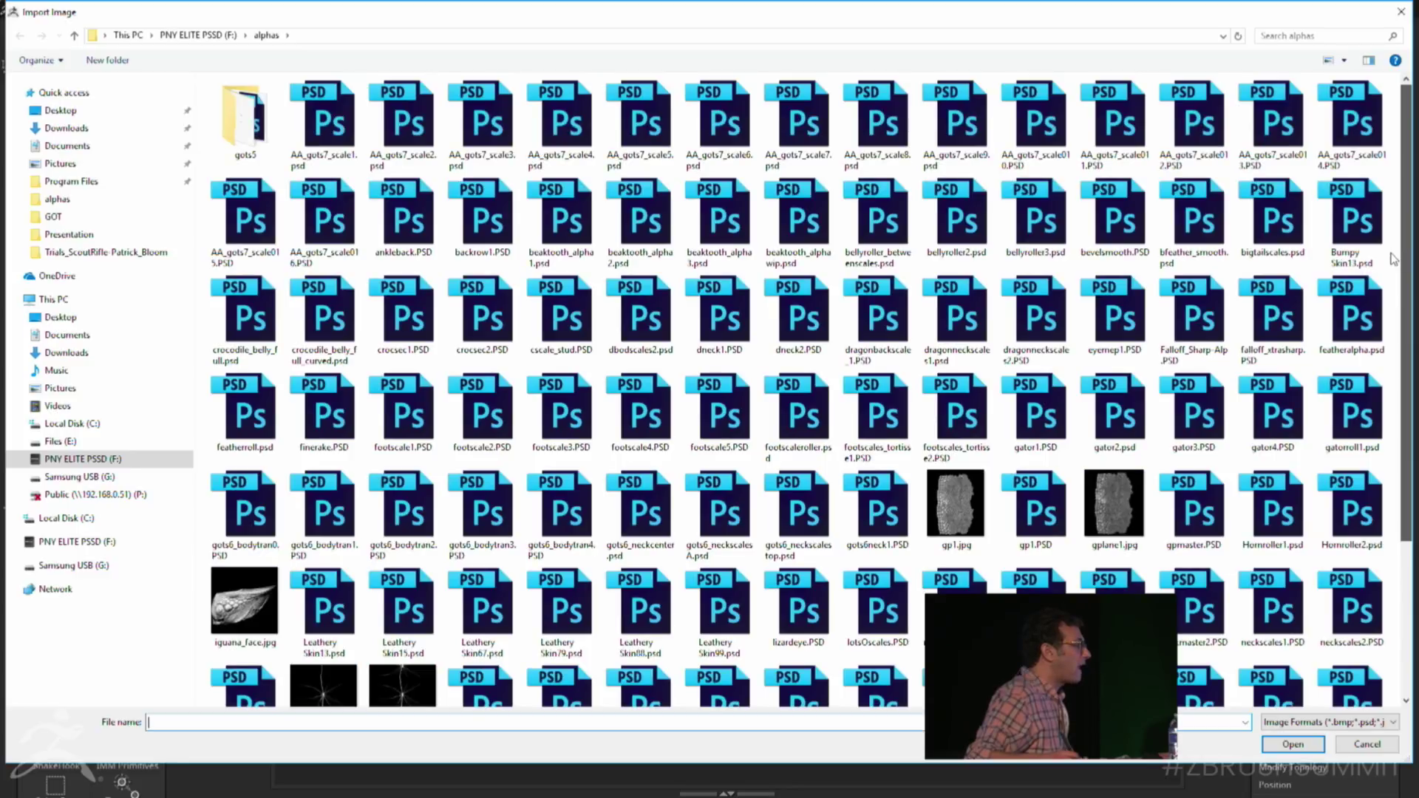
scroll(1382, 207, down, 1)
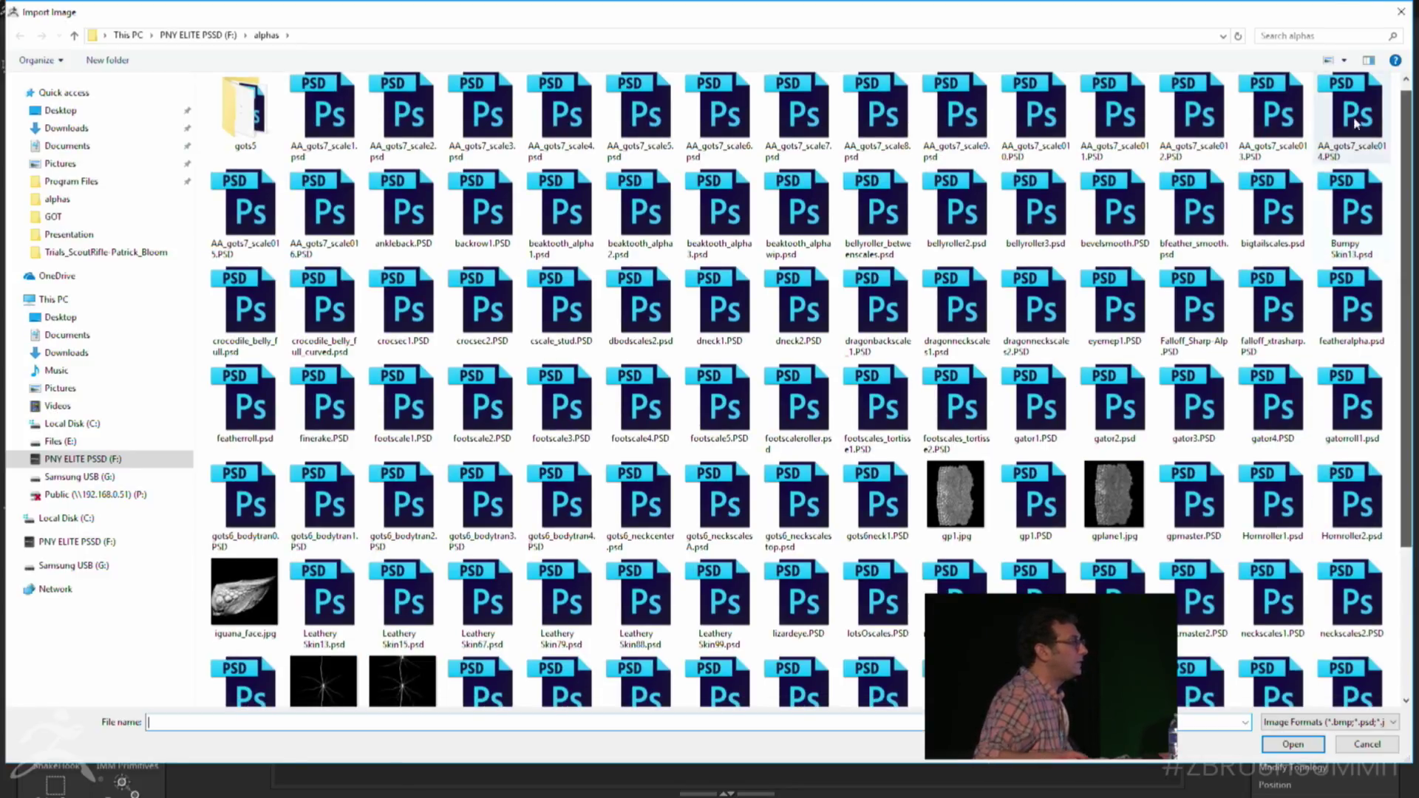
key(Escape)
Make the scaly skin alpha ~BrushAlpha the current alpha again
click(231, 270)
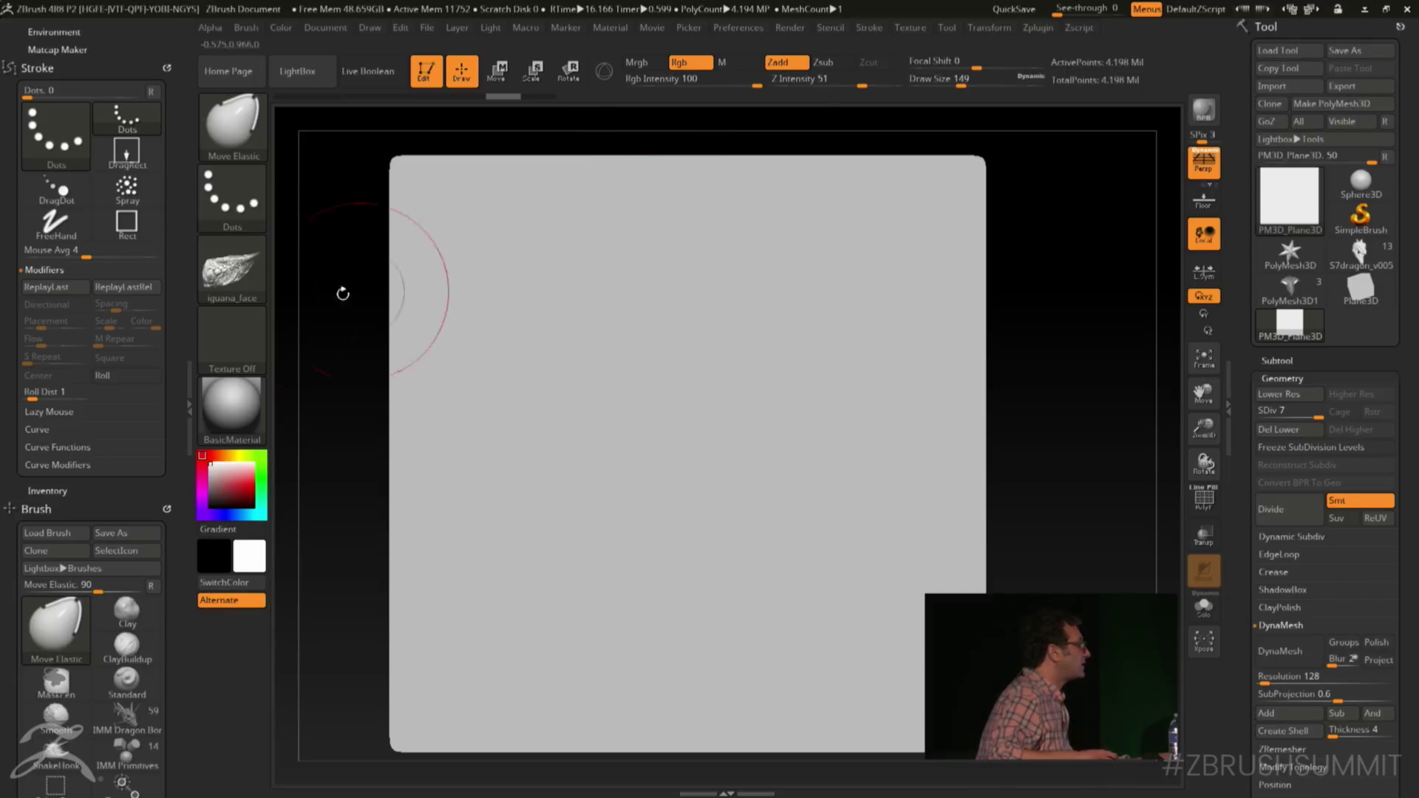
click(264, 269)
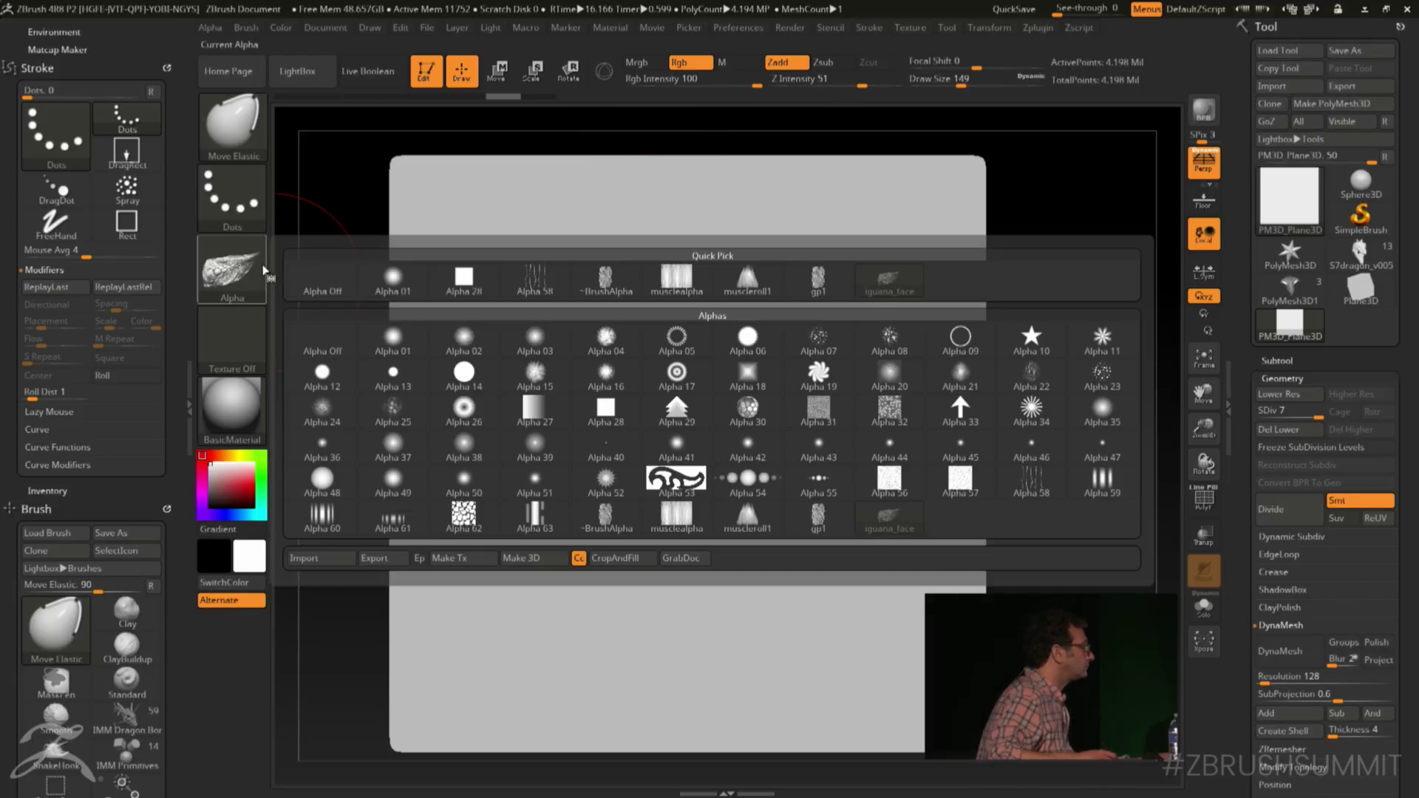
click(252, 279)
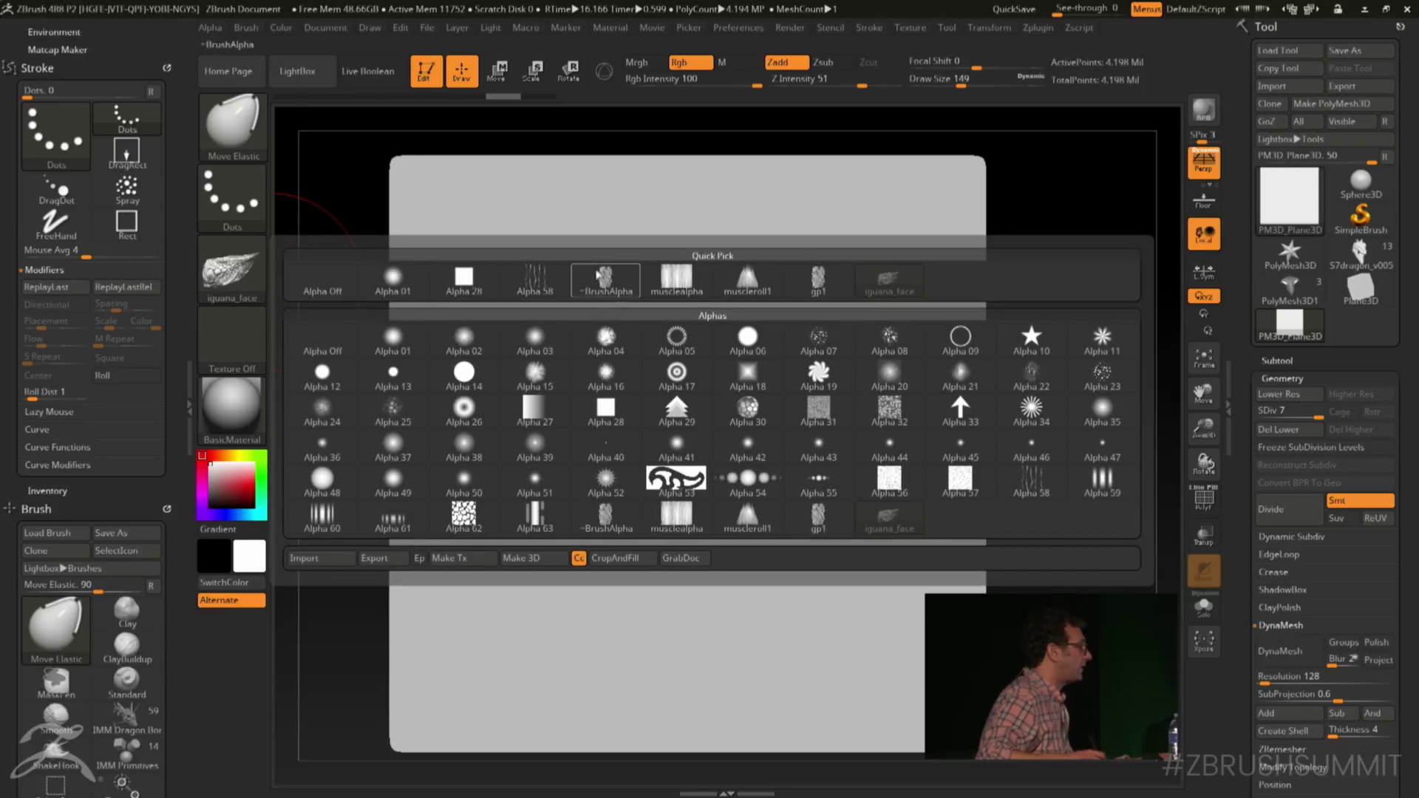
click(605, 279)
Make a texture from the ~BrushAlpha alpha and add it to Spotlight, with LightBox closed
alt+drag(1135, 430, 1117, 407)
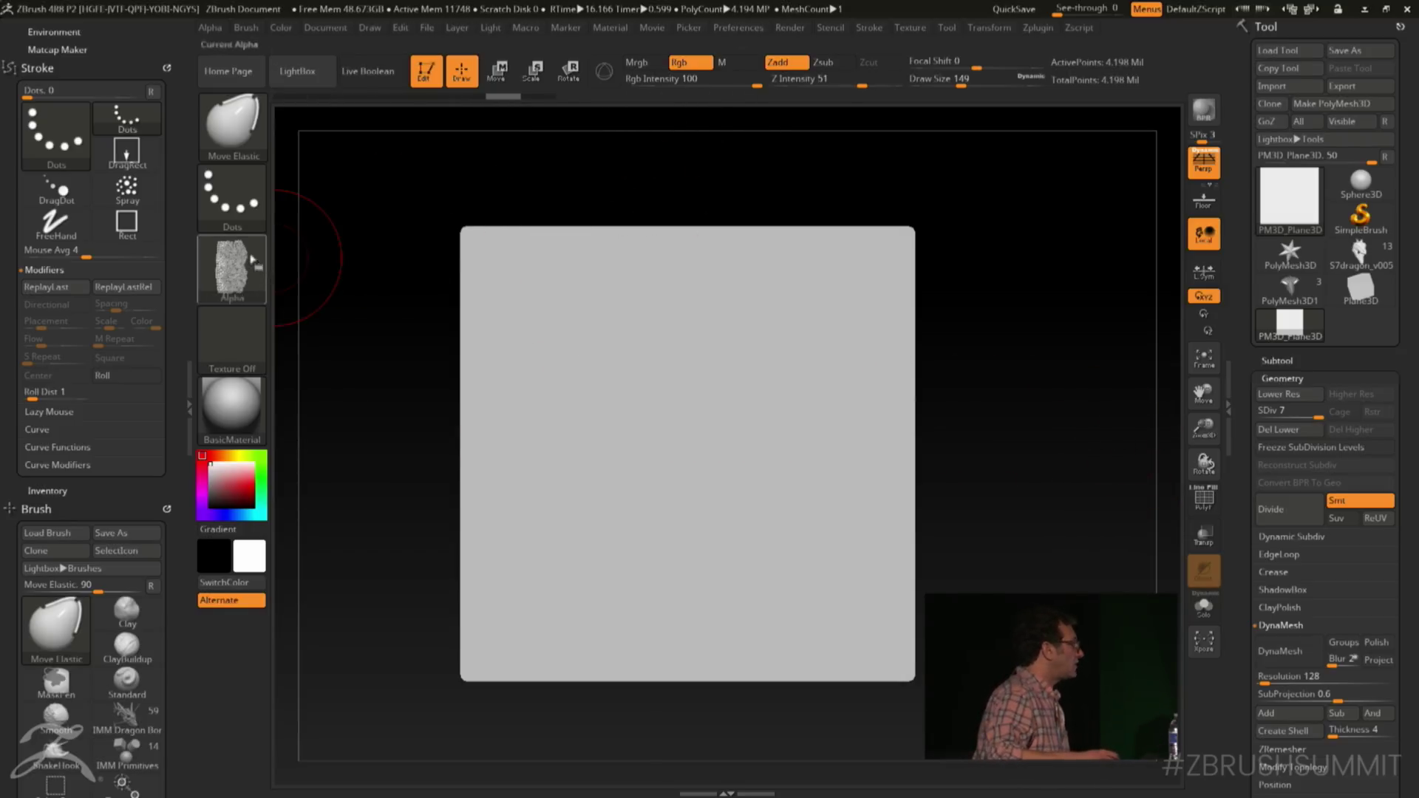
click(232, 268)
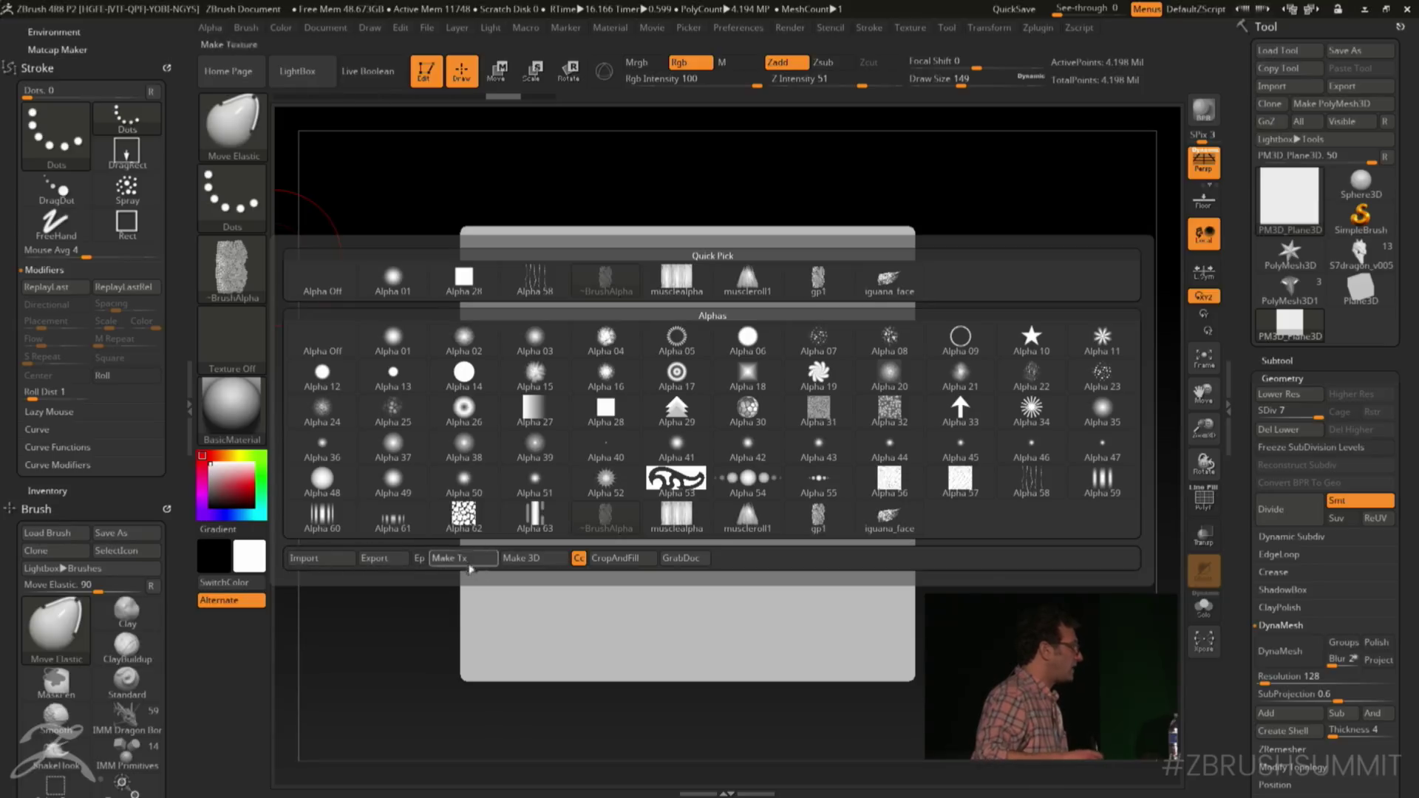
click(467, 565)
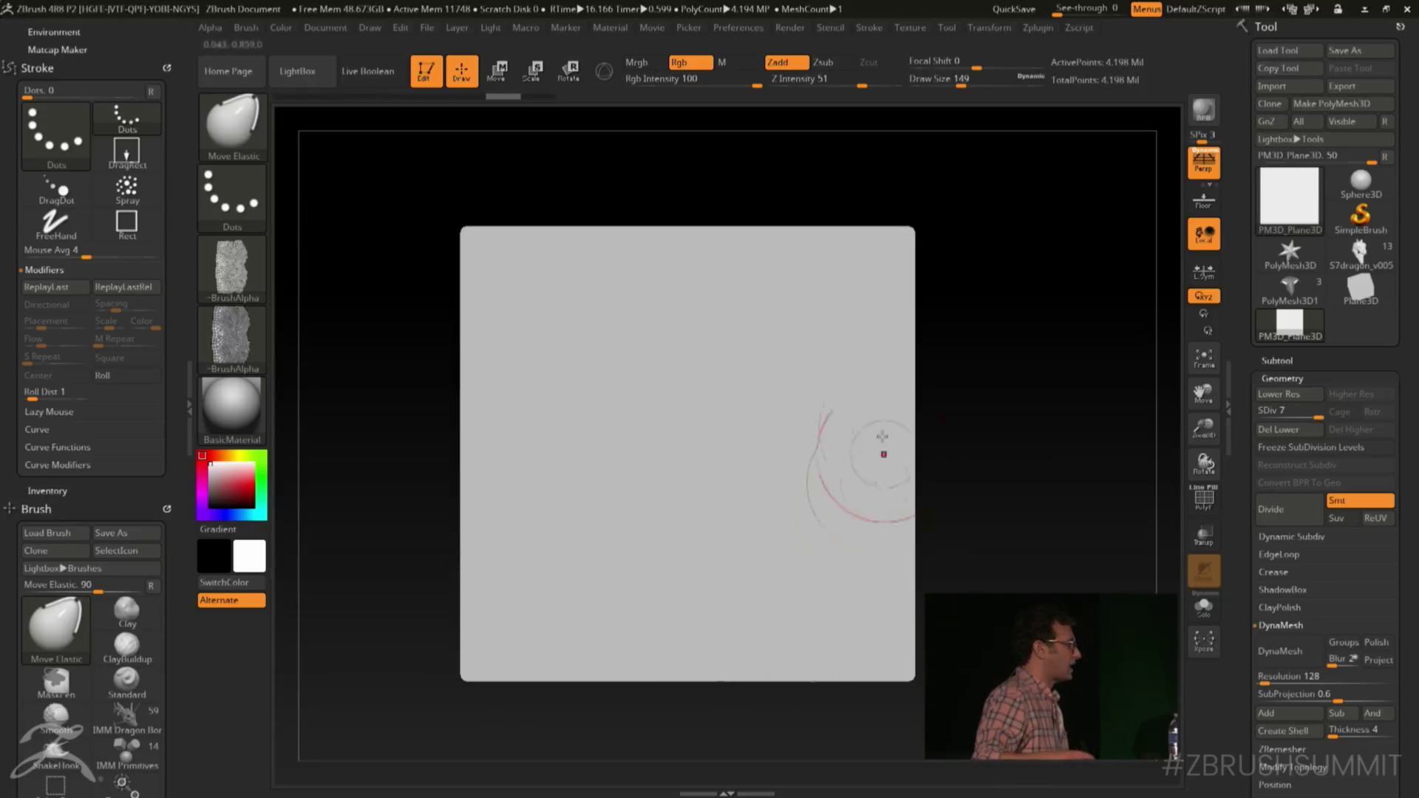
click(902, 29)
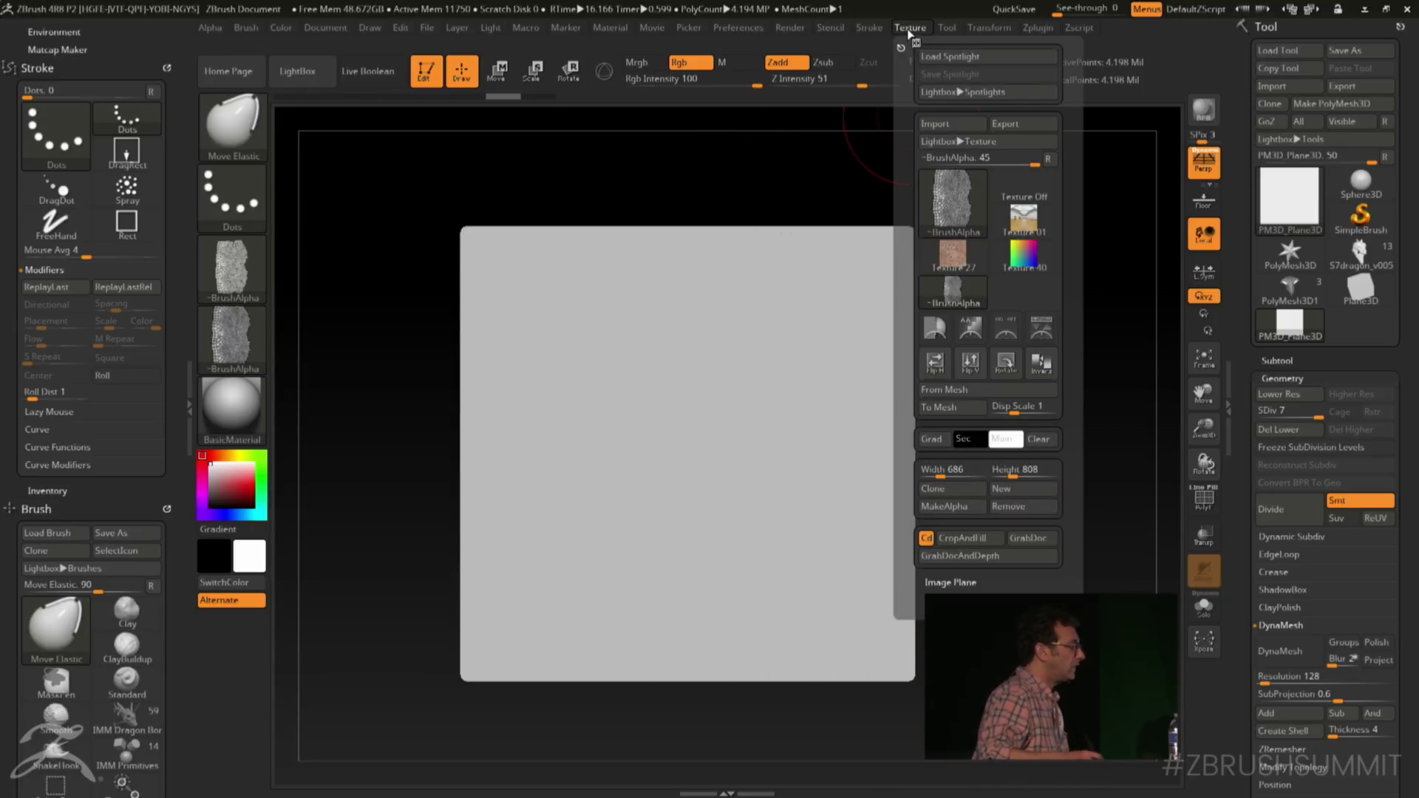
click(1049, 330)
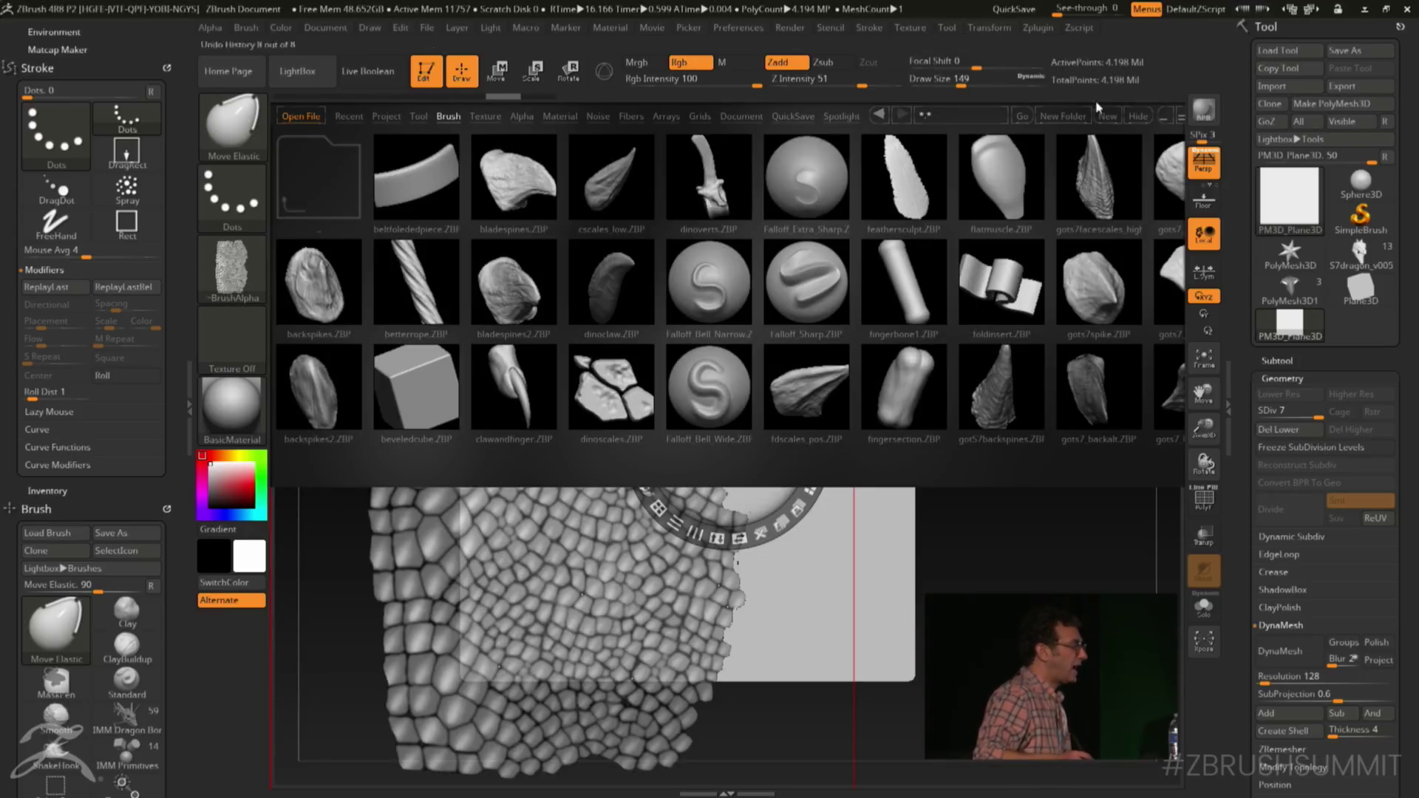
key(comma)
Move the Spotlight scale image across the plane and activate the Nudge tool on the Spotlight dial
mouse_move(778, 462)
mouse_down()
mouse_move(811, 445)
mouse_move(1102, 421)
mouse_move(1042, 499)
mouse_up()
click(898, 504)
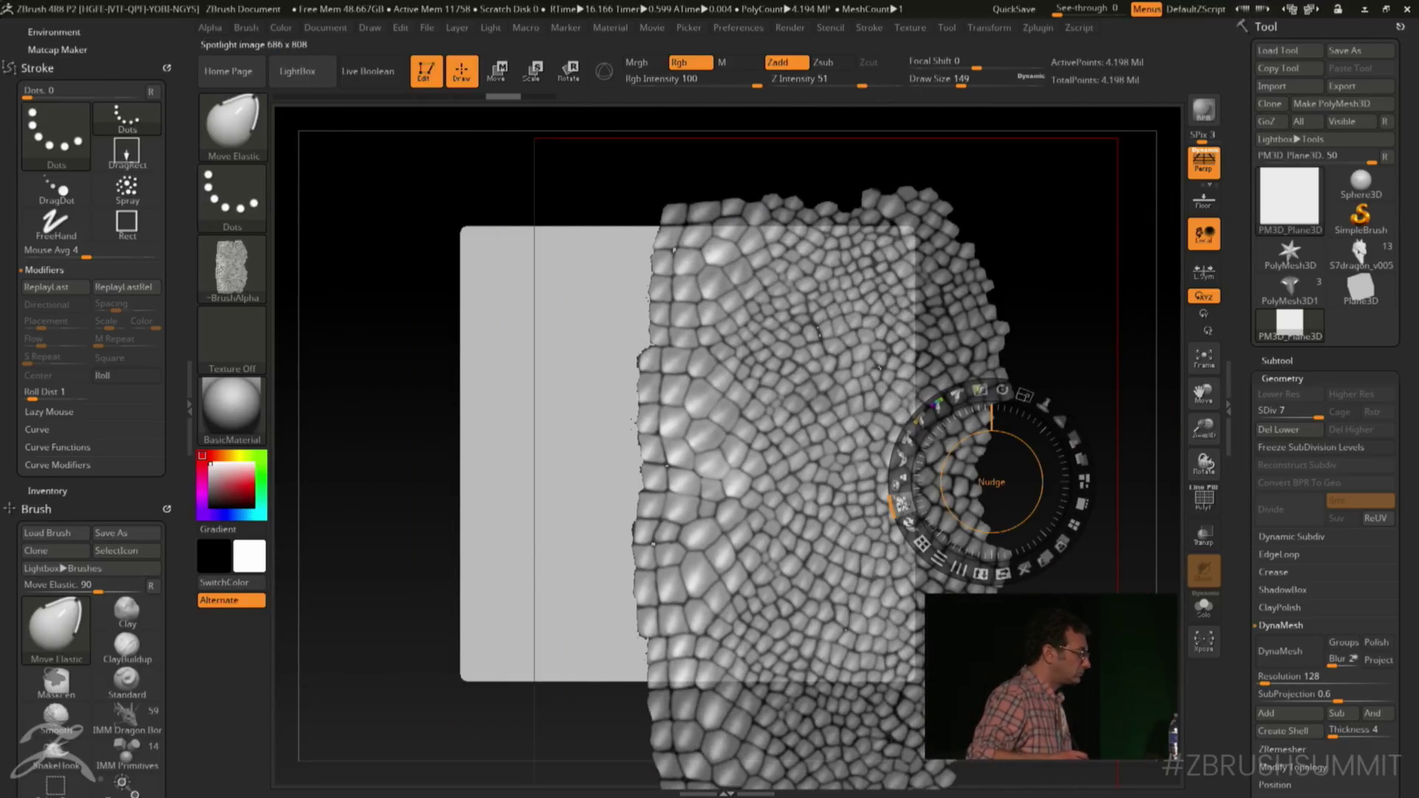
drag(931, 449, 909, 442)
click(880, 475)
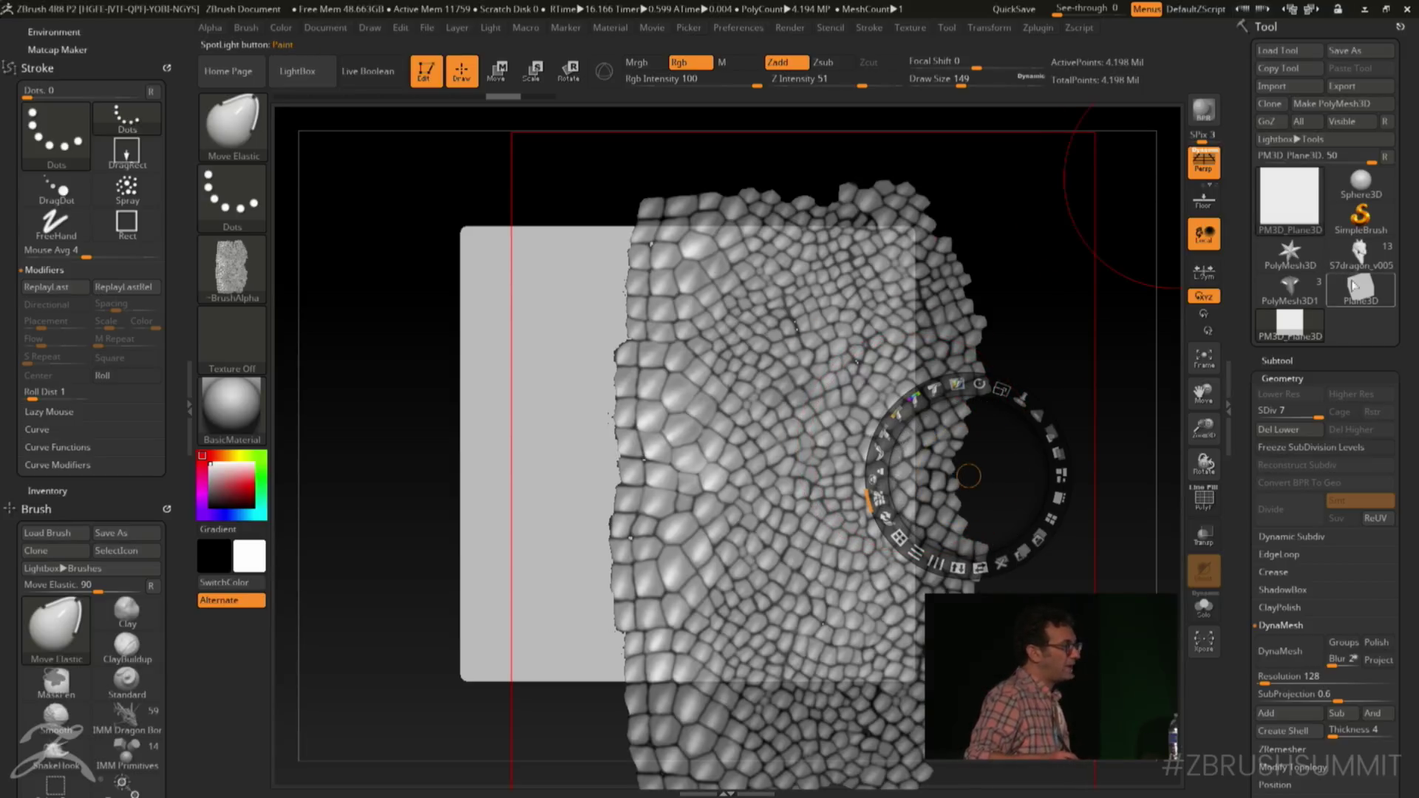
Switch to the dragon model PolyMesh3D1, hide the Spotlight image and turn the model to show the chest and shoulder muscles
click(1311, 301)
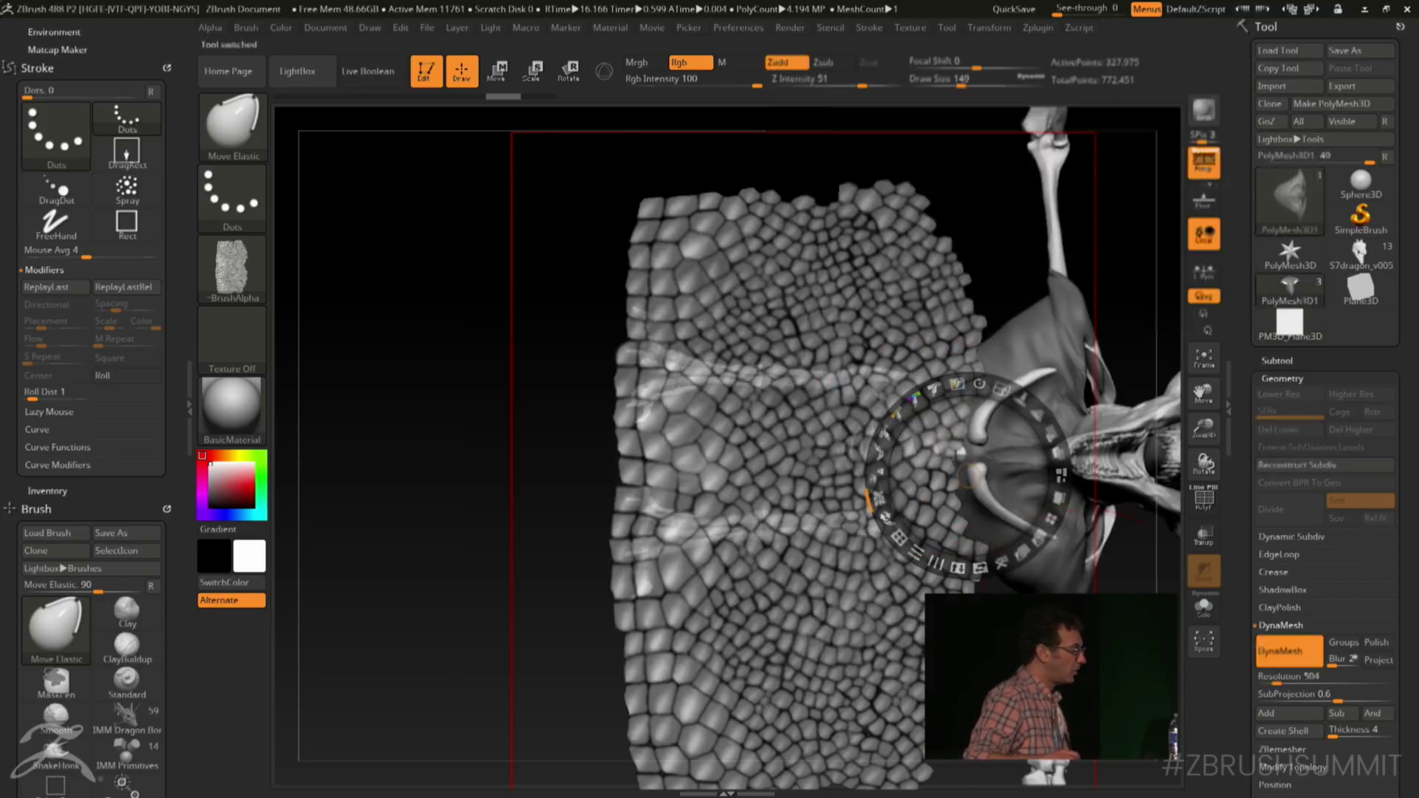
drag(1087, 303, 1049, 406)
key(shift+z)
drag(912, 326, 724, 399)
mouse_move(983, 348)
mouse_down()
mouse_move(1007, 357)
mouse_move(762, 517)
mouse_up()
key(space)
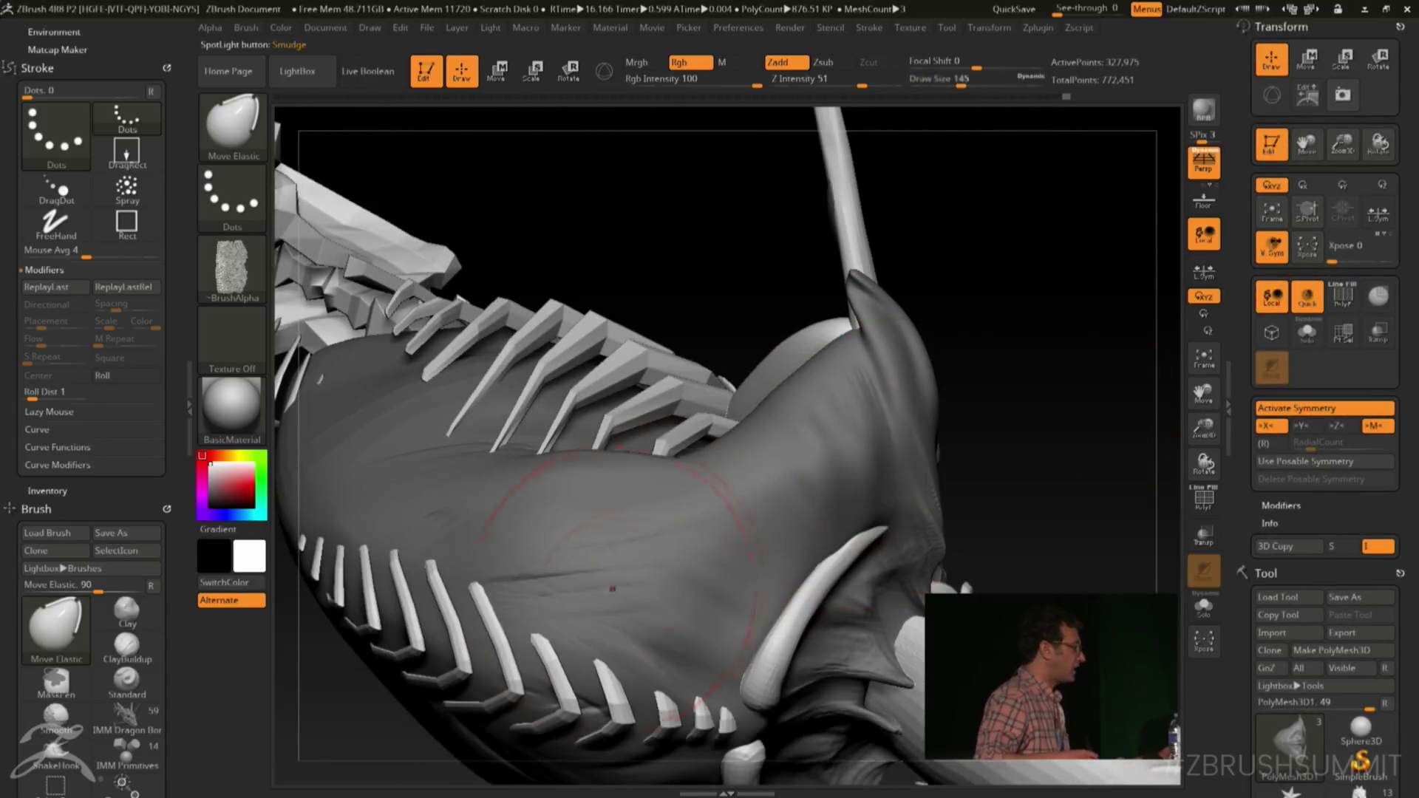
key(shift)
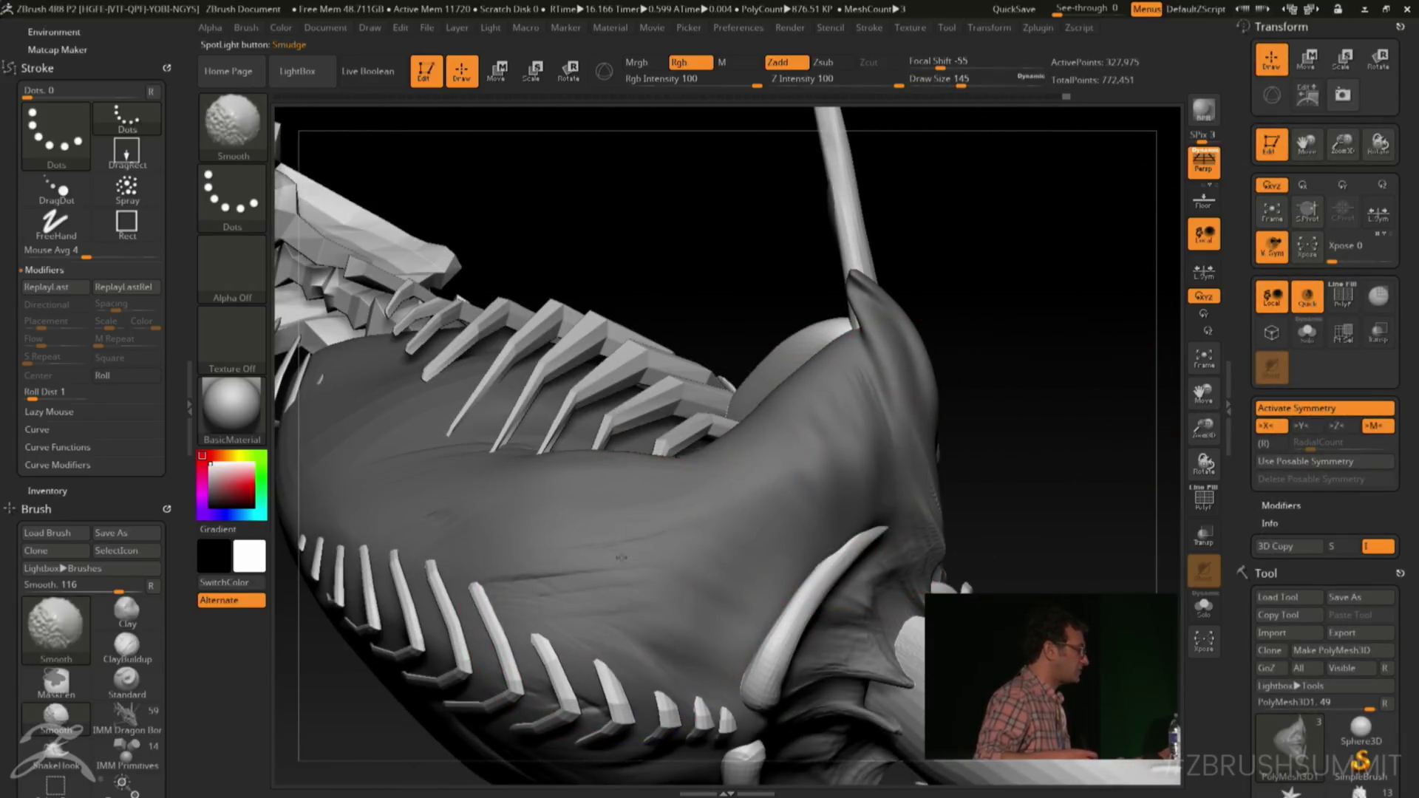
drag(964, 297, 1064, 414)
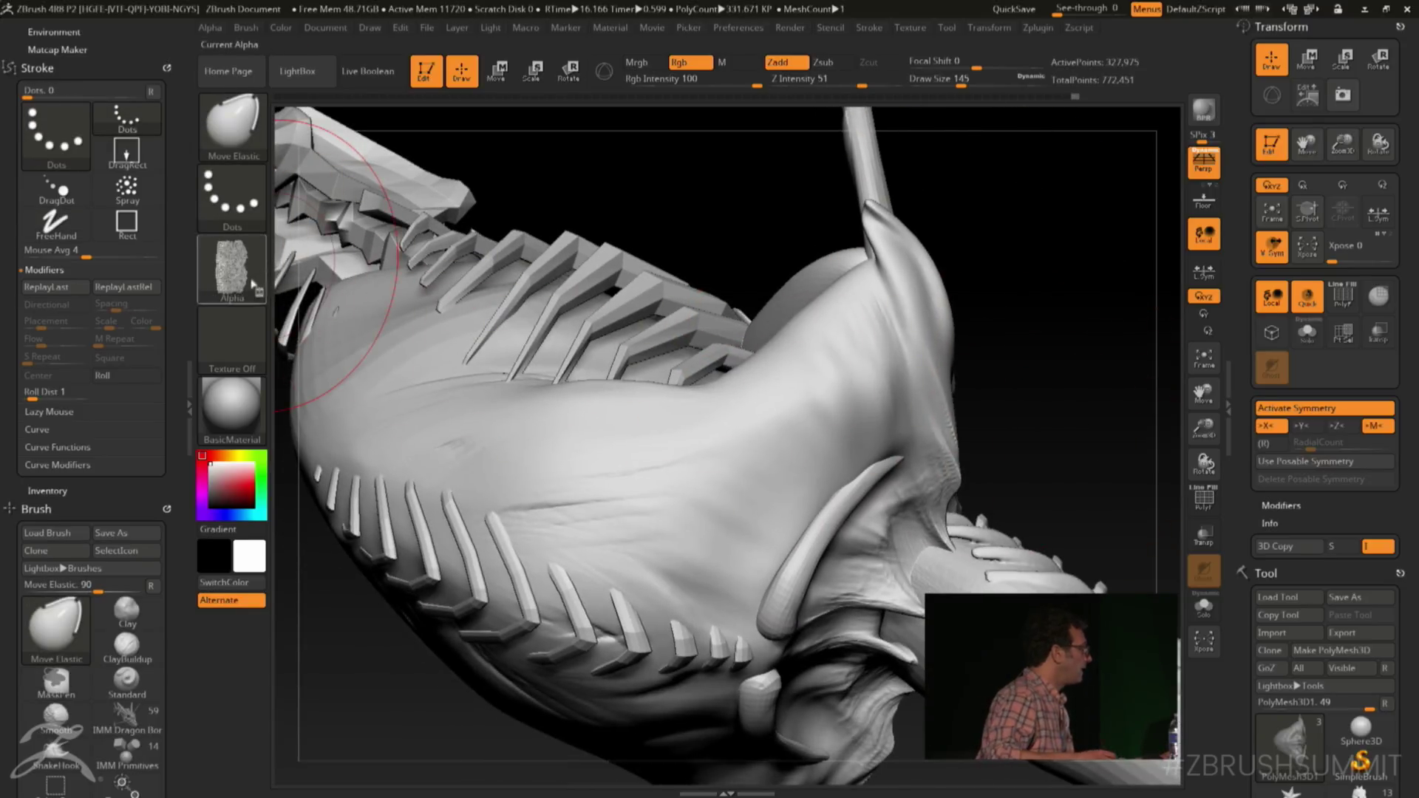
mouse_move(258, 290)
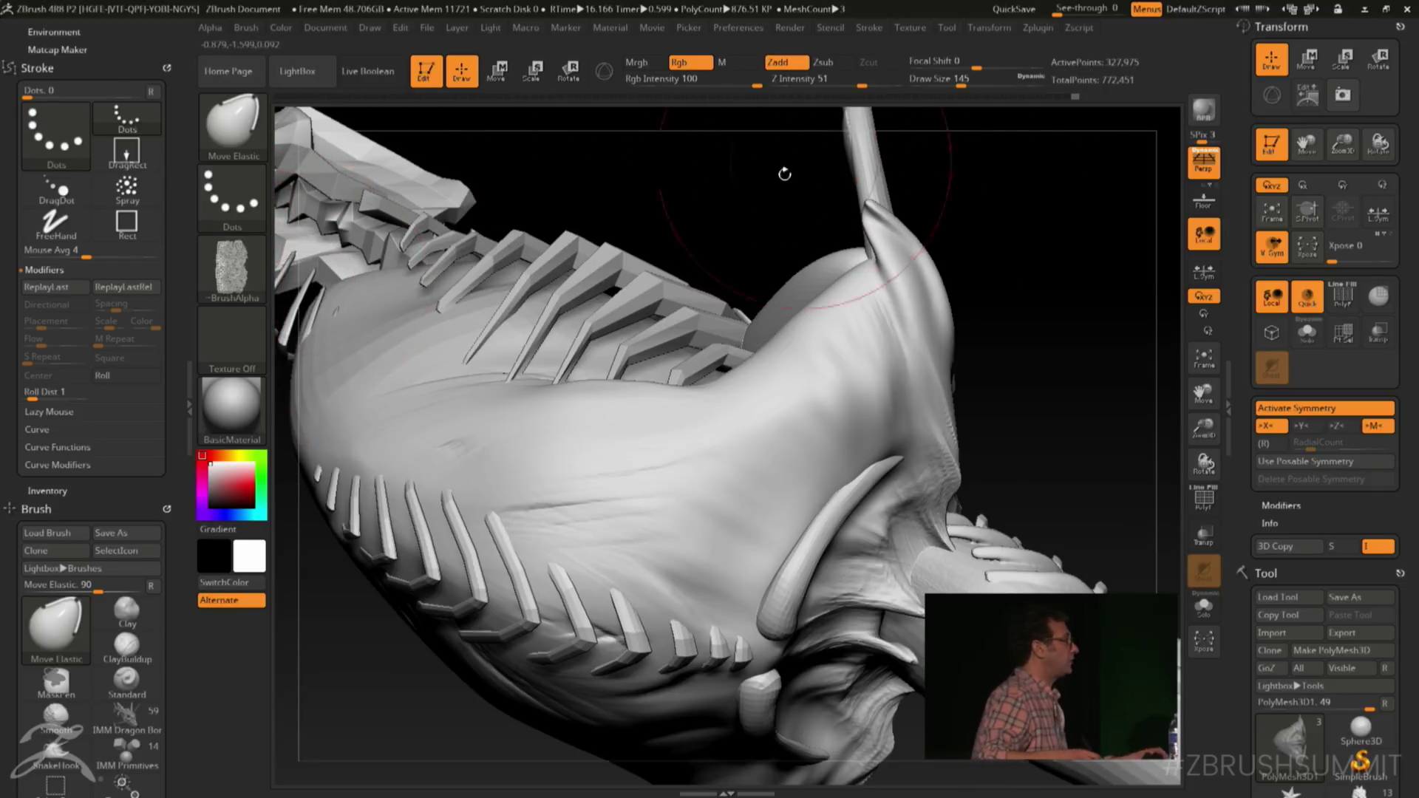
click(871, 28)
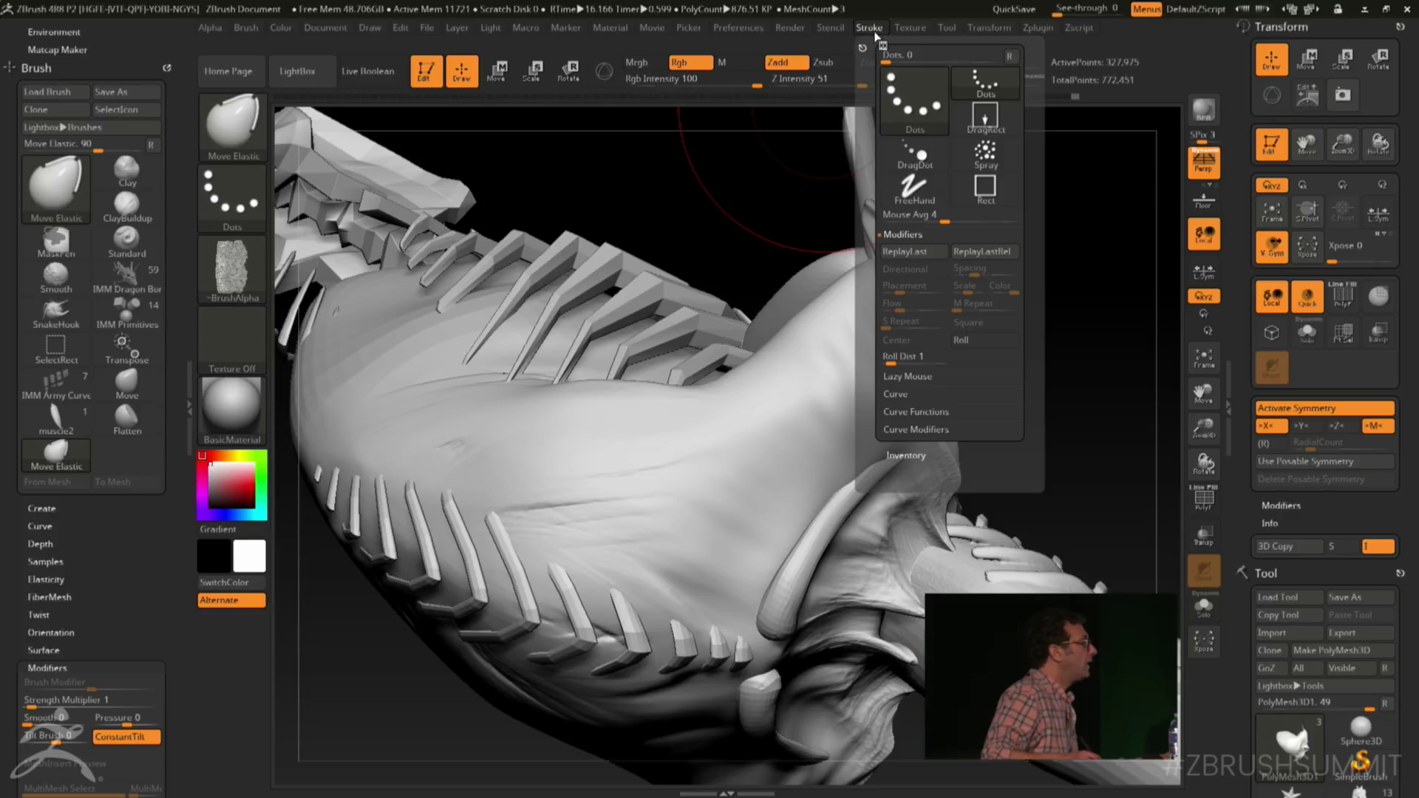
Show the Spotlight scale image again, rotate and place it over the dragon's chest and shoulder, and make it more opaque
key(shift+z)
drag(1050, 445, 1033, 395)
mouse_move(1014, 255)
mouse_down()
mouse_move(1027, 257)
mouse_move(1017, 339)
mouse_move(982, 355)
mouse_move(403, 210)
mouse_move(418, 211)
mouse_up()
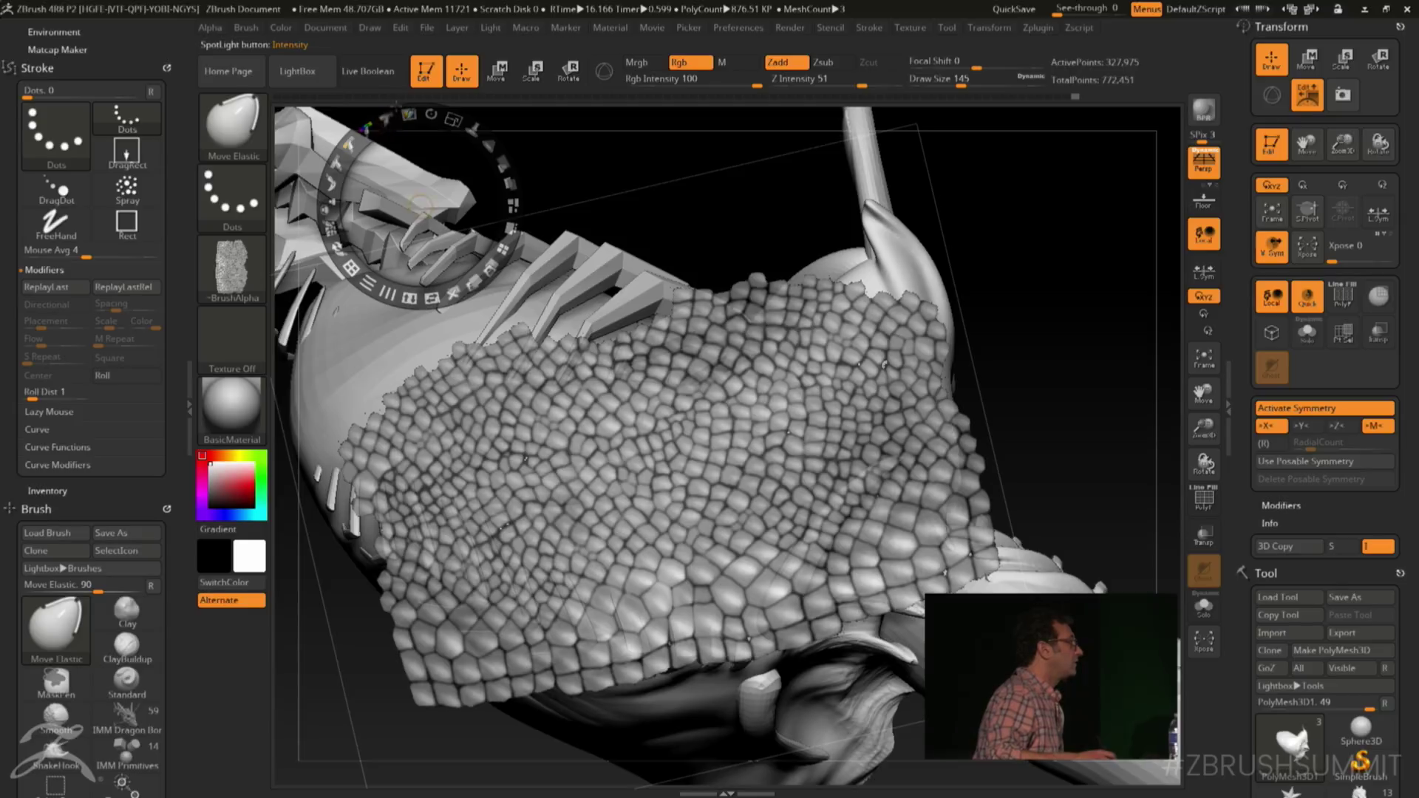
click(613, 458)
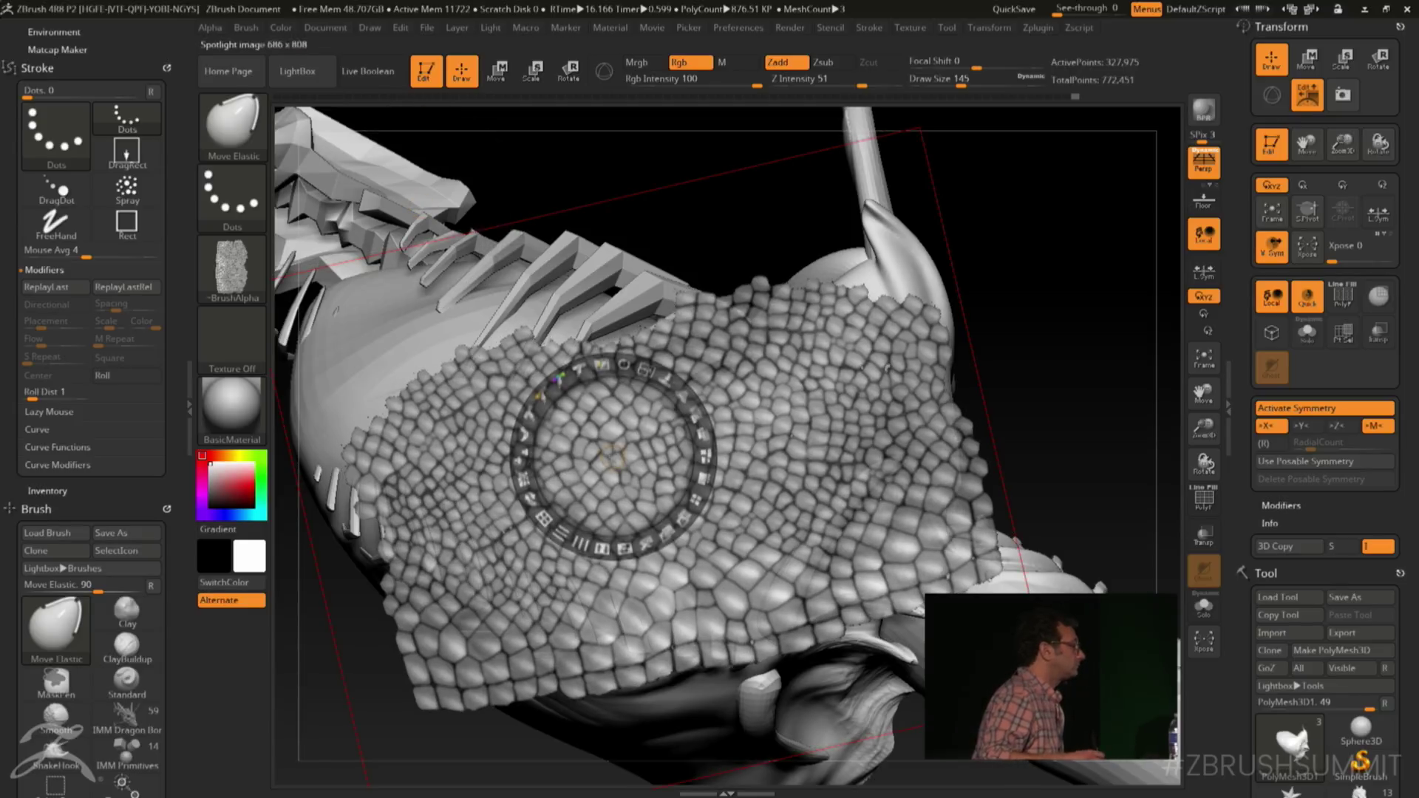
drag(580, 368, 584, 369)
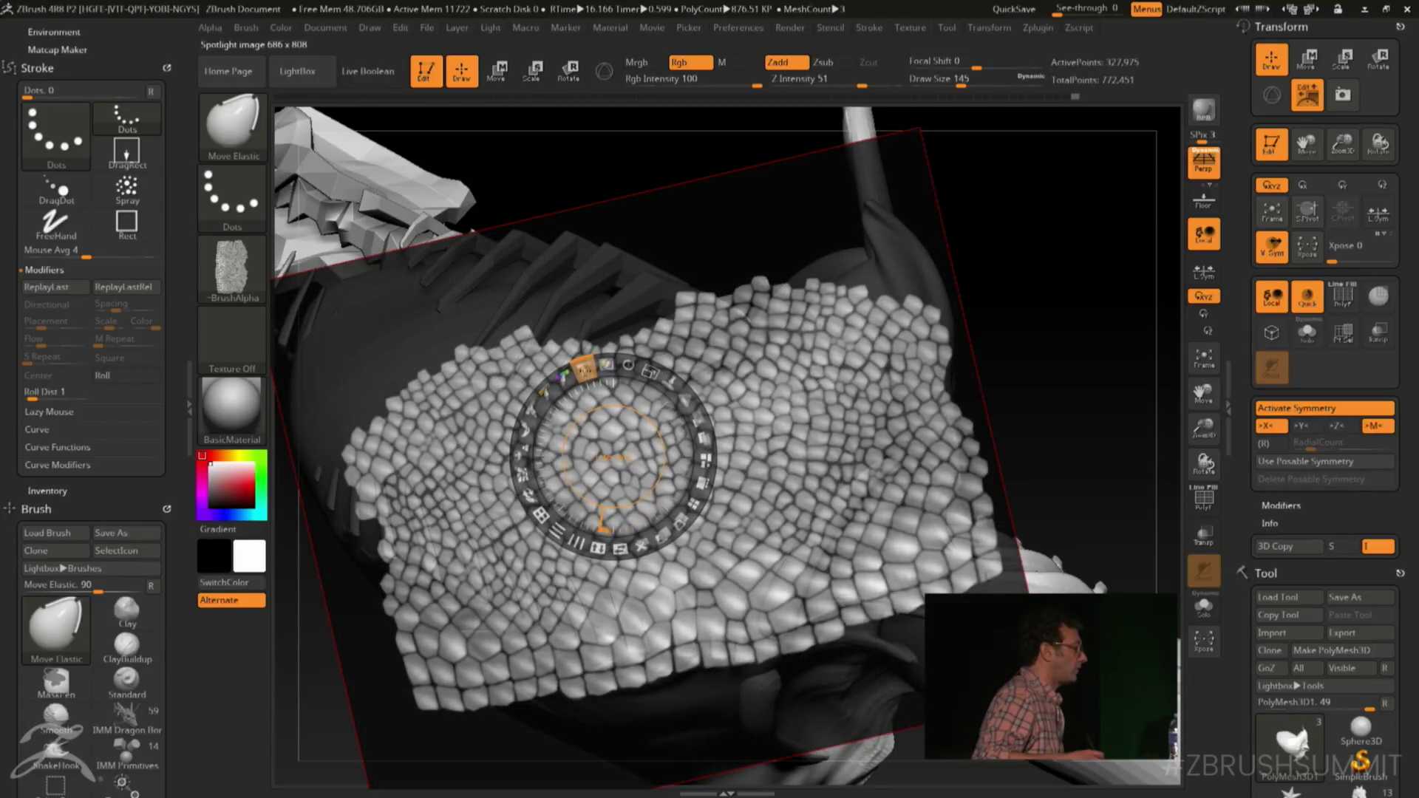
drag(613, 457, 623, 389)
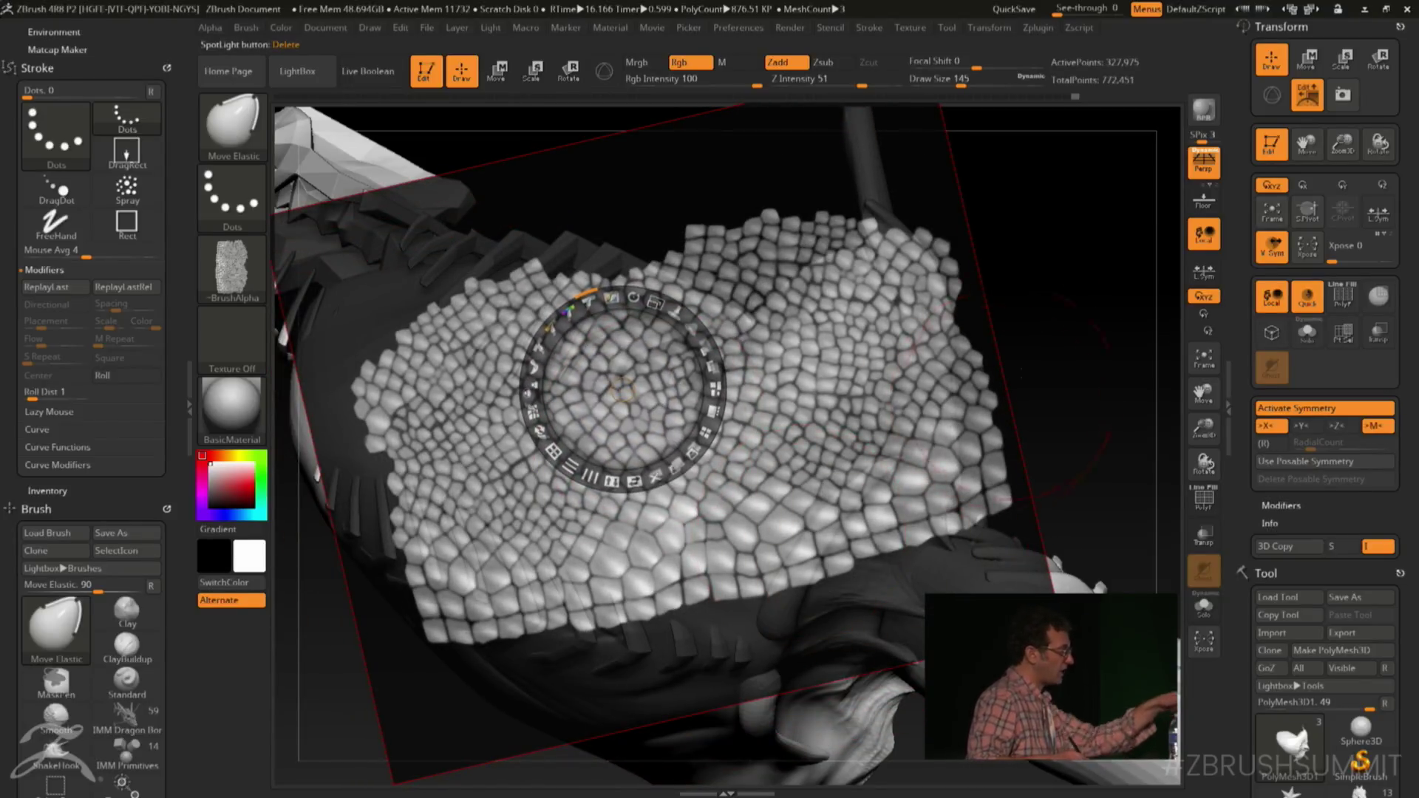
Turn the dragon to the other side of its chest, reposition the scale image over the shoulder and make it more transparent
key(shift+z)
mouse_move(996, 336)
mouse_down()
mouse_move(1032, 317)
mouse_move(988, 325)
mouse_up()
drag(764, 375, 602, 412)
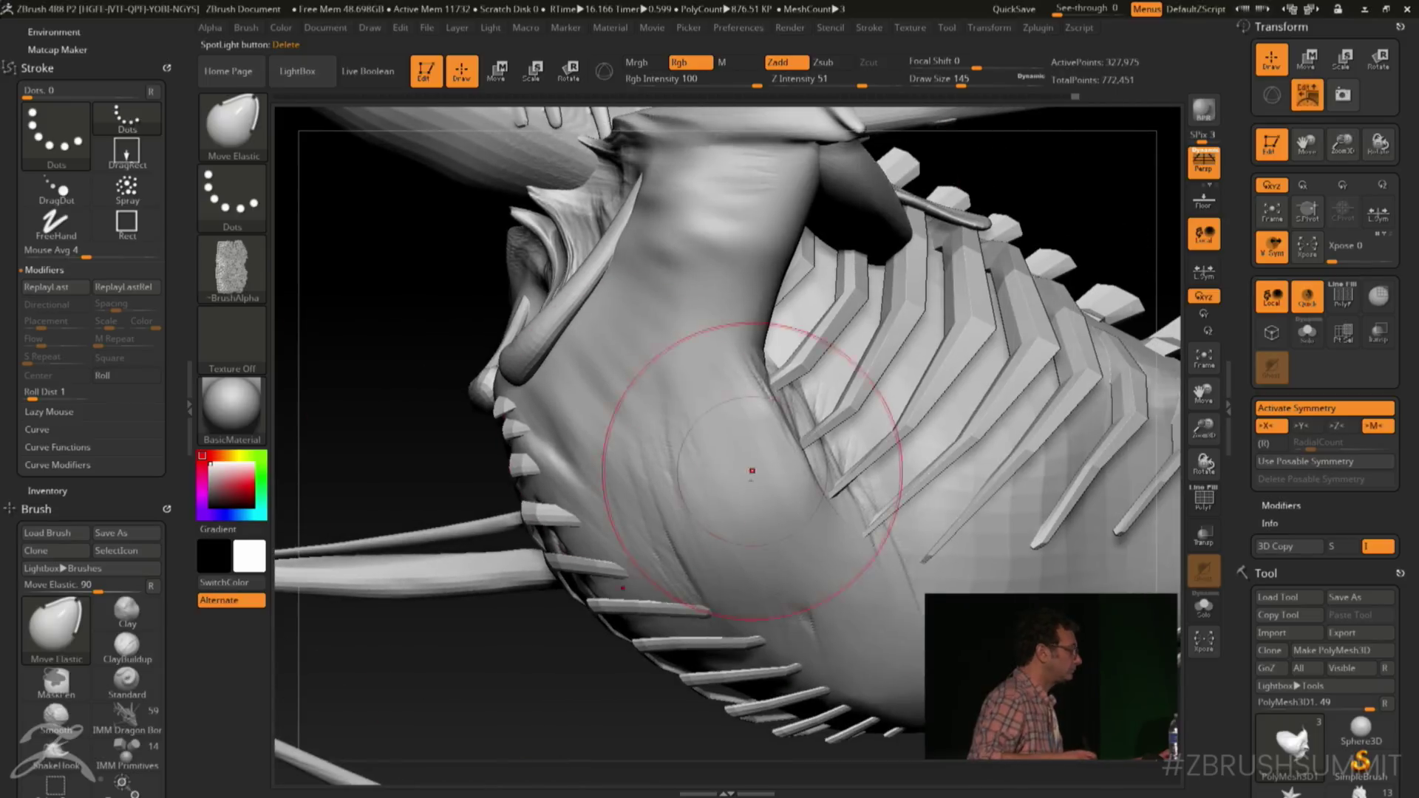
key(shift+z)
mouse_move(633, 297)
mouse_down()
mouse_move(666, 342)
mouse_move(805, 345)
mouse_move(828, 318)
mouse_move(800, 303)
mouse_move(776, 306)
mouse_move(826, 377)
mouse_up()
mouse_move(794, 382)
right_down()
mouse_move(777, 300)
mouse_move(808, 396)
right_up()
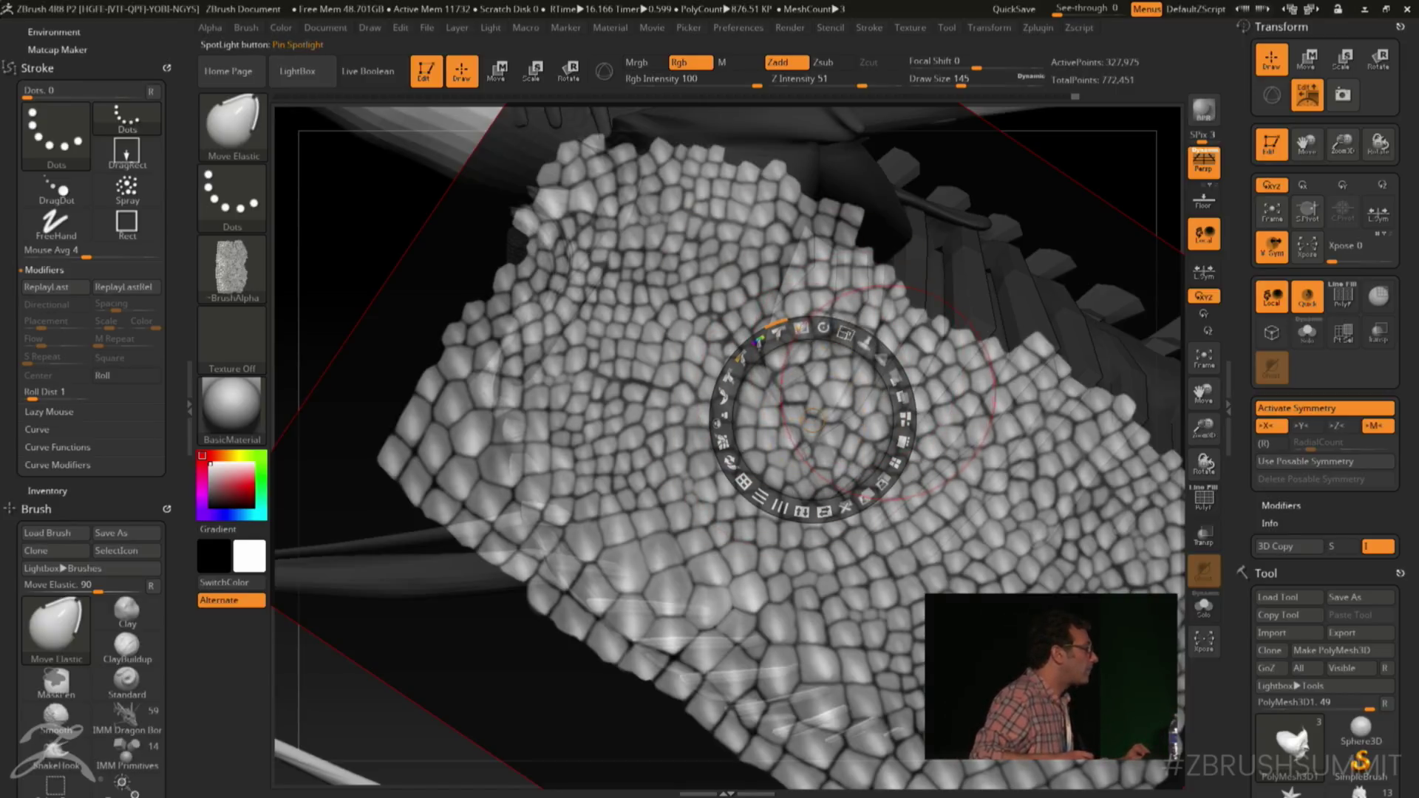
drag(885, 371, 854, 335)
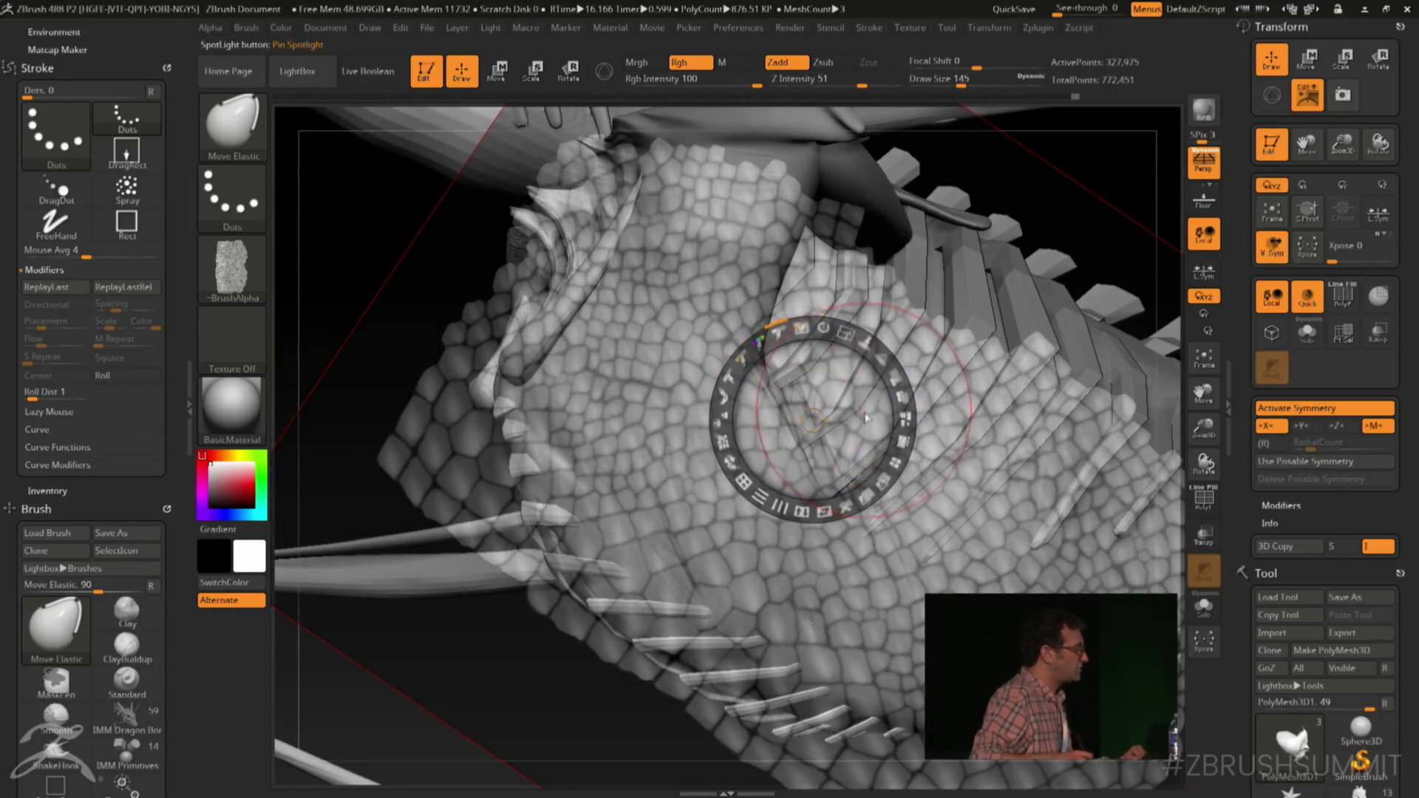
Scale the Spotlight scale image down slightly and reposition it over the dragon's chest and shoulder
drag(858, 418, 865, 405)
drag(852, 320, 853, 339)
drag(815, 420, 824, 408)
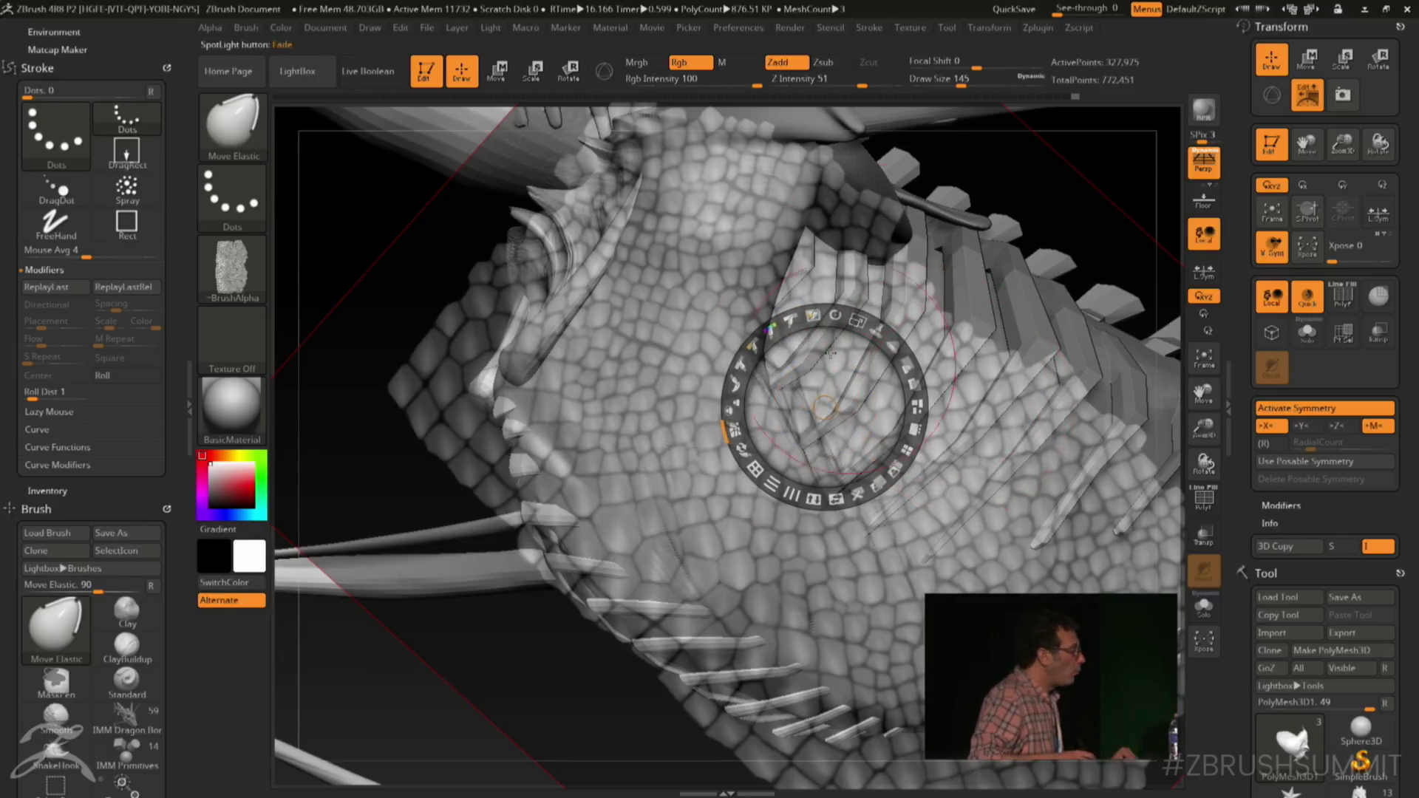
Move the Spotlight dial off the chest onto the background and turn the brush alpha off
drag(826, 409, 1037, 219)
click(249, 281)
click(311, 285)
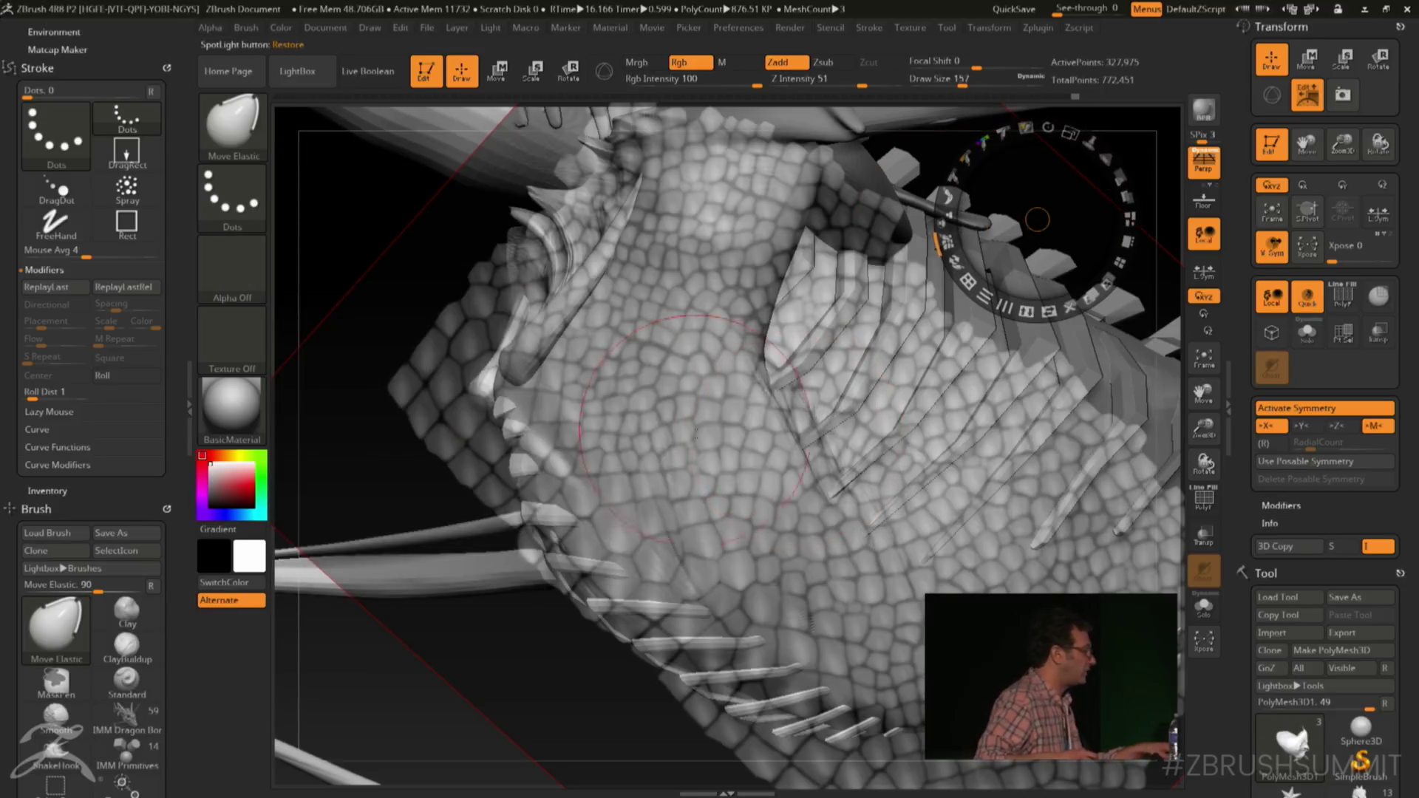
Warp the scale image with large Nudge strokes over the chest and shoulder so the scale pattern follows the muscle forms
key(])
key(])
key([)
key([)
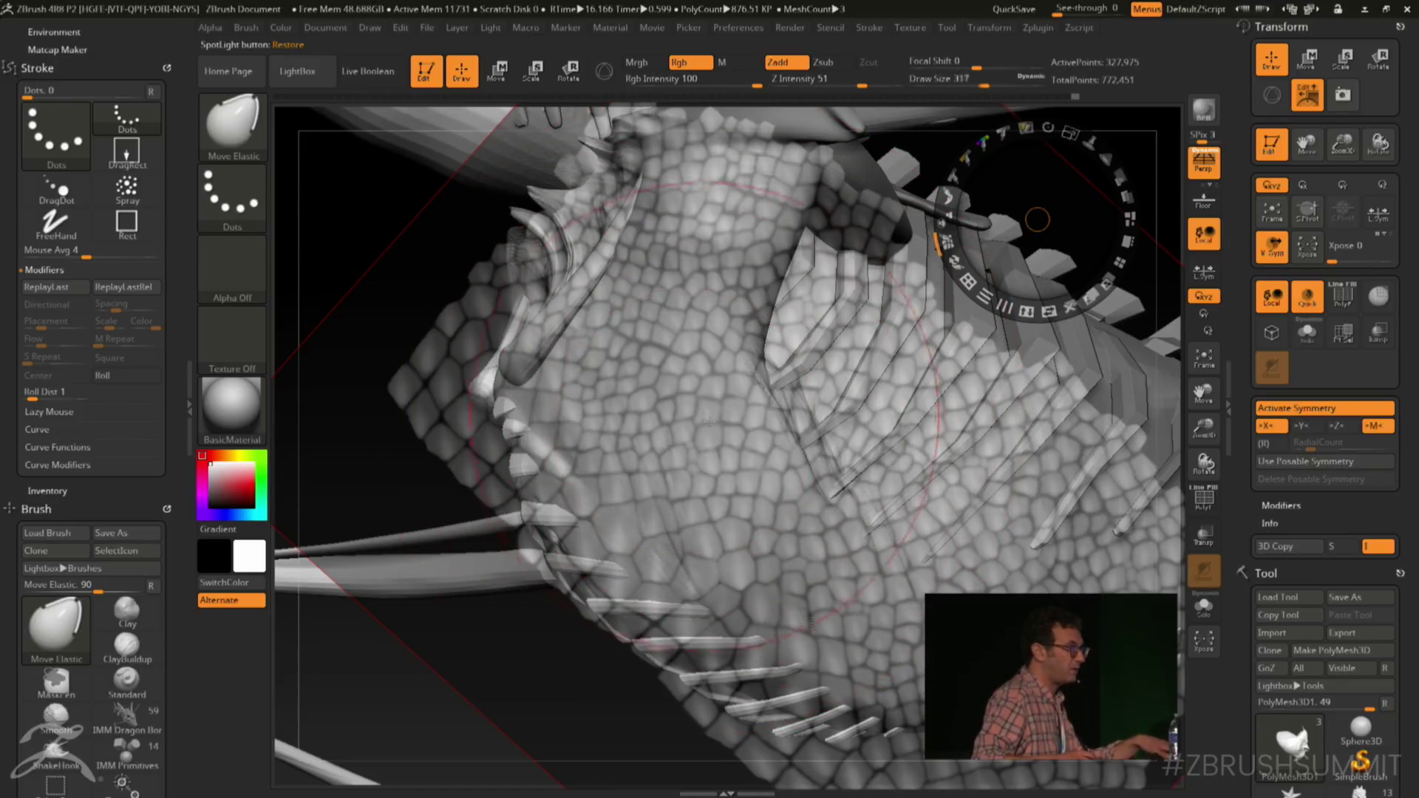
drag(749, 569, 645, 629)
drag(731, 629, 695, 665)
drag(806, 643, 770, 683)
drag(865, 628, 821, 695)
mouse_move(709, 606)
mouse_down()
mouse_move(636, 628)
mouse_move(517, 429)
mouse_up()
drag(576, 473, 510, 385)
drag(739, 503, 680, 440)
mouse_move(798, 591)
mouse_down()
mouse_move(710, 473)
mouse_move(739, 481)
mouse_move(754, 532)
mouse_up()
mouse_move(843, 606)
mouse_down()
mouse_move(779, 525)
mouse_move(739, 429)
mouse_up()
drag(857, 525, 747, 421)
drag(739, 354, 651, 318)
mouse_move(710, 414)
mouse_down()
mouse_move(562, 281)
mouse_move(517, 192)
mouse_up()
drag(805, 422, 592, 206)
drag(902, 495, 665, 251)
drag(761, 577, 473, 303)
drag(665, 458, 503, 244)
drag(710, 636, 561, 473)
drag(798, 650, 621, 458)
mouse_move(858, 532)
mouse_down()
mouse_move(666, 347)
mouse_move(658, 288)
mouse_up()
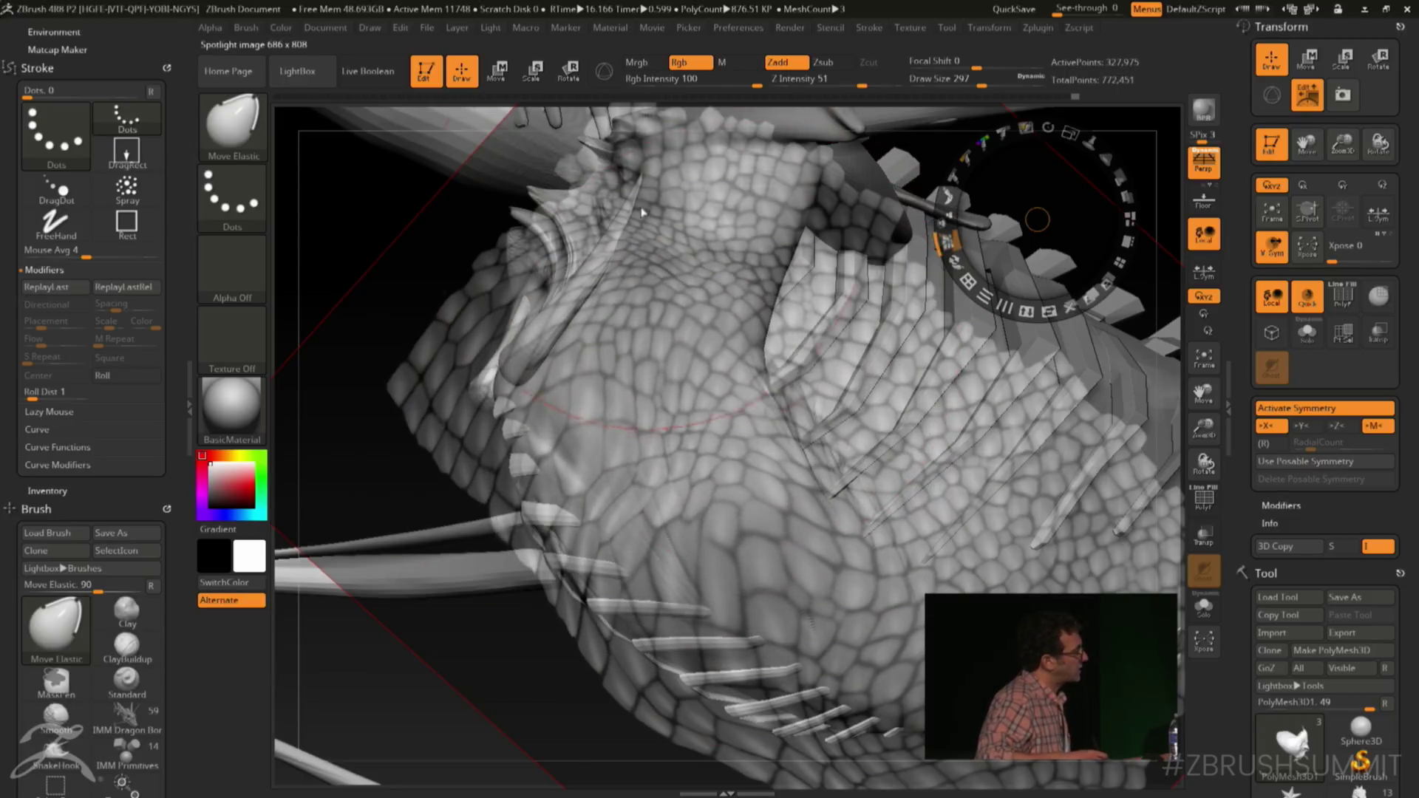
drag(761, 281, 561, 118)
drag(872, 525, 621, 237)
mouse_move(924, 732)
mouse_down()
mouse_move(861, 645)
mouse_move(783, 665)
mouse_move(680, 636)
mouse_move(577, 547)
mouse_move(657, 510)
mouse_move(731, 414)
mouse_up()
Relax the distorted parts of the scale image over the chest and nudge its lower part further into place
key(shift)
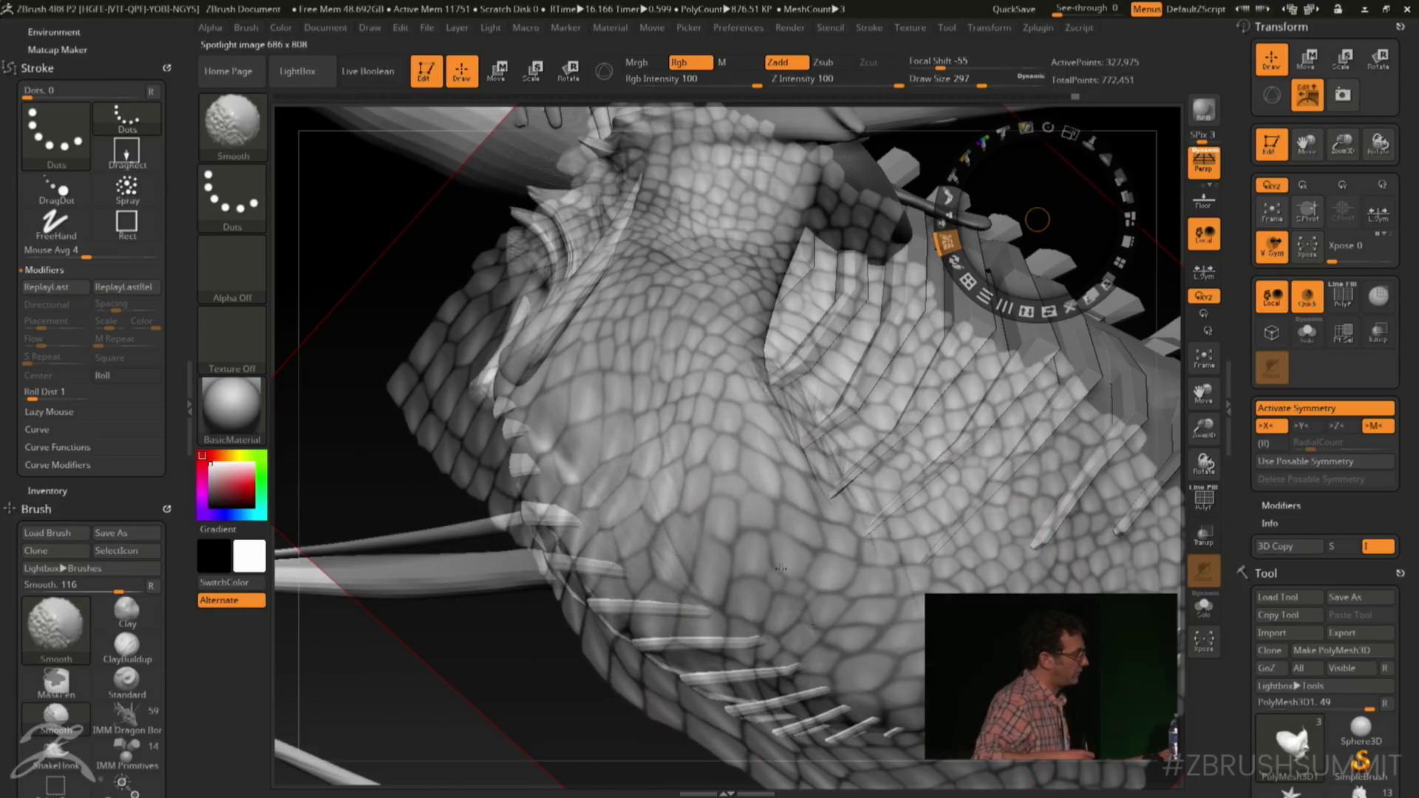
shift+drag(784, 710, 872, 525)
shift+drag(725, 458, 562, 348)
mouse_move(710, 429)
shift+mouse_down()
mouse_move(684, 657)
mouse_move(754, 720)
mouse_move(787, 680)
shift+mouse_up()
drag(615, 578, 630, 628)
mouse_move(543, 521)
mouse_down()
mouse_move(618, 667)
mouse_move(706, 728)
mouse_up()
key(shift)
mouse_move(730, 615)
shift+mouse_down()
mouse_move(798, 713)
mouse_move(828, 709)
shift+mouse_up()
Leave Spotlight image editing and set up the Standard brush with Rgb on, Zadd off and a draw size of 128
key(z)
key(space)
drag(794, 427, 756, 427)
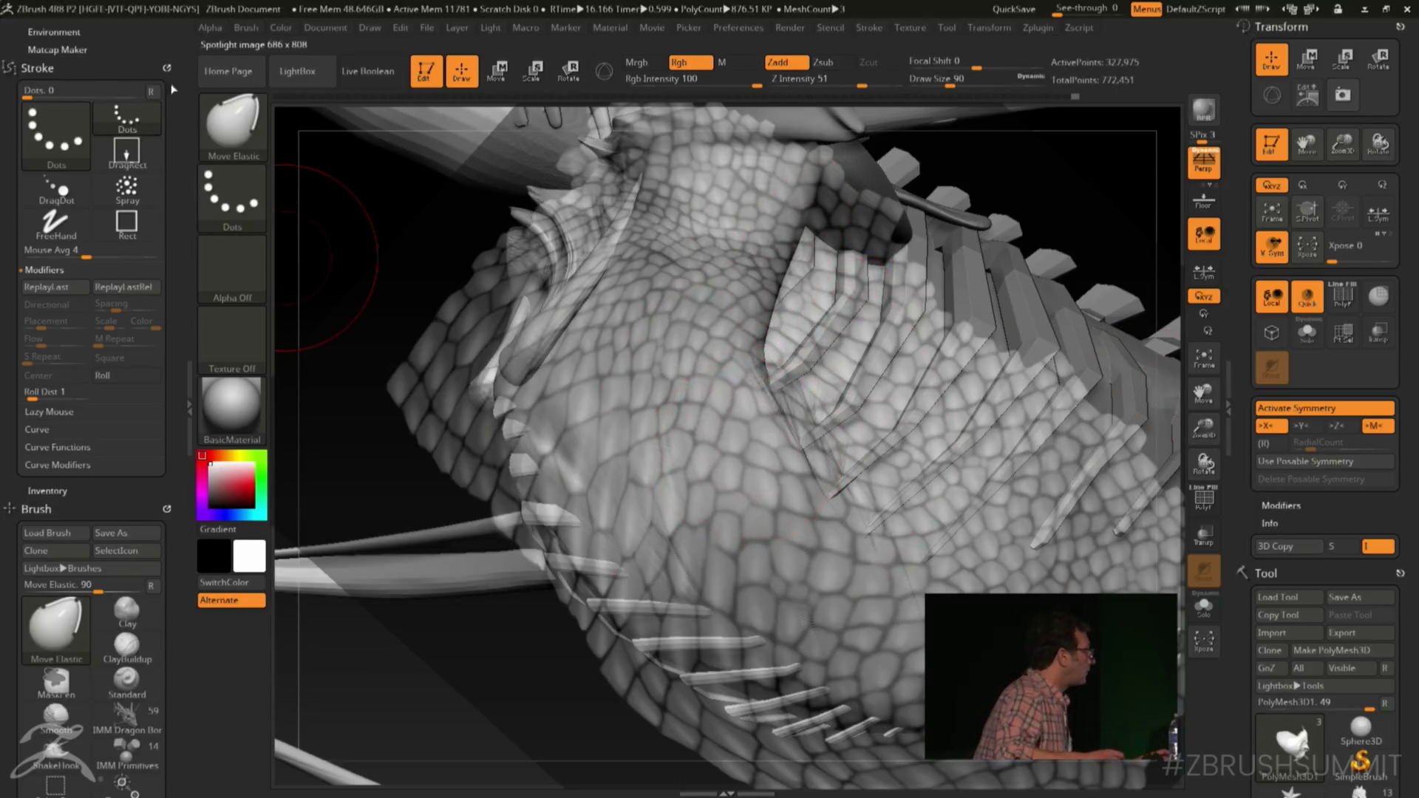
click(231, 122)
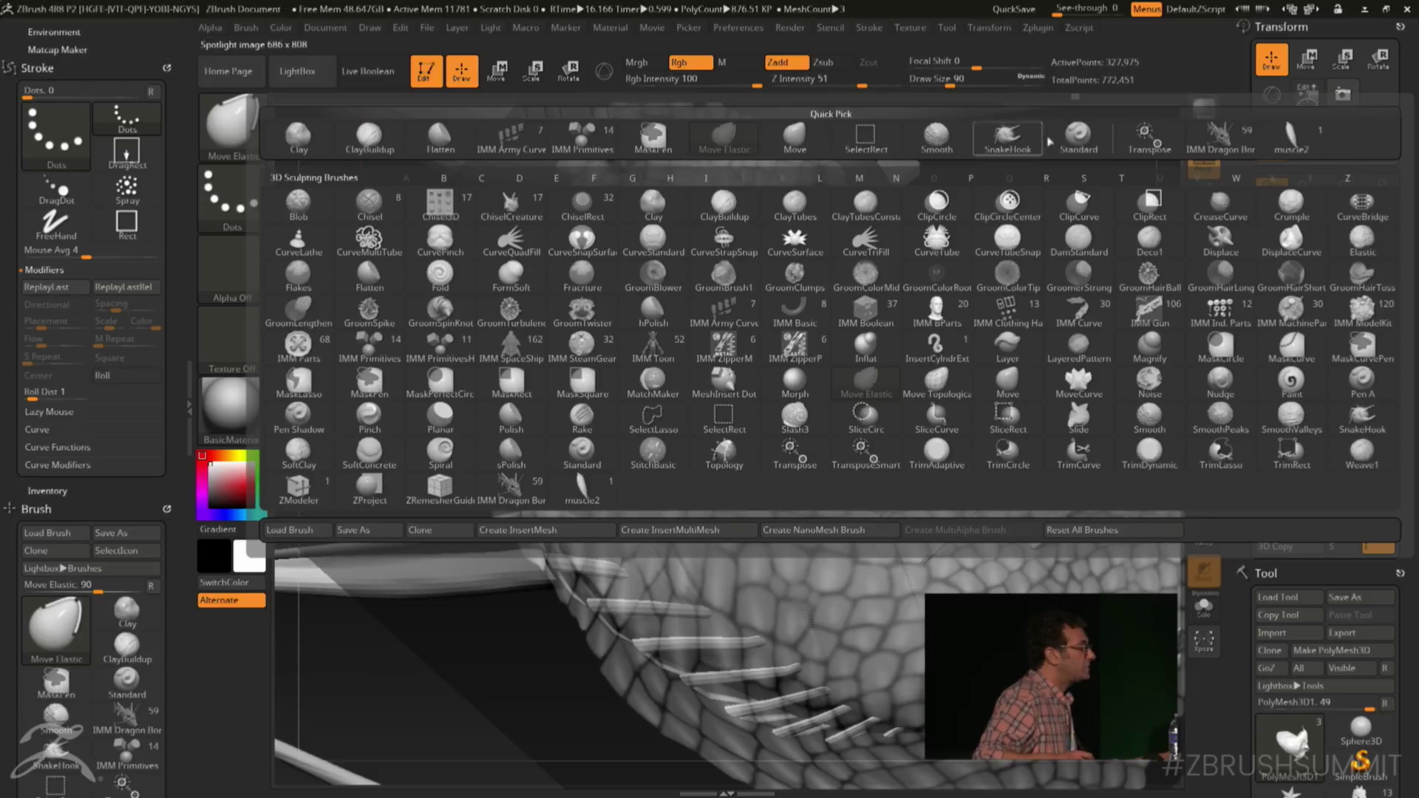
click(1079, 135)
click(779, 60)
key(space)
drag(896, 486, 905, 486)
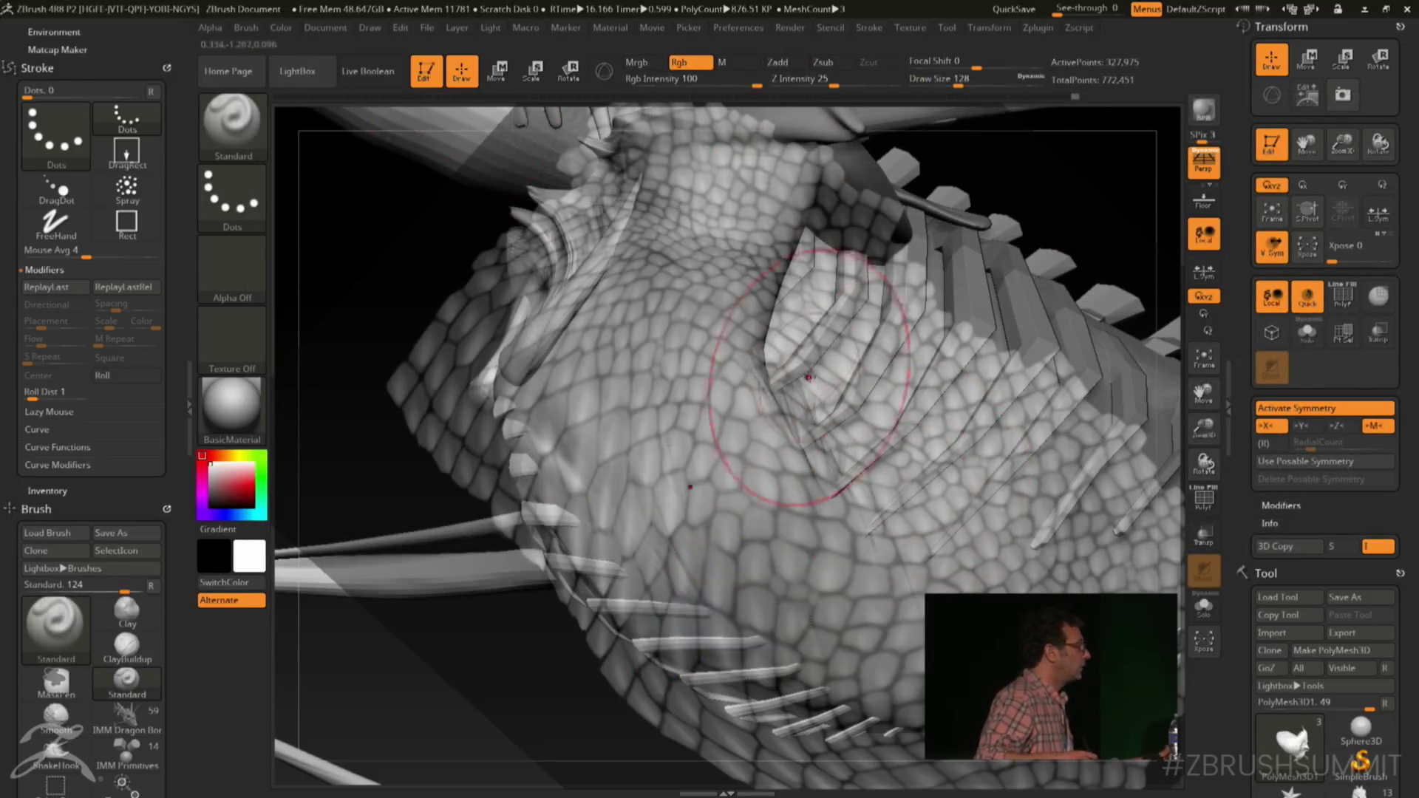
Paint the warped scale image as colour onto the skin of the dragon's chest, shoulder and ribs
mouse_move(753, 534)
alt+mouse_down()
mouse_move(658, 369)
mouse_move(595, 503)
mouse_move(807, 479)
mouse_move(639, 273)
mouse_move(783, 385)
mouse_move(798, 347)
mouse_move(931, 451)
mouse_move(1094, 532)
alt+mouse_up()
mouse_move(990, 444)
mouse_down()
mouse_move(887, 369)
mouse_move(820, 273)
mouse_move(790, 170)
mouse_up()
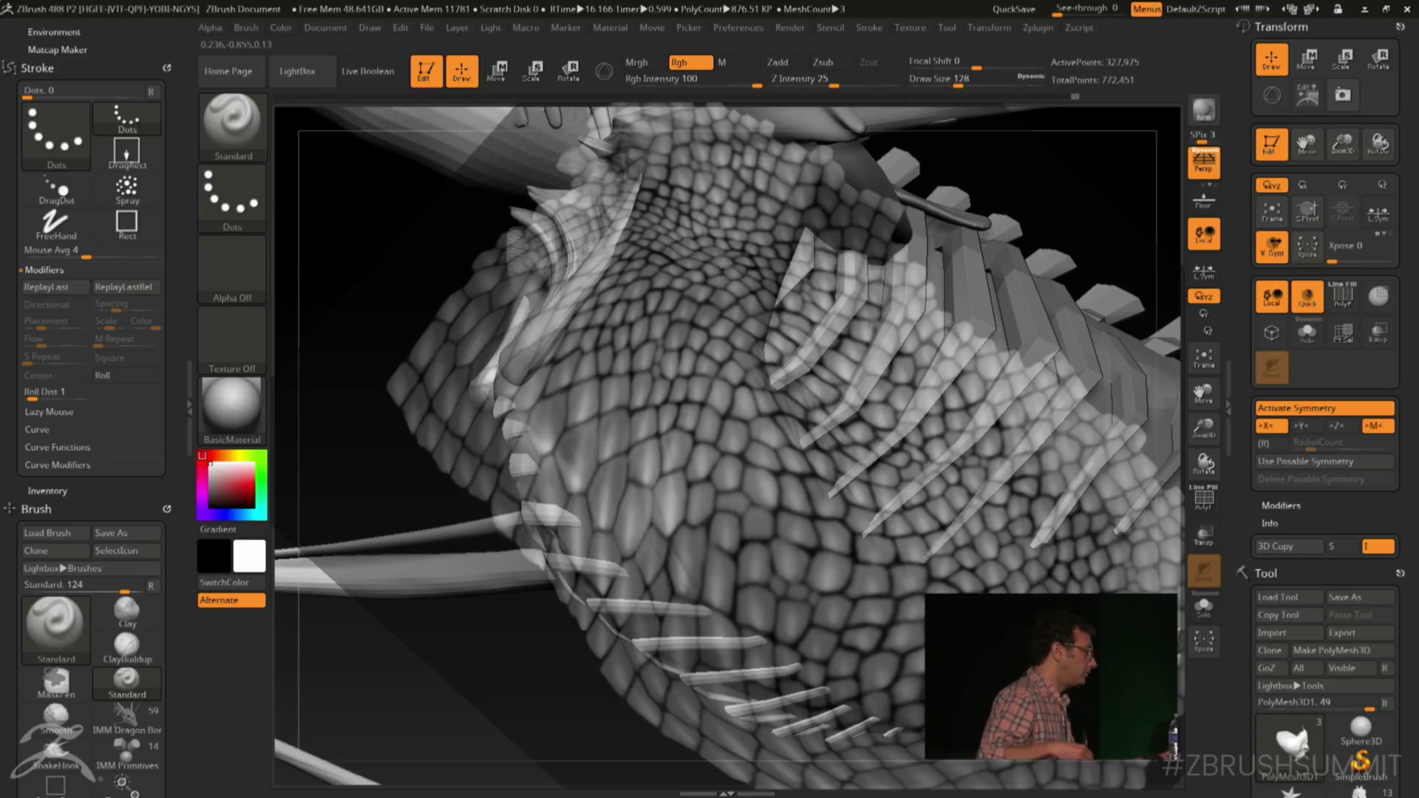
drag(1084, 192, 972, 506)
mouse_move(1002, 554)
mouse_down()
mouse_move(1030, 497)
mouse_move(991, 532)
mouse_move(986, 510)
mouse_move(1001, 528)
mouse_up()
drag(947, 591, 962, 565)
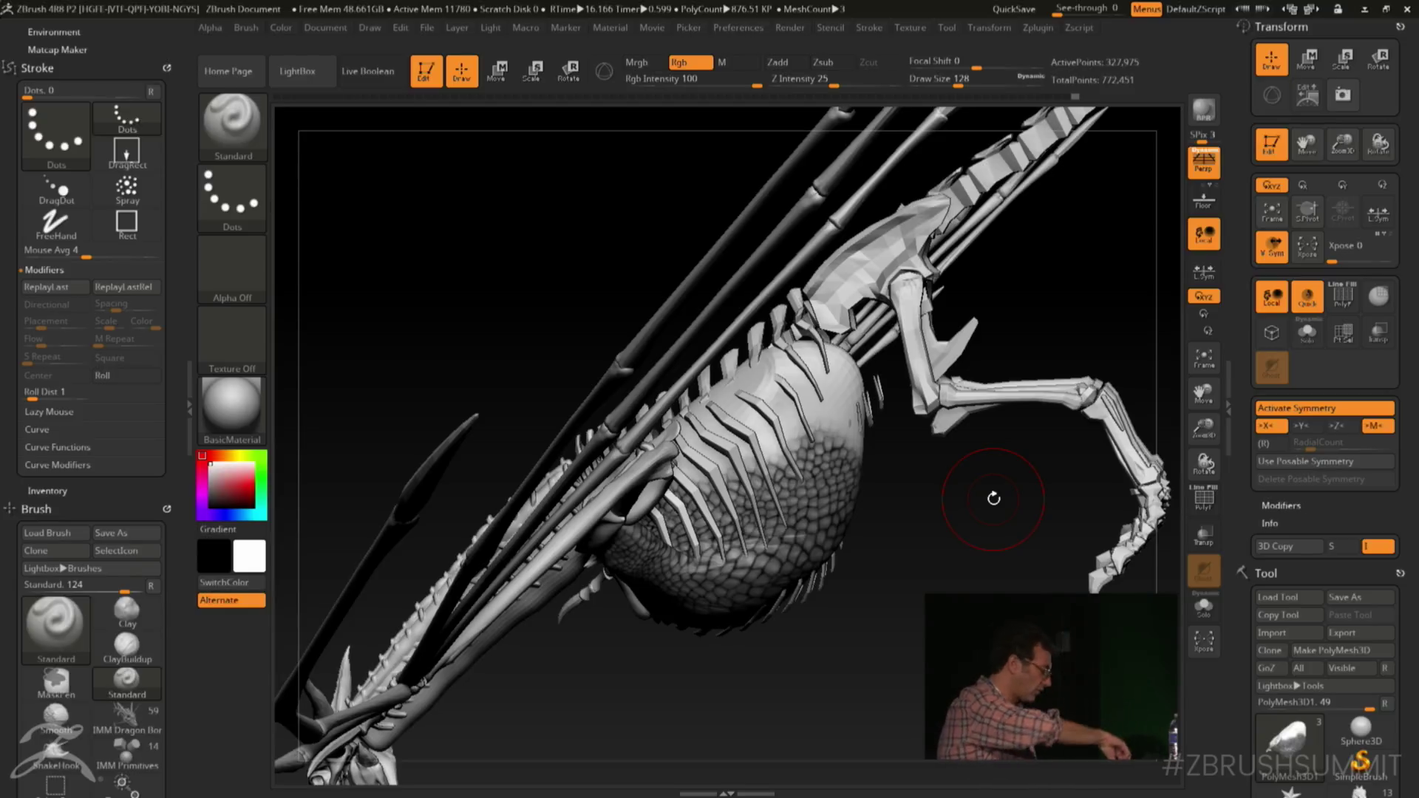
Mask the painted chest skin by colour intensity and turn off the mask display
drag(490, 285, 545, 182)
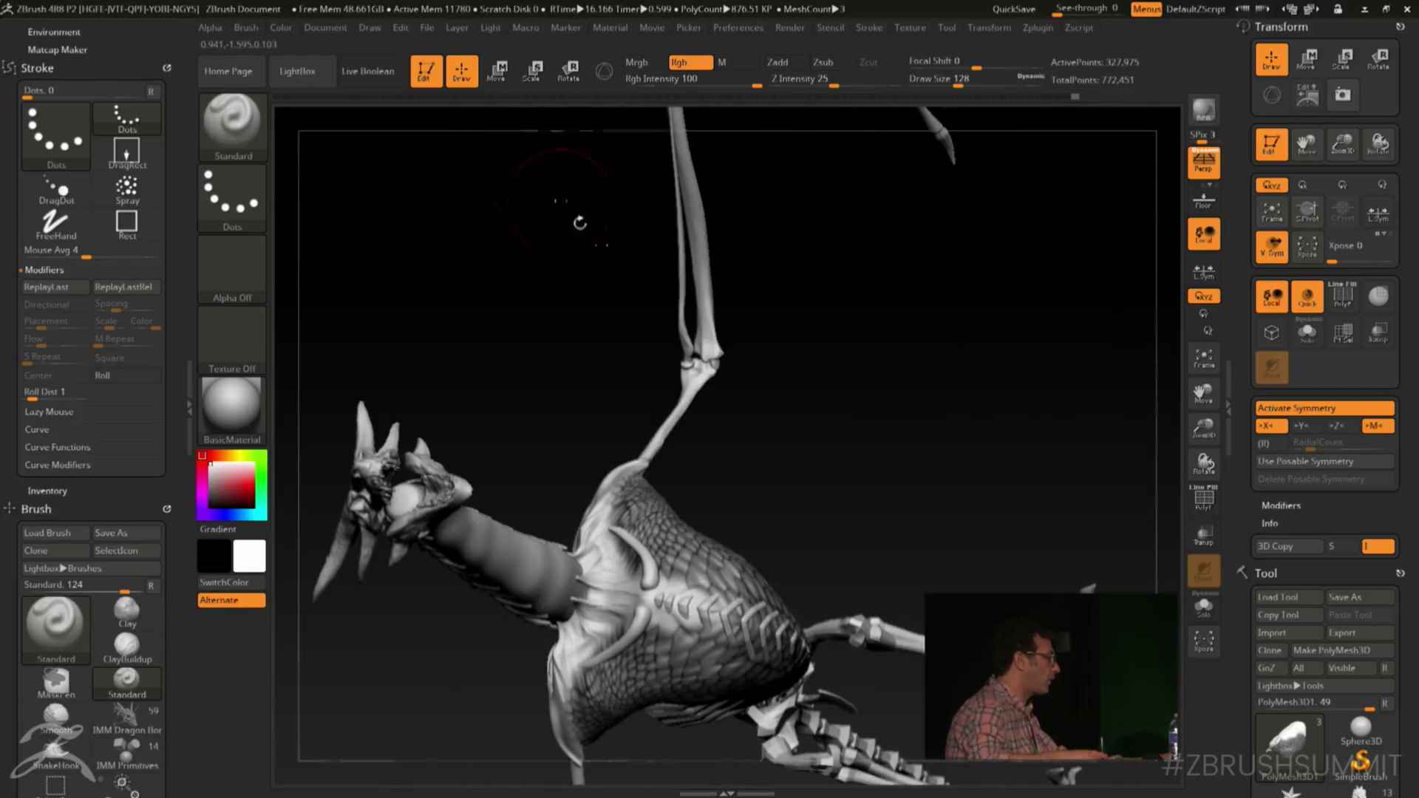
drag(770, 393, 813, 336)
drag(857, 419, 865, 439)
right_click(861, 439)
click(859, 436)
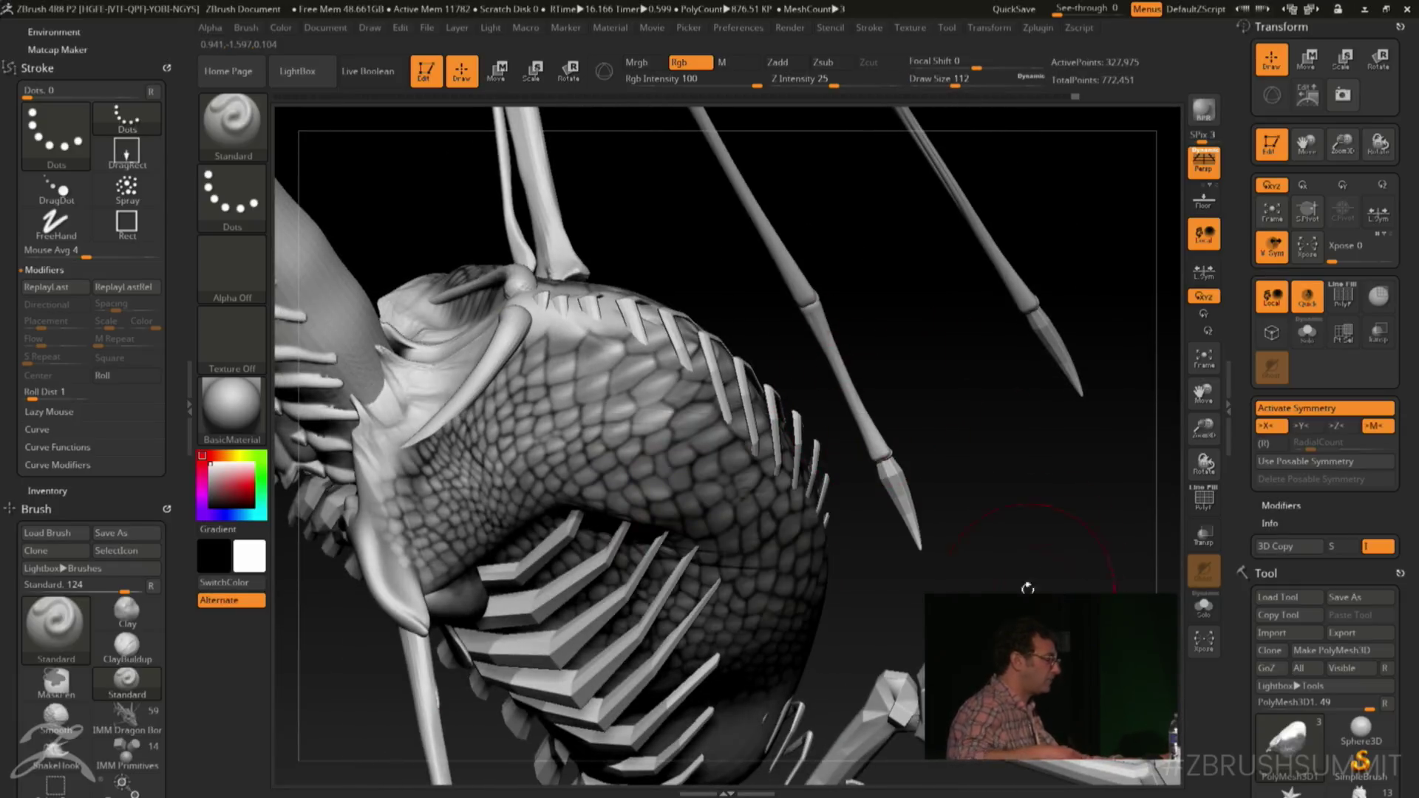
drag(1240, 596, 1232, 260)
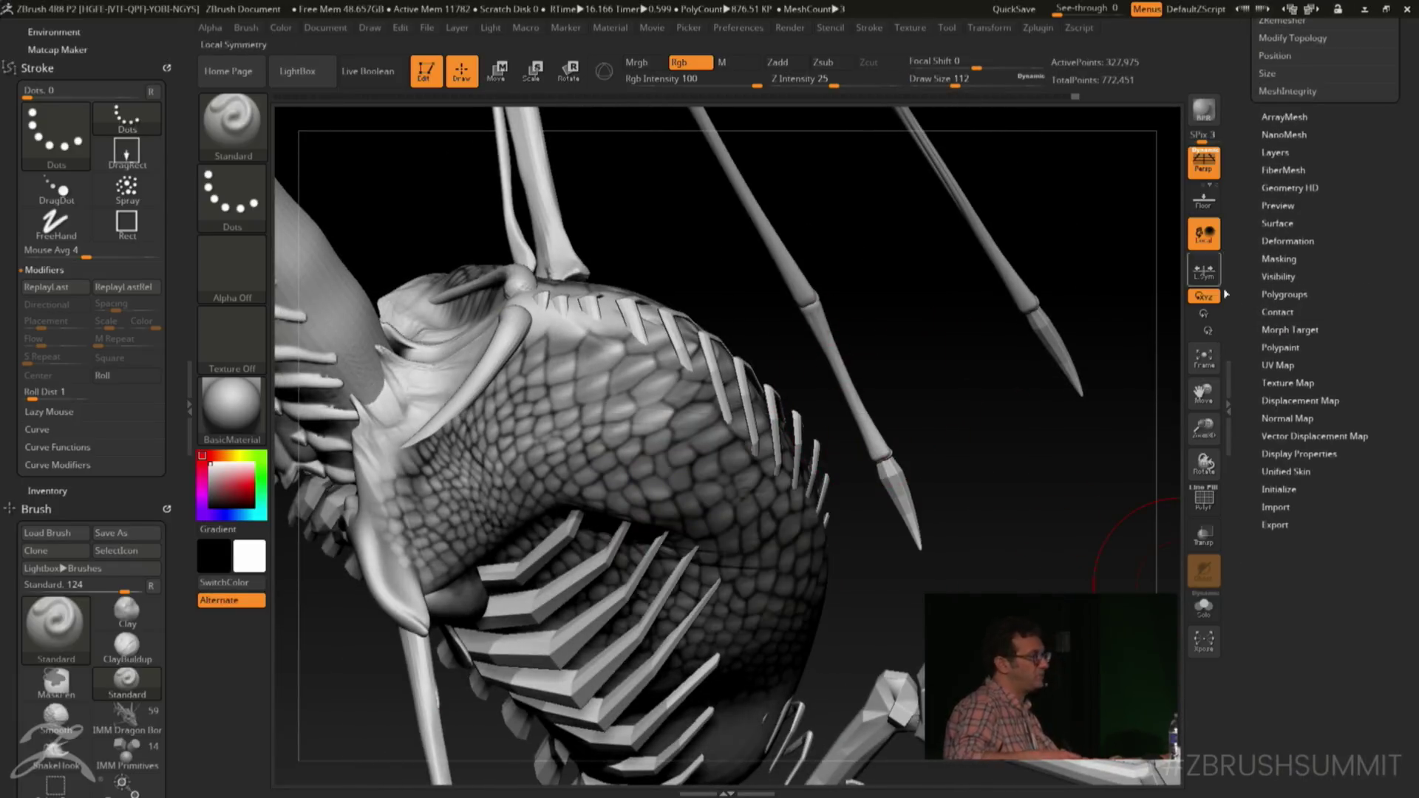
click(1288, 258)
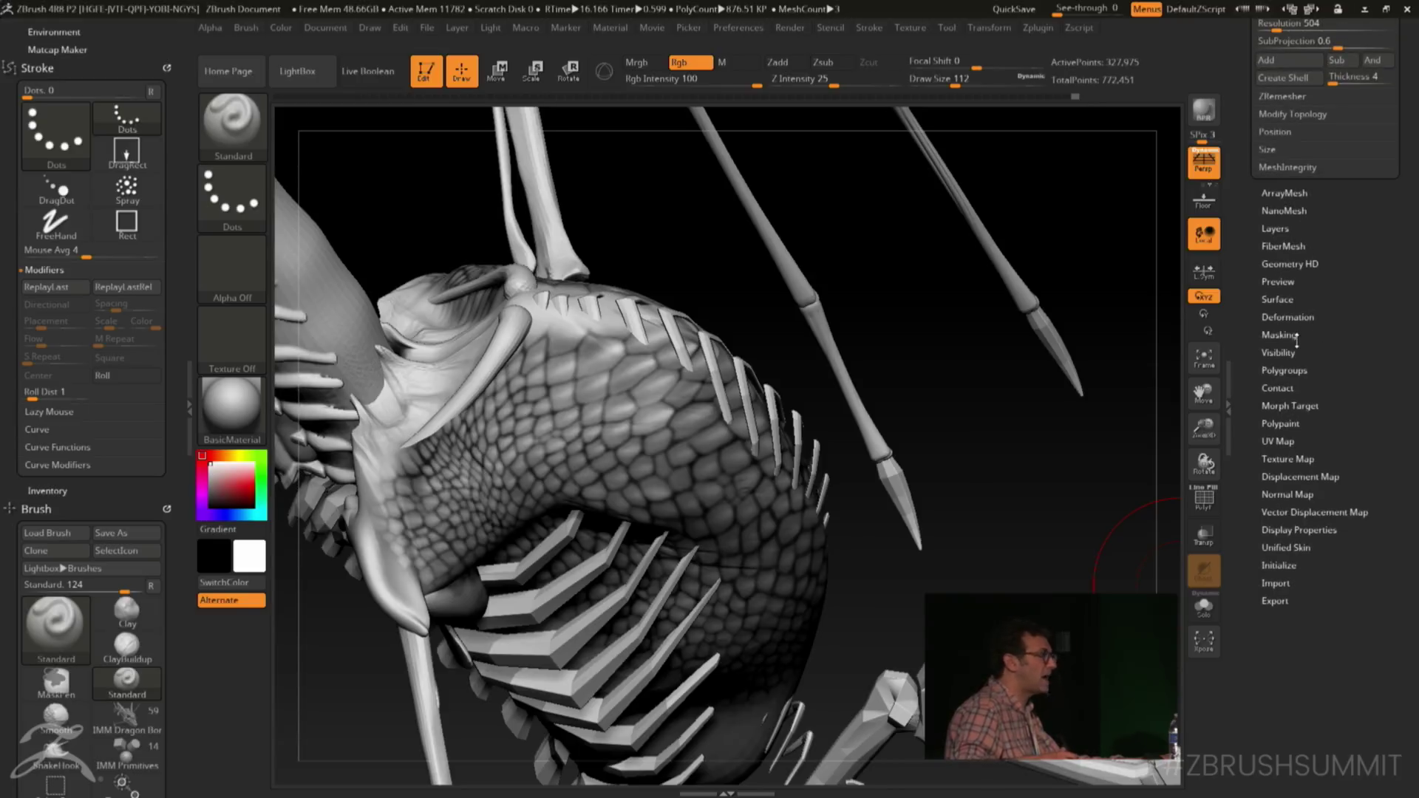
scroll(1336, 290, up, 3)
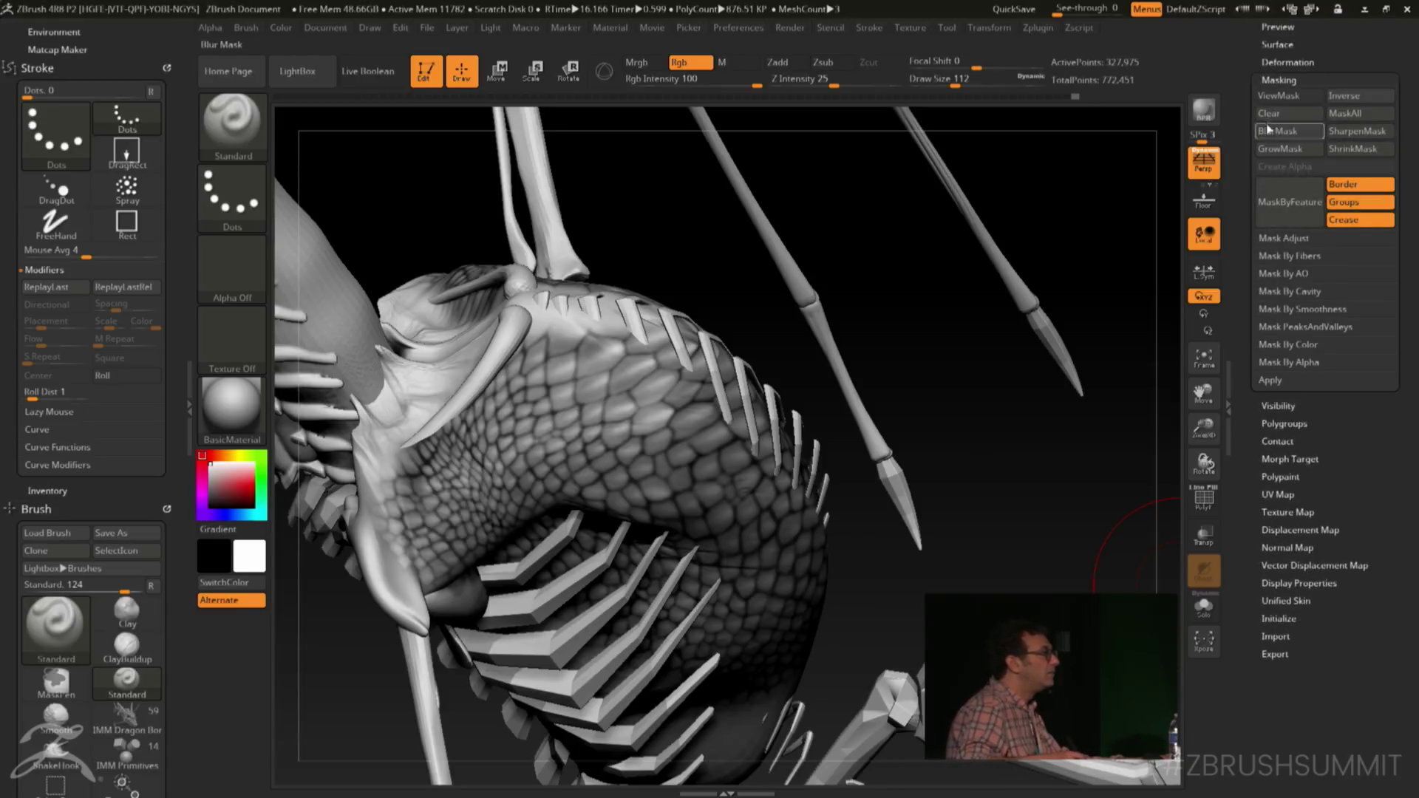
click(1313, 347)
click(1319, 378)
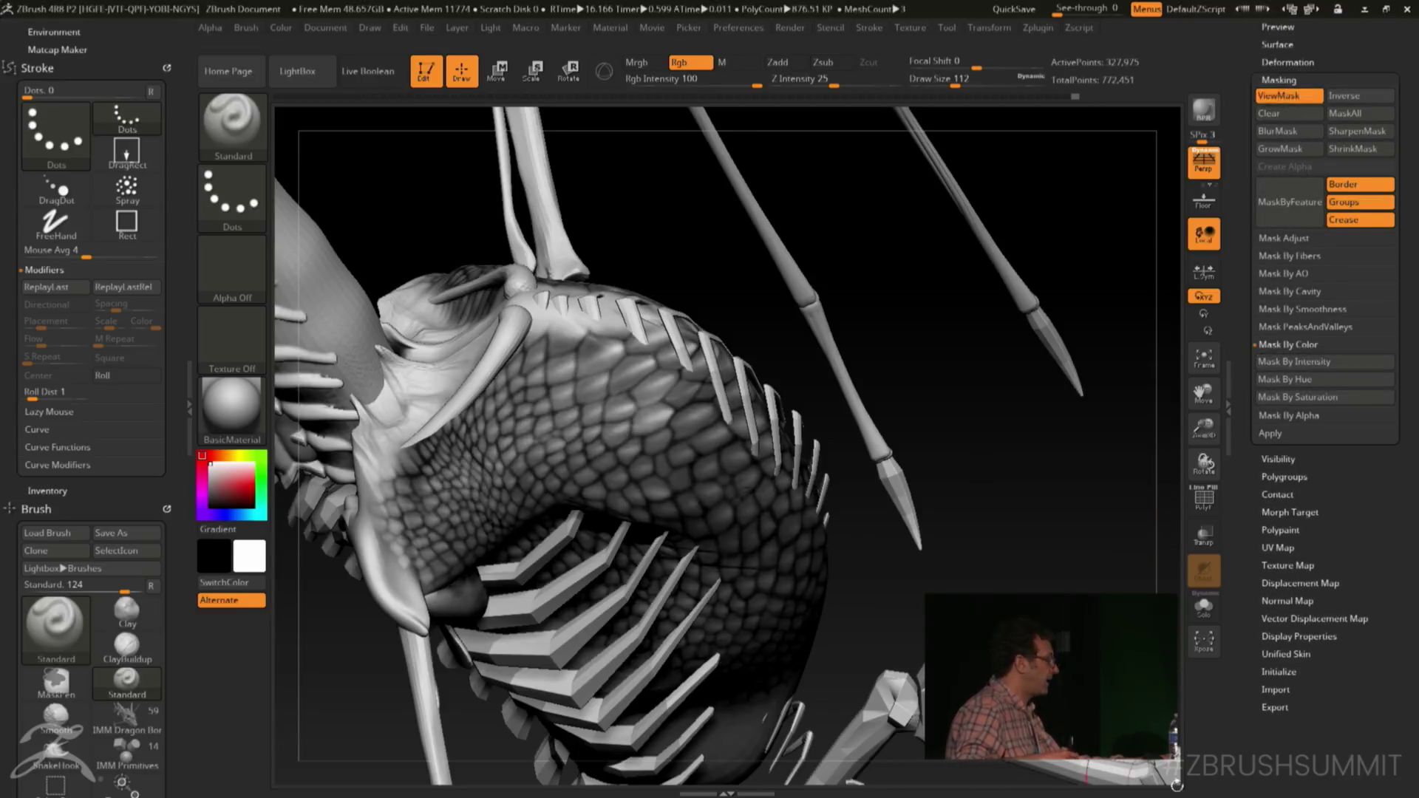
drag(1034, 473, 1161, 448)
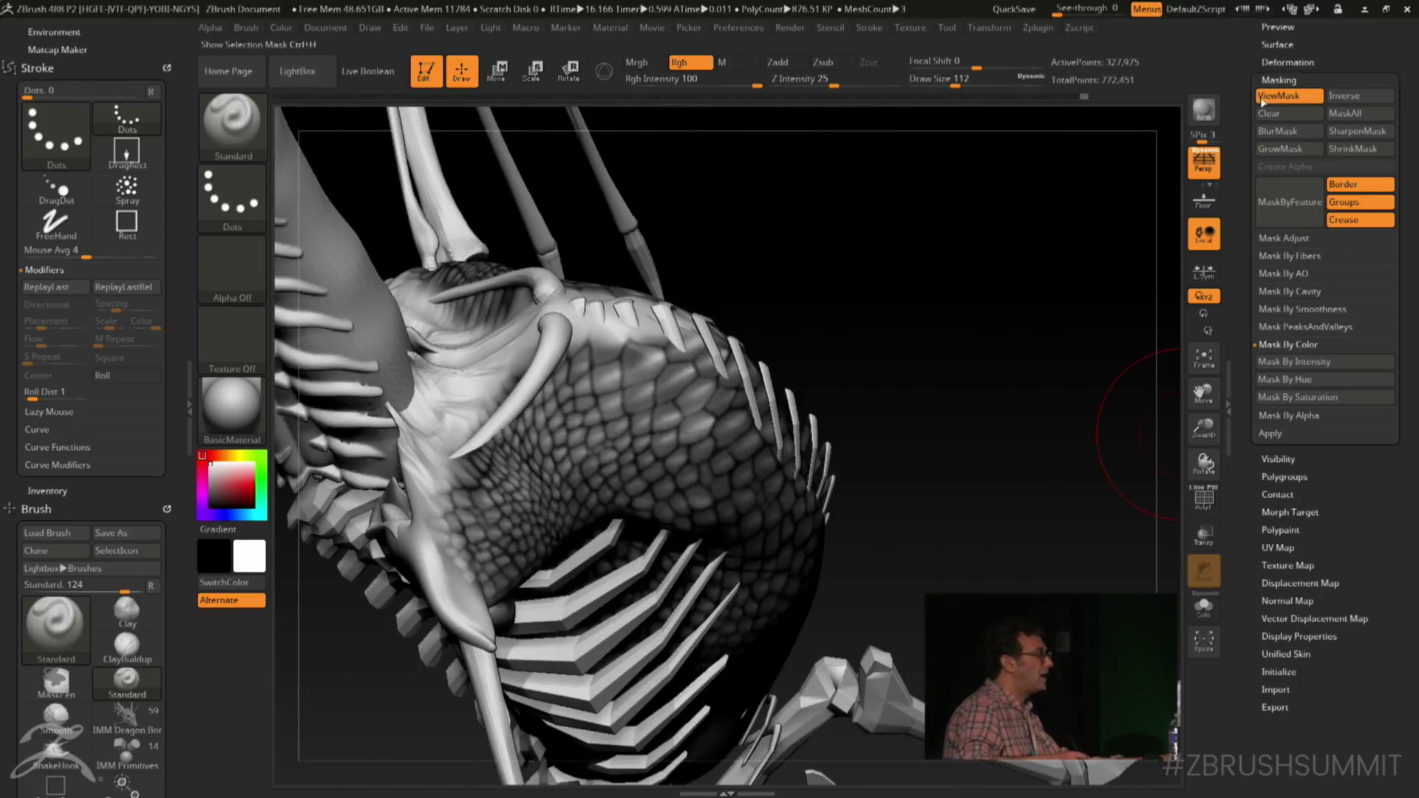
click(1277, 100)
Hide the painted colour of the PolyMesh3D1 subtool so the chest shows as plain material
scroll(1250, 314, up, 10)
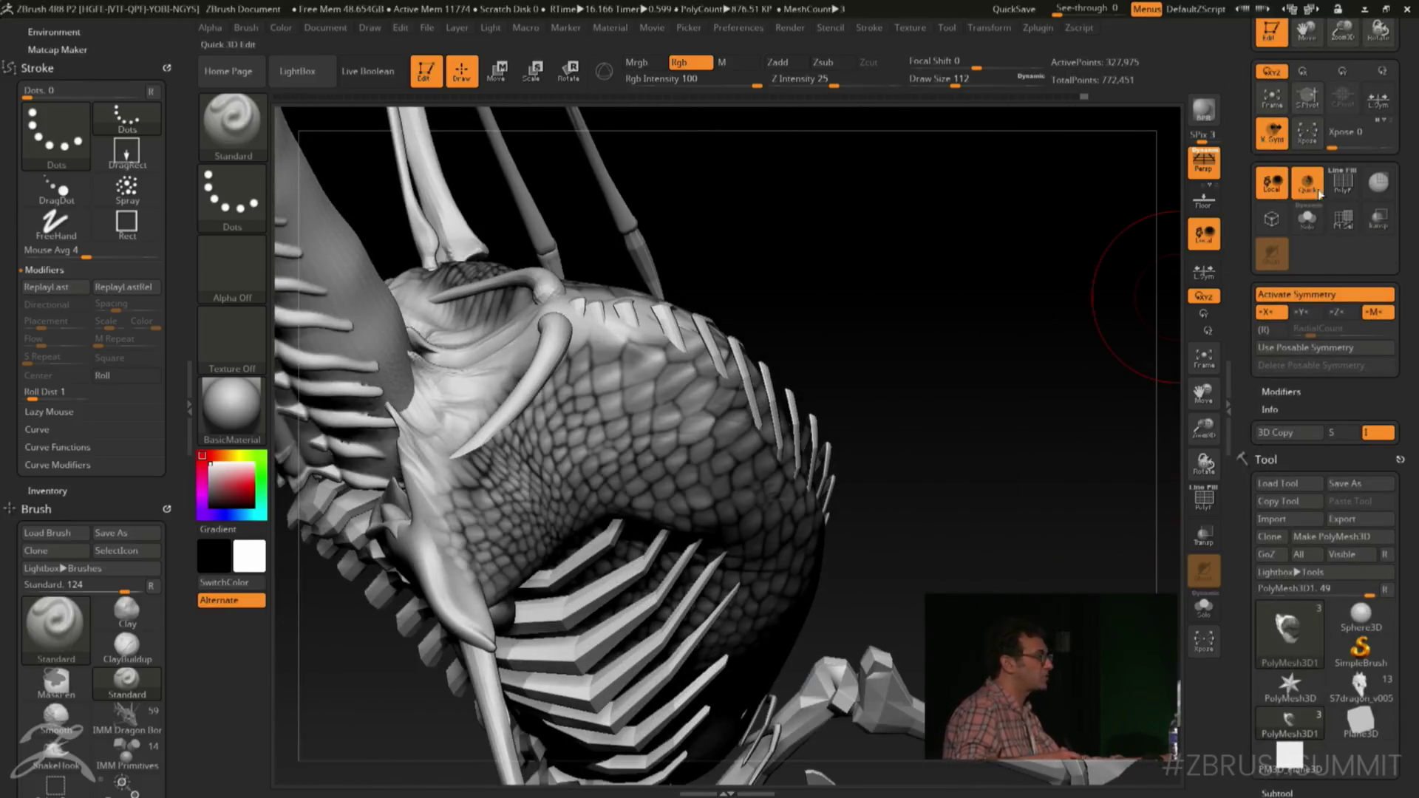
scroll(1288, 630, up, 1)
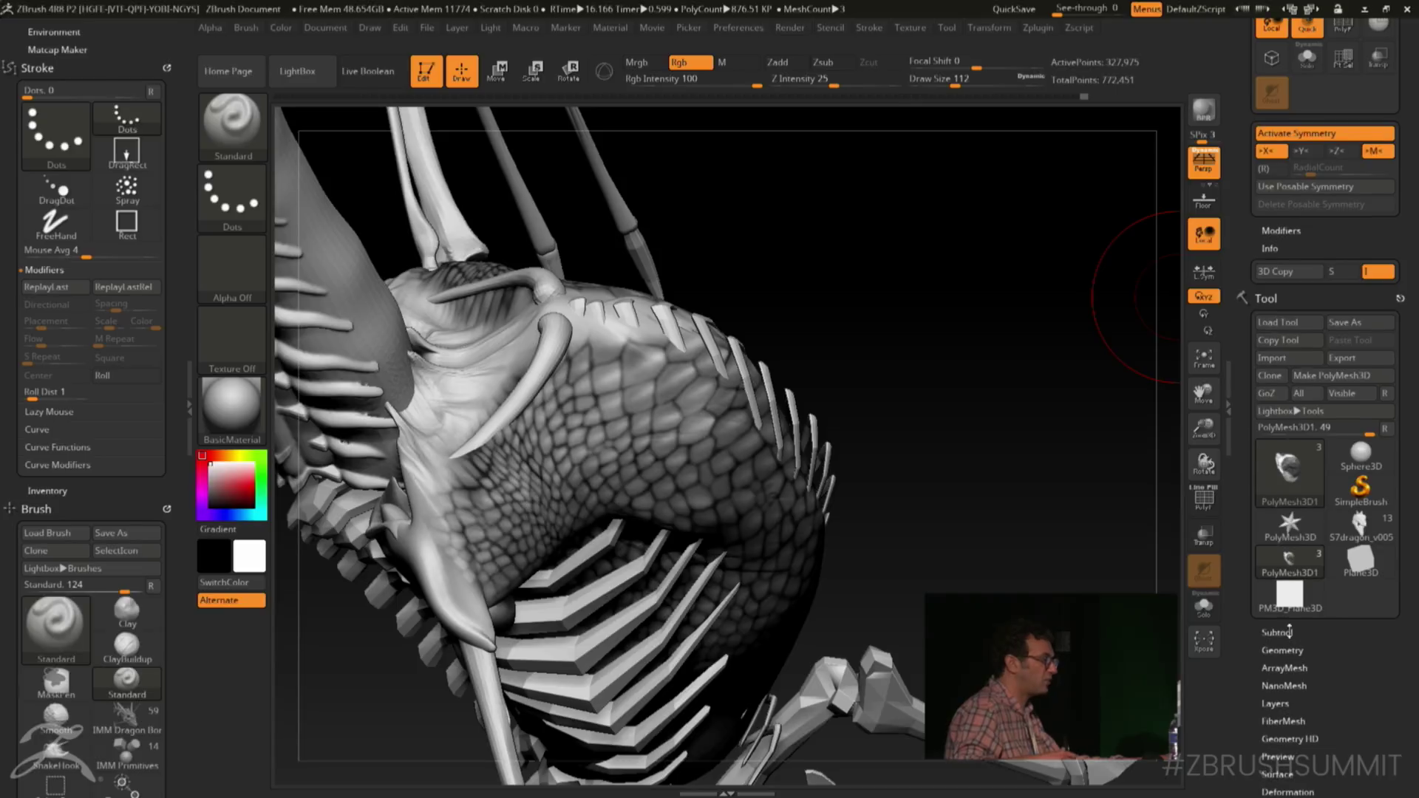
click(1285, 632)
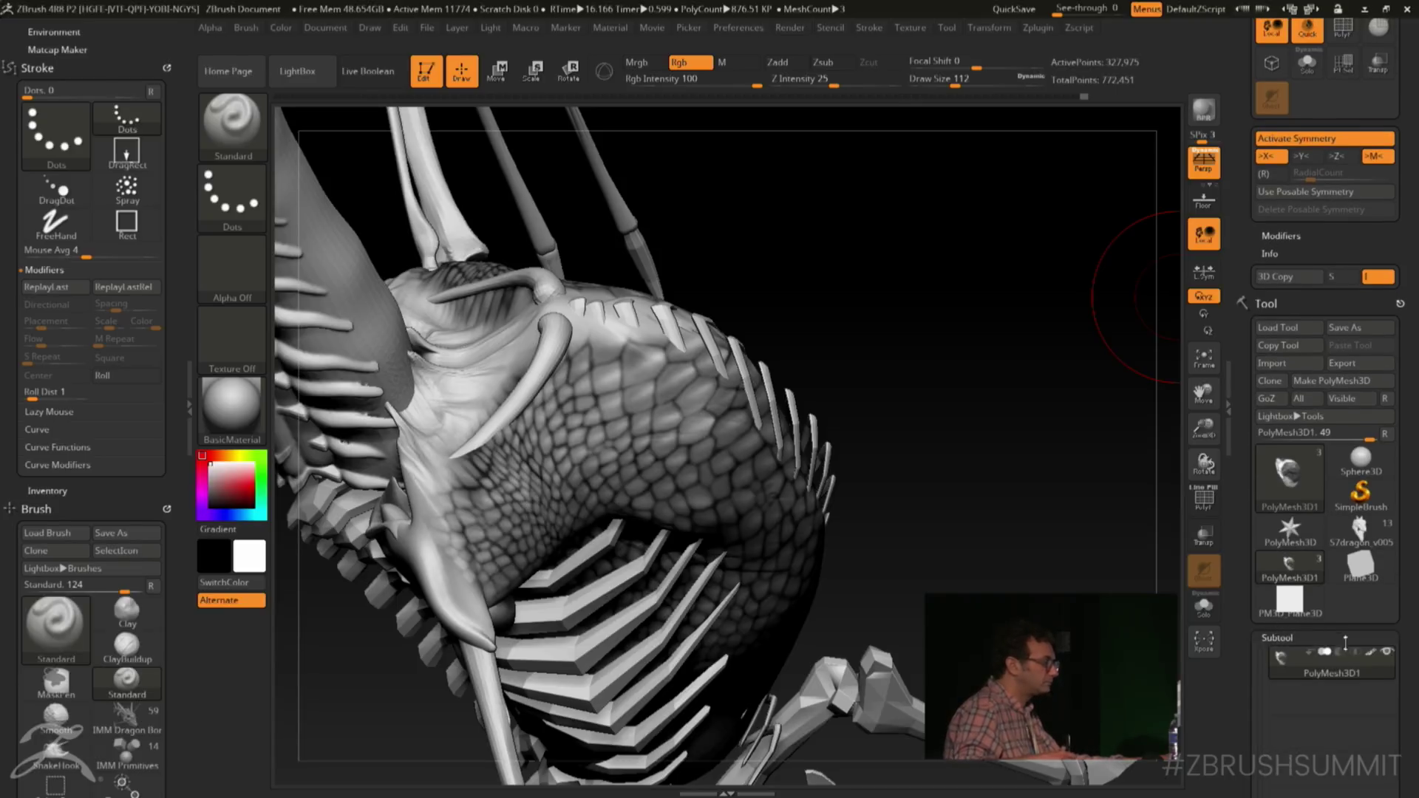
key(shift+d)
drag(896, 317, 884, 352)
key(shift)
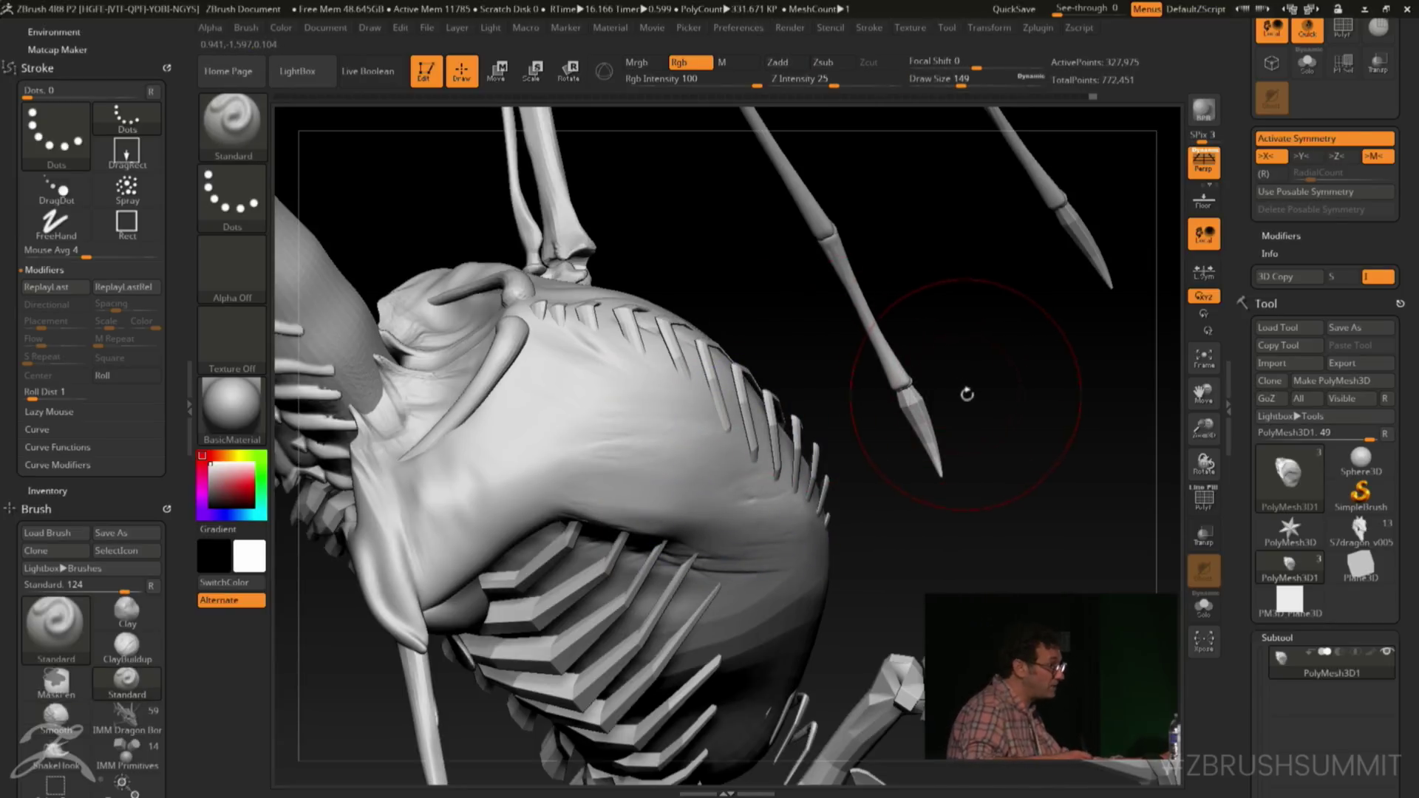
drag(968, 396, 969, 384)
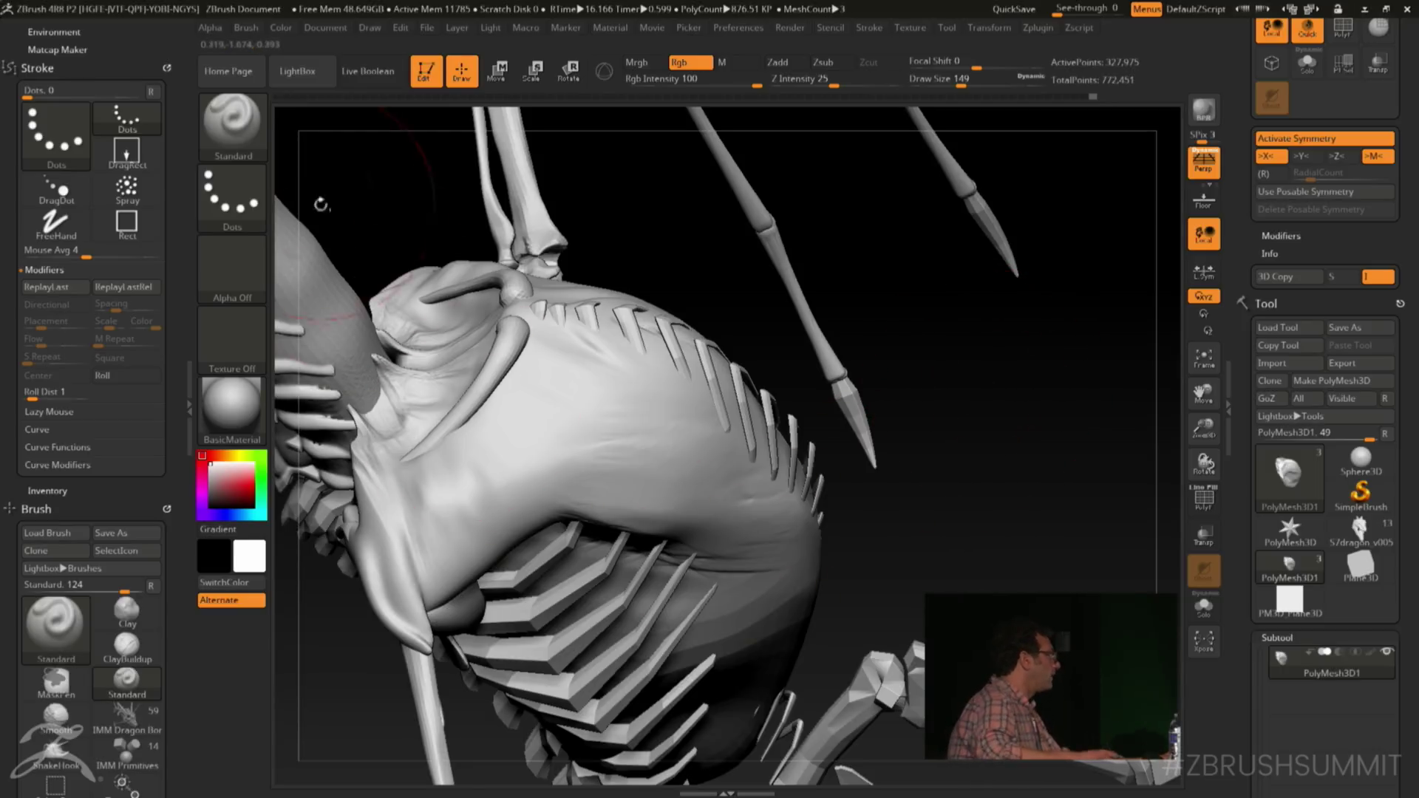
Select the Displace brush, set its Z Intensity to 9 and turn Rgb off
click(254, 148)
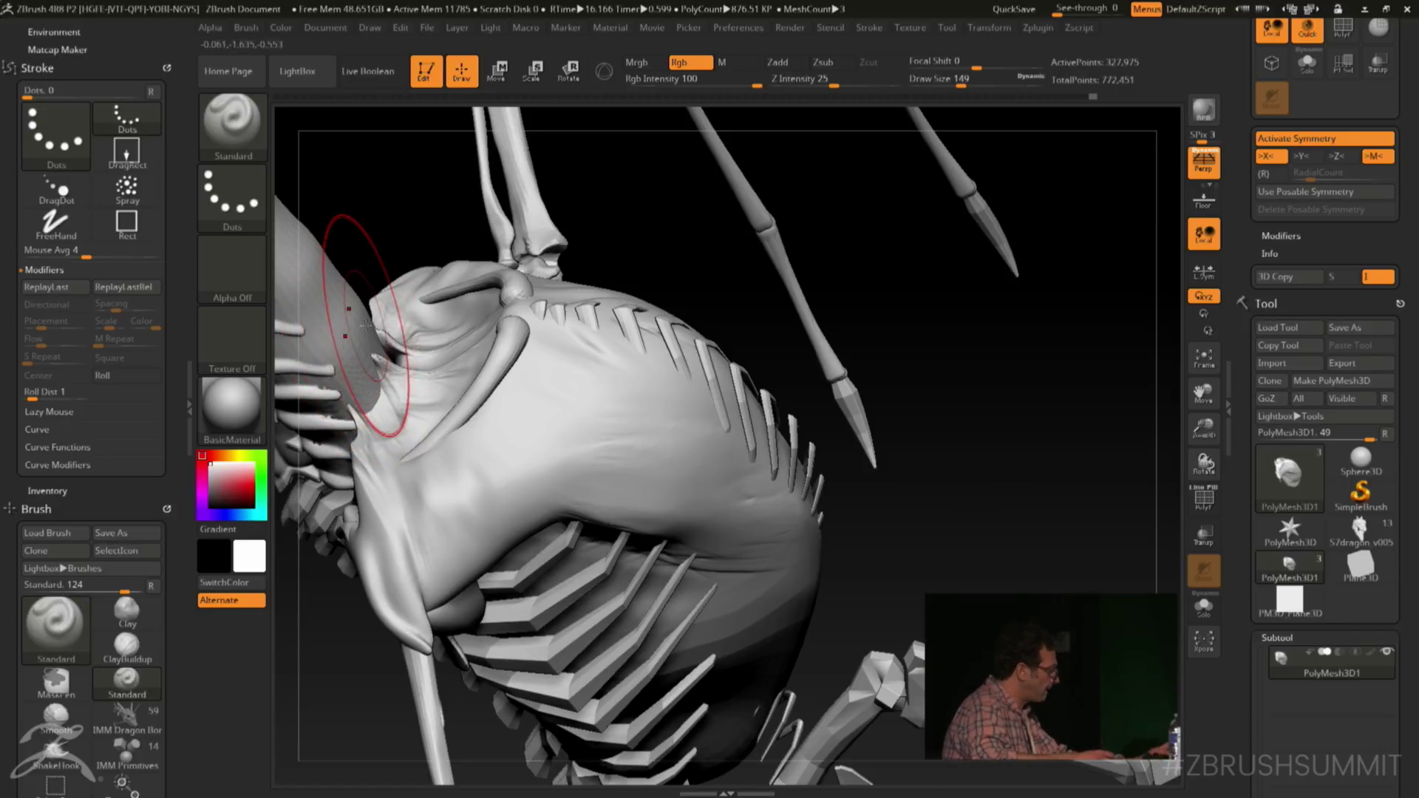
key(b)
key(d)
key(p)
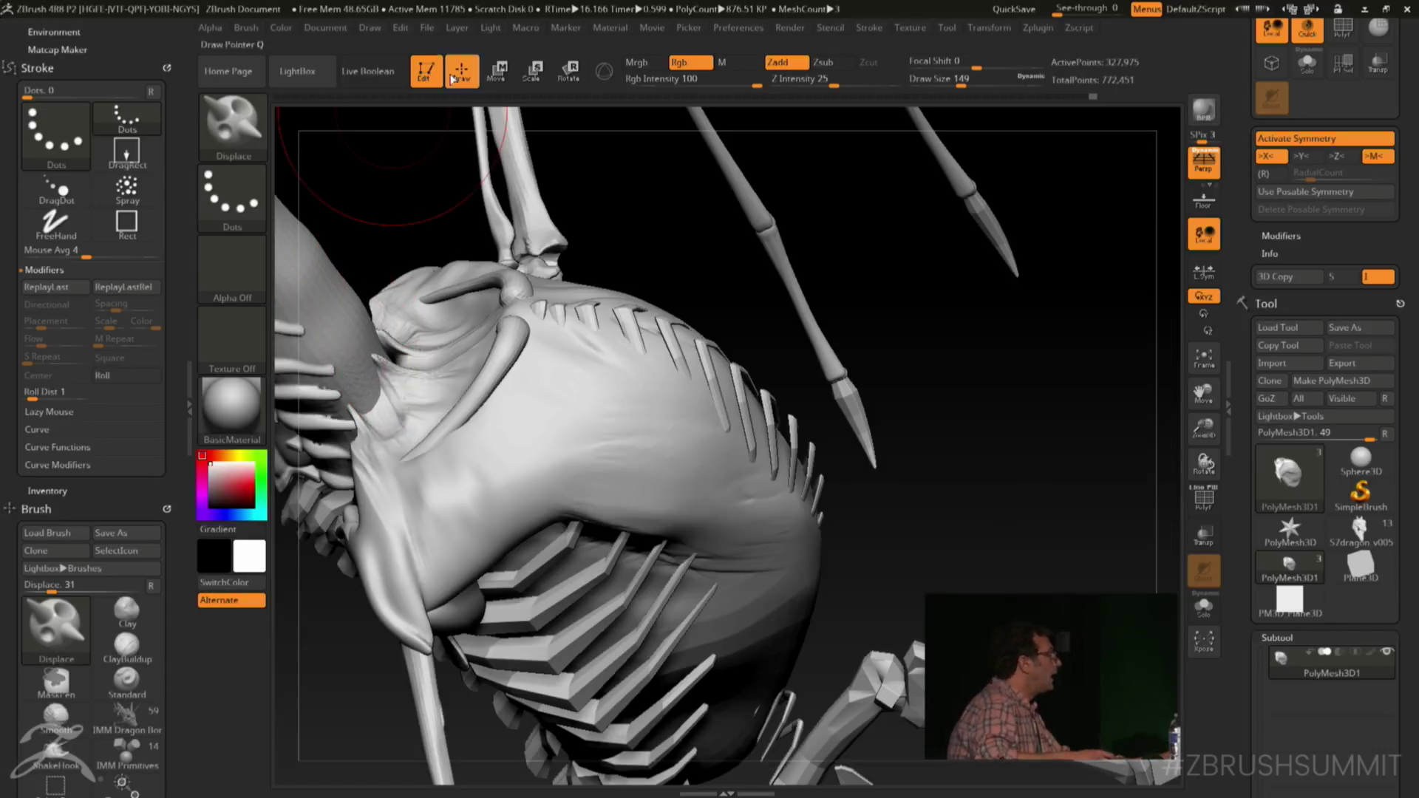
click(210, 28)
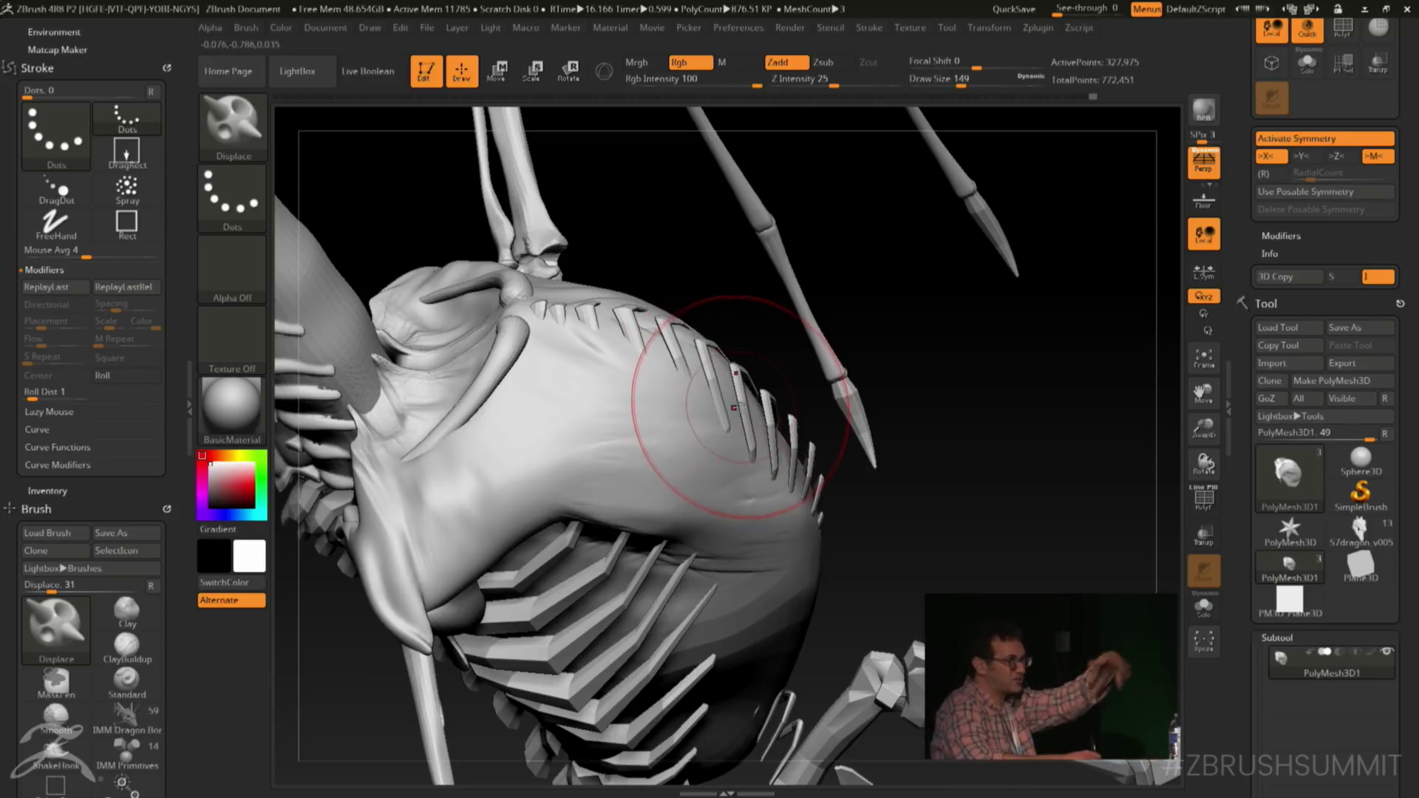
drag(881, 413, 842, 273)
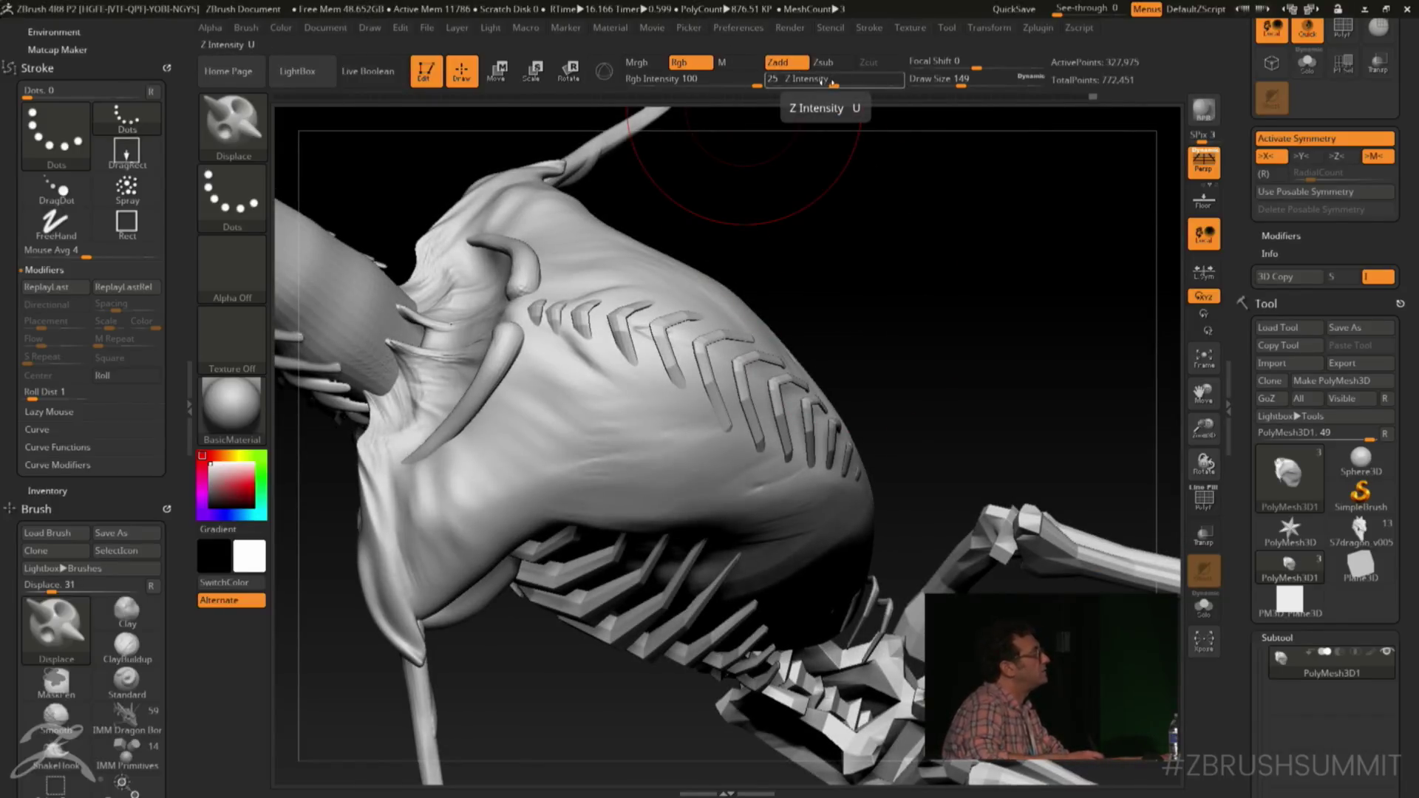
drag(823, 82, 813, 84)
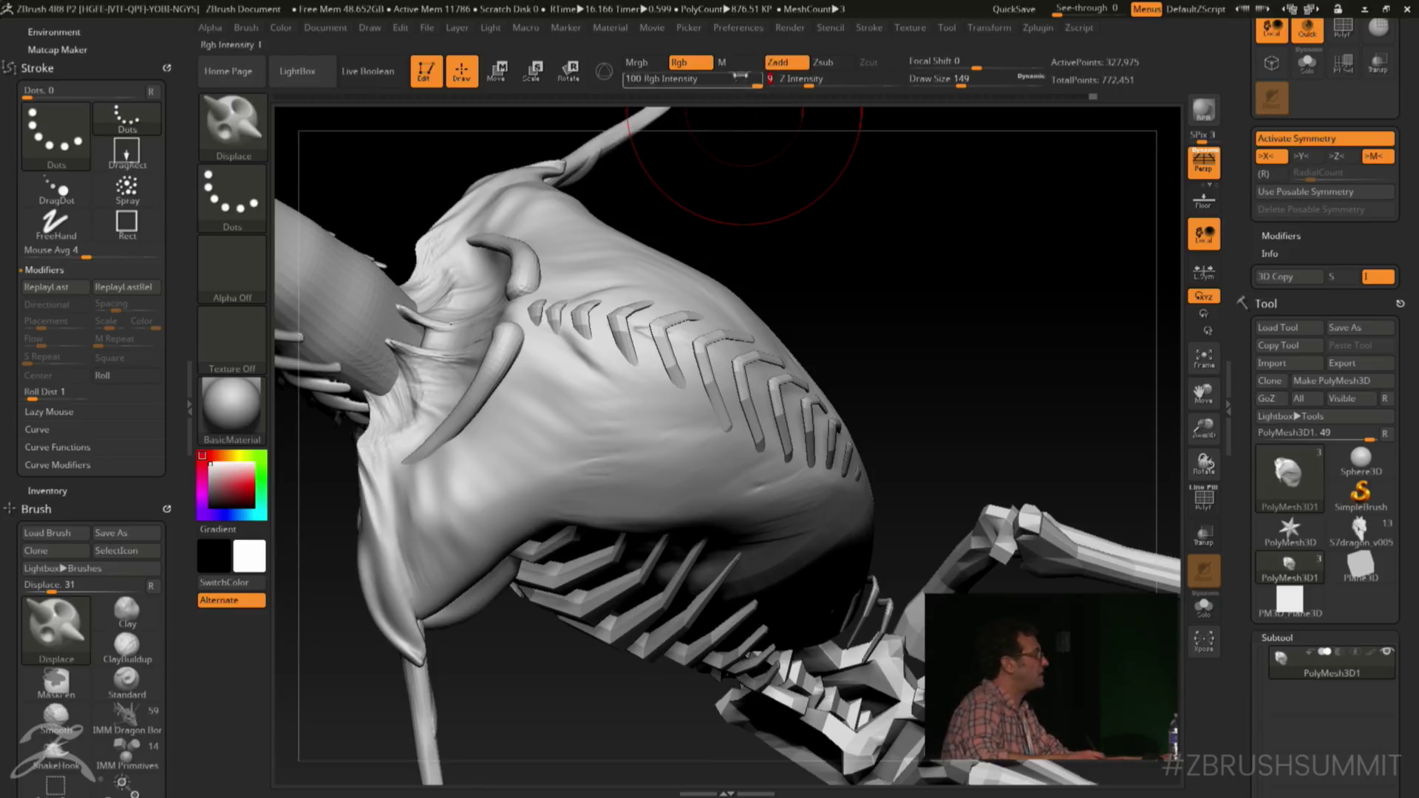
click(708, 65)
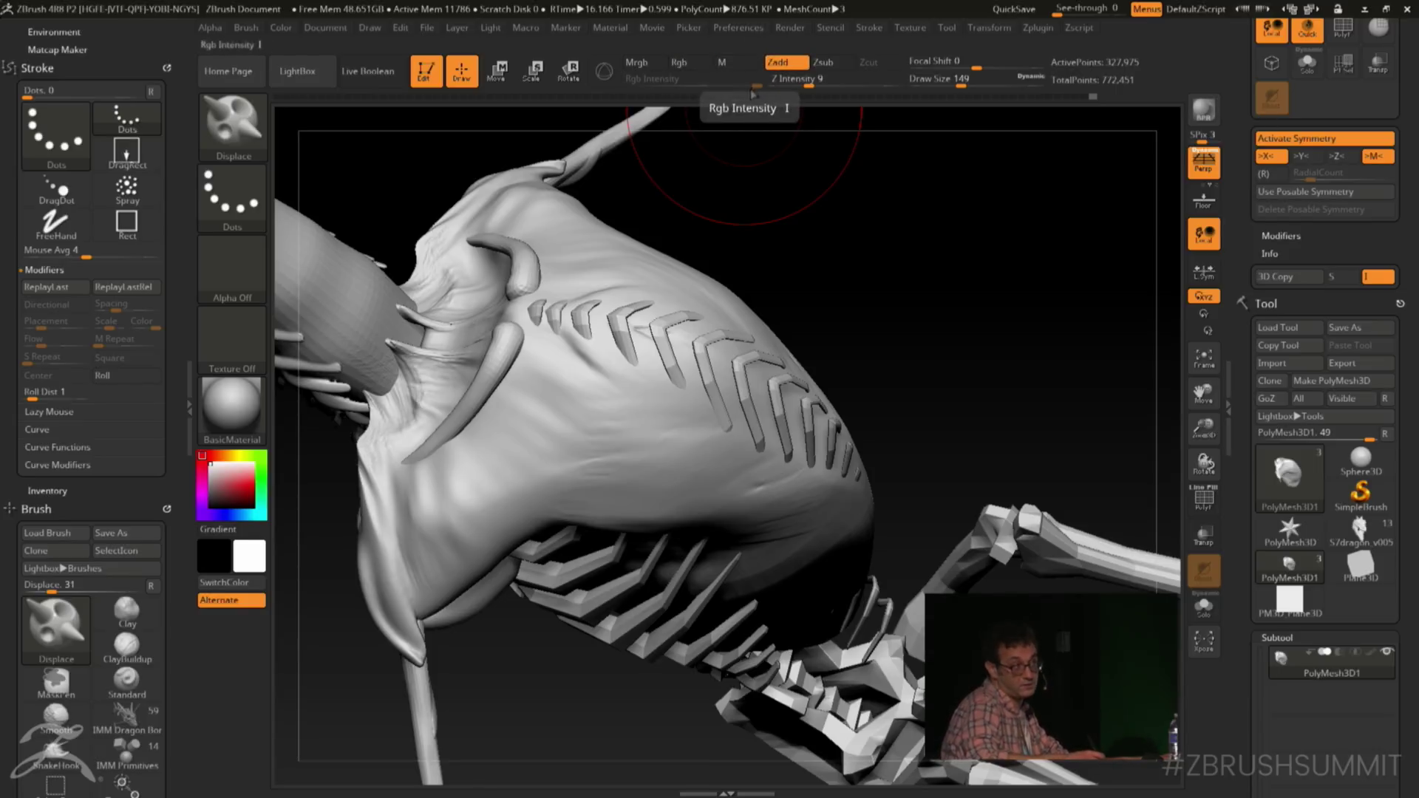
Sculpt the masked scales into relief across the dragon's chest and shoulder with the Displace brush at a draw size of 154
key(space)
mouse_move(650, 326)
mouse_down()
mouse_move(704, 333)
mouse_move(628, 451)
mouse_move(539, 502)
mouse_move(477, 310)
mouse_move(473, 517)
mouse_move(591, 387)
mouse_up()
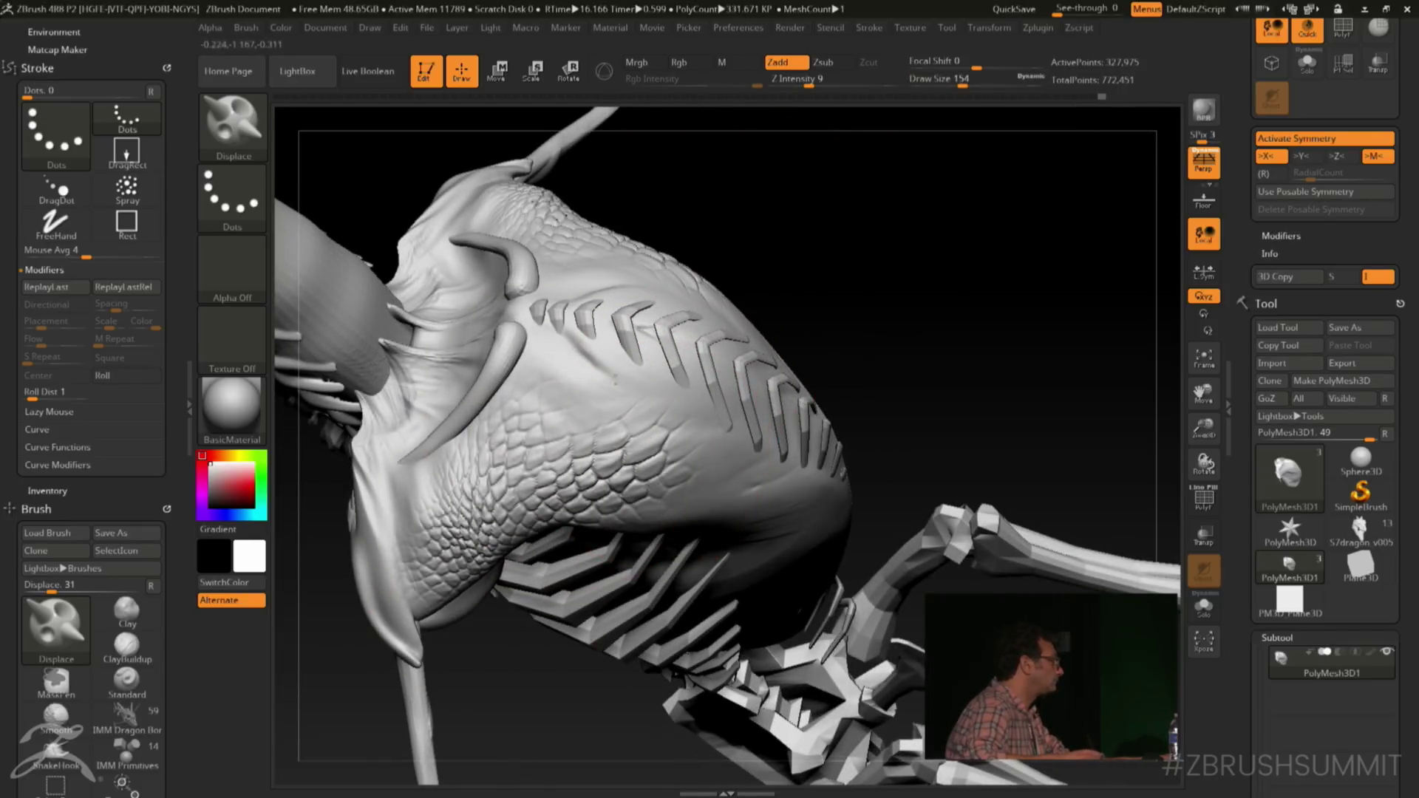
drag(924, 244, 624, 320)
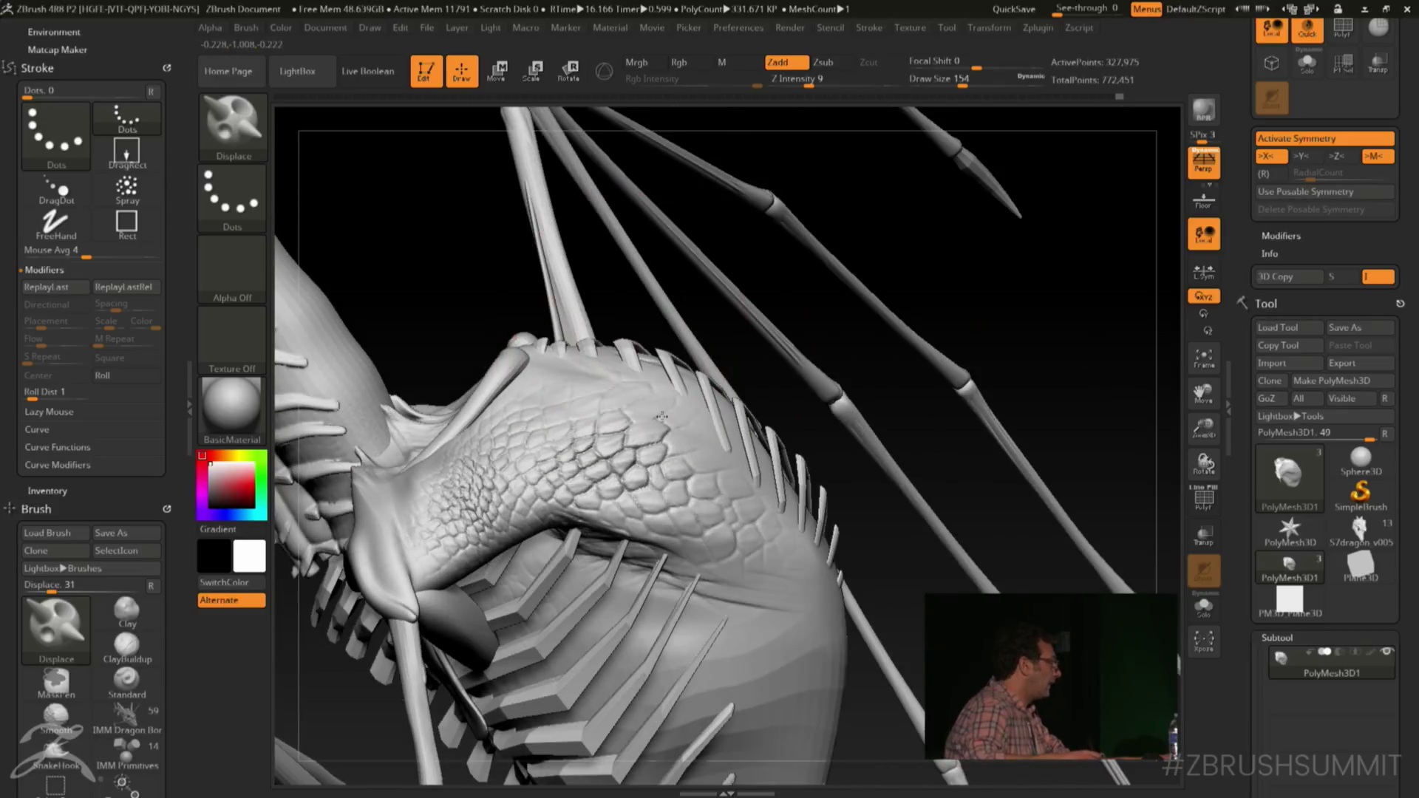
drag(909, 281, 690, 320)
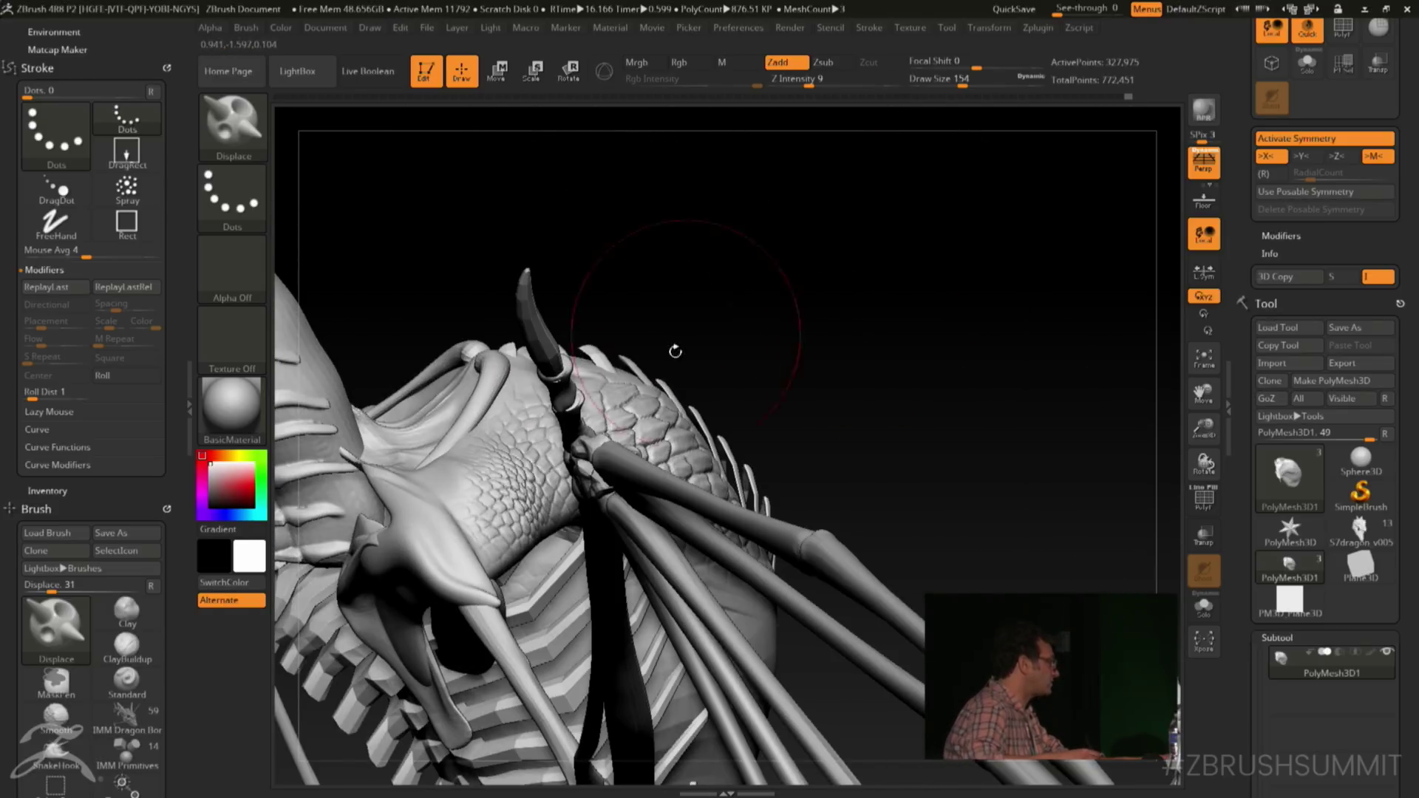
drag(514, 471, 487, 433)
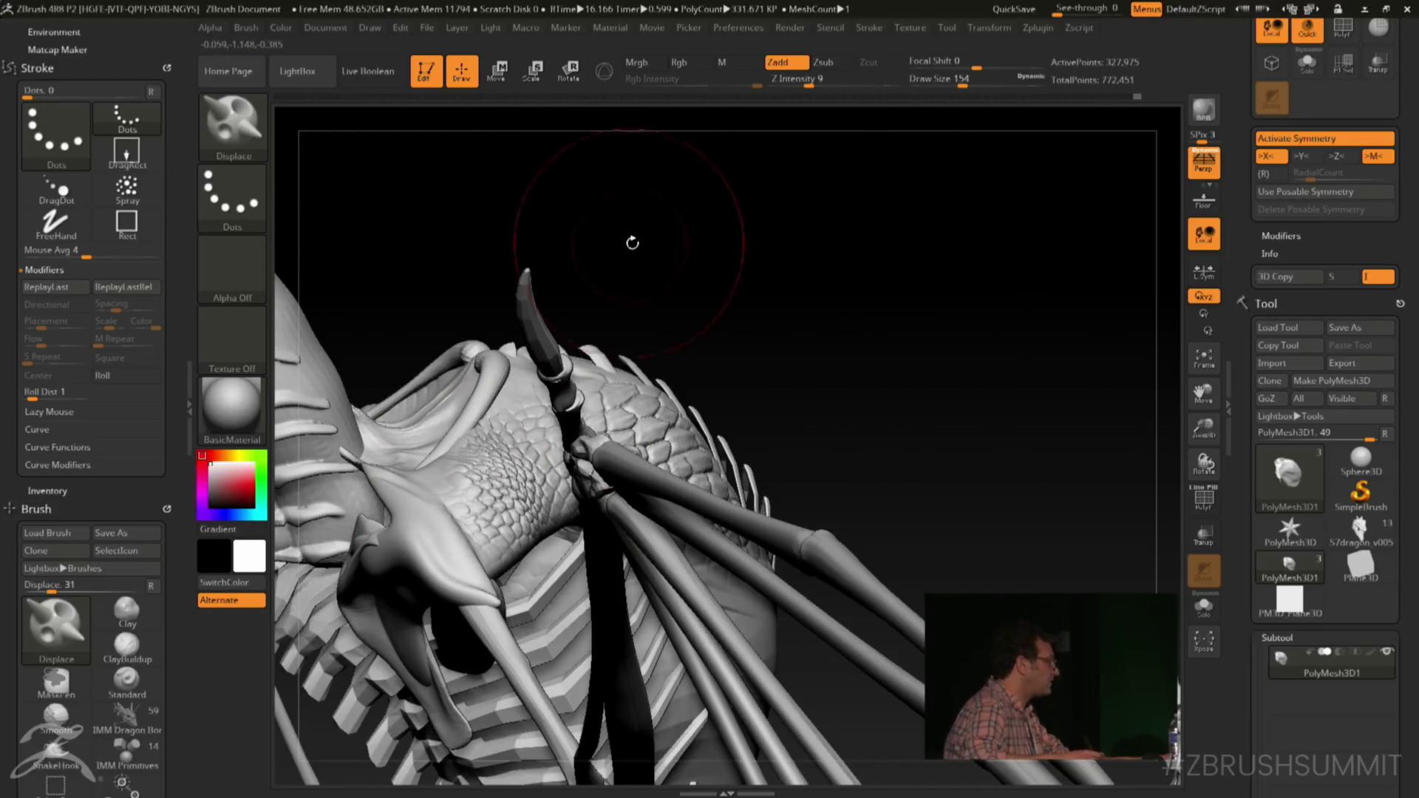
drag(630, 245, 532, 311)
drag(833, 264, 608, 558)
drag(684, 475, 817, 674)
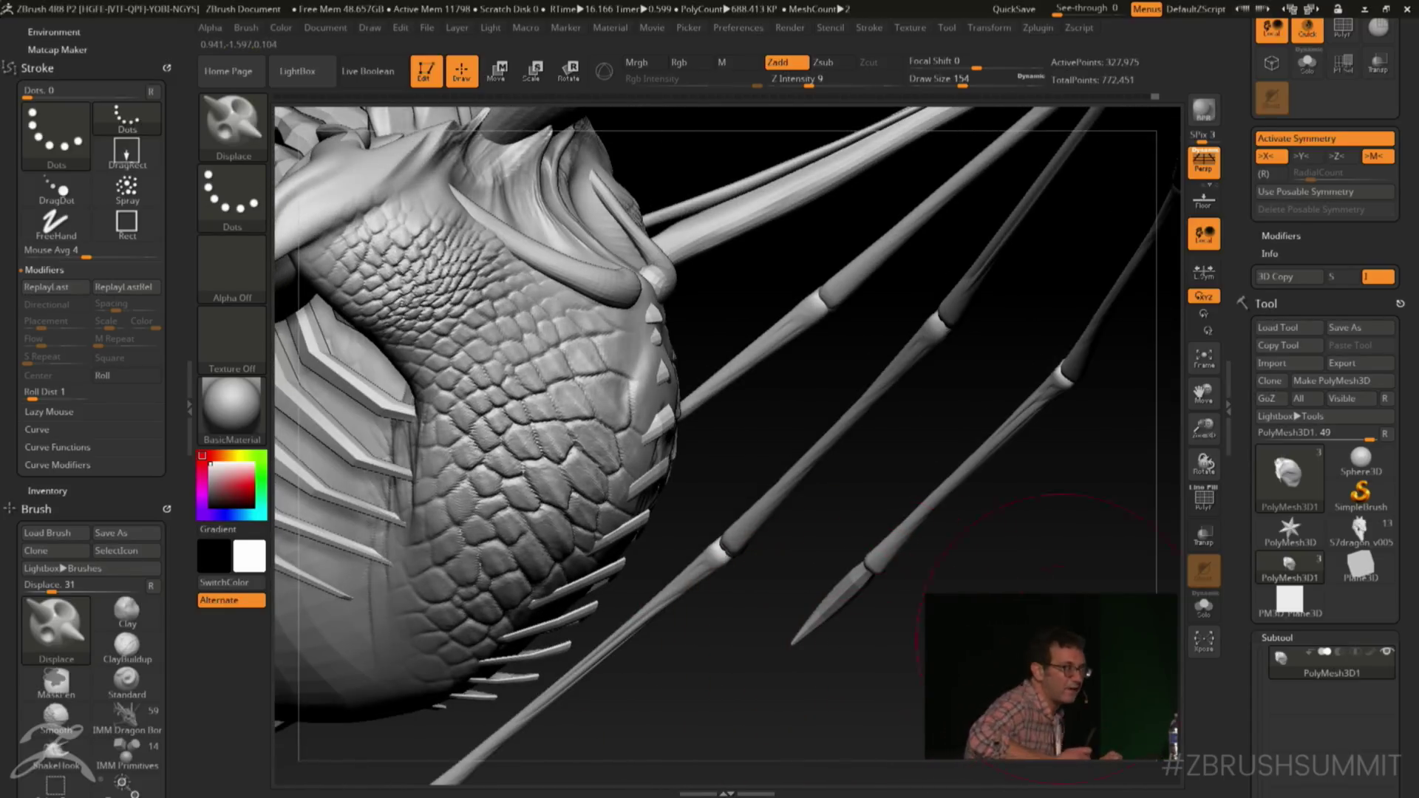
drag(991, 638, 1096, 504)
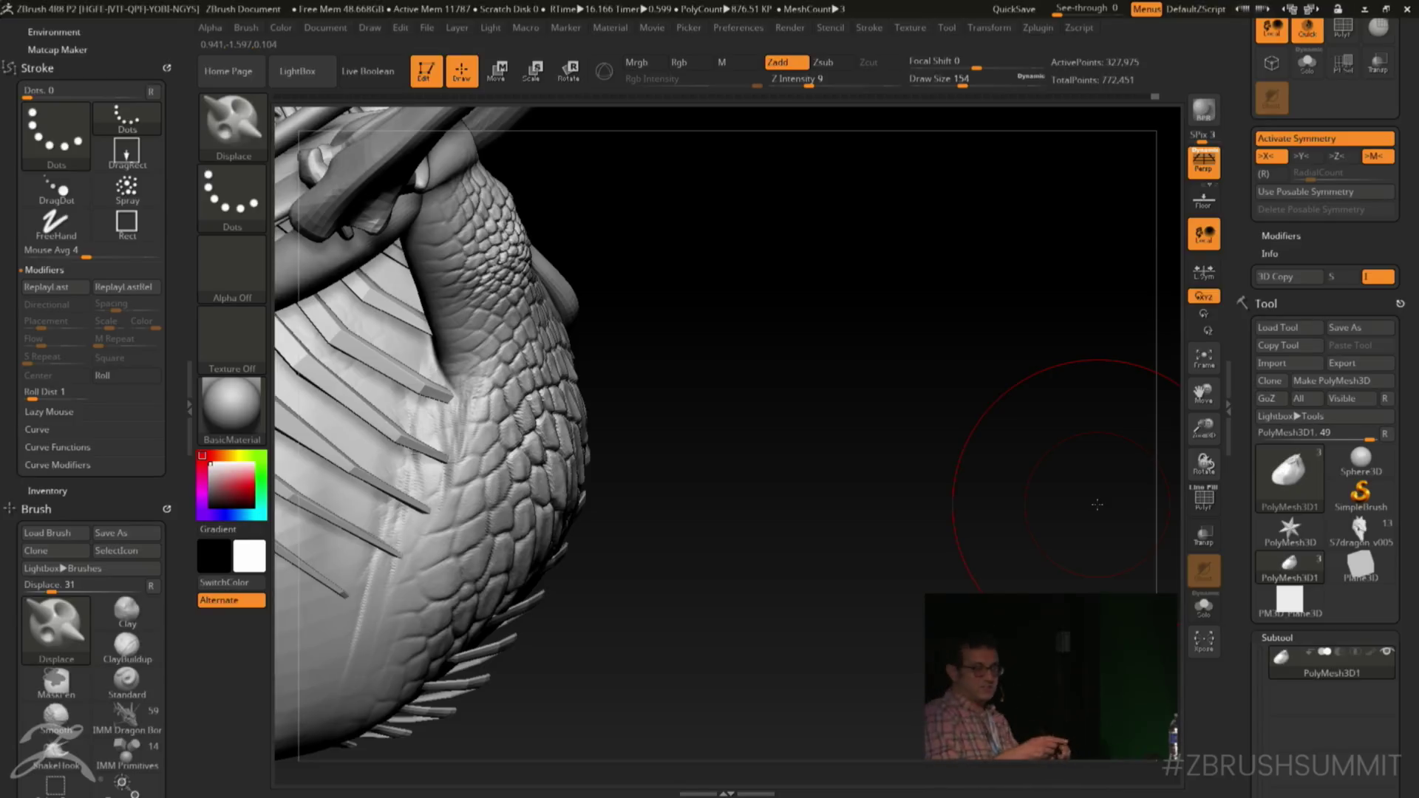
drag(742, 360, 734, 392)
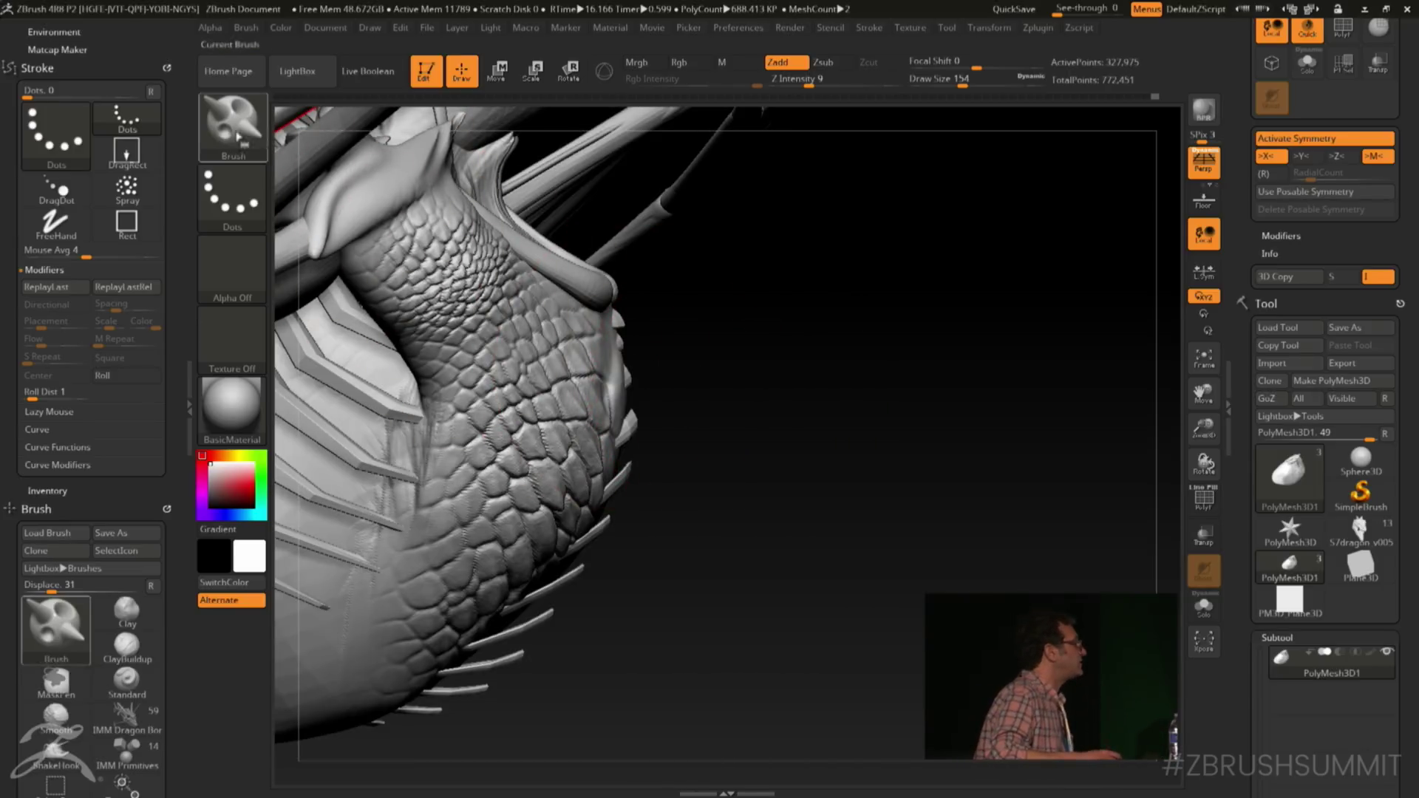
Assign Alpha 27 to the Displace brush and give it a MidValue of 55 and a radial fade (Rf) of 6
click(232, 270)
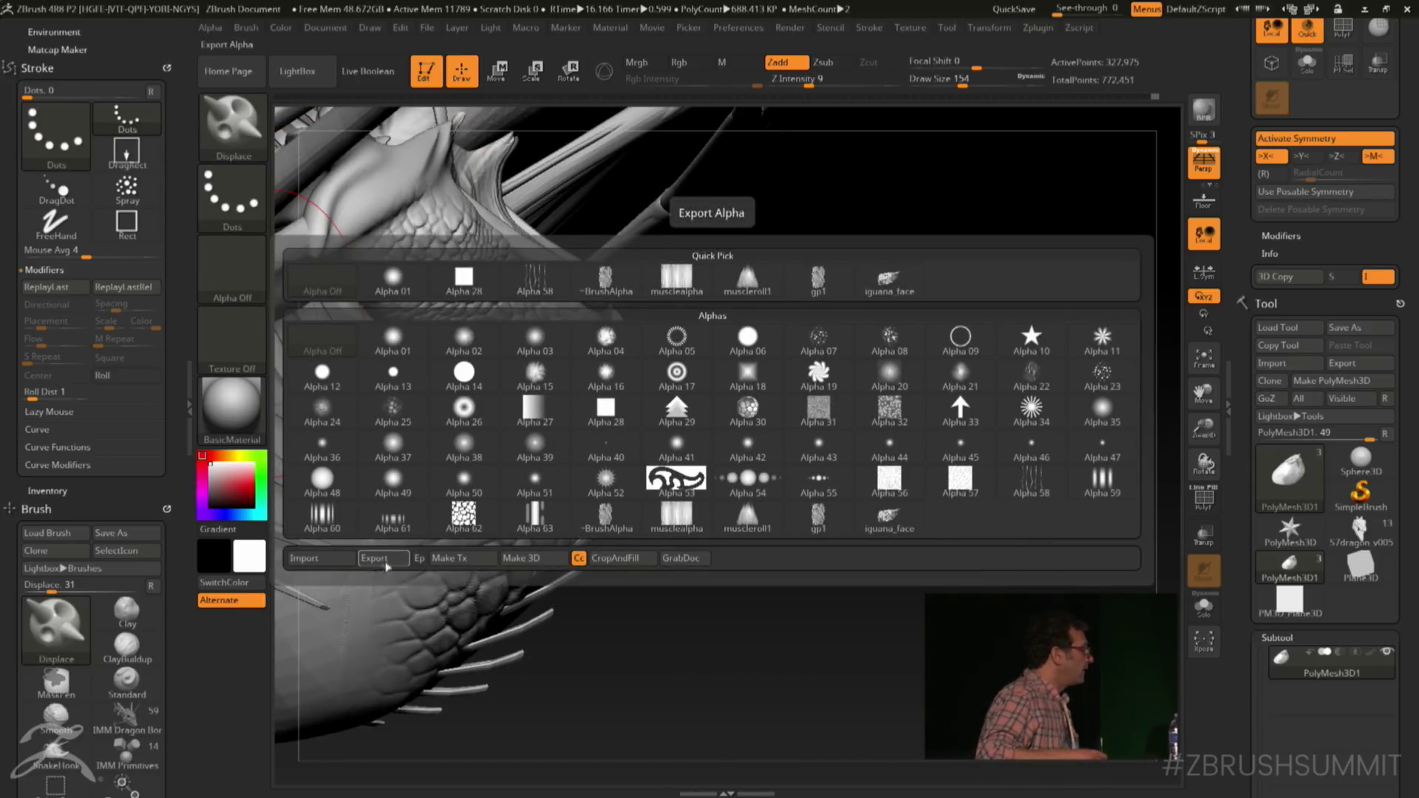
click(232, 122)
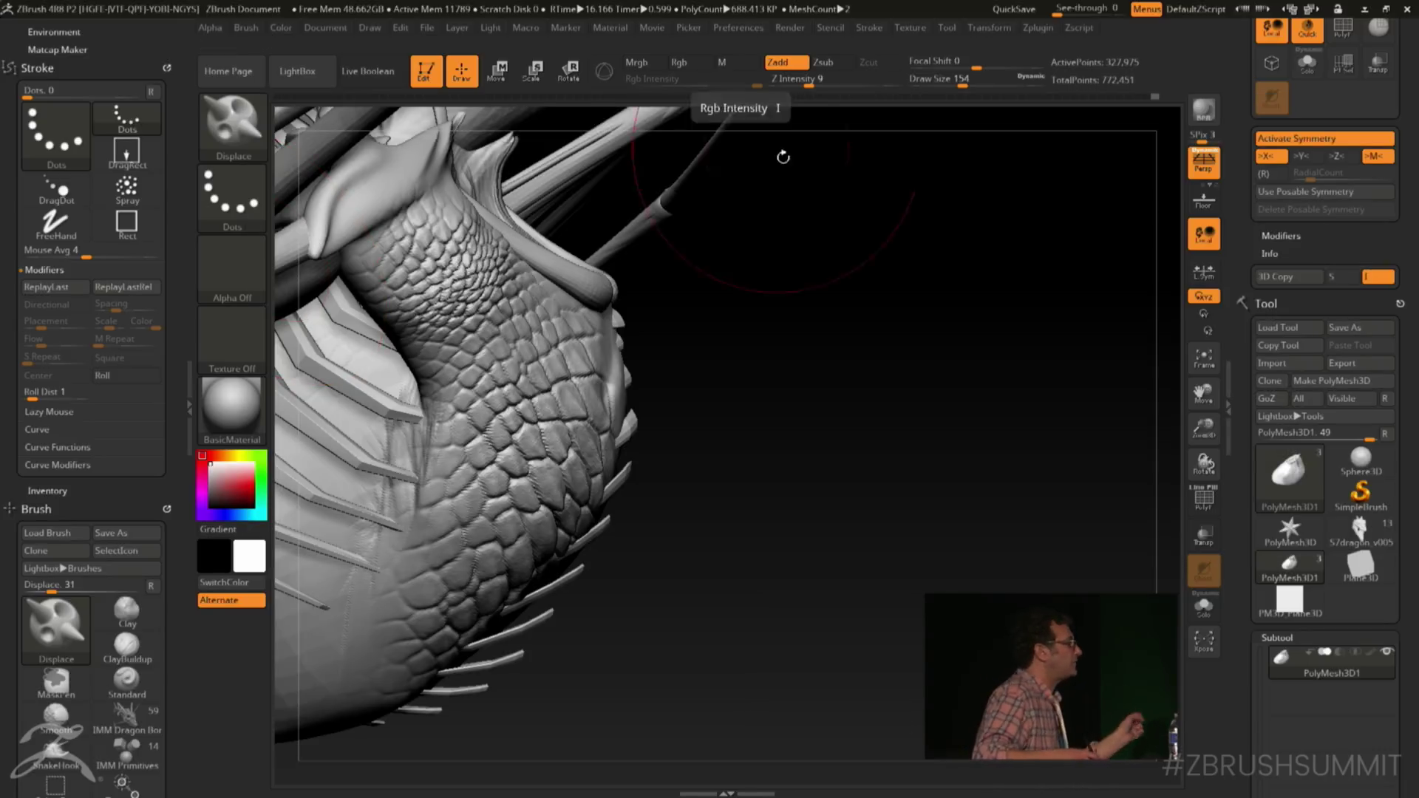
click(232, 266)
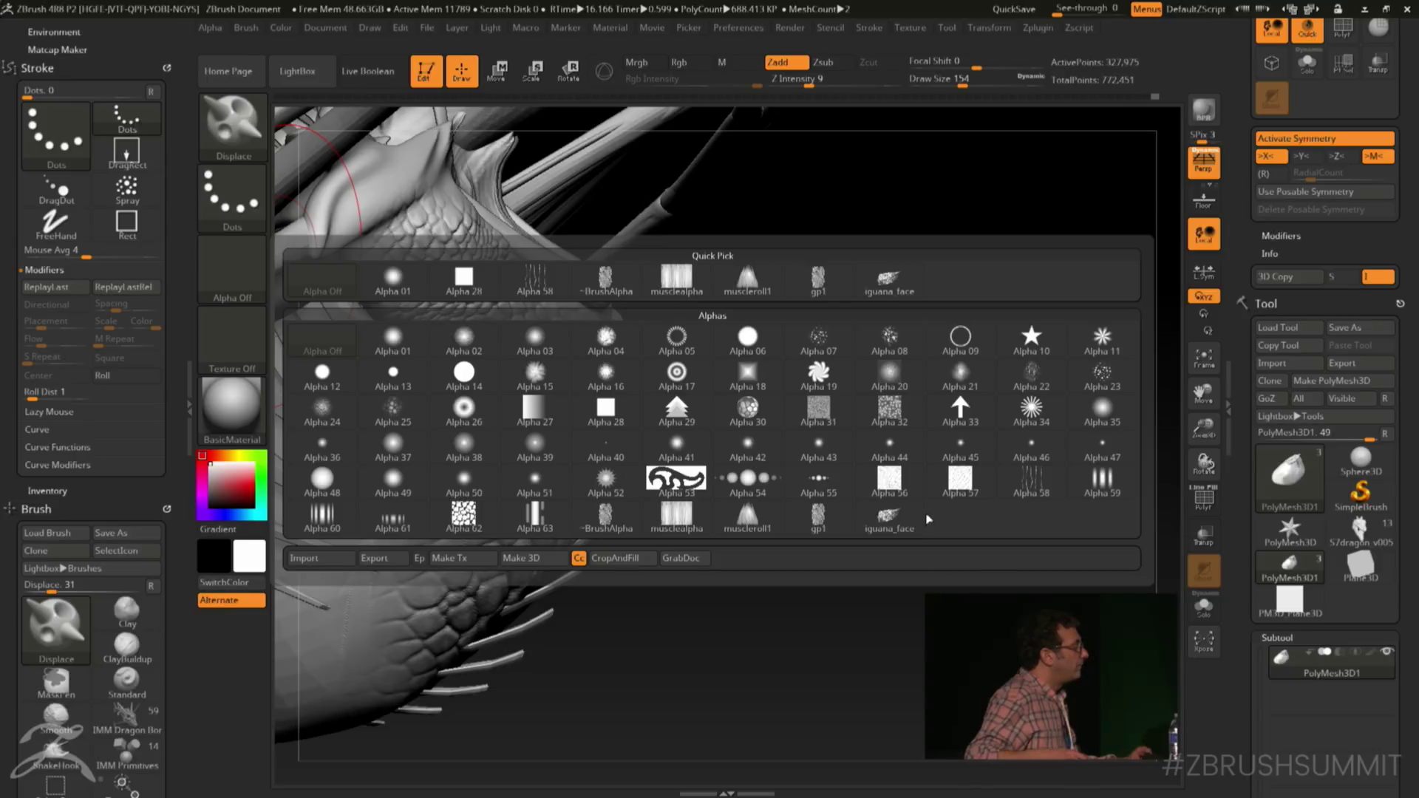
click(534, 408)
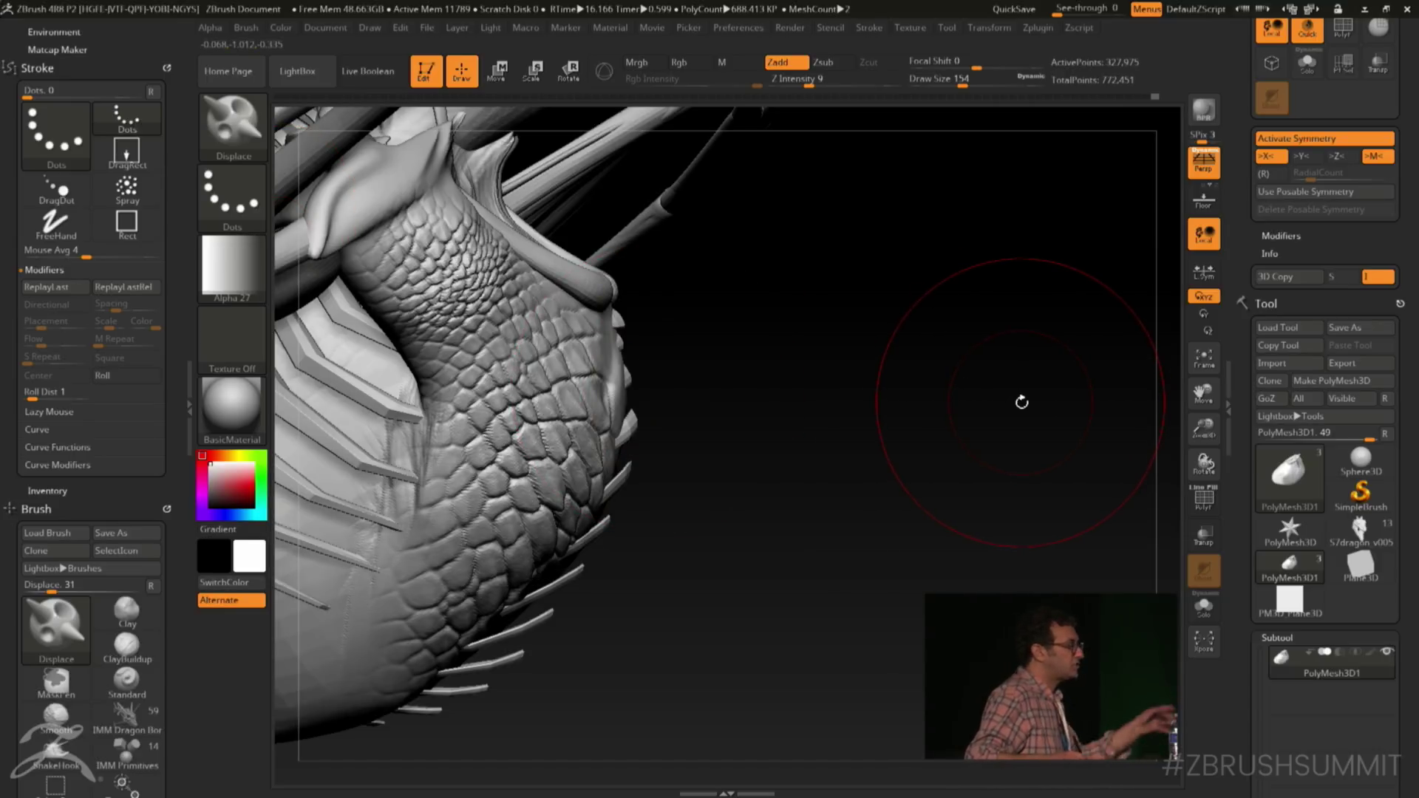
click(210, 27)
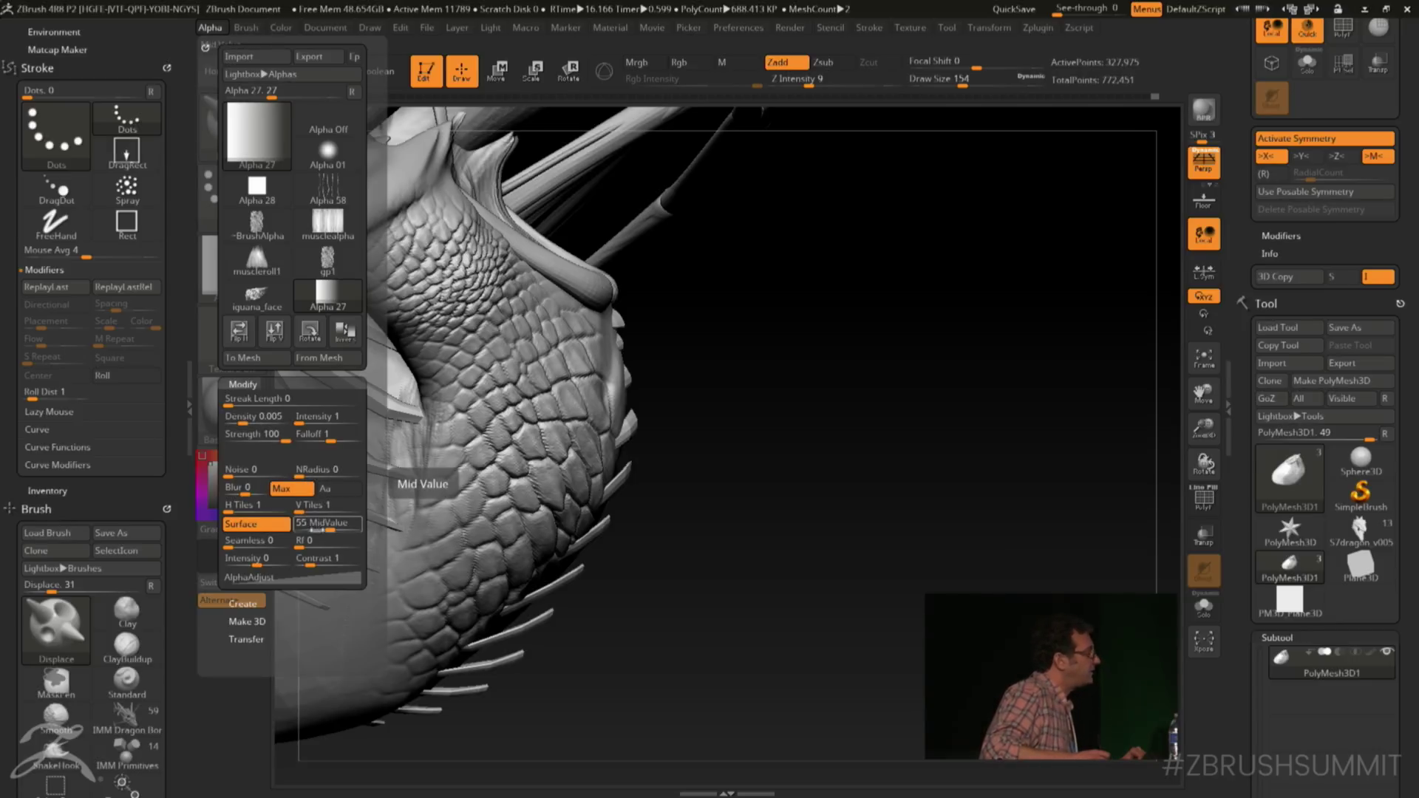
drag(307, 542, 316, 544)
Displace the chest scales at a draw size of 80, then set the Z Intensity to 15 and the draw size to 51
drag(675, 326, 562, 399)
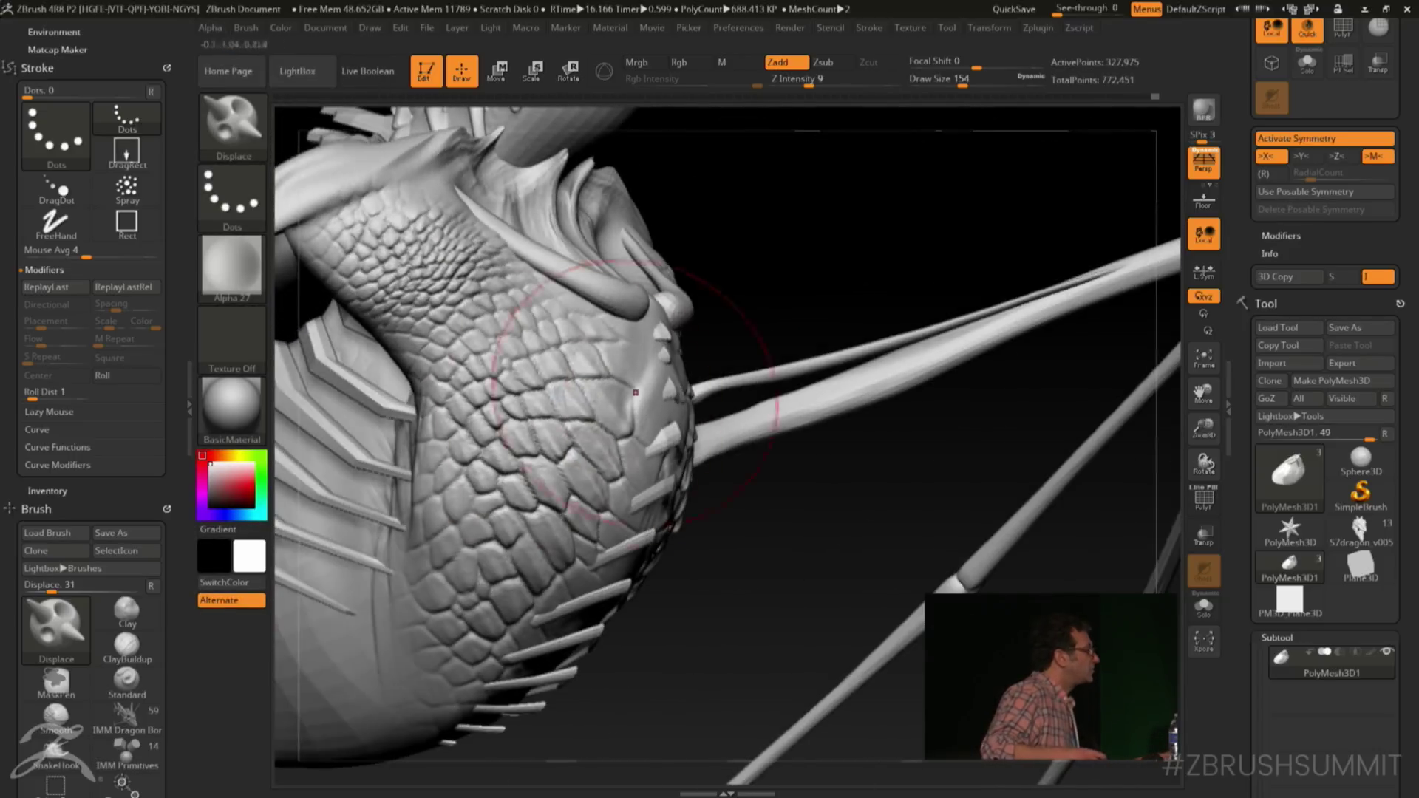
key(space)
drag(484, 369, 469, 369)
mouse_move(239, 288)
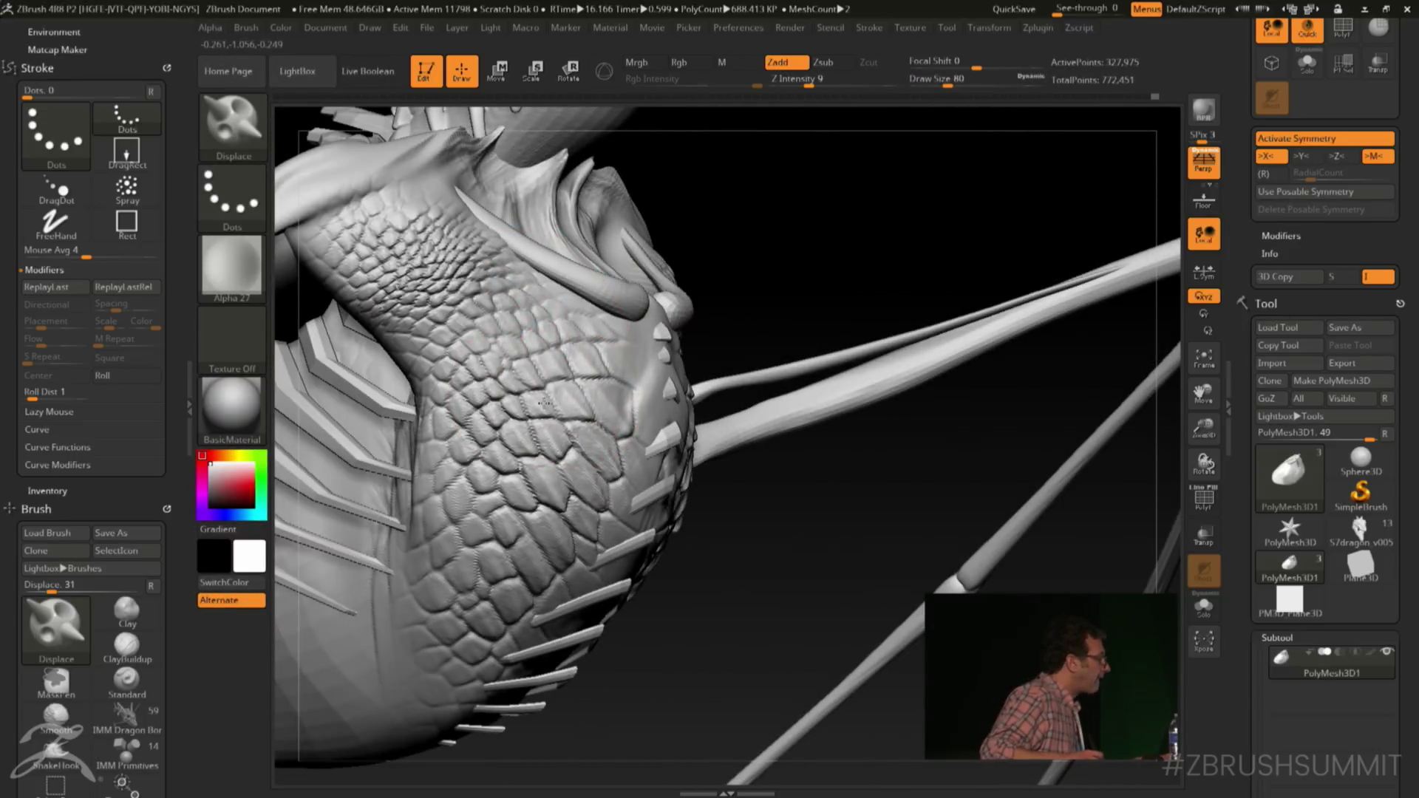
drag(808, 81, 819, 81)
drag(760, 176, 687, 340)
key(space)
drag(586, 390, 578, 389)
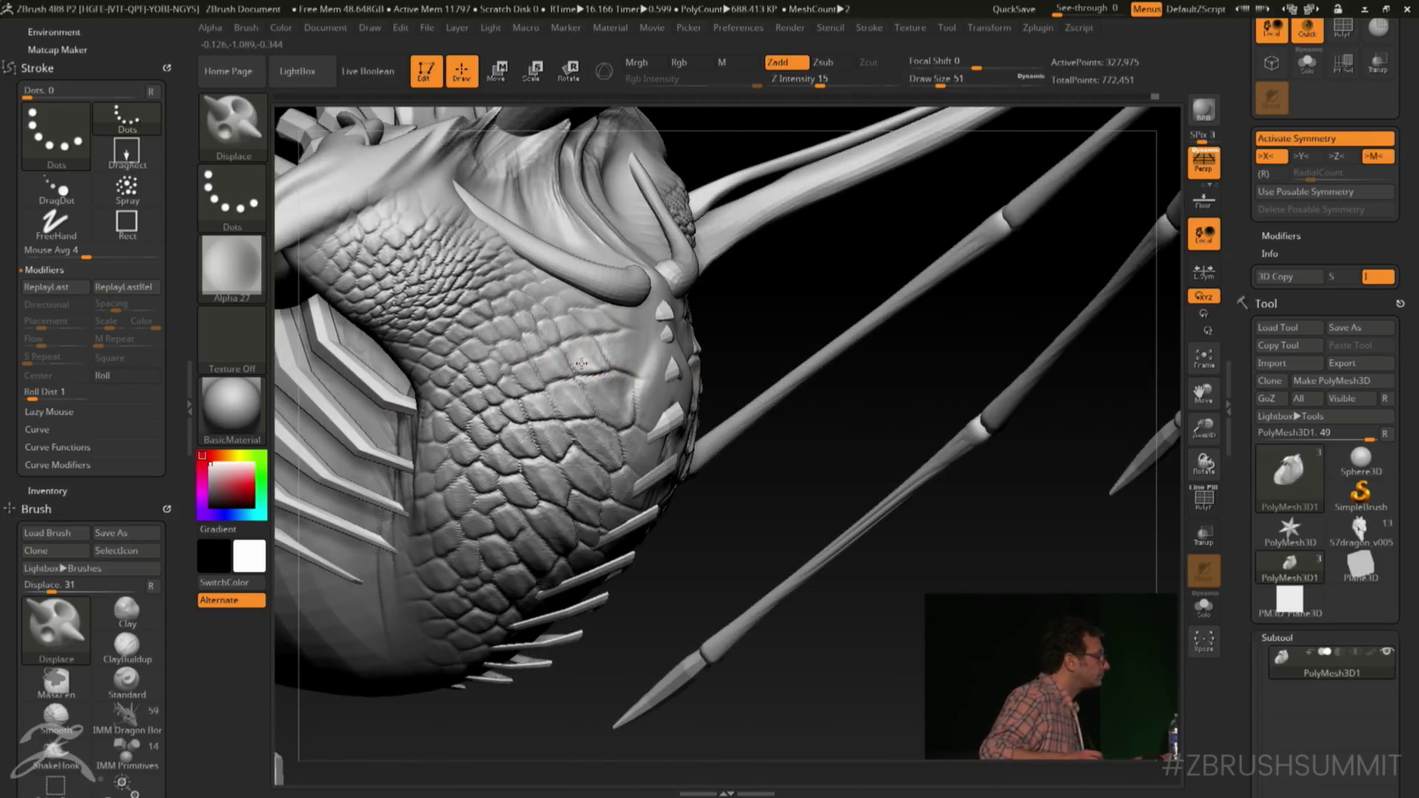
Set the Focal Shift to -100 and draw size to 41, undo the last two strokes and displace the chest scales again
drag(977, 65, 909, 61)
key(space)
drag(585, 387, 581, 369)
key(ctrl+z)
key(ctrl+z)
drag(609, 354, 565, 367)
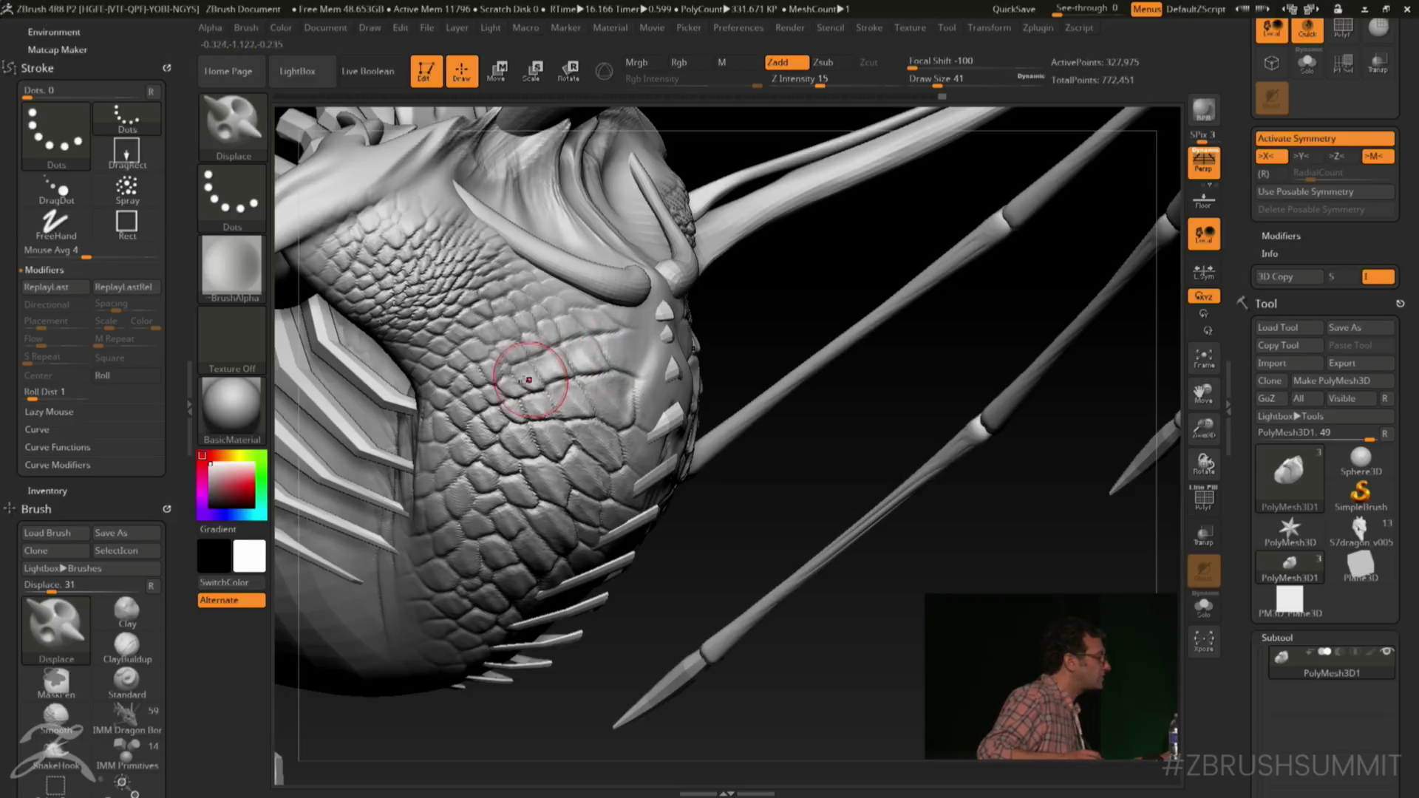
mouse_move(593, 403)
mouse_down()
mouse_move(562, 399)
mouse_move(632, 417)
mouse_up()
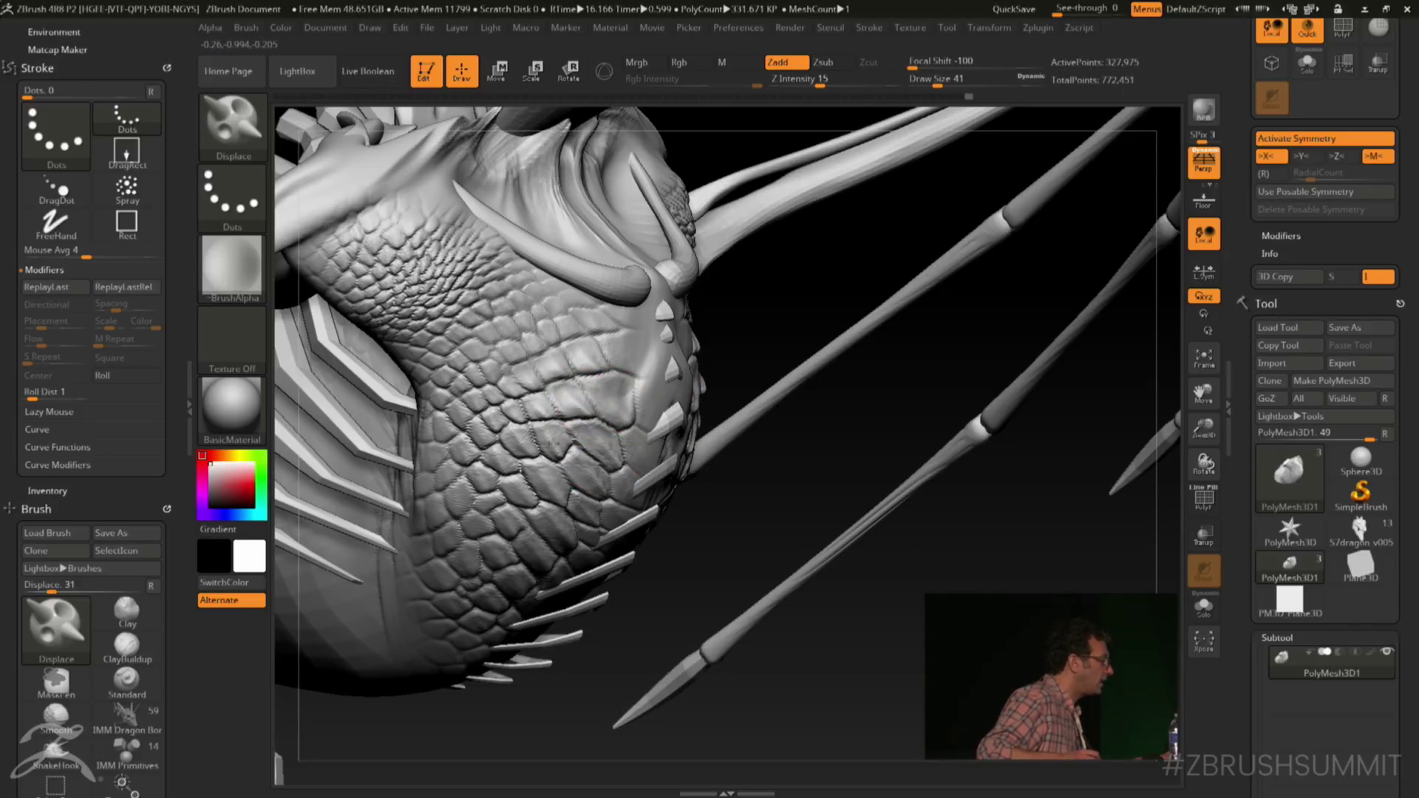
Displace individual scales on the side of the chest near the row of spikes at a draw size of 25
drag(656, 607, 669, 628)
key(space)
drag(592, 467, 586, 467)
drag(694, 486, 710, 543)
drag(786, 411, 728, 418)
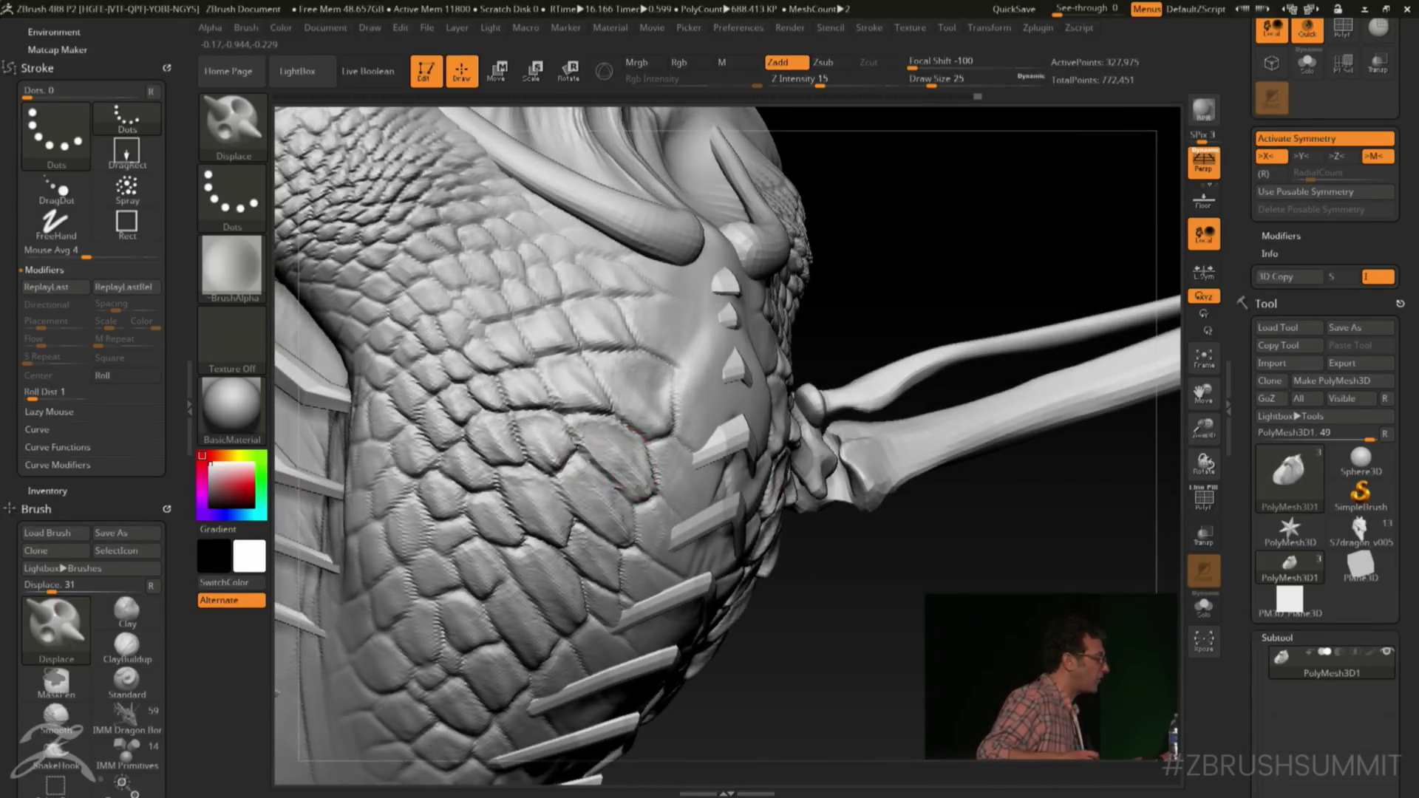
mouse_move(638, 481)
mouse_down()
mouse_move(623, 463)
mouse_move(552, 452)
mouse_up()
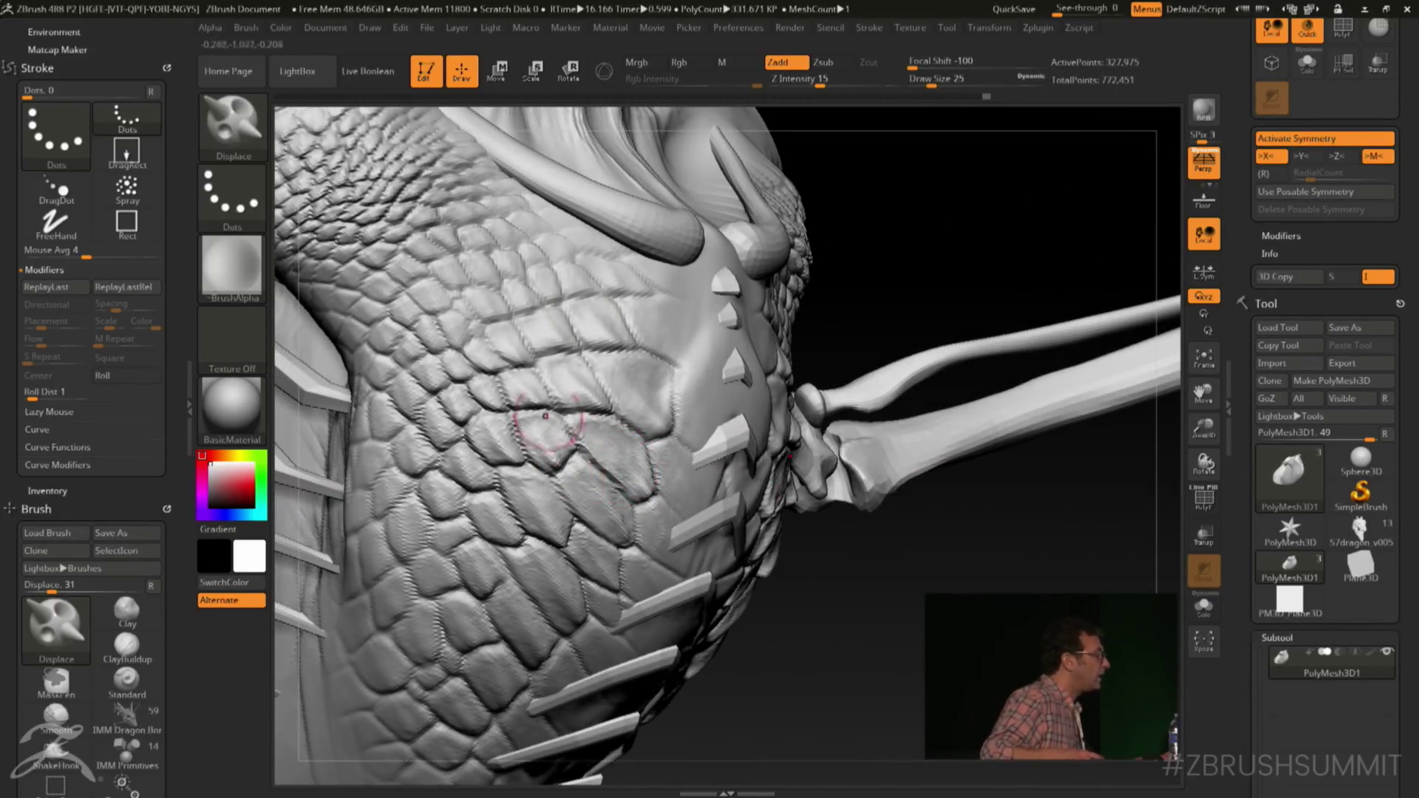
Turn off the Surface option of the brush alpha and raise more chest scales with the Displace brush
mouse_move(212, 28)
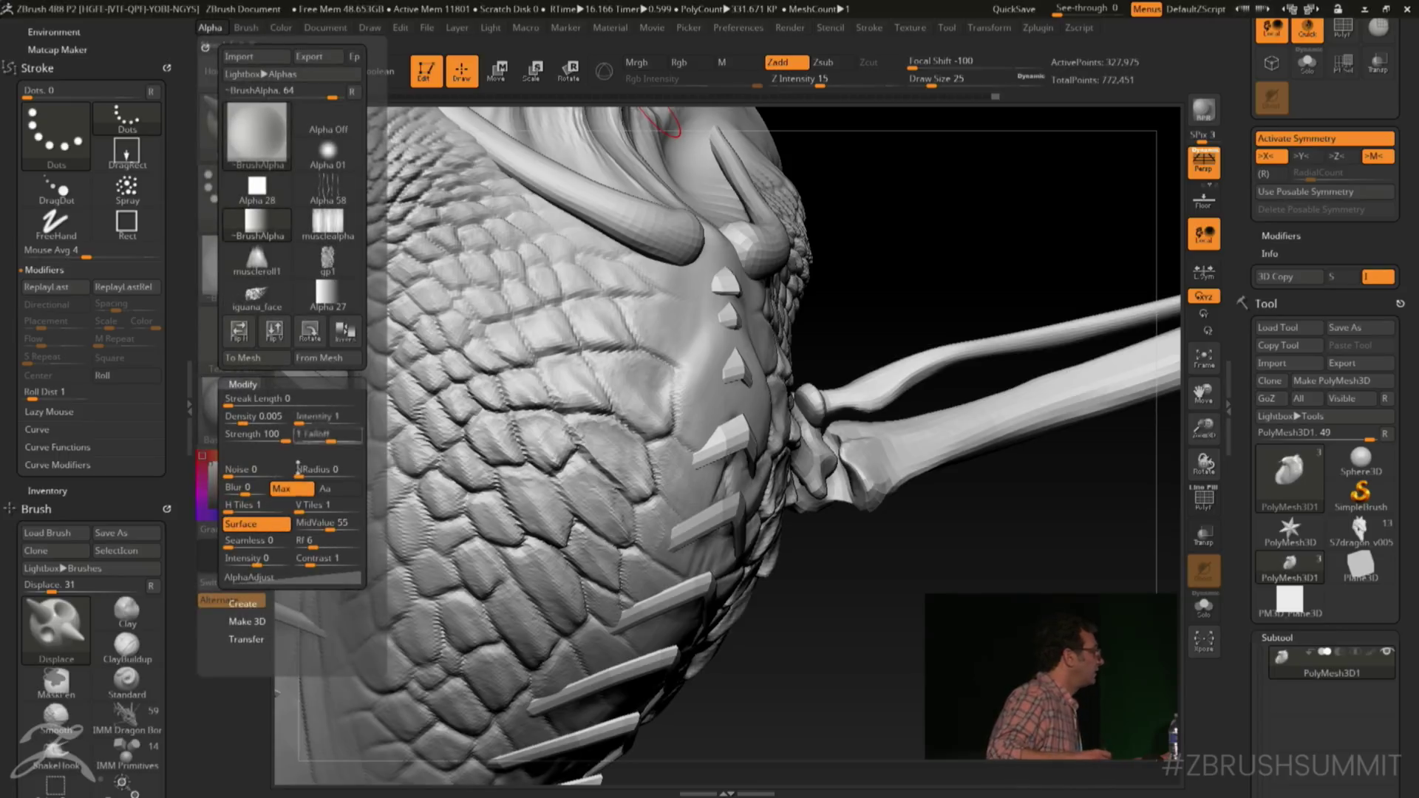
click(272, 531)
drag(884, 697, 864, 709)
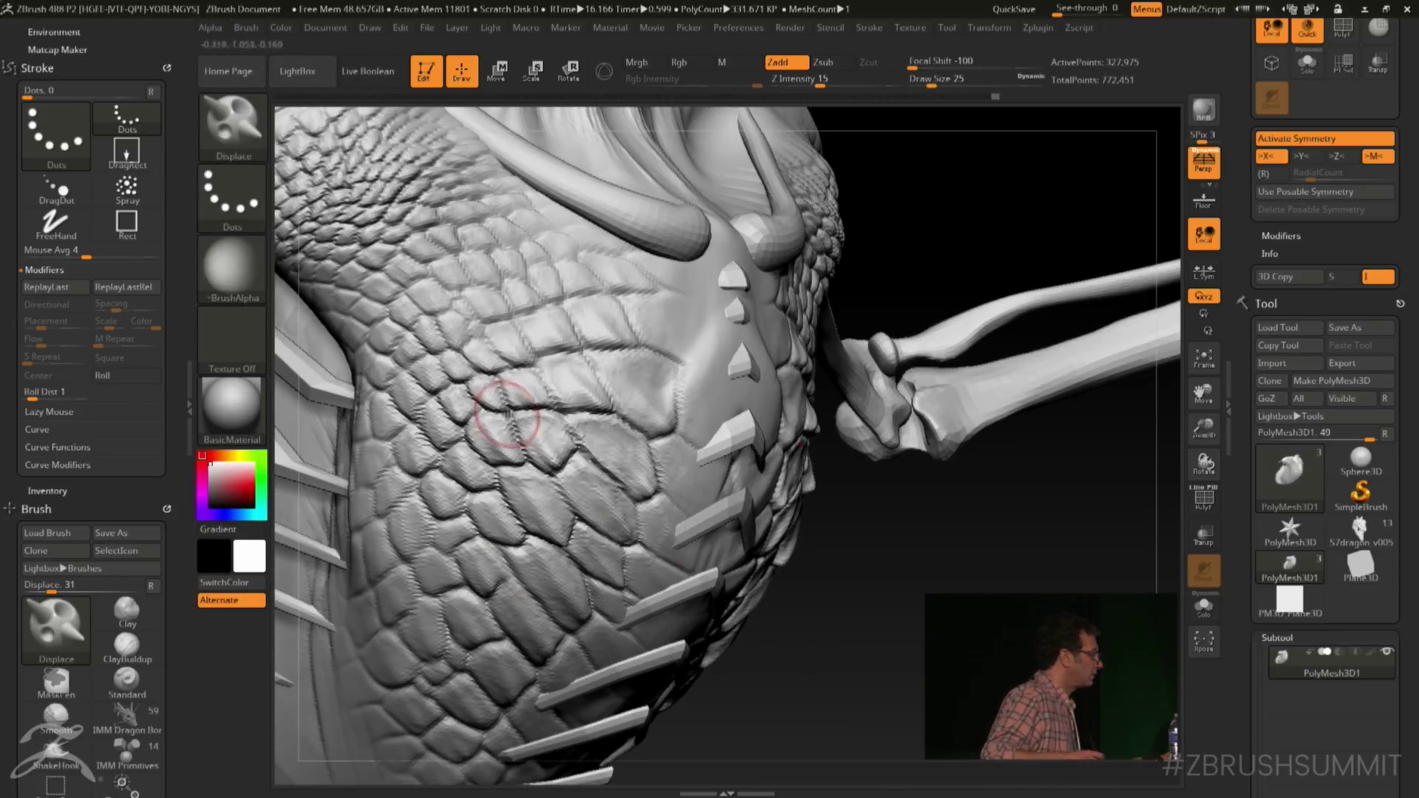
mouse_move(560, 439)
mouse_down()
mouse_move(553, 459)
mouse_move(529, 448)
mouse_up()
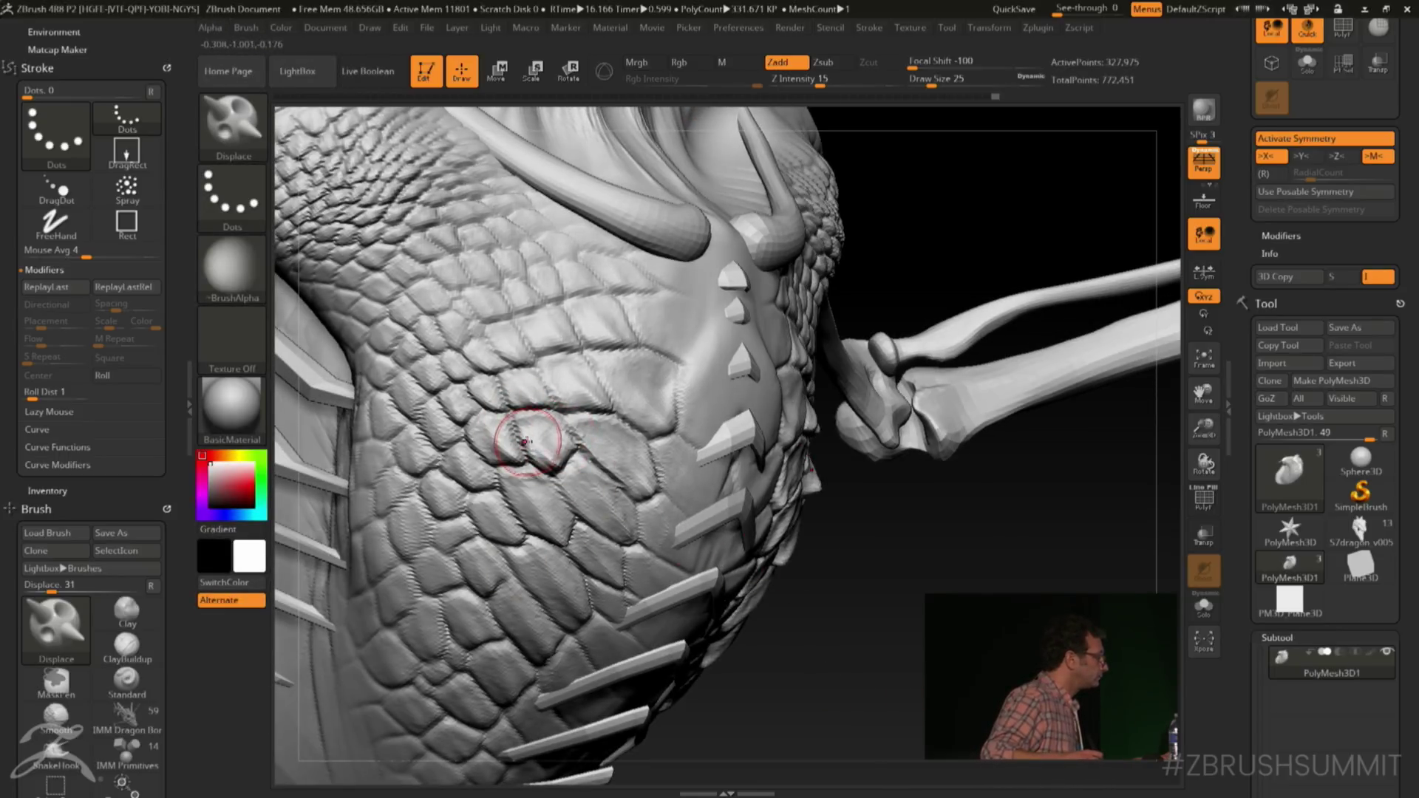
mouse_move(890, 657)
mouse_down()
mouse_move(826, 553)
mouse_move(750, 374)
mouse_up()
key(ctrl)
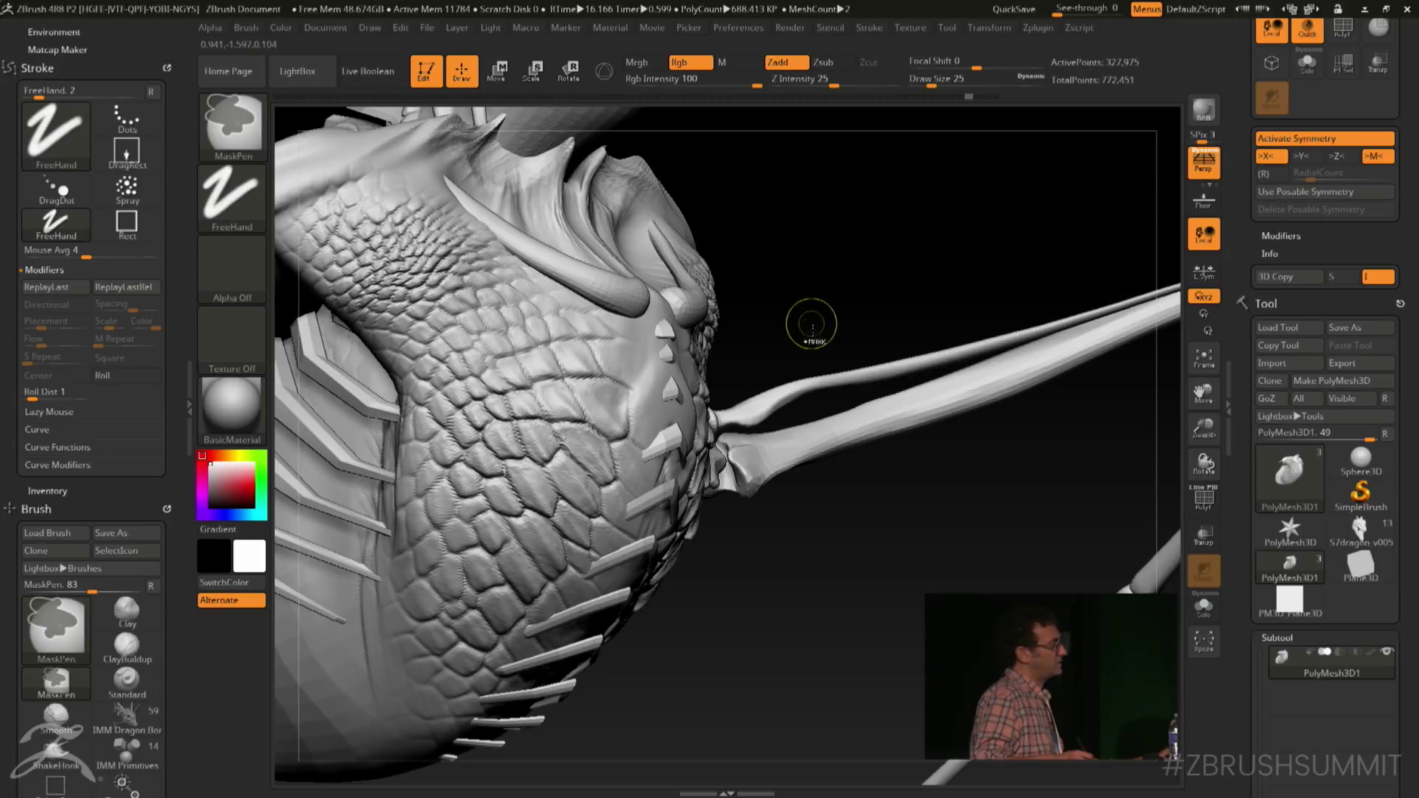
alt+drag(809, 326, 815, 288)
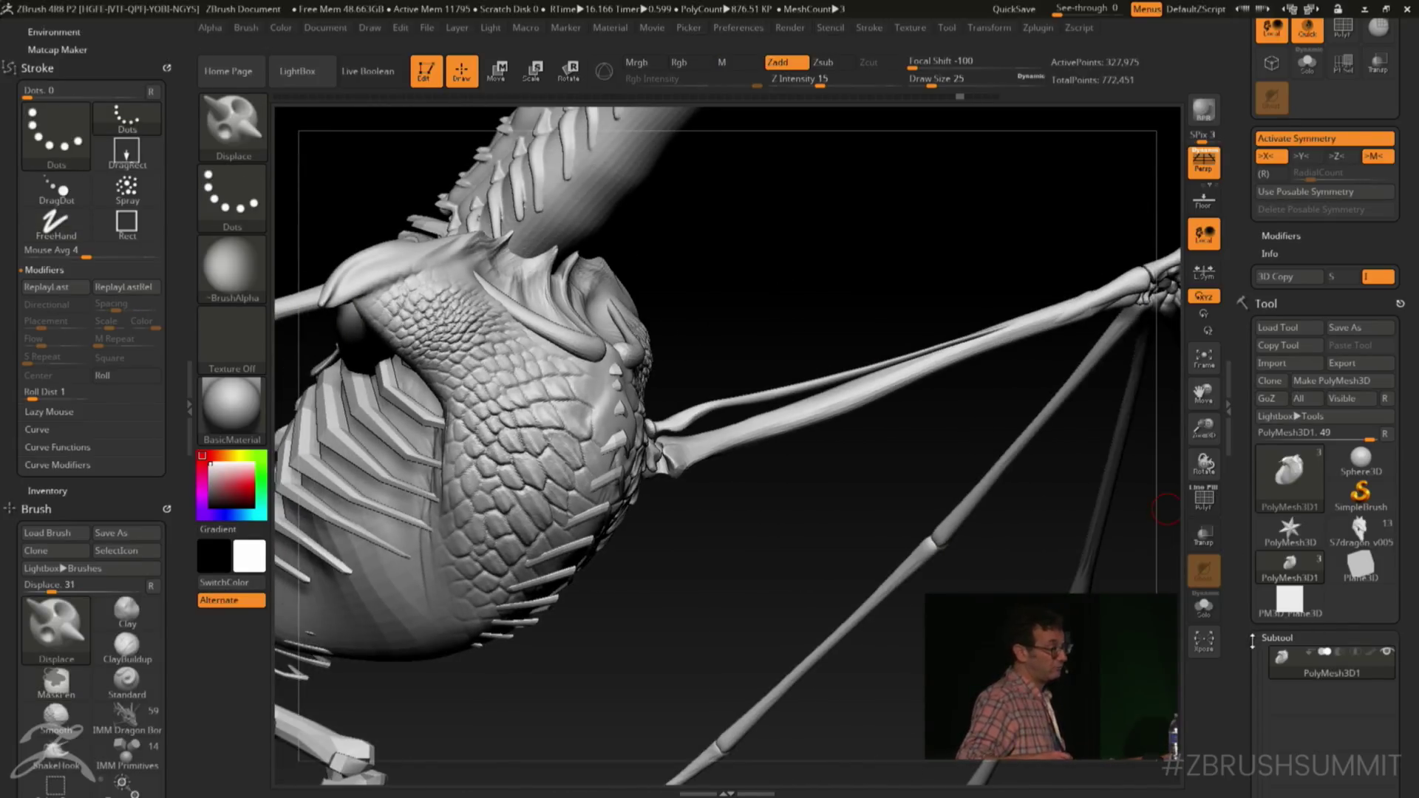
Store a morph target of the dragon's current PolyMesh3D1 sculpt
scroll(1292, 312, down, 15)
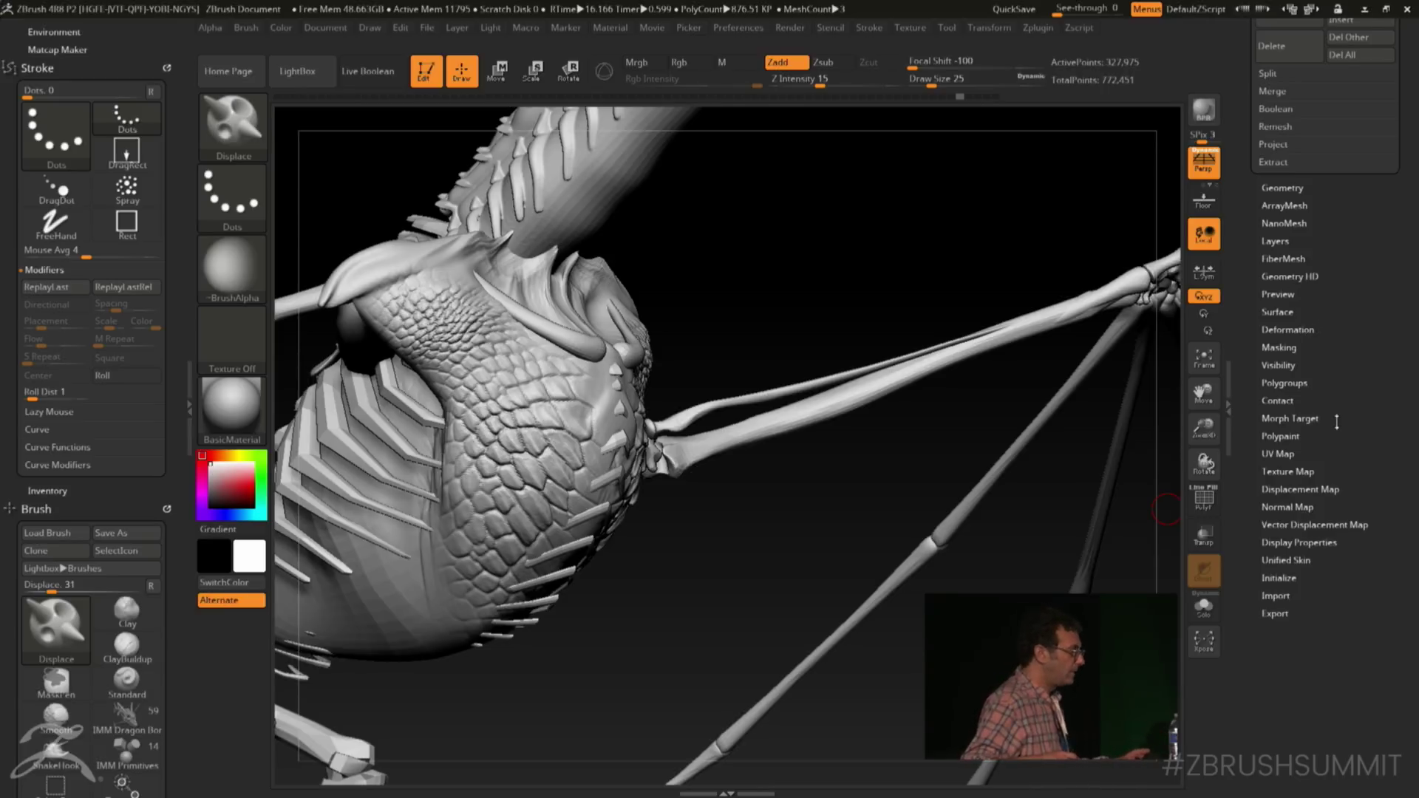
scroll(1337, 423, up, 2)
scroll(1304, 380, up, 1)
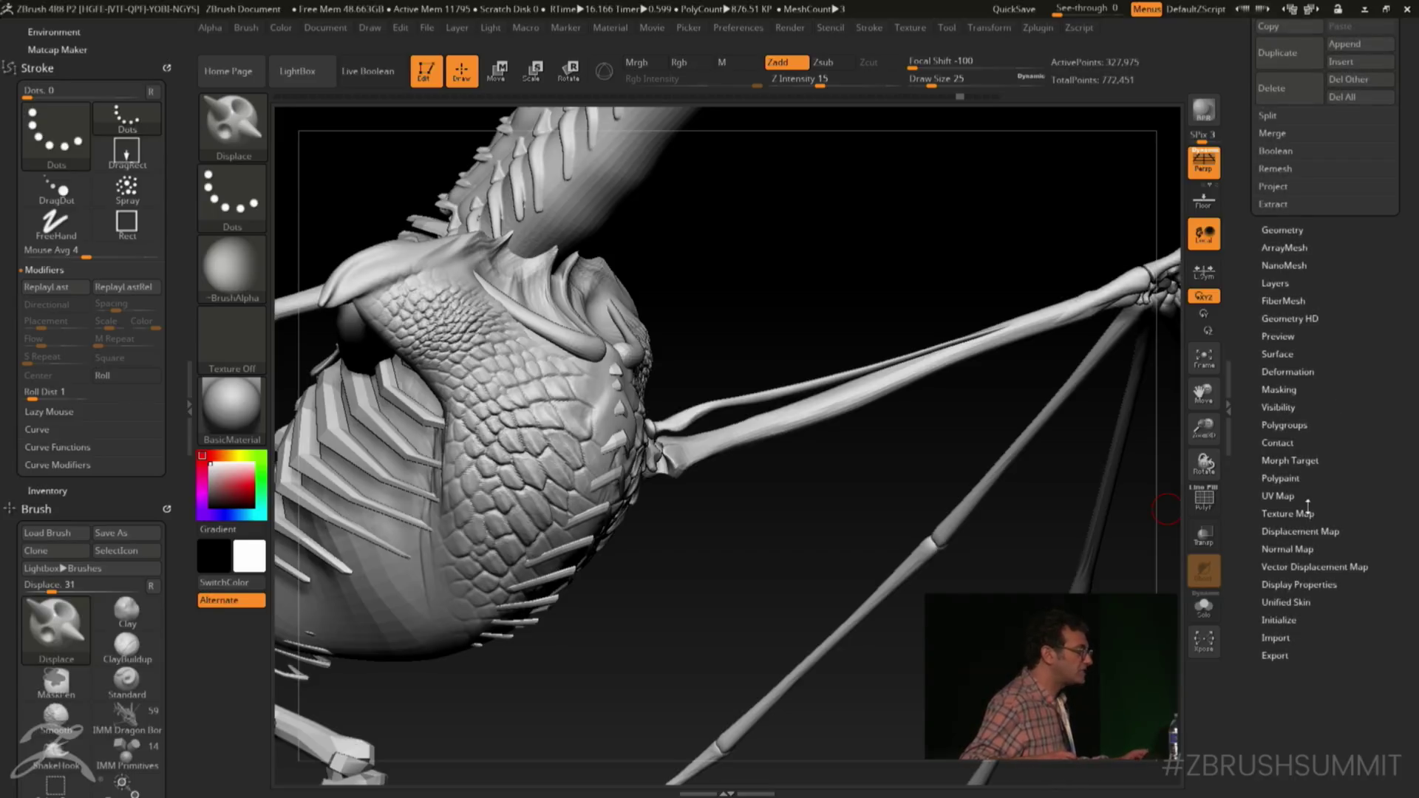
drag(1335, 409, 1339, 437)
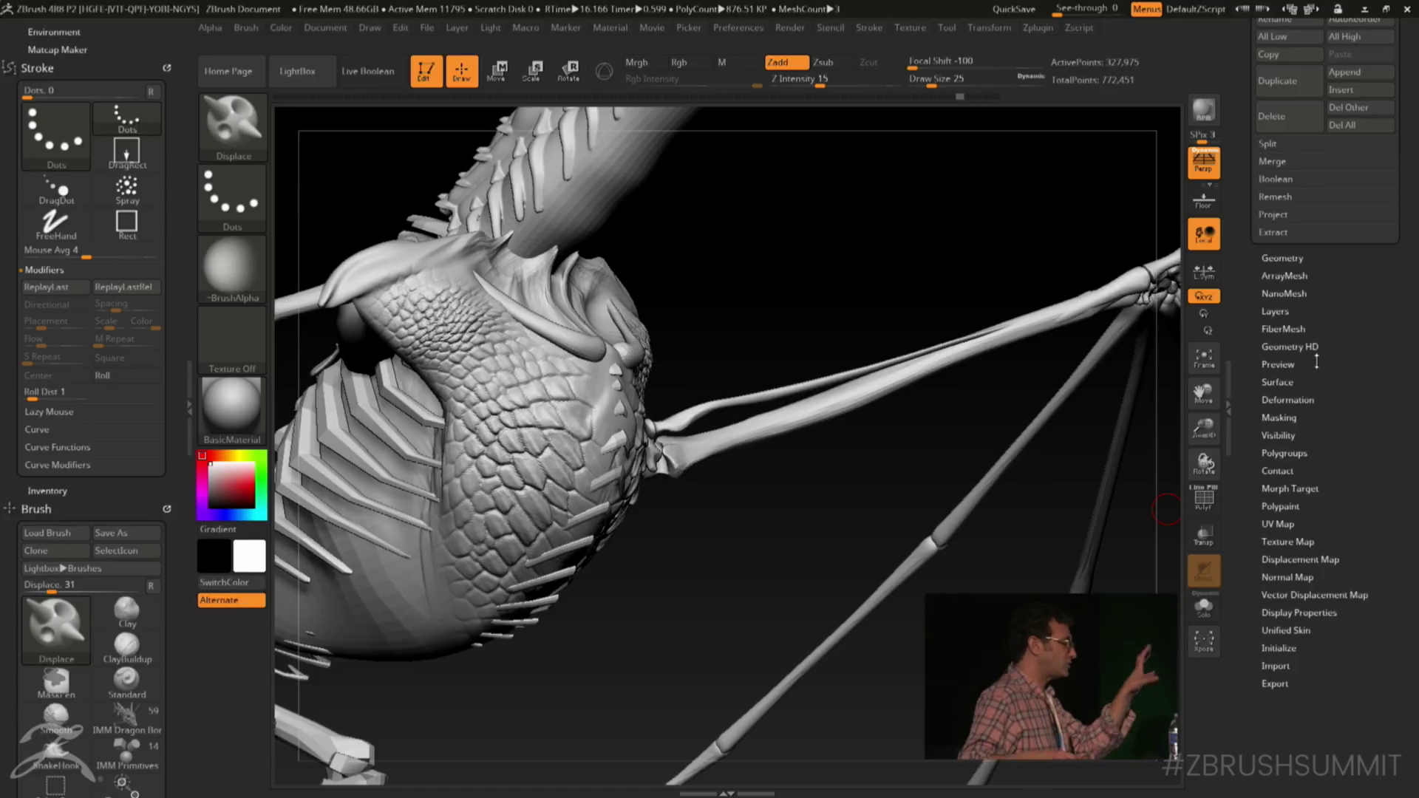
scroll(1323, 402, down, 1)
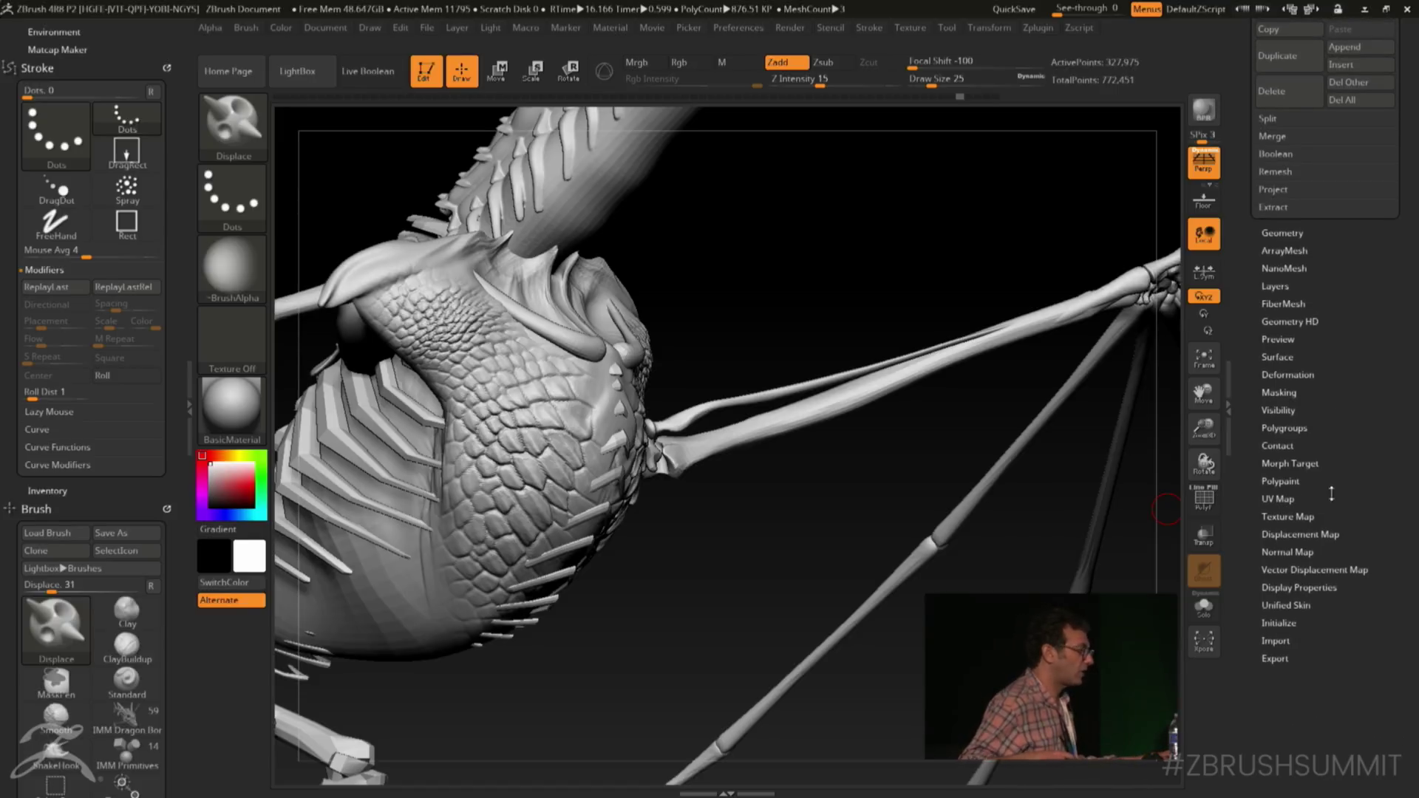
click(1334, 374)
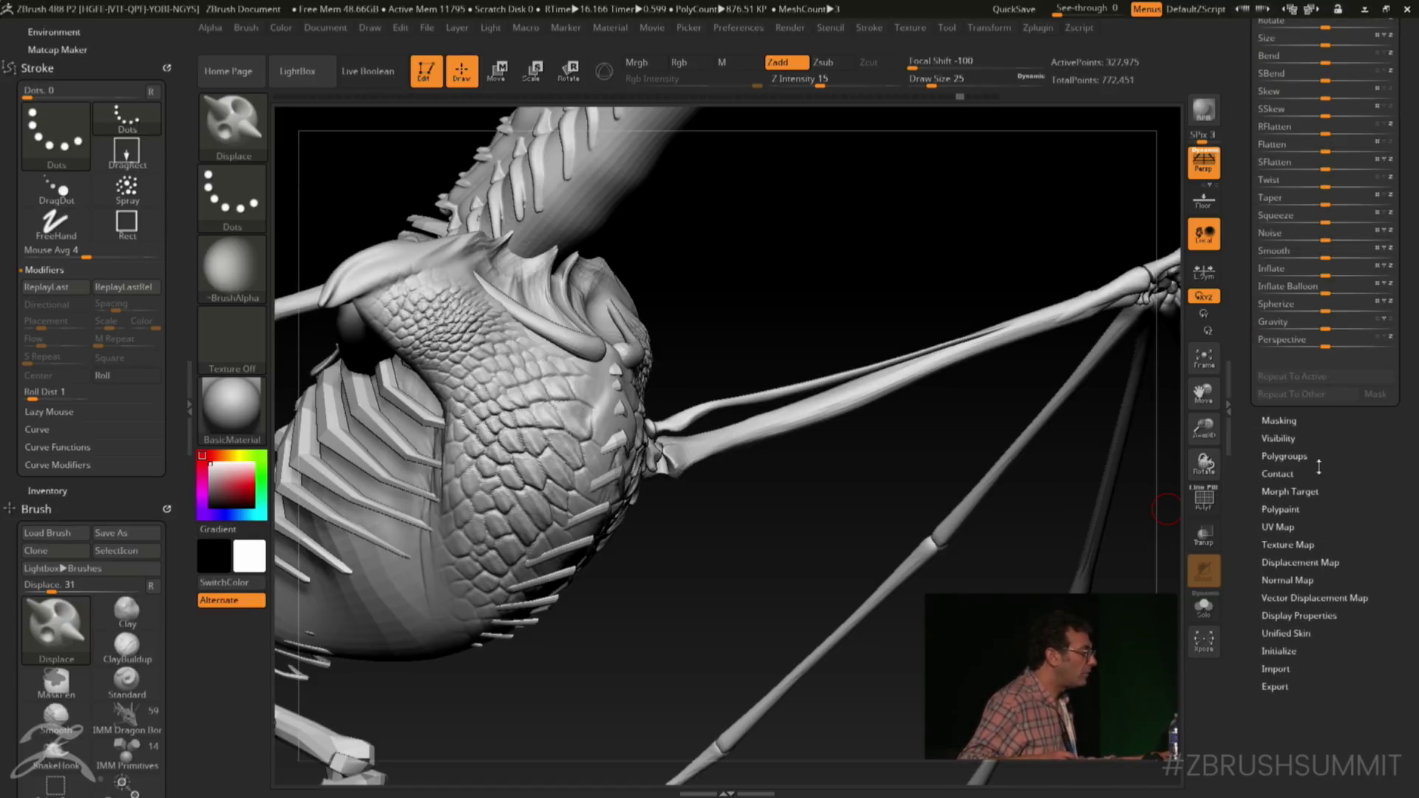
scroll(1312, 497, down, 15)
scroll(1306, 268, up, 7)
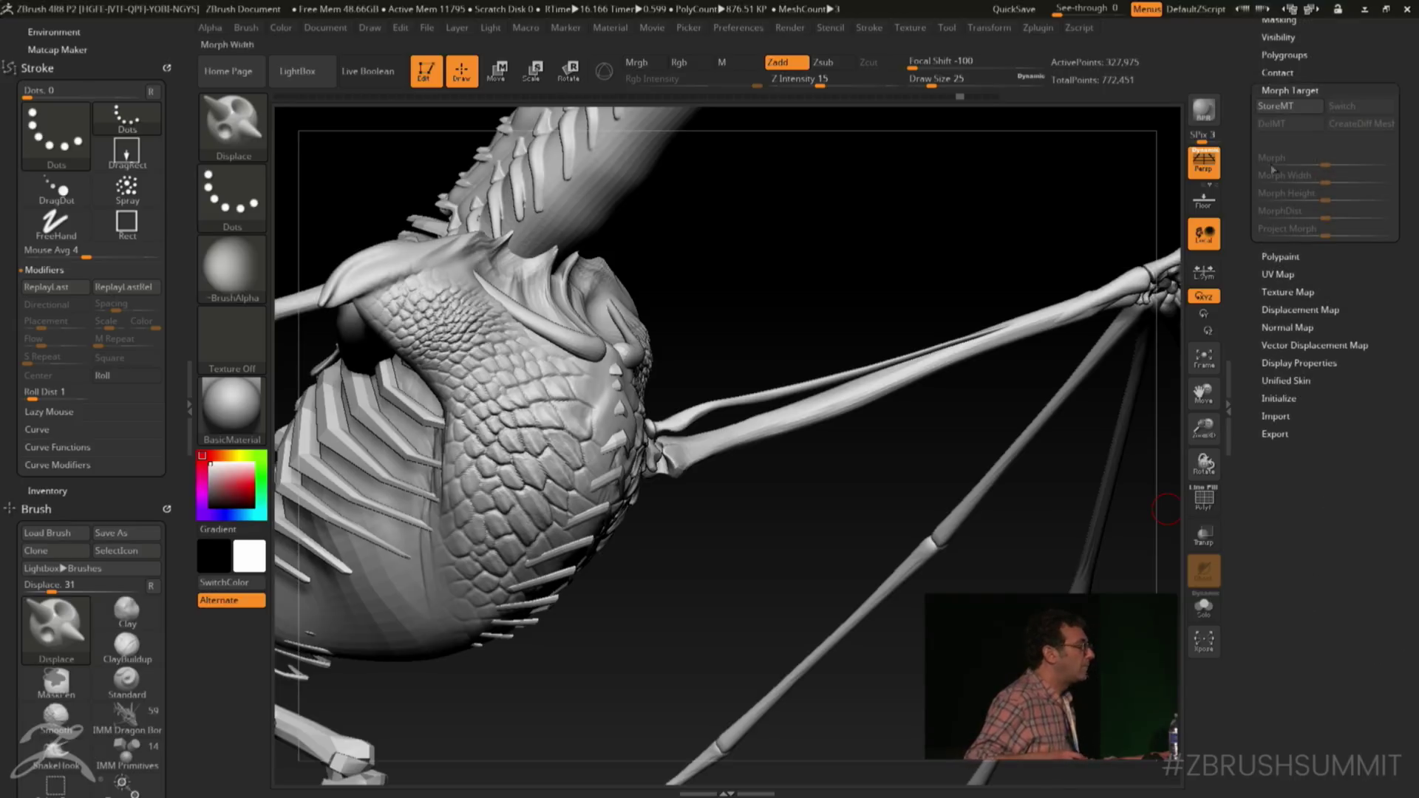
Raise the scales across the side of the chest further with the Displace brush at a draw size of 41
mouse_move(853, 279)
alt+mouse_down()
mouse_move(938, 222)
mouse_move(954, 314)
alt+mouse_up()
key(space)
mouse_move(790, 327)
mouse_down()
mouse_move(801, 328)
mouse_move(770, 308)
mouse_move(805, 278)
mouse_up()
drag(739, 310, 644, 368)
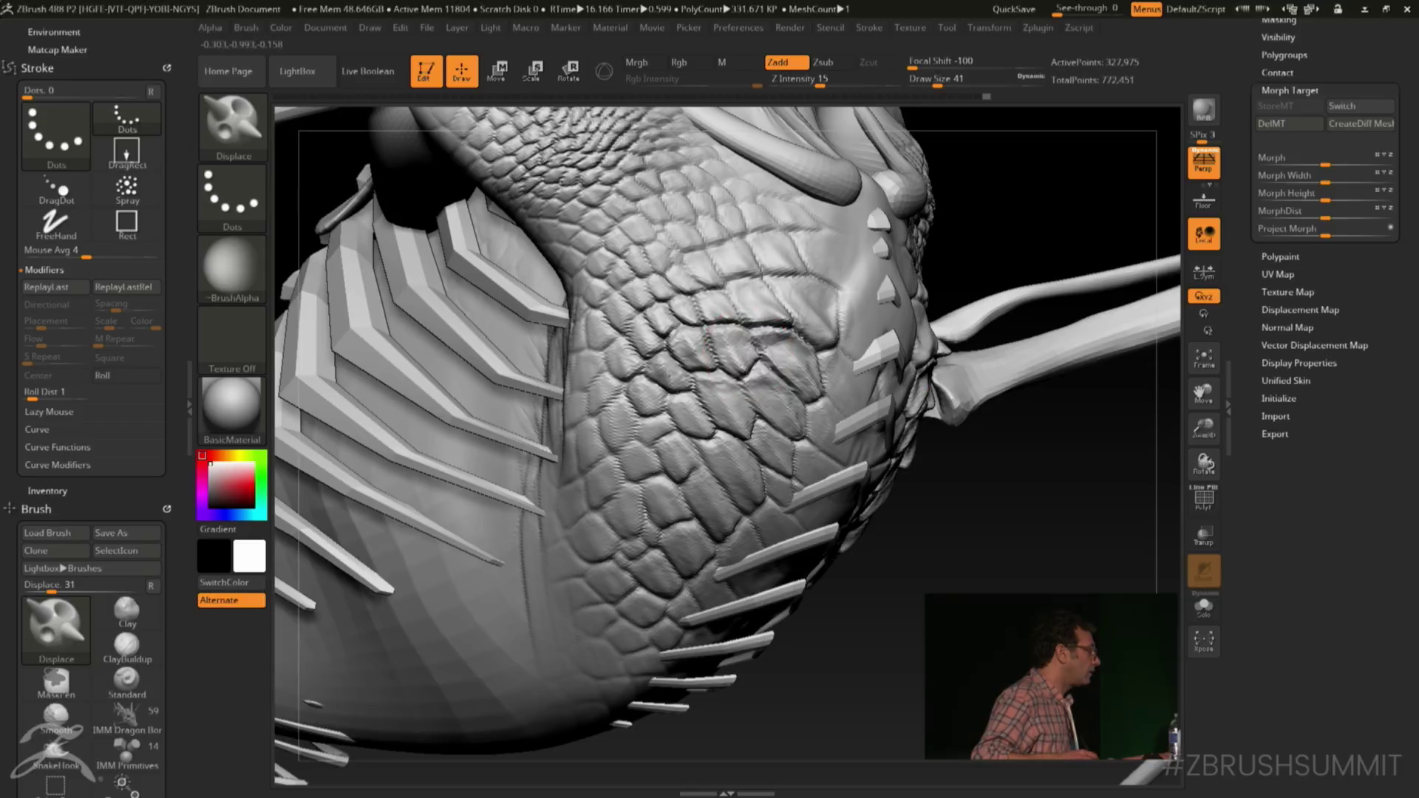
mouse_move(752, 403)
mouse_down()
mouse_move(786, 417)
mouse_move(796, 447)
mouse_move(748, 411)
mouse_up()
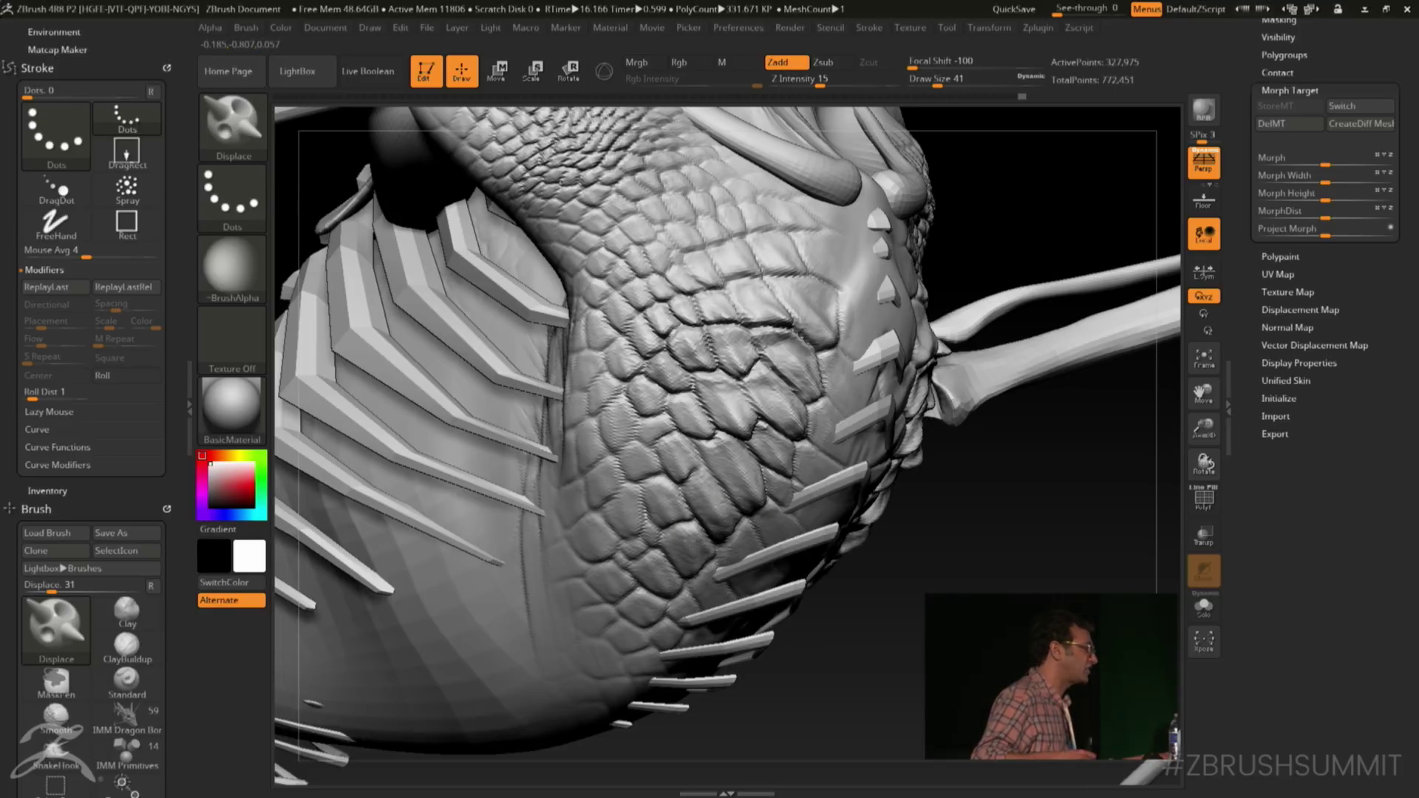
right_drag(704, 533, 724, 317)
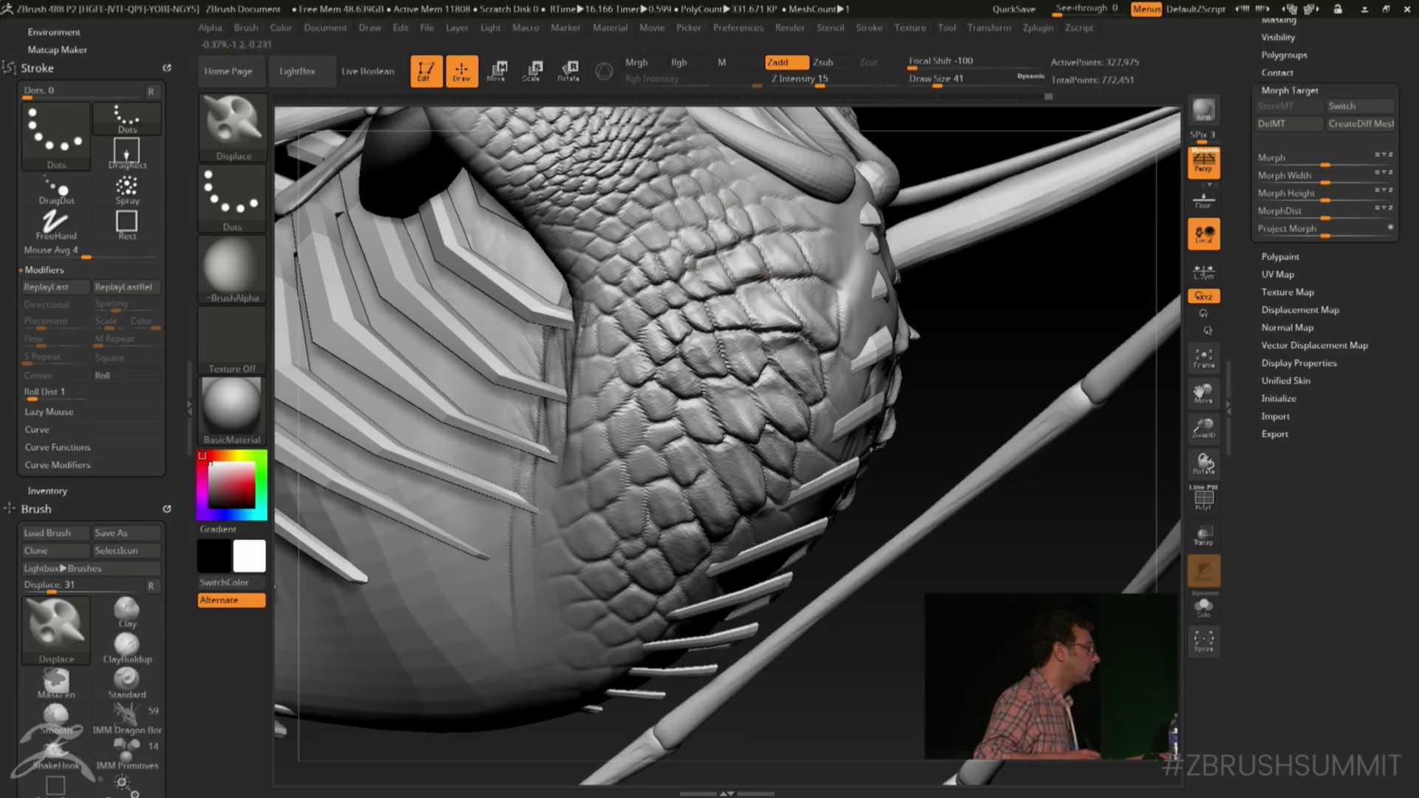
mouse_move(932, 368)
mouse_down()
mouse_move(947, 465)
mouse_move(909, 396)
mouse_up()
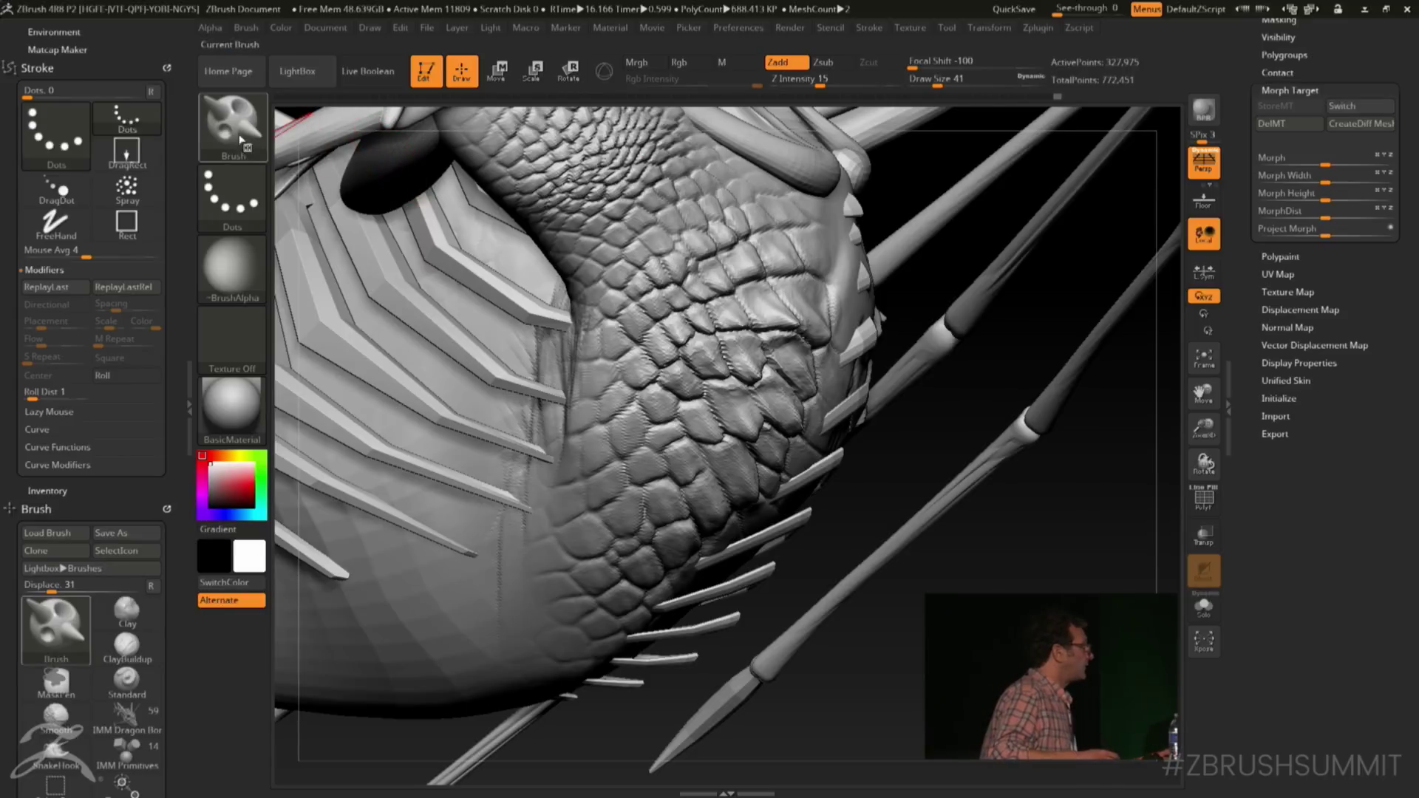
Switch to the Morph brush and set its draw size to 12 for working on the raised chest scales
key(b)
key(m)
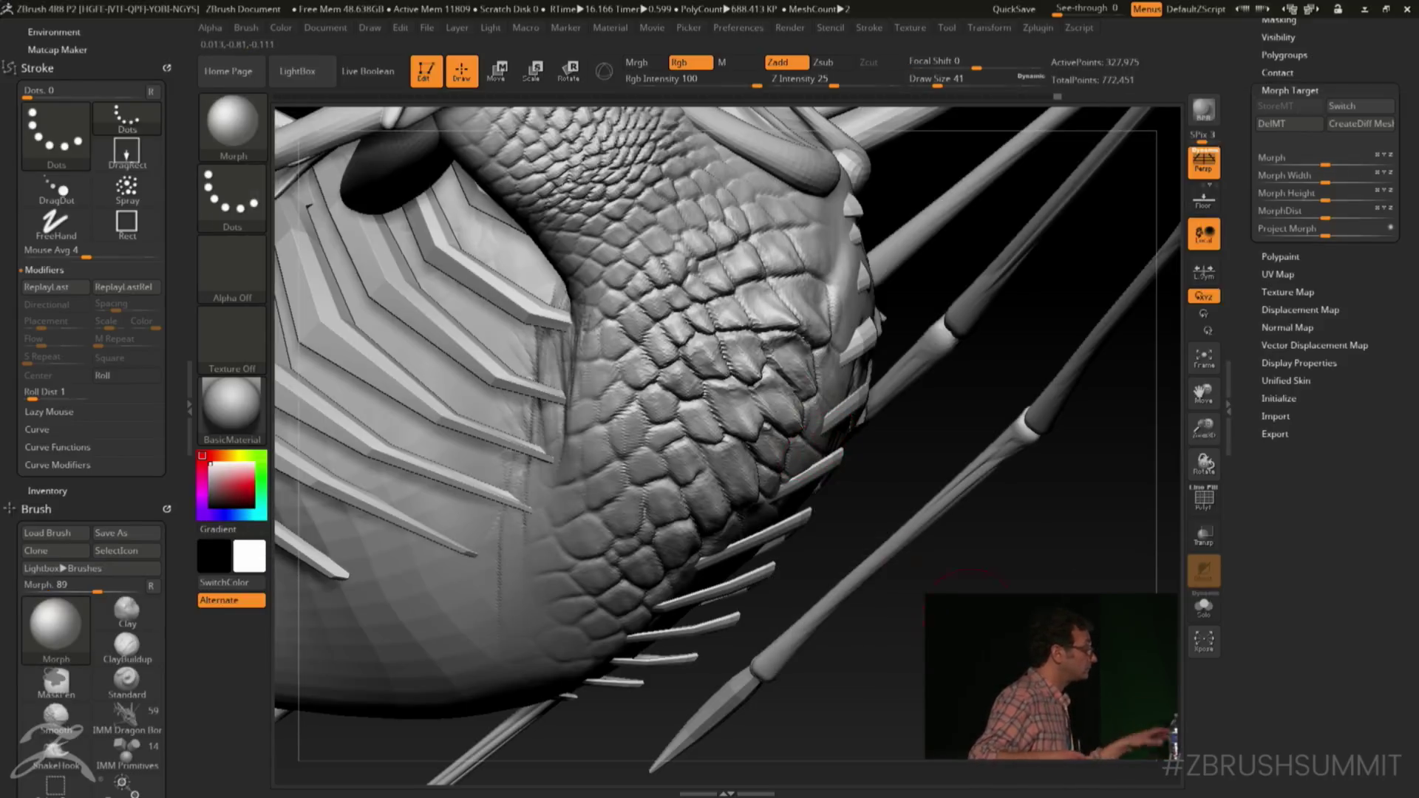
click(794, 378)
key(space)
drag(712, 352, 697, 359)
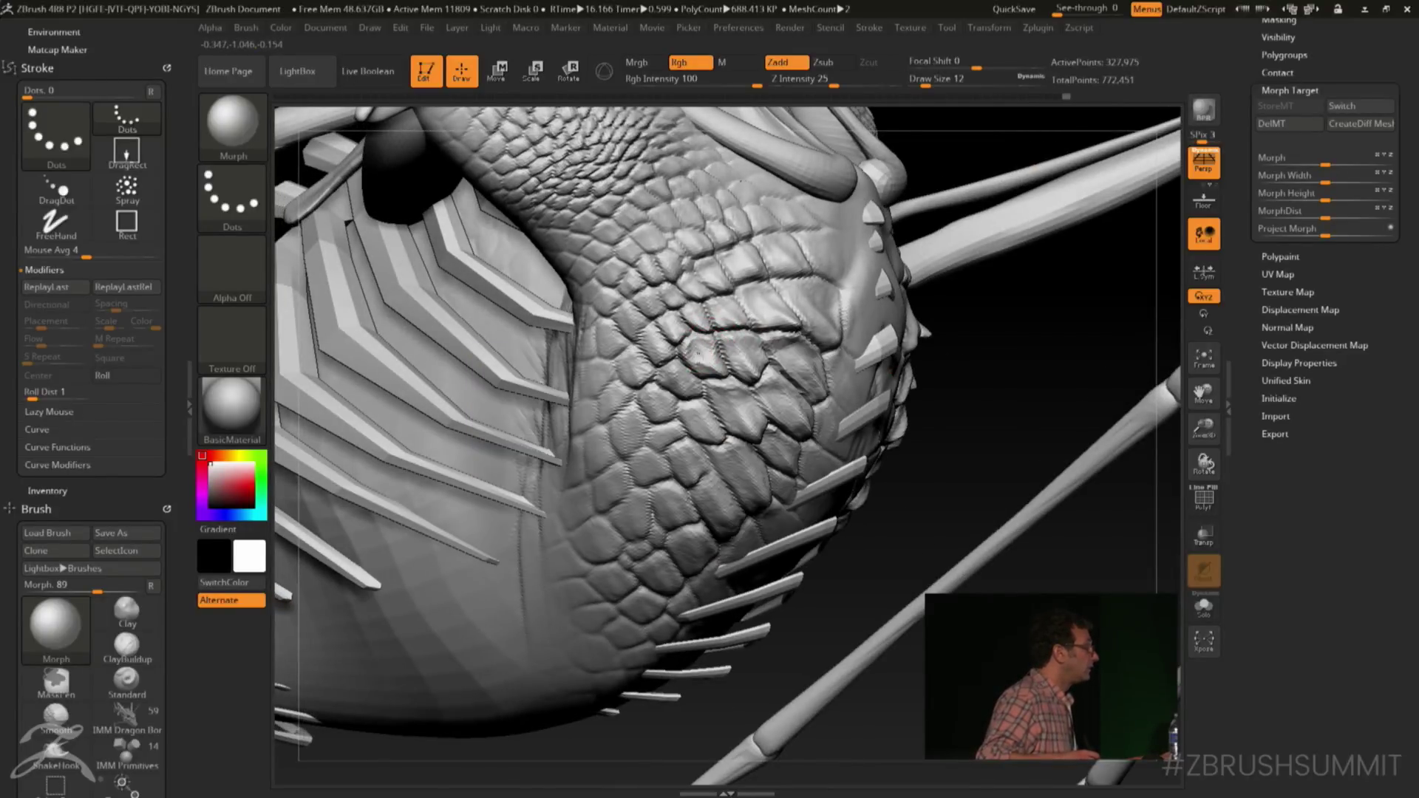
Set the Morph brush's Z Intensity to 3 and its draw size to 17
click(804, 76)
text(5)
key(Return)
key(space)
drag(709, 425, 720, 425)
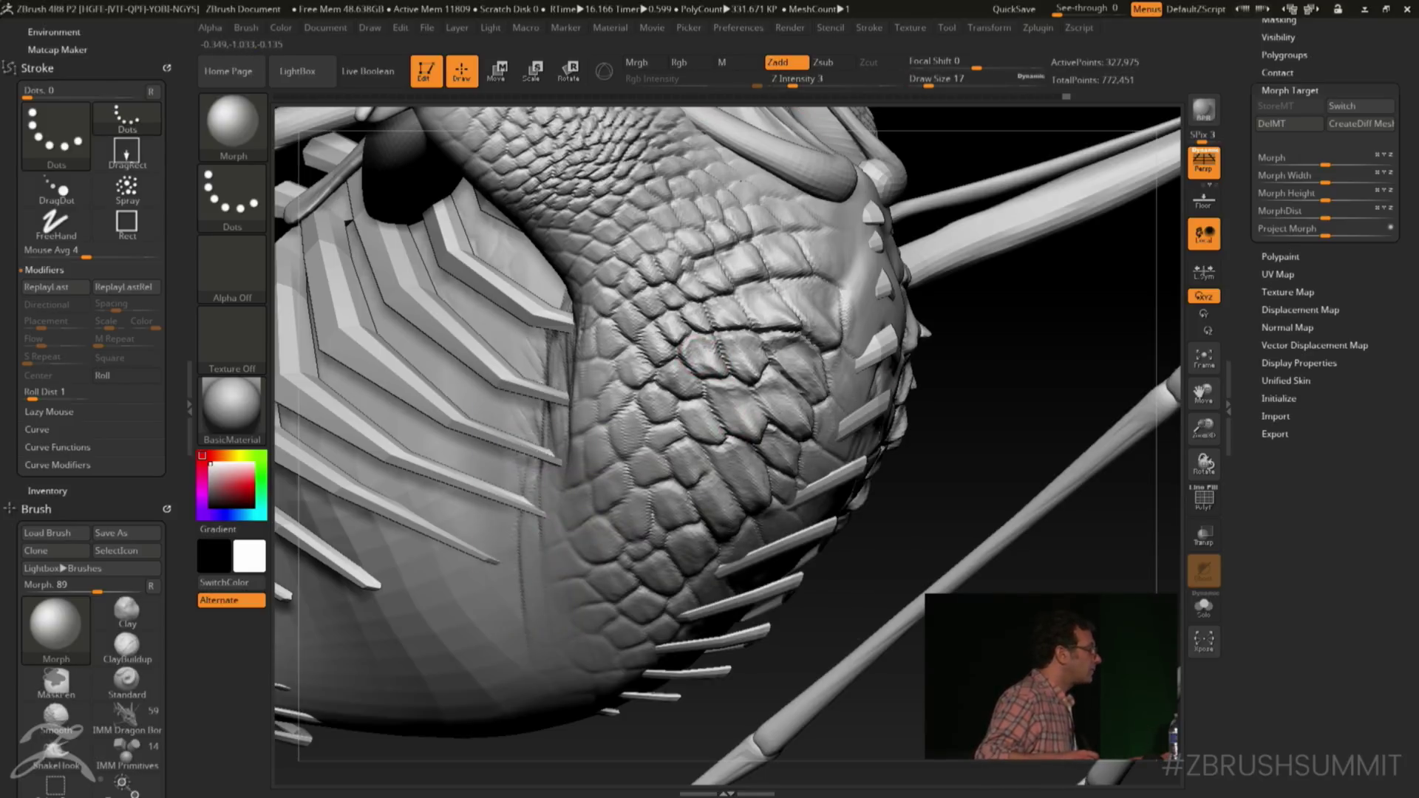
Blend the raised chest scales back towards the stored morph target with the Morph brush at a Z Intensity of 6
drag(791, 84, 797, 83)
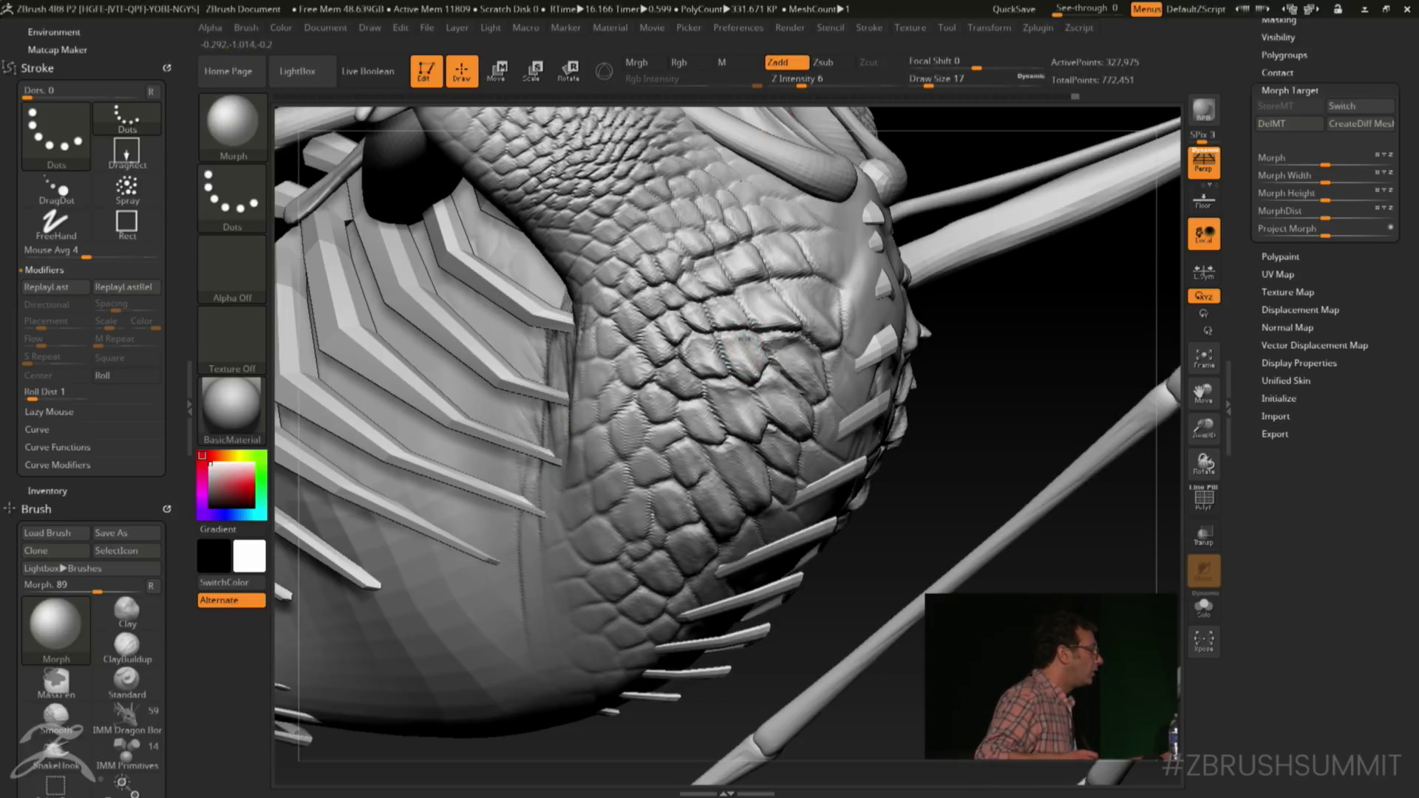
drag(954, 506, 703, 269)
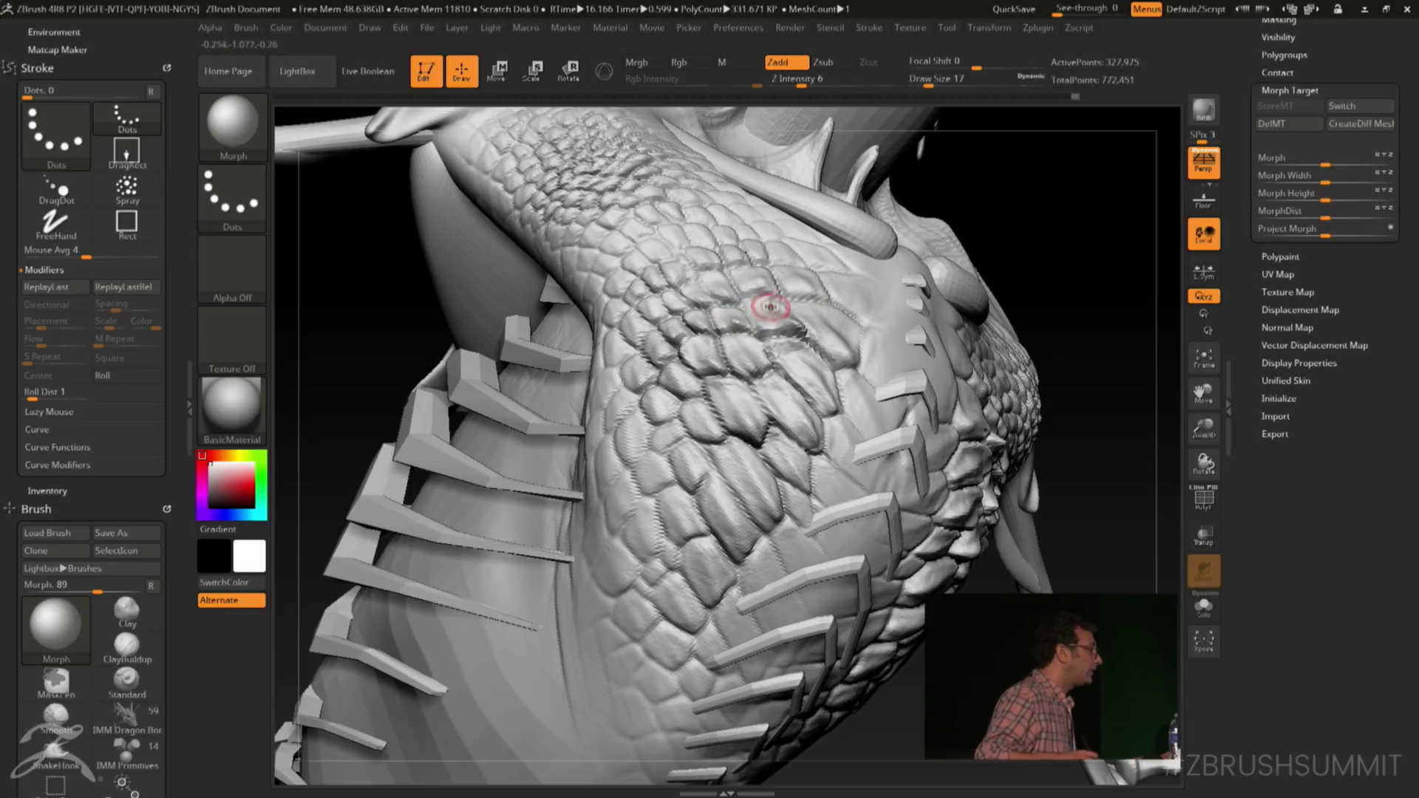
mouse_move(1009, 242)
mouse_down()
mouse_move(754, 275)
mouse_move(727, 294)
mouse_up()
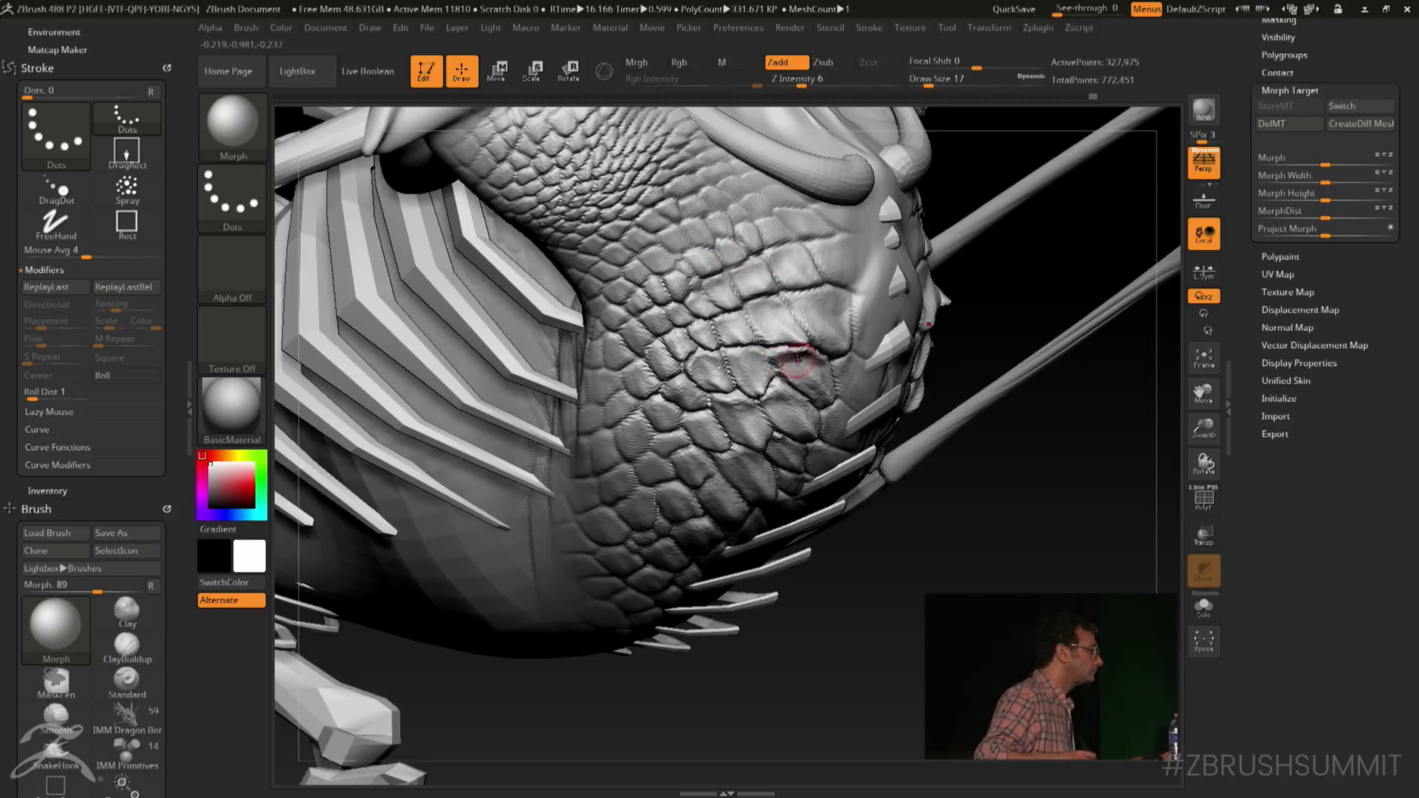
drag(939, 433, 728, 325)
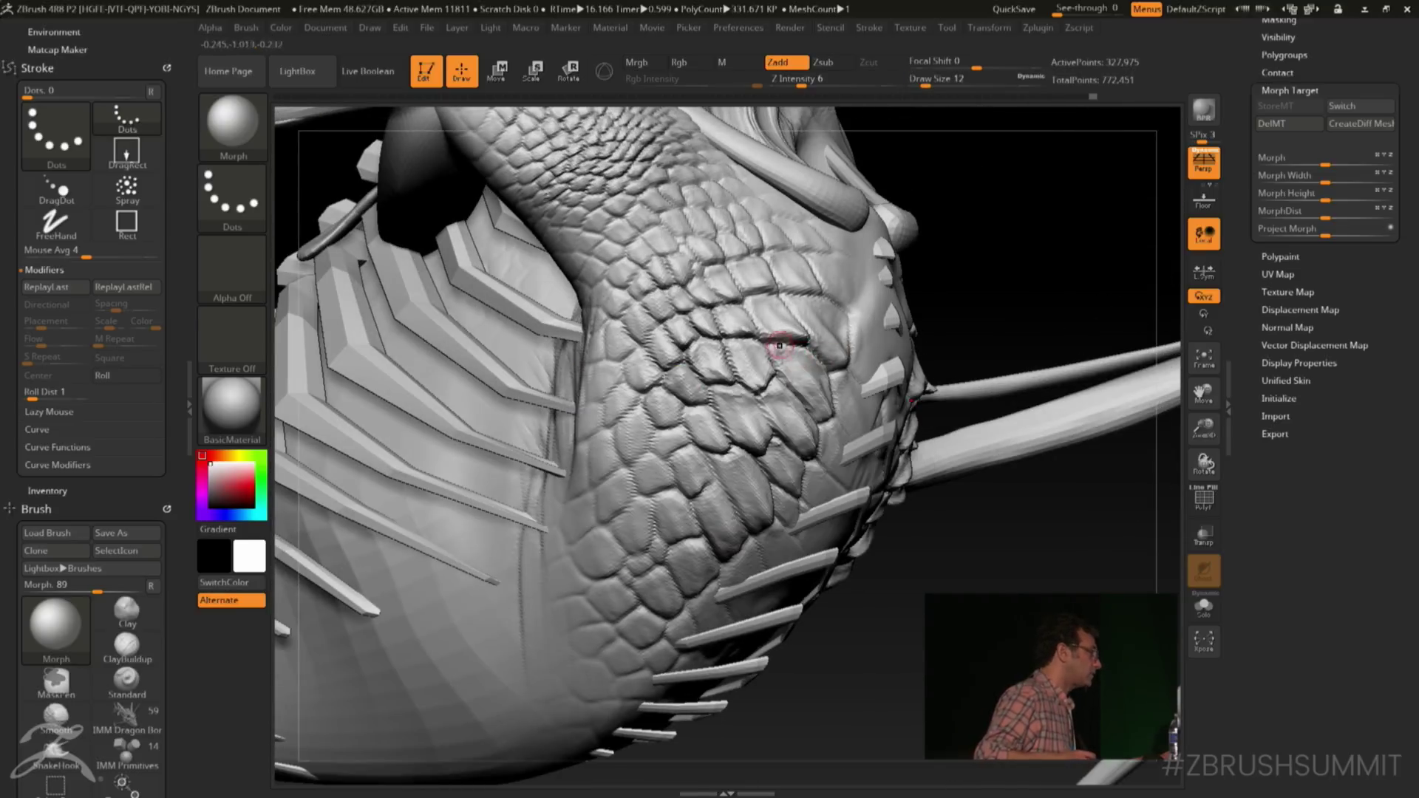
drag(959, 257, 953, 421)
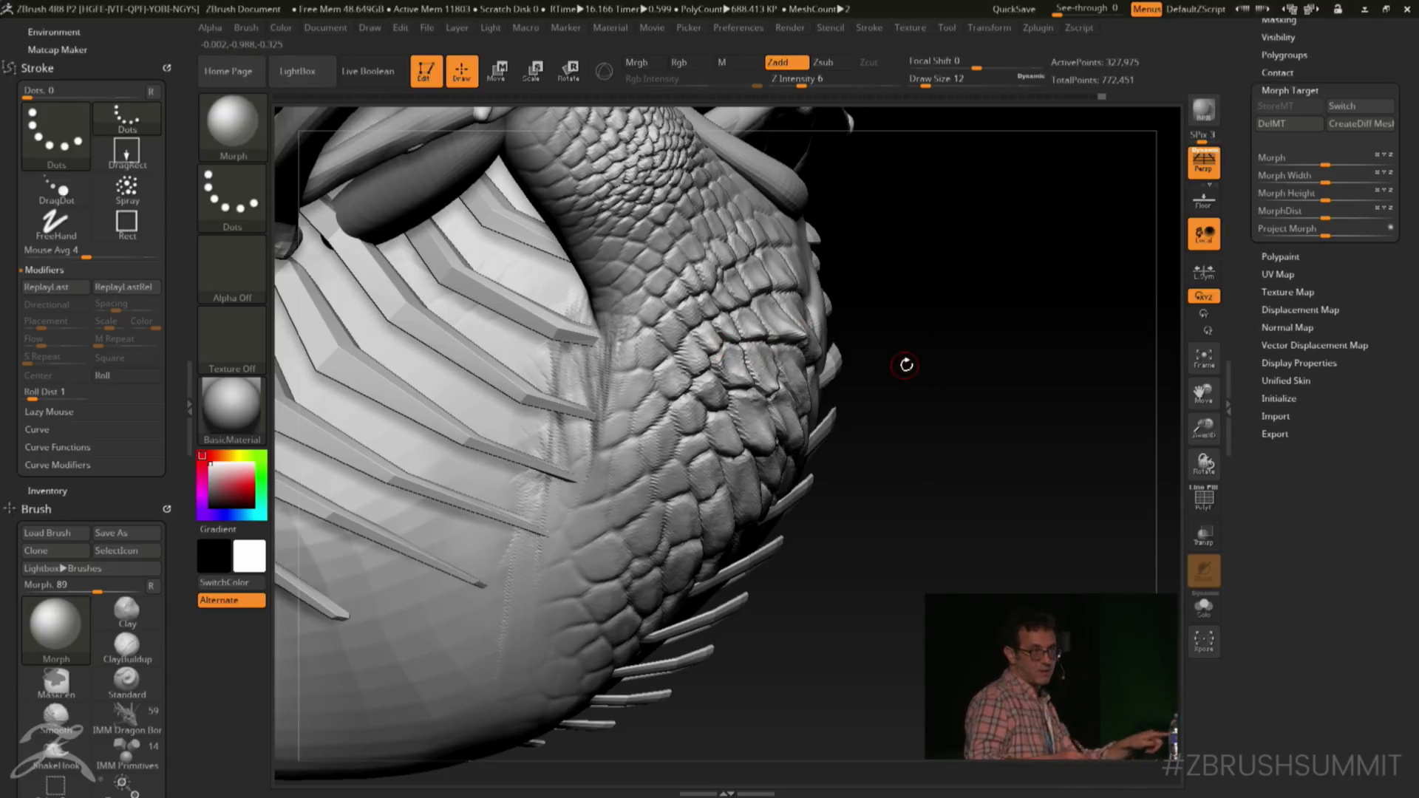
Set the Morph brush's draw size to 20 for working on the scales of the upper chest
drag(928, 379, 753, 314)
key(s)
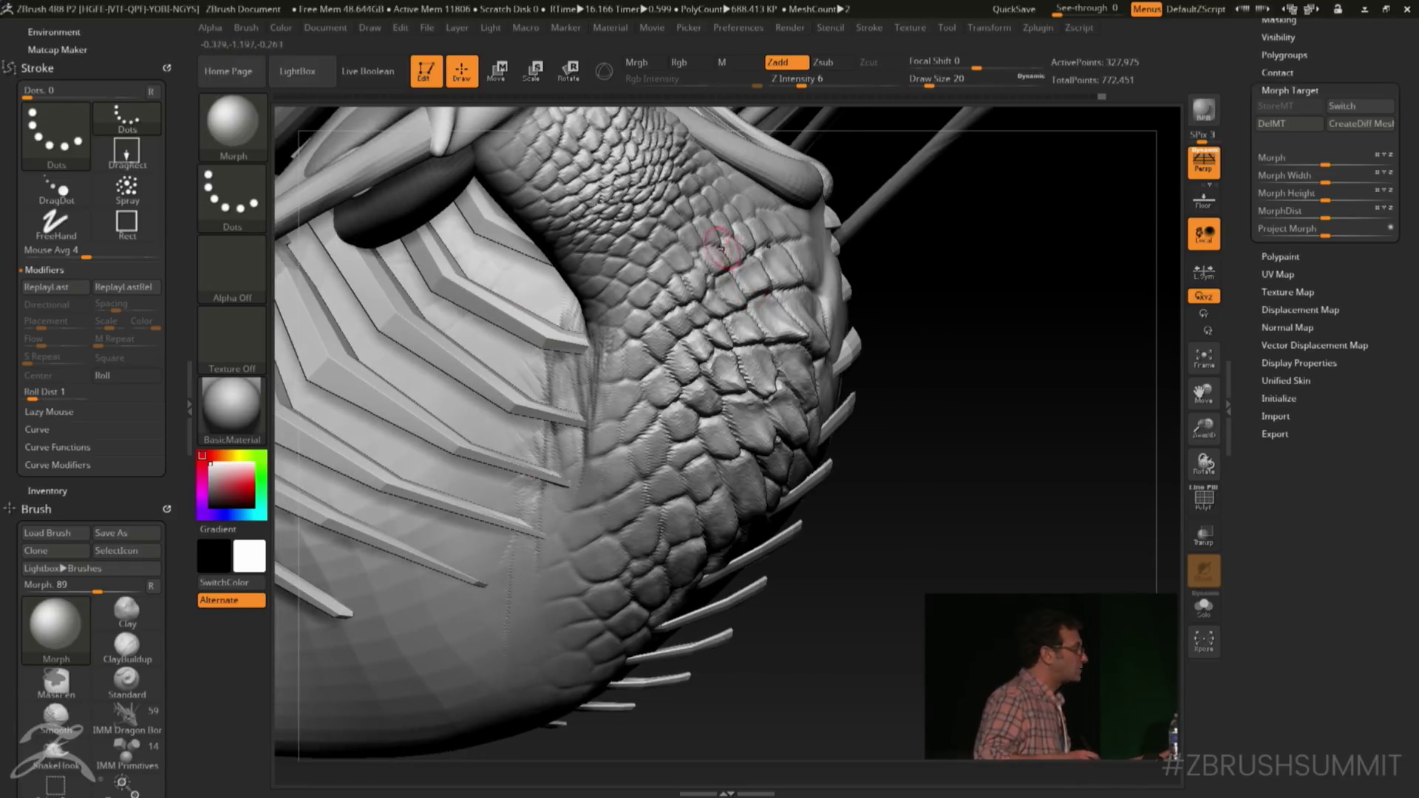
key(shift)
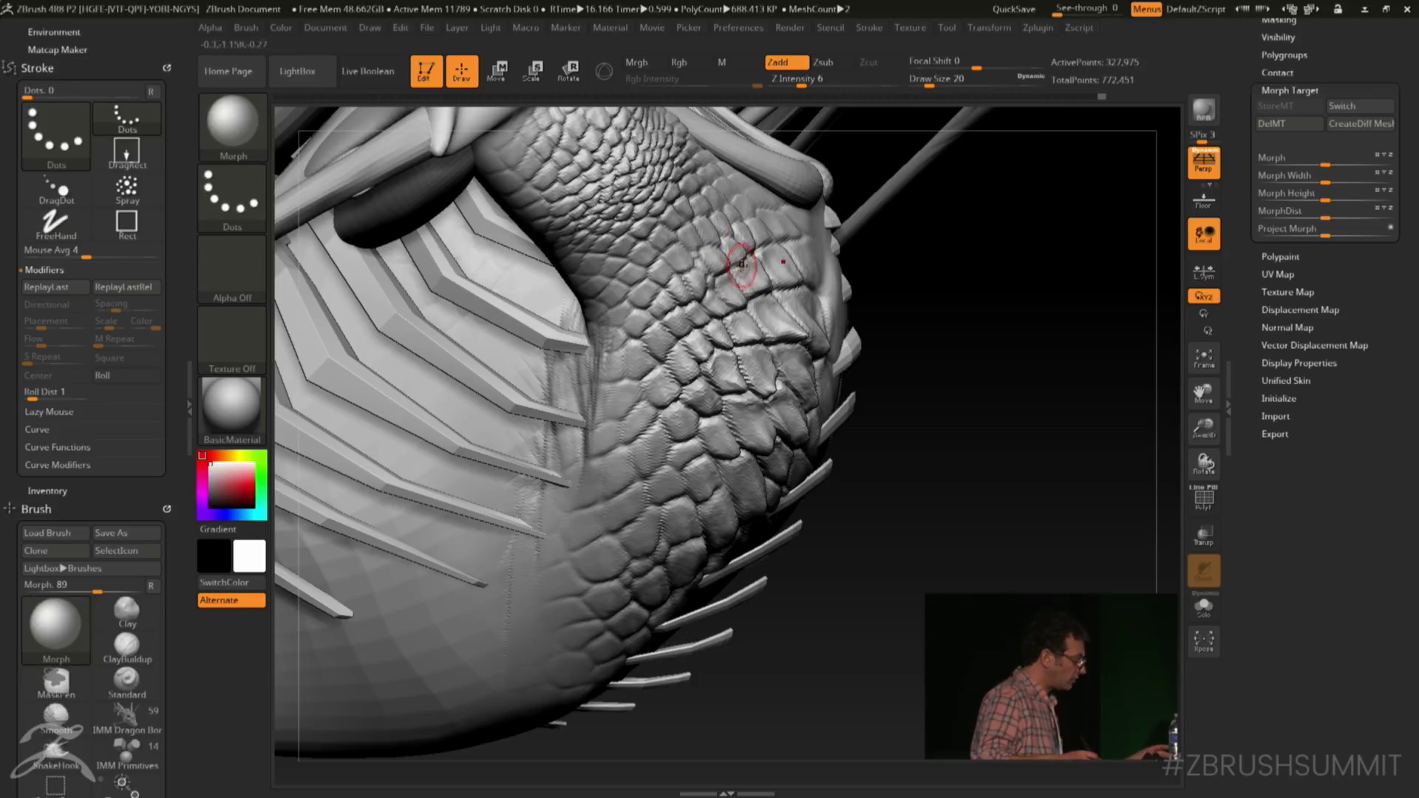
key(b)
key(s)
key(l)
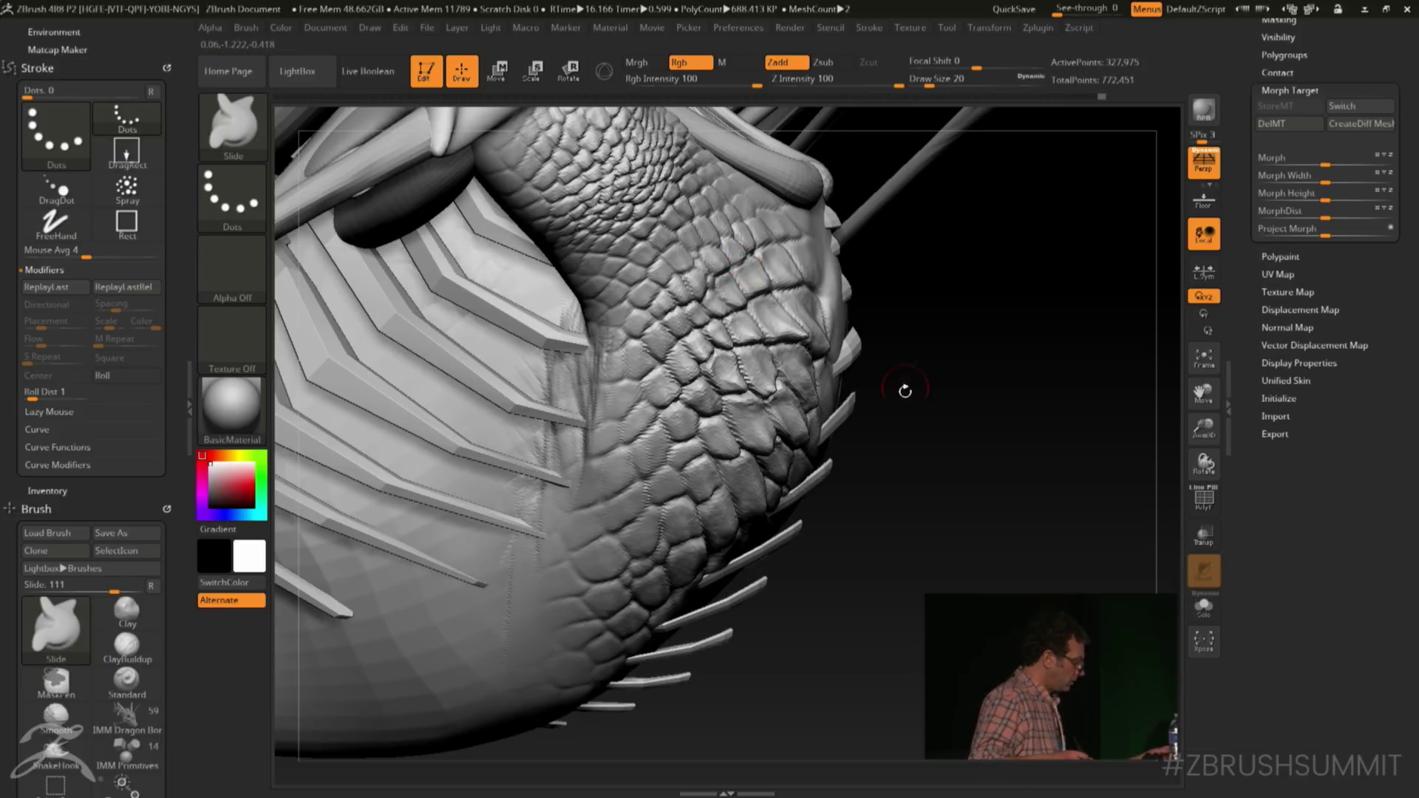
Switch to the Displace brush for further work on the chest scales
key(b)
key(d)
key(p)
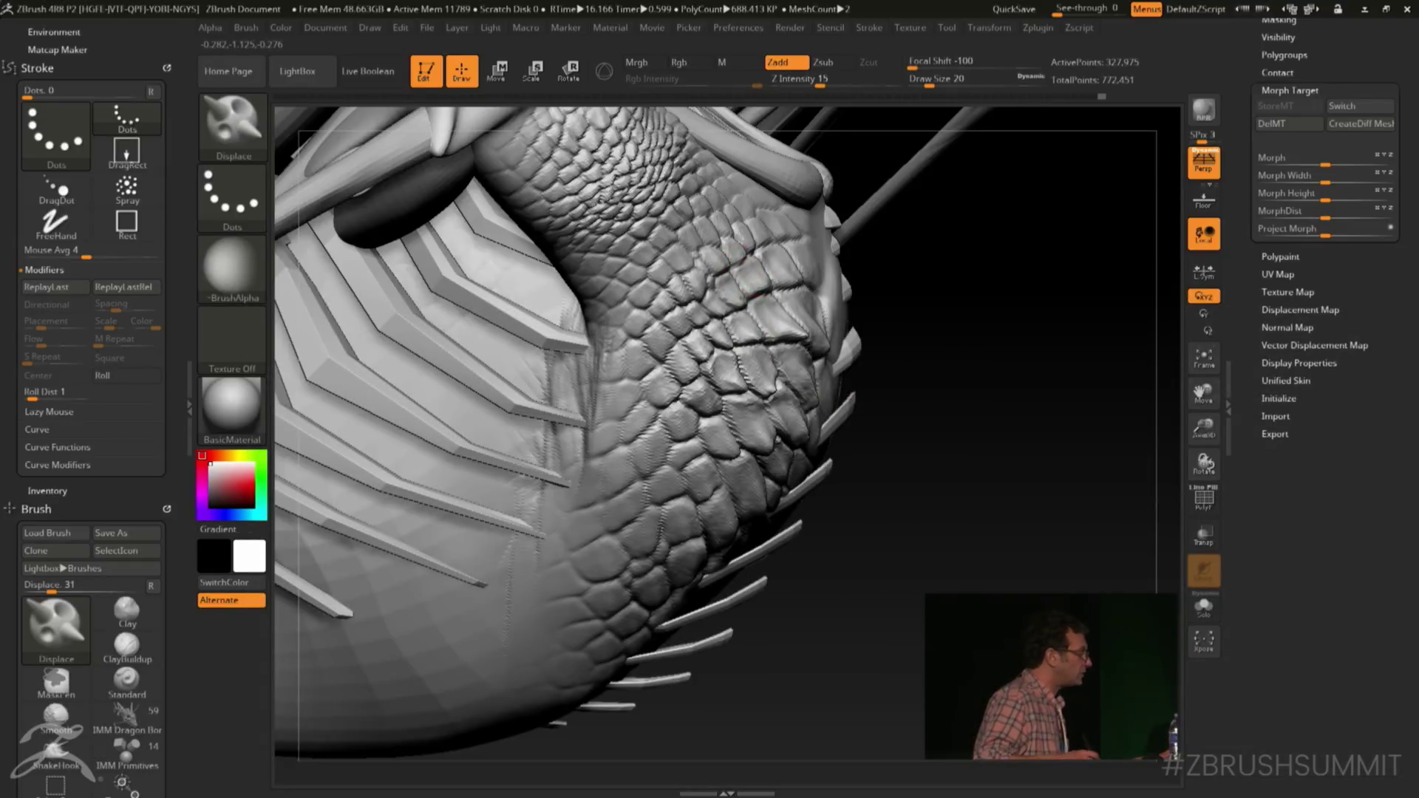
key(shift)
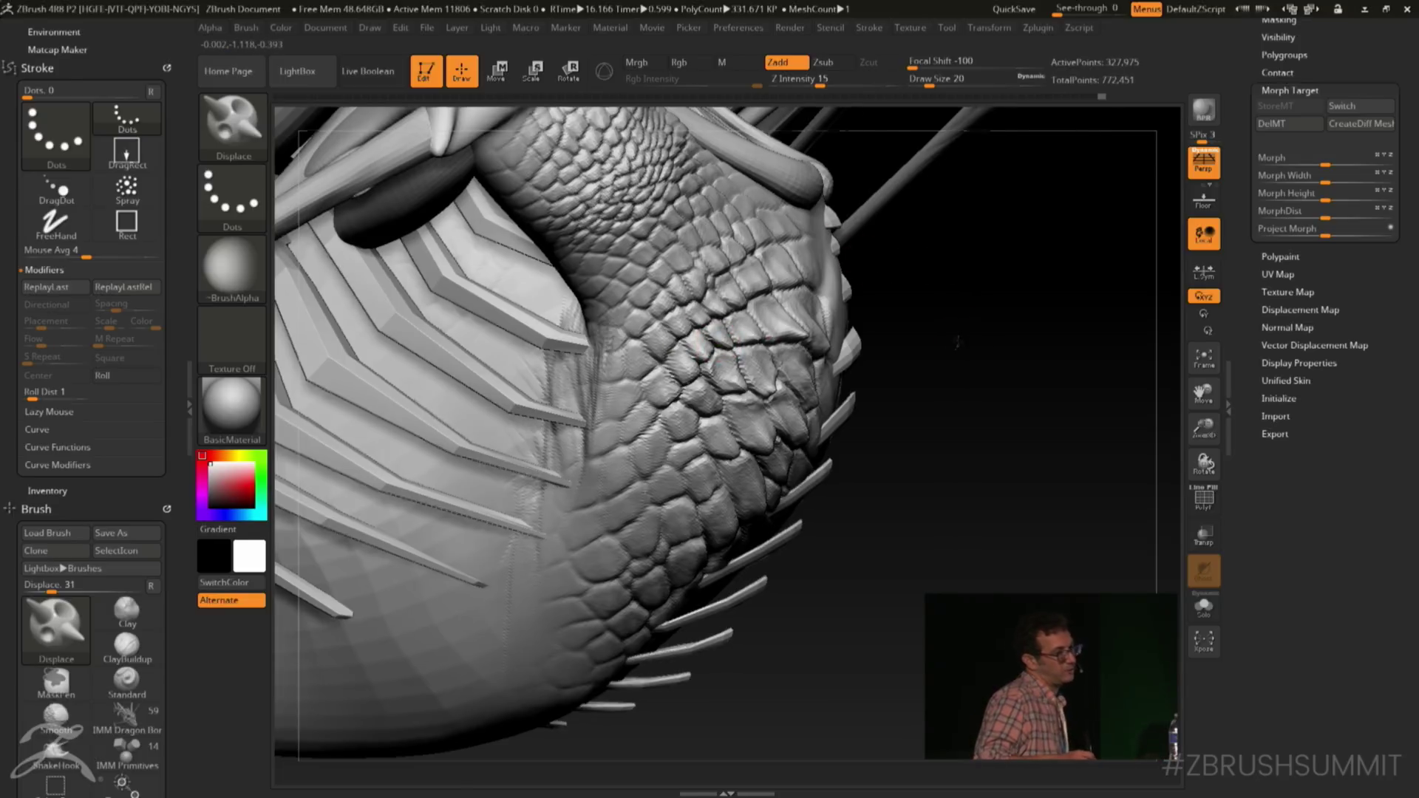
Set the Displace brush's draw size to 51 for the scales on the side of the chest
drag(958, 338, 874, 456)
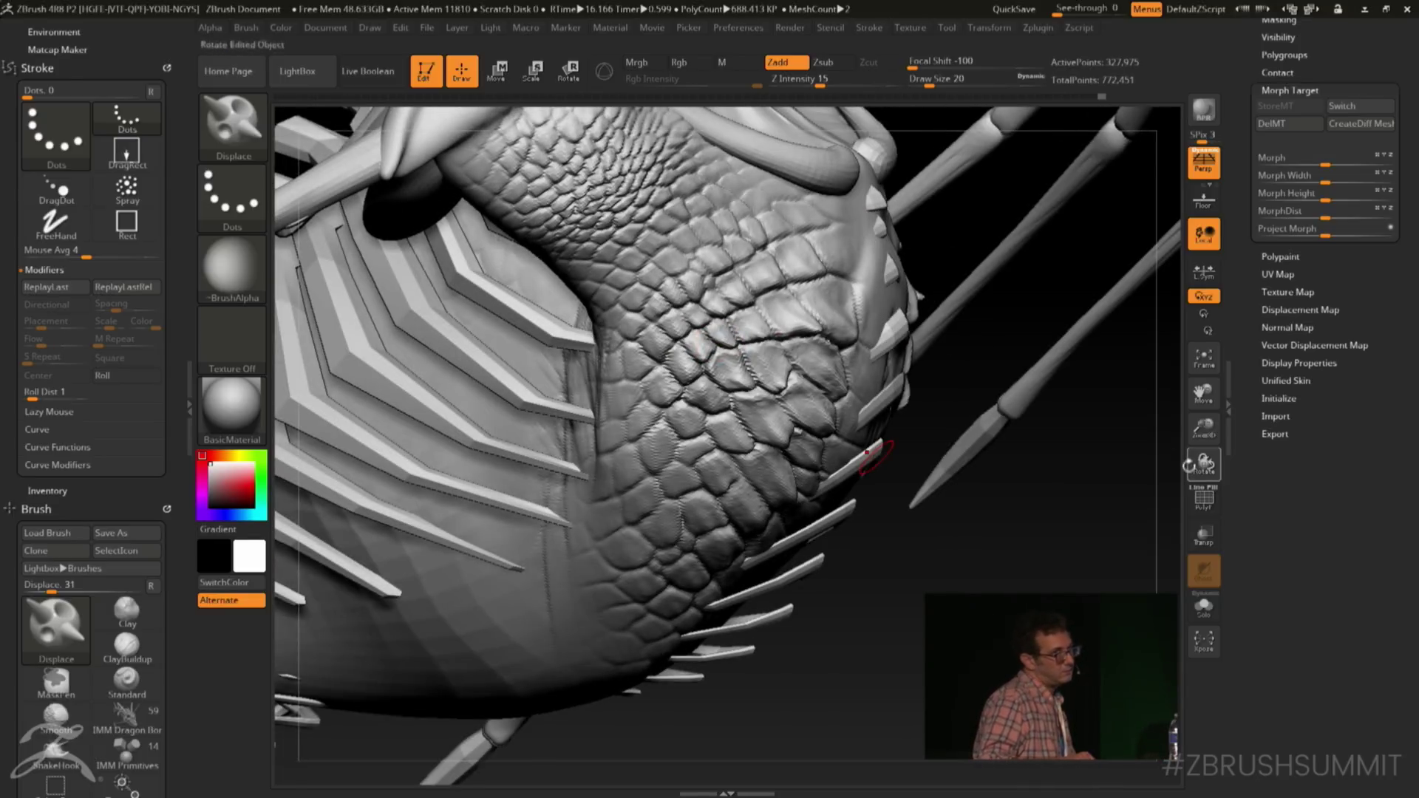
drag(1202, 464, 1193, 454)
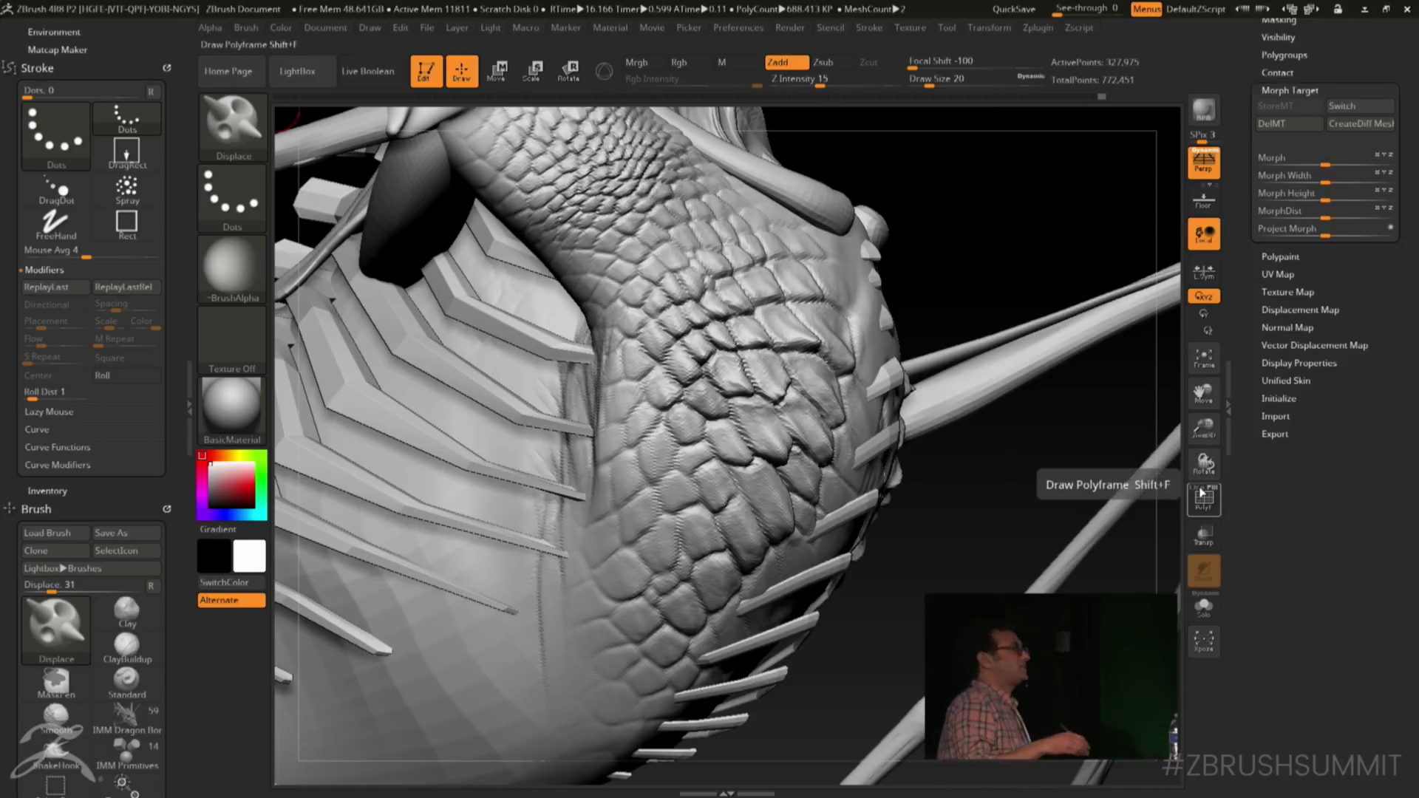
drag(1001, 228, 761, 275)
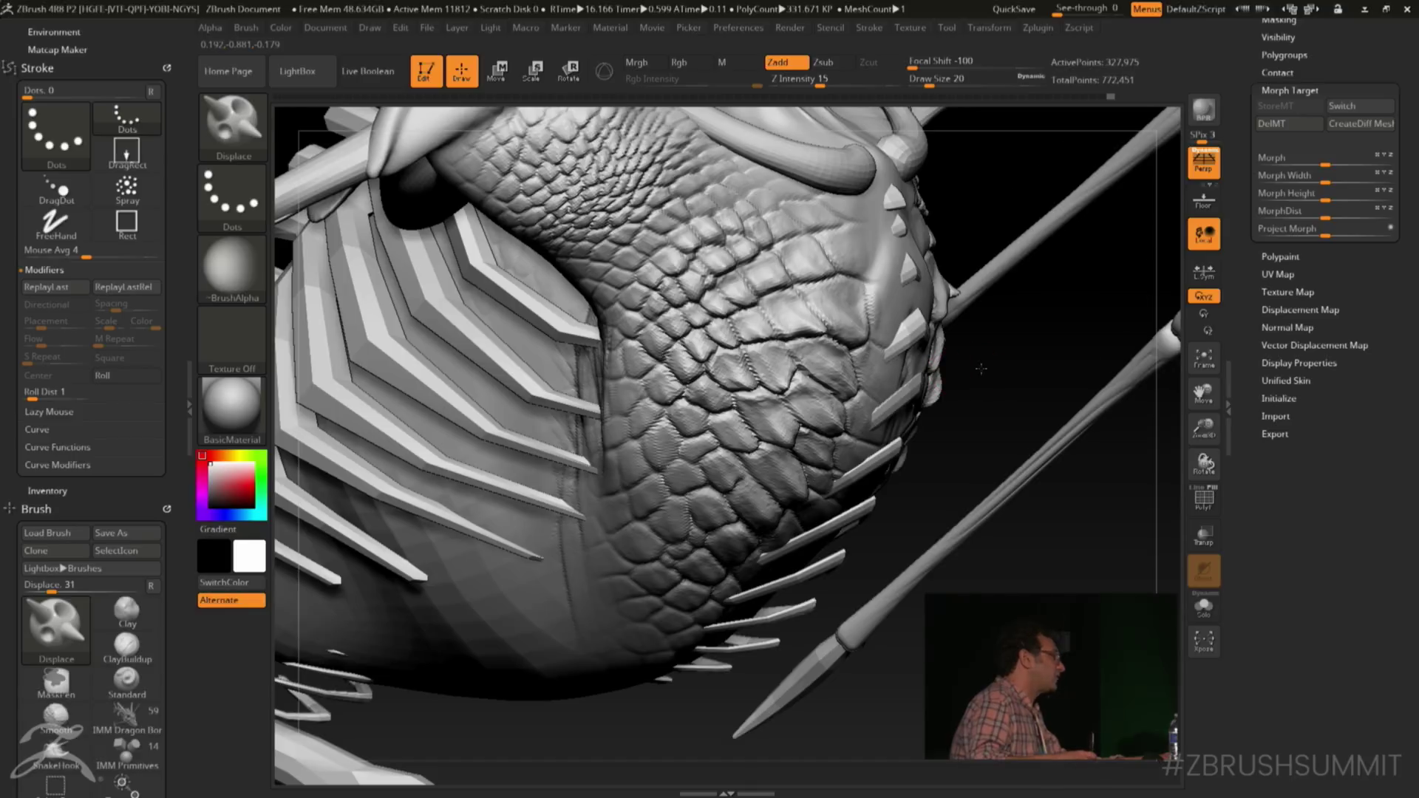
drag(984, 373, 938, 377)
key(space)
drag(817, 325, 829, 325)
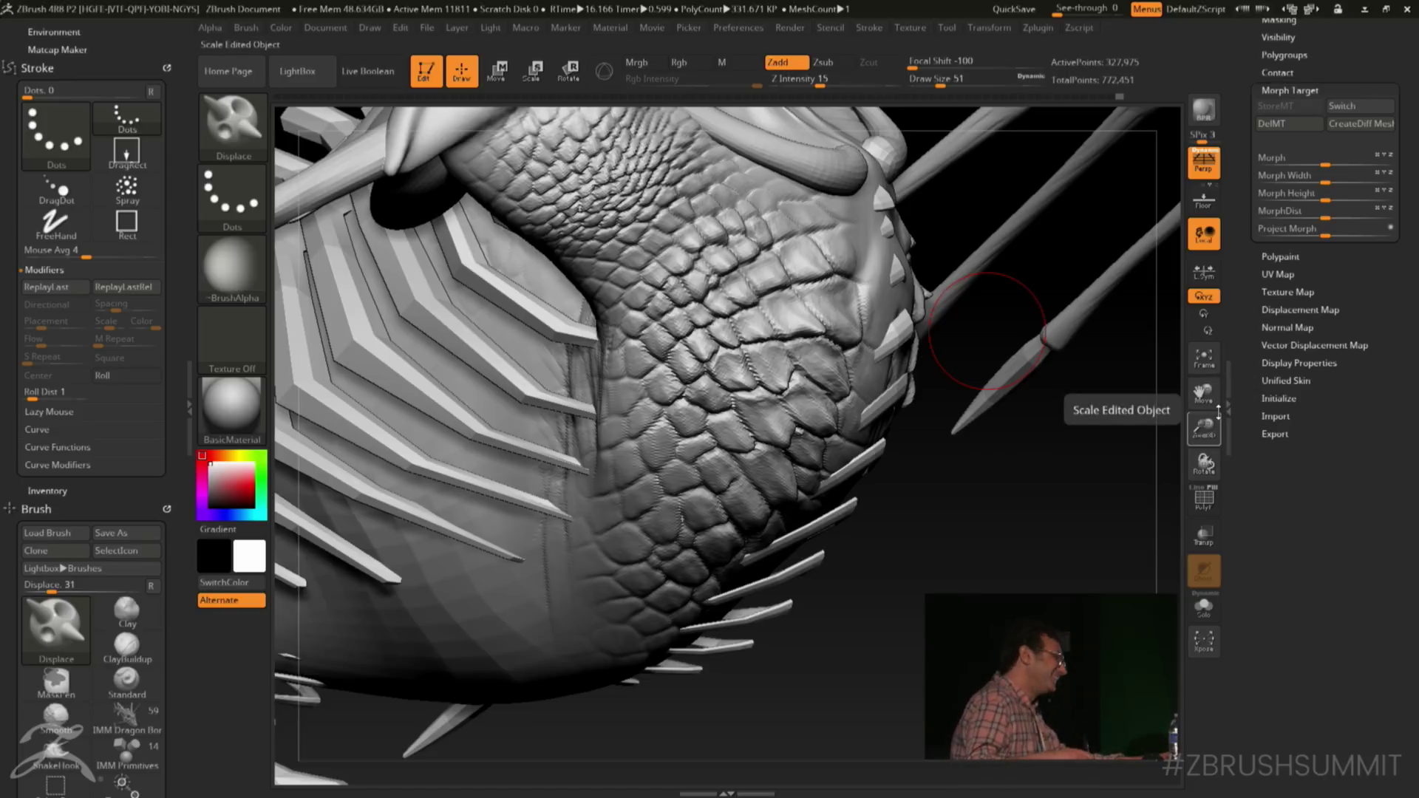
Set the Displace brush's draw size to 22 and examine the chest scales from the front and side
drag(901, 734, 979, 473)
key(space)
key(space)
drag(805, 423, 820, 412)
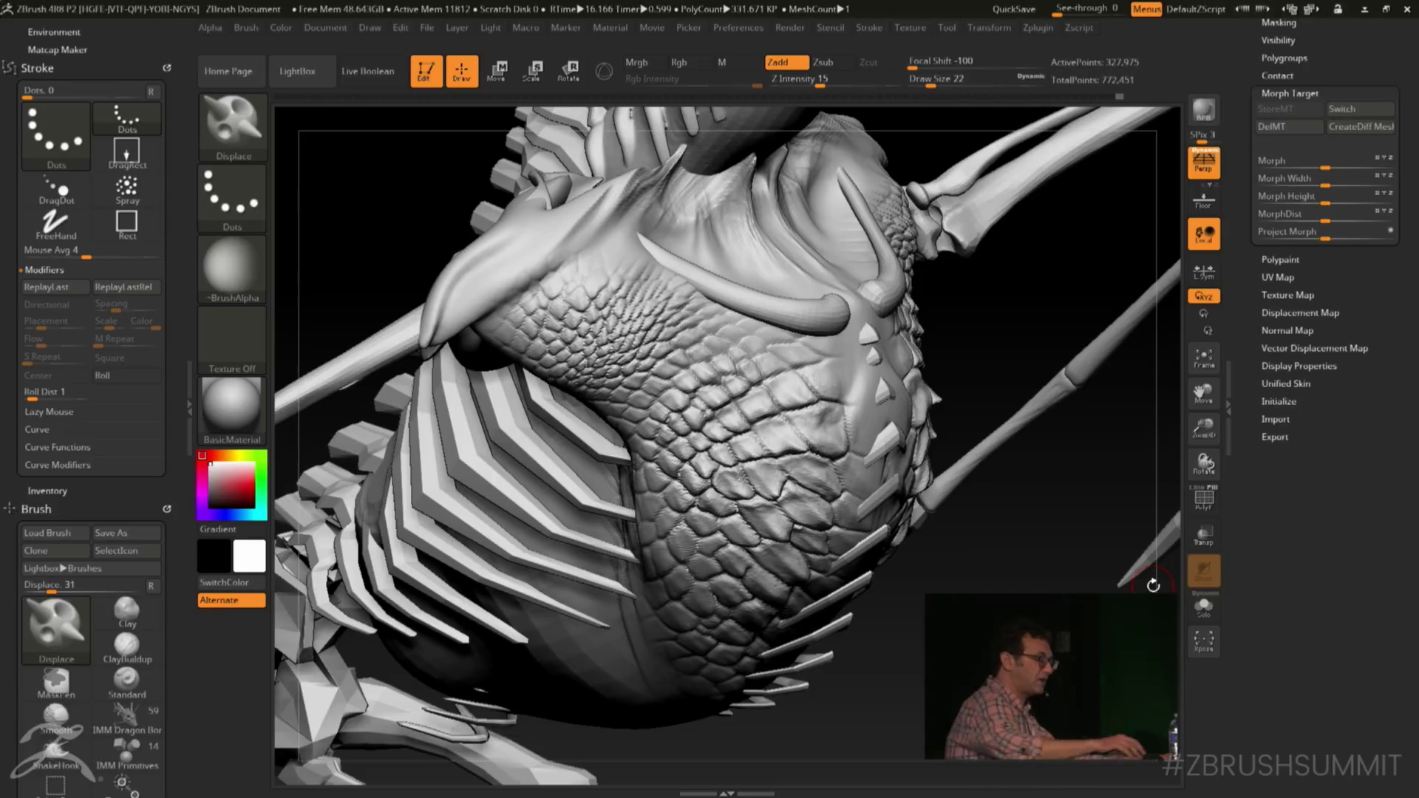
alt+drag(1010, 266, 813, 355)
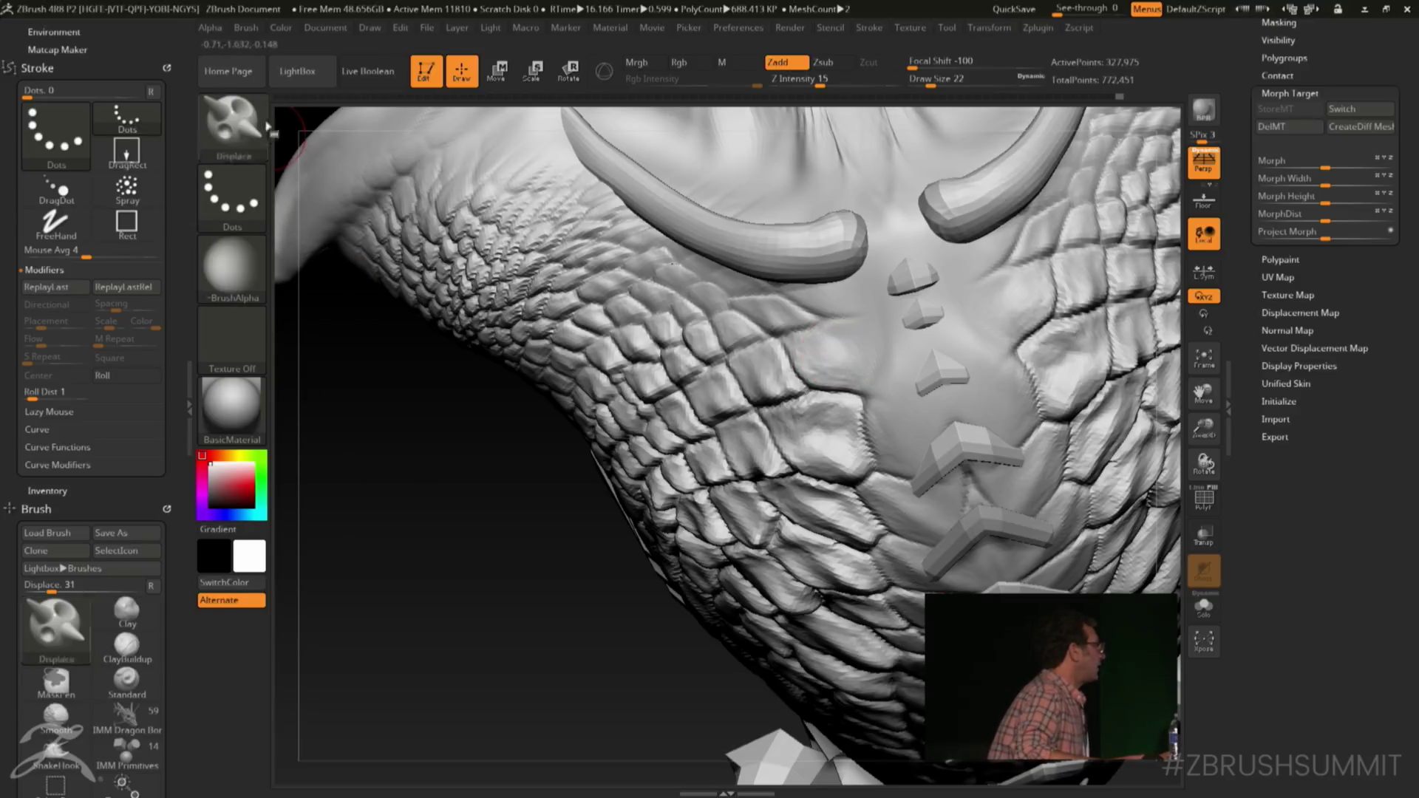
click(249, 121)
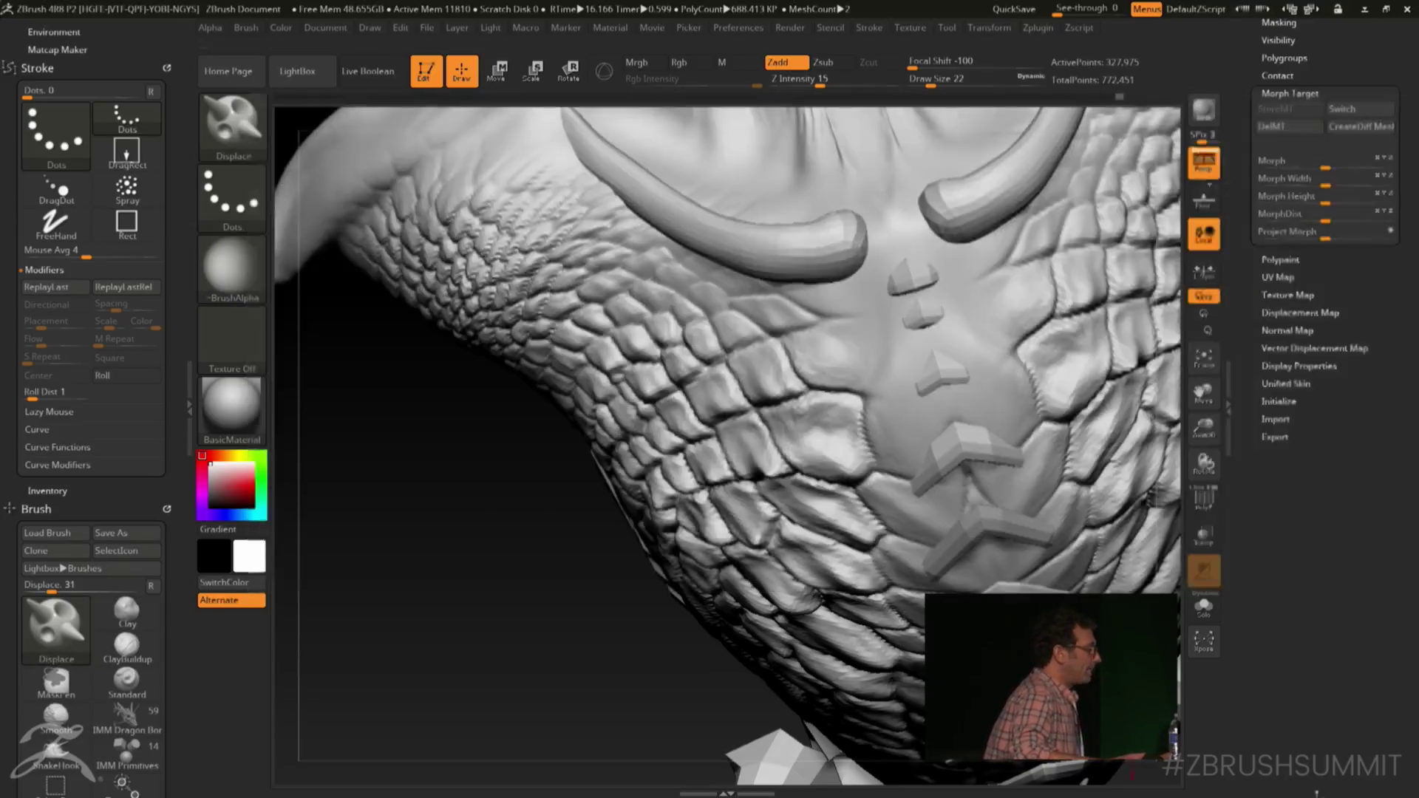
drag(398, 462, 710, 436)
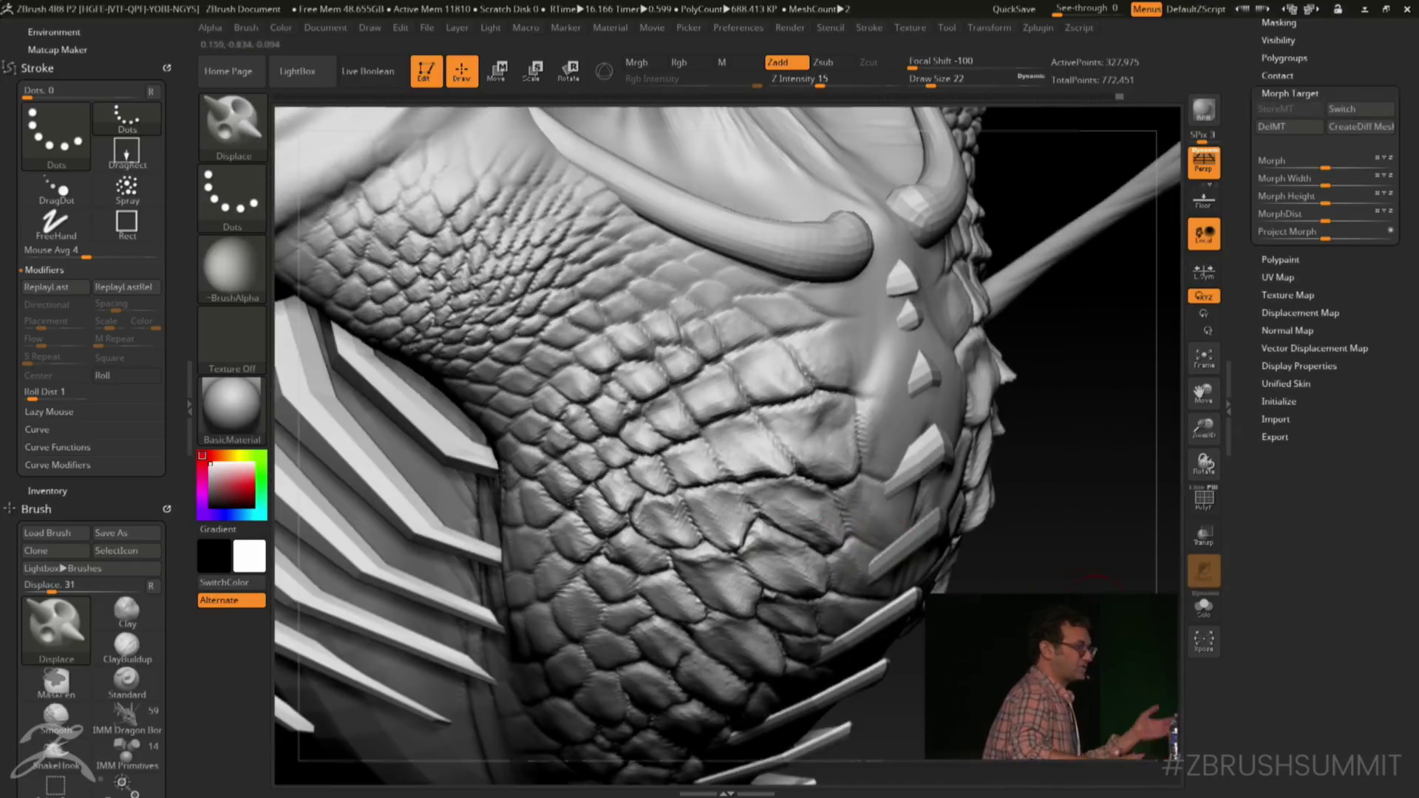
Subdivide the chest mesh and set the Displace brush's draw size to 136
key(ctrl)
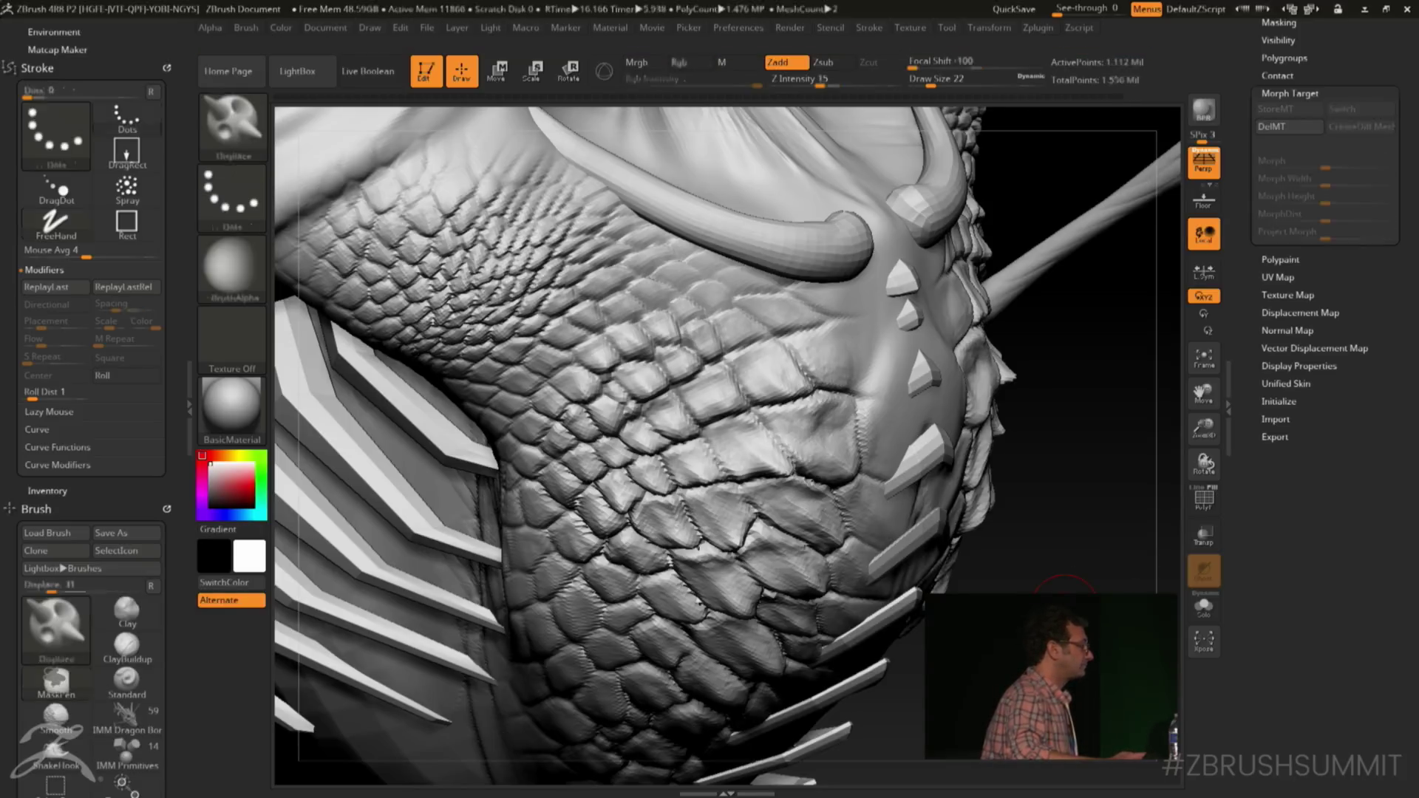
drag(1135, 618, 1128, 573)
key(space)
drag(686, 392, 711, 392)
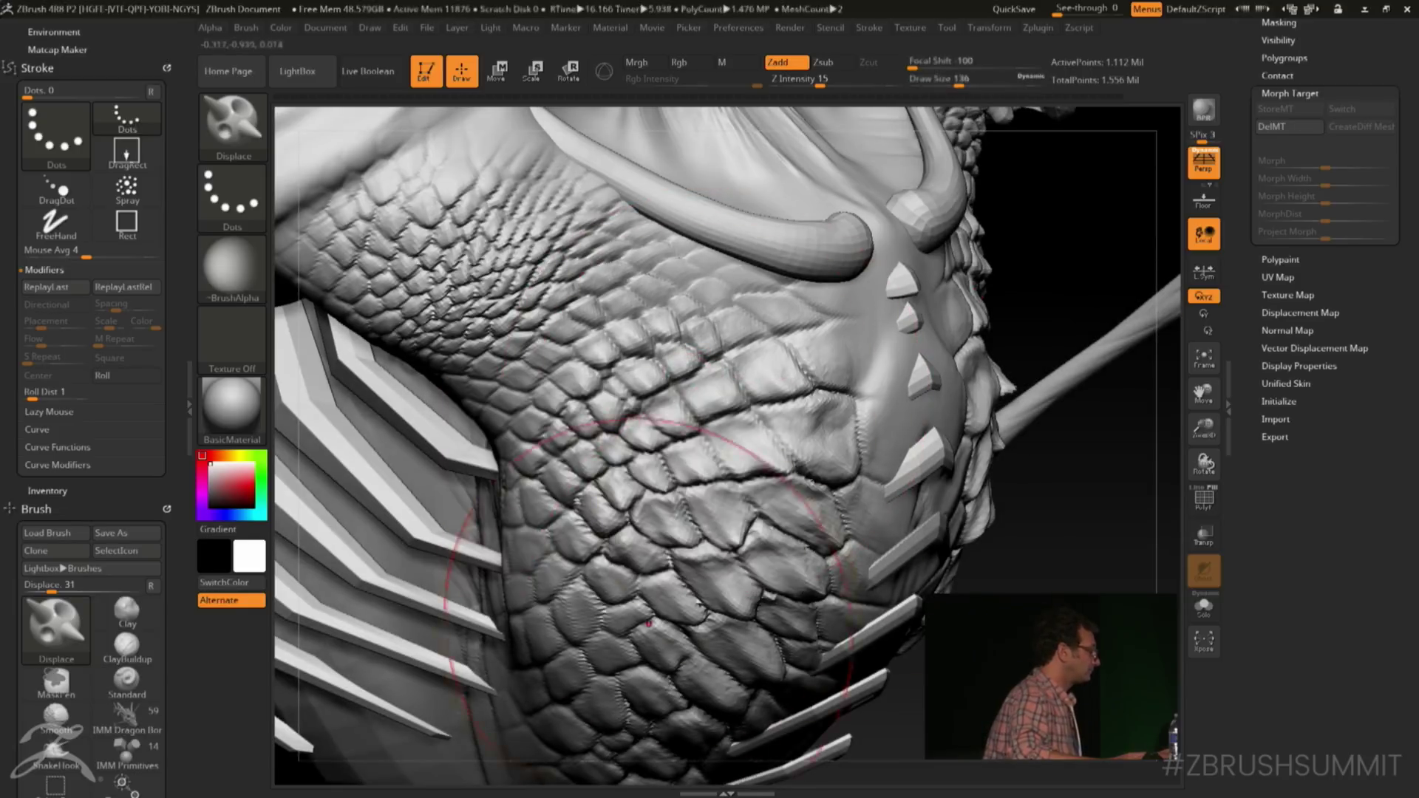
Smooth the chest scales with the large brush, and undo the smoothing and the subdivision
key(shift)
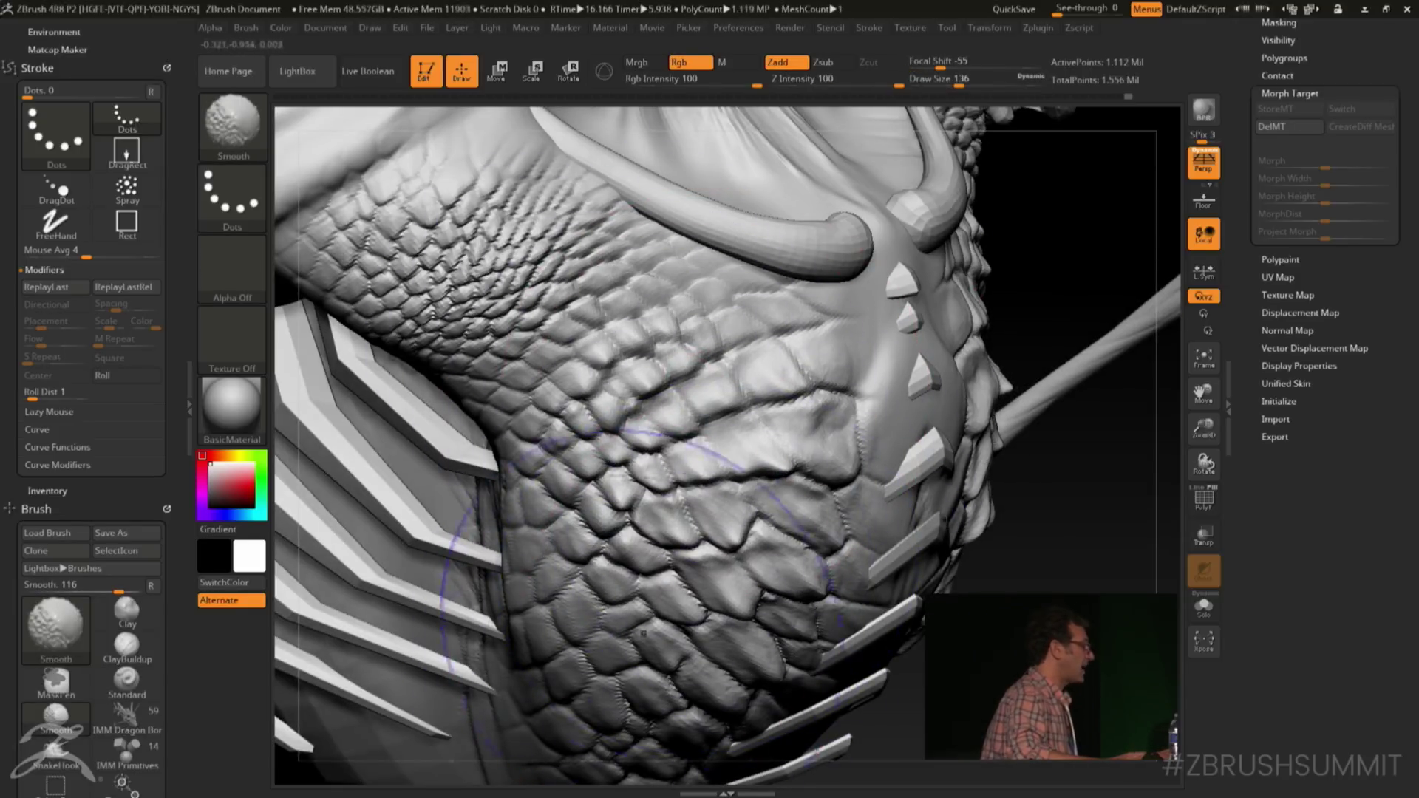
key(ctrl)
key(ctrl+z)
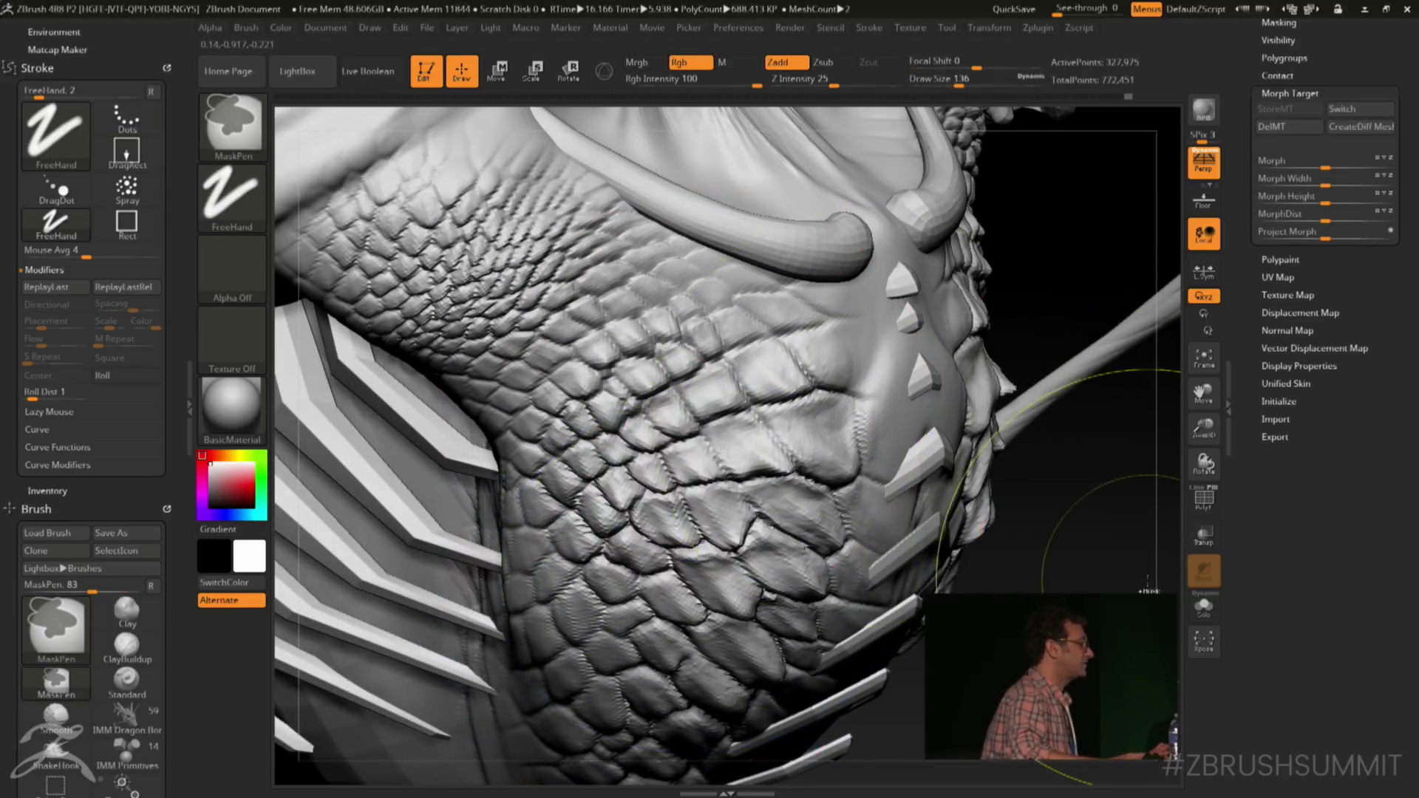
Subdivide the whole body skin mesh by one level
key(ctrl)
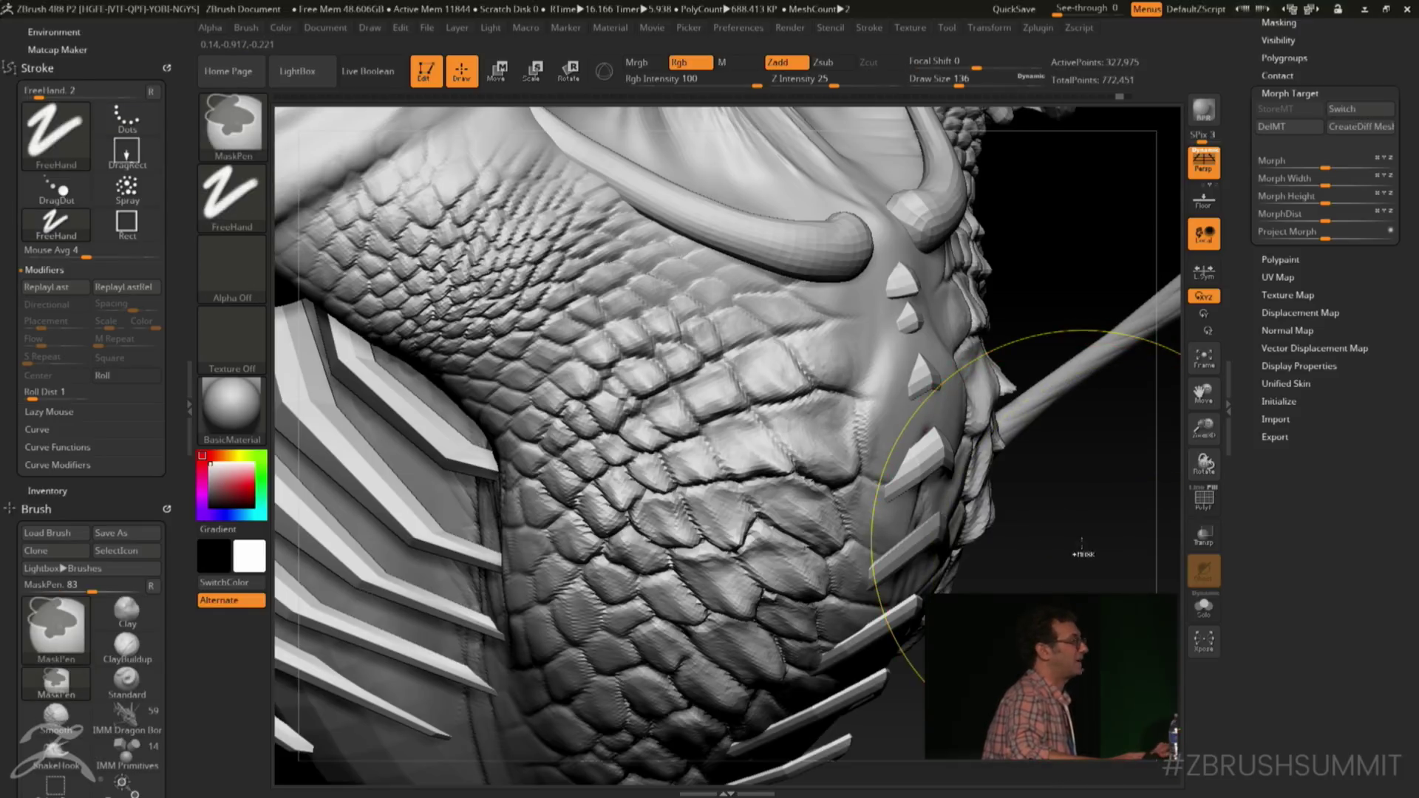
key(ctrl)
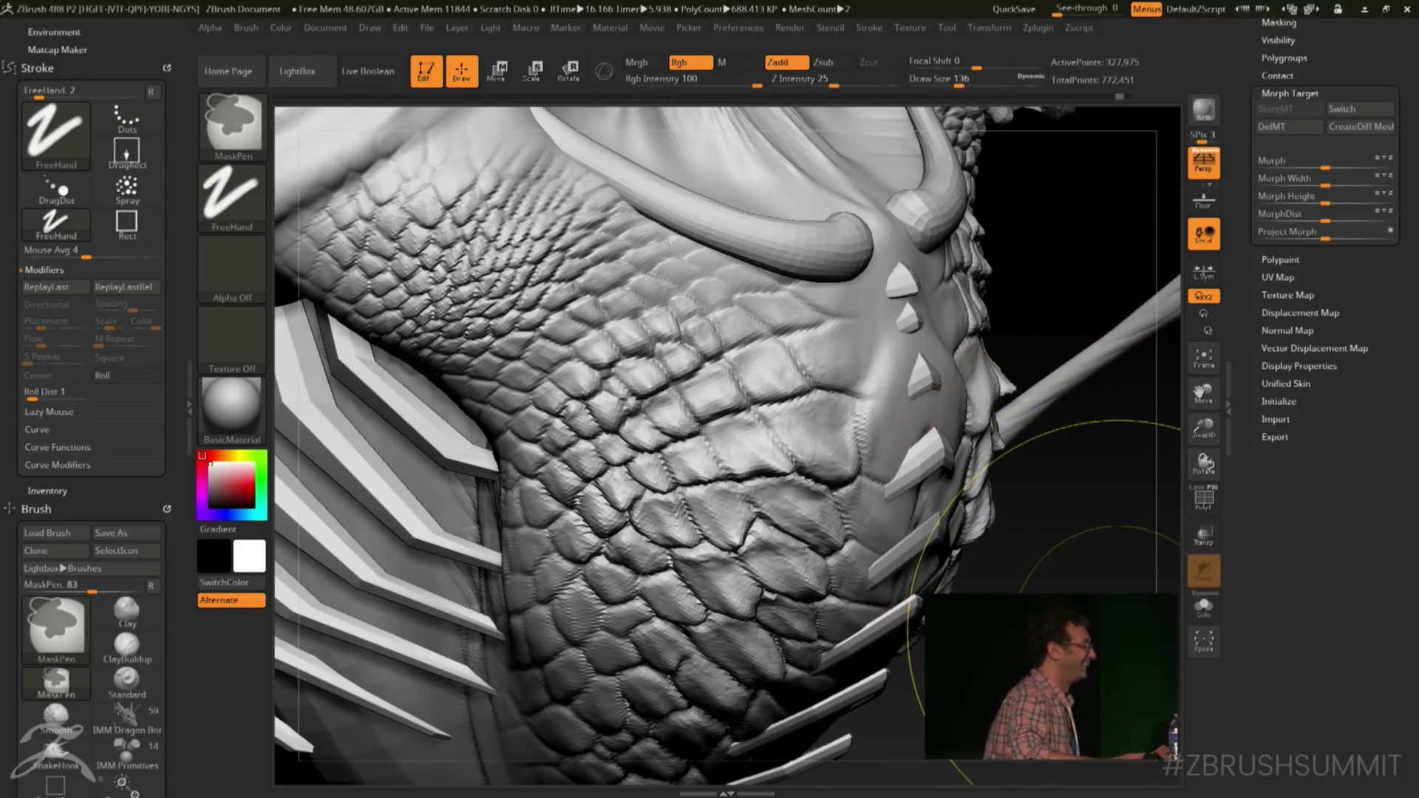
key(ctrl+d)
drag(1048, 657, 969, 567)
mouse_move(929, 697)
mouse_down()
mouse_move(968, 698)
mouse_move(931, 700)
mouse_up()
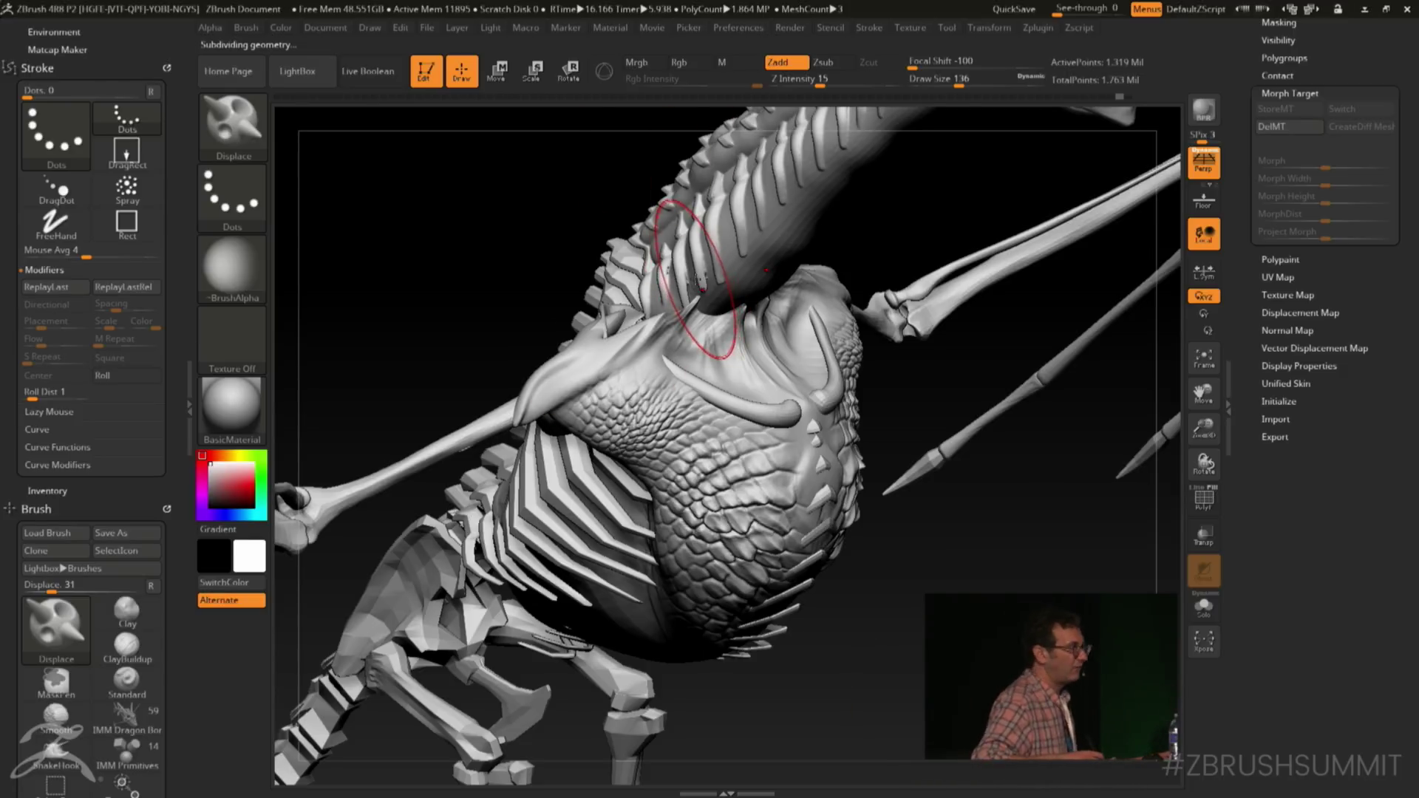
Switch to the S7dragon_v005 tool and examine the finished scale detail around the dragon's eye and cheek
scroll(1364, 215, up, 8)
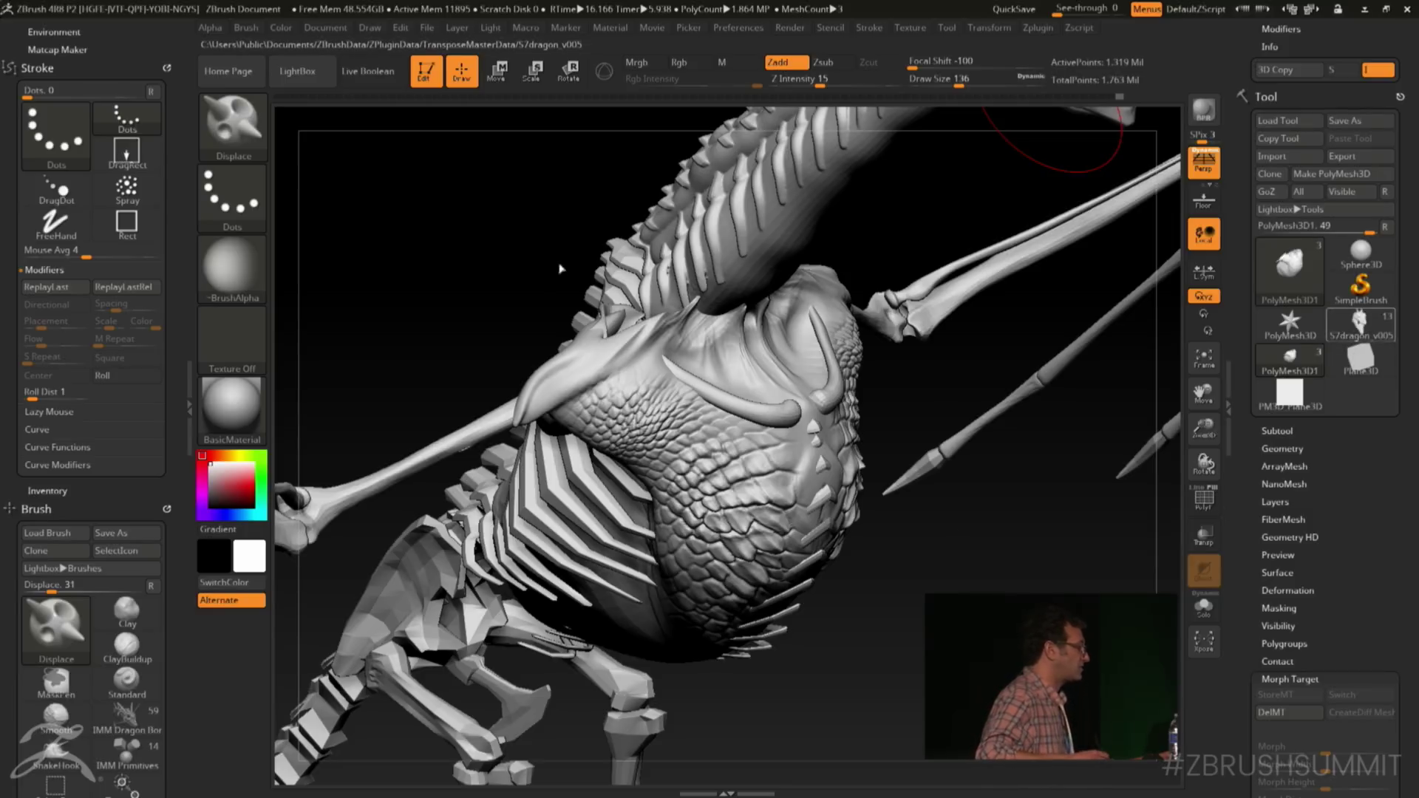
click(1360, 325)
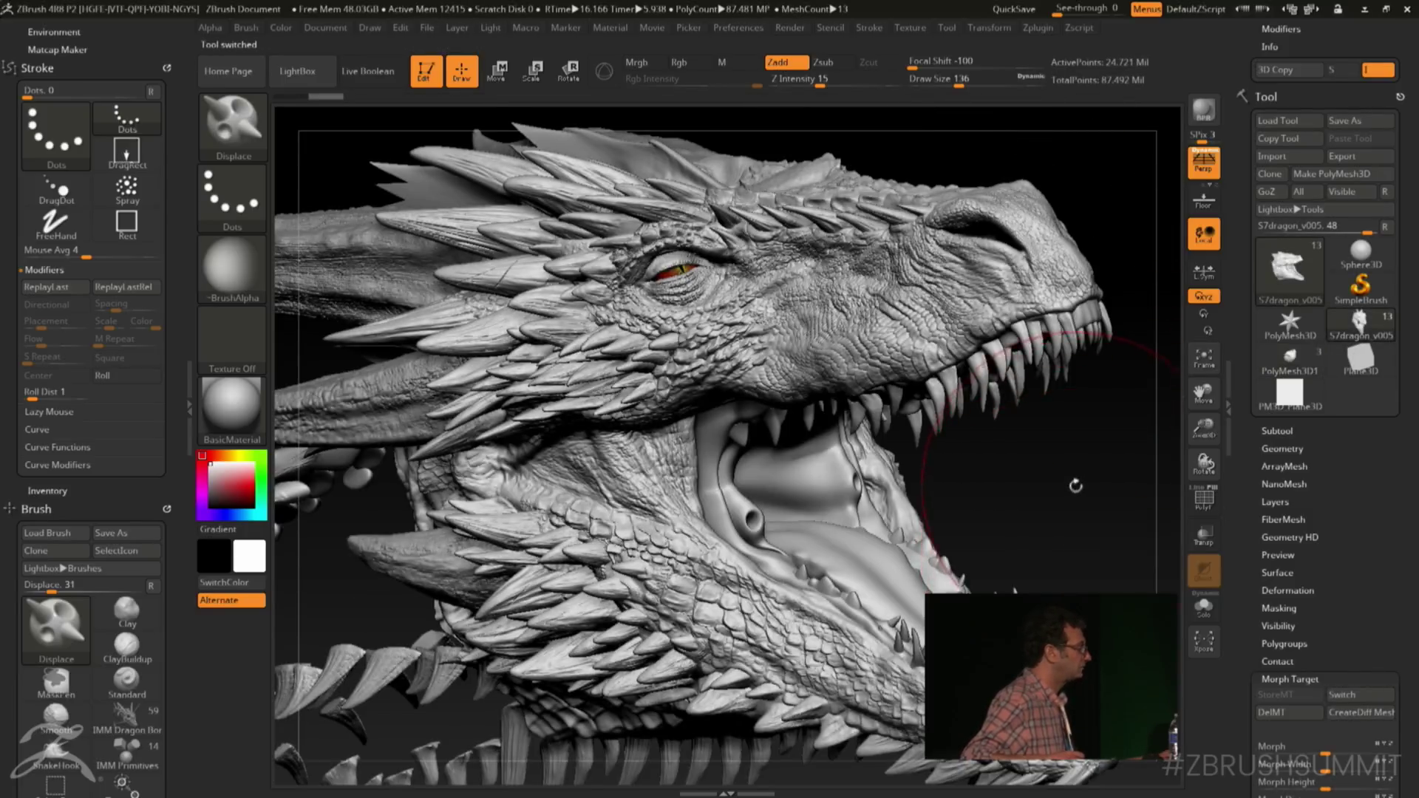
alt+drag(1077, 485, 1080, 687)
drag(1169, 464, 1057, 776)
mouse_move(1179, 244)
mouse_down()
mouse_move(1173, 258)
mouse_move(1192, 251)
mouse_up()
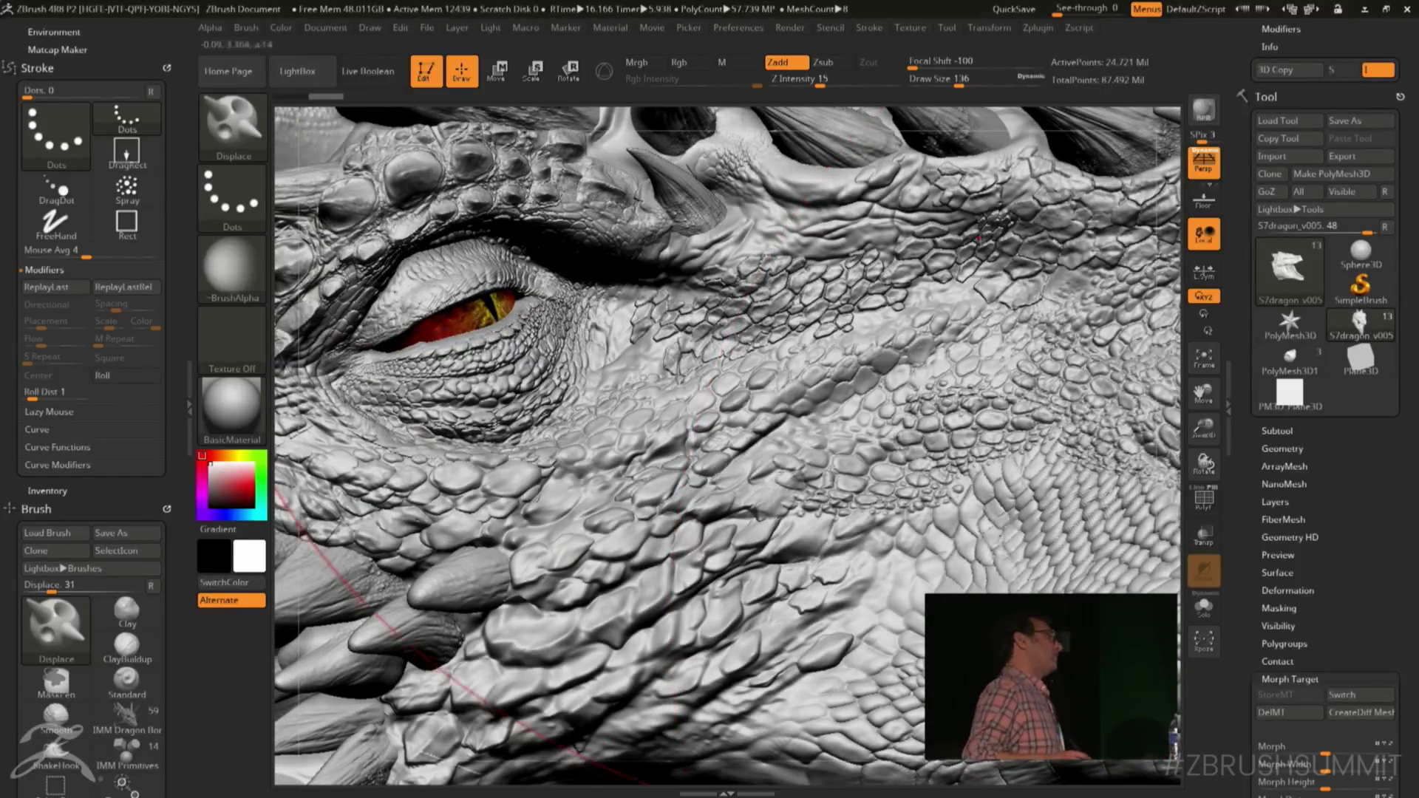
mouse_move(607, 398)
mouse_down()
mouse_move(711, 477)
mouse_move(739, 414)
mouse_up()
drag(521, 332, 512, 306)
drag(466, 508, 491, 394)
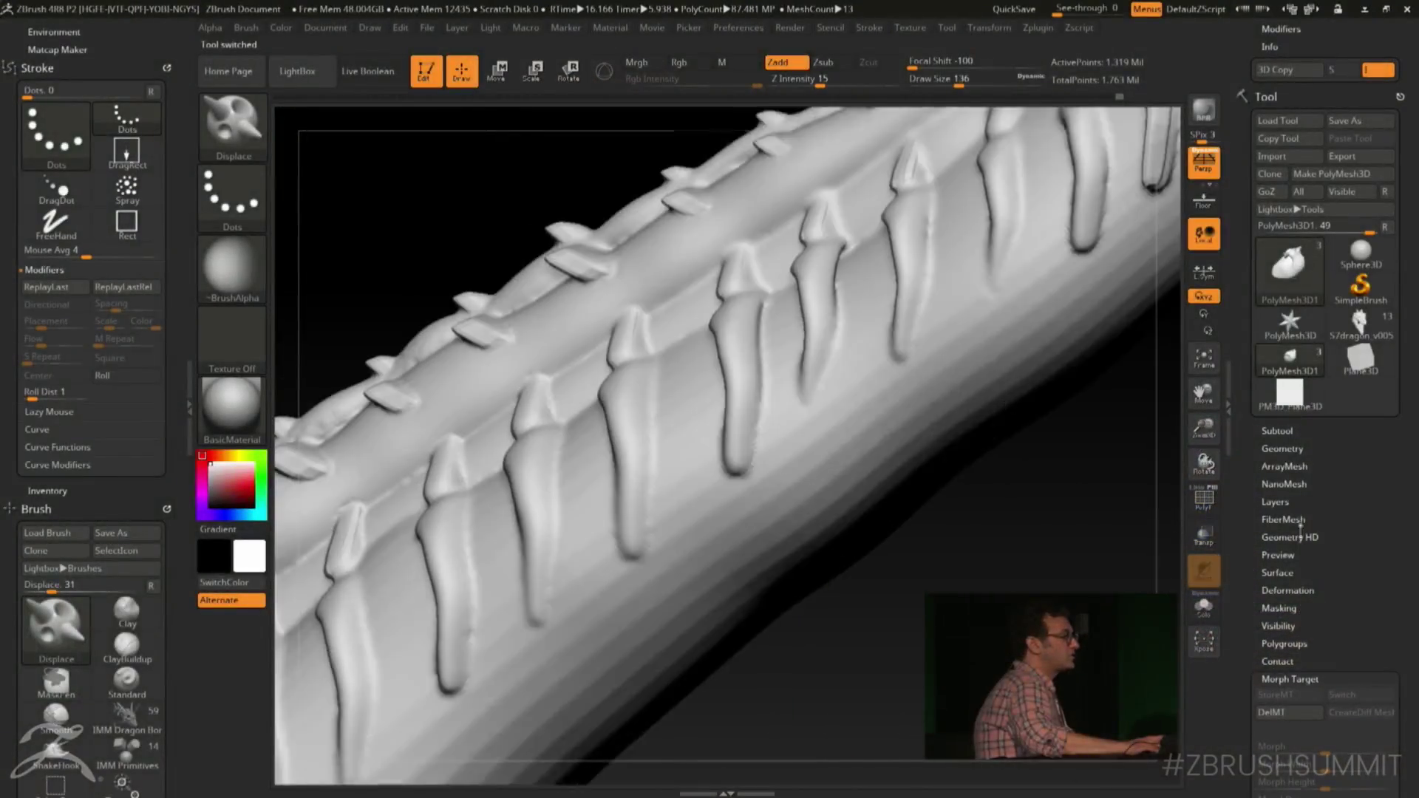
Return to the body's ribcage, display the Spotlight scale texture over it and scale the texture down
mouse_move(1003, 578)
mouse_down()
mouse_move(1182, 414)
mouse_move(1344, 306)
mouse_up()
drag(1035, 311, 857, 651)
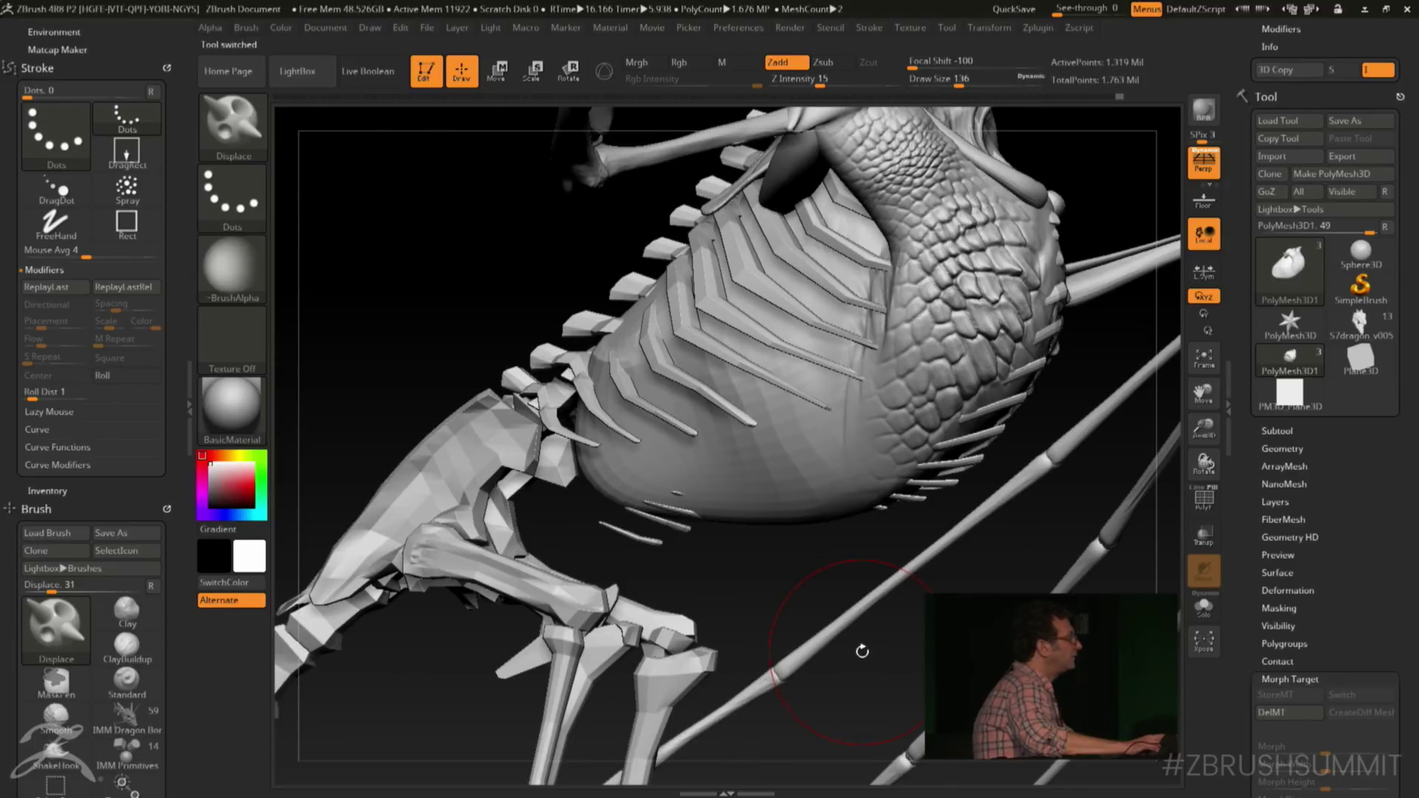
click(249, 147)
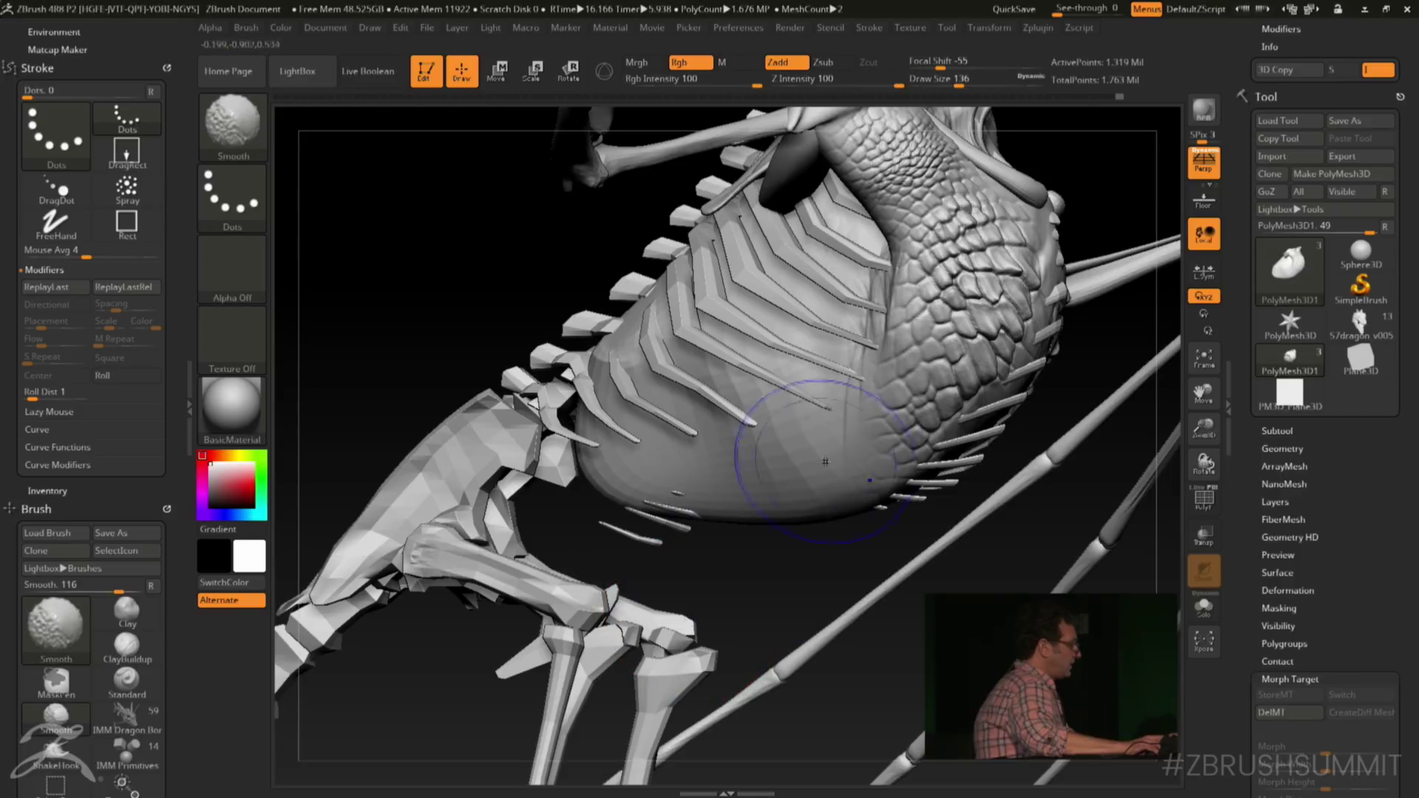
right_drag(729, 475, 783, 452)
key(shift+z)
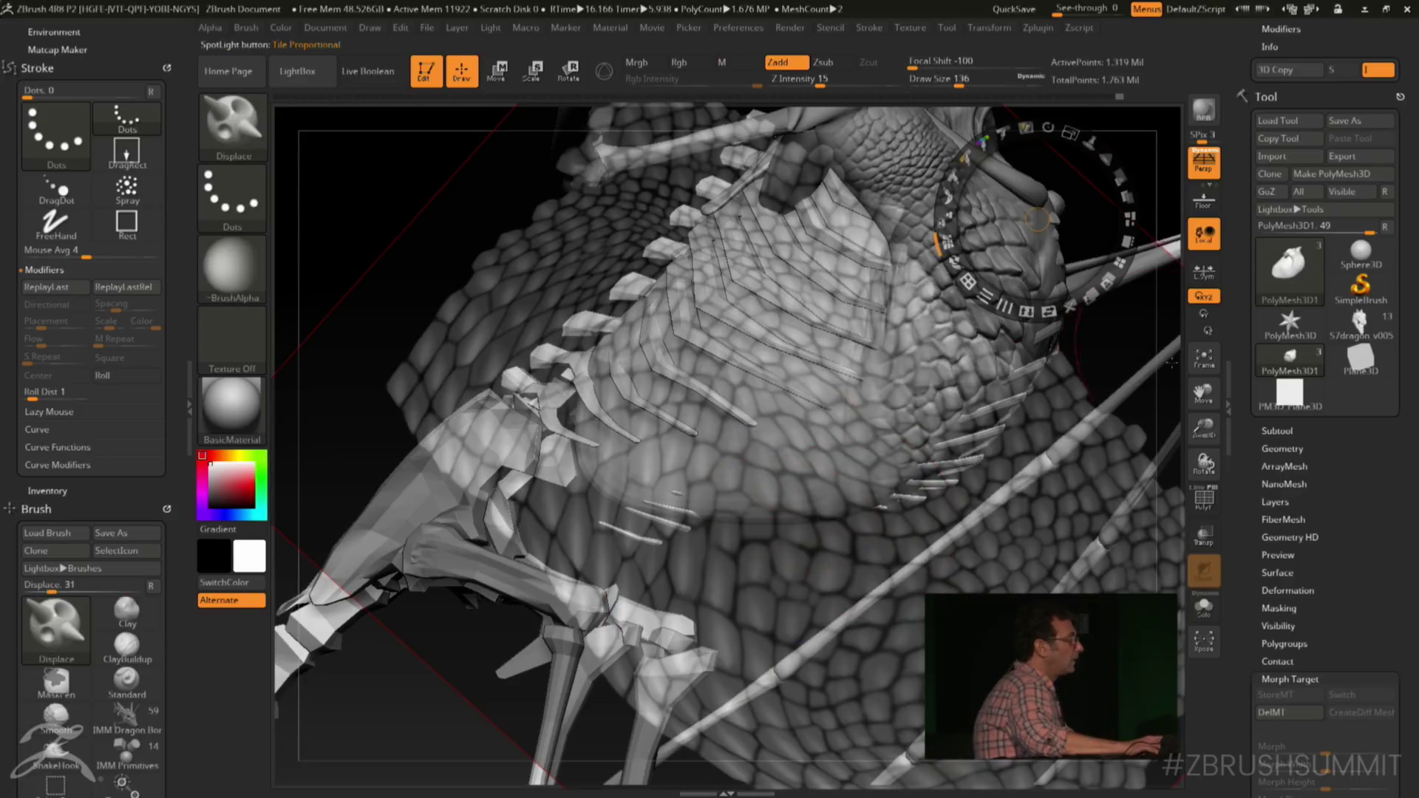
drag(951, 243, 1124, 198)
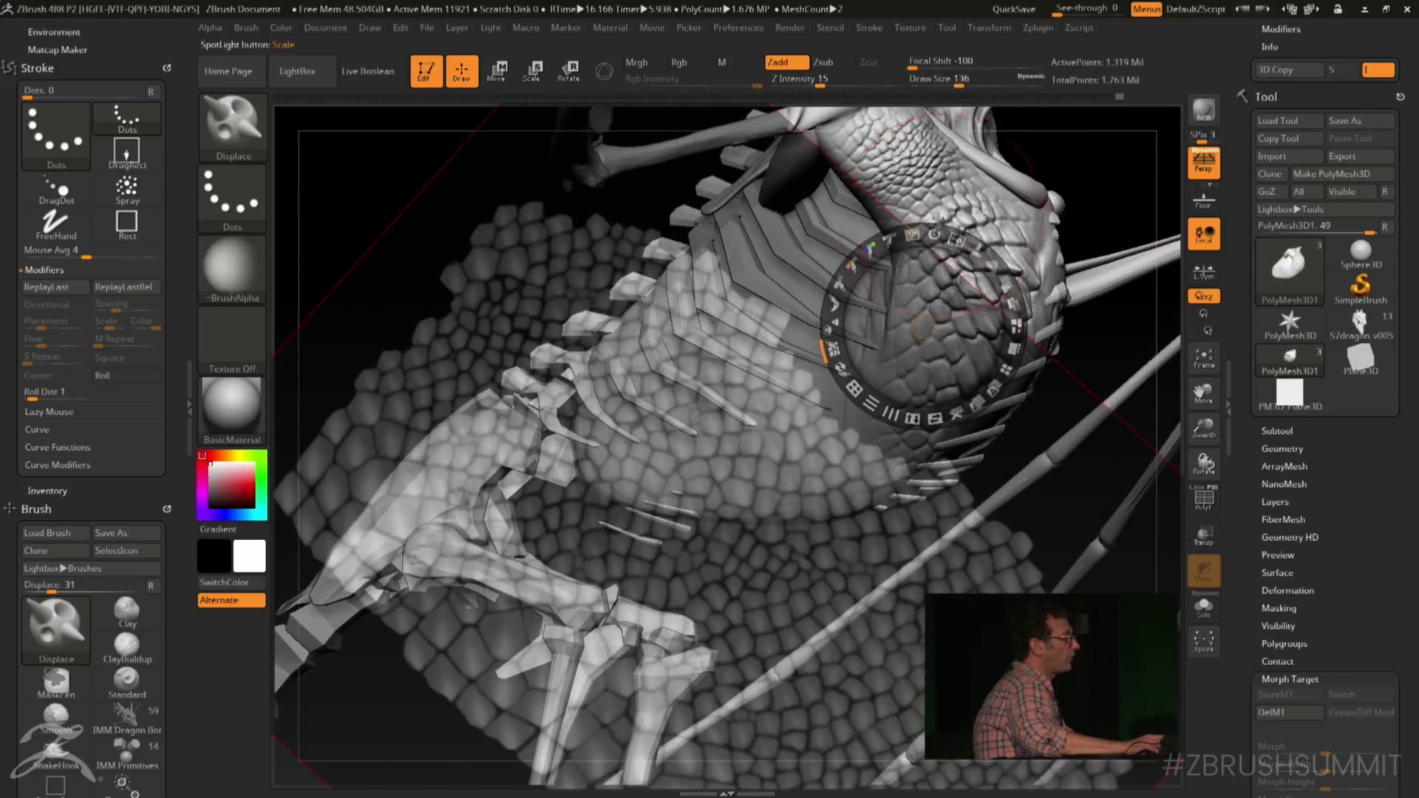
key(z)
Align the ribbed flank beneath the Spotlight scale texture and set the Displace brush's draw size to 128
drag(1086, 581, 1087, 542)
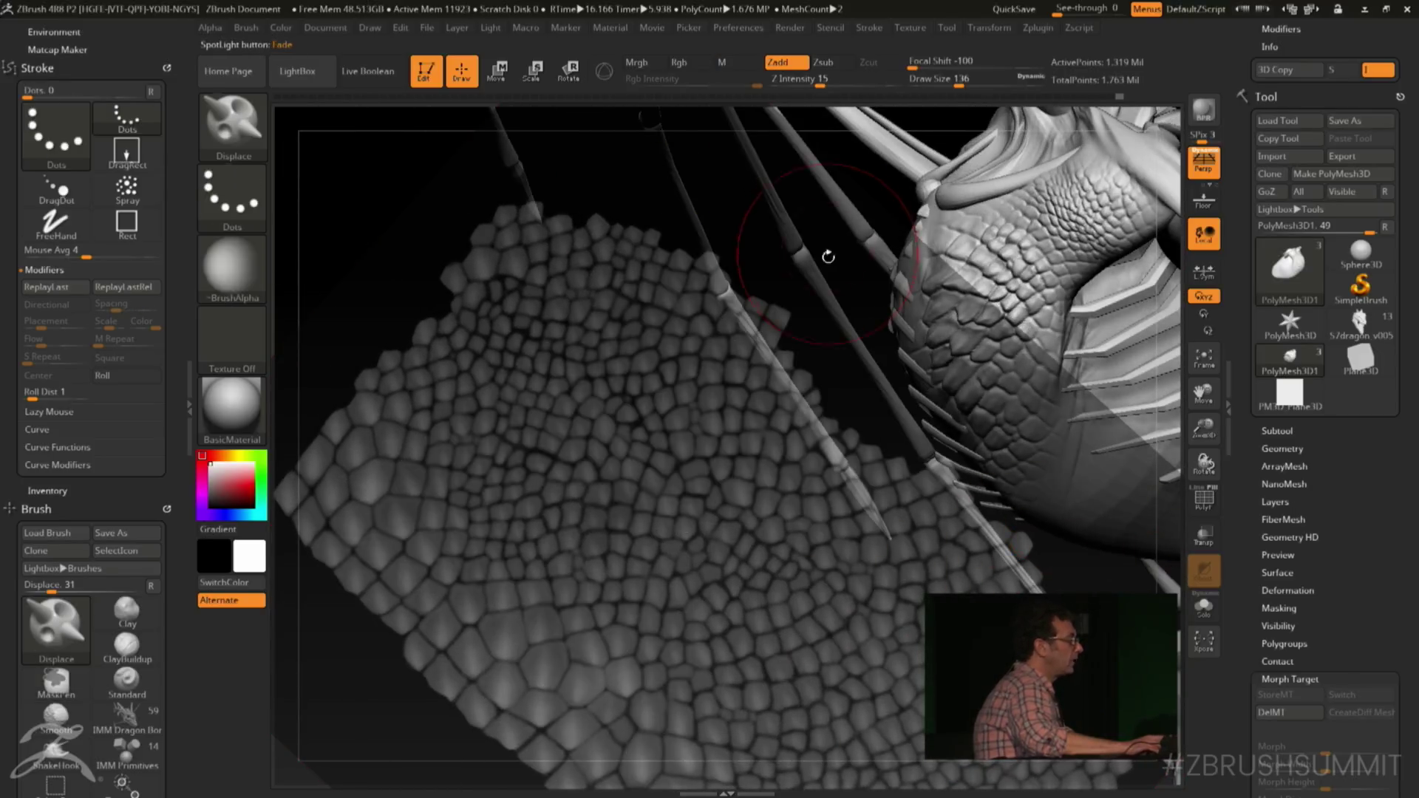
drag(807, 317, 946, 484)
drag(814, 378, 908, 512)
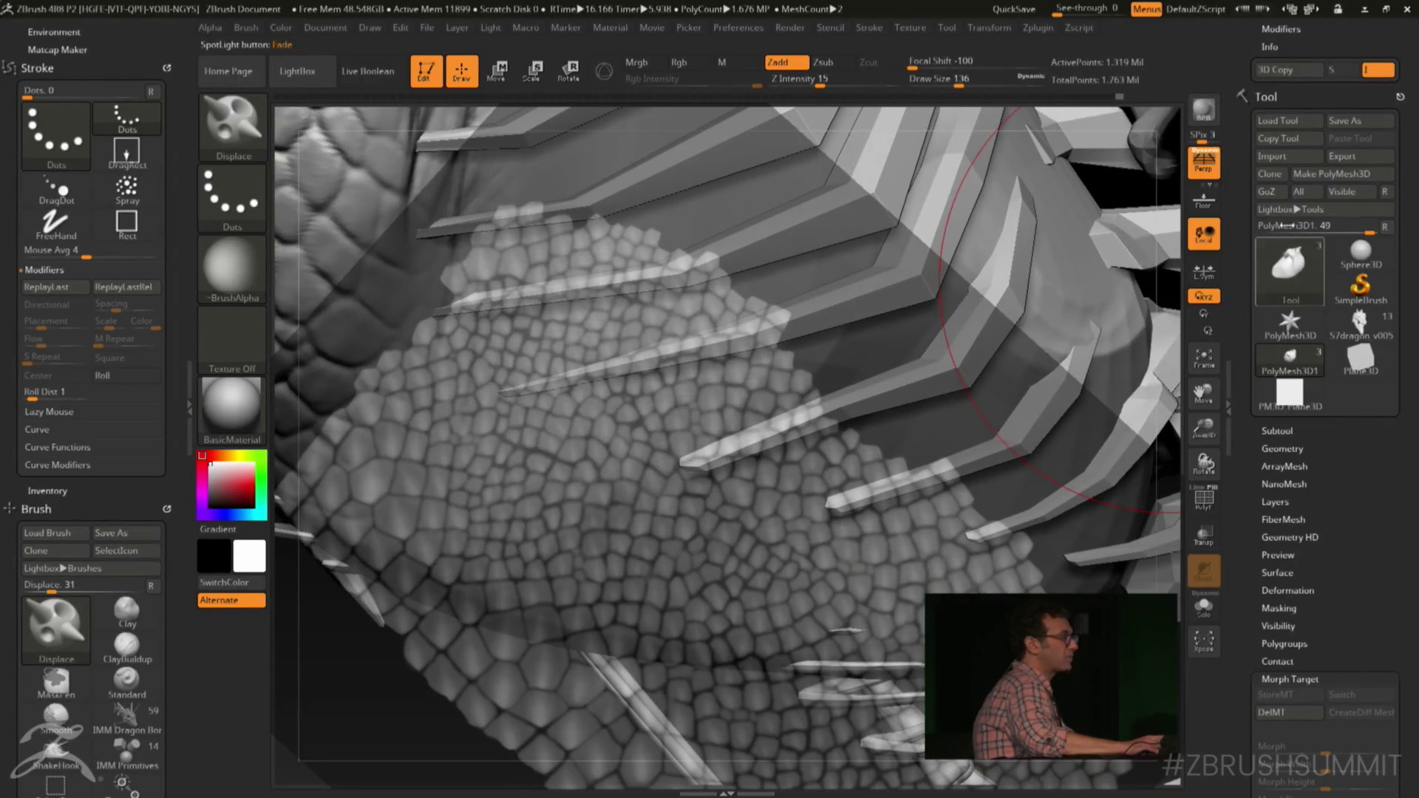
drag(1170, 277, 1252, 416)
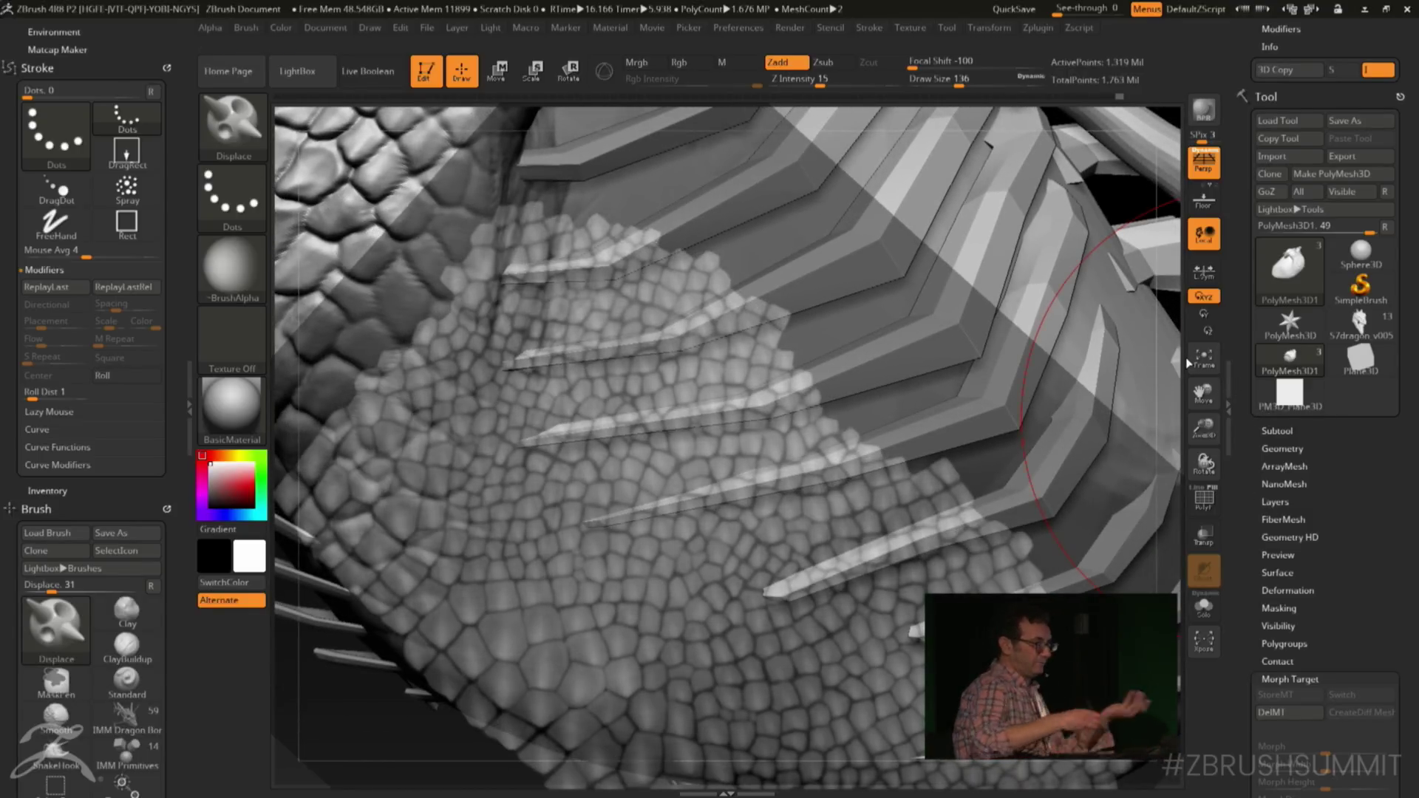
key(space)
drag(464, 475, 447, 475)
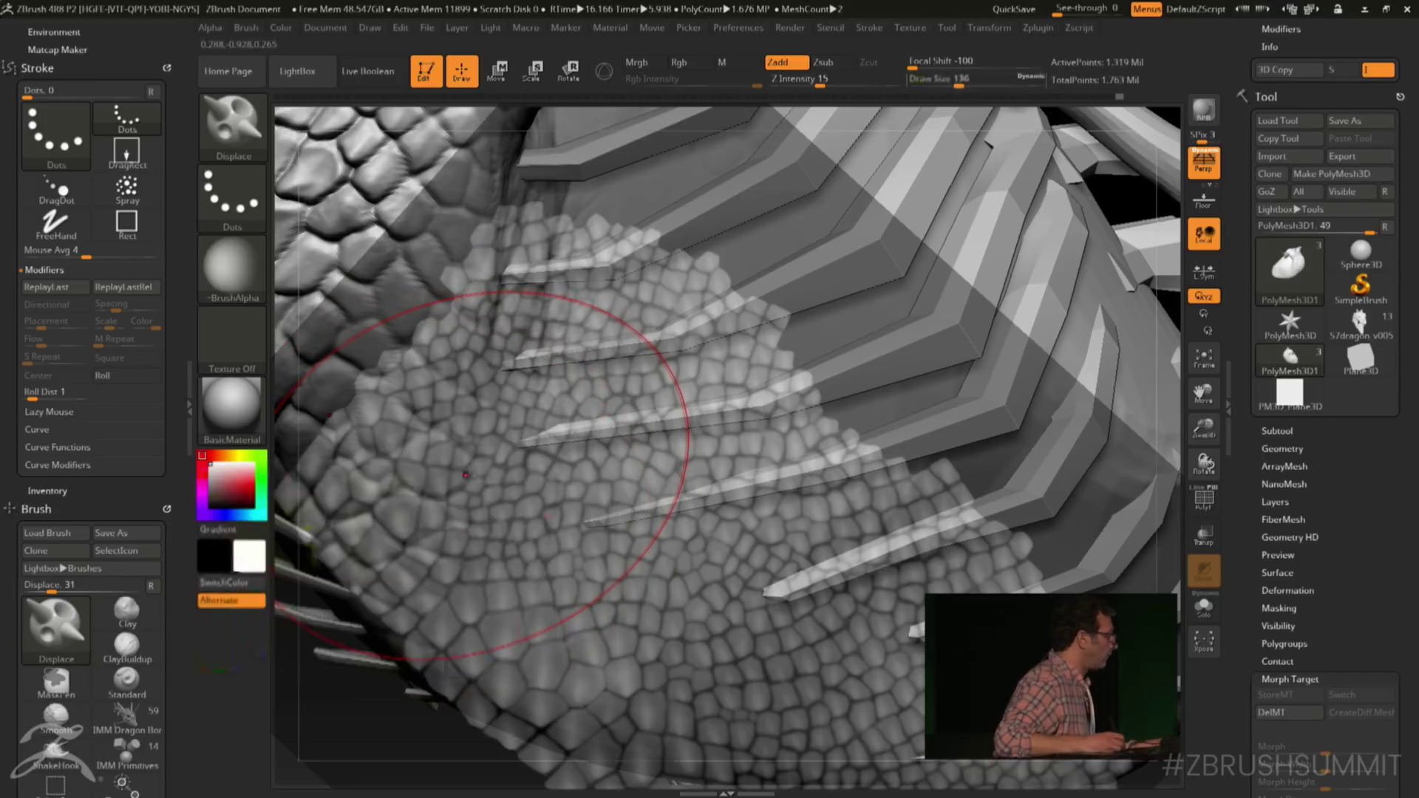
key(space)
drag(677, 289, 692, 290)
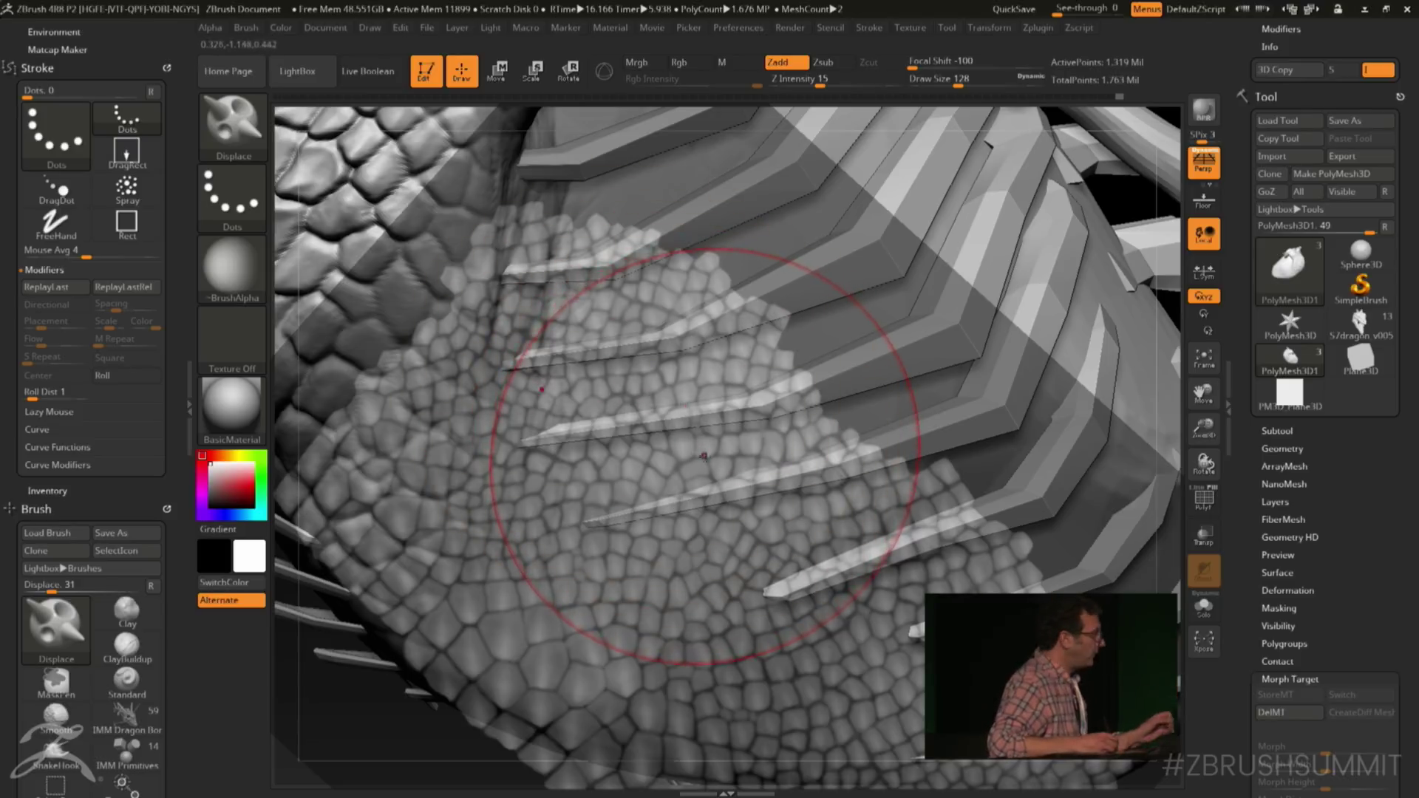
key(b)
key(m)
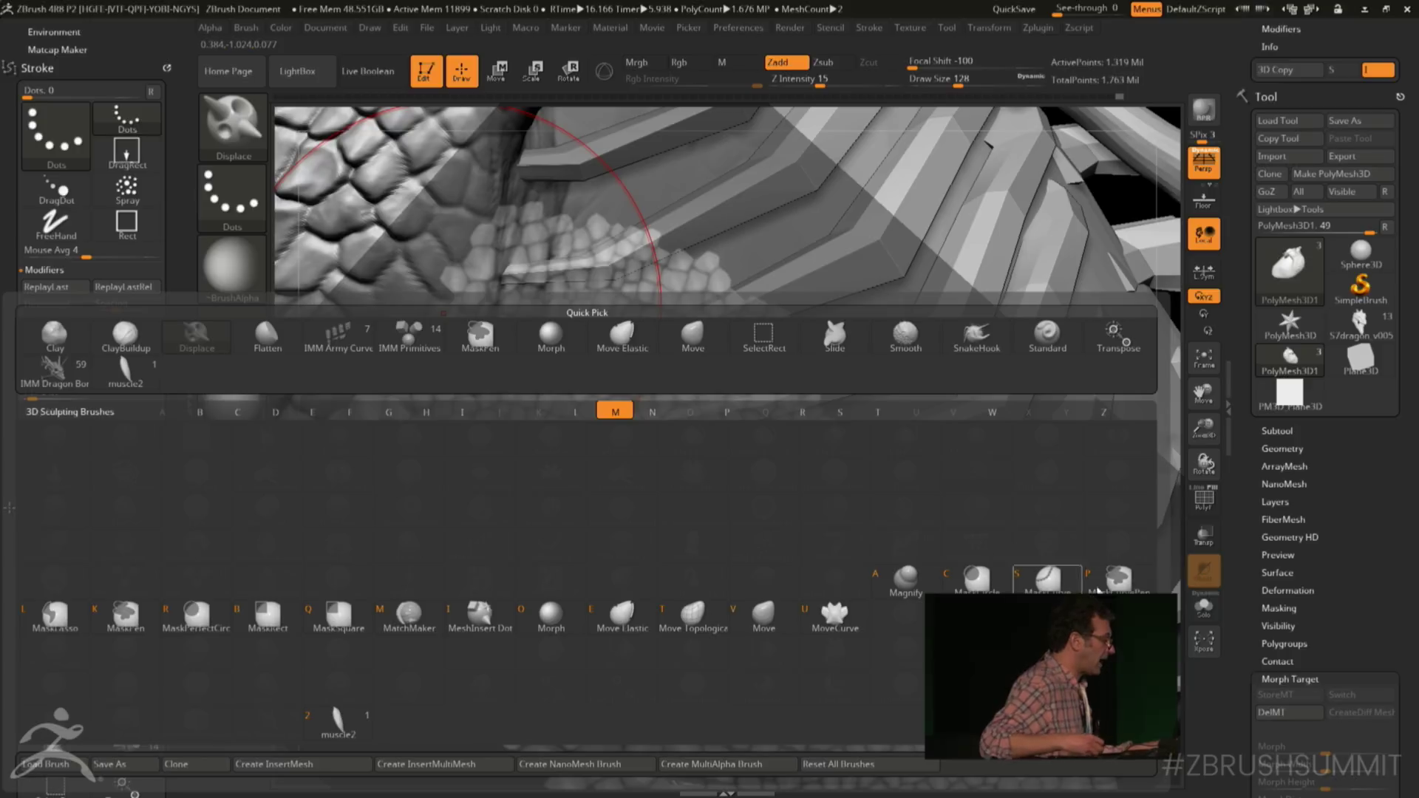
click(196, 613)
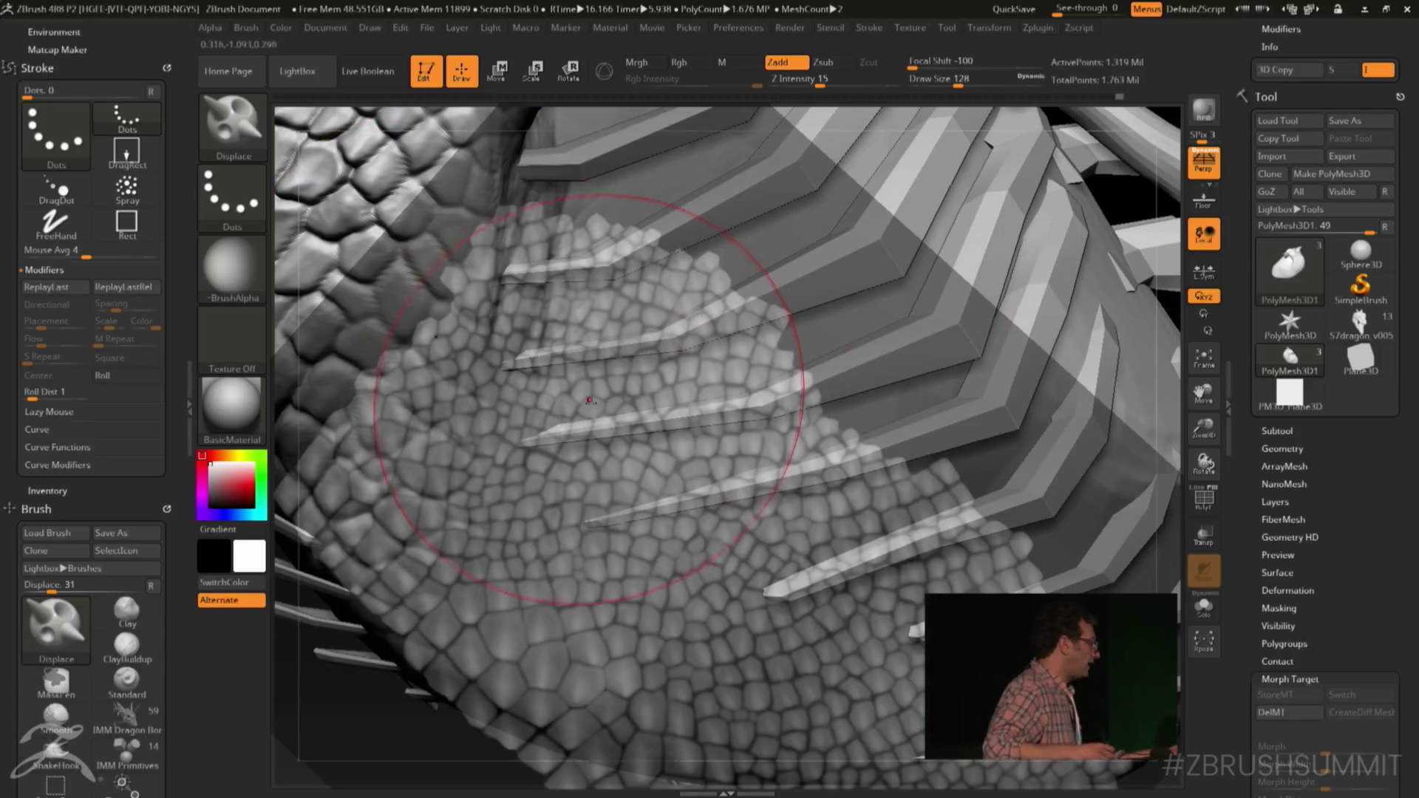
Switch from Displace to the Standard brush for Rgb-only painting and set its draw size to 104
click(232, 122)
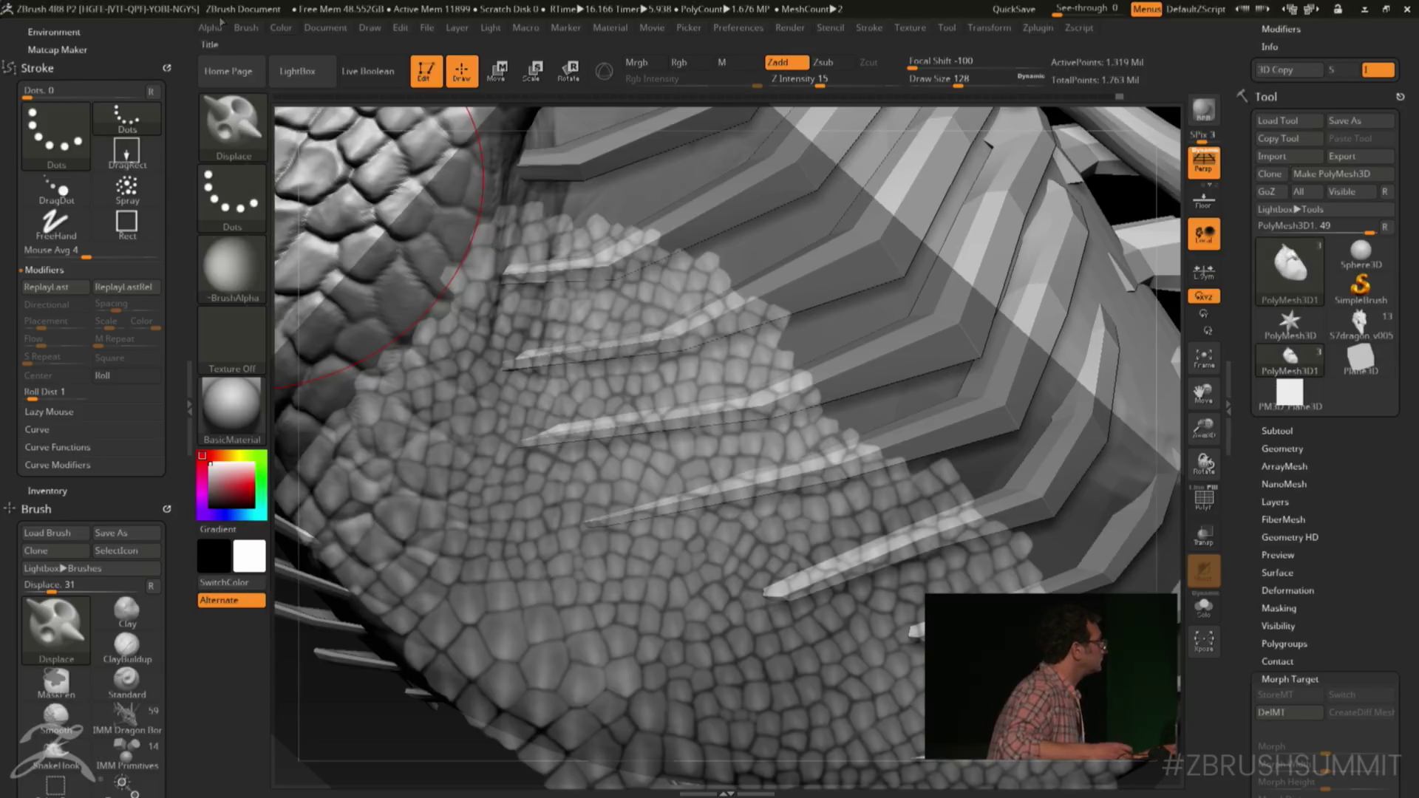
click(259, 151)
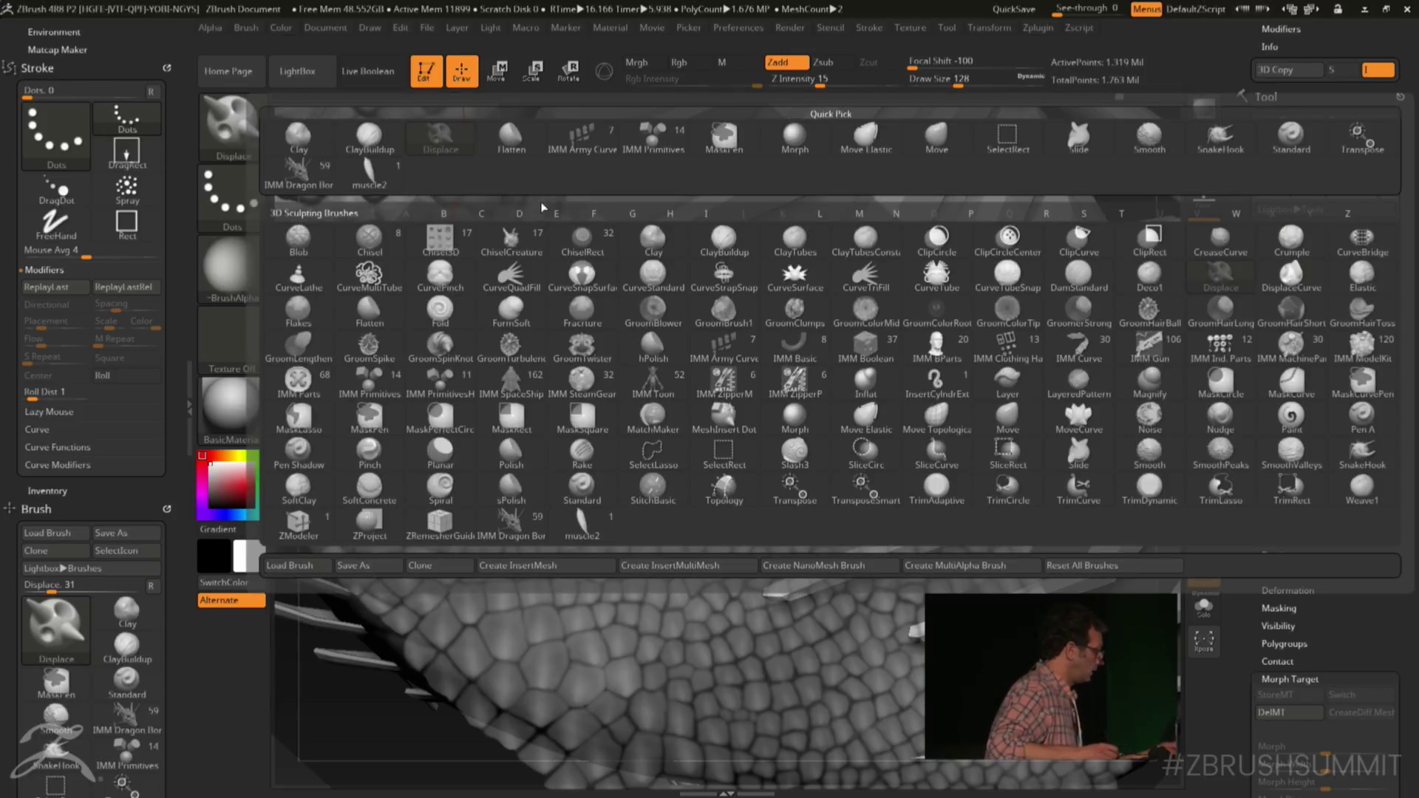
key(s)
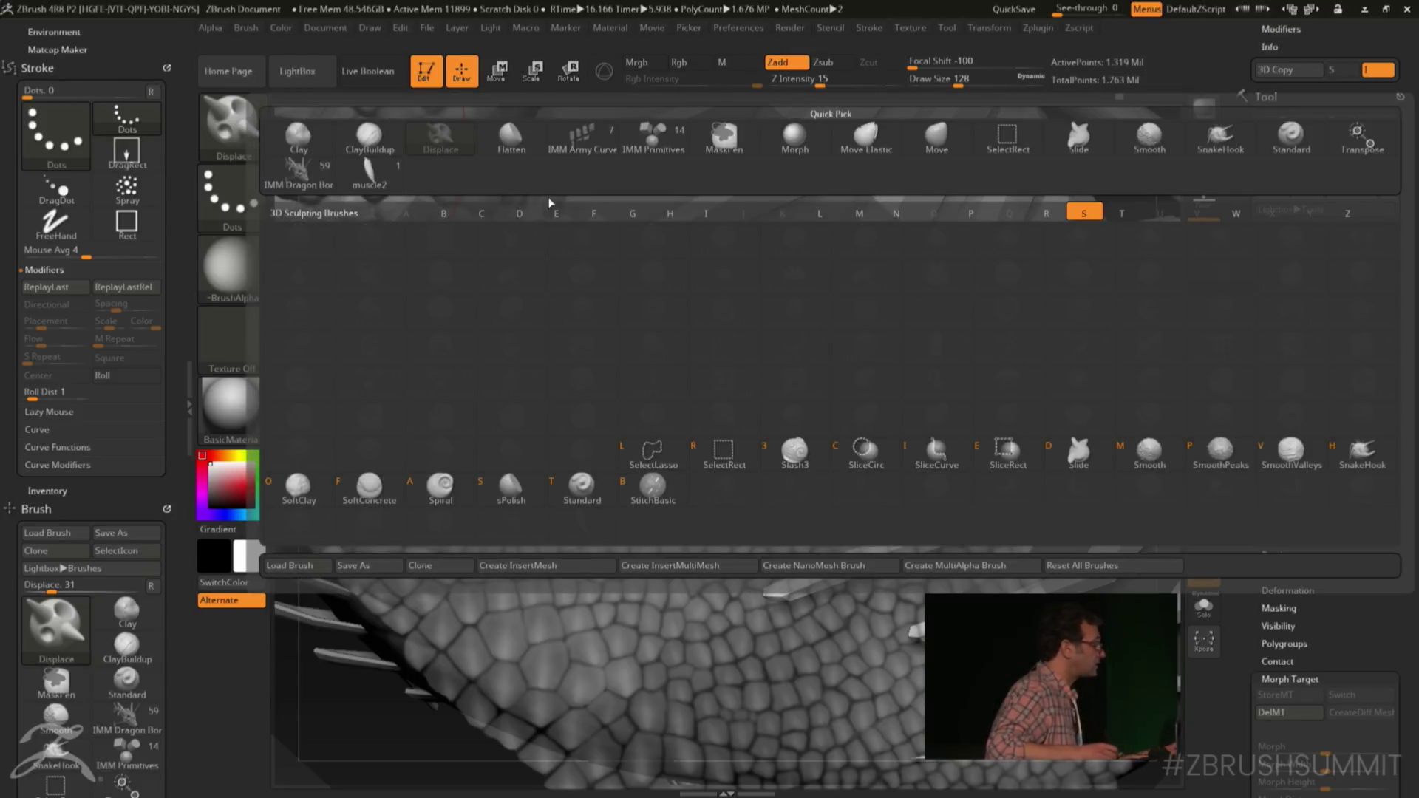
click(580, 488)
key(bracketleft)
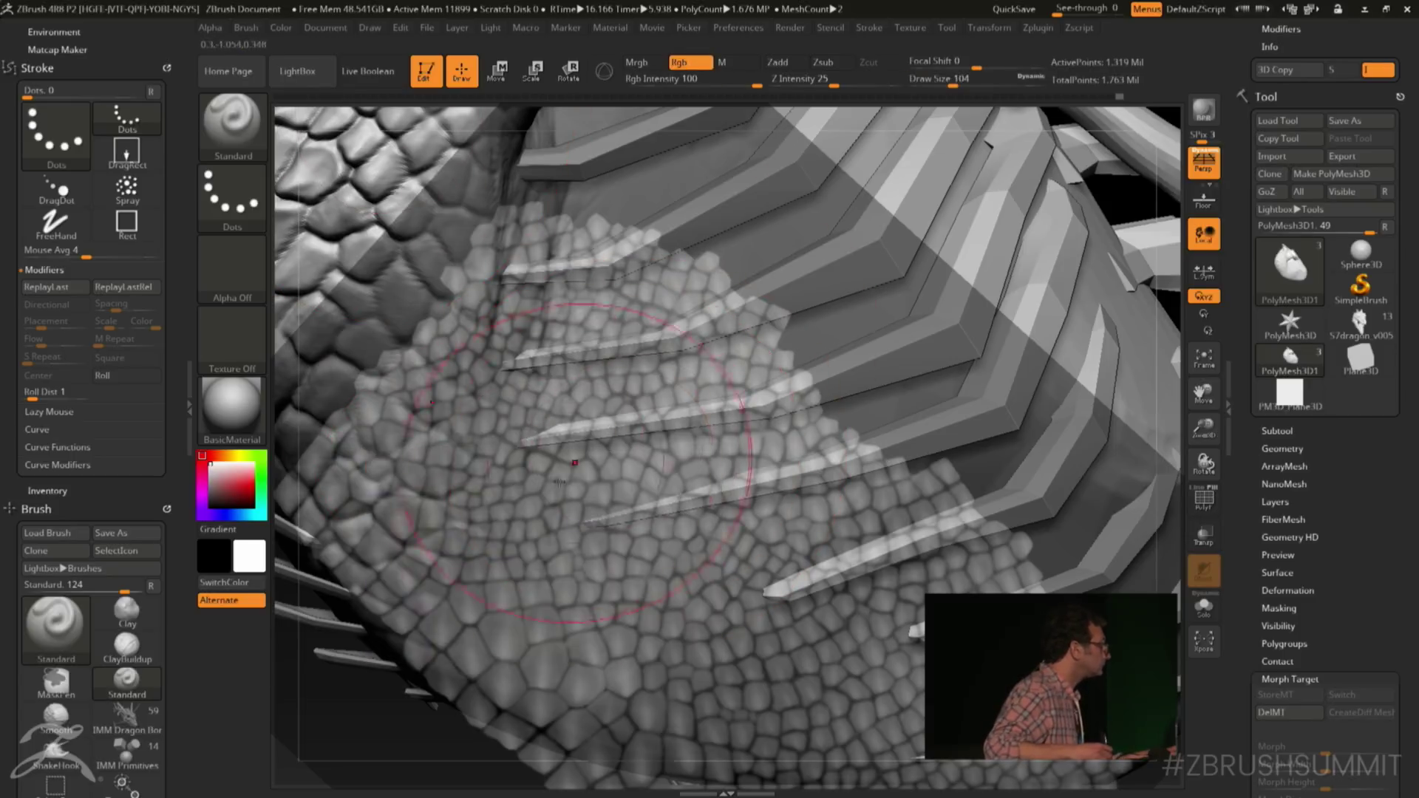
Isolate the body skin subtool, undo the test stroke on the chest and lower the mesh by one subdivision level
click(1205, 606)
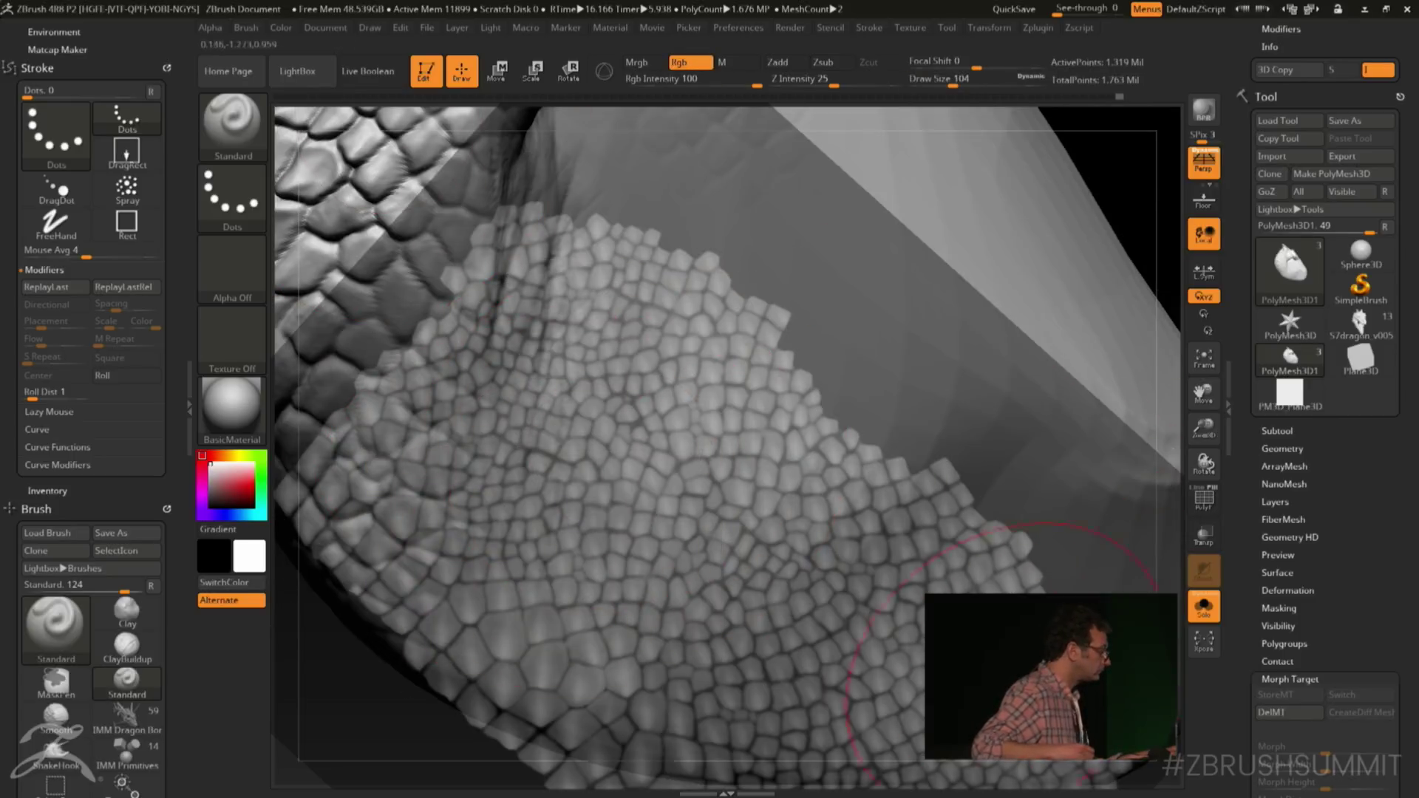
click(545, 509)
click(1278, 431)
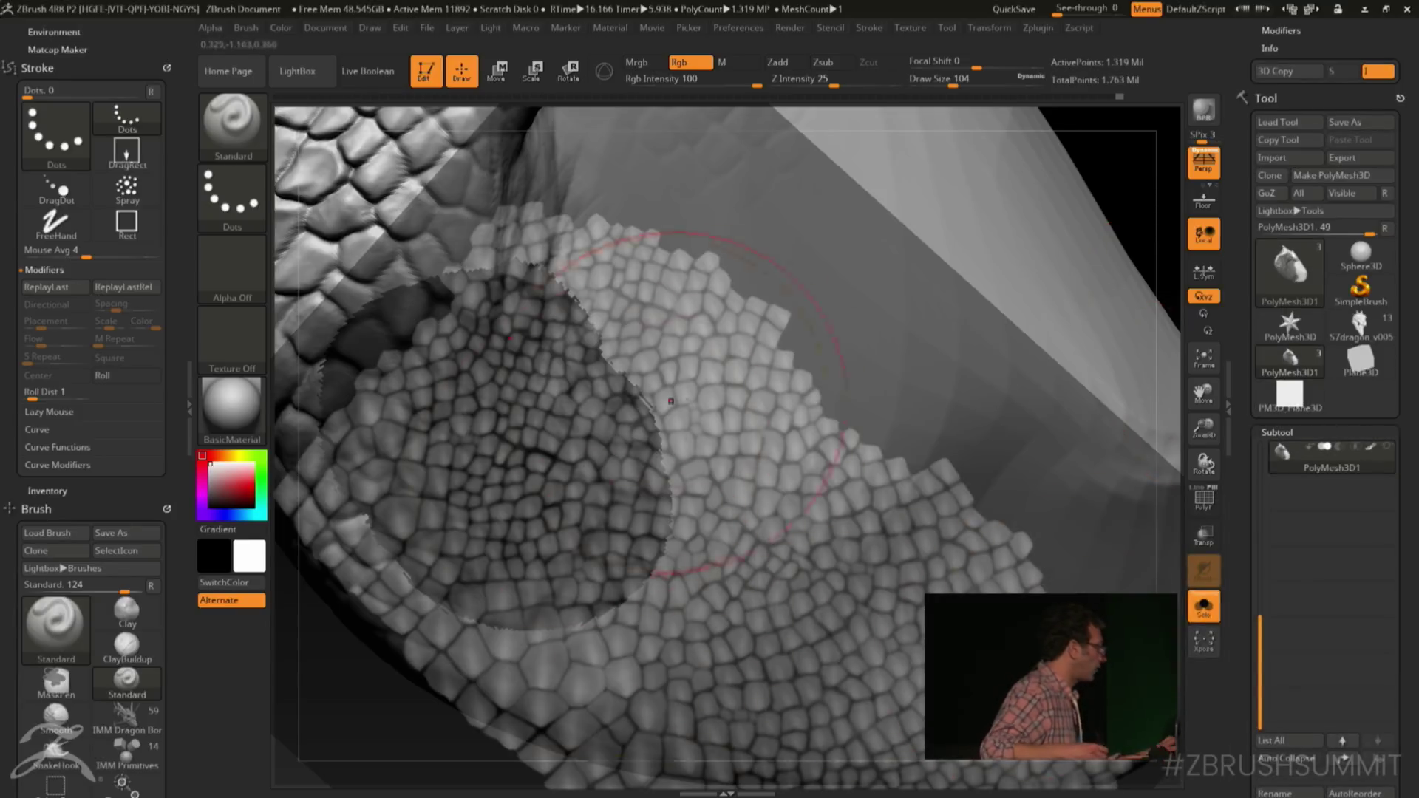
key(ctrl+z)
key(shift+d)
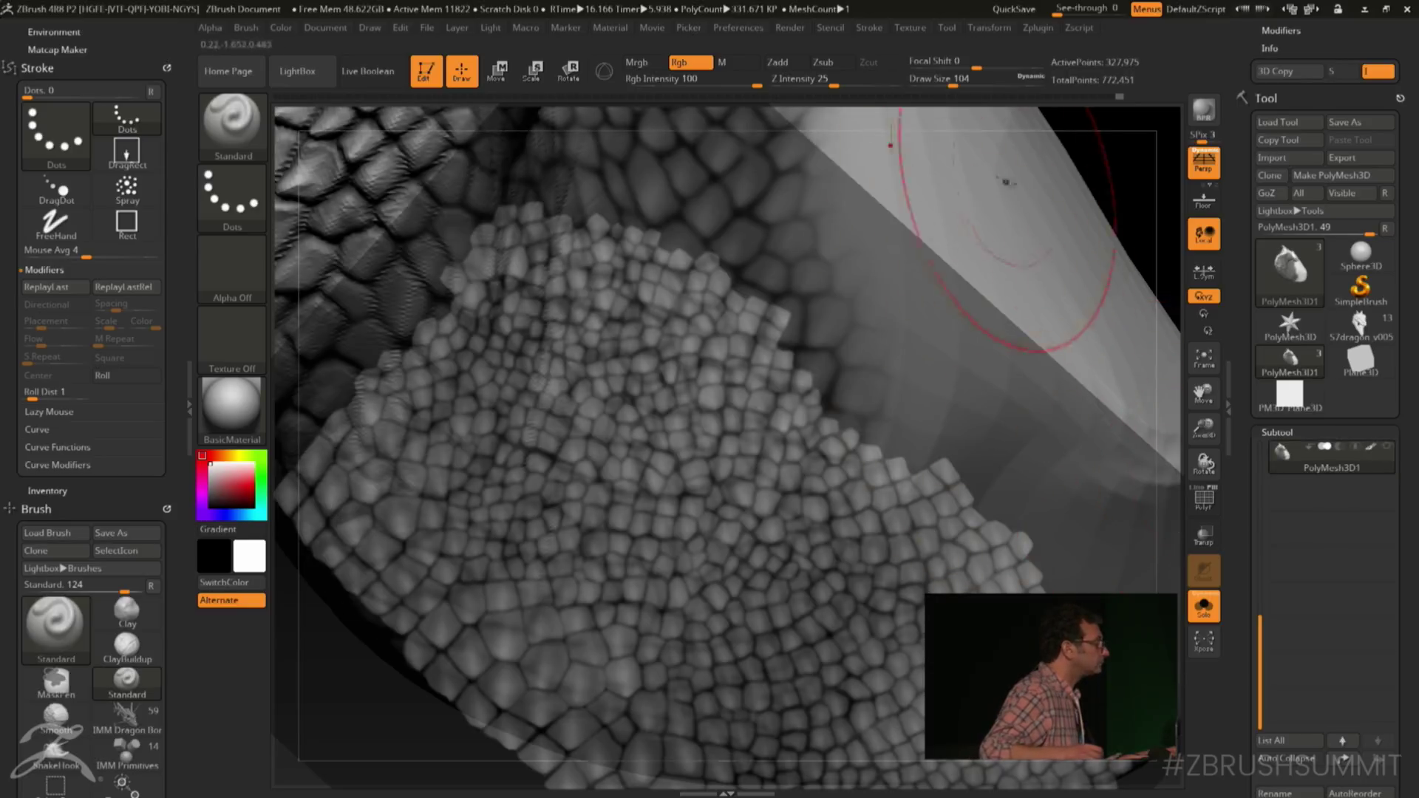
Paint the Spotlight scale texture as grayscale colour across the chest and the front of the flank
drag(1119, 183, 1097, 166)
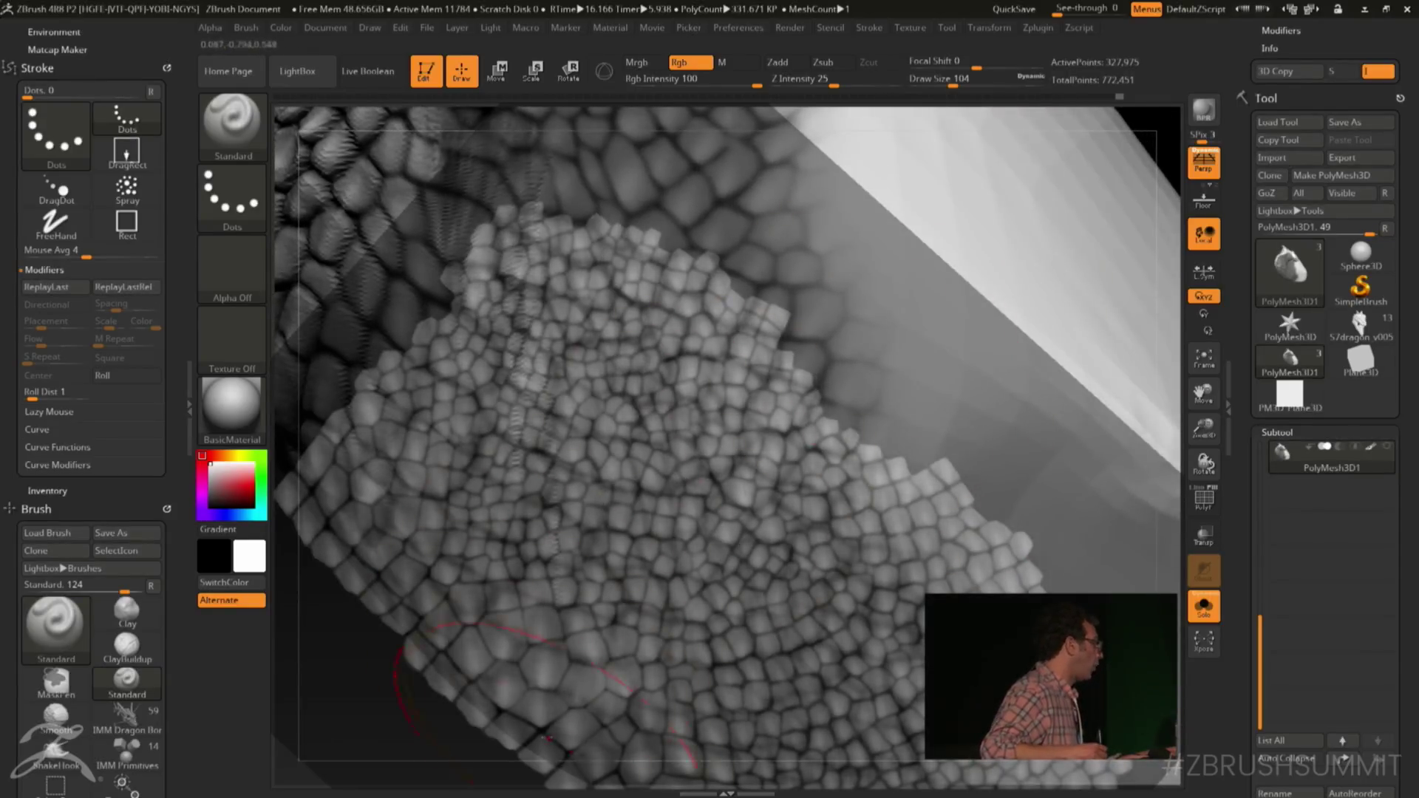
drag(408, 752, 518, 621)
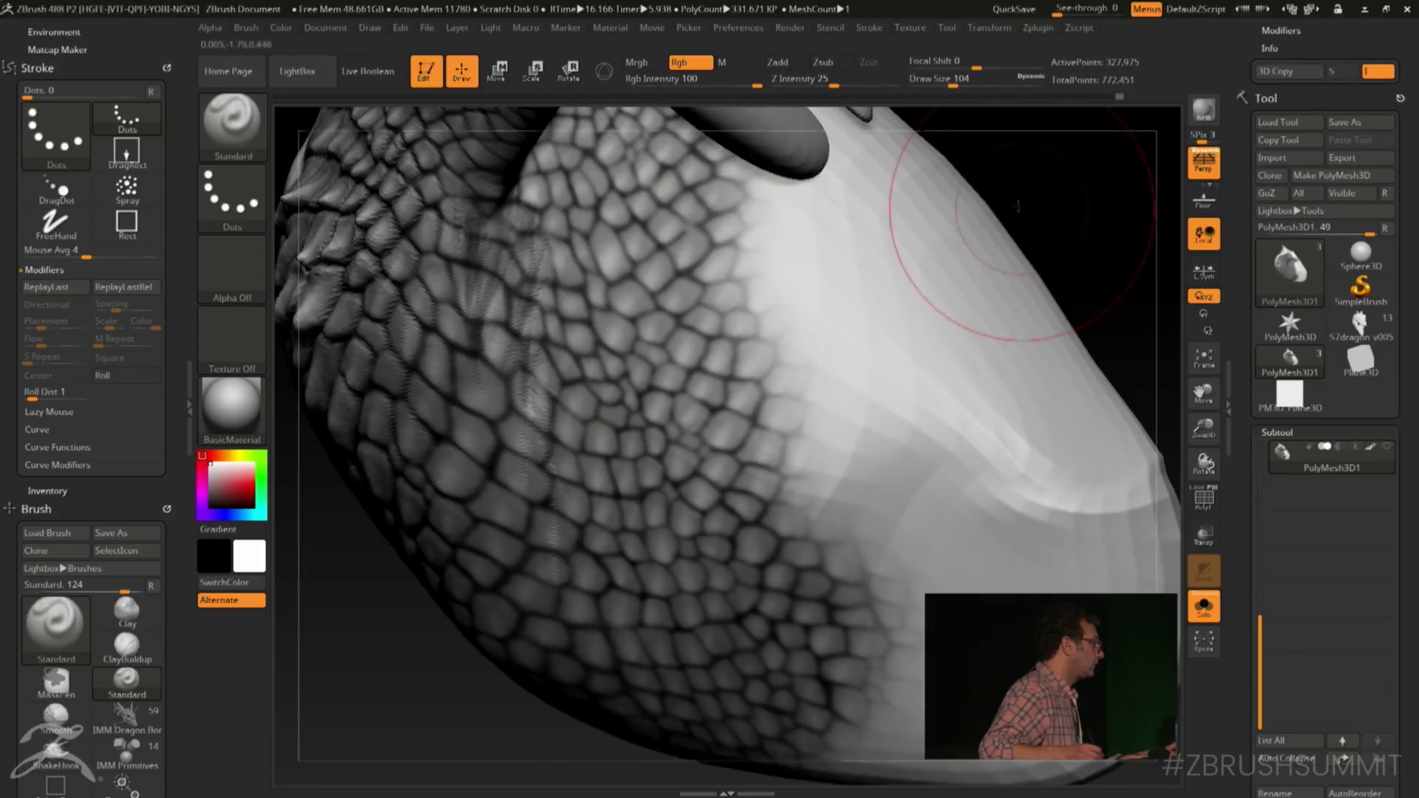
Display the Spotlight scale texture again and move it over the unpainted rear flank
drag(1019, 206, 954, 226)
key(shift+z)
drag(924, 326, 899, 240)
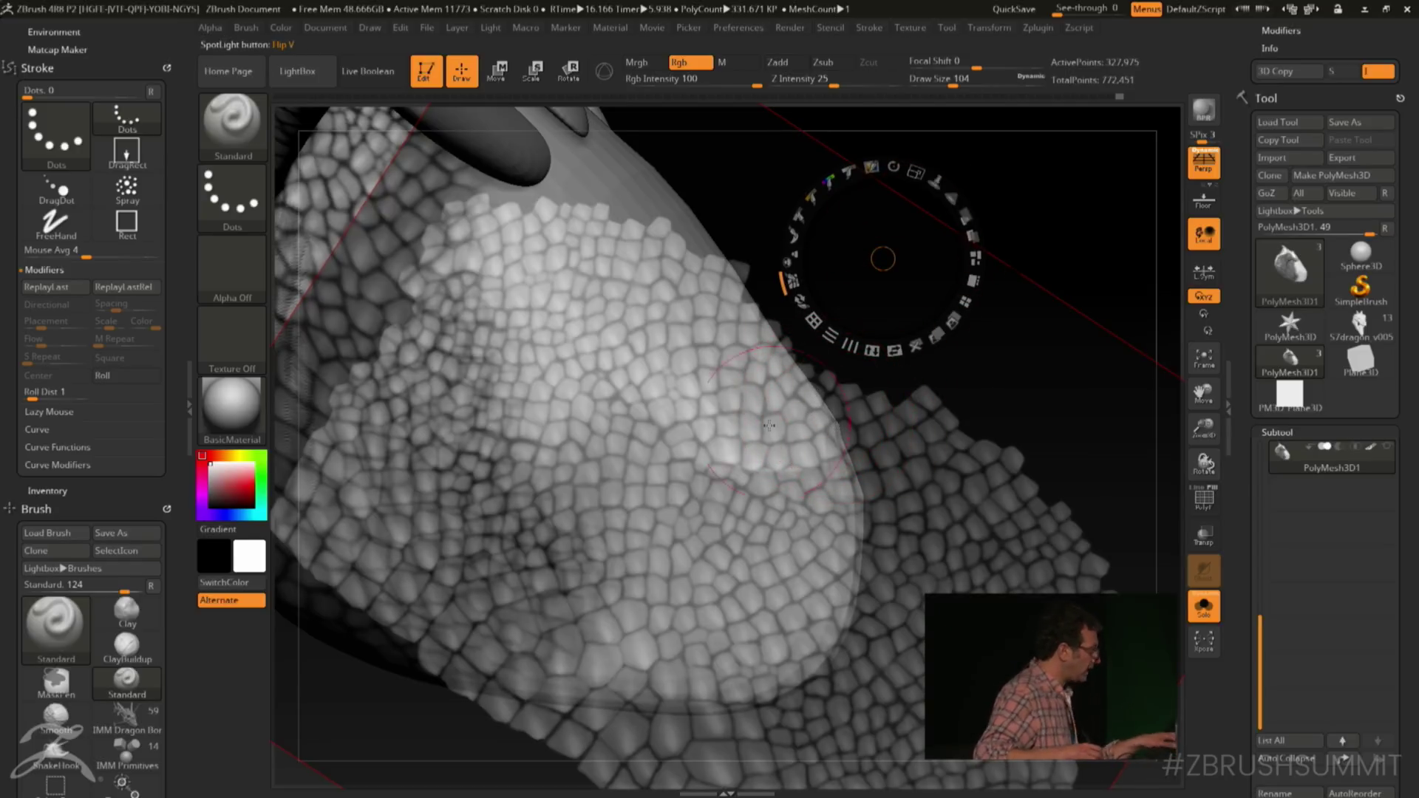
key(shift+z)
key(space)
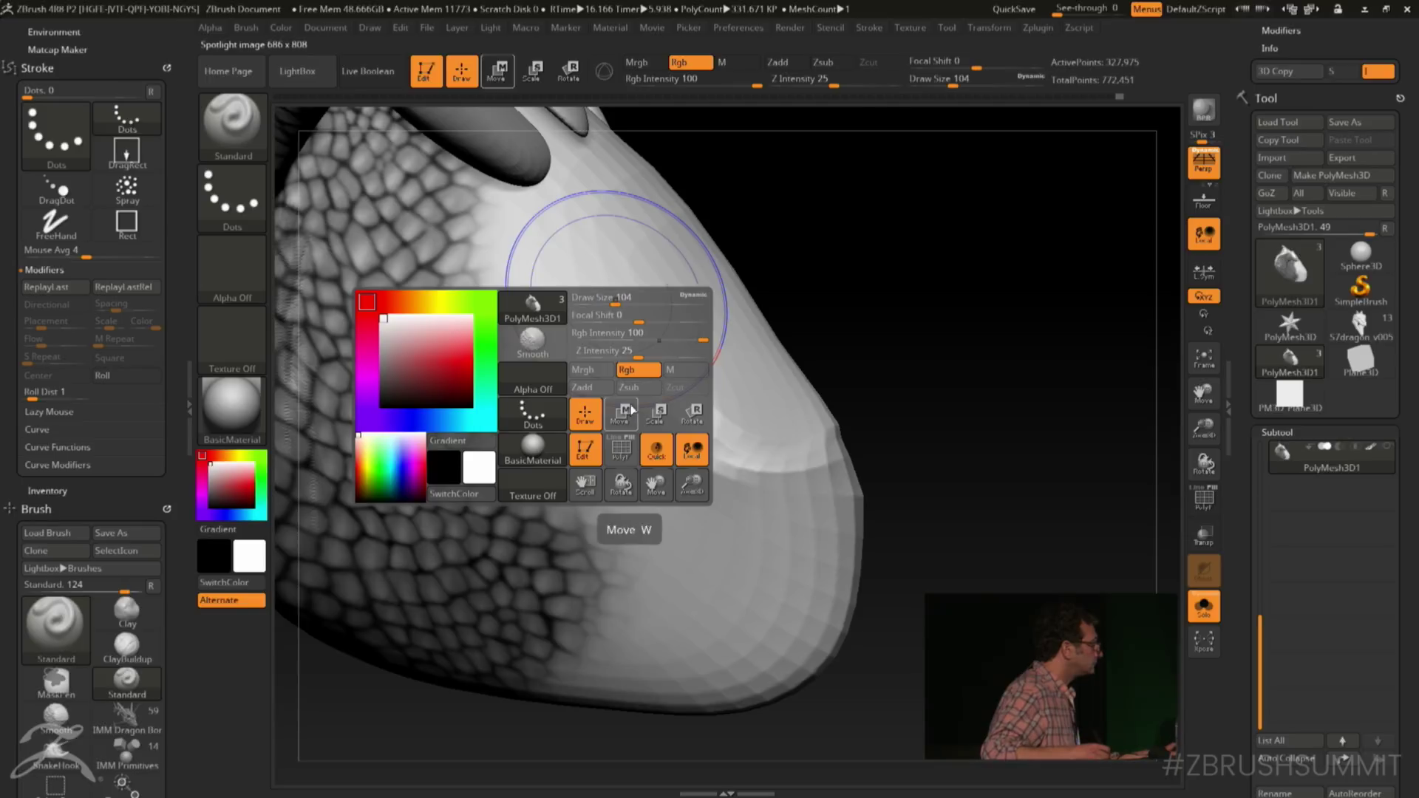
key(shift+z)
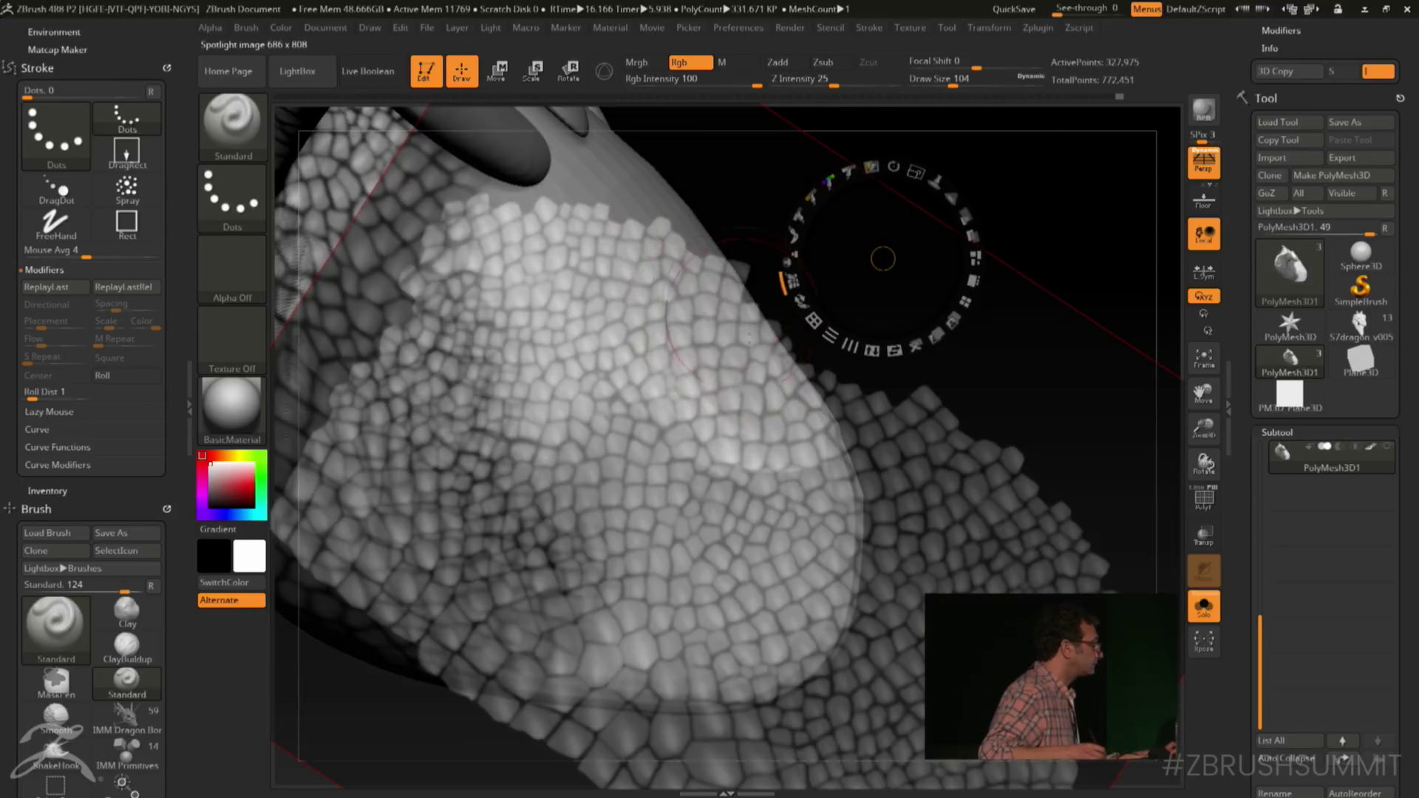
key(z)
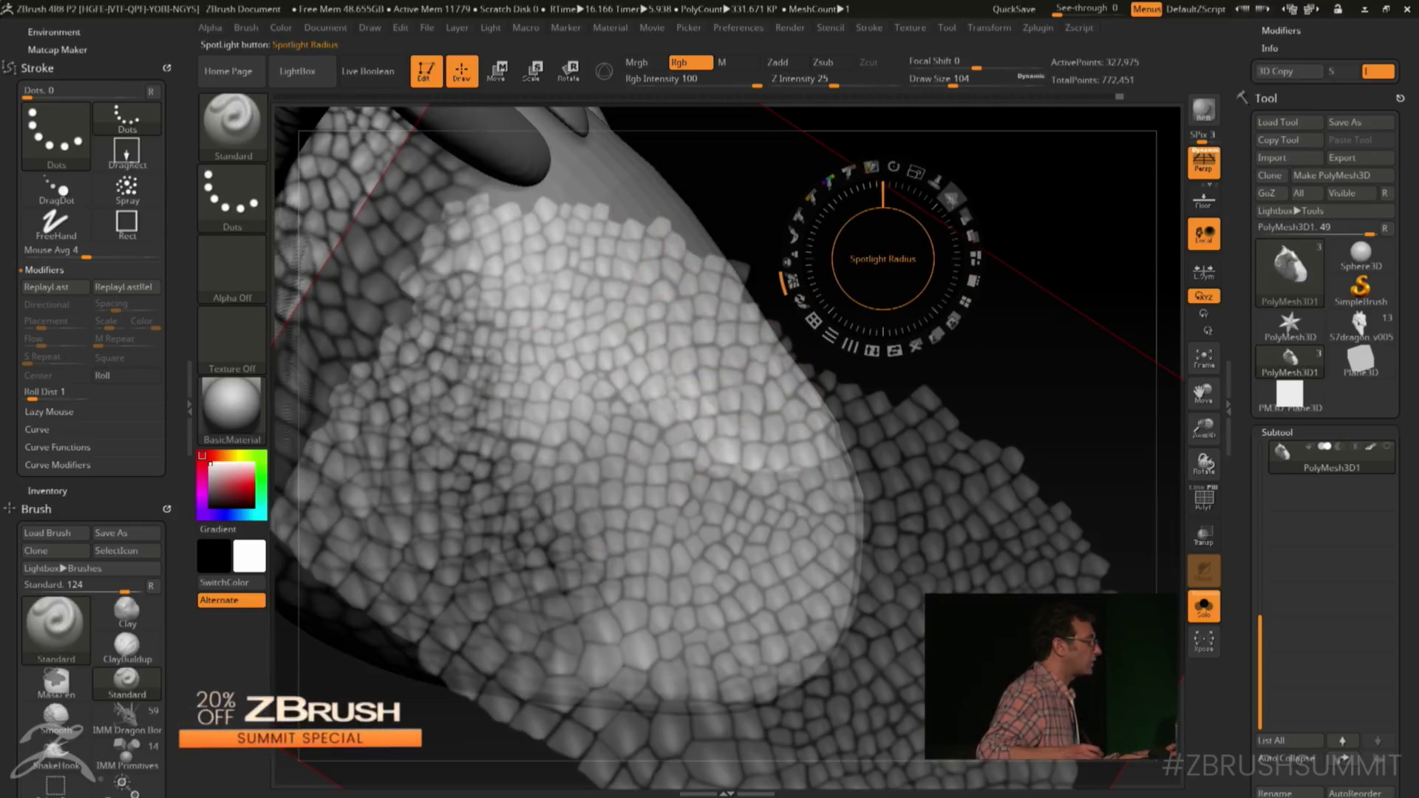
Set the draw size to 74, then enlarge the Spotlight scale texture and move it over the flank below the wing base
key(shift+z)
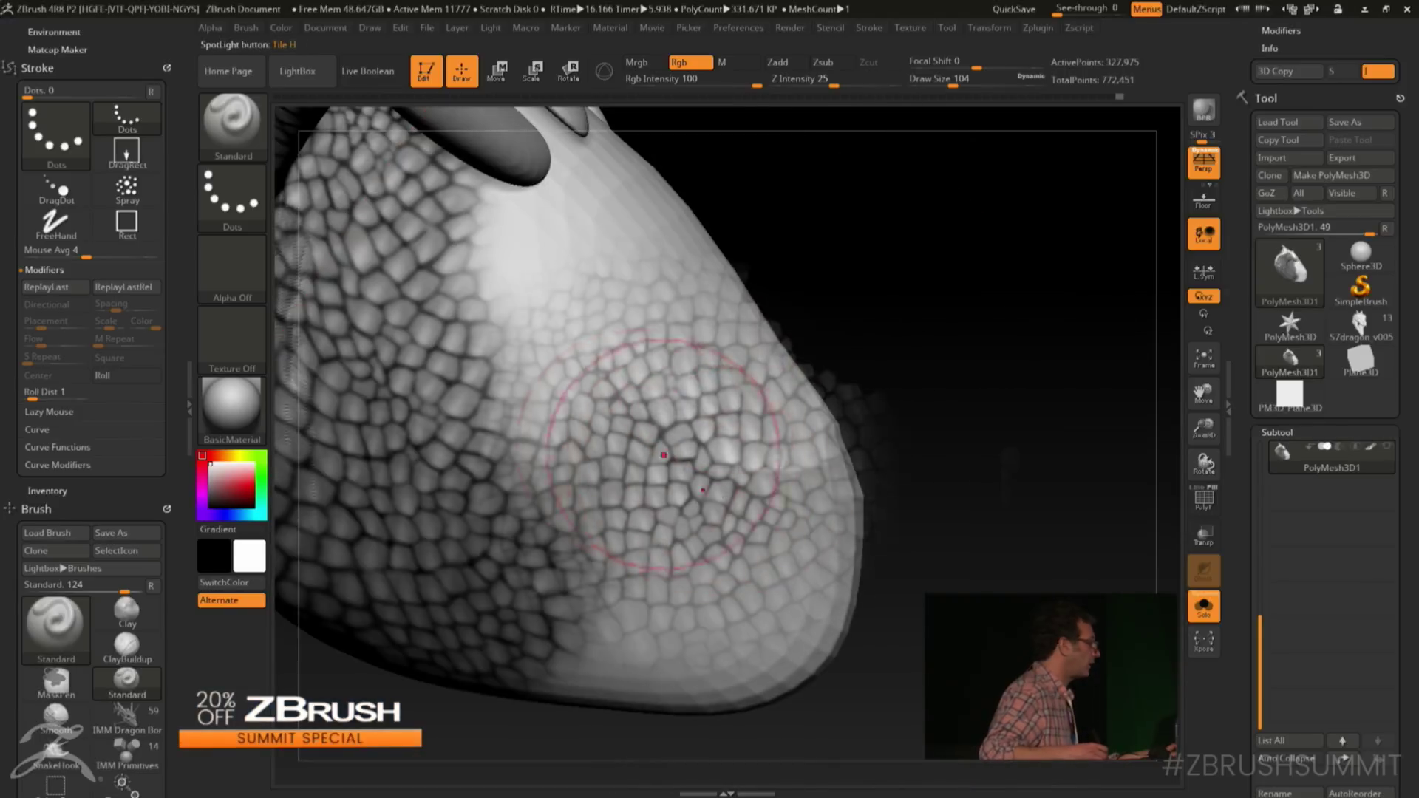
key(space)
drag(629, 456, 618, 454)
mouse_move(849, 298)
mouse_down()
mouse_move(862, 308)
mouse_move(890, 206)
mouse_move(946, 444)
mouse_up()
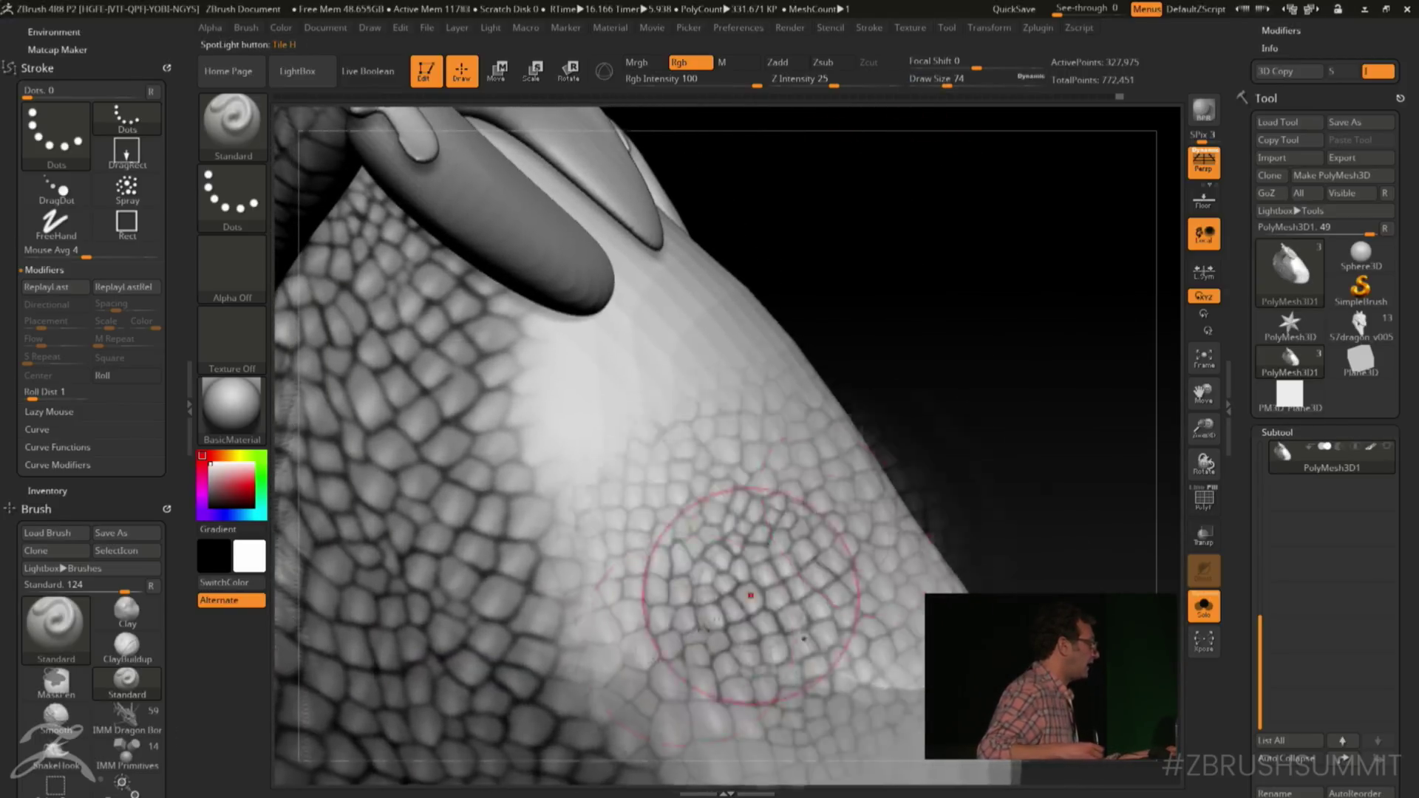
key(shift+z)
drag(915, 172, 942, 188)
drag(916, 238, 1031, 168)
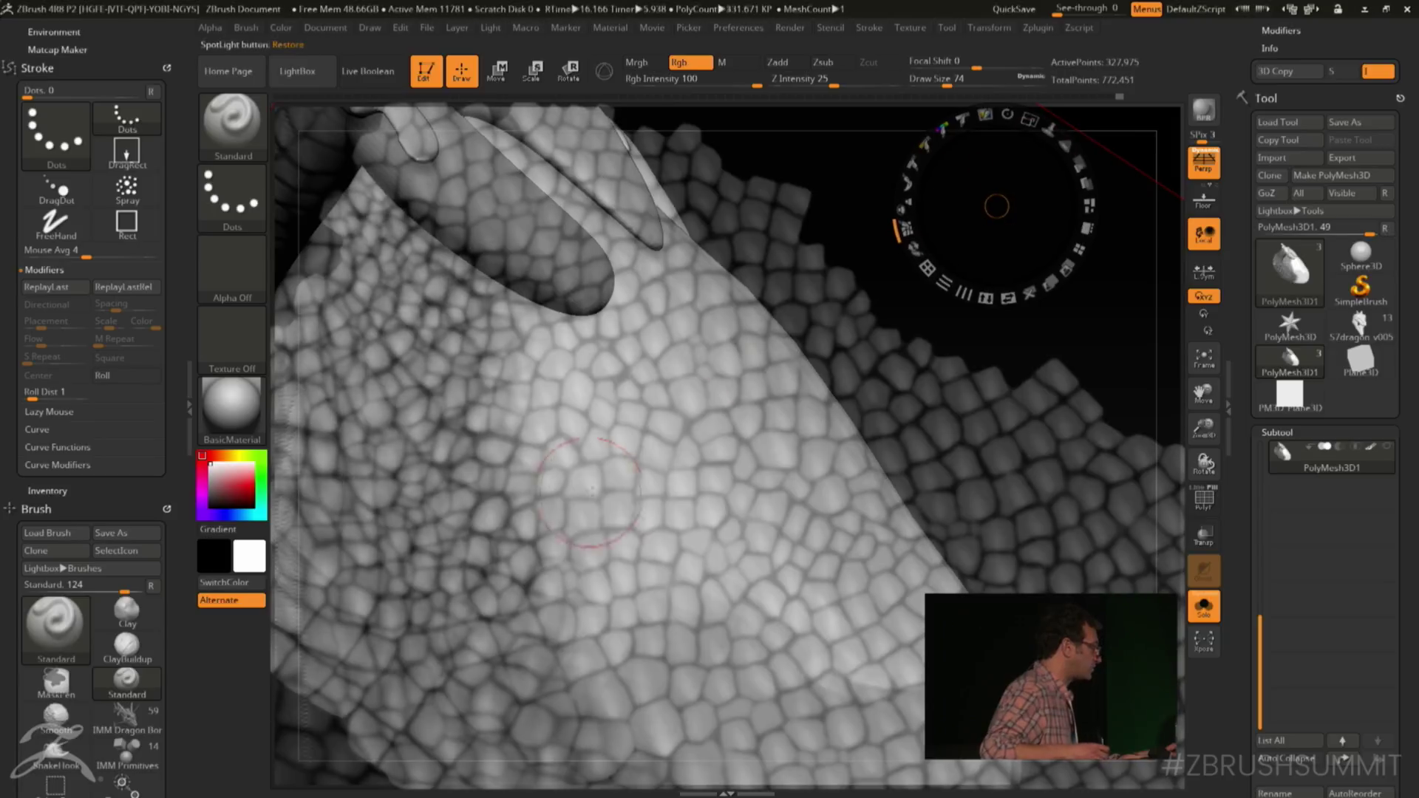
Paint scales from the existing pattern across the bare flank to the back edge, reducing the draw size to 46
key(z)
mouse_move(582, 459)
mouse_down()
mouse_move(665, 591)
mouse_move(650, 709)
mouse_move(577, 414)
mouse_move(760, 656)
mouse_move(652, 636)
mouse_up()
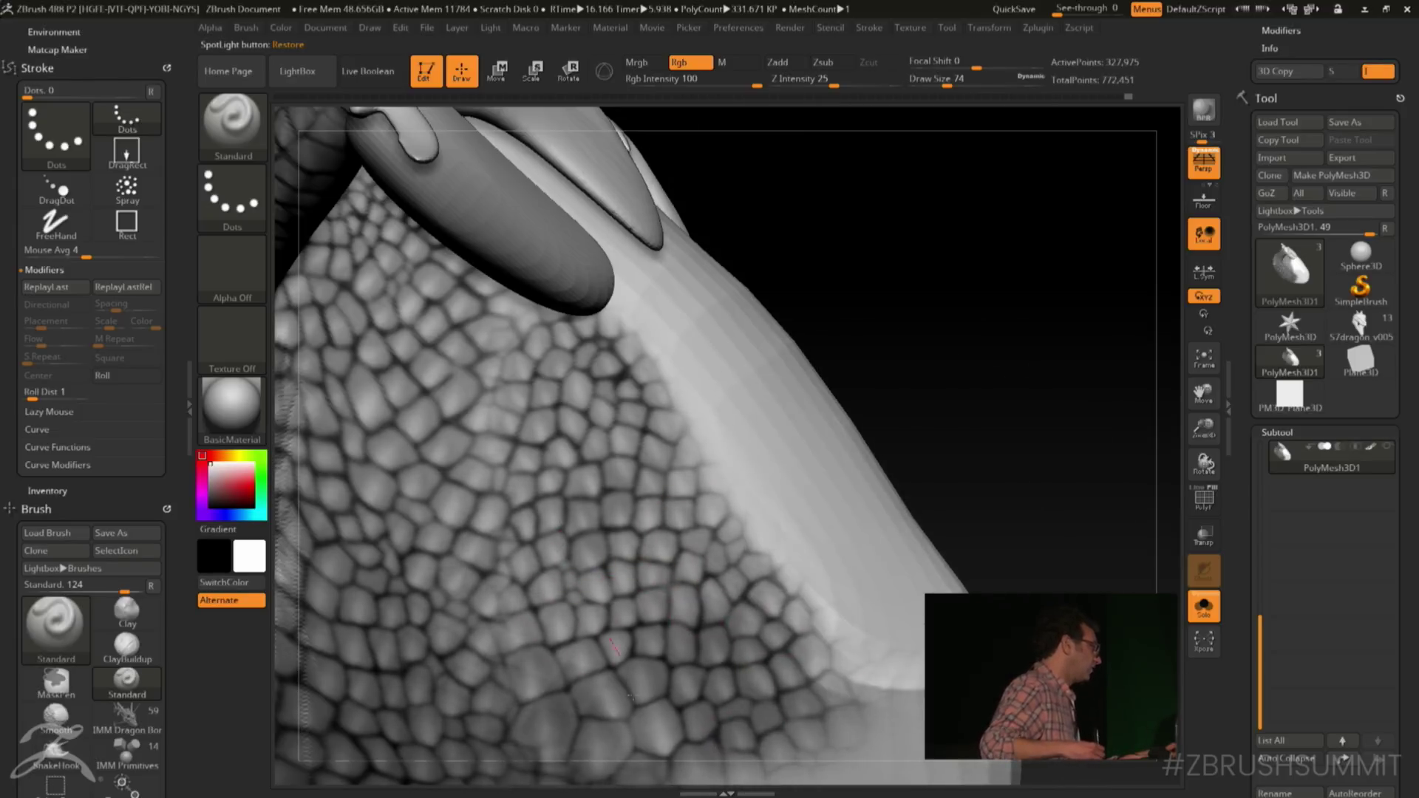
mouse_move(833, 640)
mouse_down()
mouse_move(761, 443)
mouse_move(614, 284)
mouse_move(835, 628)
mouse_move(699, 447)
mouse_up()
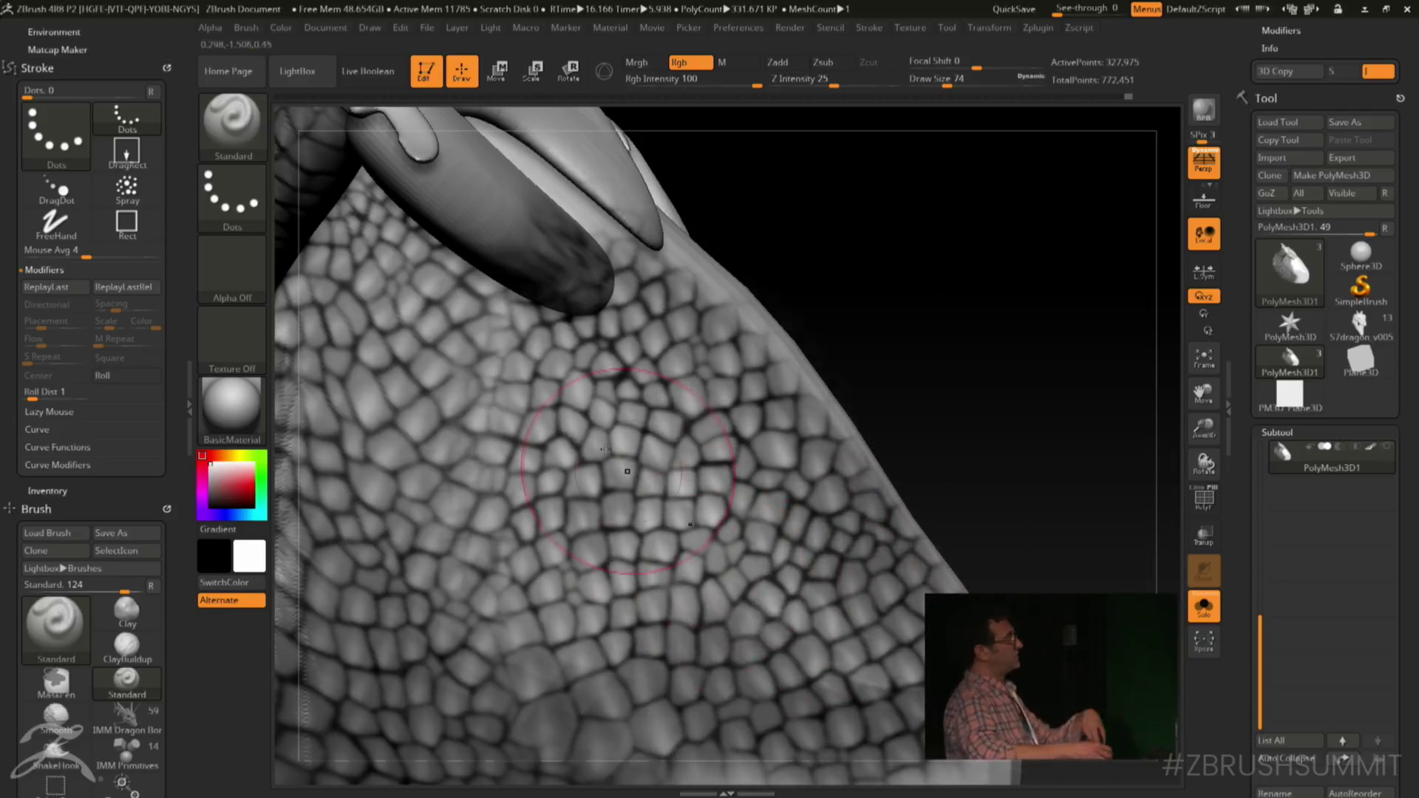
key(space)
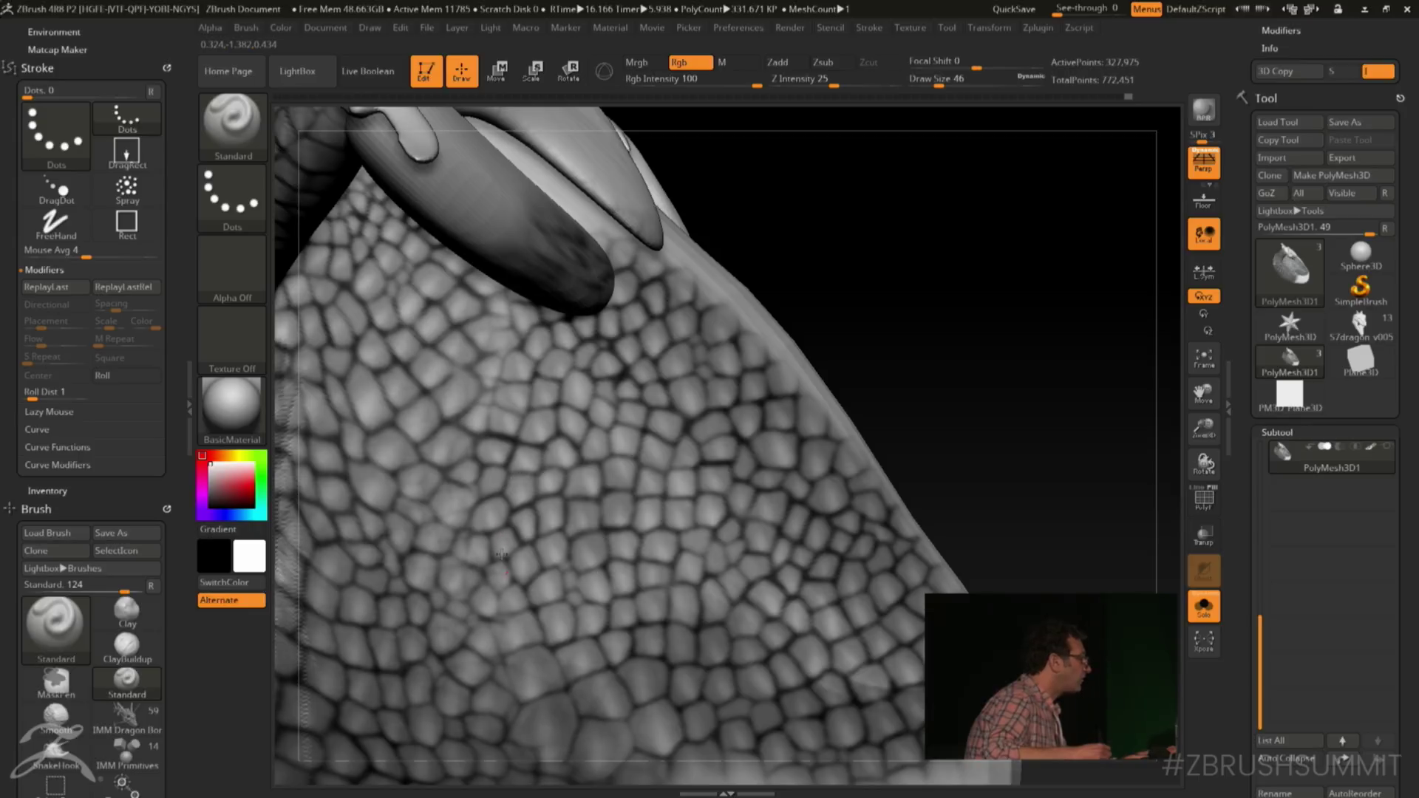
Examine the painted scale pattern over the neck, shoulder and flank and the current tool's preview
drag(887, 296, 919, 383)
key(space)
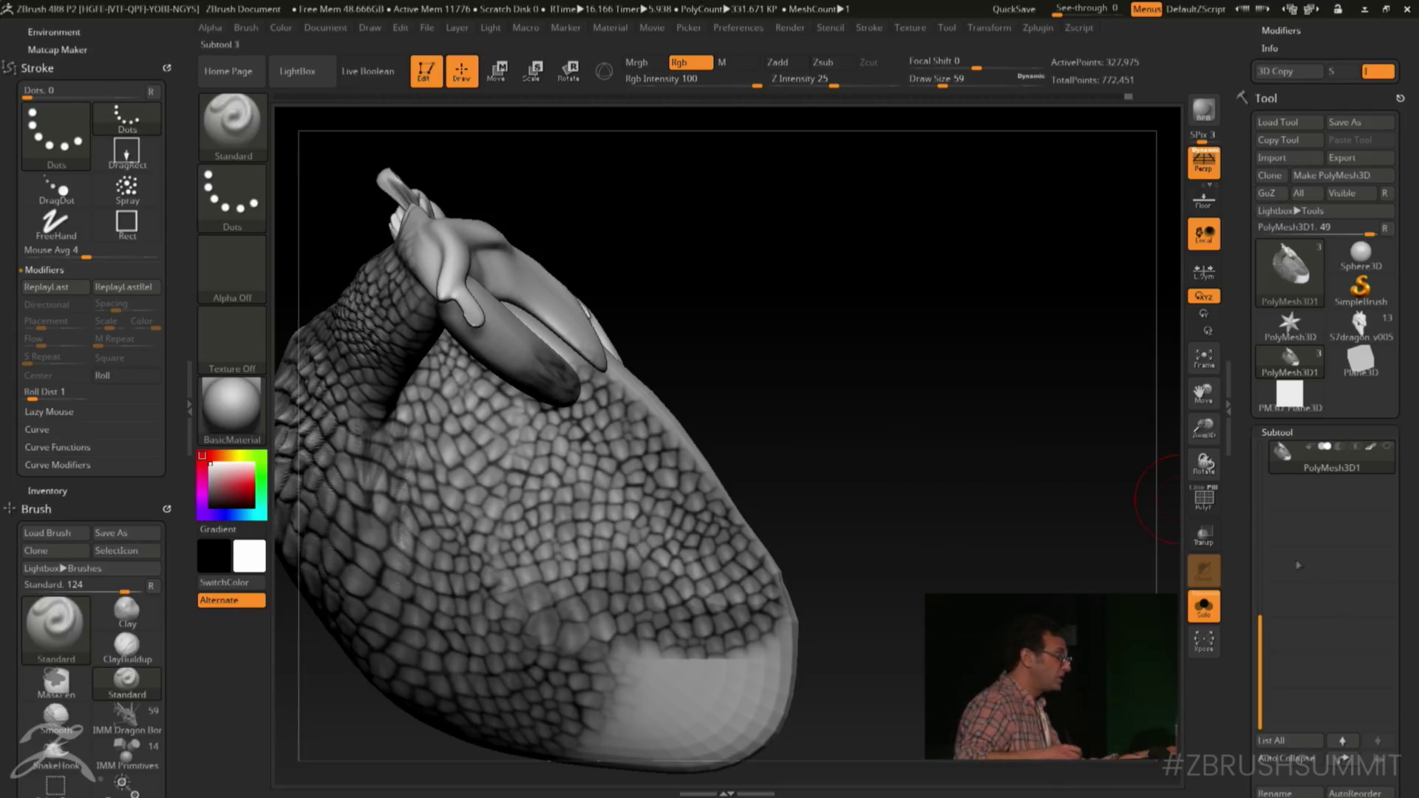
scroll(1246, 542, down, 10)
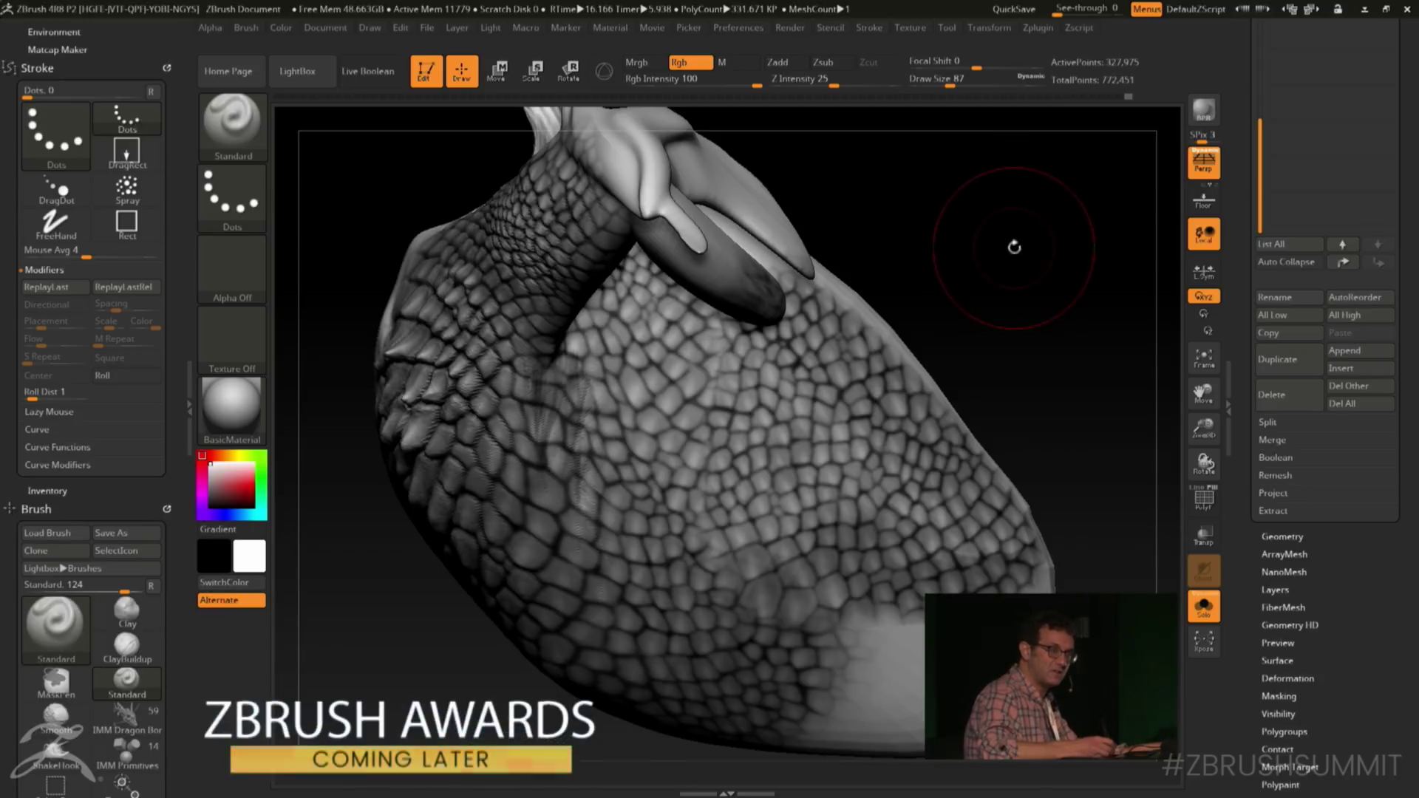
mouse_move(1015, 258)
mouse_down()
mouse_move(1029, 281)
mouse_move(1018, 337)
mouse_up()
key(space)
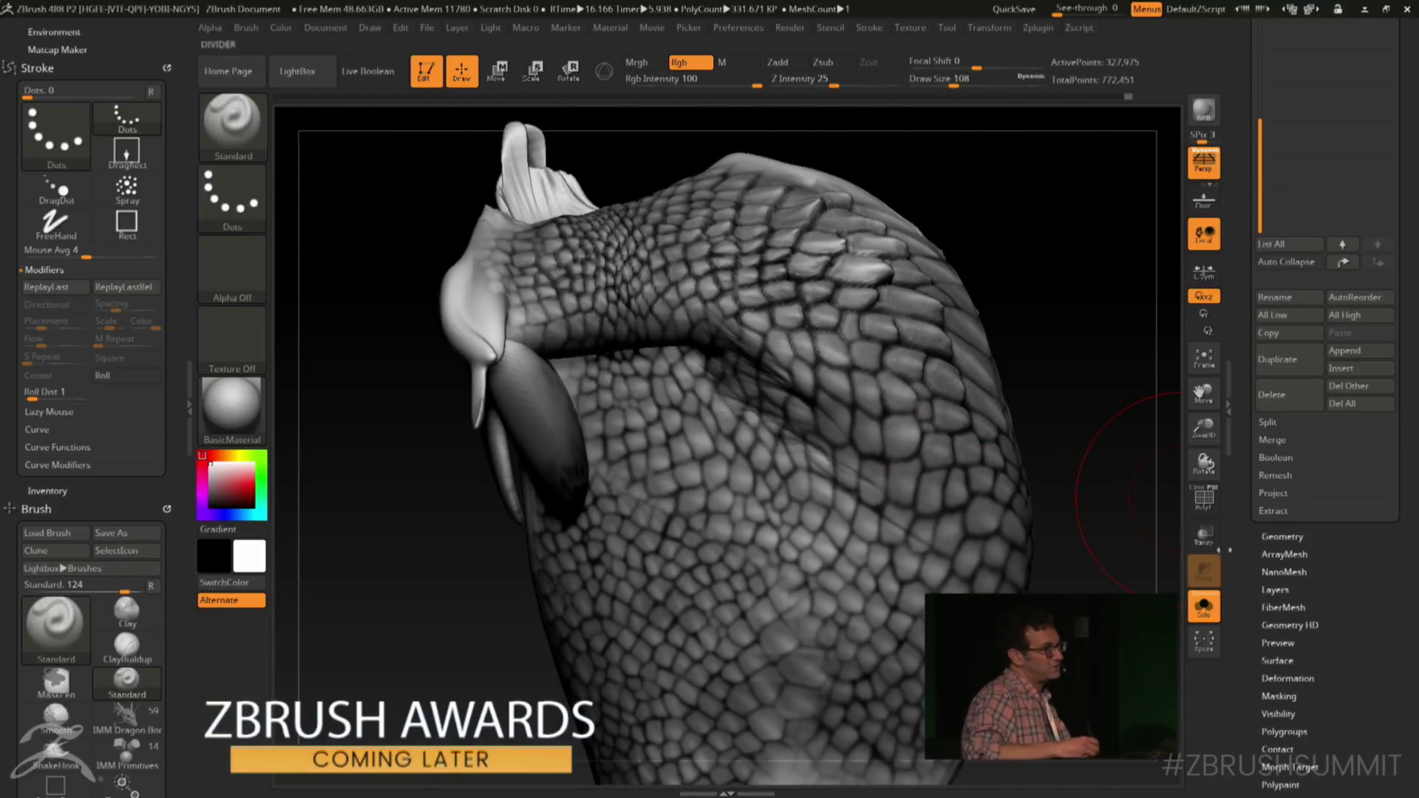
scroll(1243, 583, up, 5)
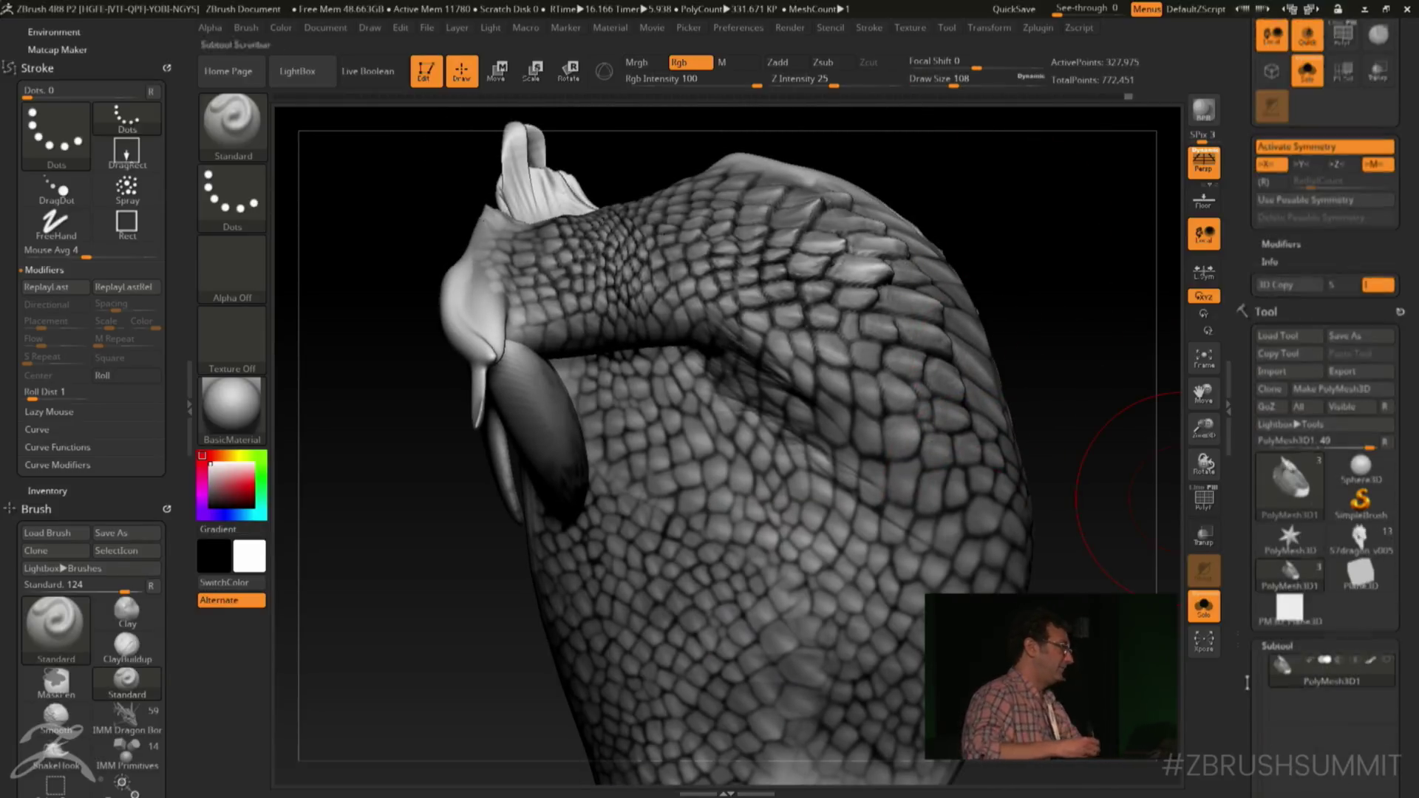
mouse_move(1298, 488)
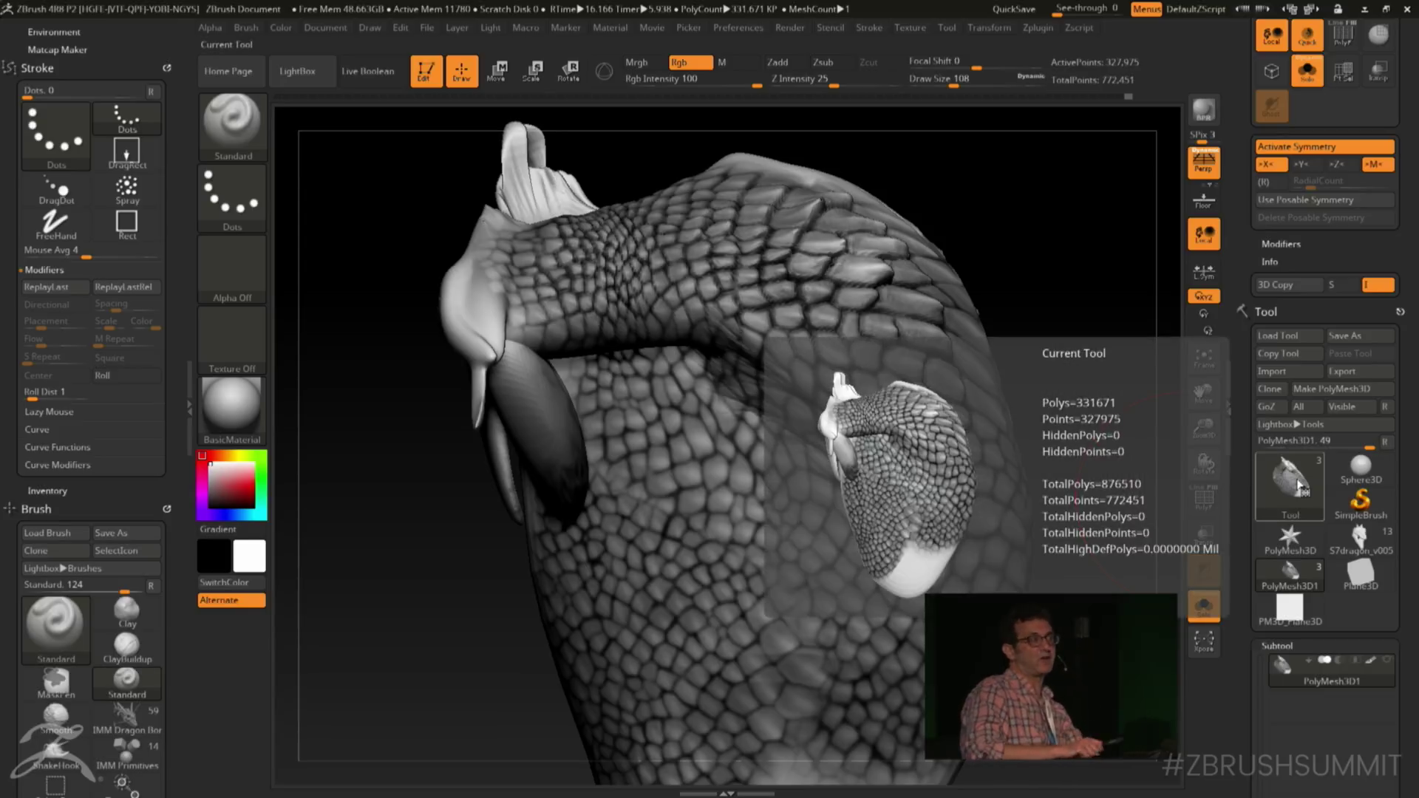